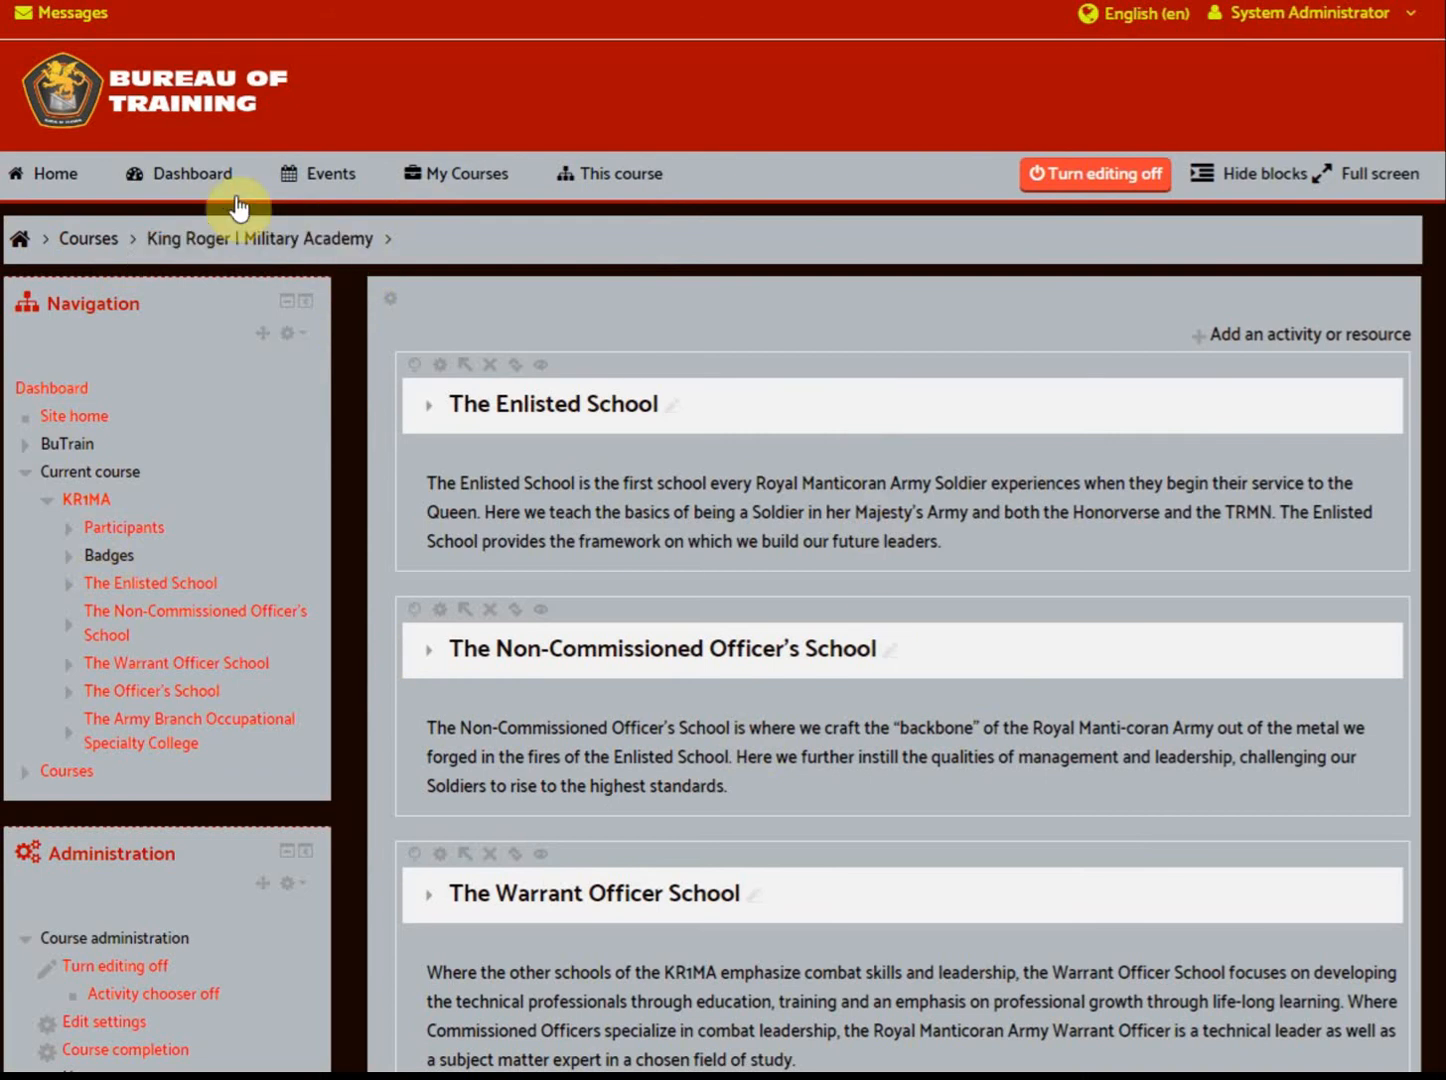
Open the Custom certificate settings among the site's activity module plugins and review the available template and image options
left_click(199, 166)
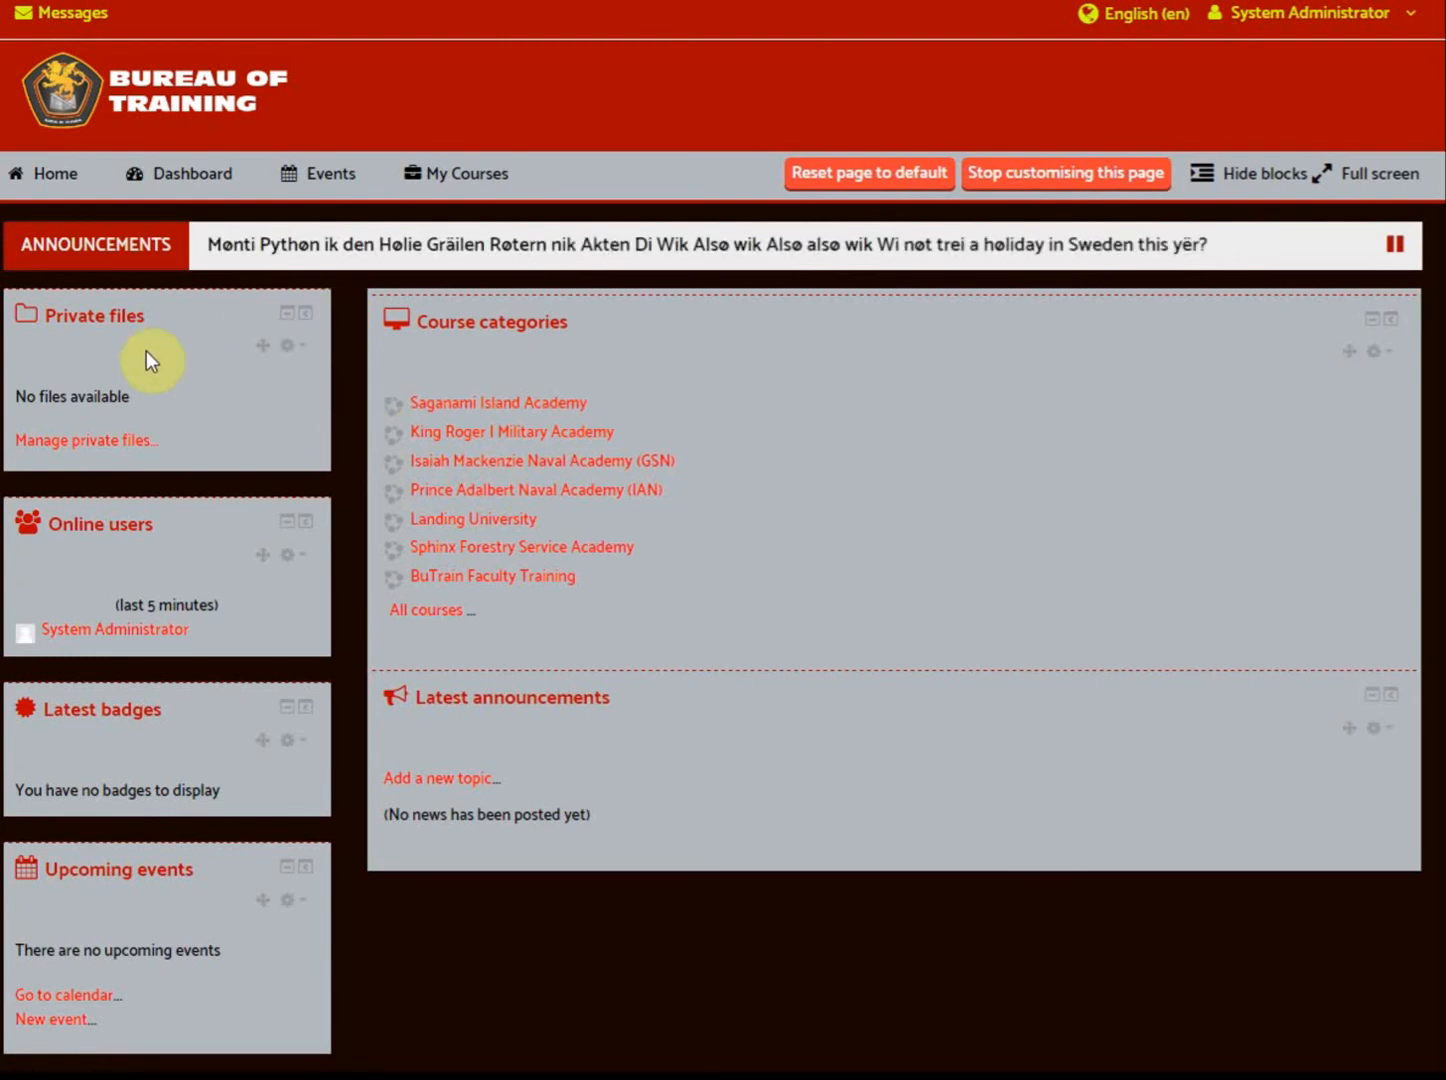
scroll(220, 682, "down", 7)
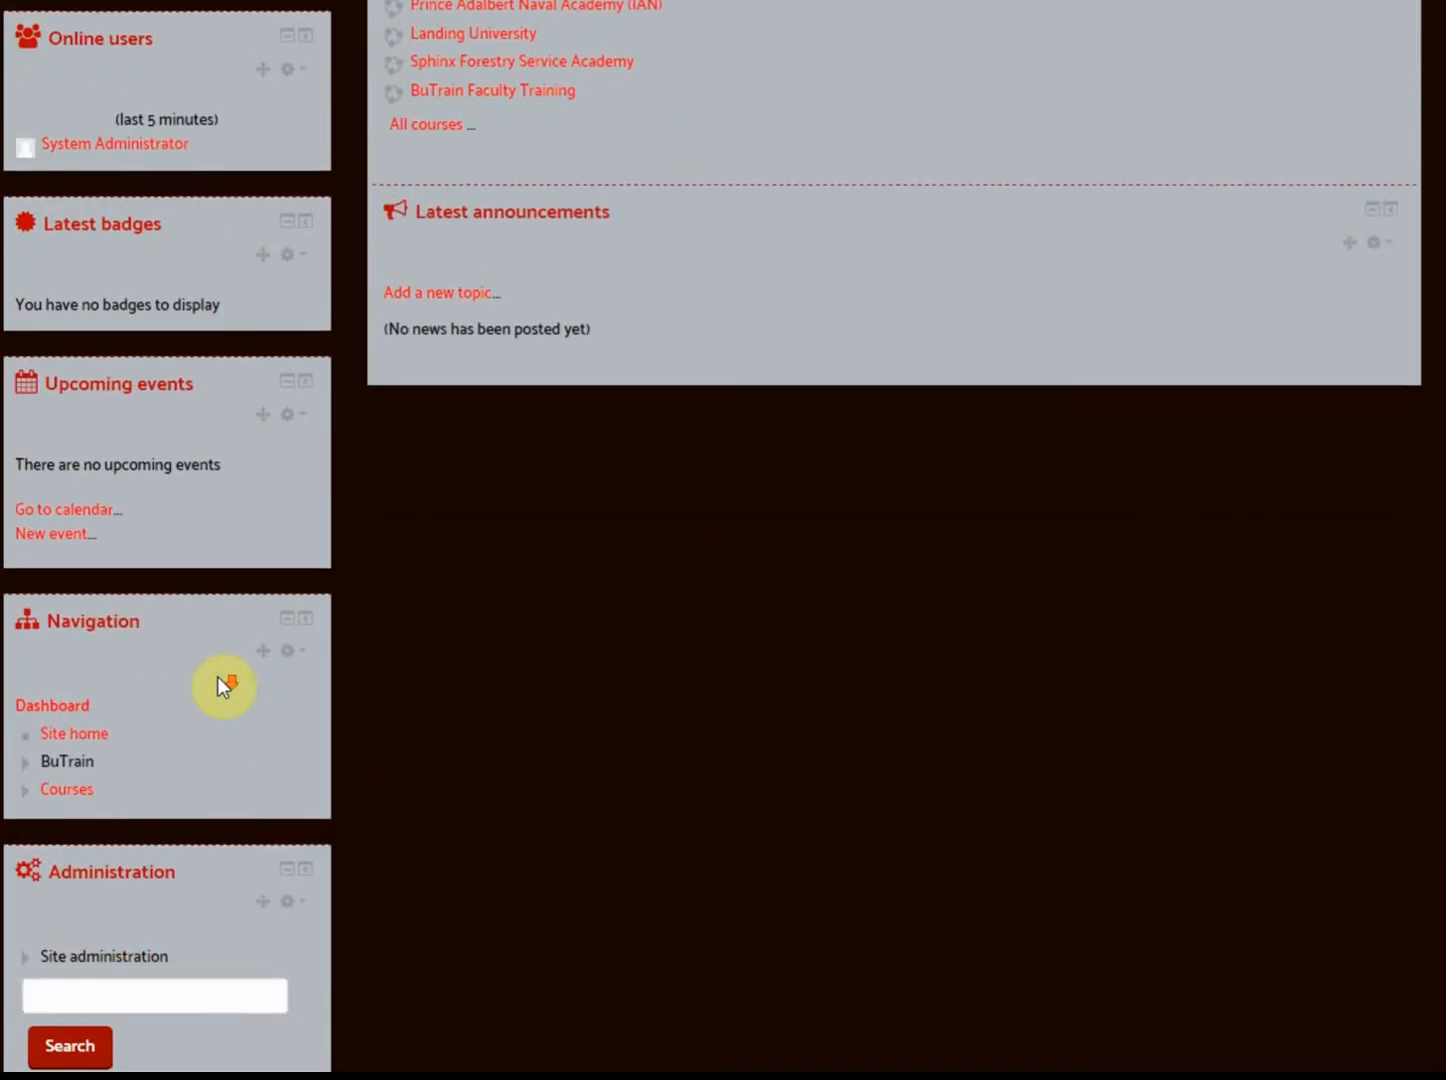
left_click(80, 719)
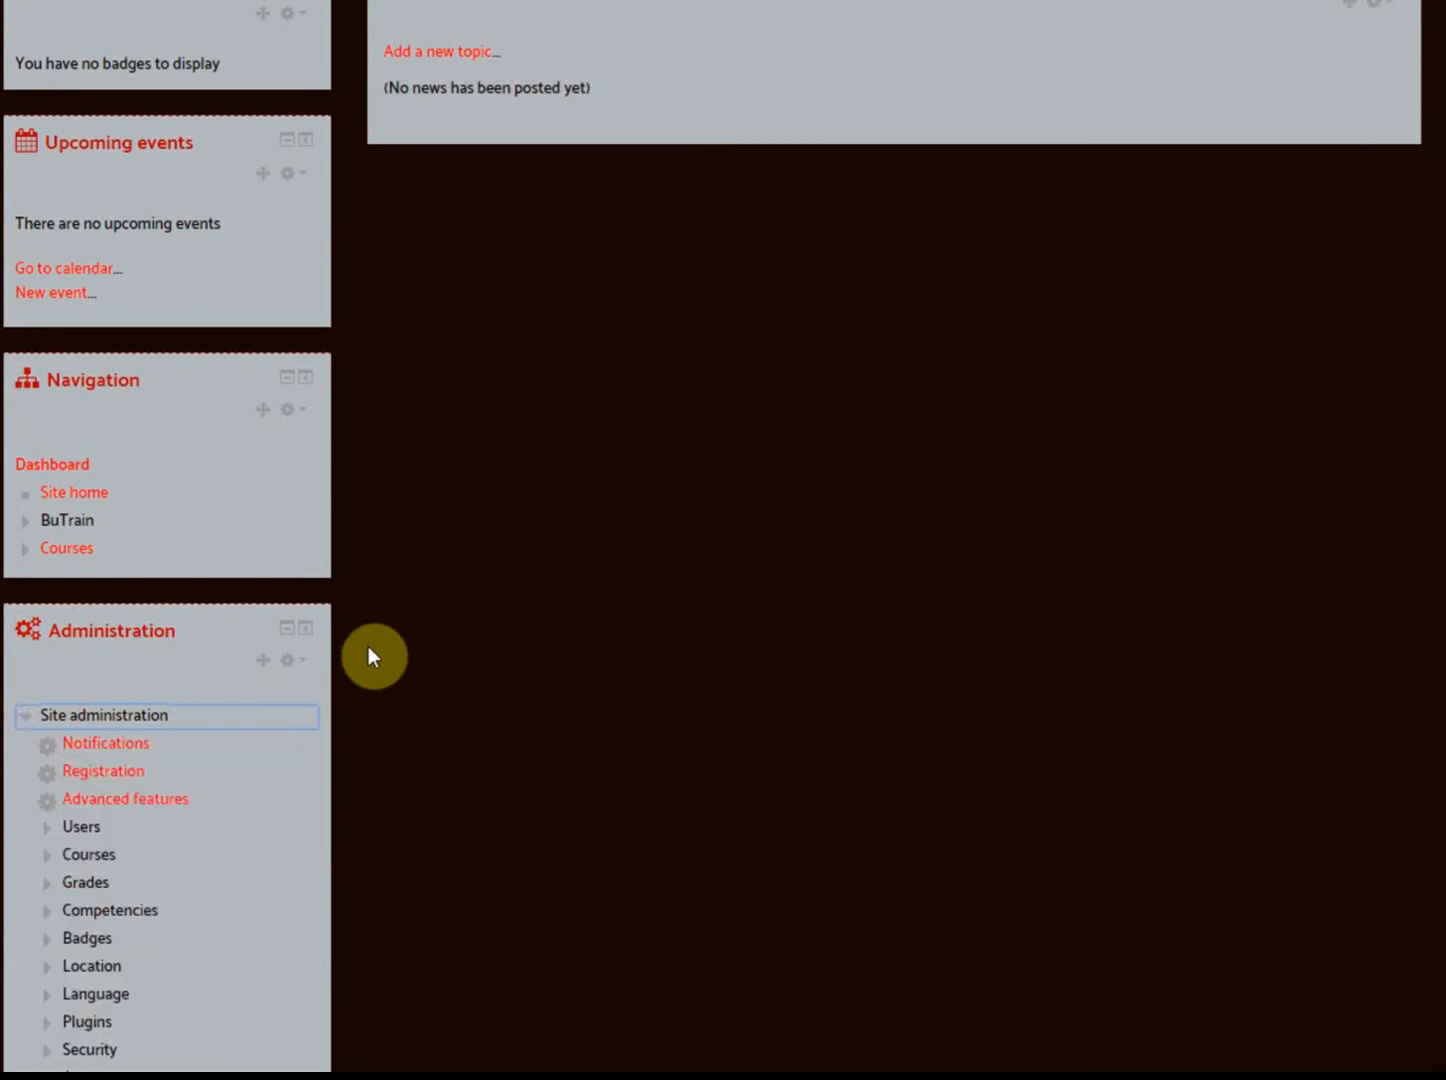
scroll(255, 668, "down", 2)
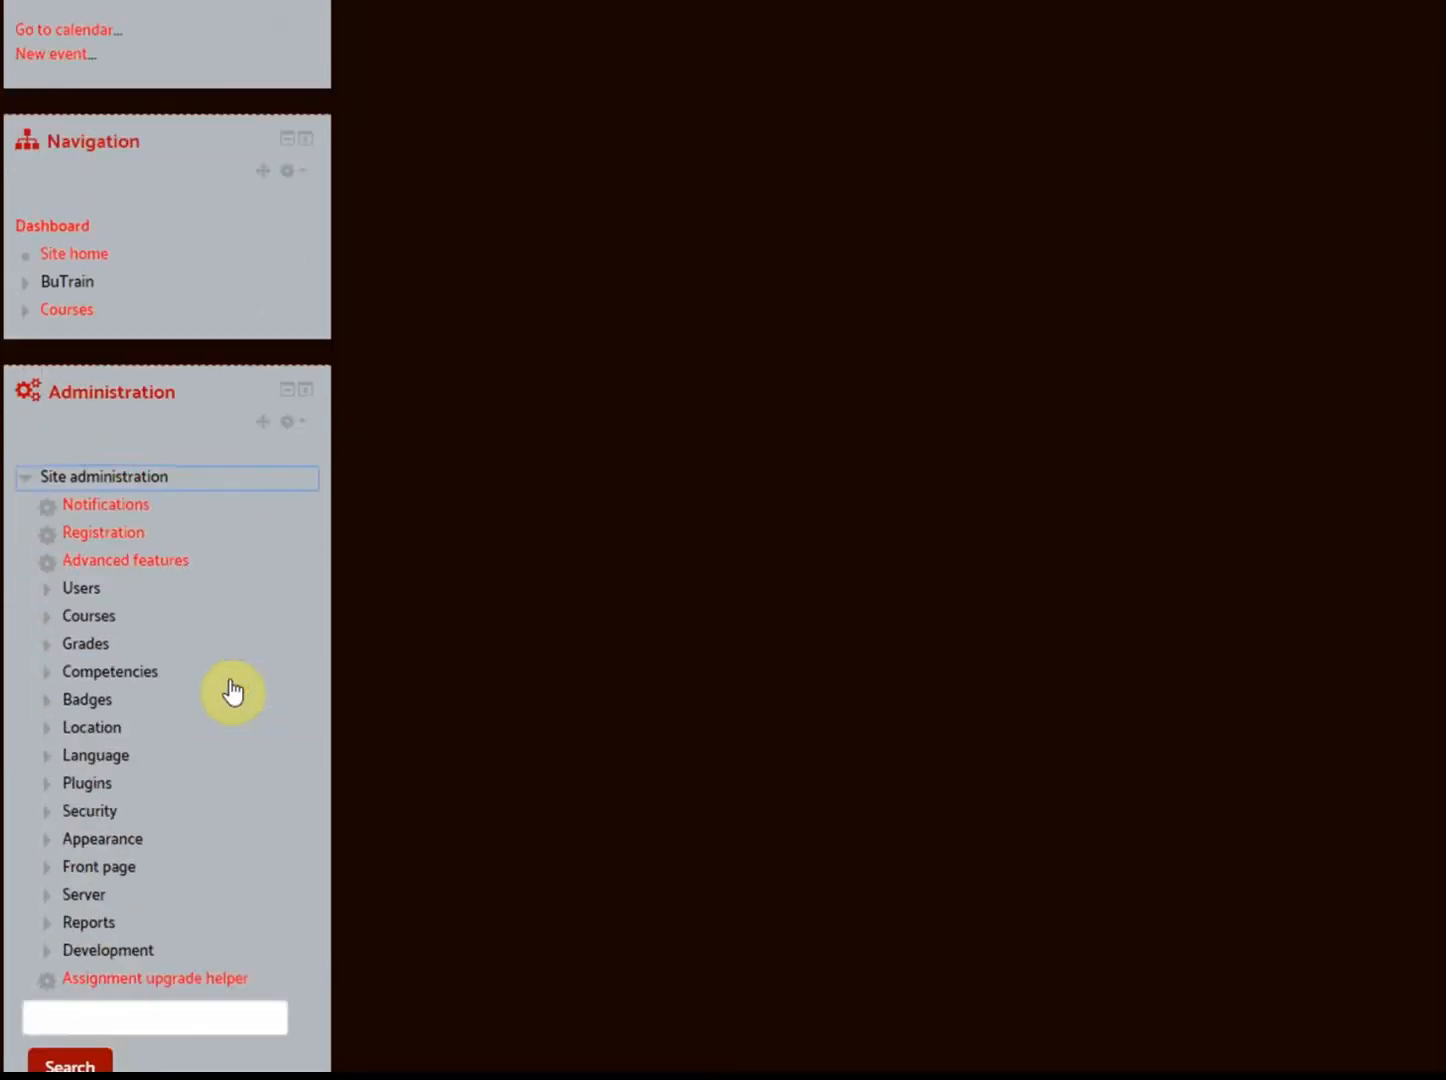
left_click(88, 788)
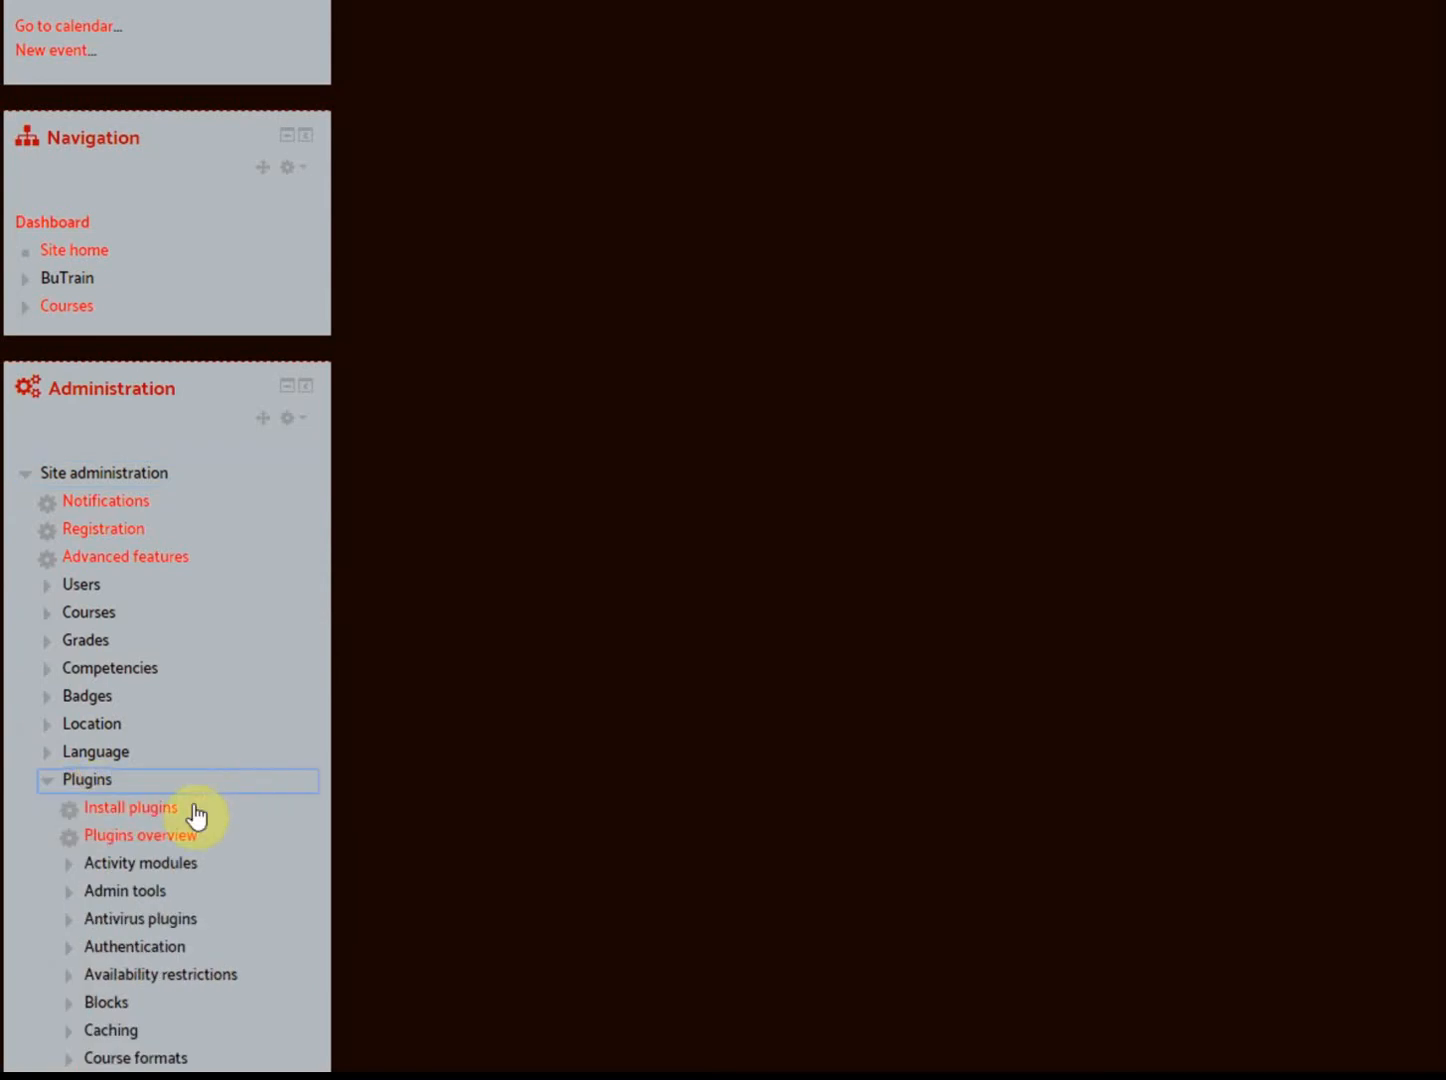
left_click(179, 863)
scroll(182, 886, "down", 2)
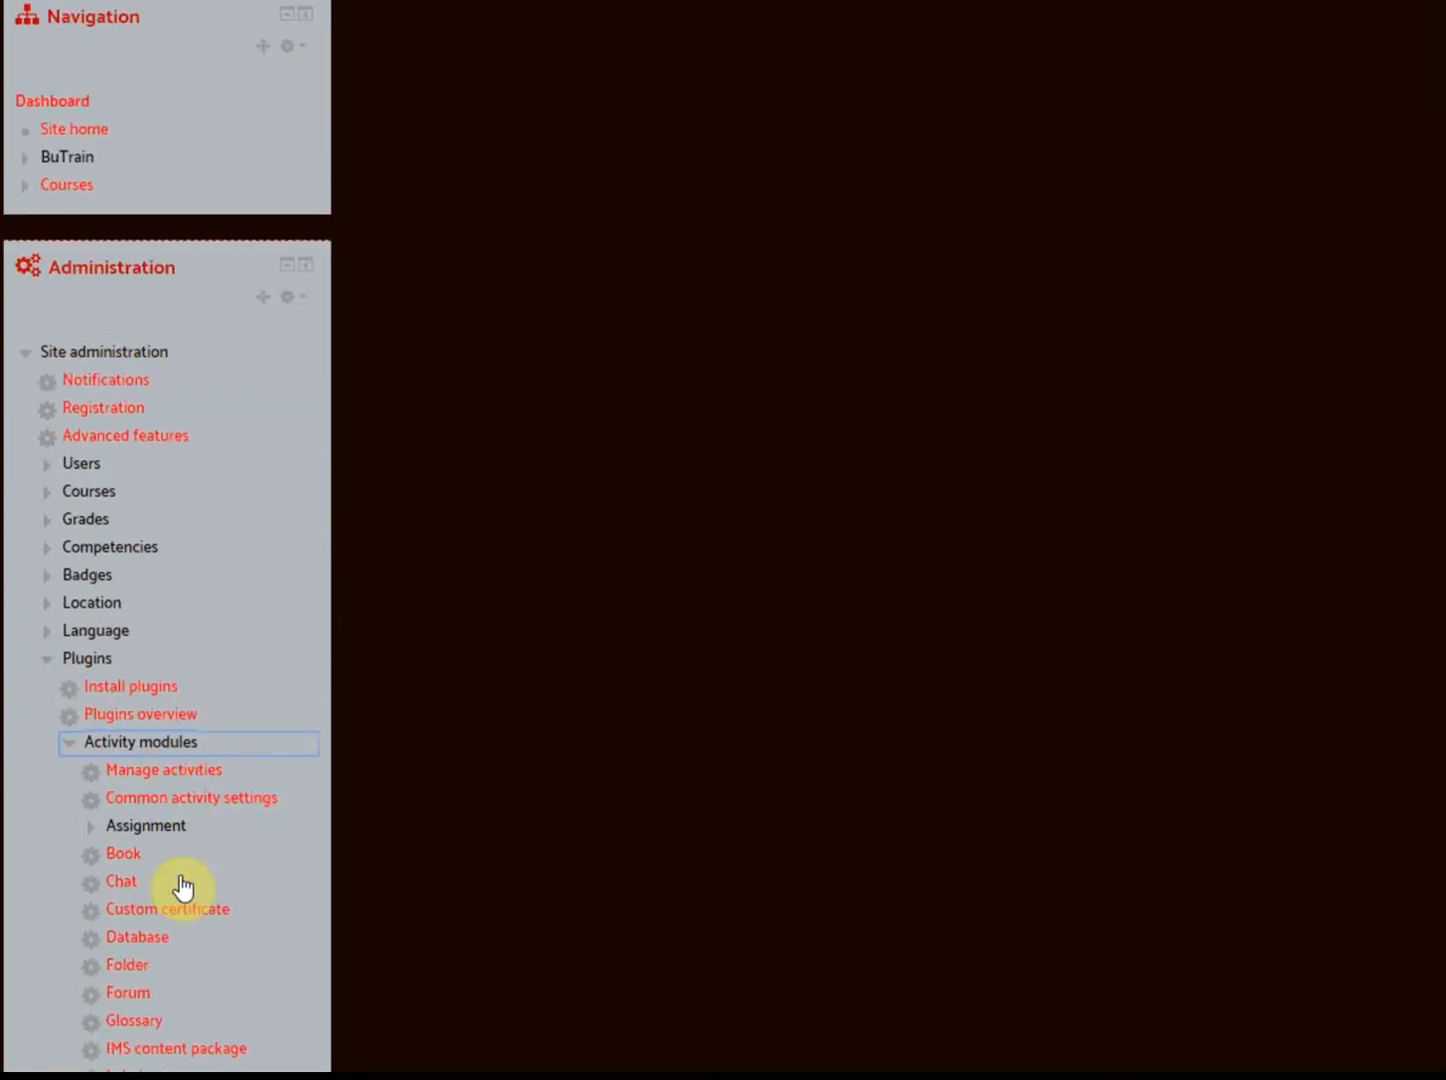
left_click(181, 907)
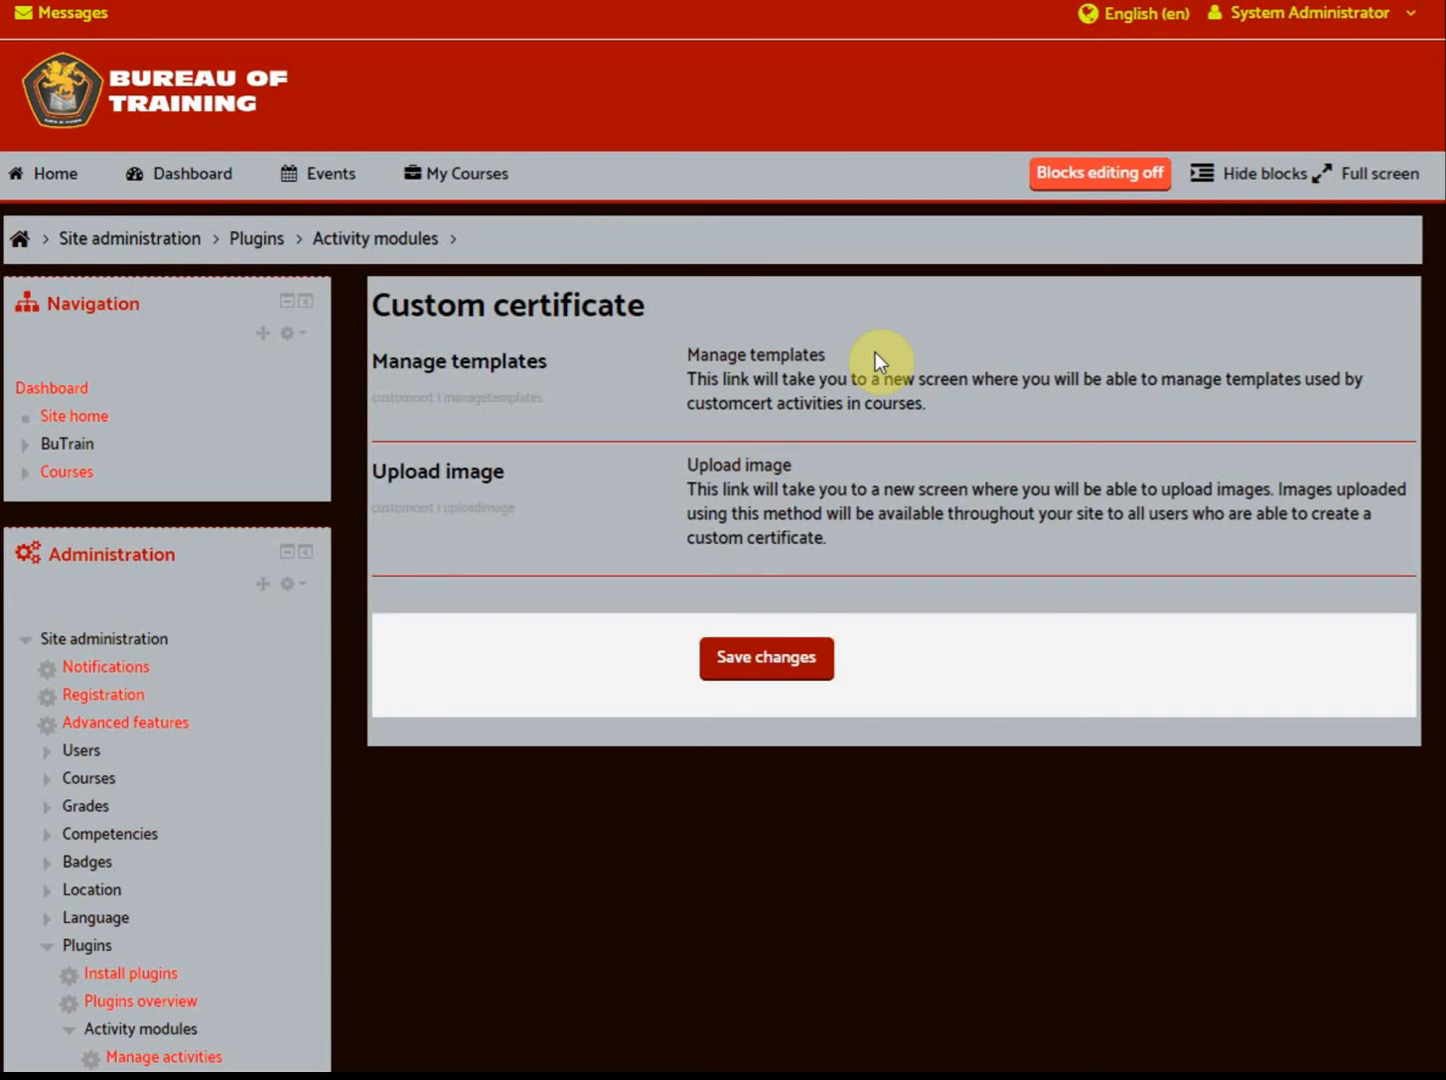
scroll(398, 424, "down", 3)
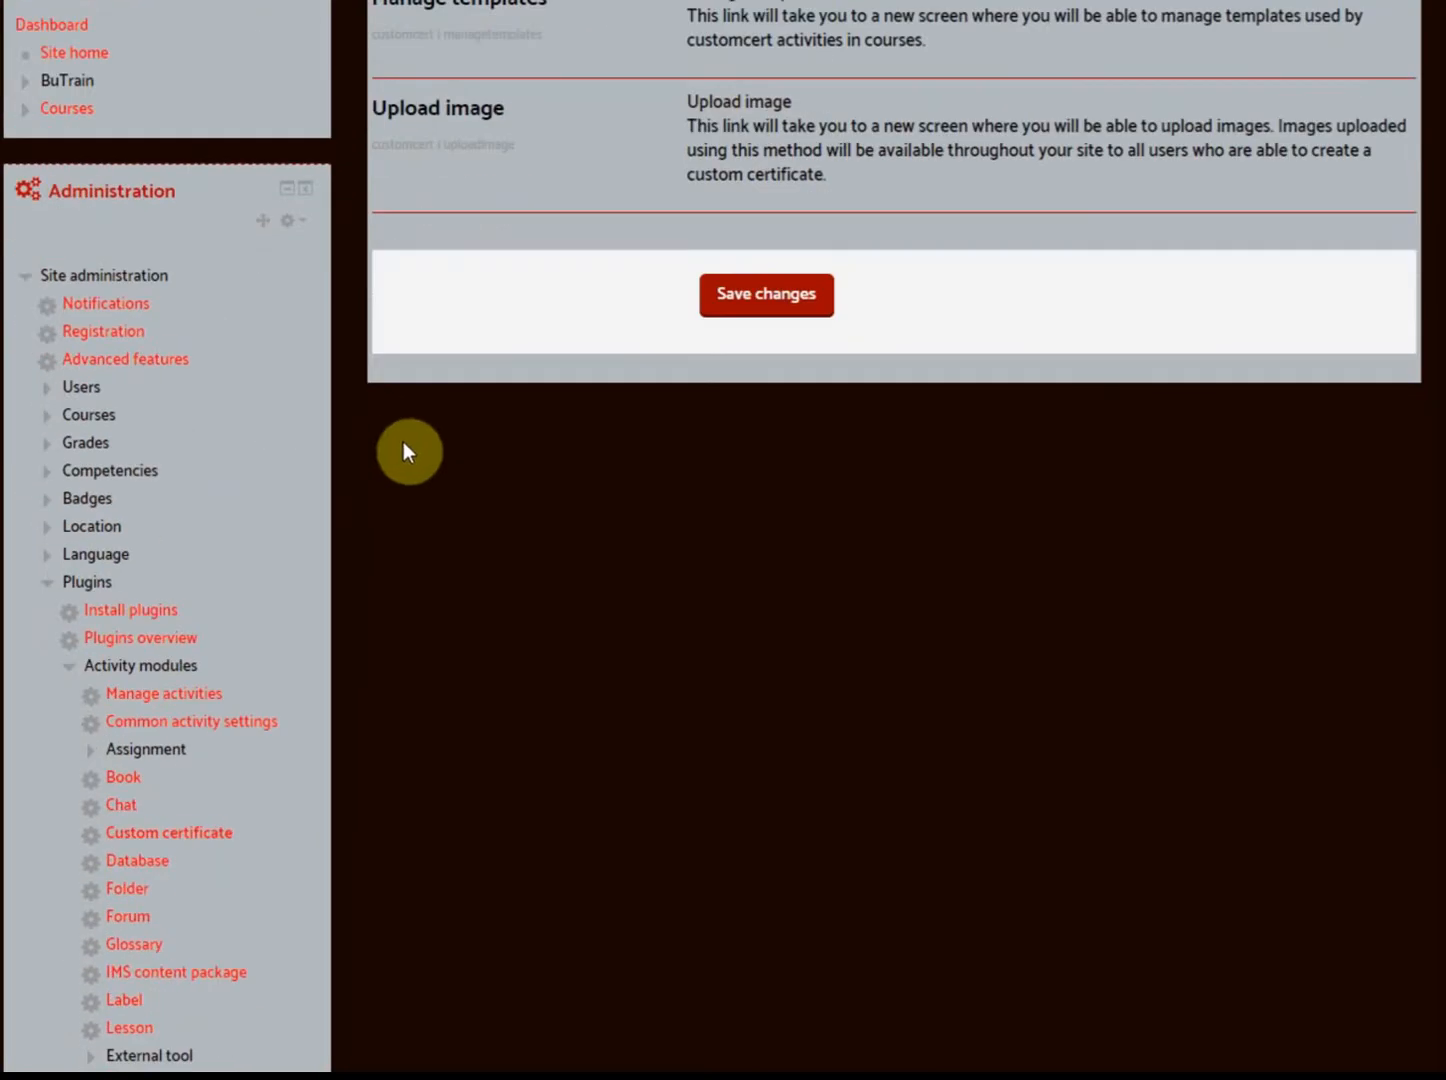
scroll(404, 445, "up", 3)
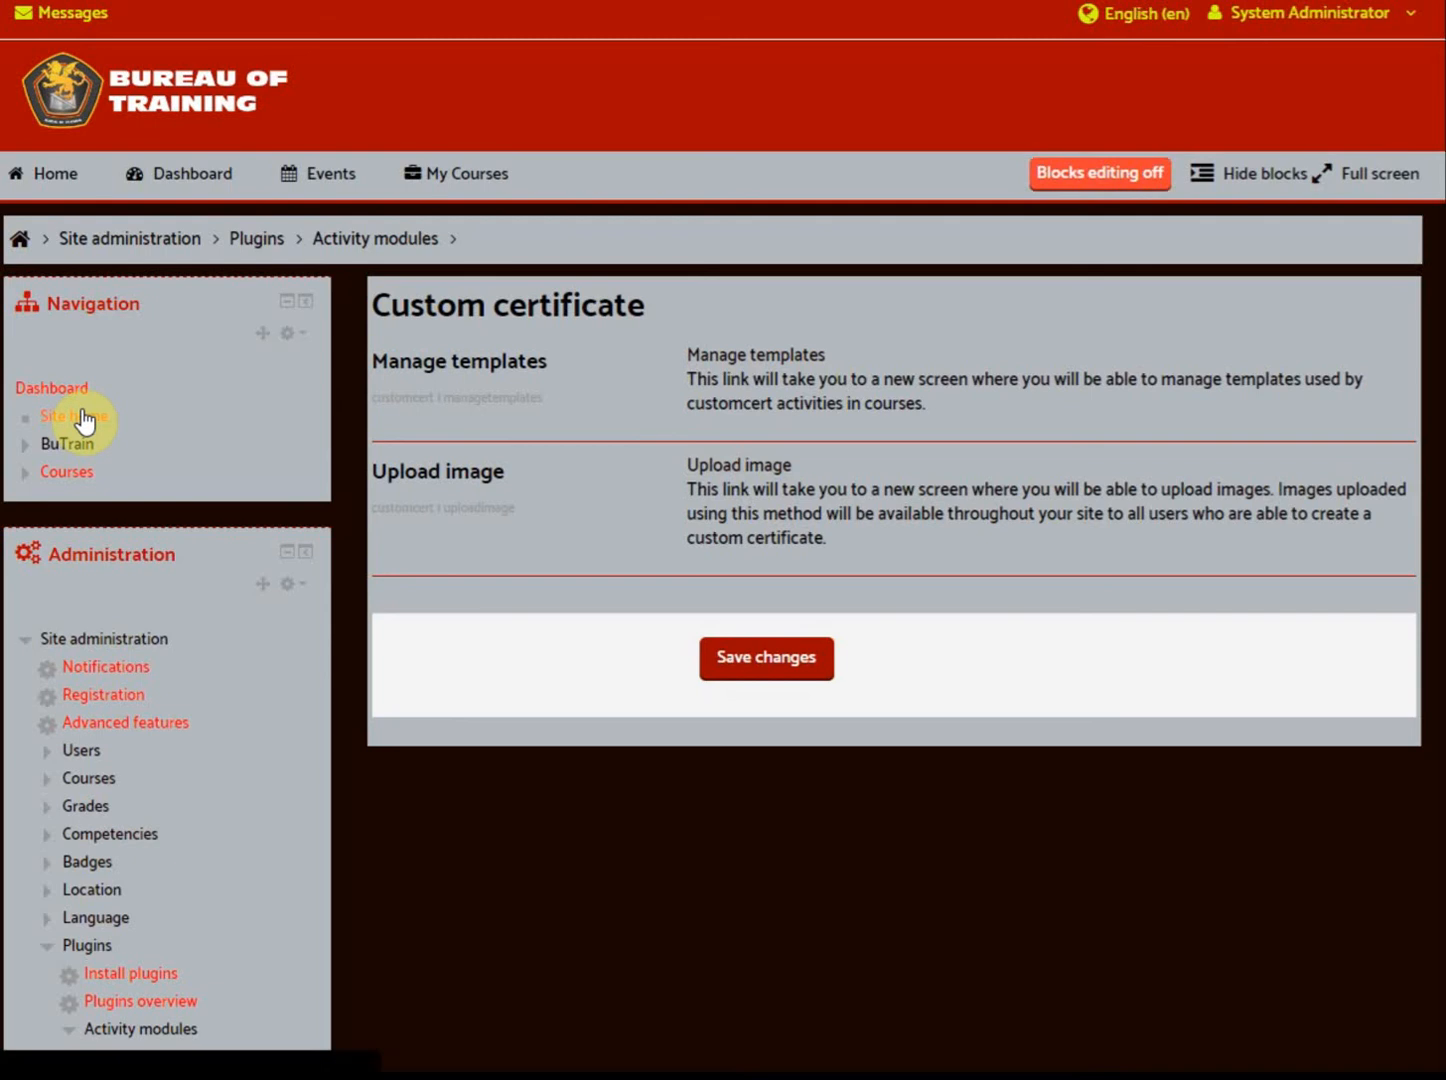
Go to the site home and open The Enlisted School section of the King Roger I Military Academy course
left_click(267, 414)
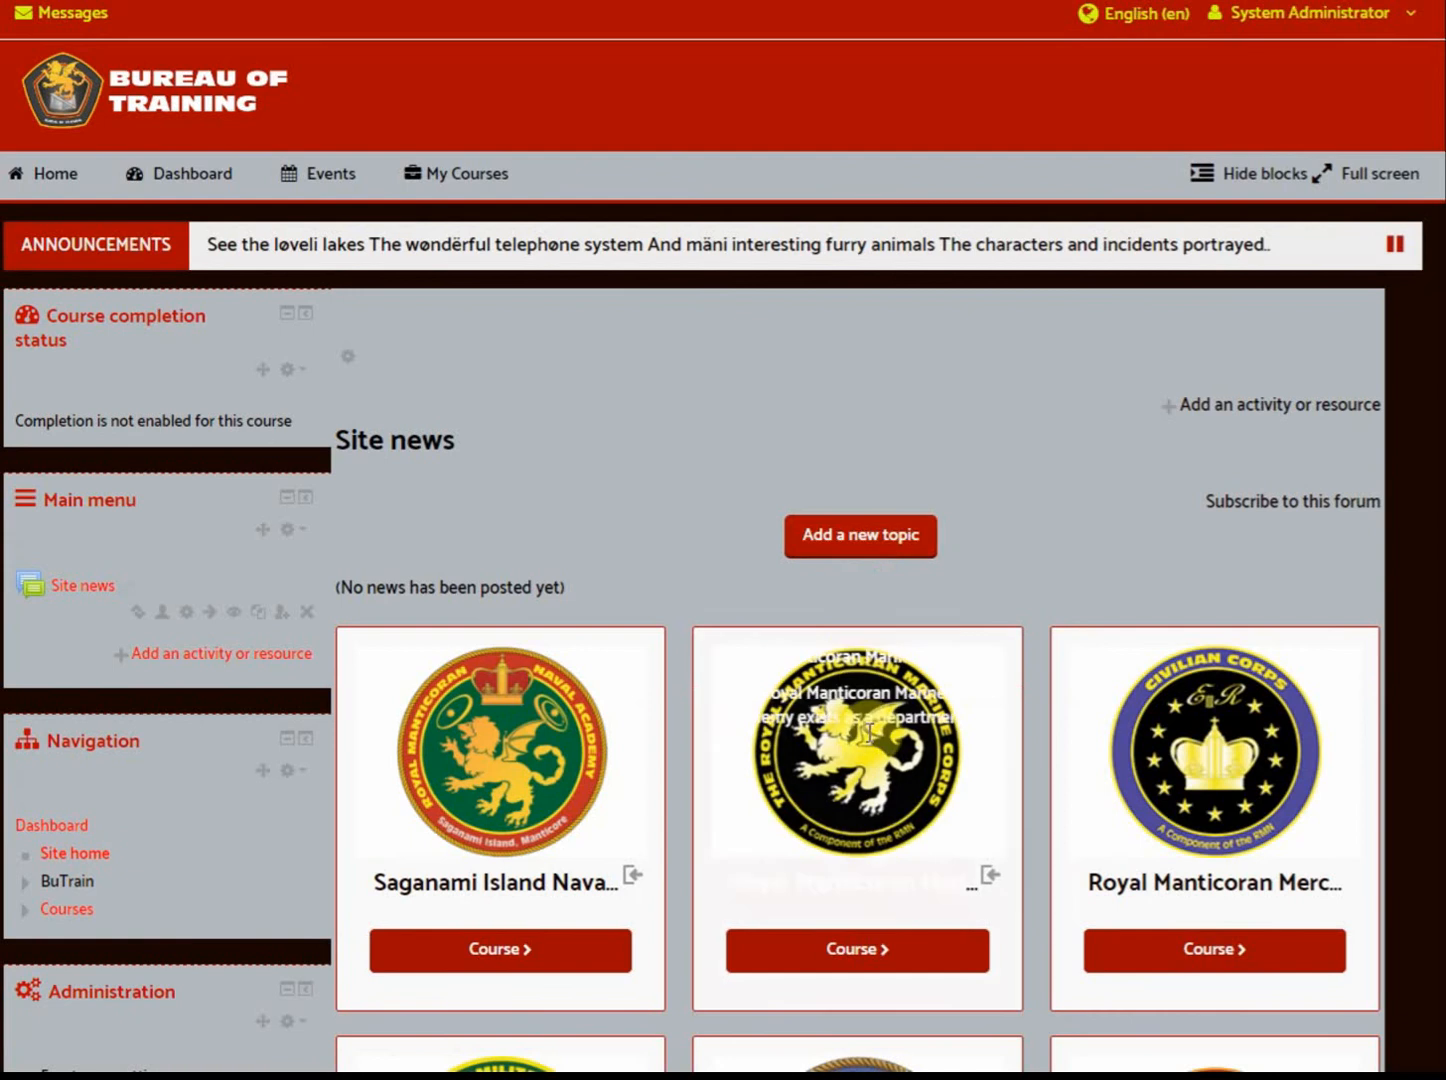
scroll(964, 914, "down", 1)
scroll(997, 919, "down", 5)
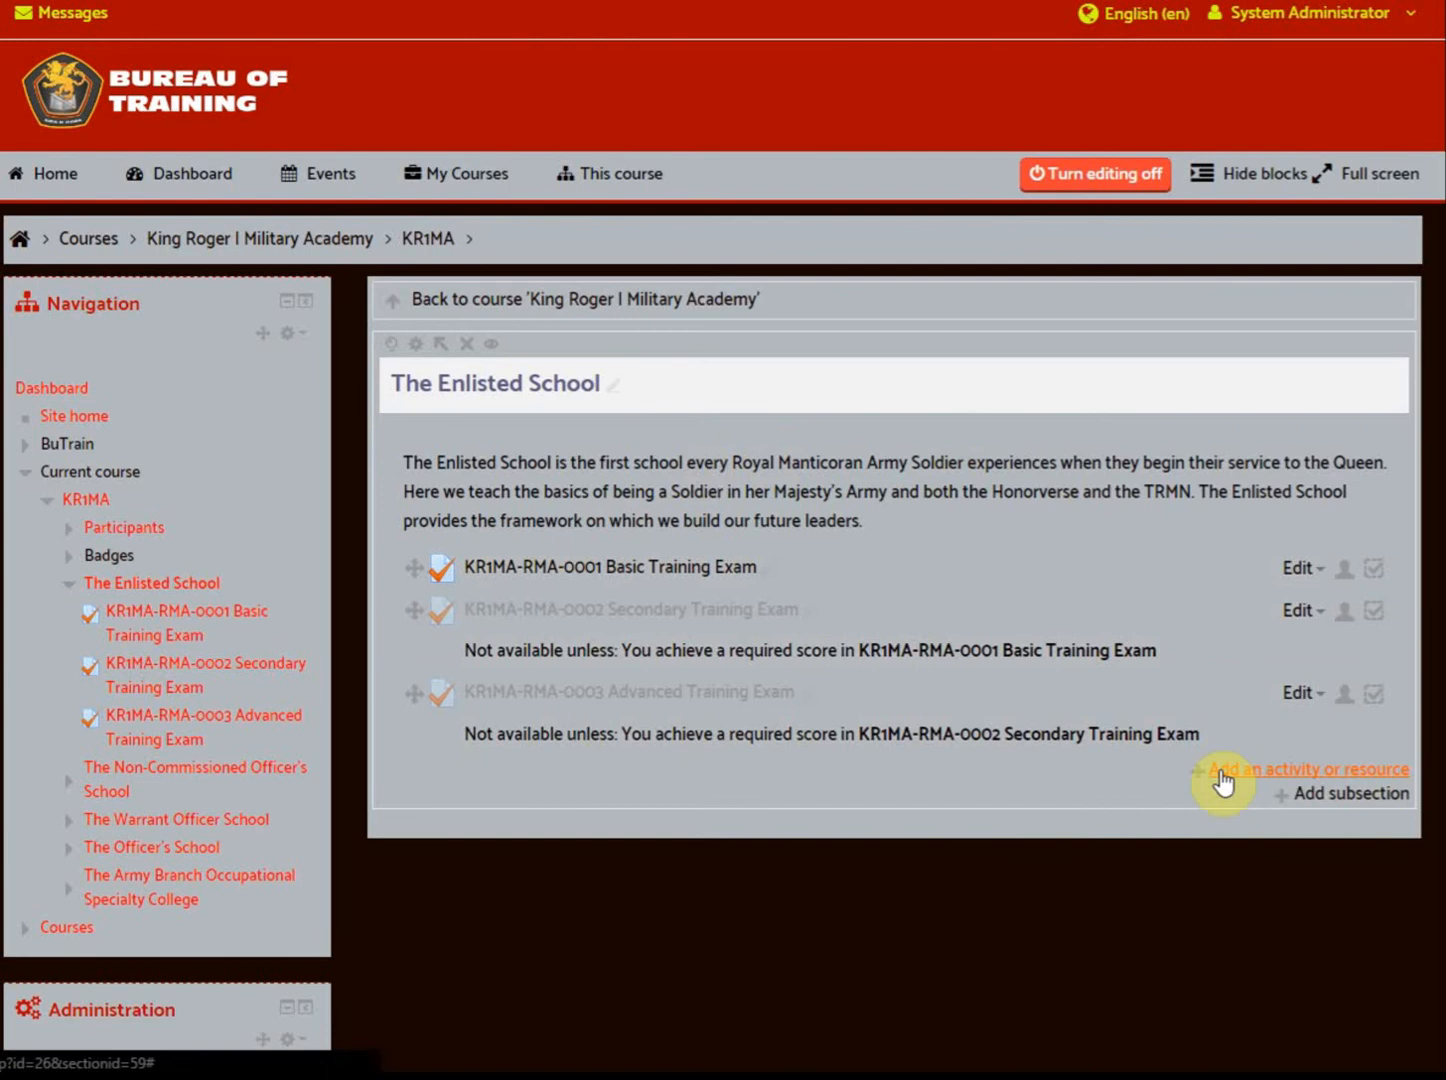
Add a Custom certificate activity to The Enlisted School and name it "RMA-0001 Certificate"
left_click(1222, 779)
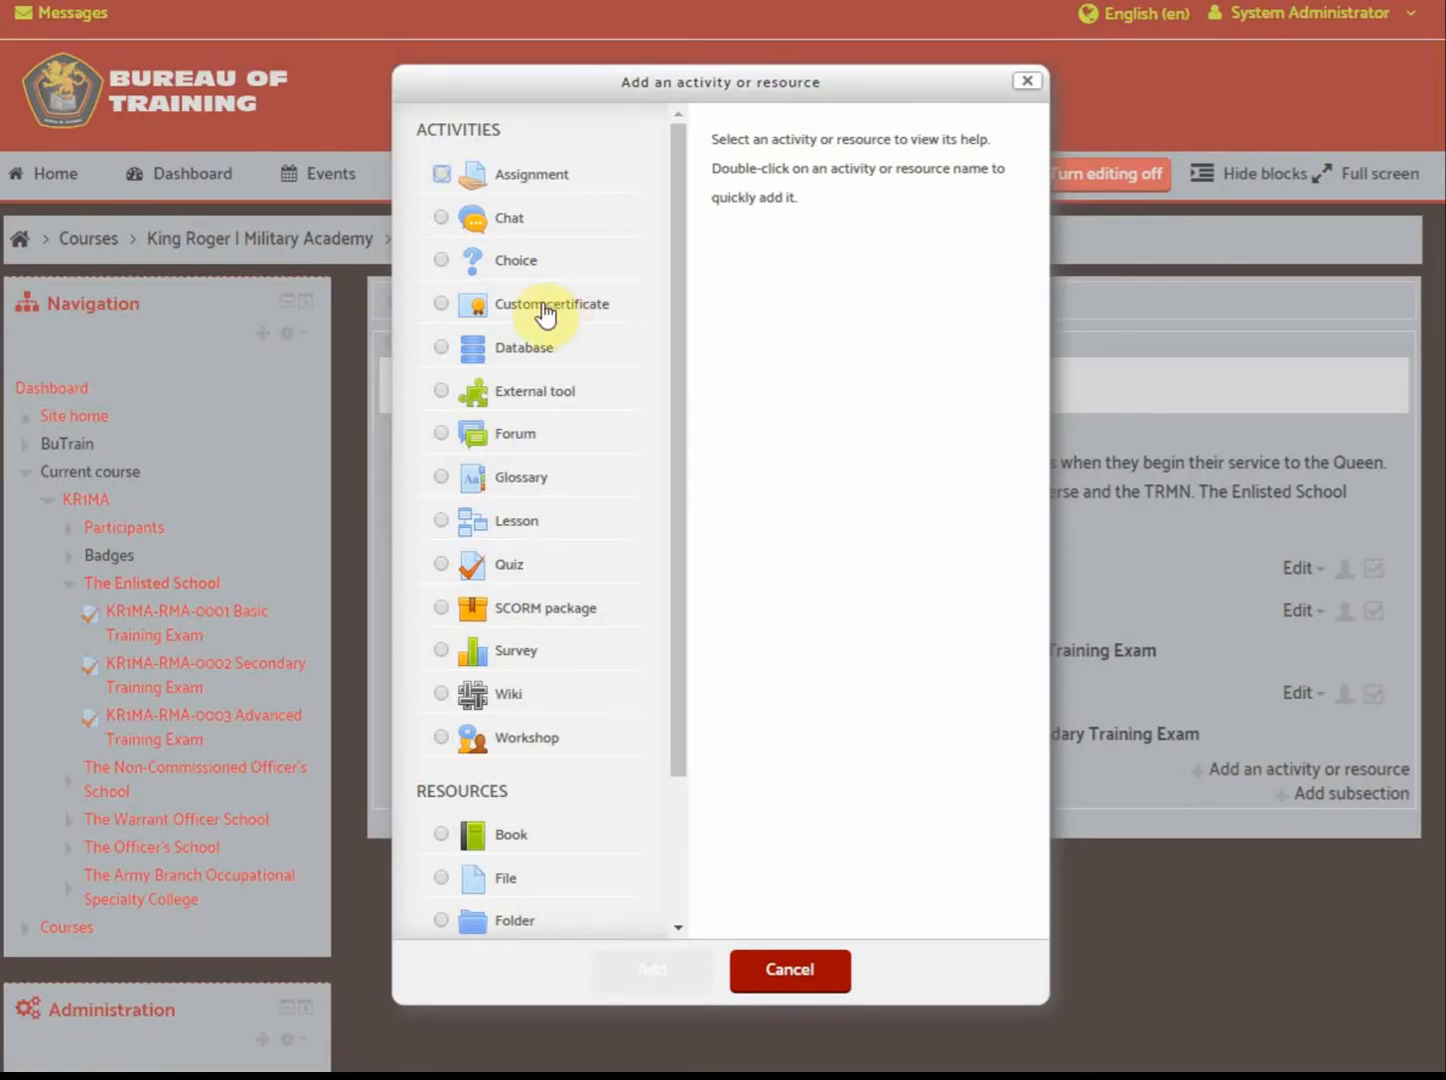
left_click(442, 307)
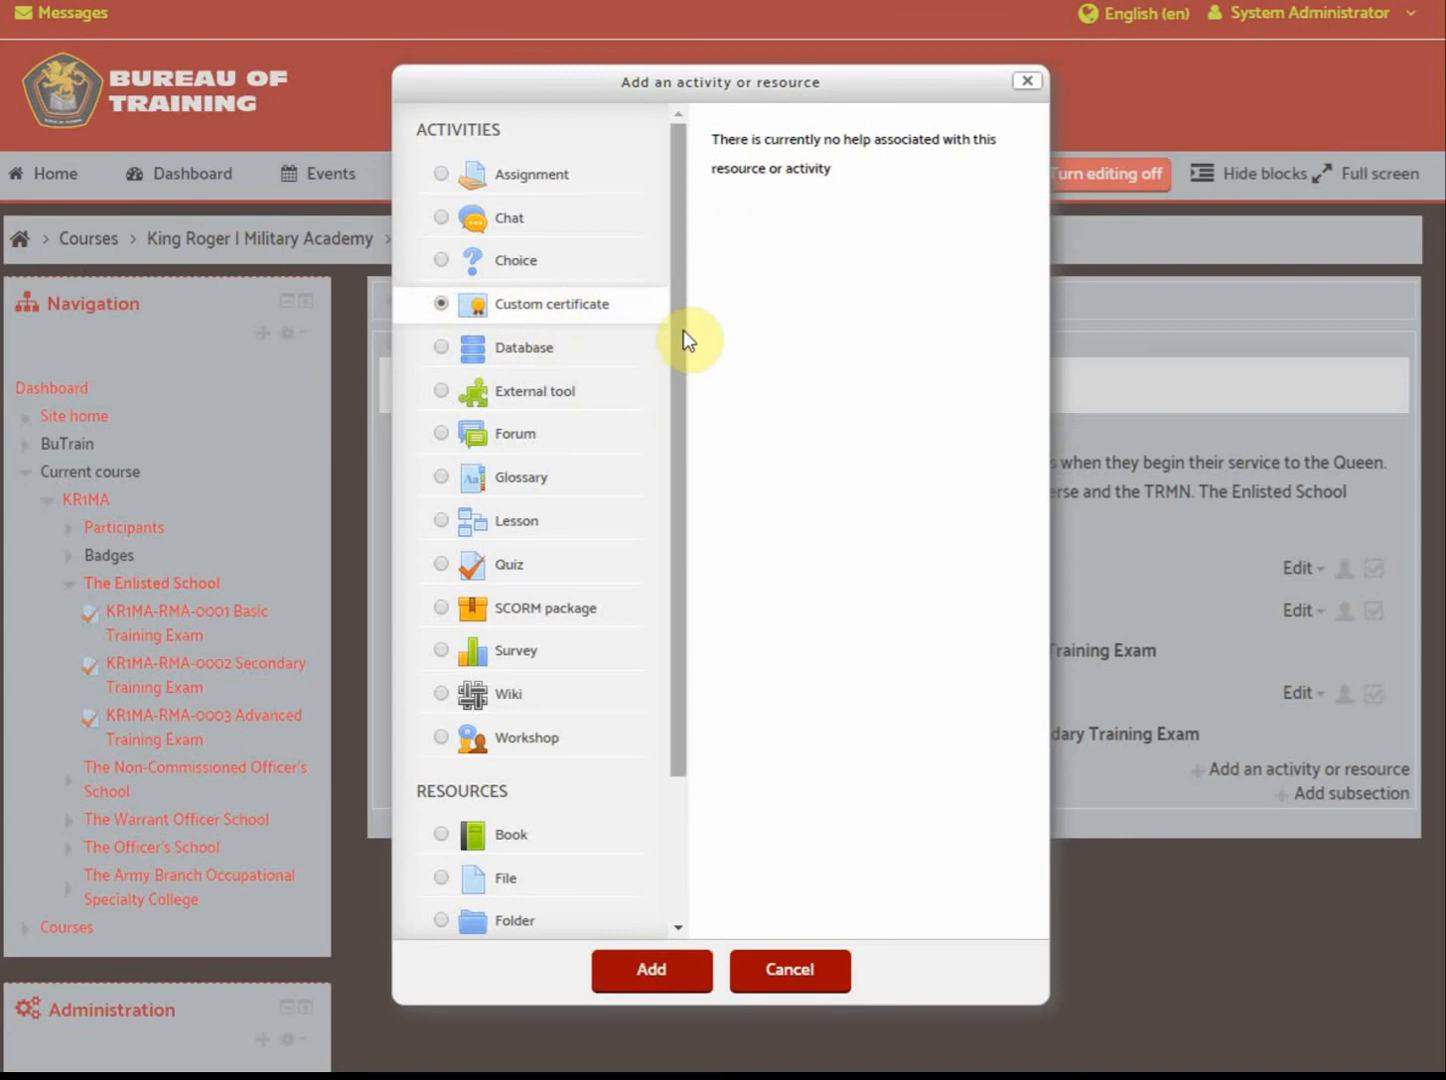
left_click(655, 971)
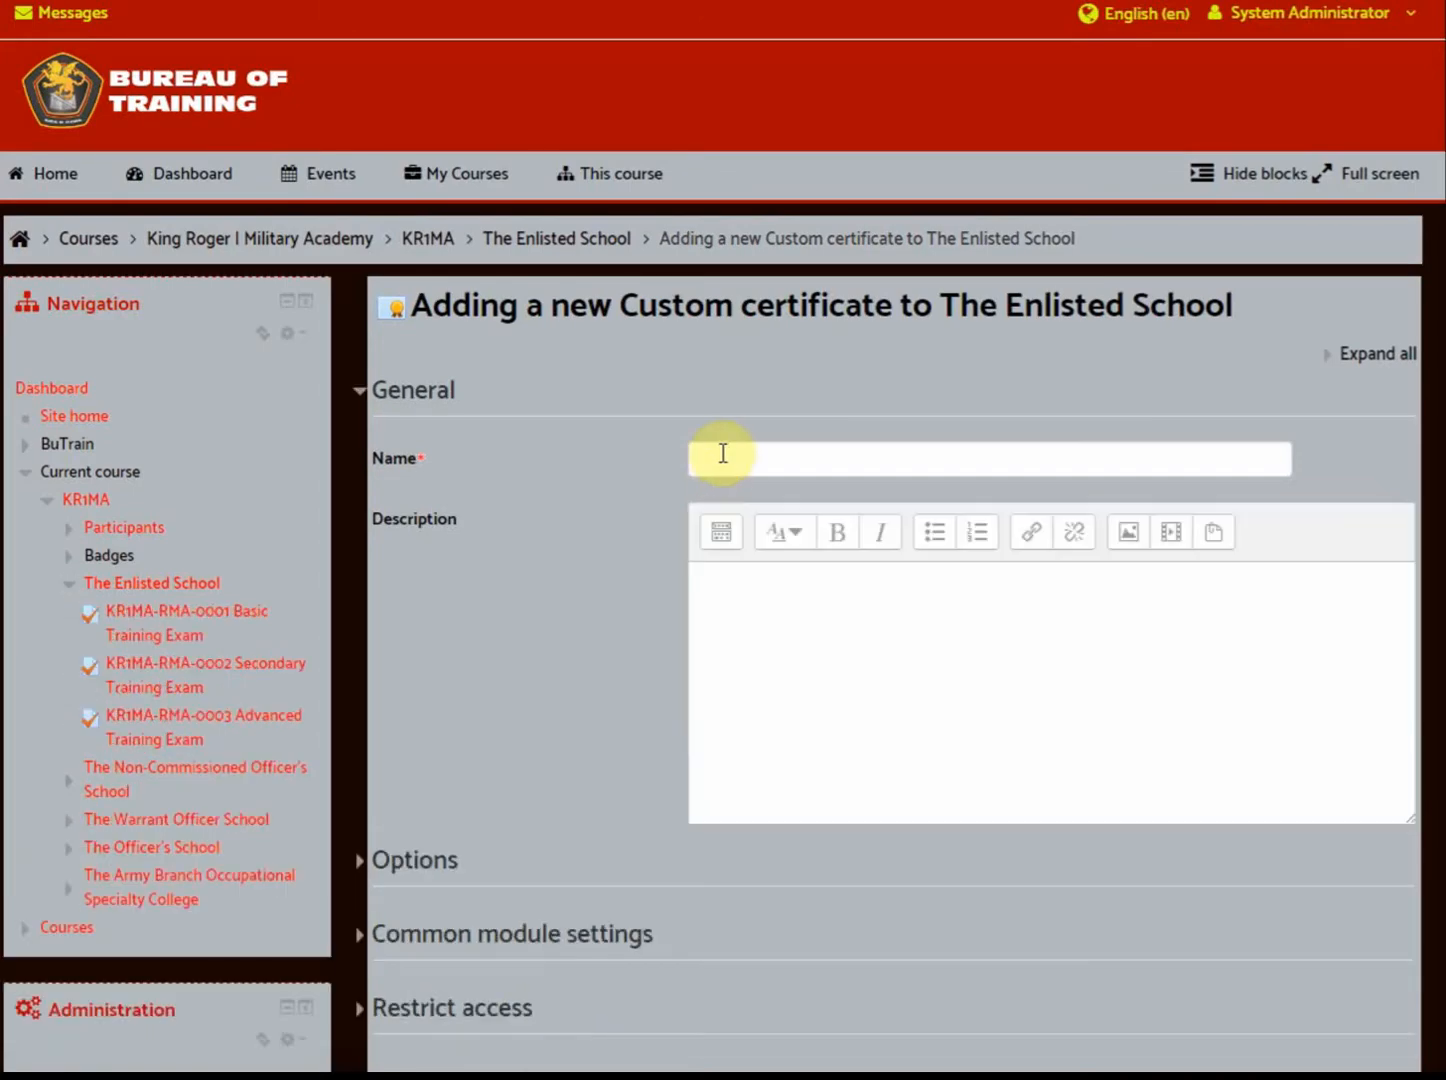
left_click(724, 454)
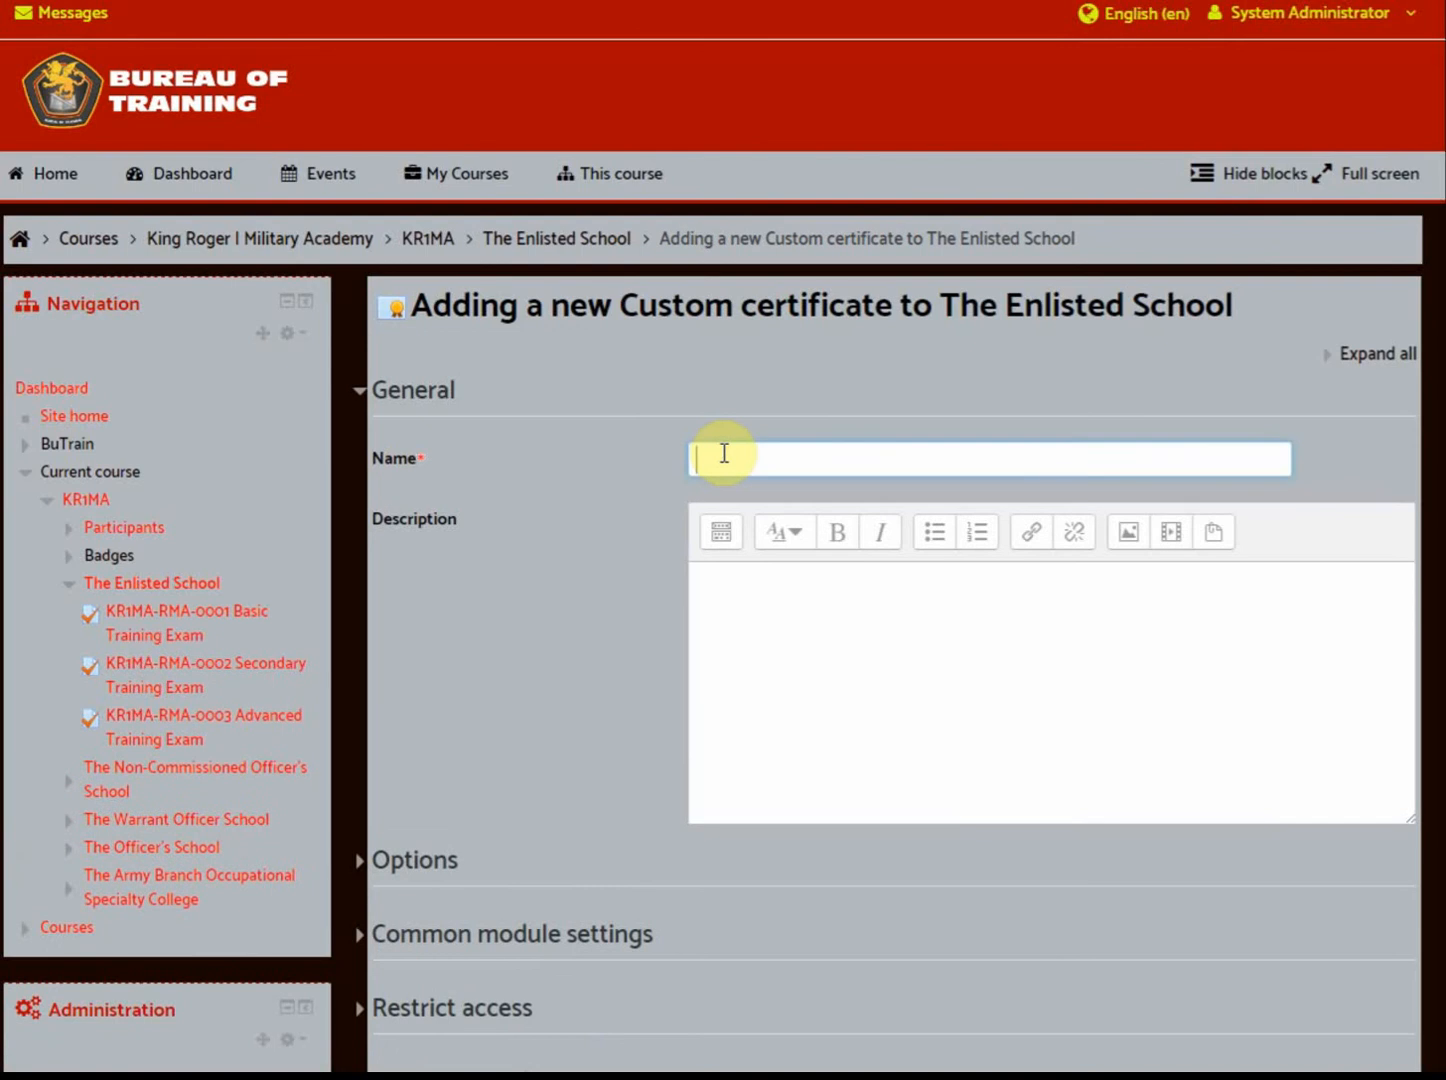
type("RMA-0001 Certificate")
left_click(666, 550)
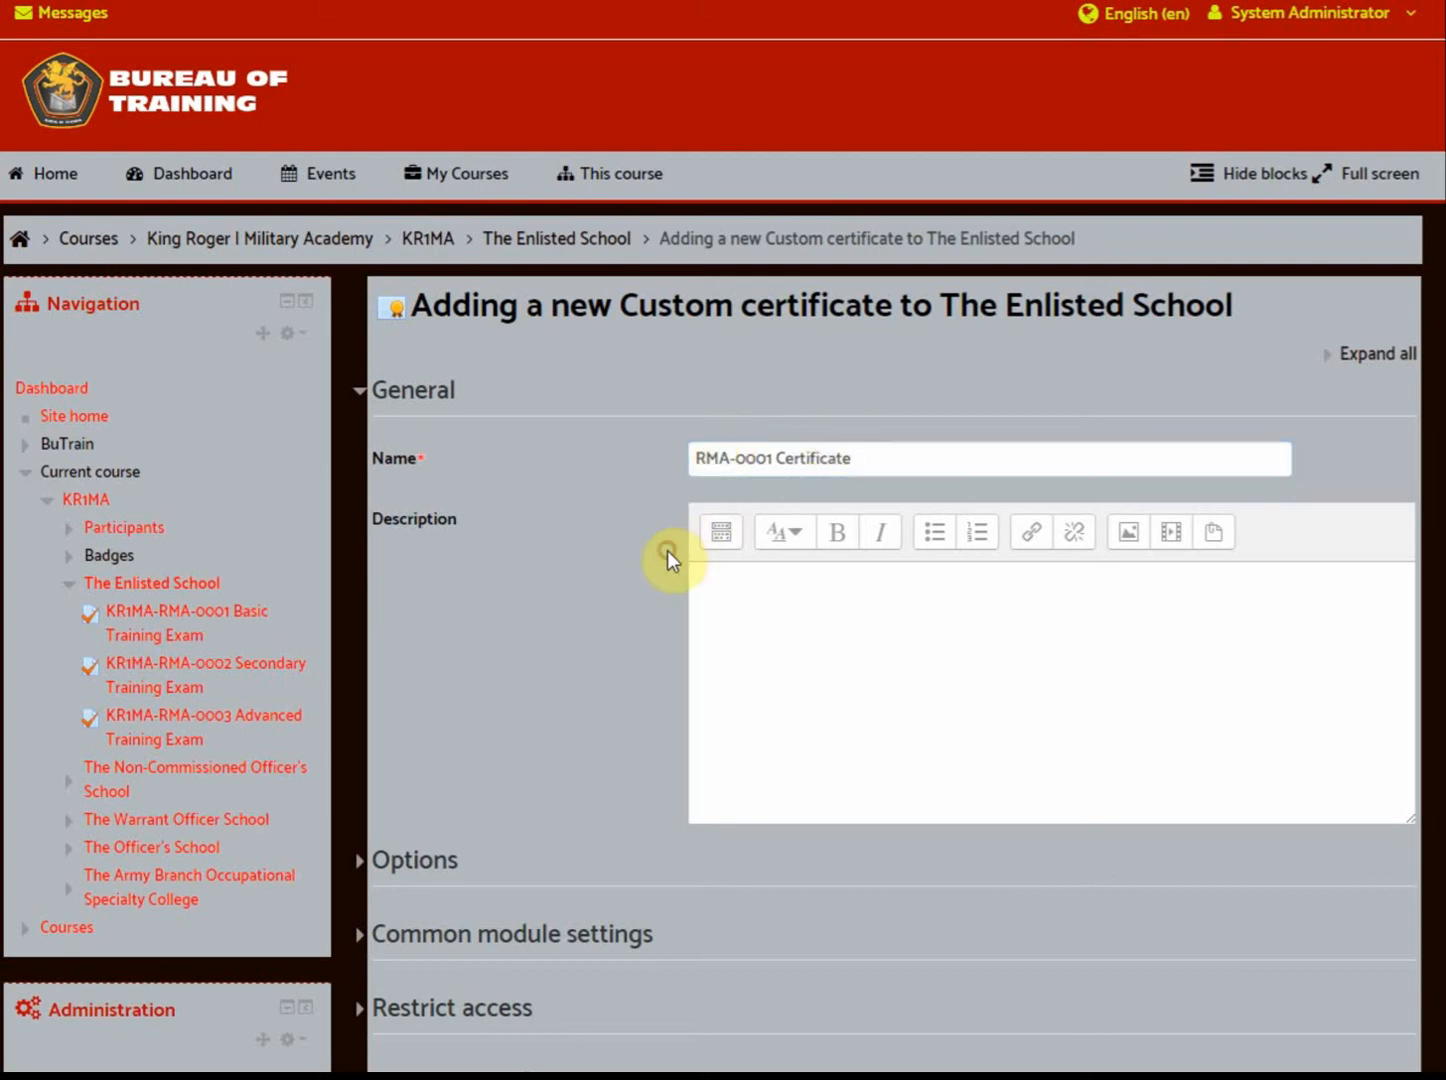
Restrict access to the certificate by requiring a grade of at least 70% in KR1MA-RMA-0001 Basic Training Exam
scroll(668, 552, "down", 3)
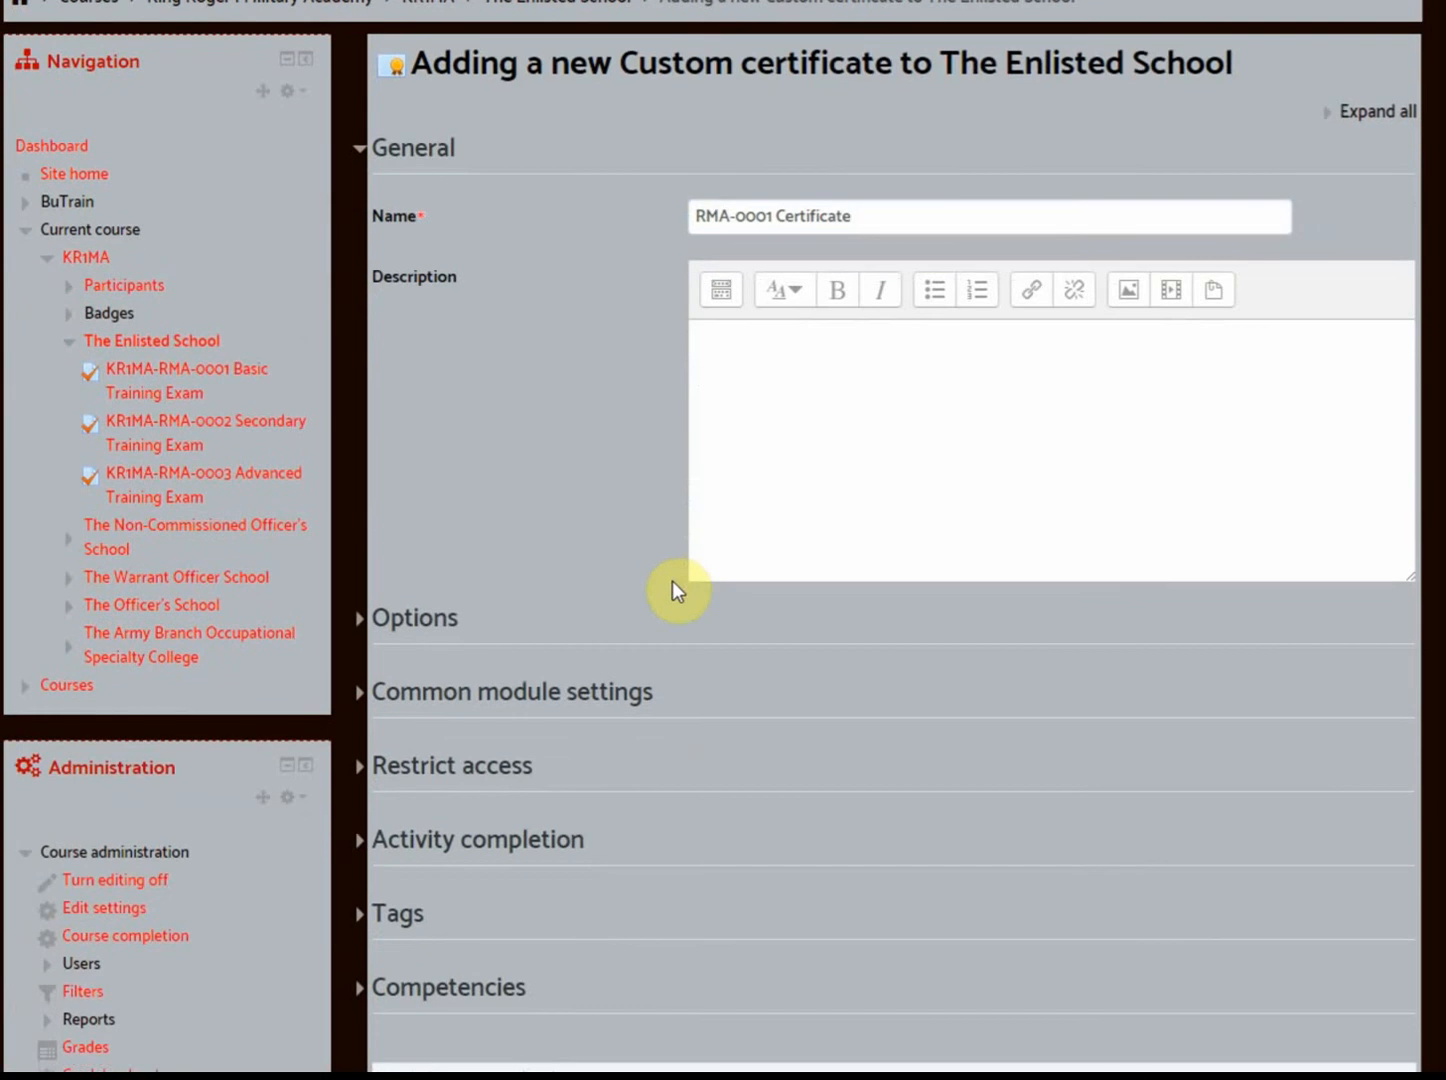
scroll(672, 590, "down", 2)
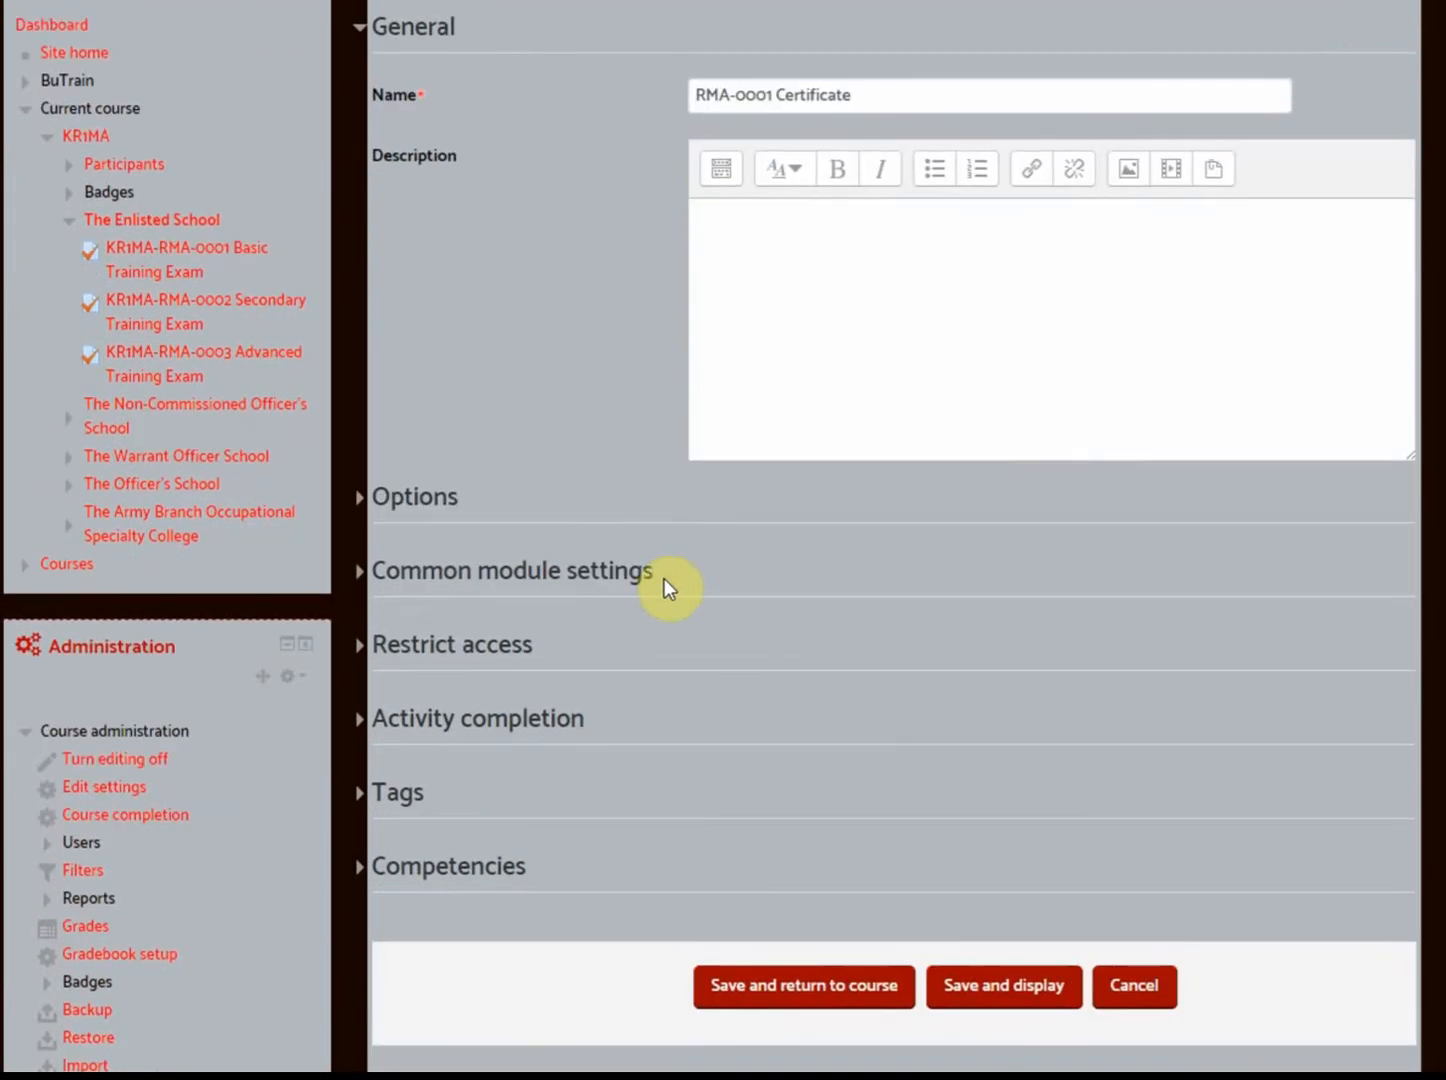
left_click(360, 651)
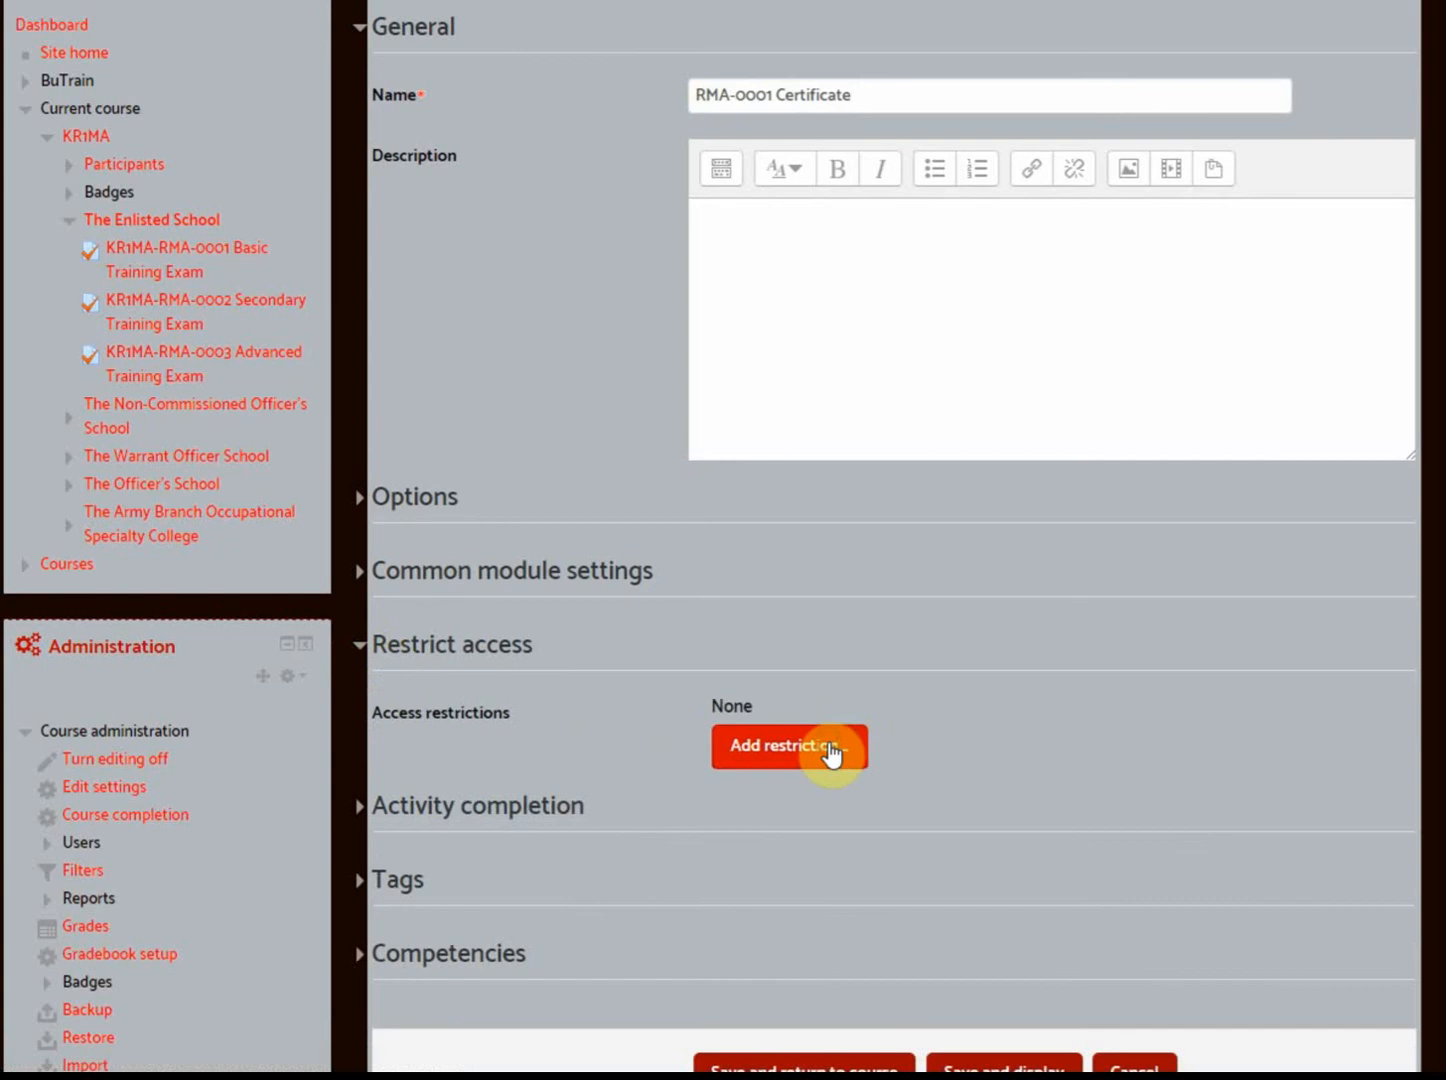
left_click(830, 749)
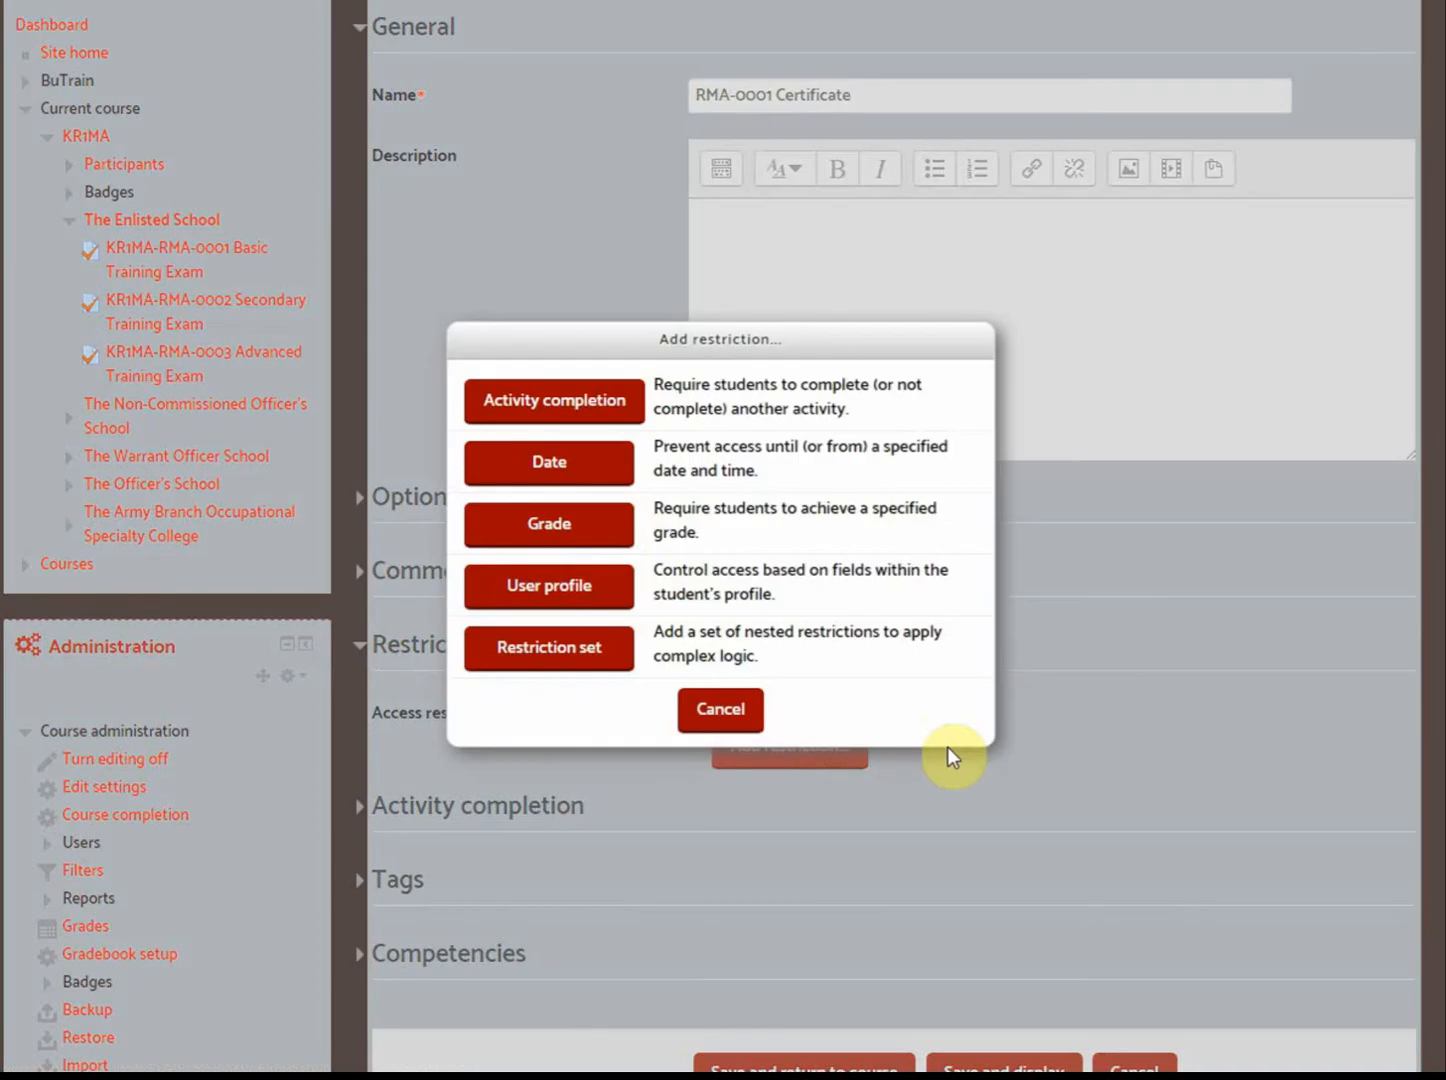
left_click(583, 527)
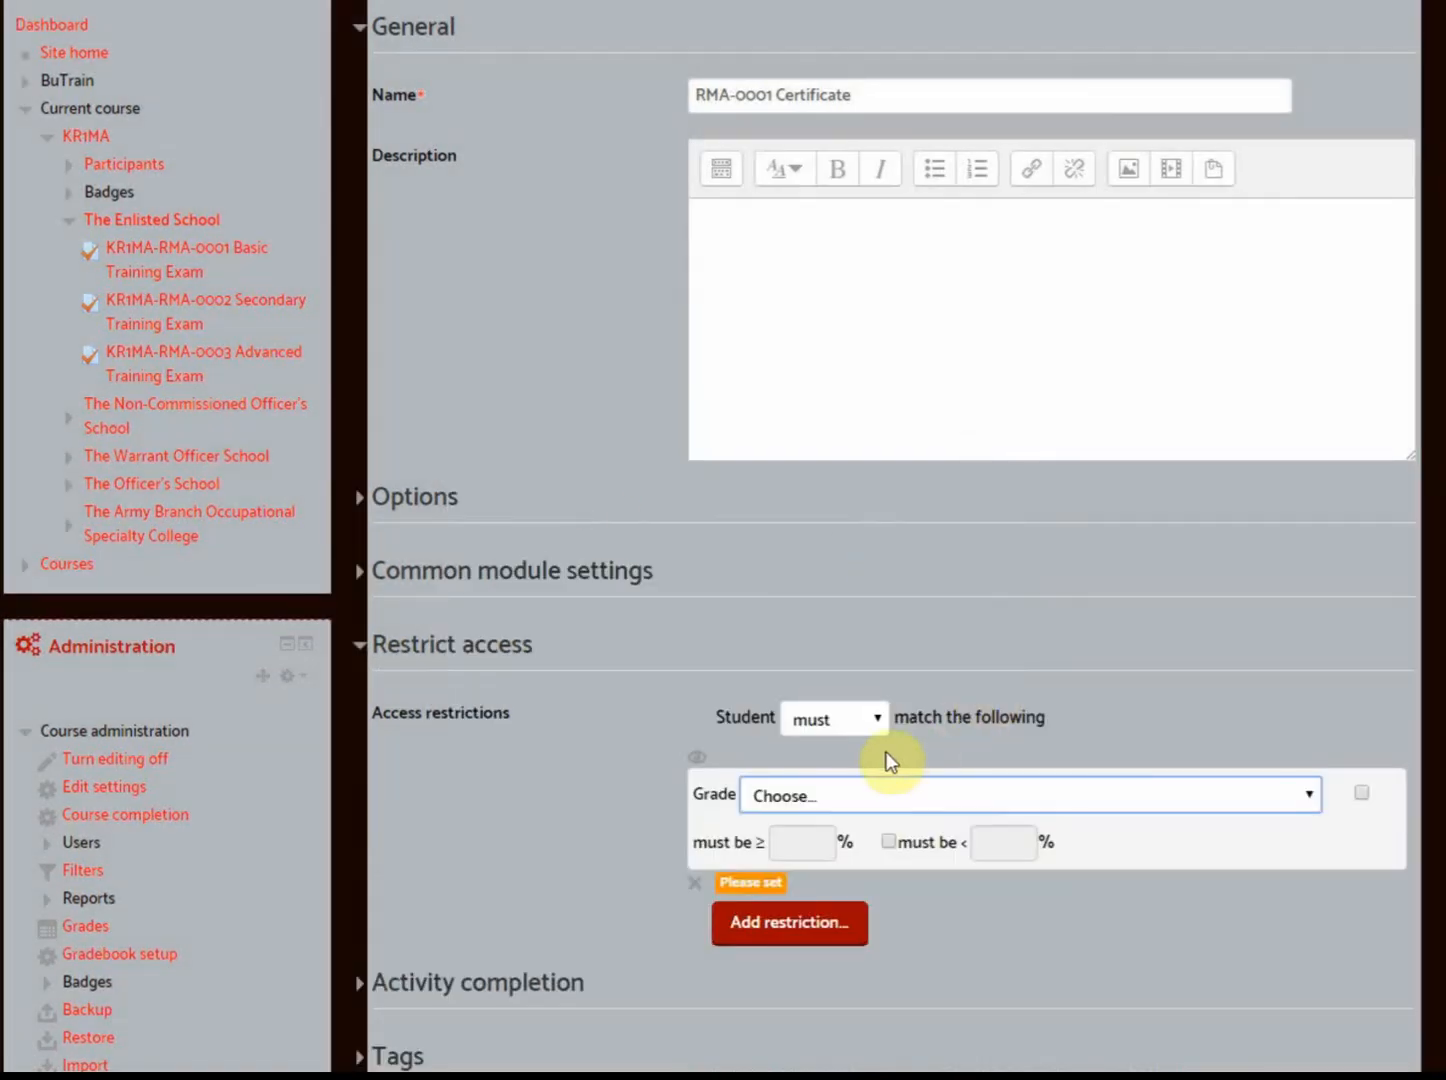
left_click(1300, 796)
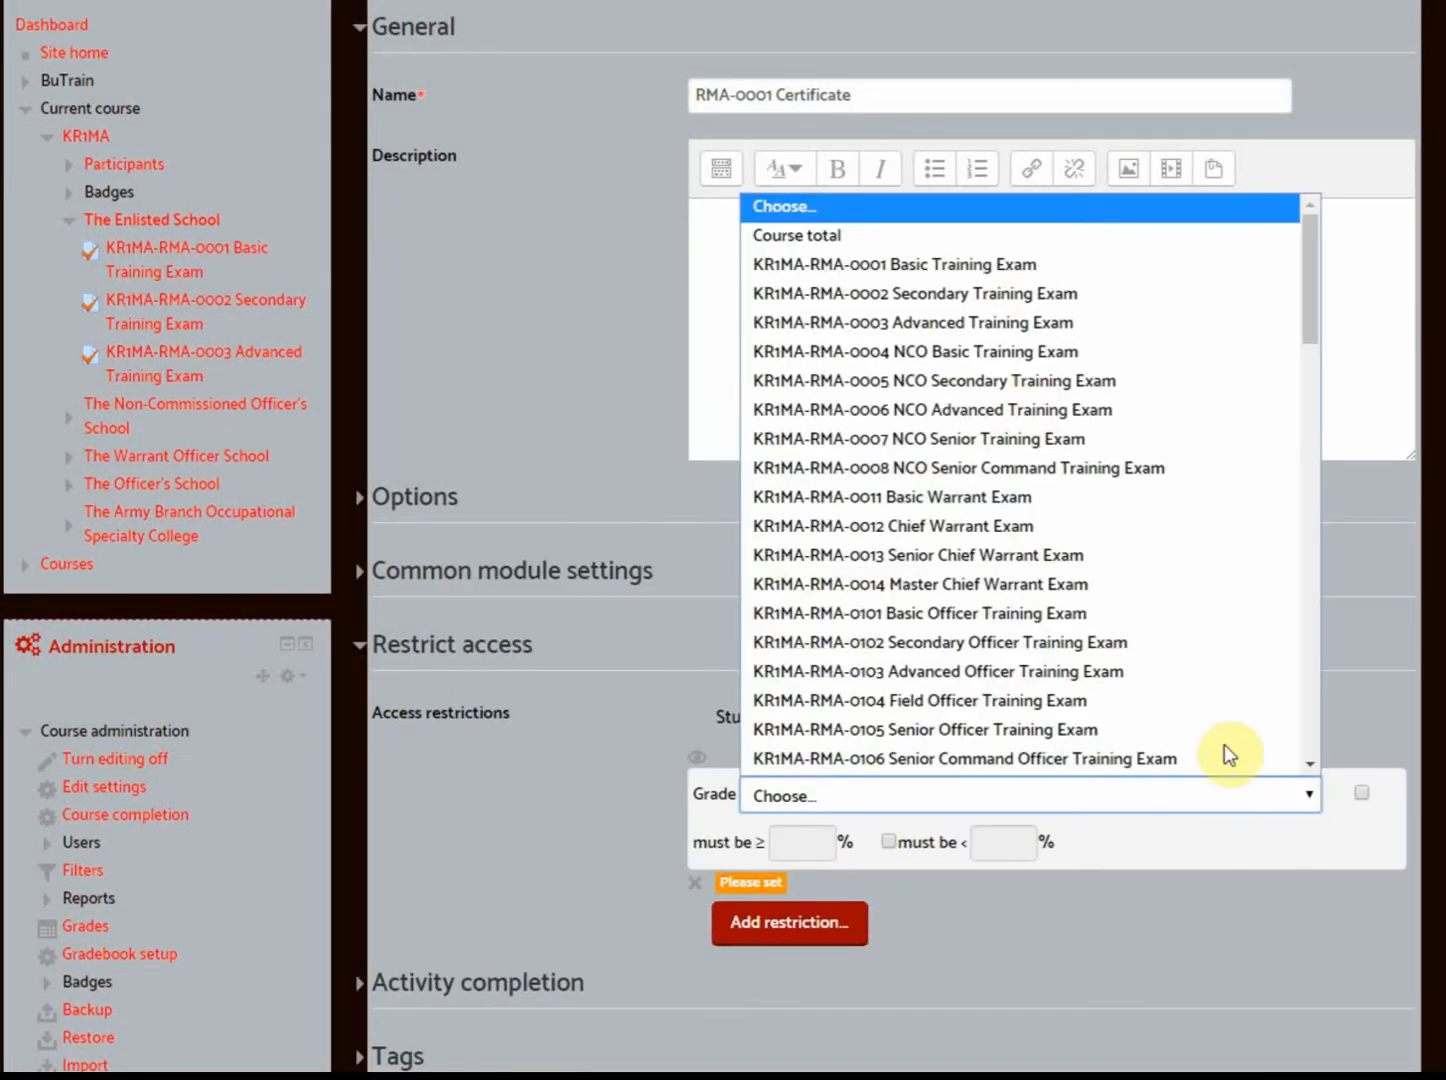
left_click(1018, 273)
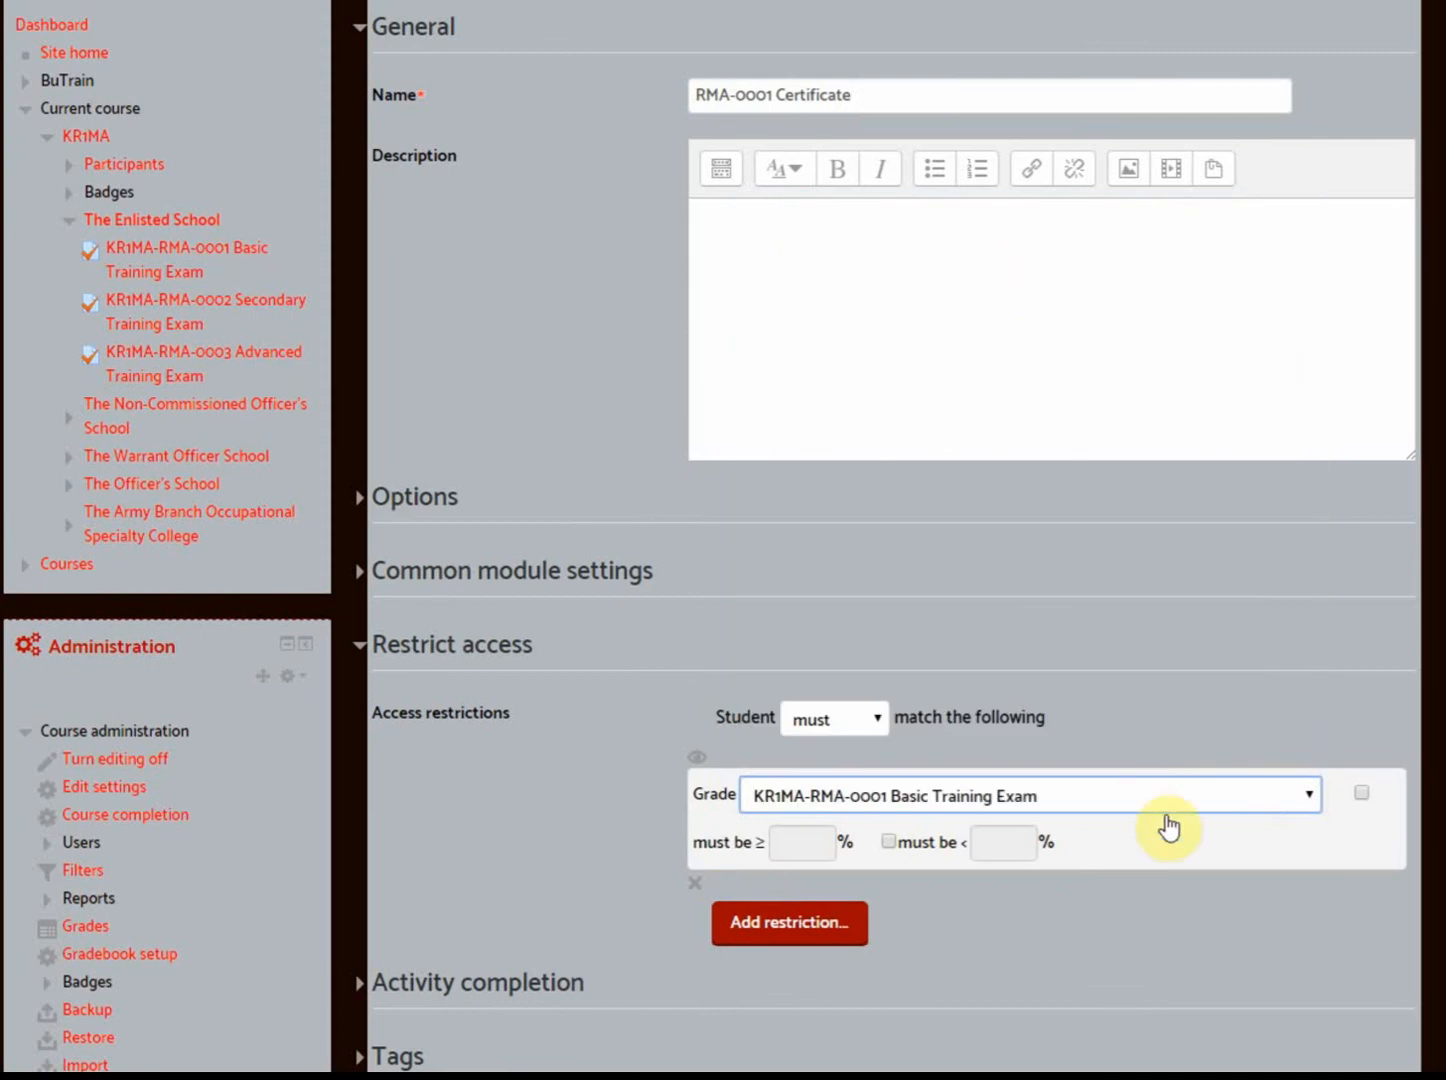
left_click(1361, 793)
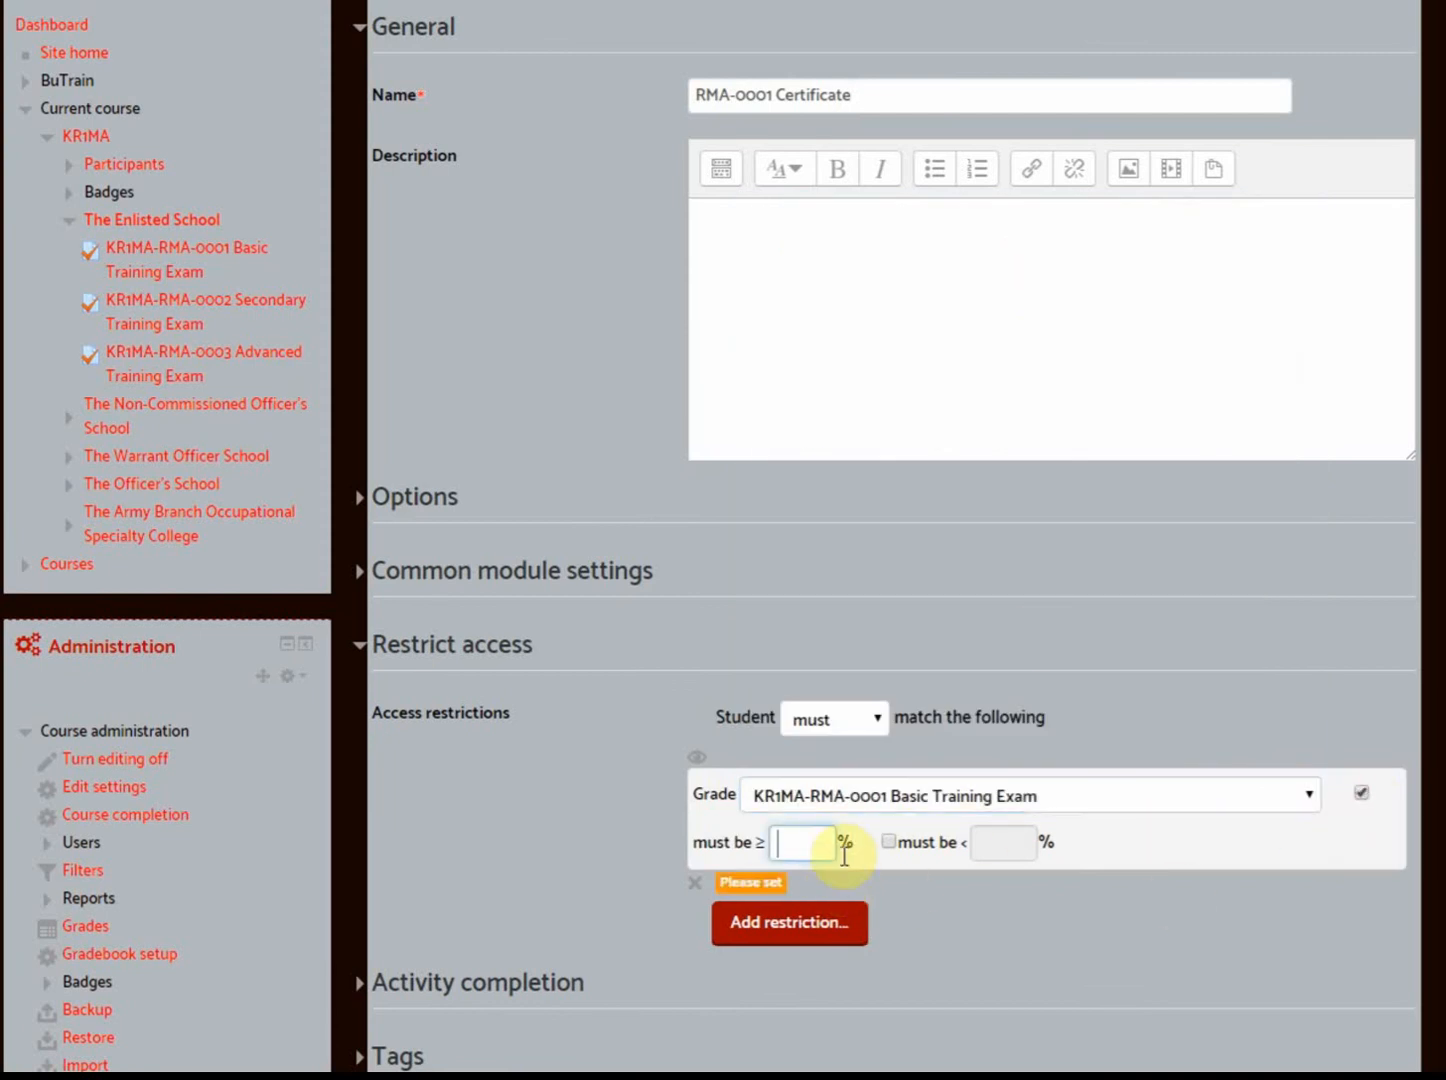
type("70")
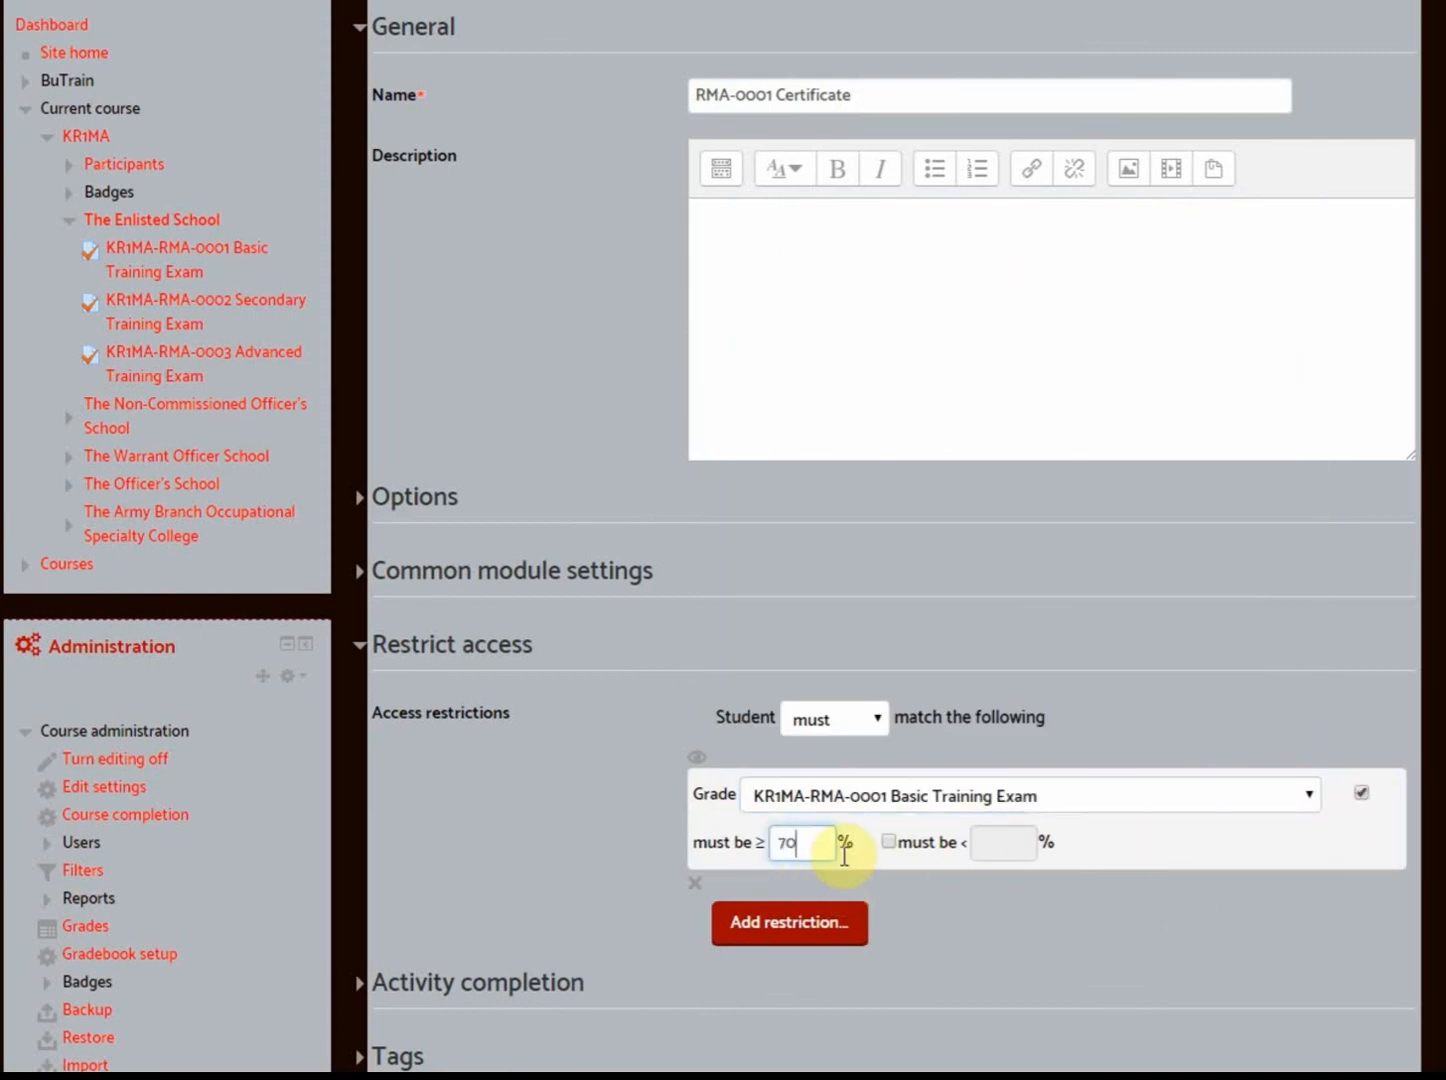
left_click(812, 932)
left_click(719, 709)
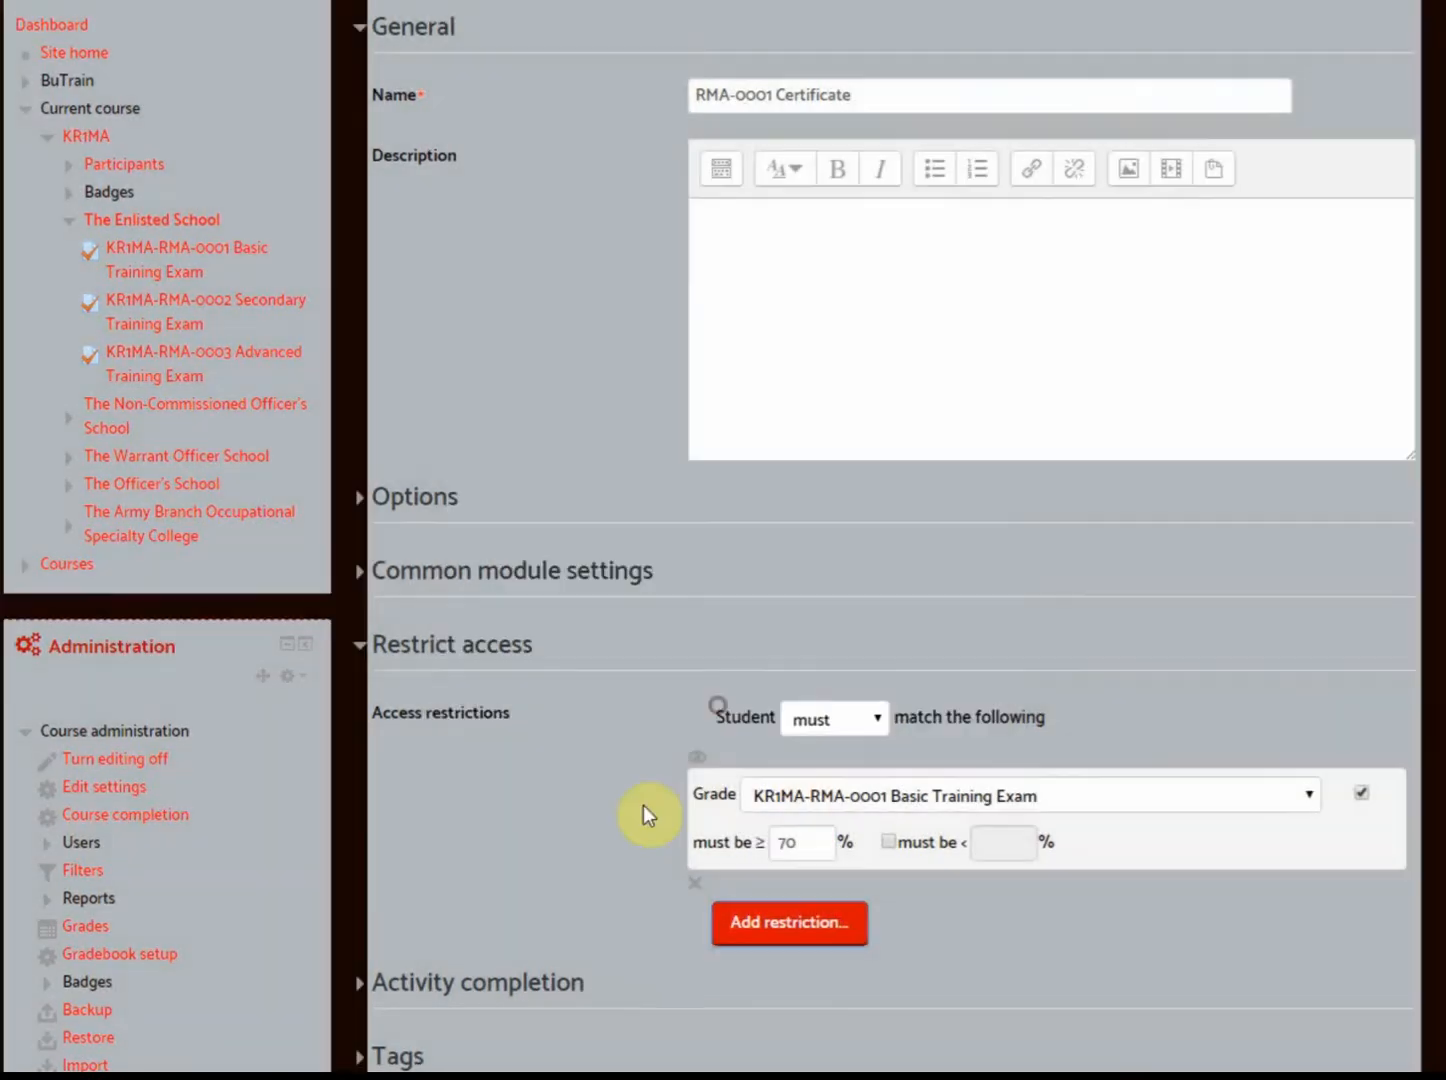
Set completion tracking to "Do not indicate activity completion", save the certificate and return to the course
scroll(421, 817, "down", 3)
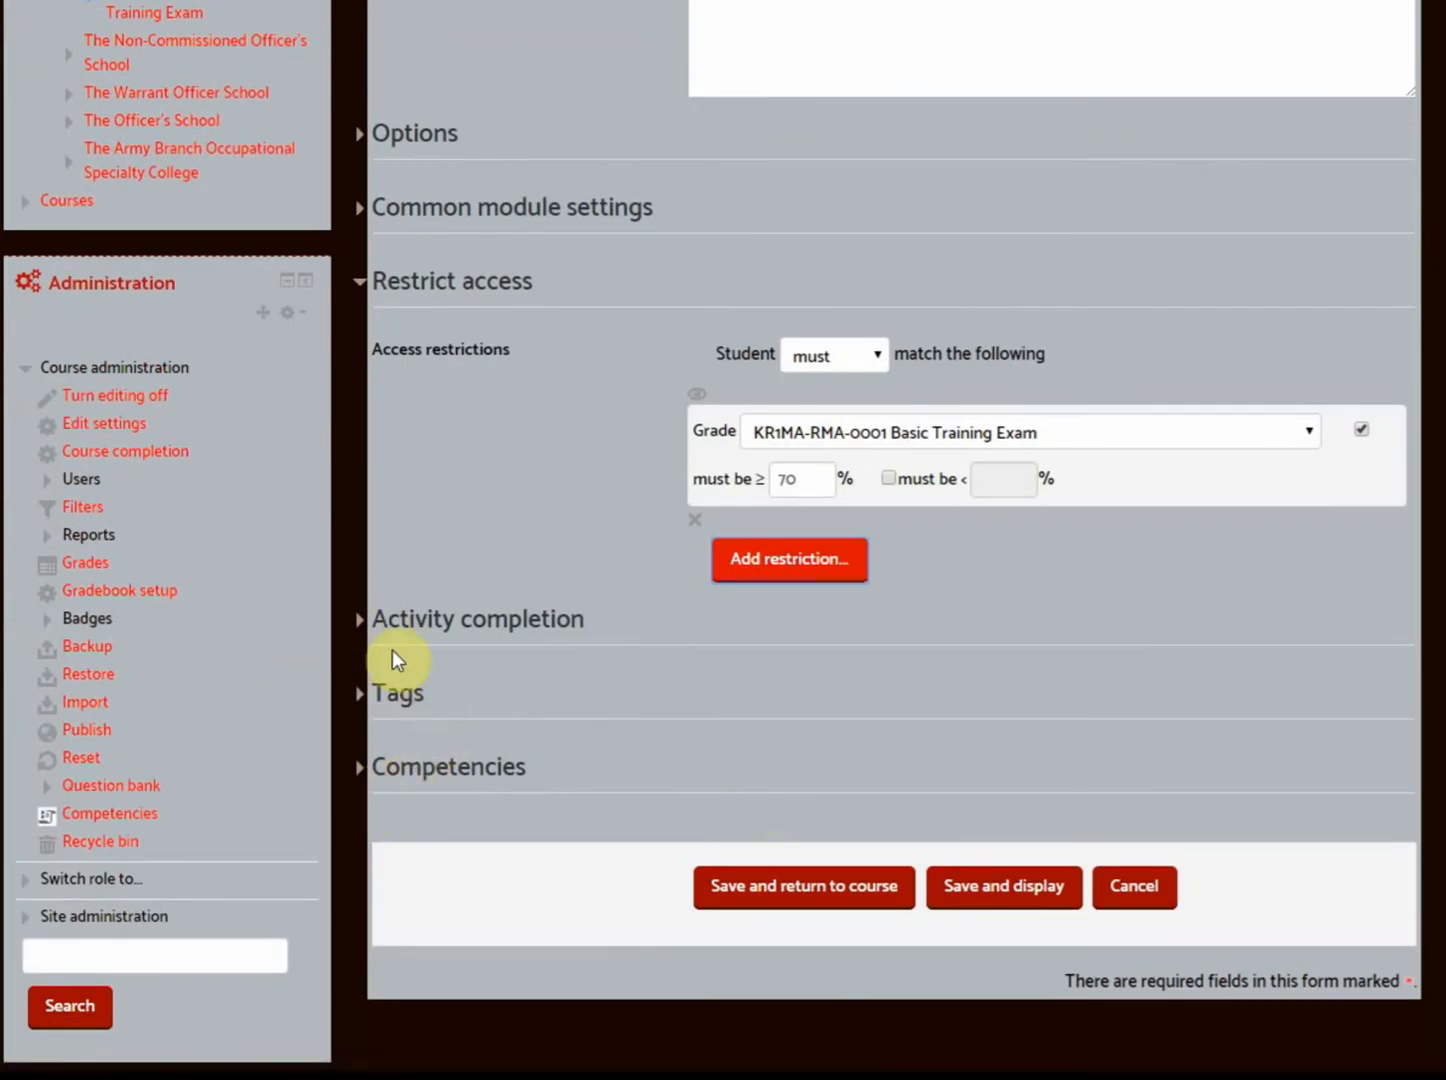
left_click(365, 622)
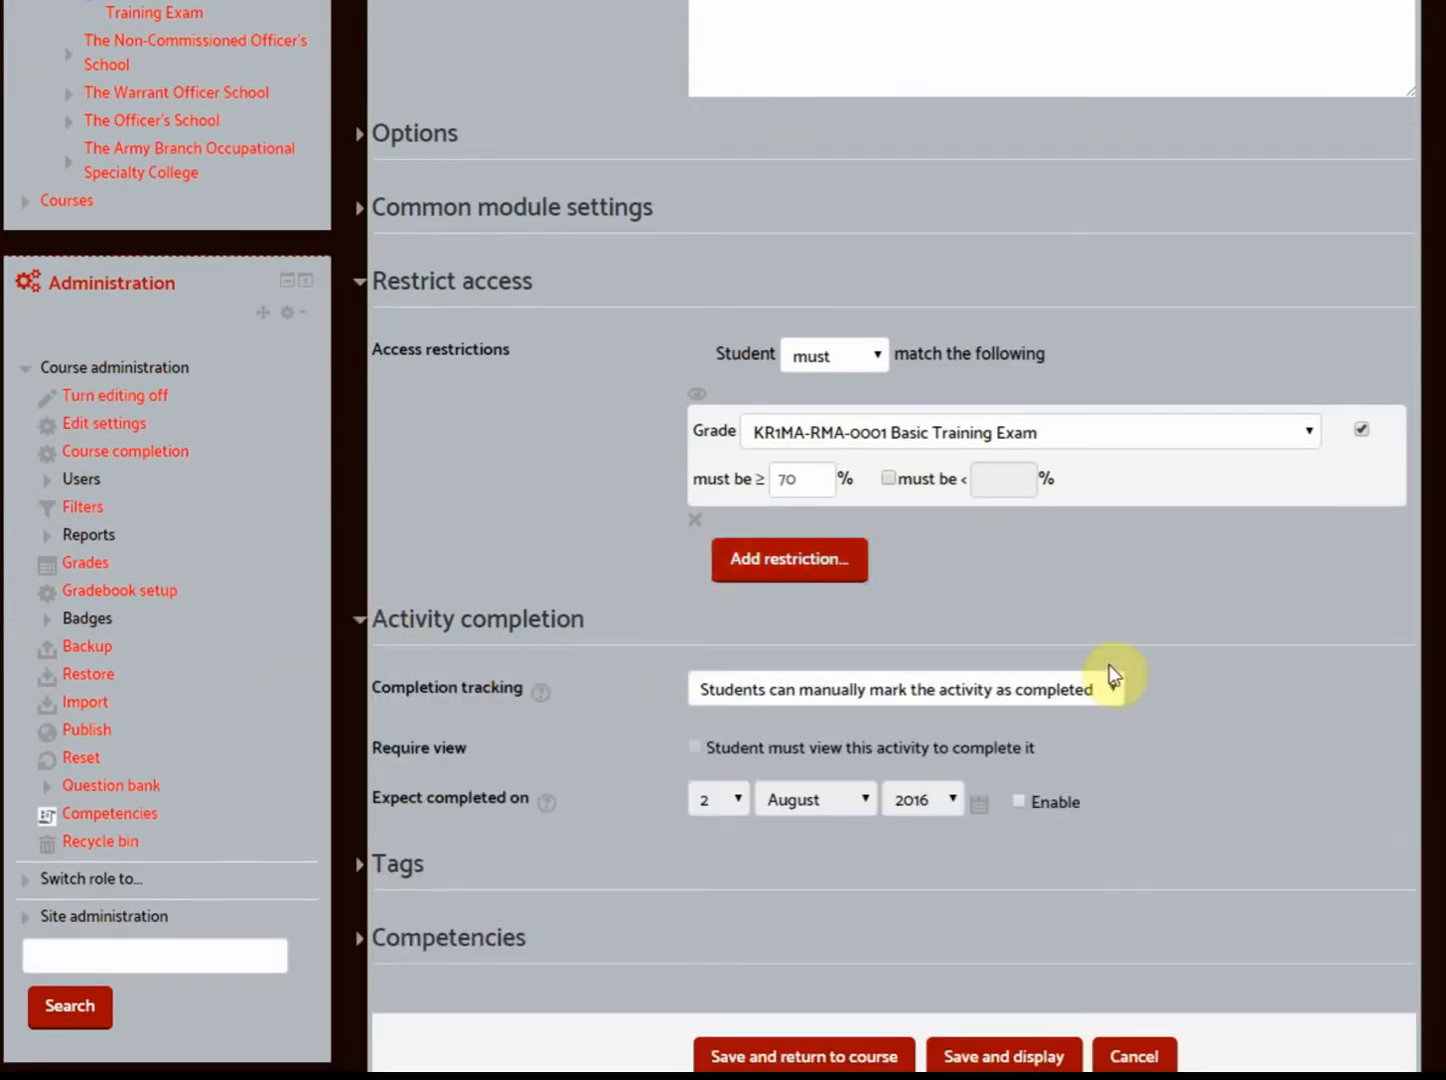
left_click(1110, 693)
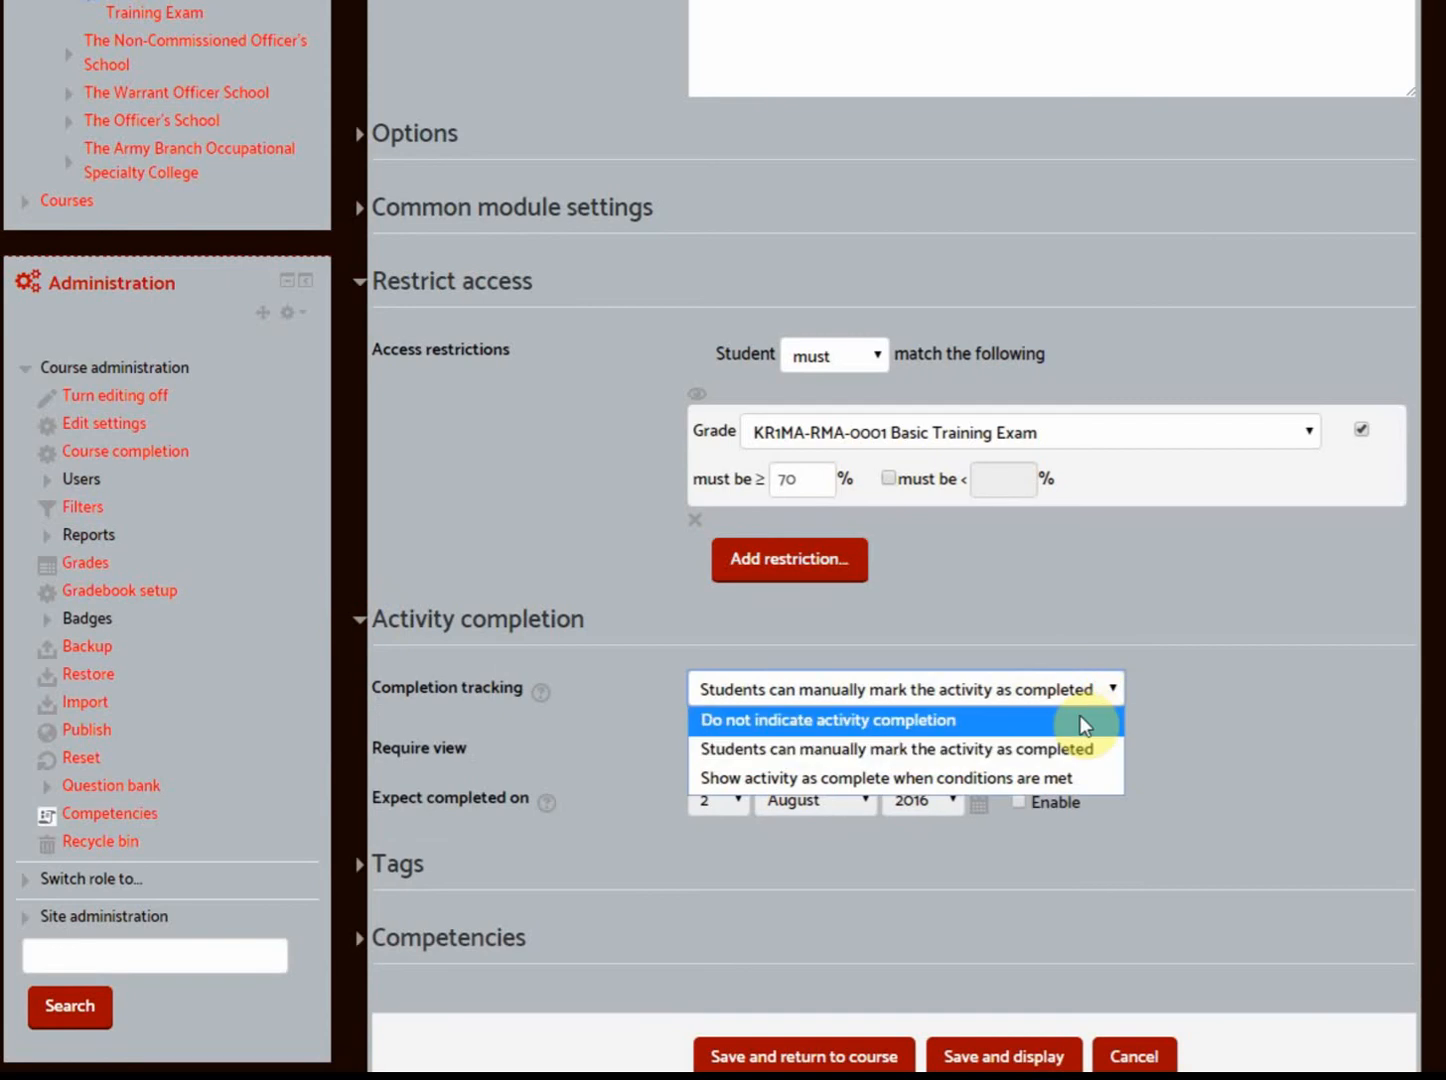
left_click(1081, 718)
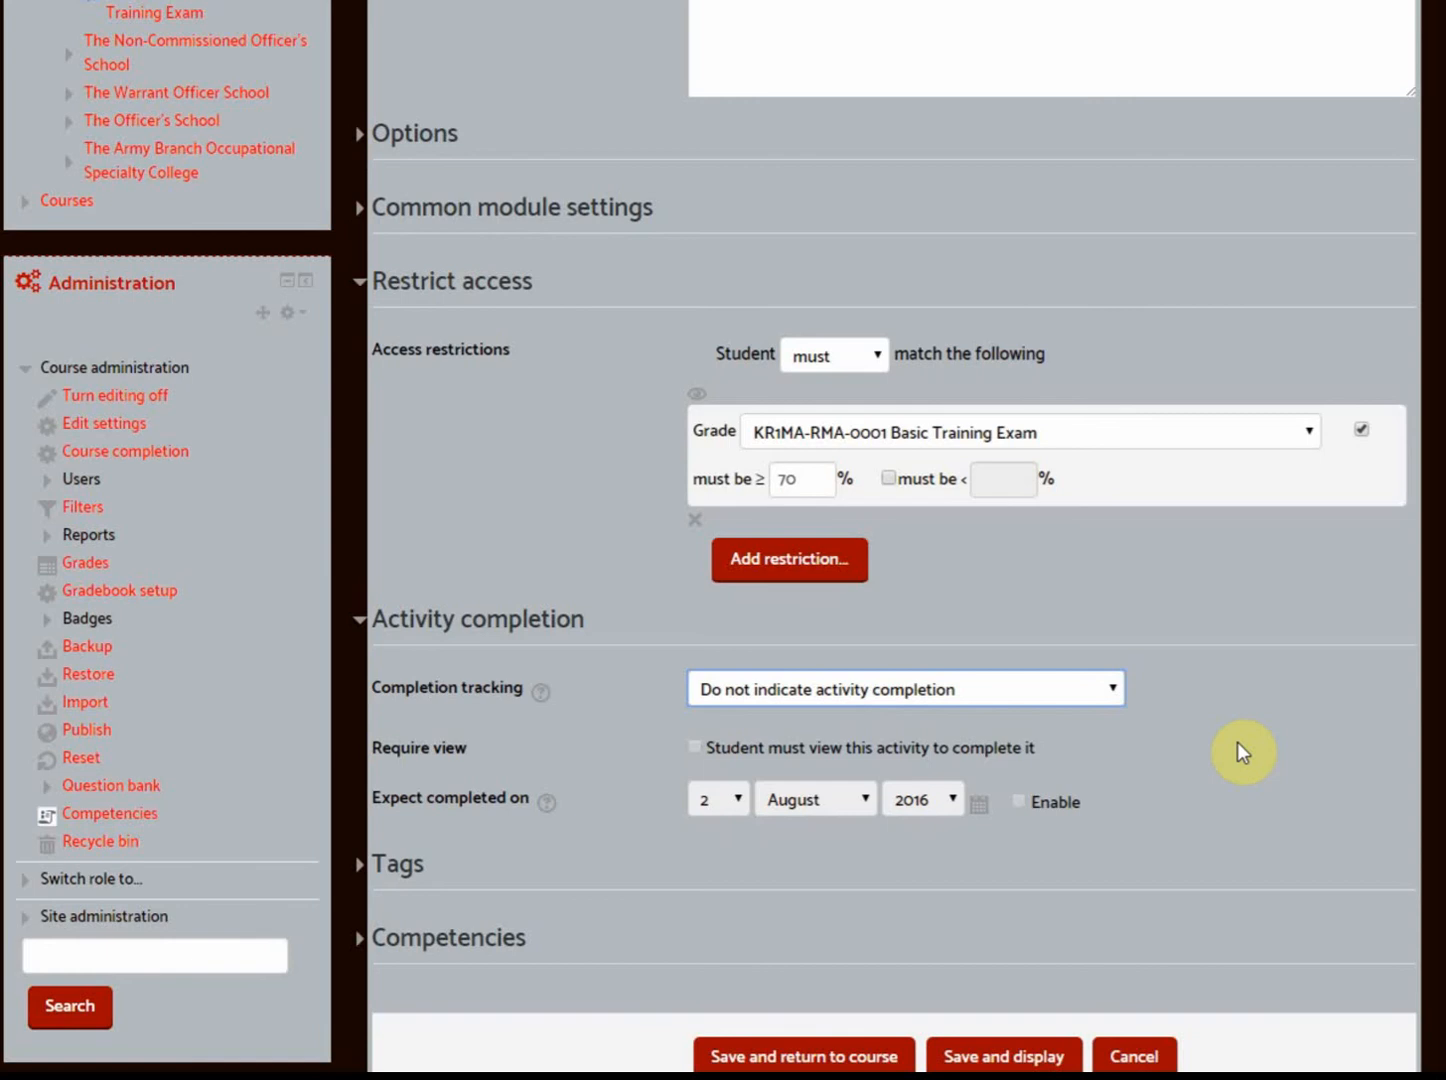
scroll(1160, 768, "down", 2)
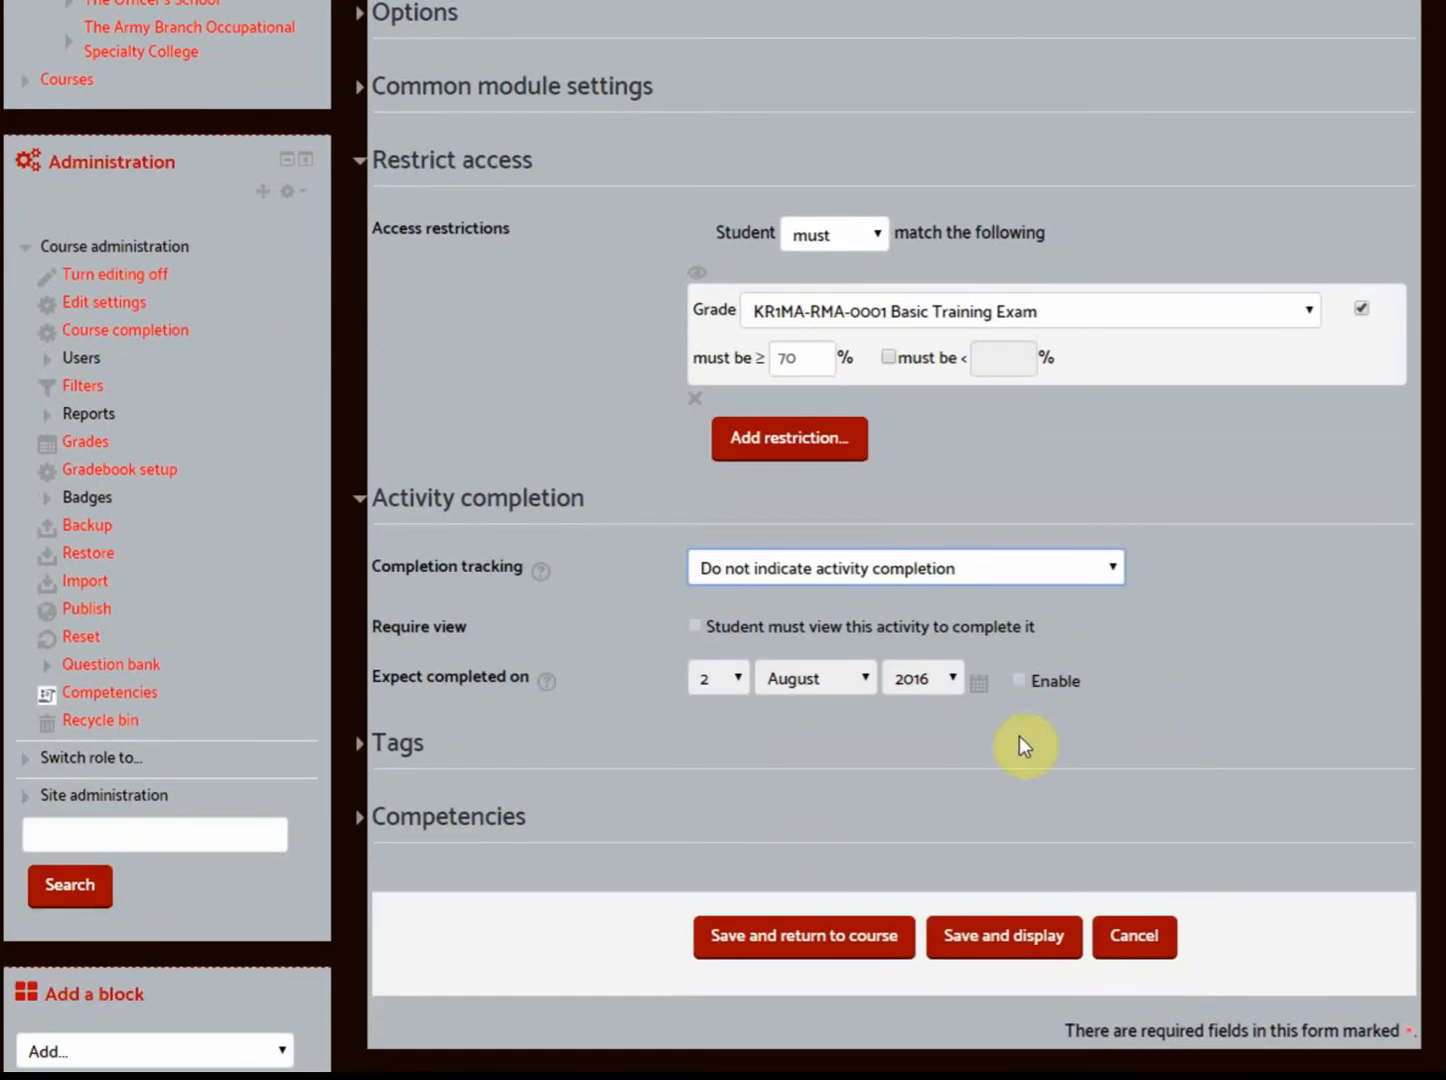
left_click(798, 940)
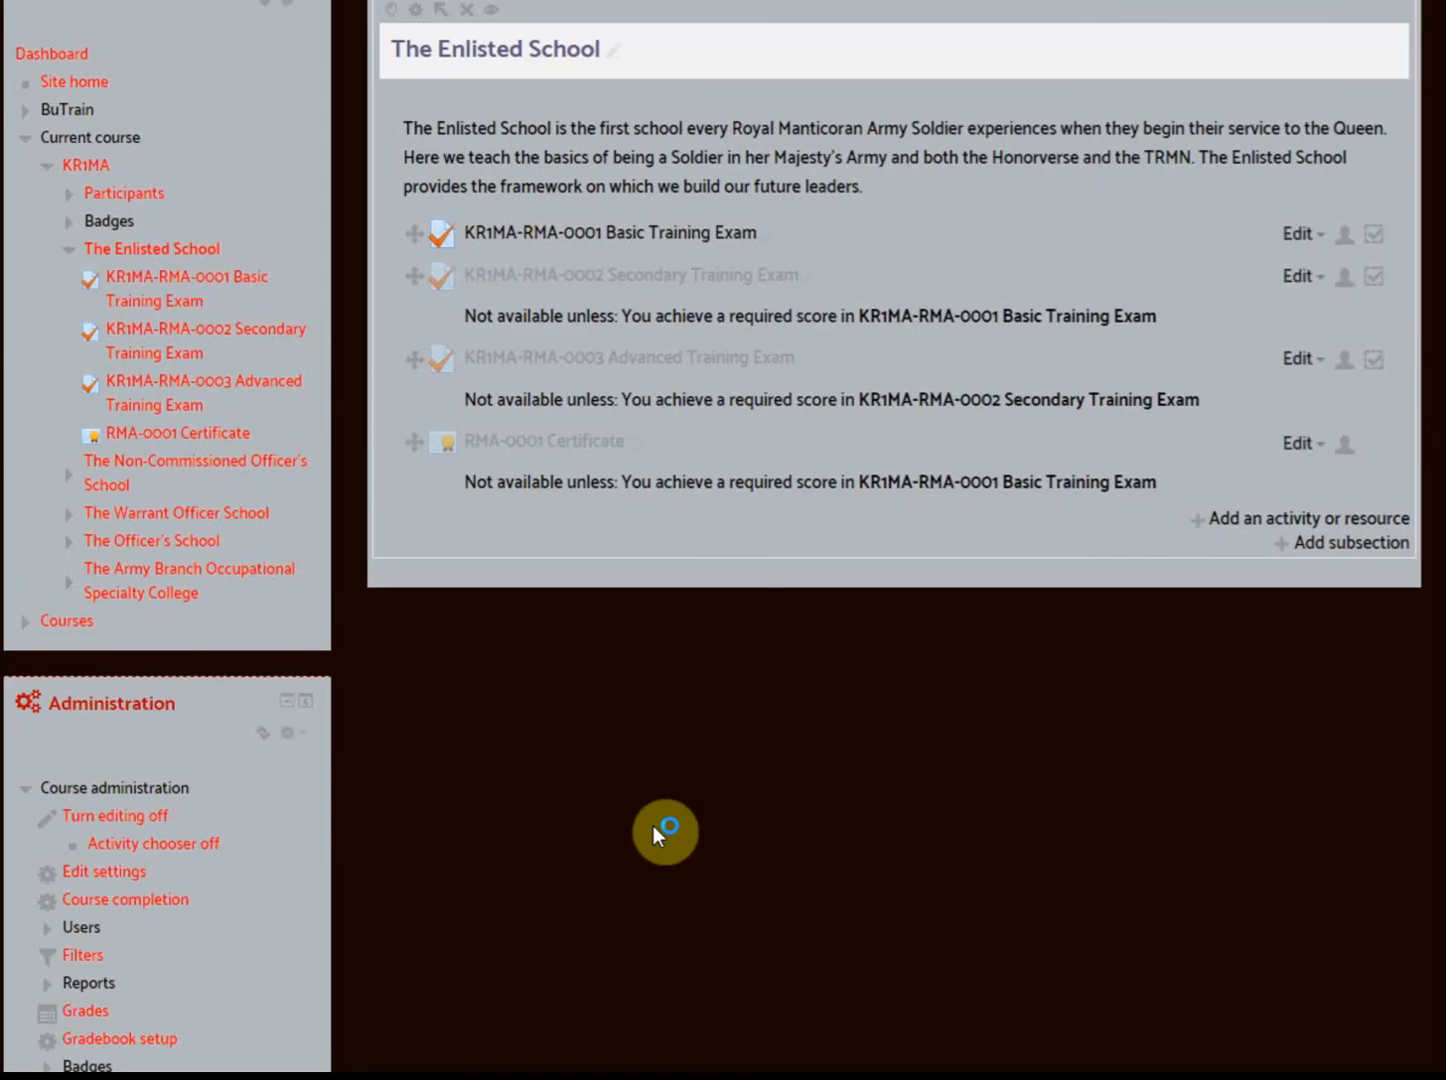
Move RMA-0001 Certificate directly below KR1MA-RMA-0001 Basic Training Exam in The Enlisted School
scroll(653, 825, "up", 3)
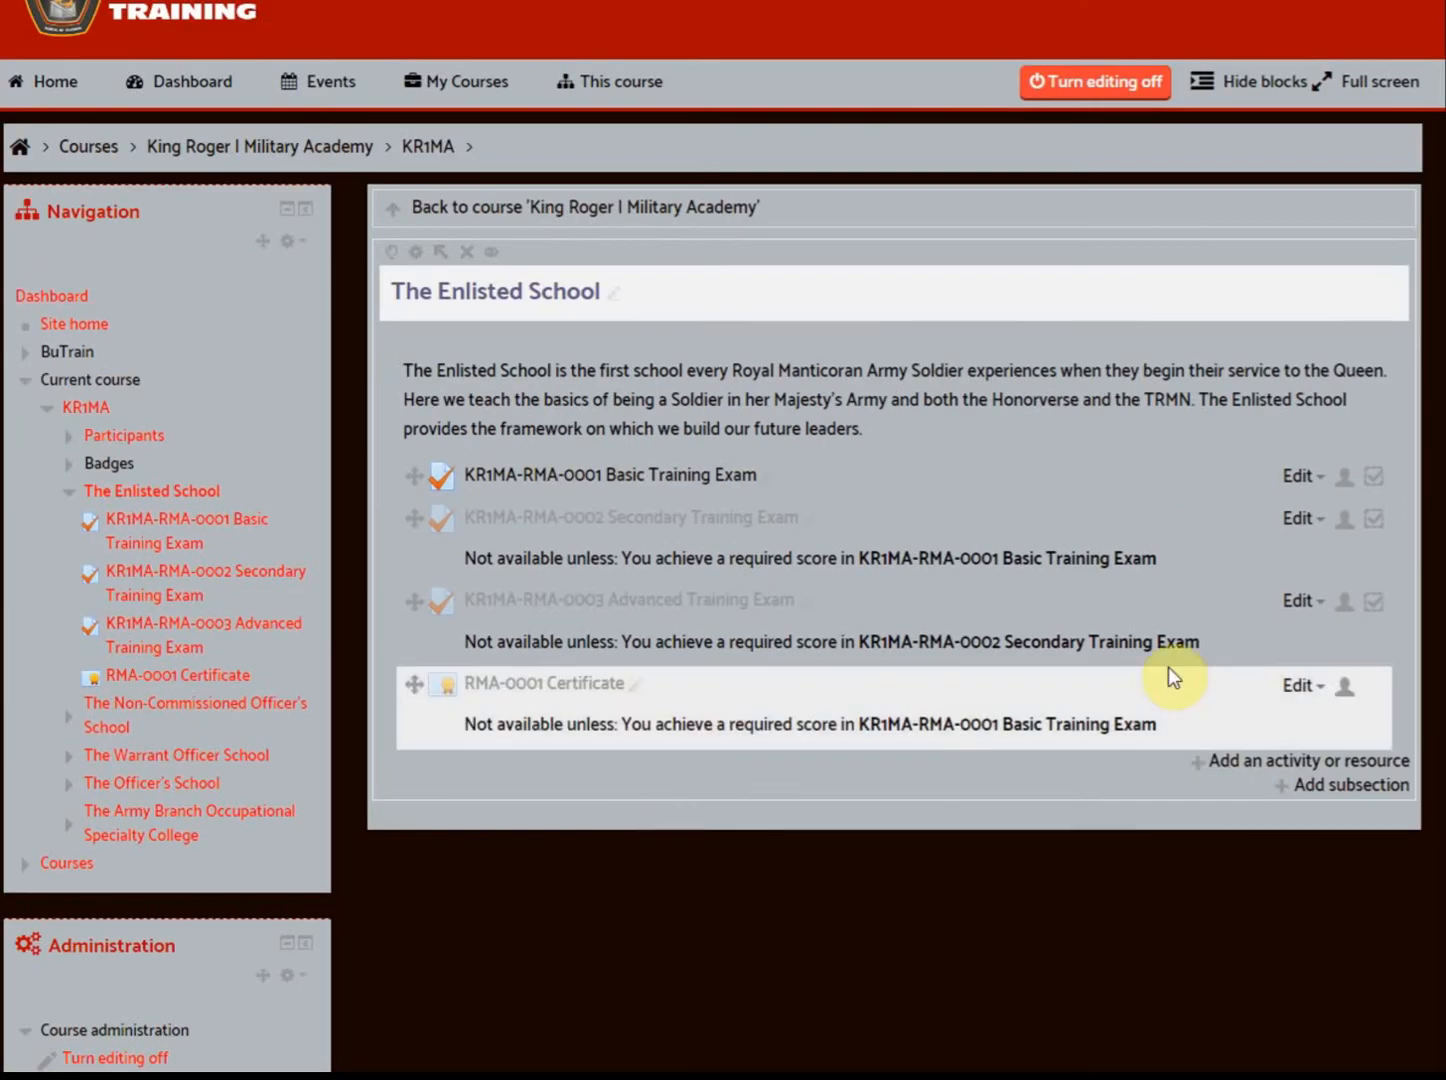
left_click_drag(413, 694, 413, 516)
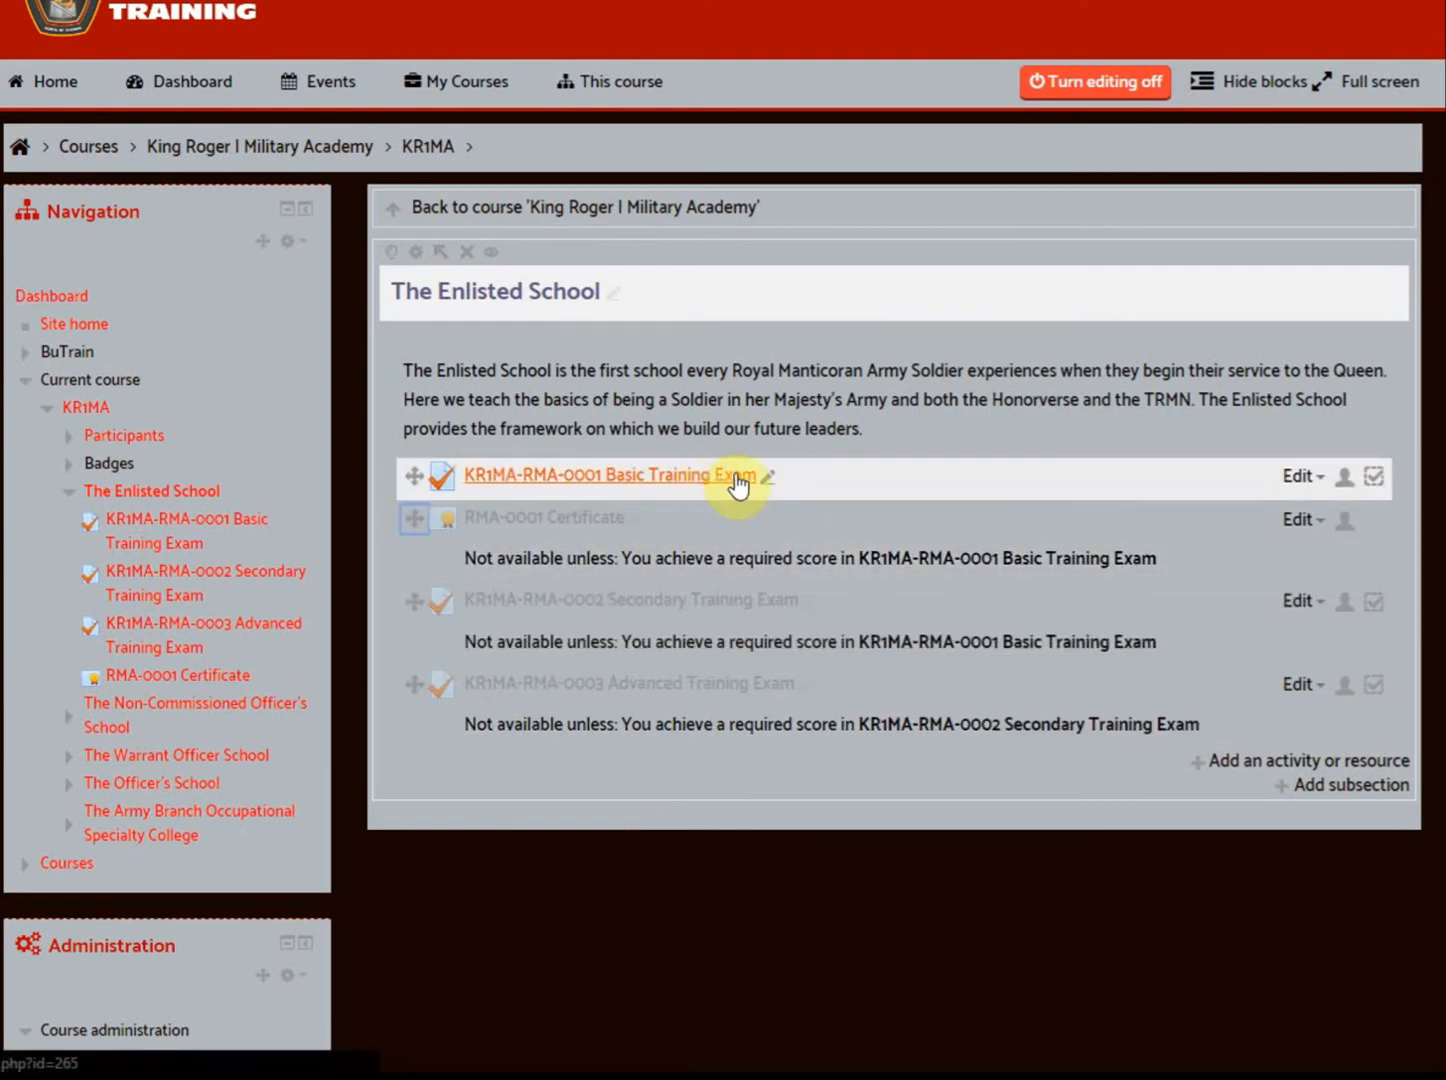
Rename RMA-0001 Certificate in The Enlisted School to "KR1MA-RMA-0001 Basic Training Certificate", reusing the wording of the exam's name
left_click(771, 474)
key("ctrl+c")
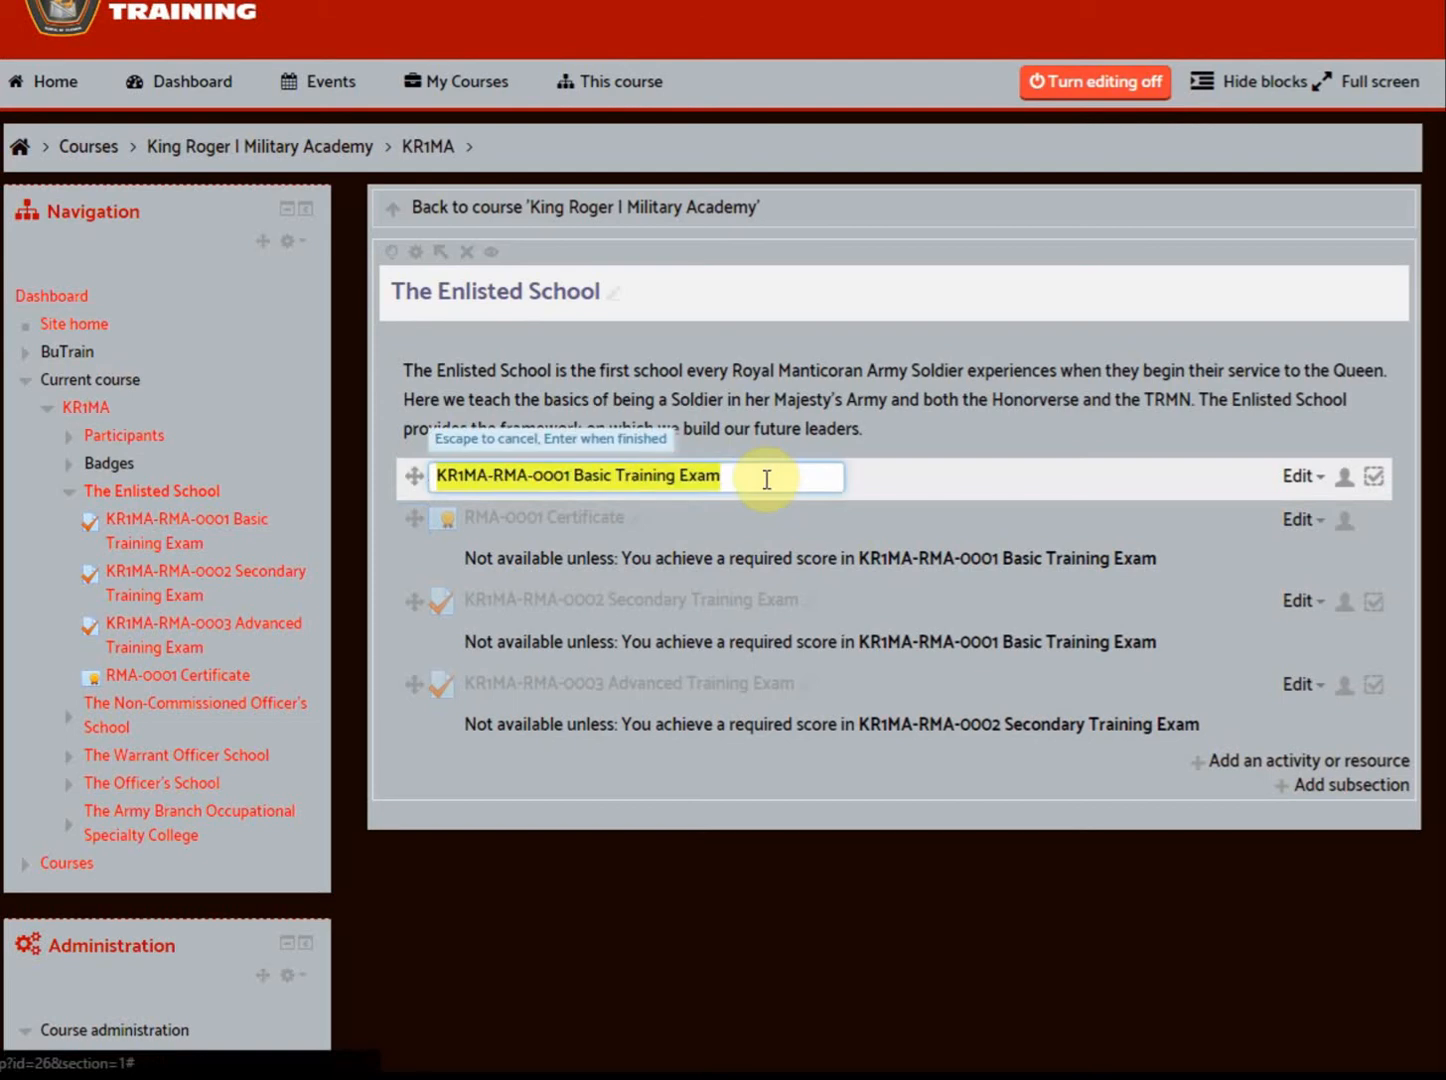
key("Escape")
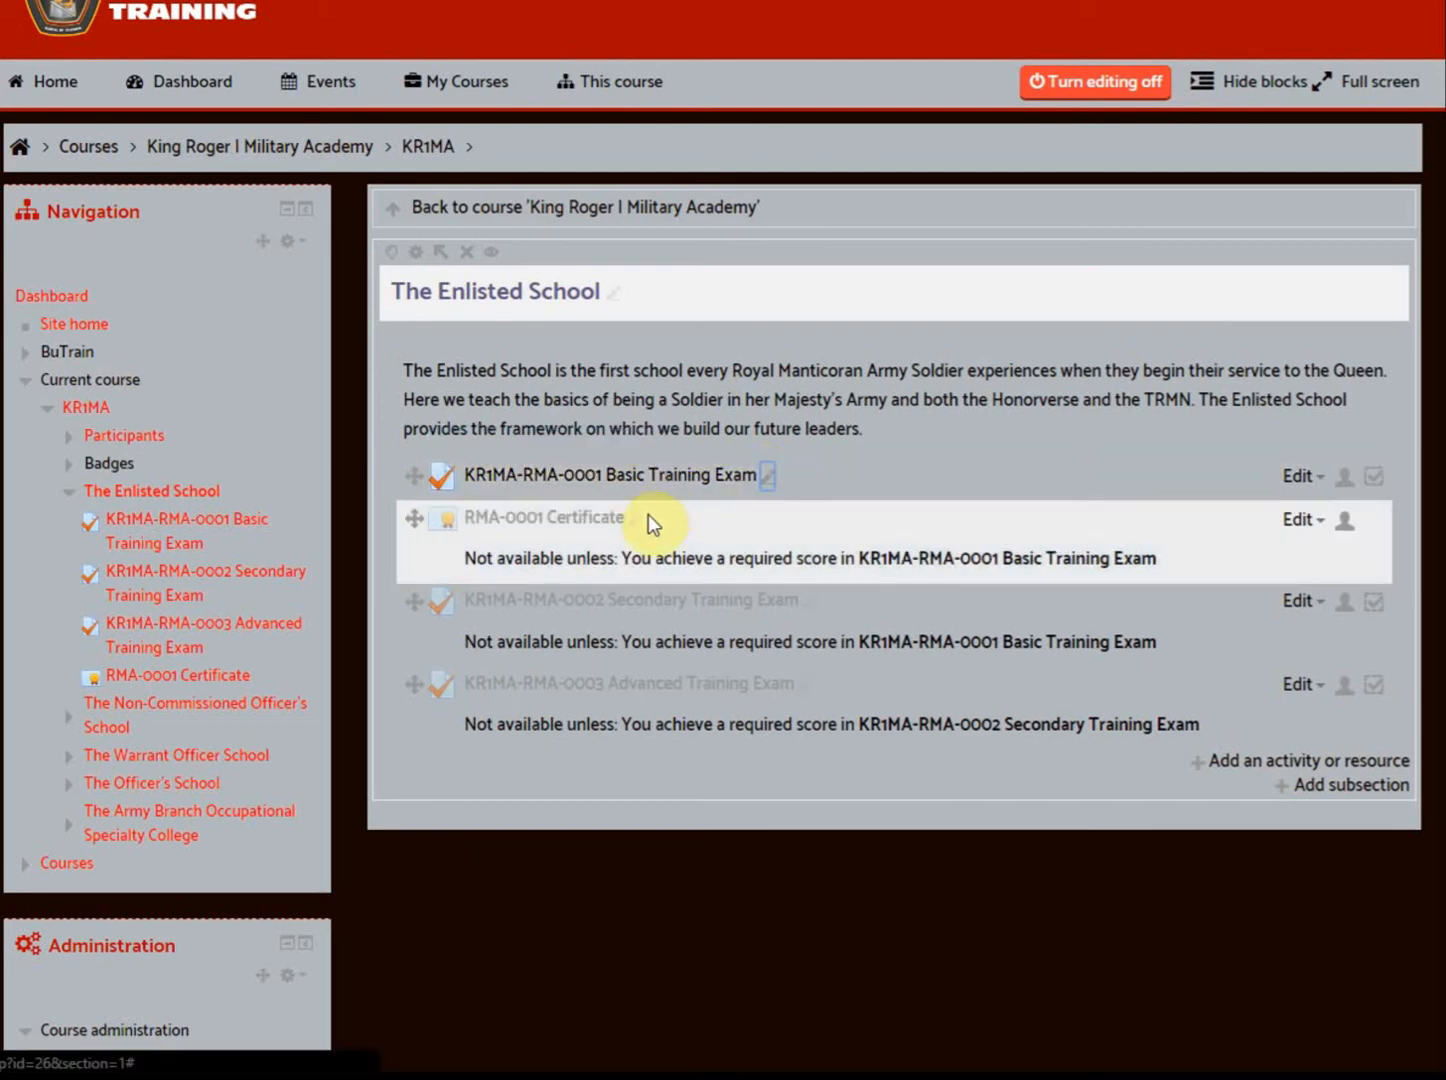
left_click(637, 522)
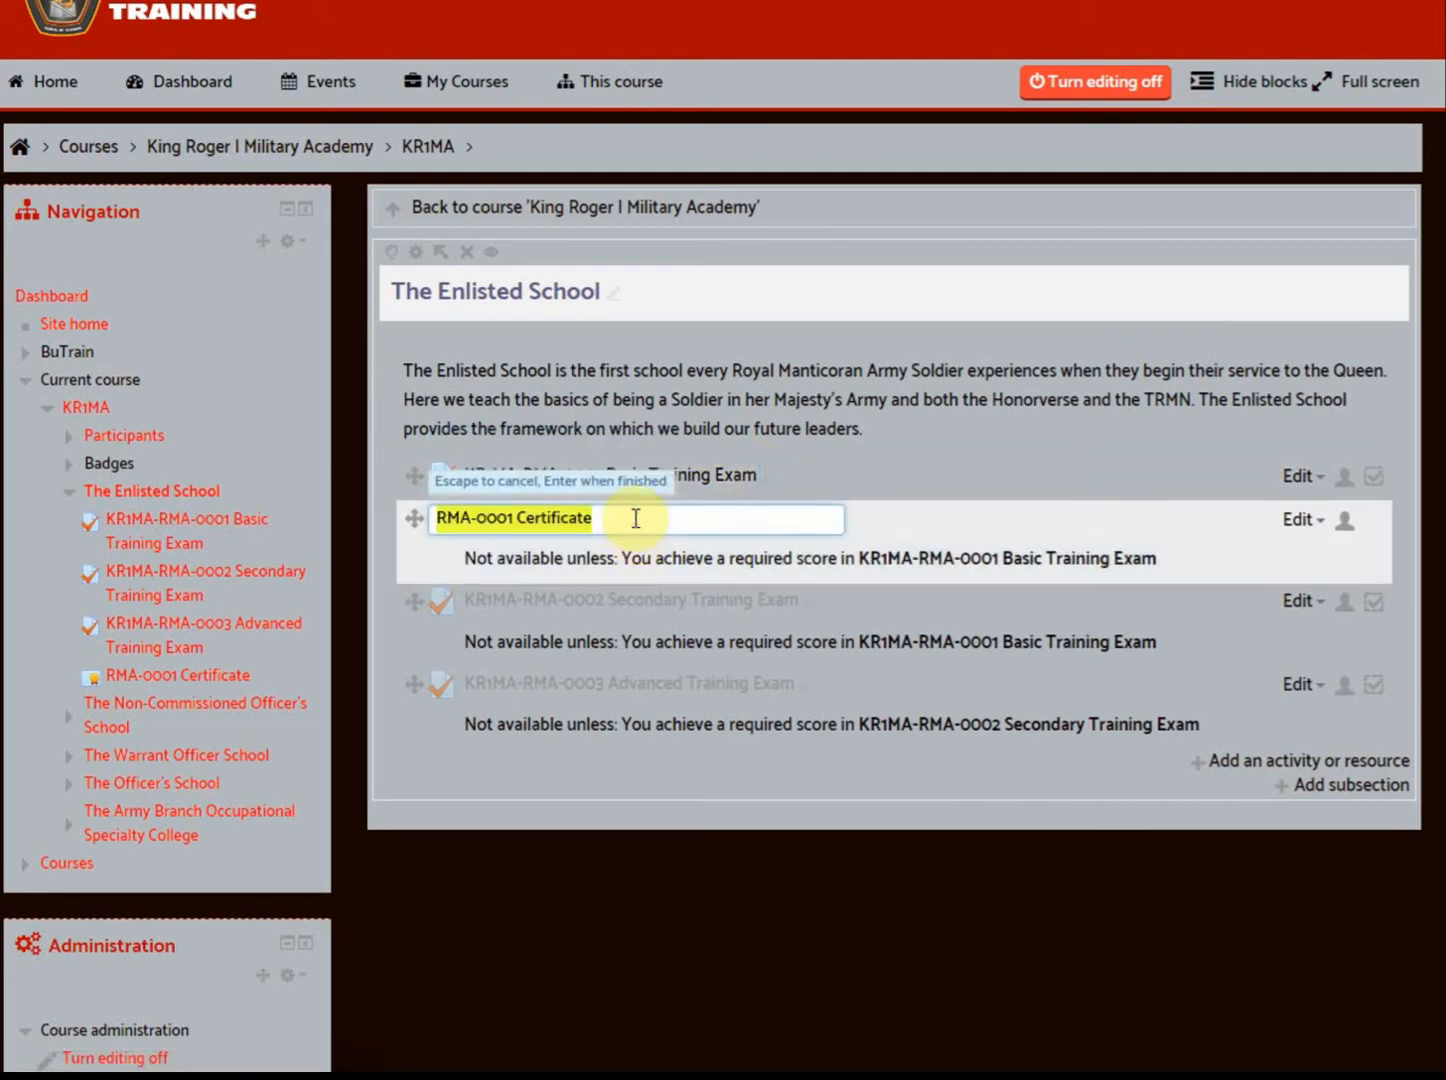
key("ctrl+v")
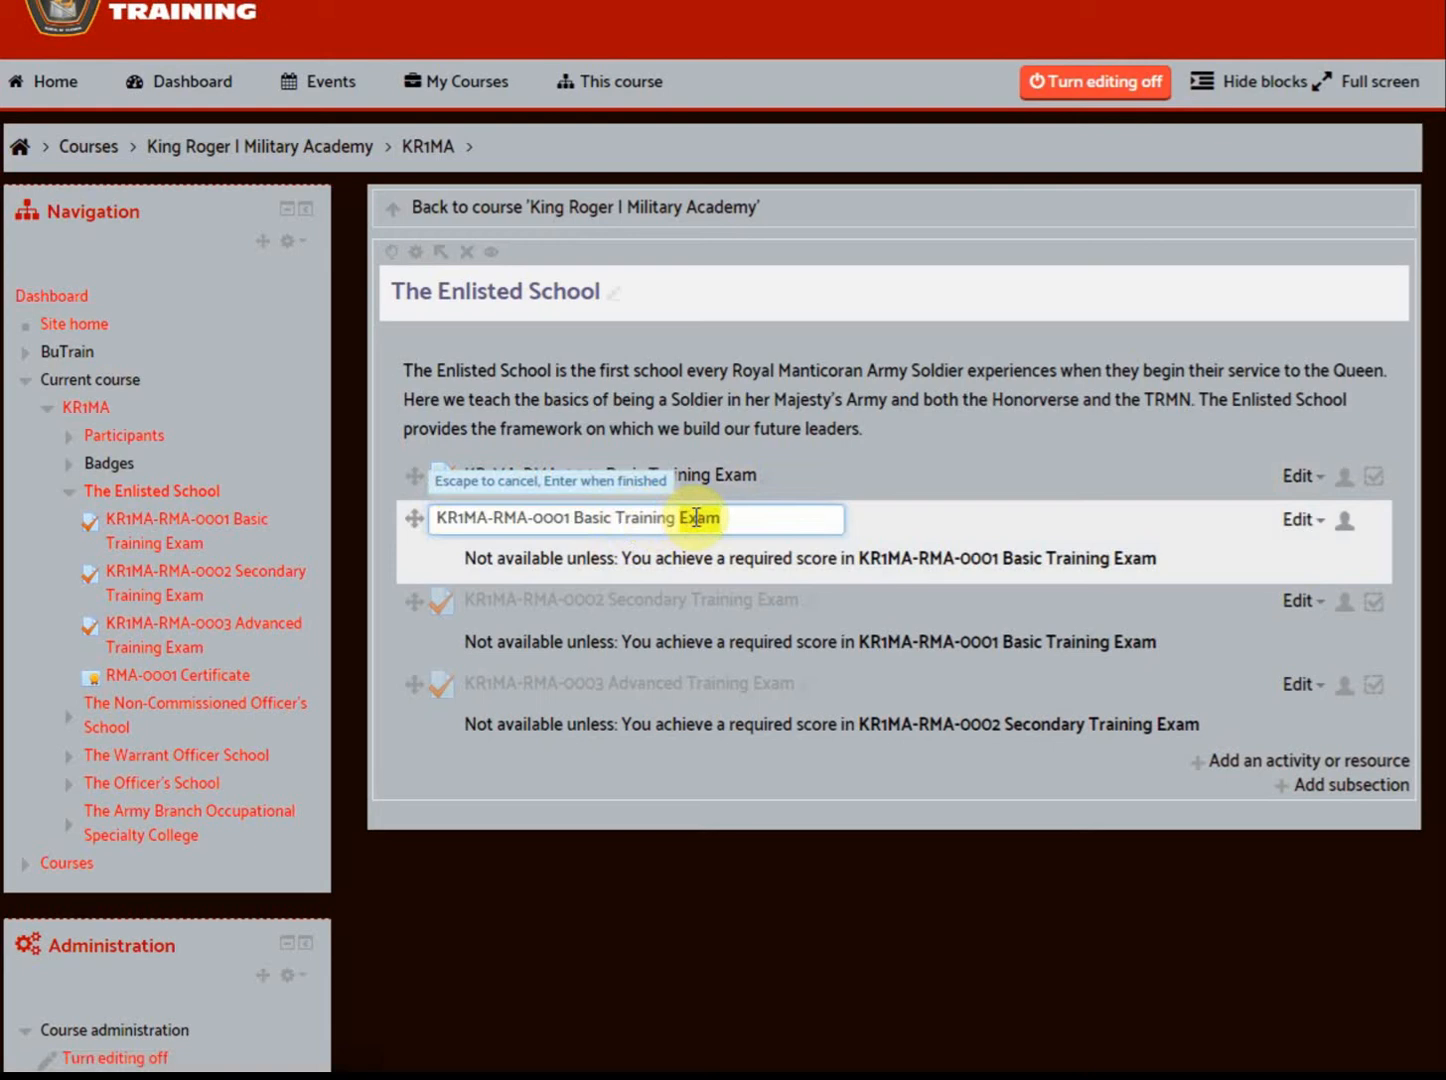
key("BackSpace")
key("BackSpace")
key("BackSpace")
key("BackSpace")
type("Certificate")
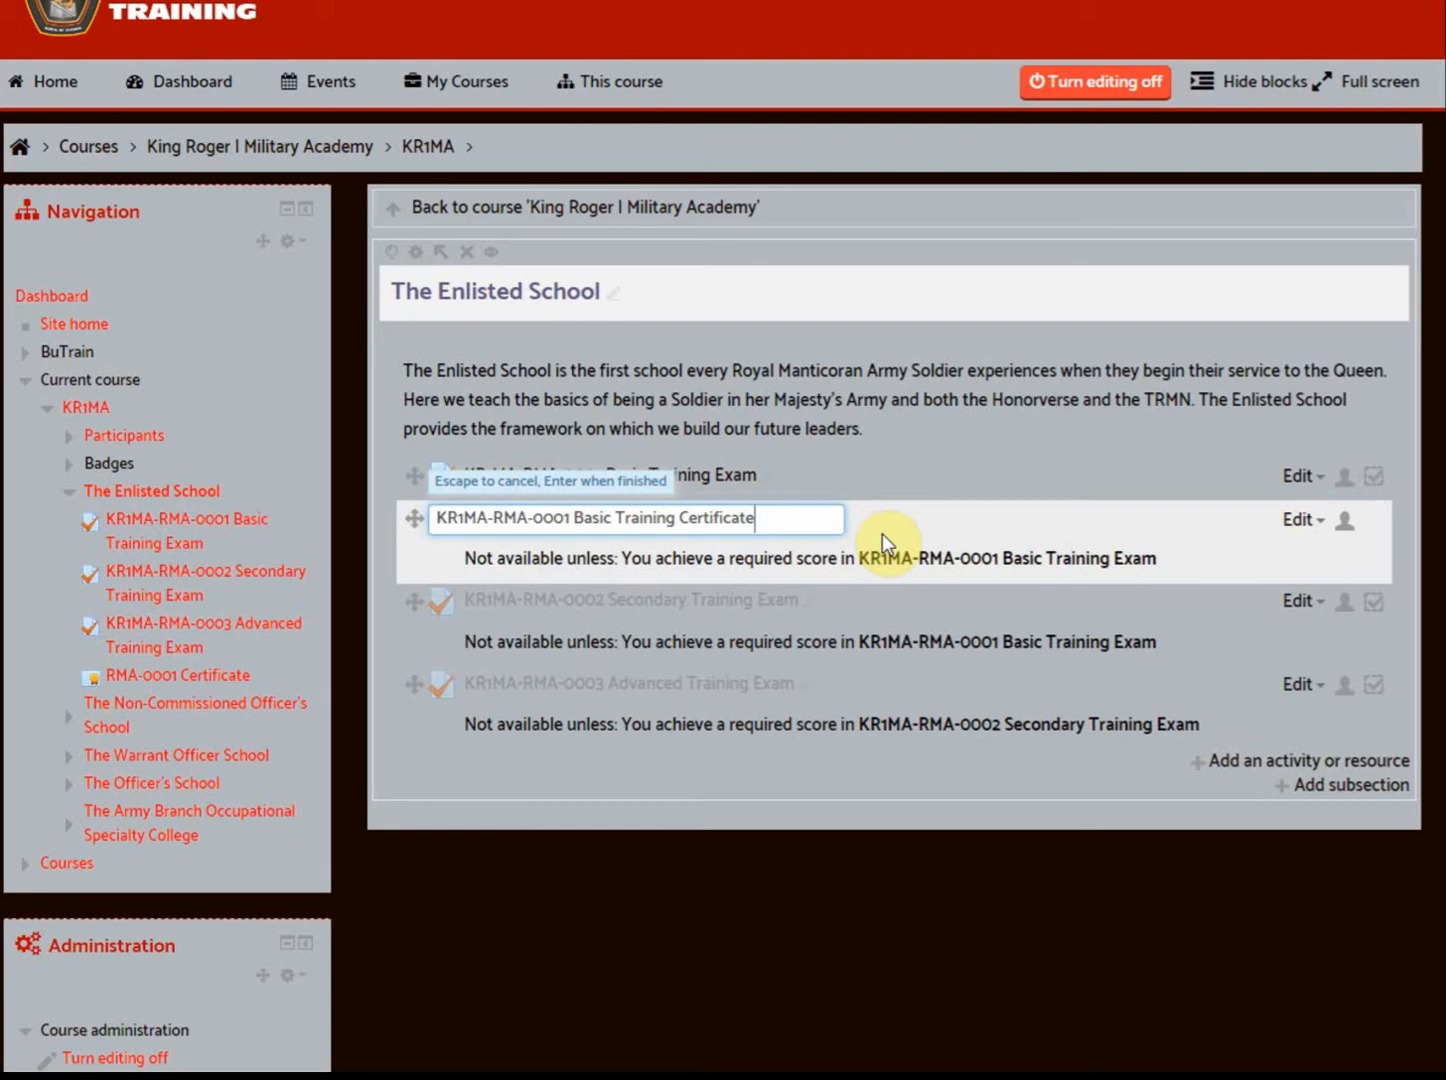
key("Escape")
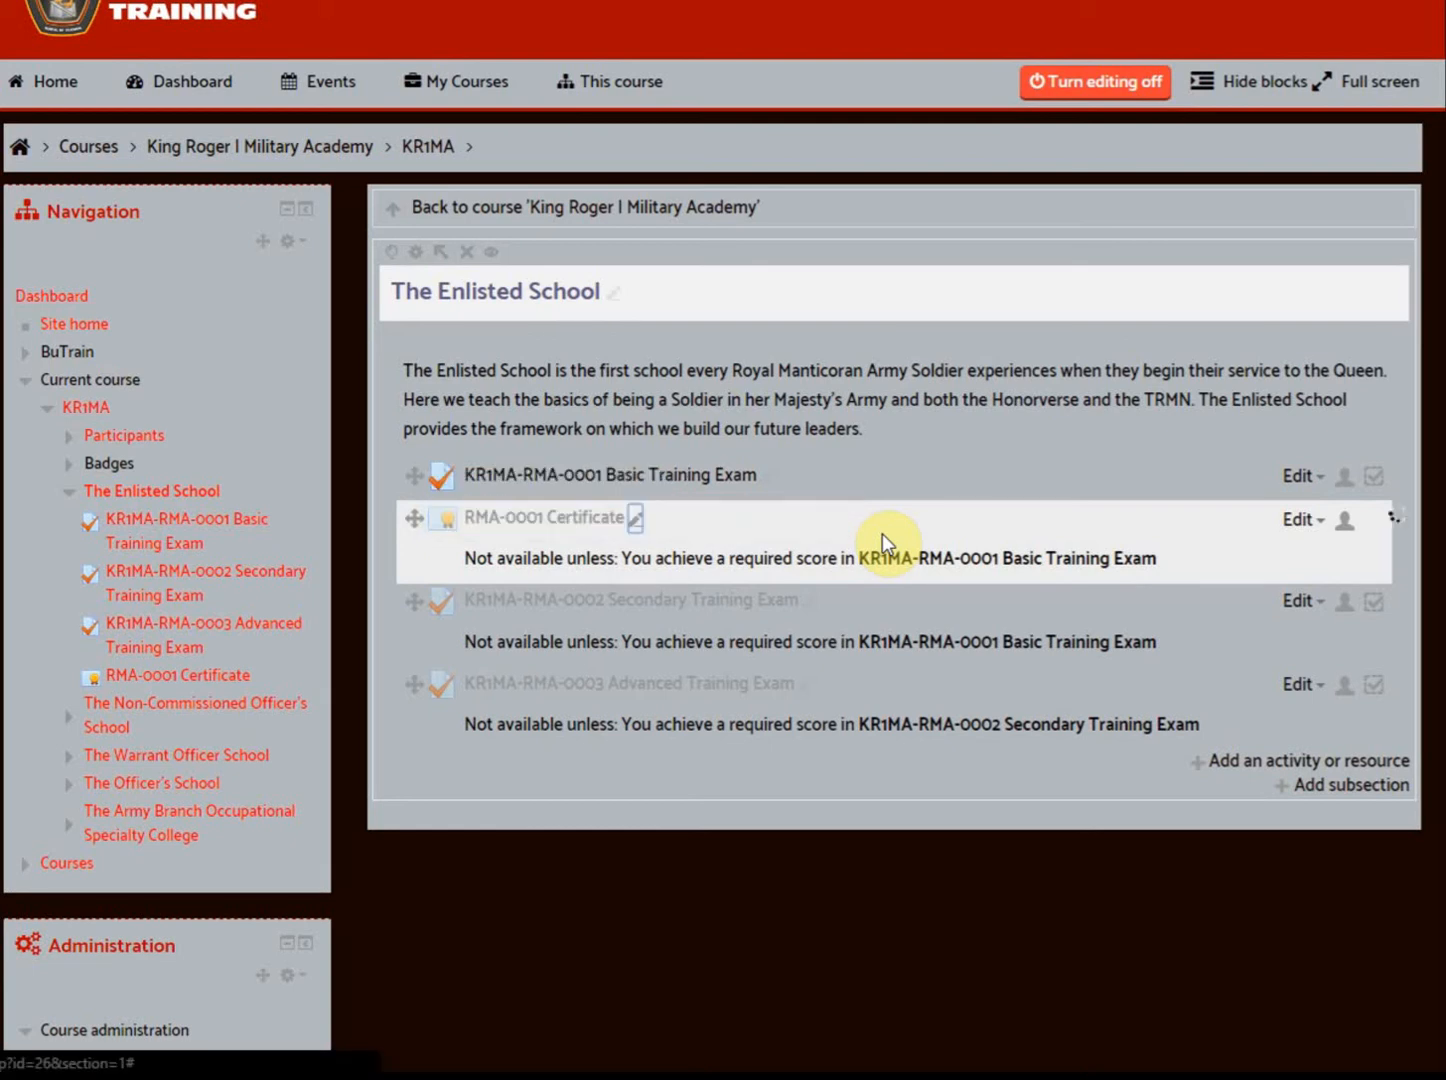
Open KR1MA-RMA-0001 Basic Training Certificate, generate its PDF, inspect the page in Adobe Acrobat Reader and close it
scroll(882, 534, "down", 3)
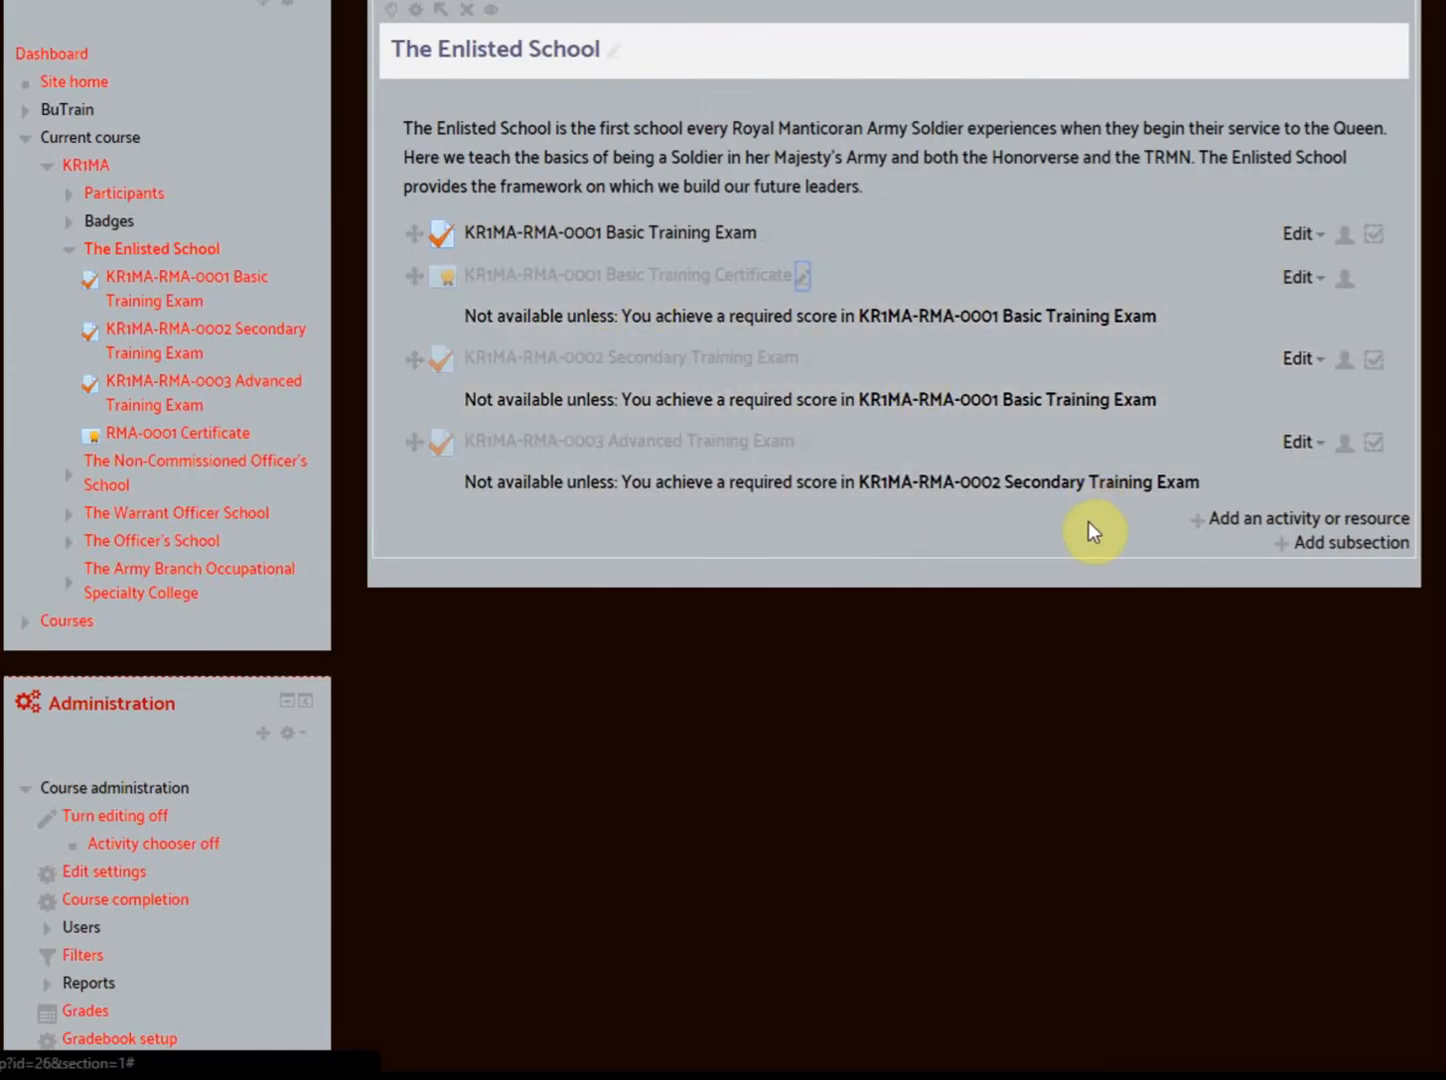
scroll(1085, 523, "up", 1)
scroll(1066, 516, "up", 3)
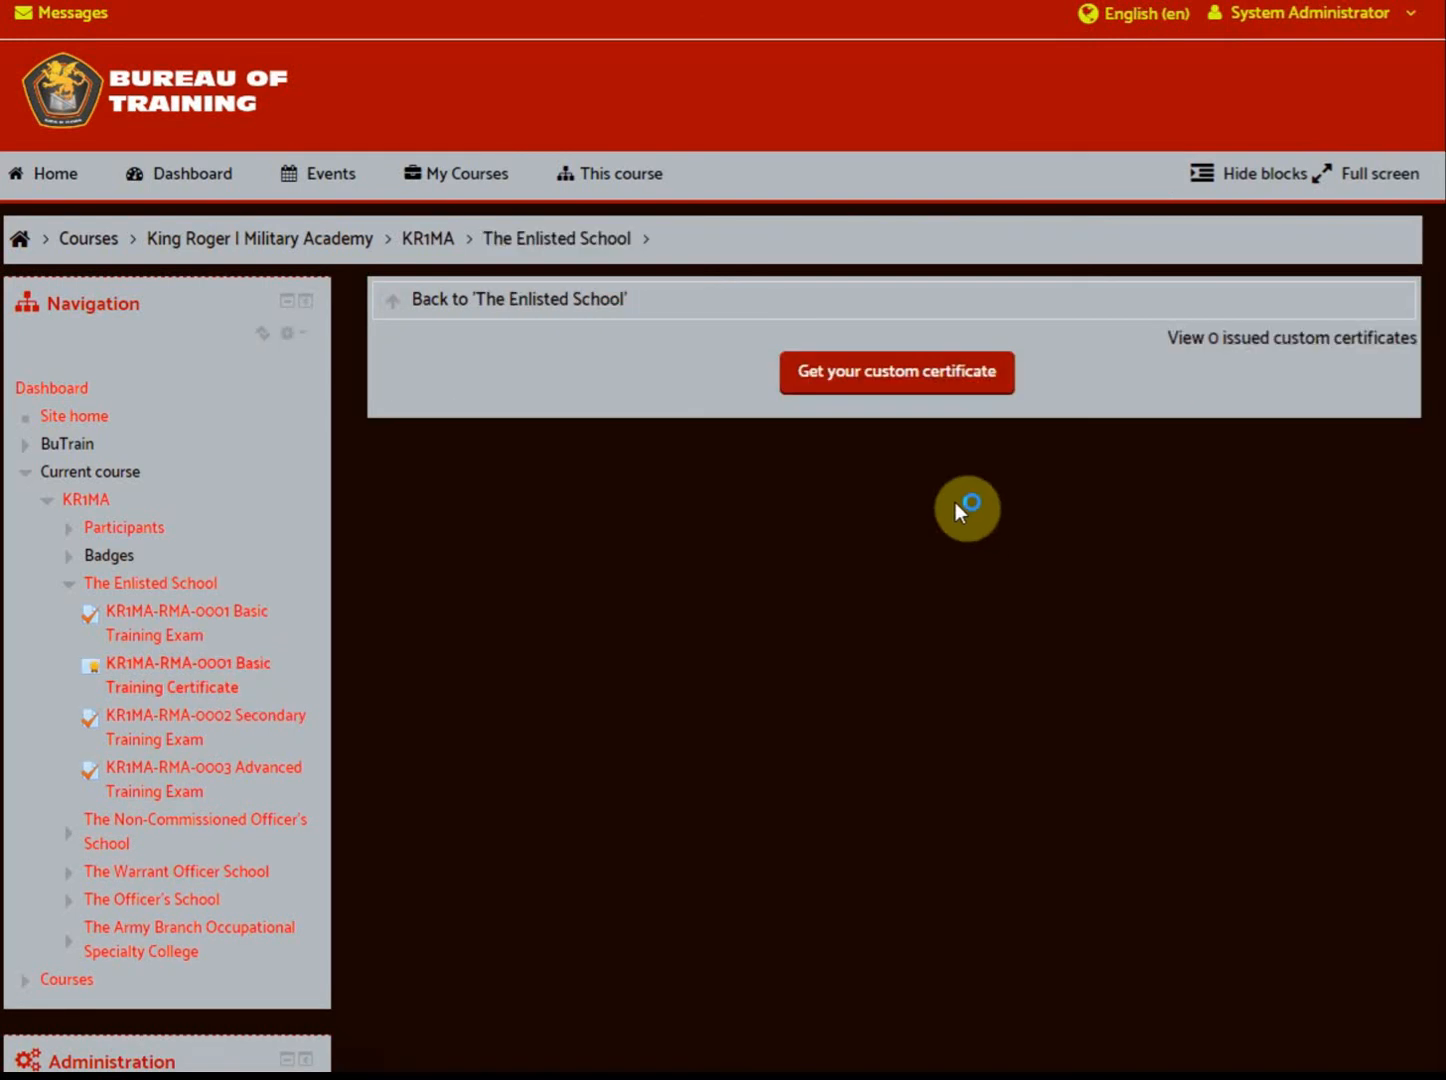
left_click(911, 382)
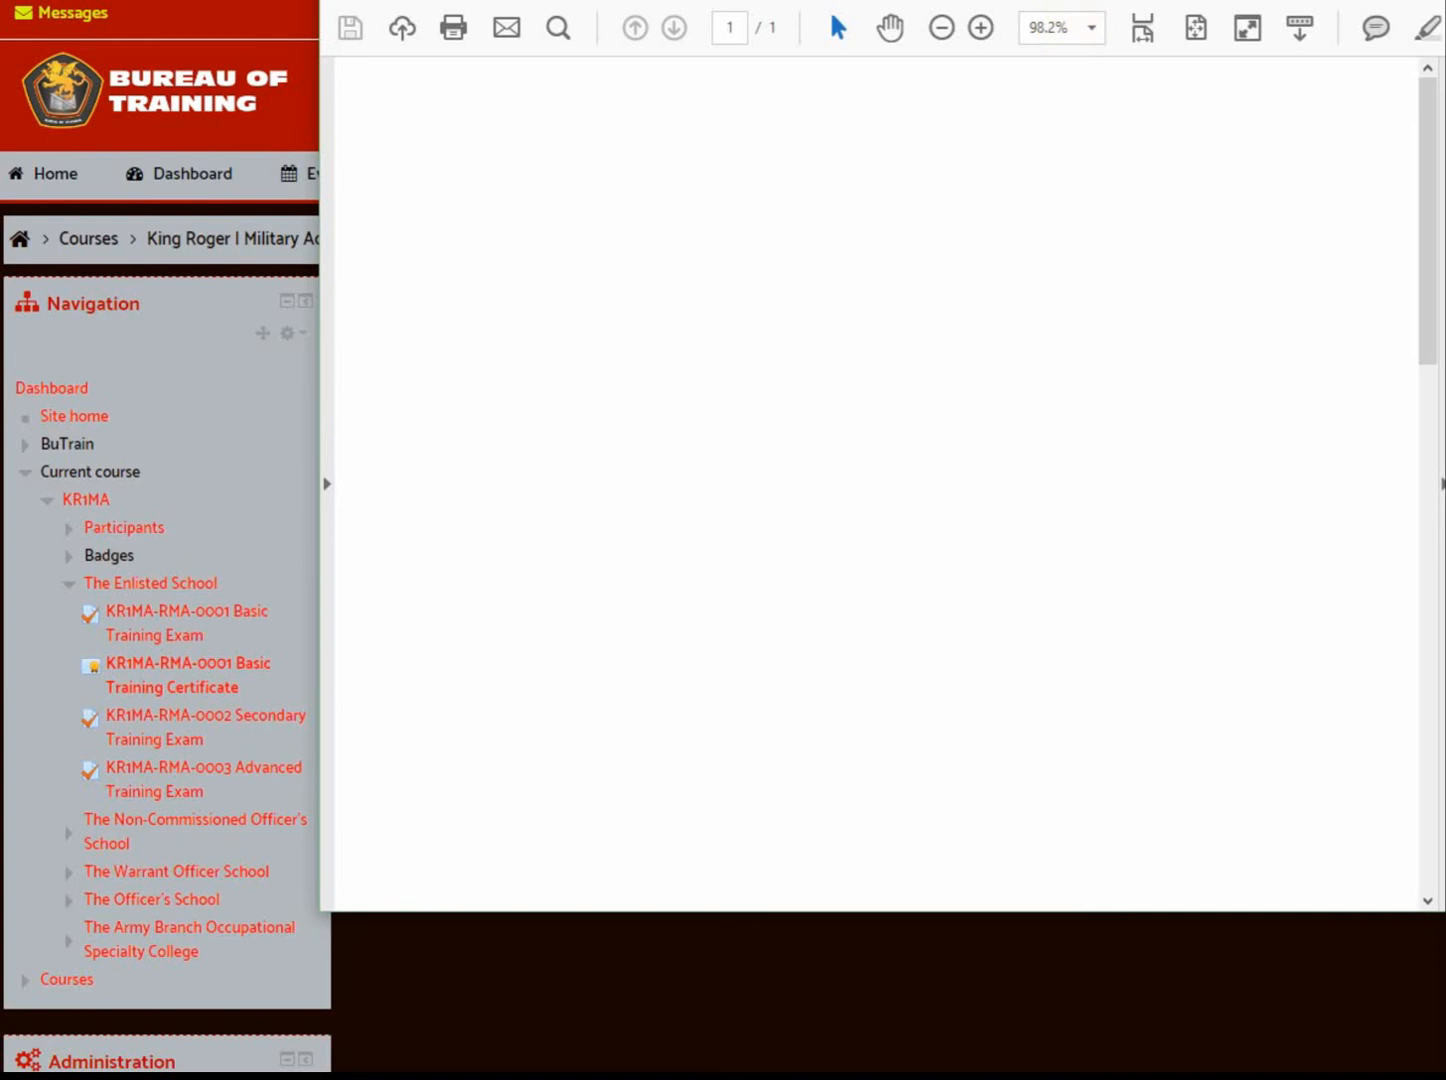
left_click_drag(1108, 0, 815, 32)
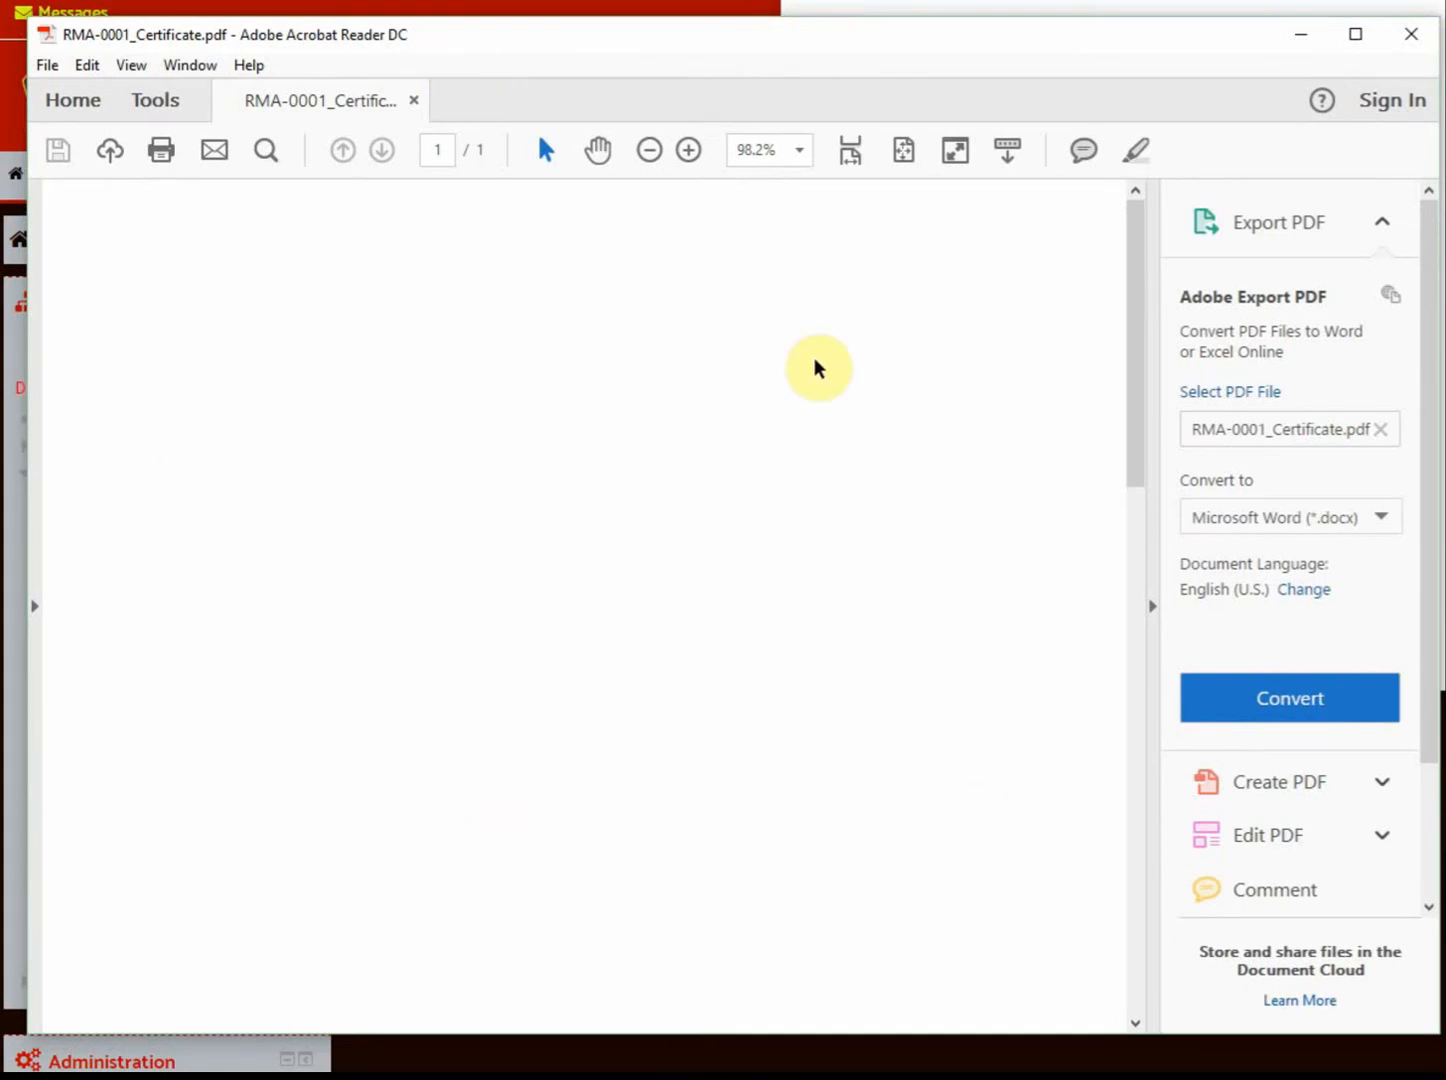
left_click(1418, 39)
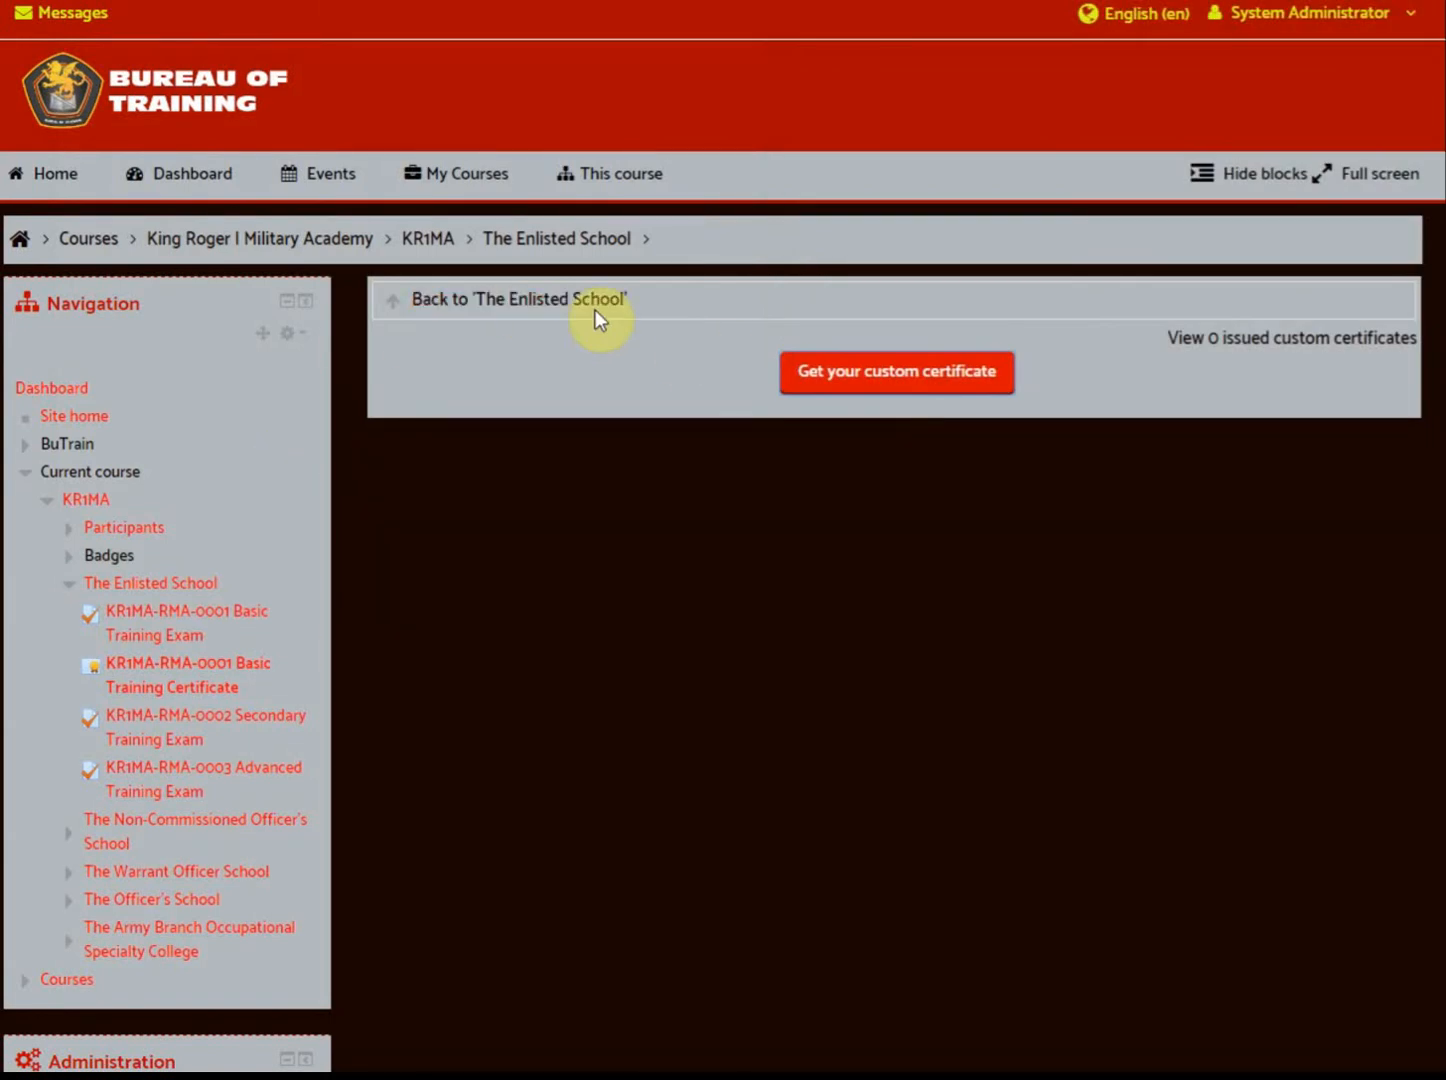
Open the custom certificate's design for editing and read the help on the page width
scroll(346, 439, "down", 6)
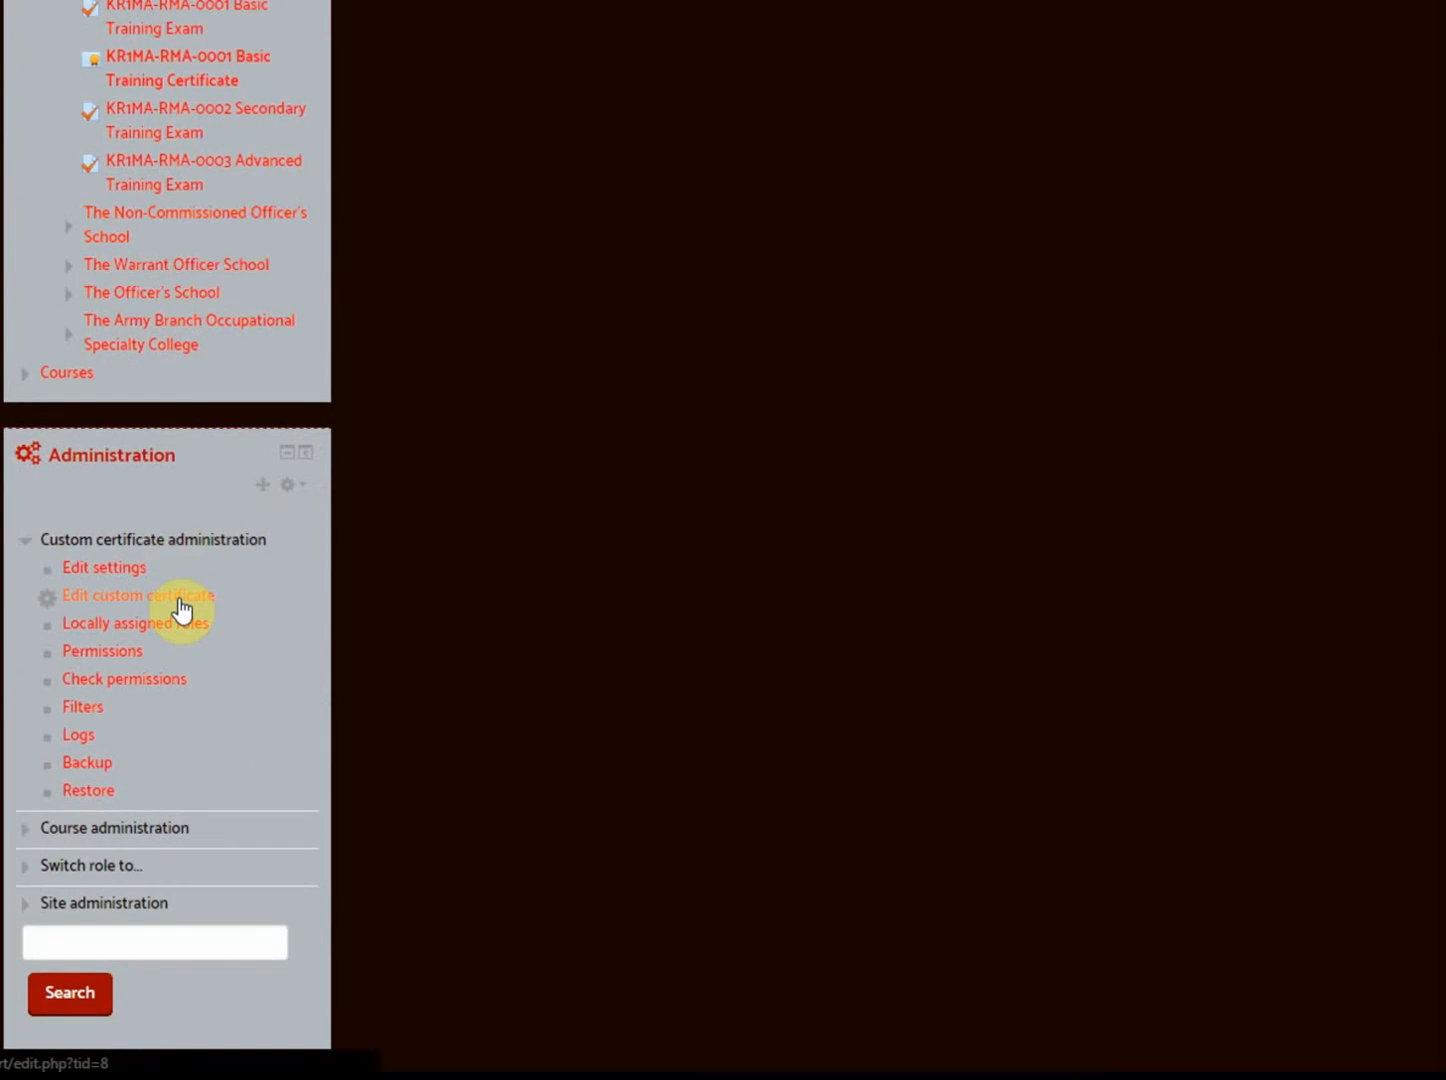
left_click(180, 604)
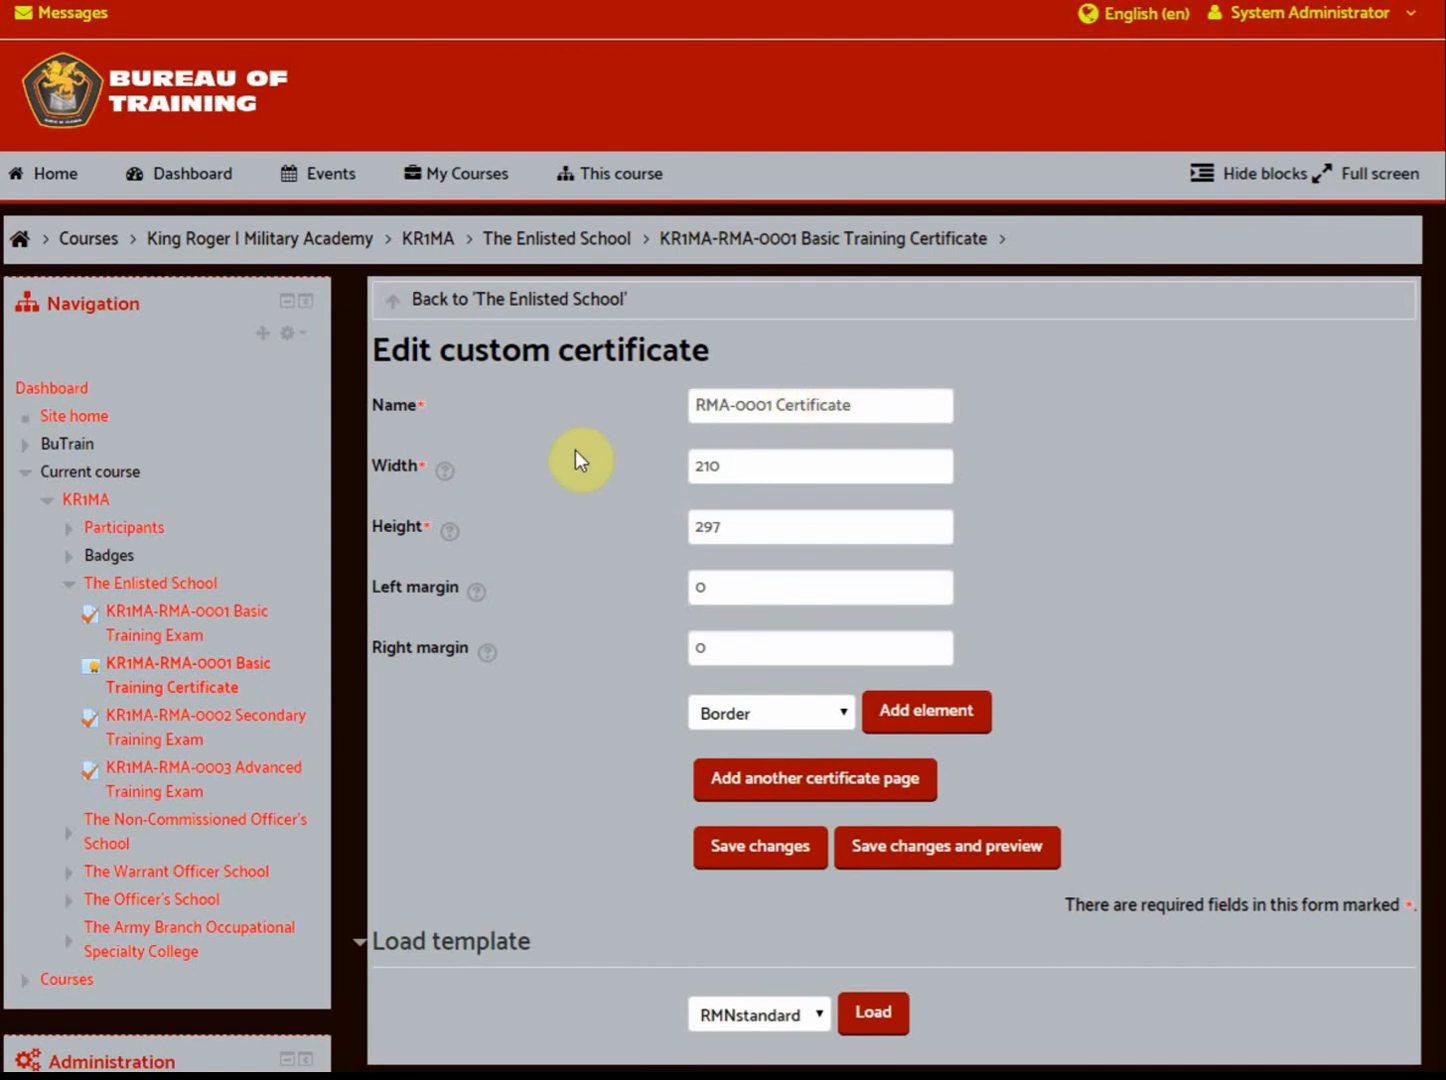
scroll(632, 448, "down", 3)
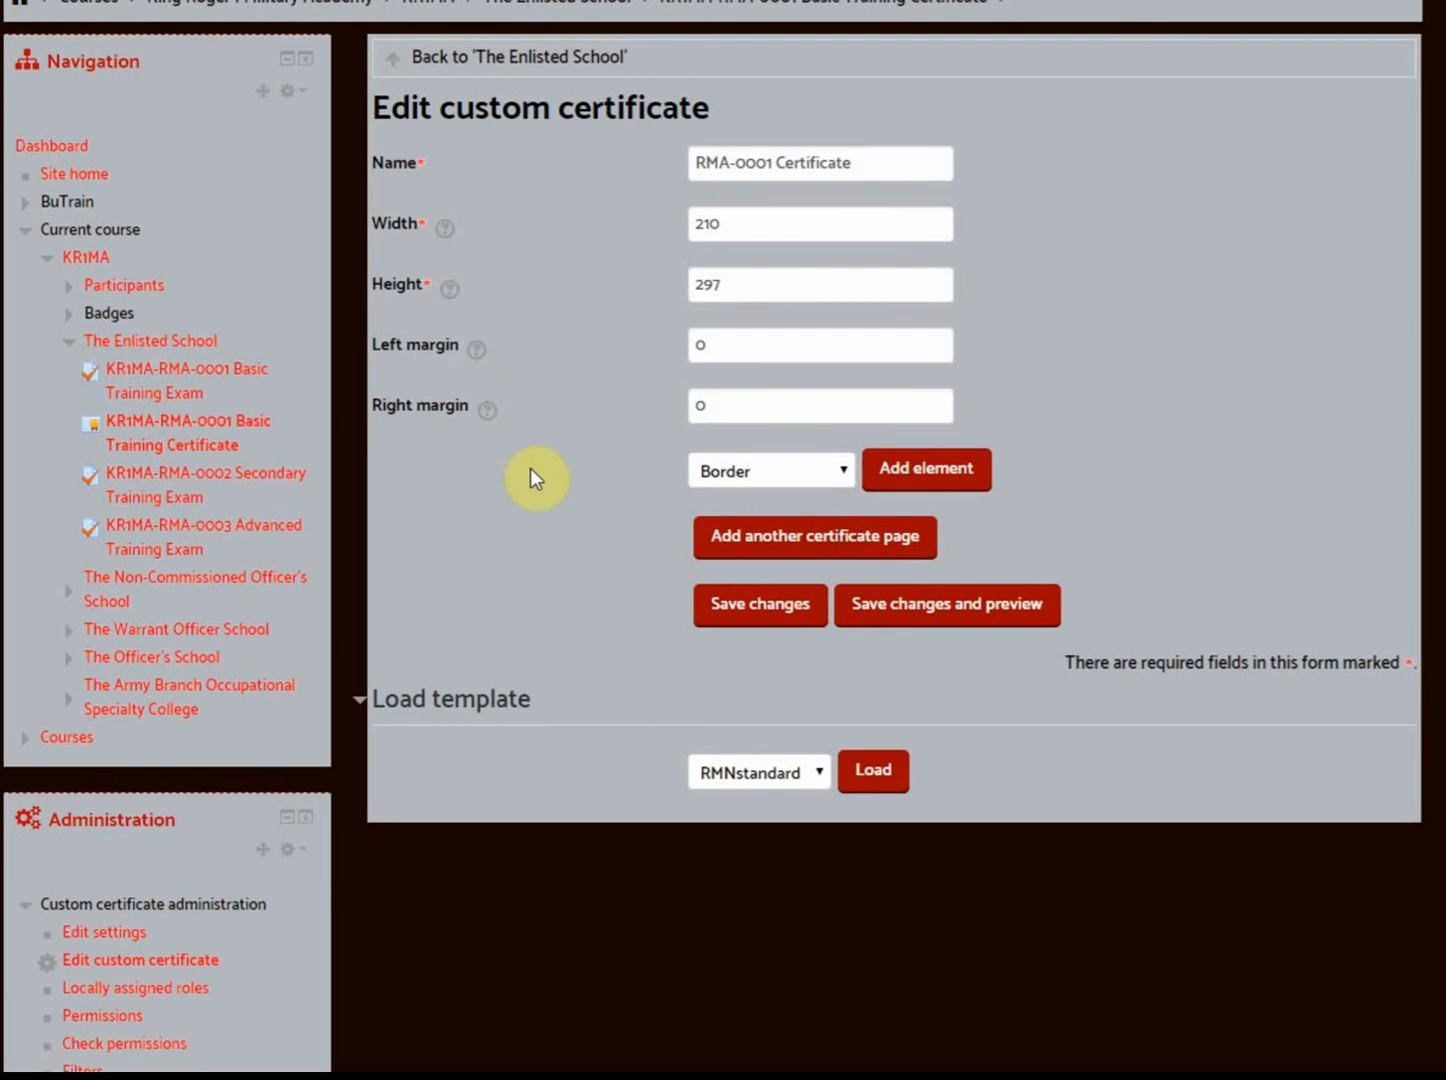
left_click(440, 238)
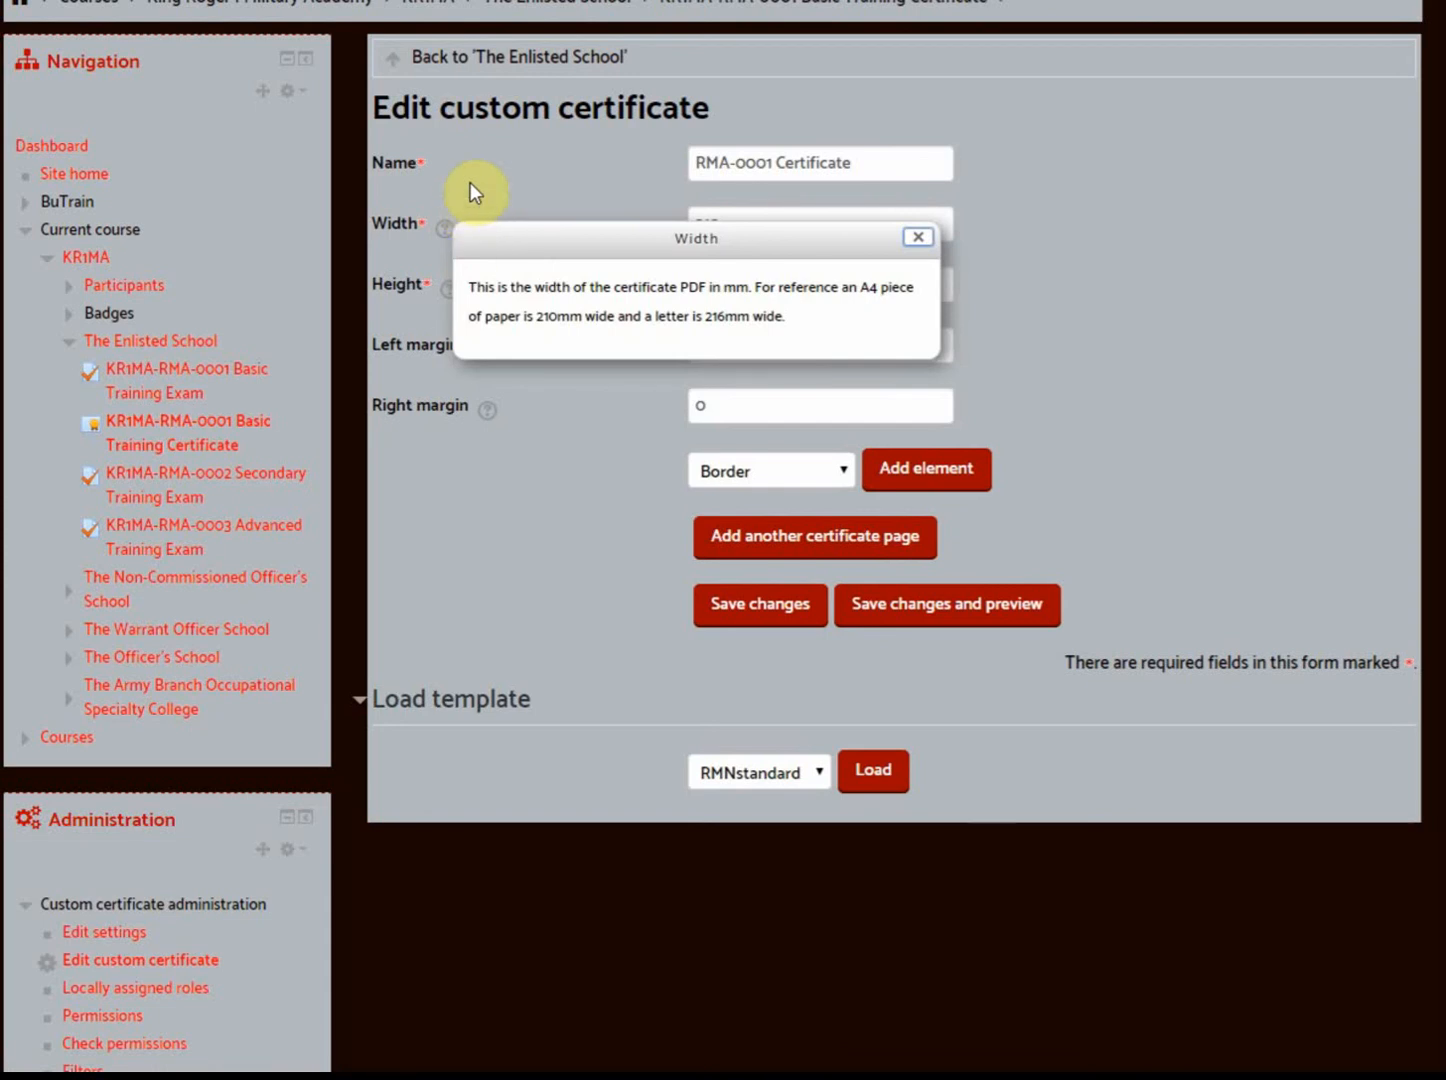
left_click(576, 183)
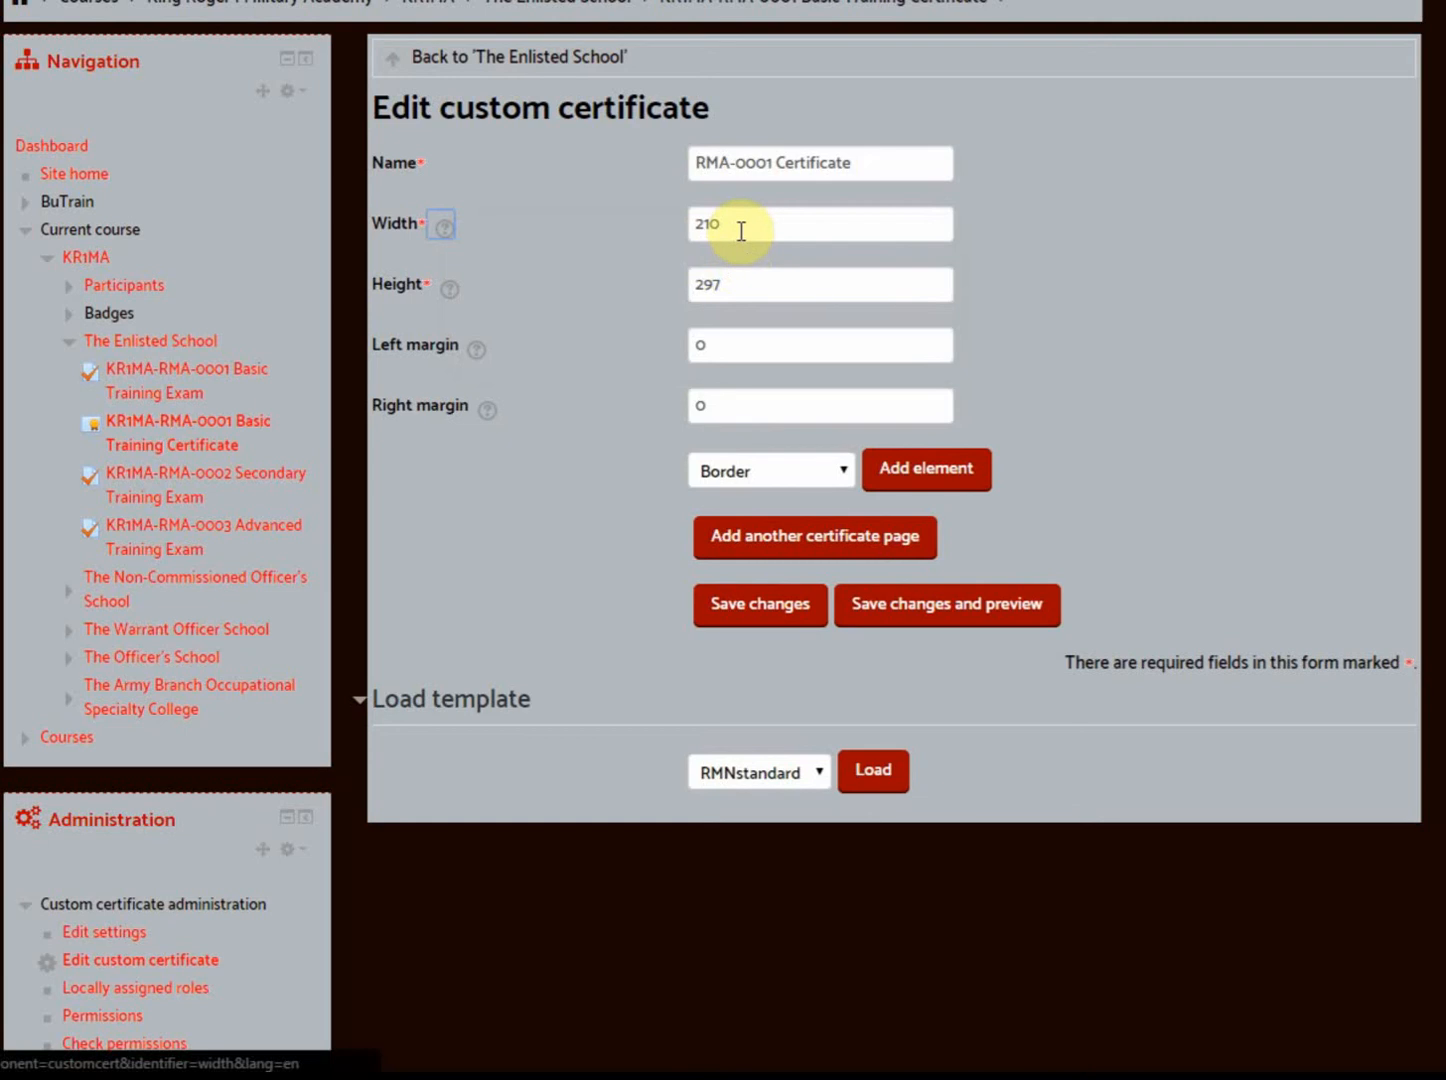
Set the certificate page height to 144 mm and save the changes
left_click_drag(742, 230, 700, 226)
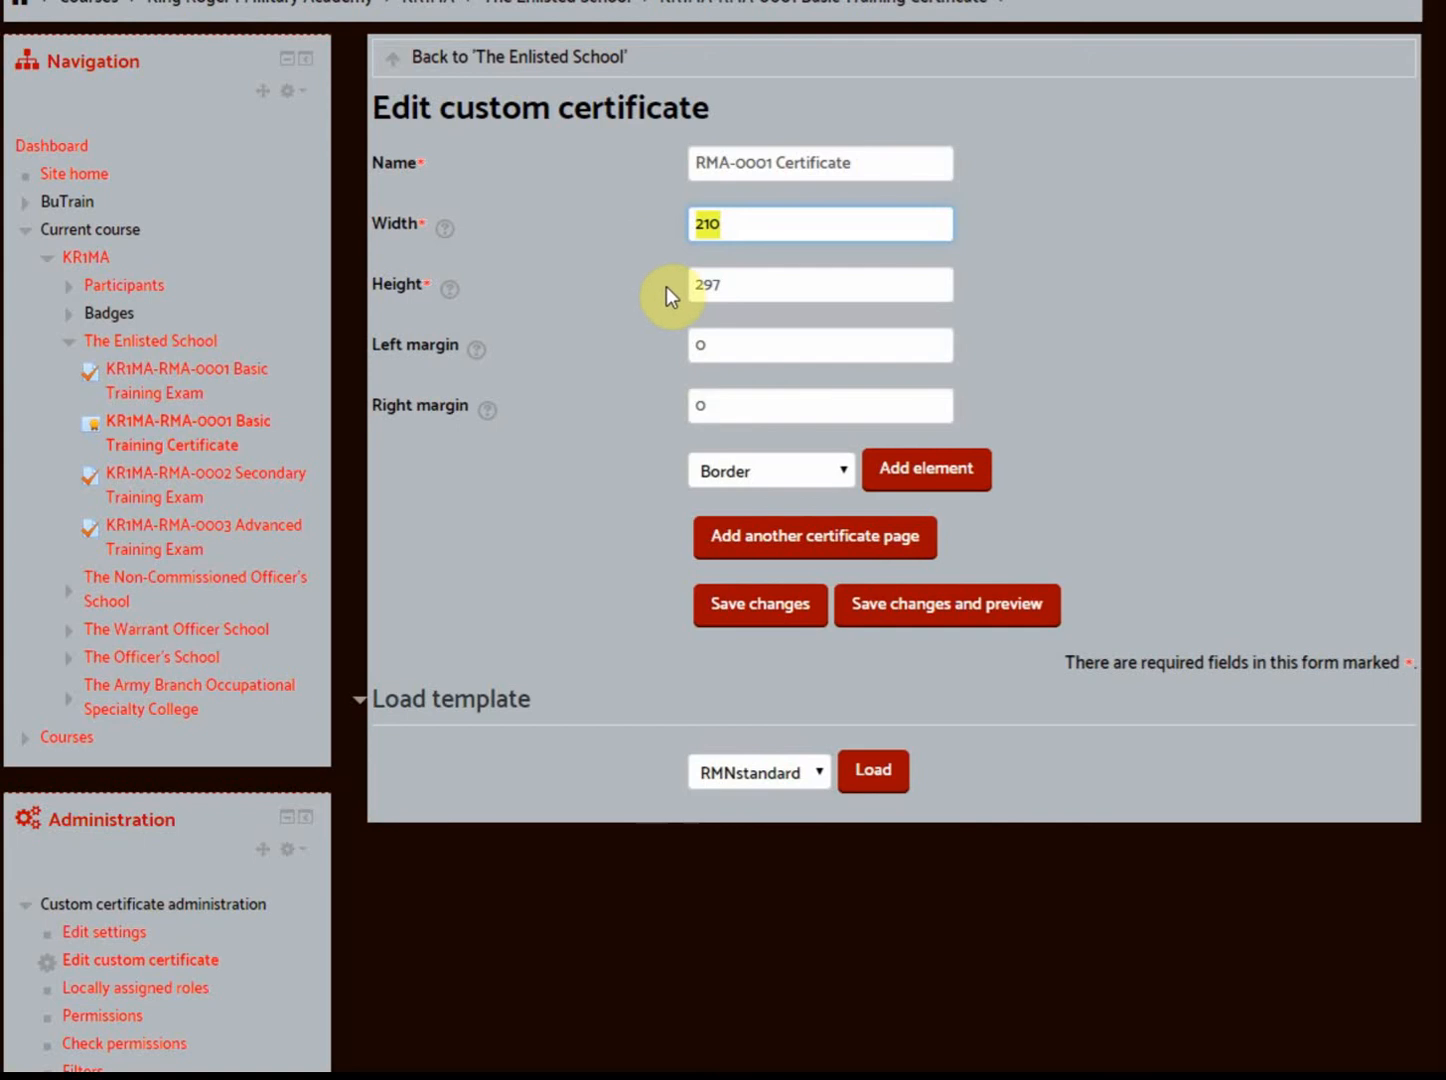
left_click_drag(741, 286, 676, 297)
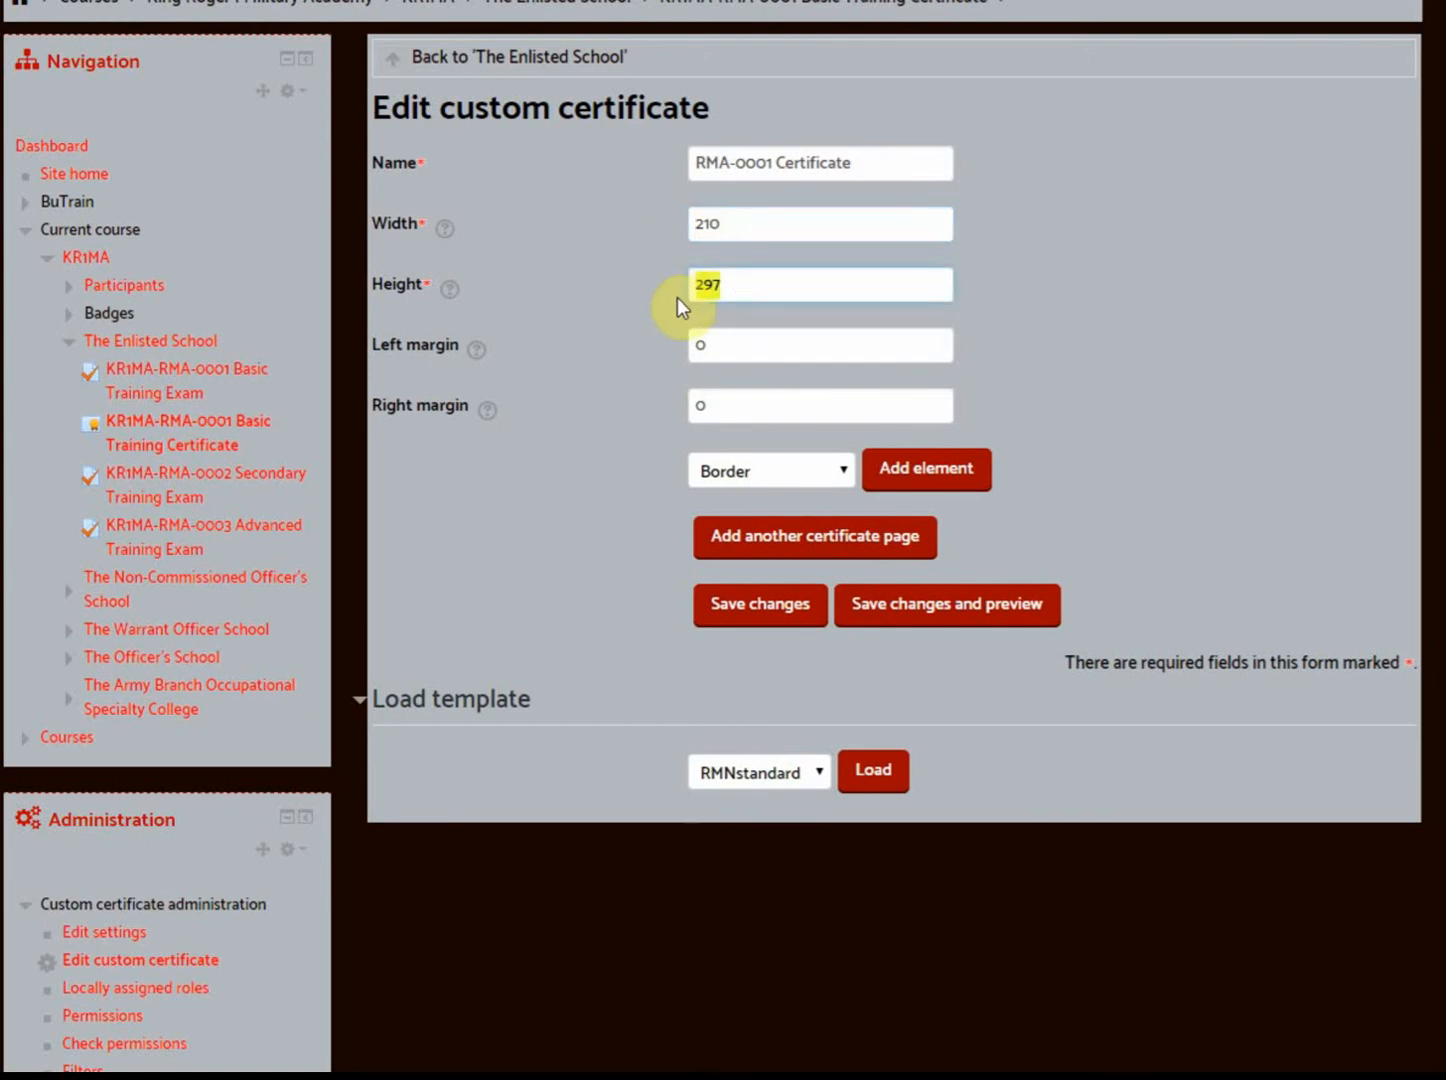
type("144")
left_click(677, 298)
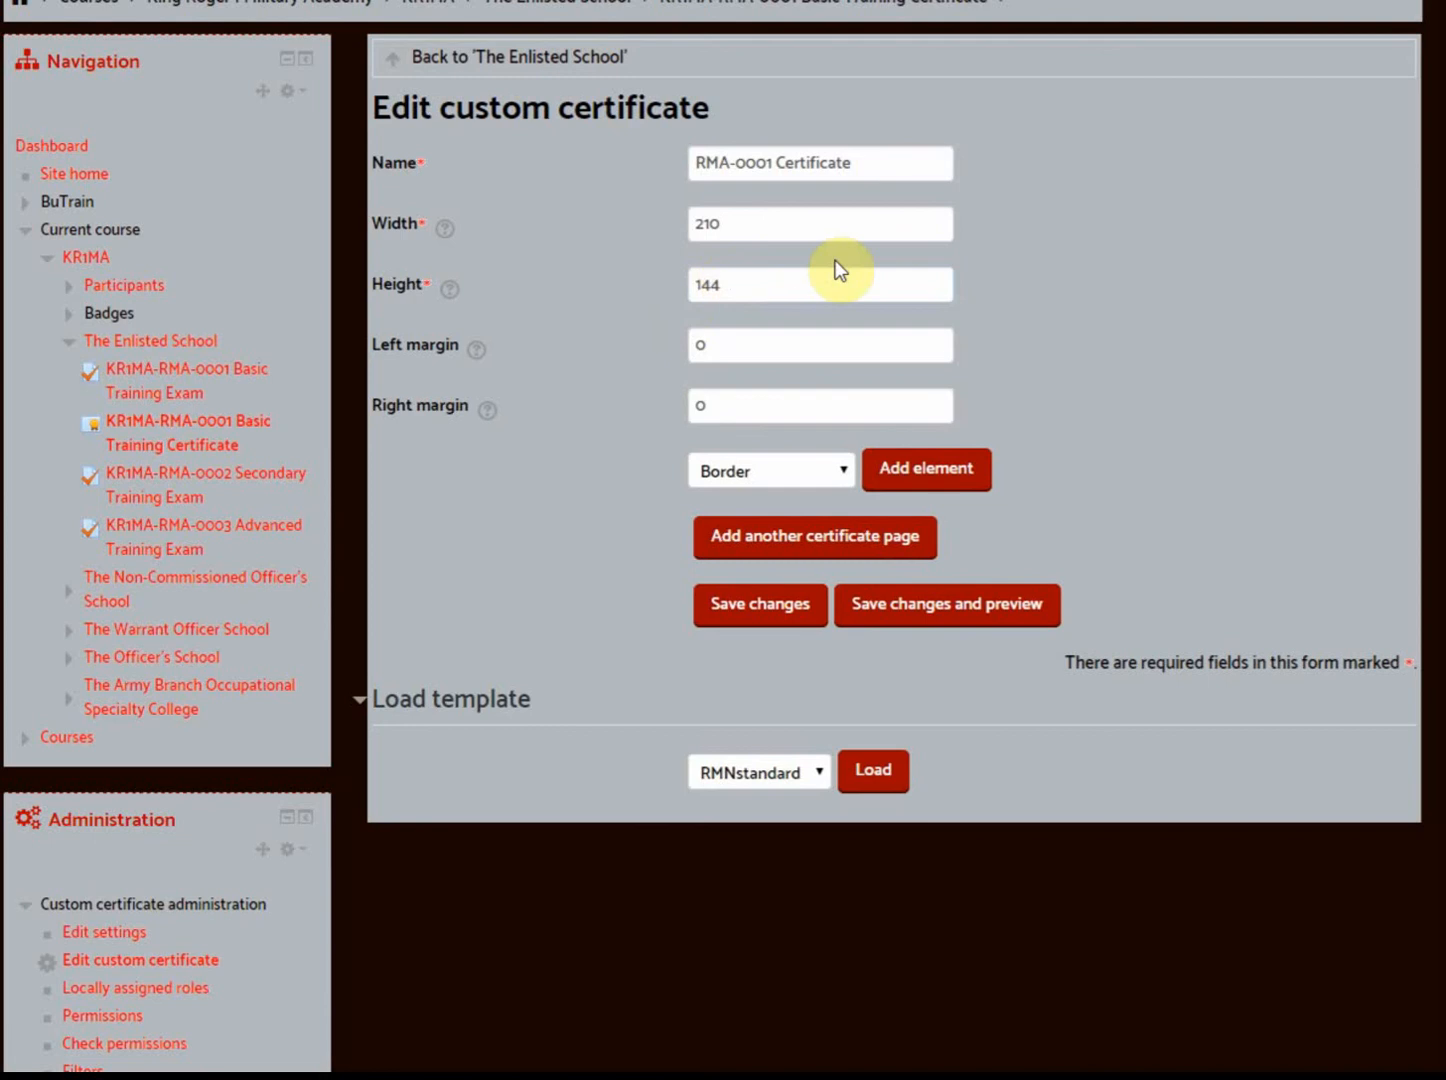
left_click(800, 600)
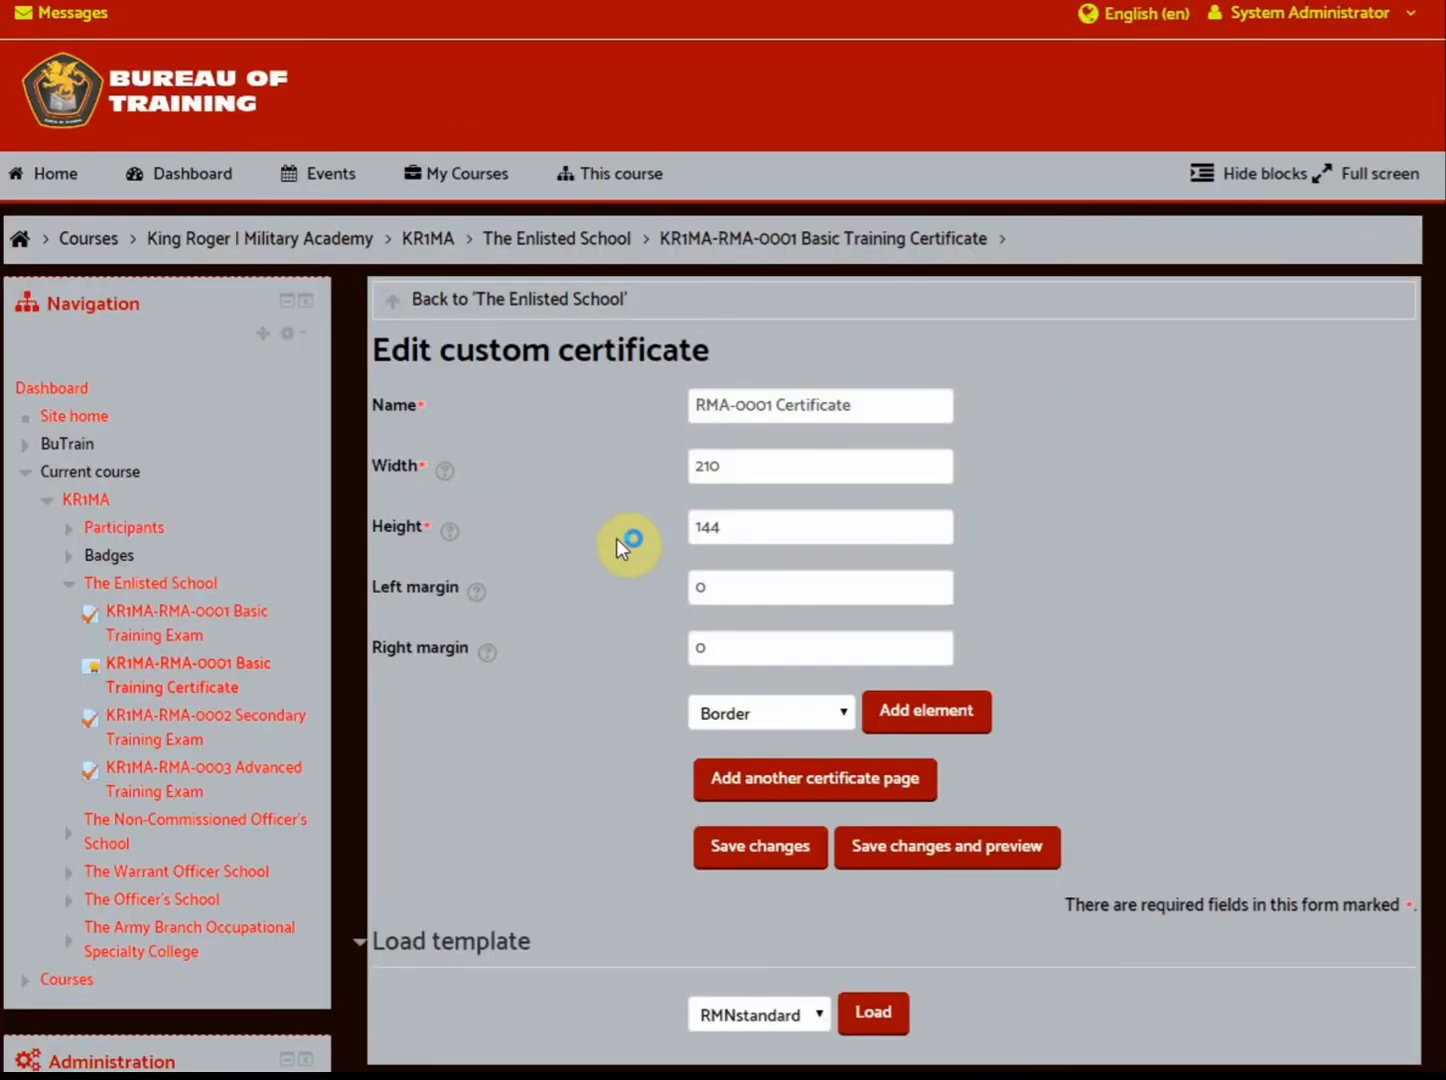
Add an Image element to the certificate page and name it "Background"
scroll(622, 541, "down", 1)
left_click(842, 597)
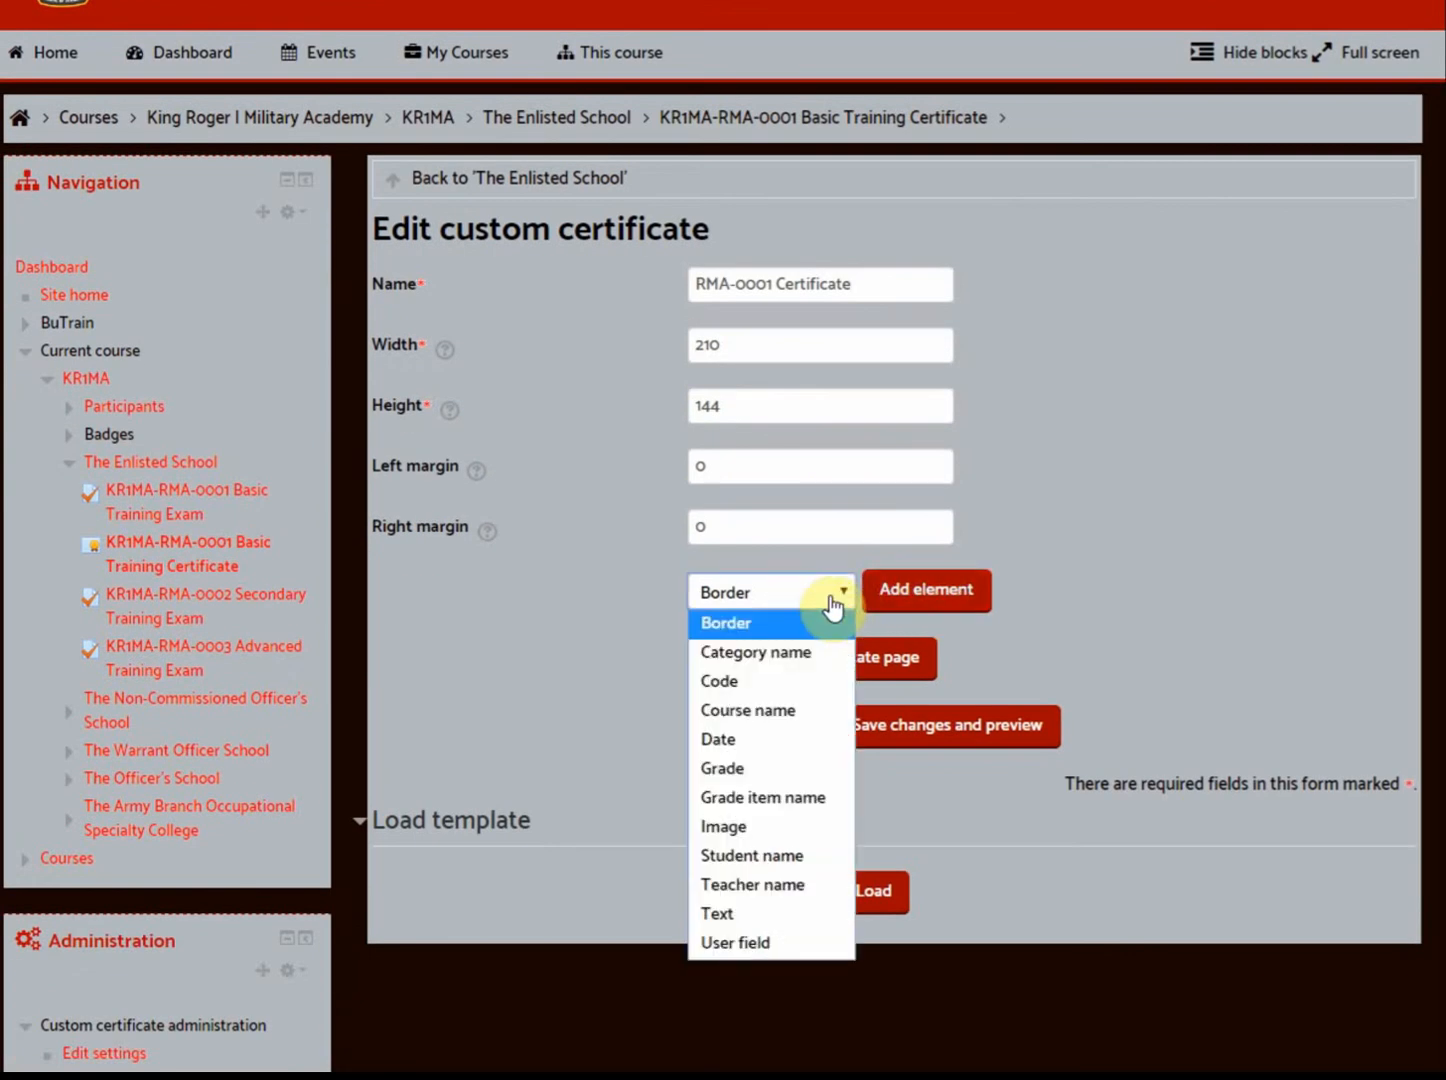
left_click(751, 825)
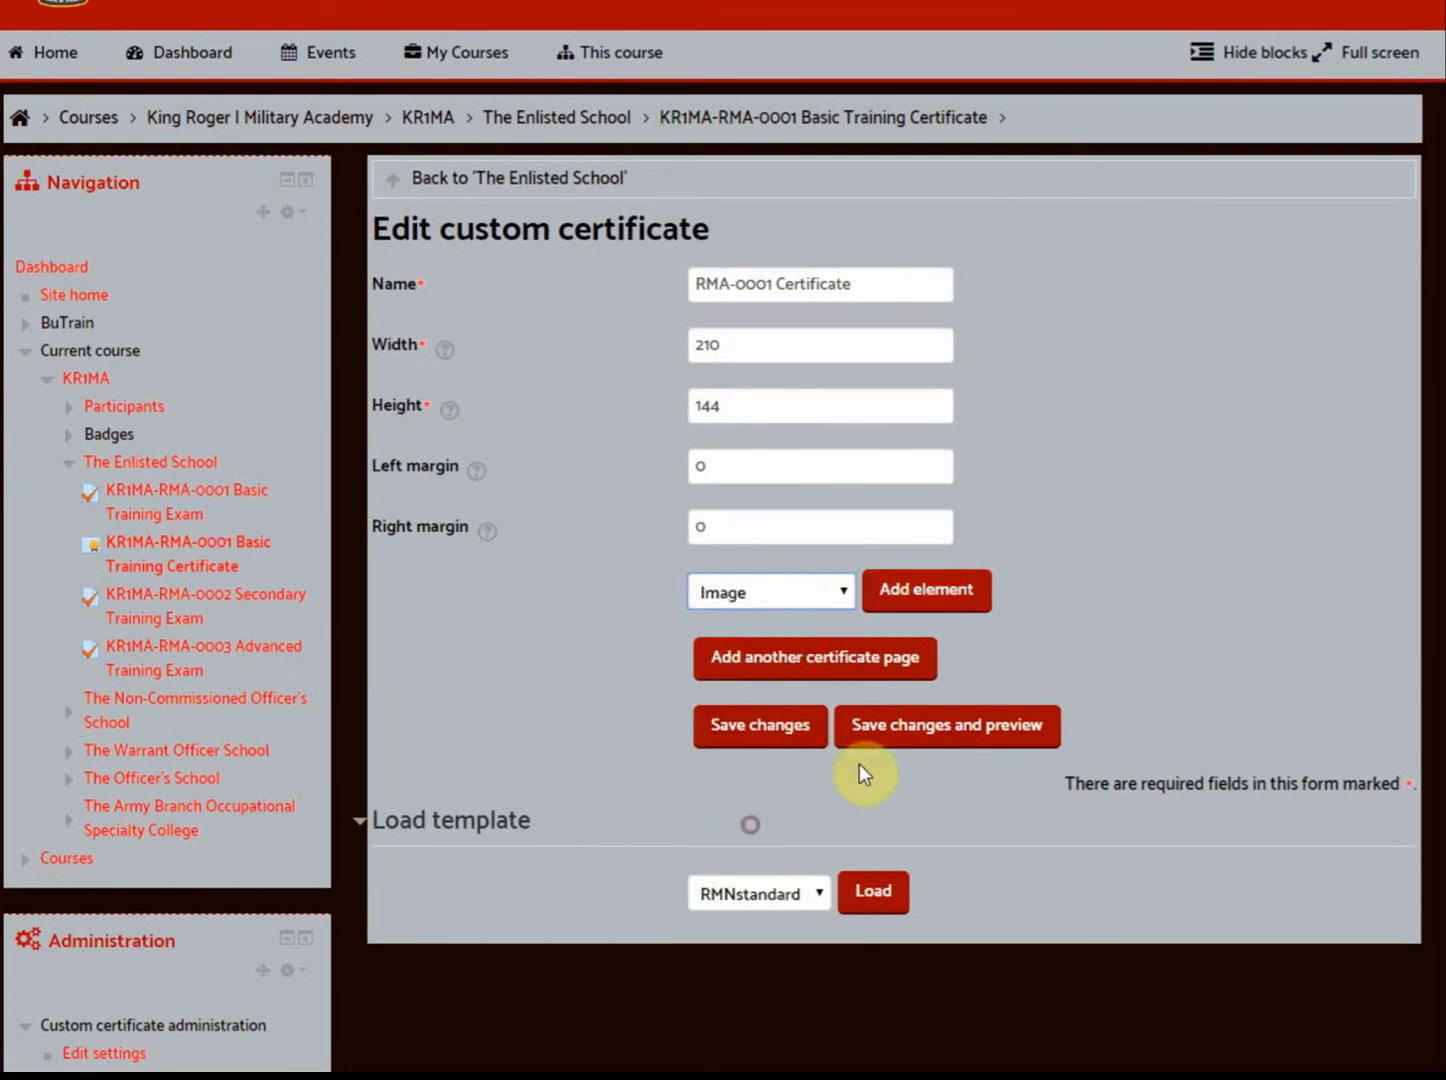
left_click(923, 589)
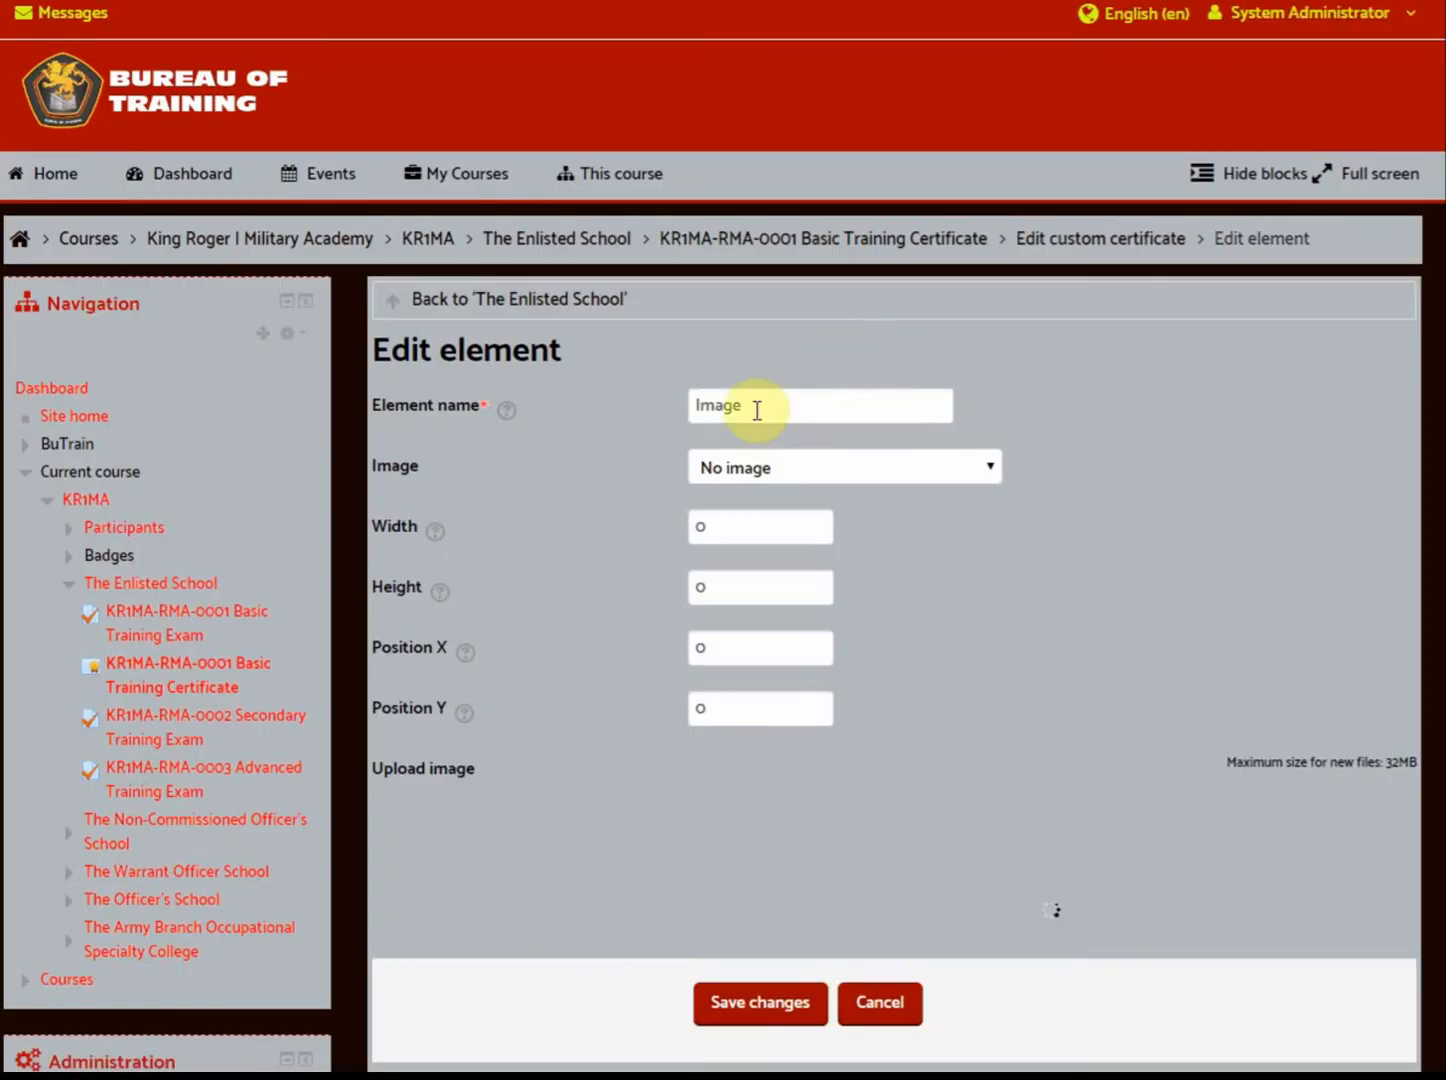
left_click_drag(756, 407, 657, 416)
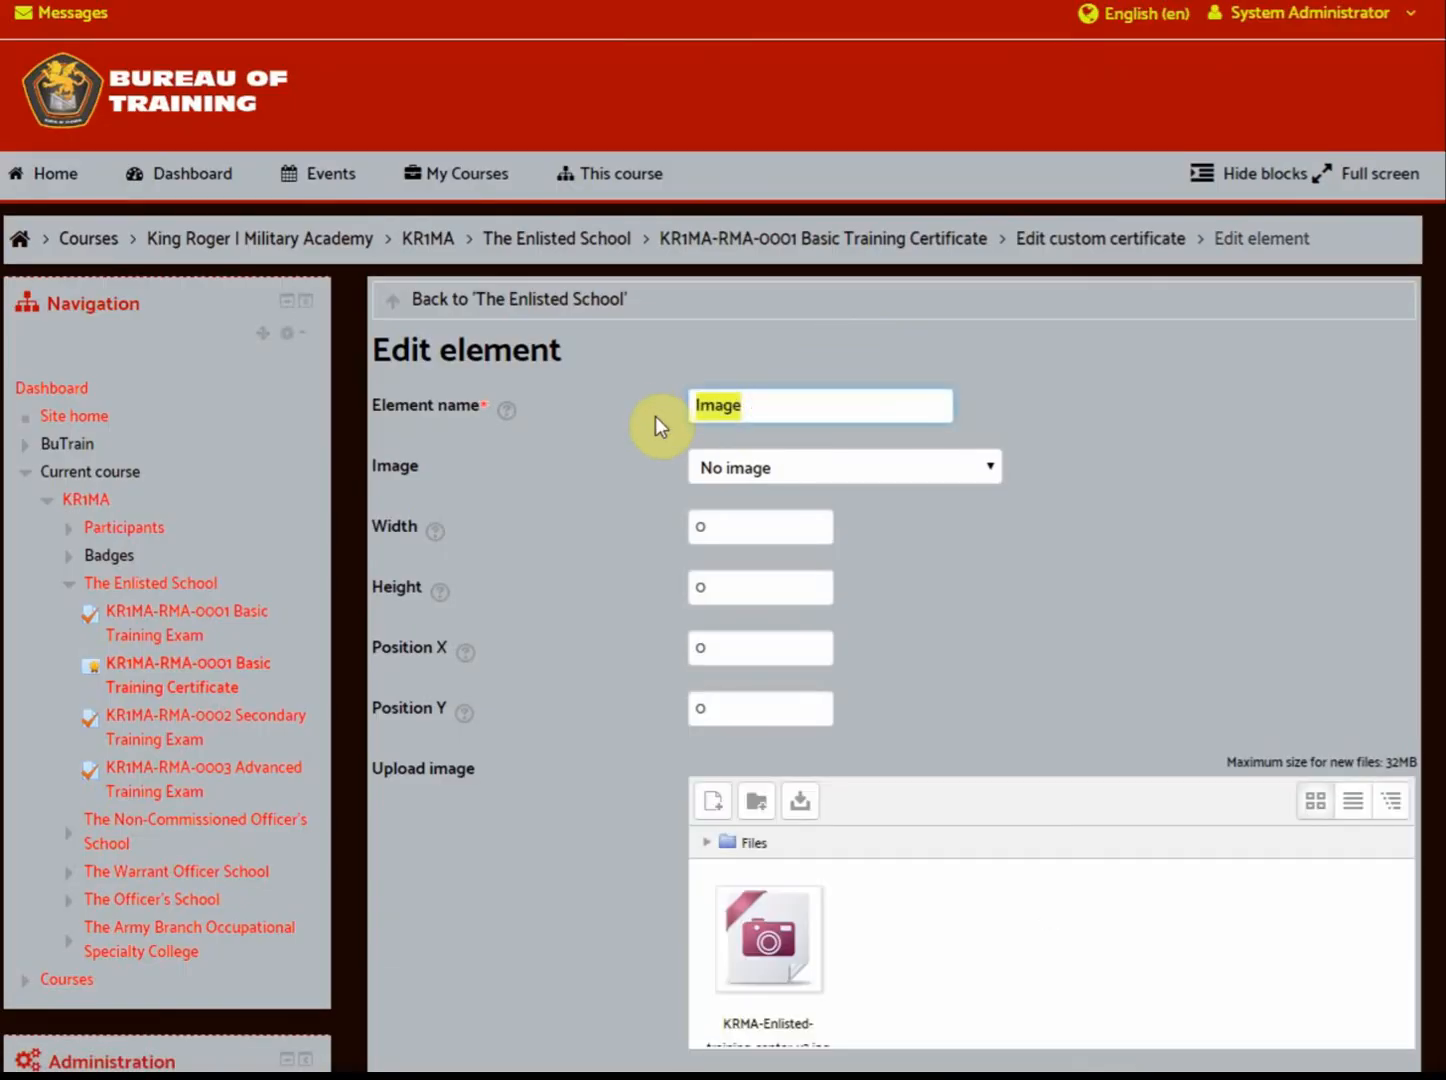
type("Background")
left_click(656, 416)
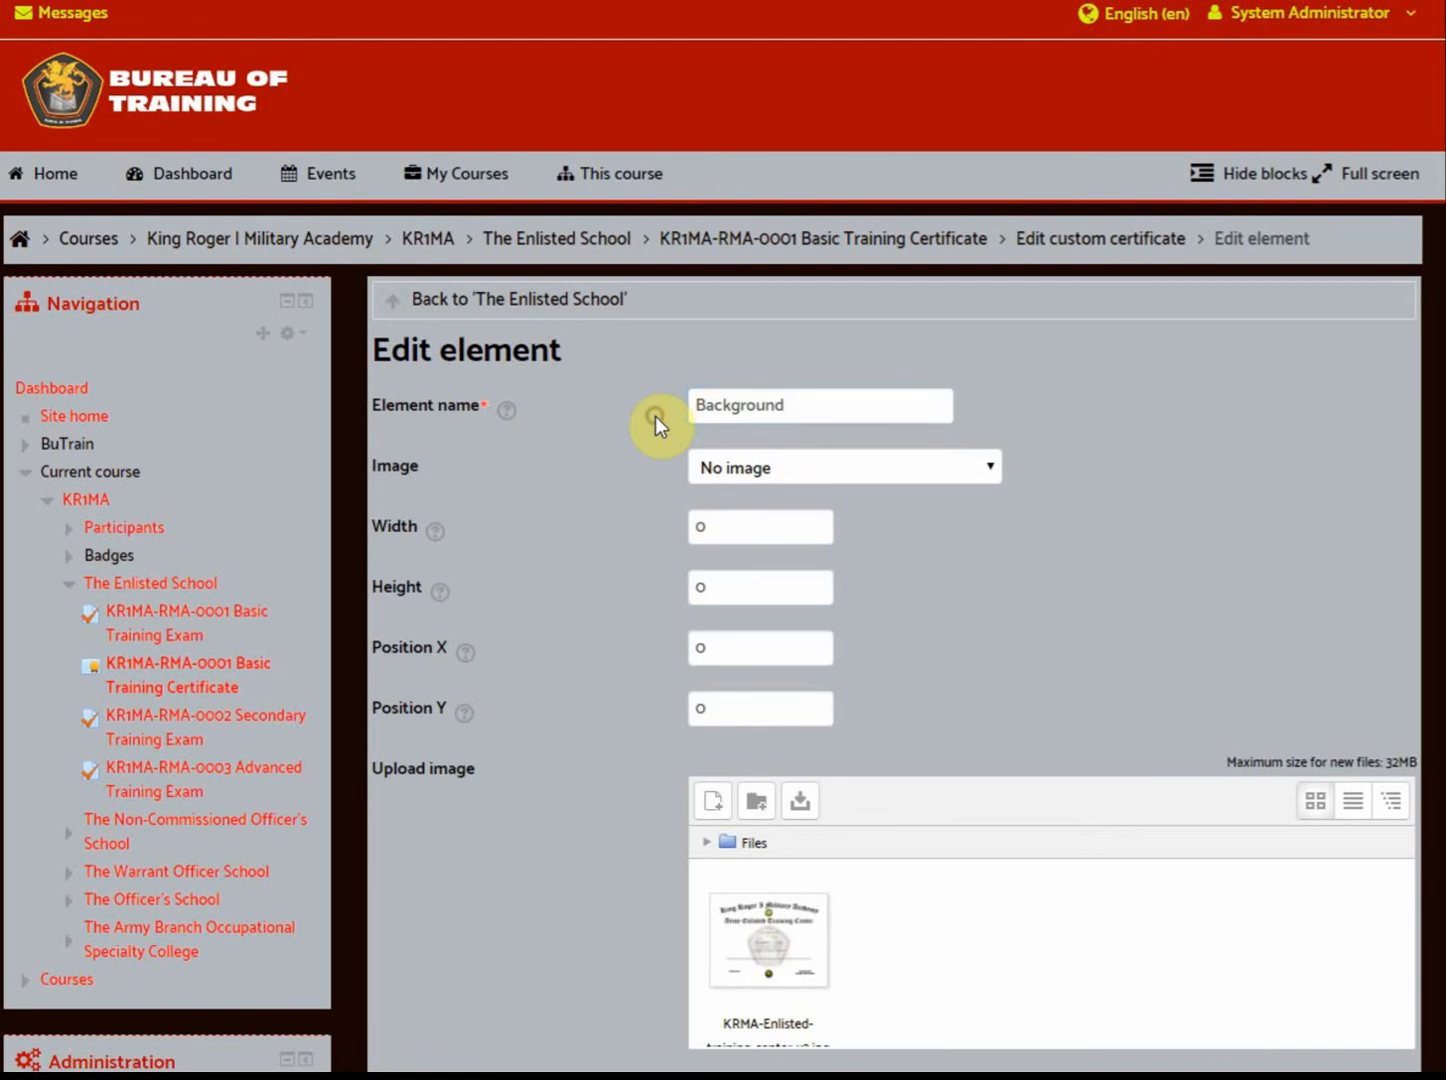
Upload SIA-RMA-Exam-Master.jpg to the Background element's image files and save the element
scroll(656, 416, "down", 3)
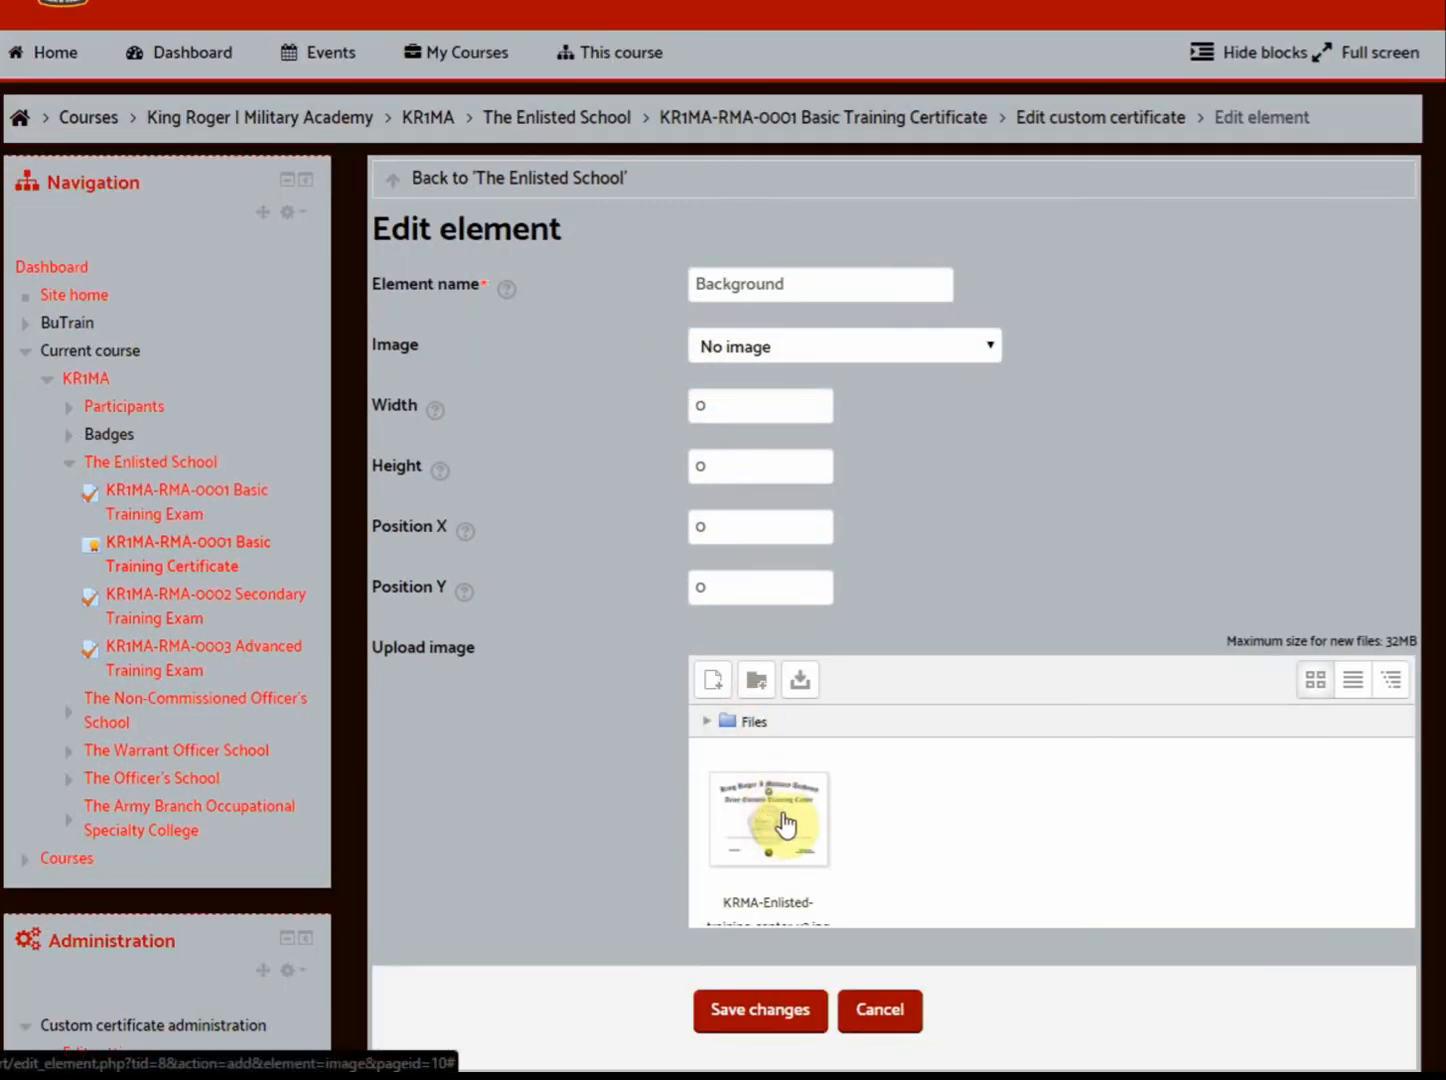
left_click(990, 352)
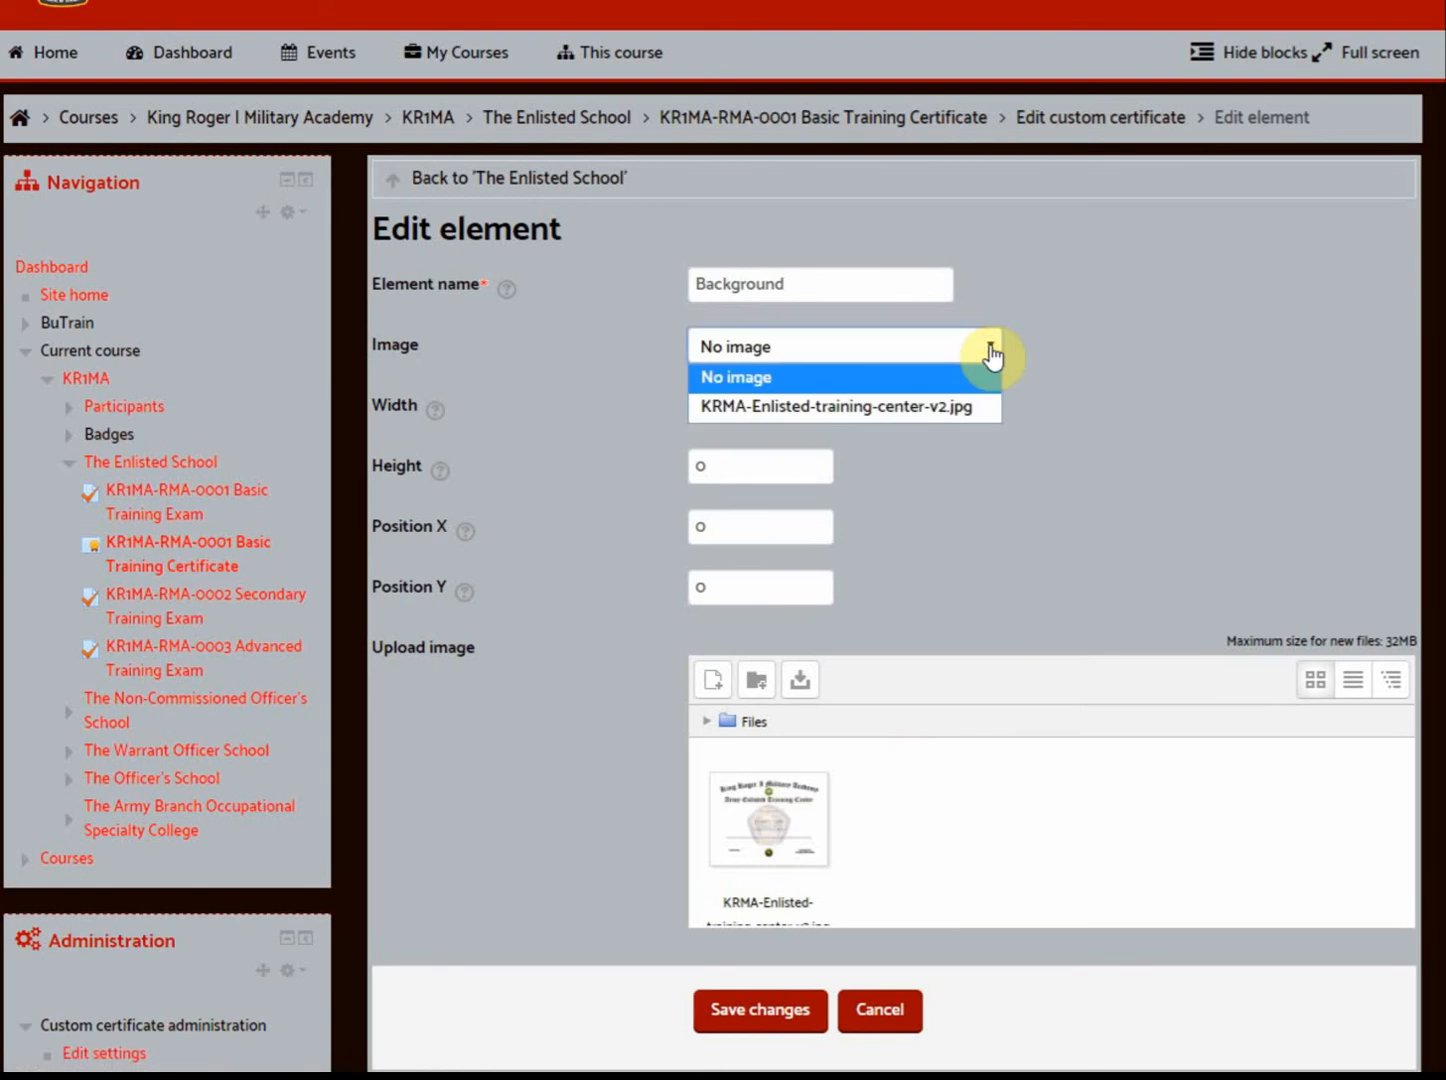
left_click(1003, 353)
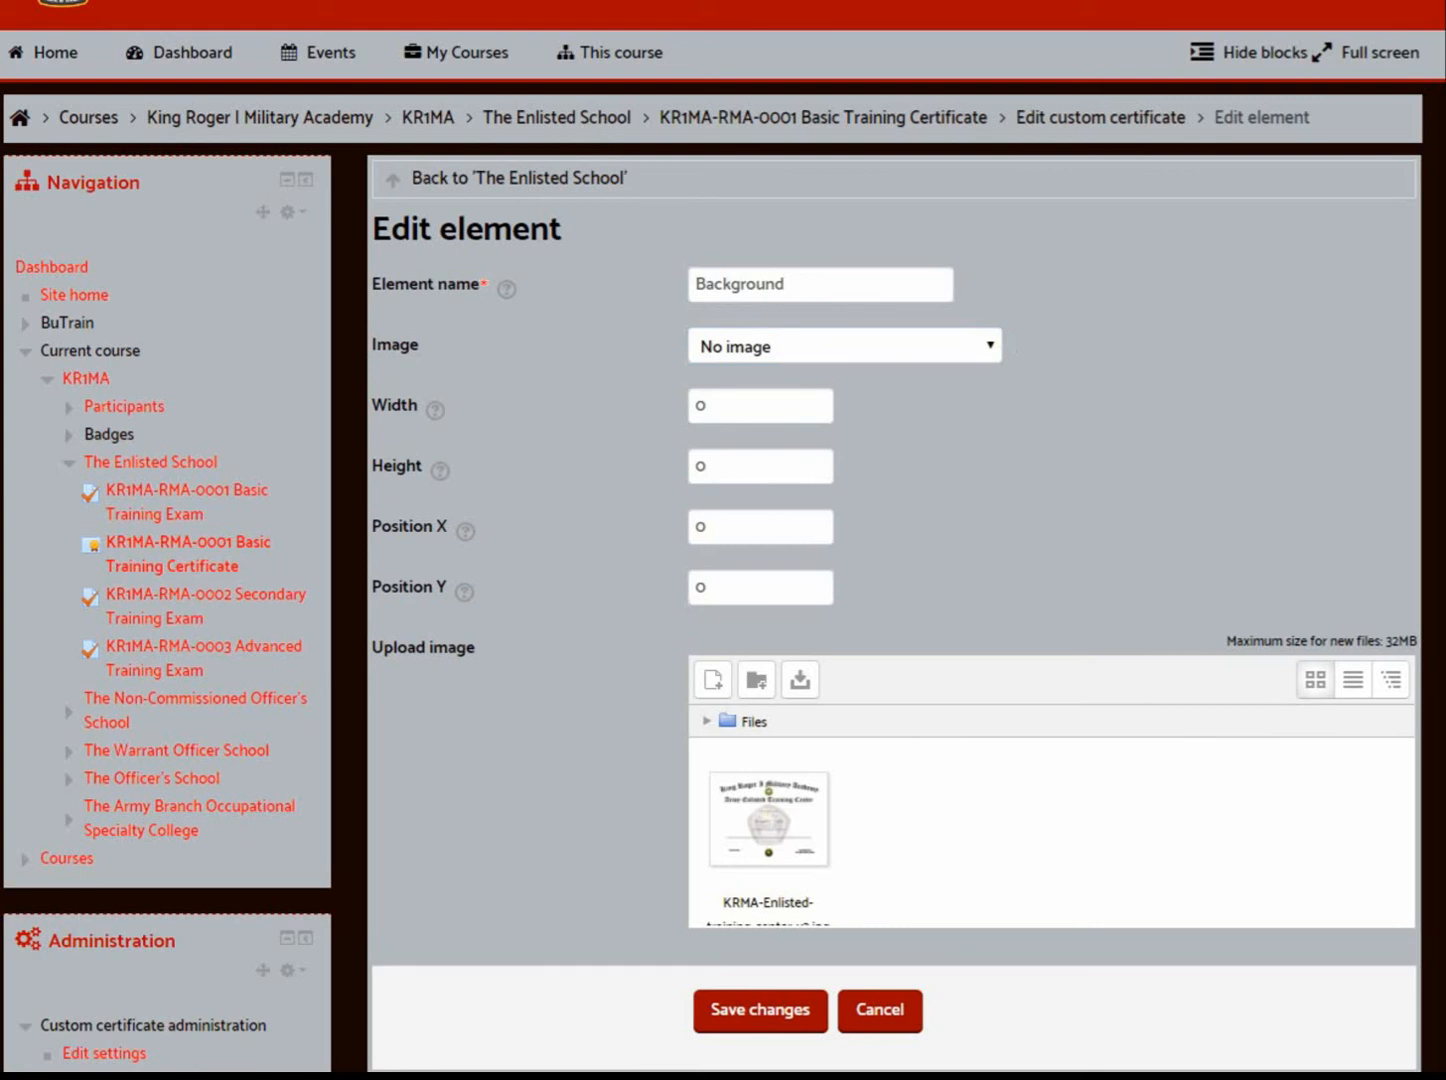
left_click_drag(1445, 301, 931, 815)
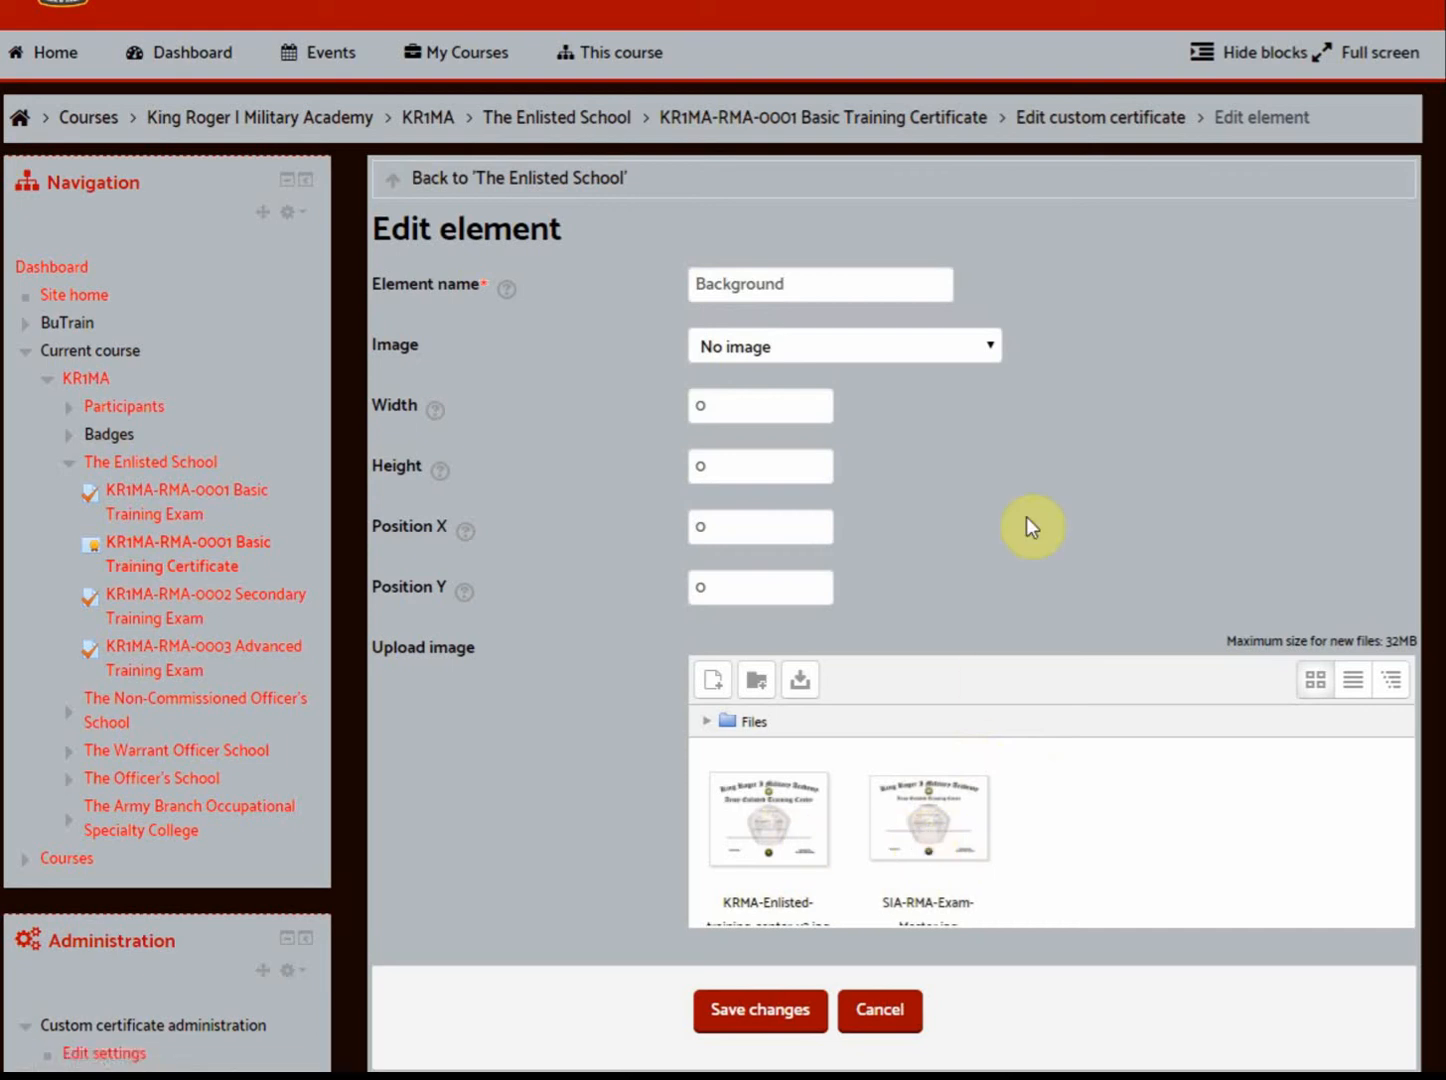
left_click(985, 353)
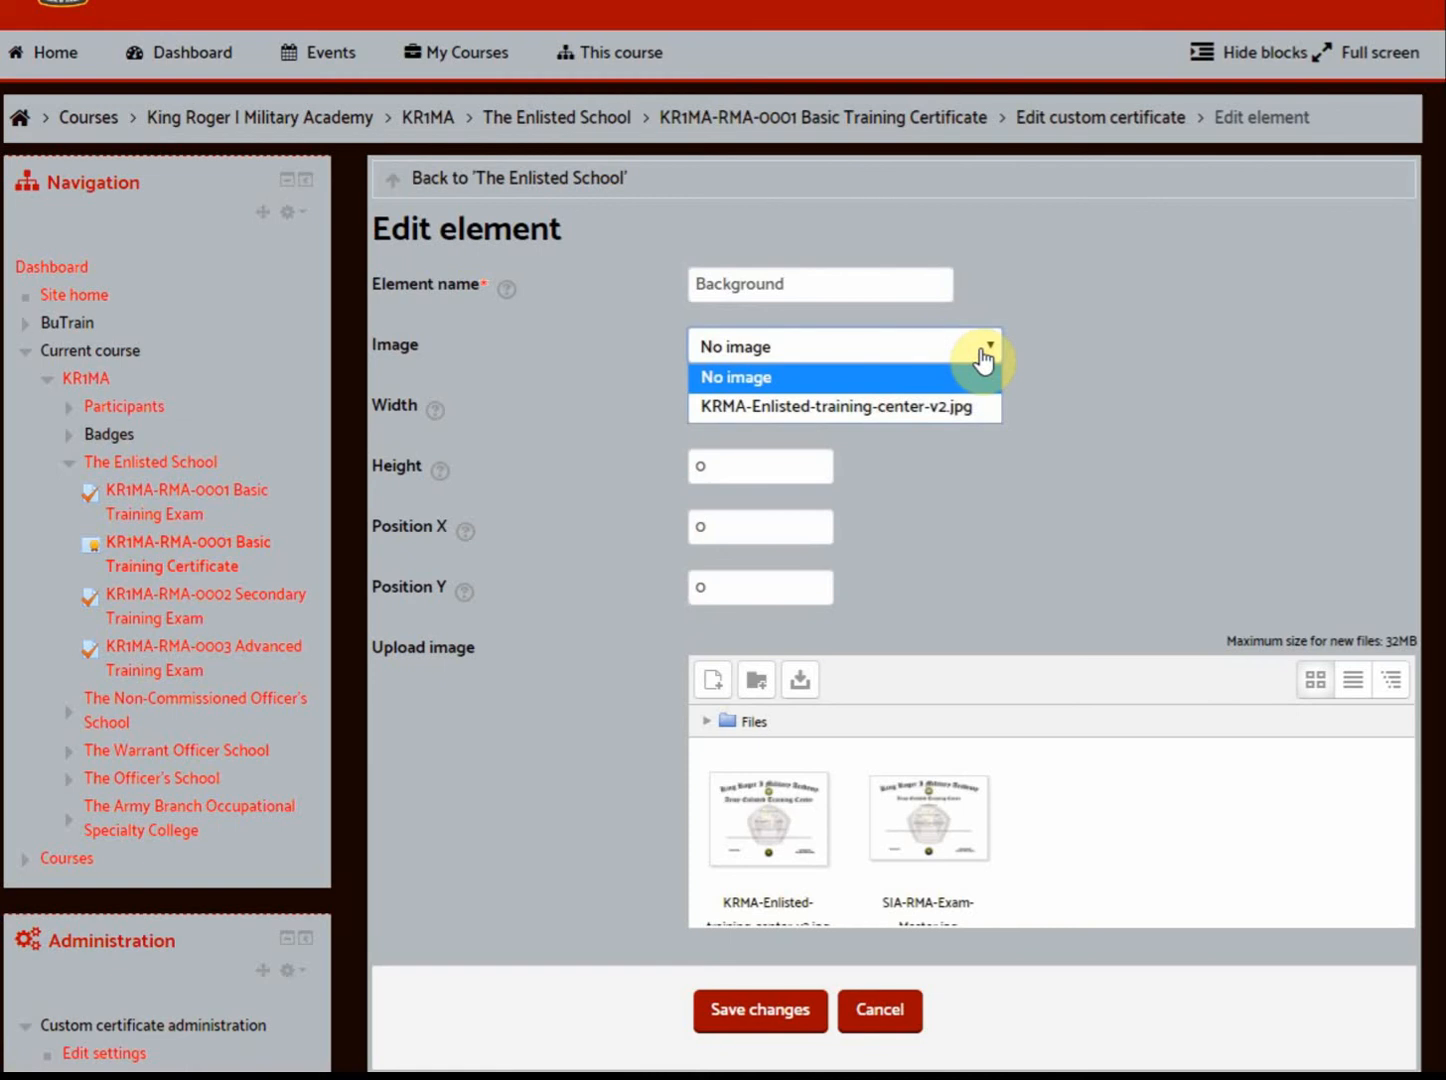
left_click(982, 350)
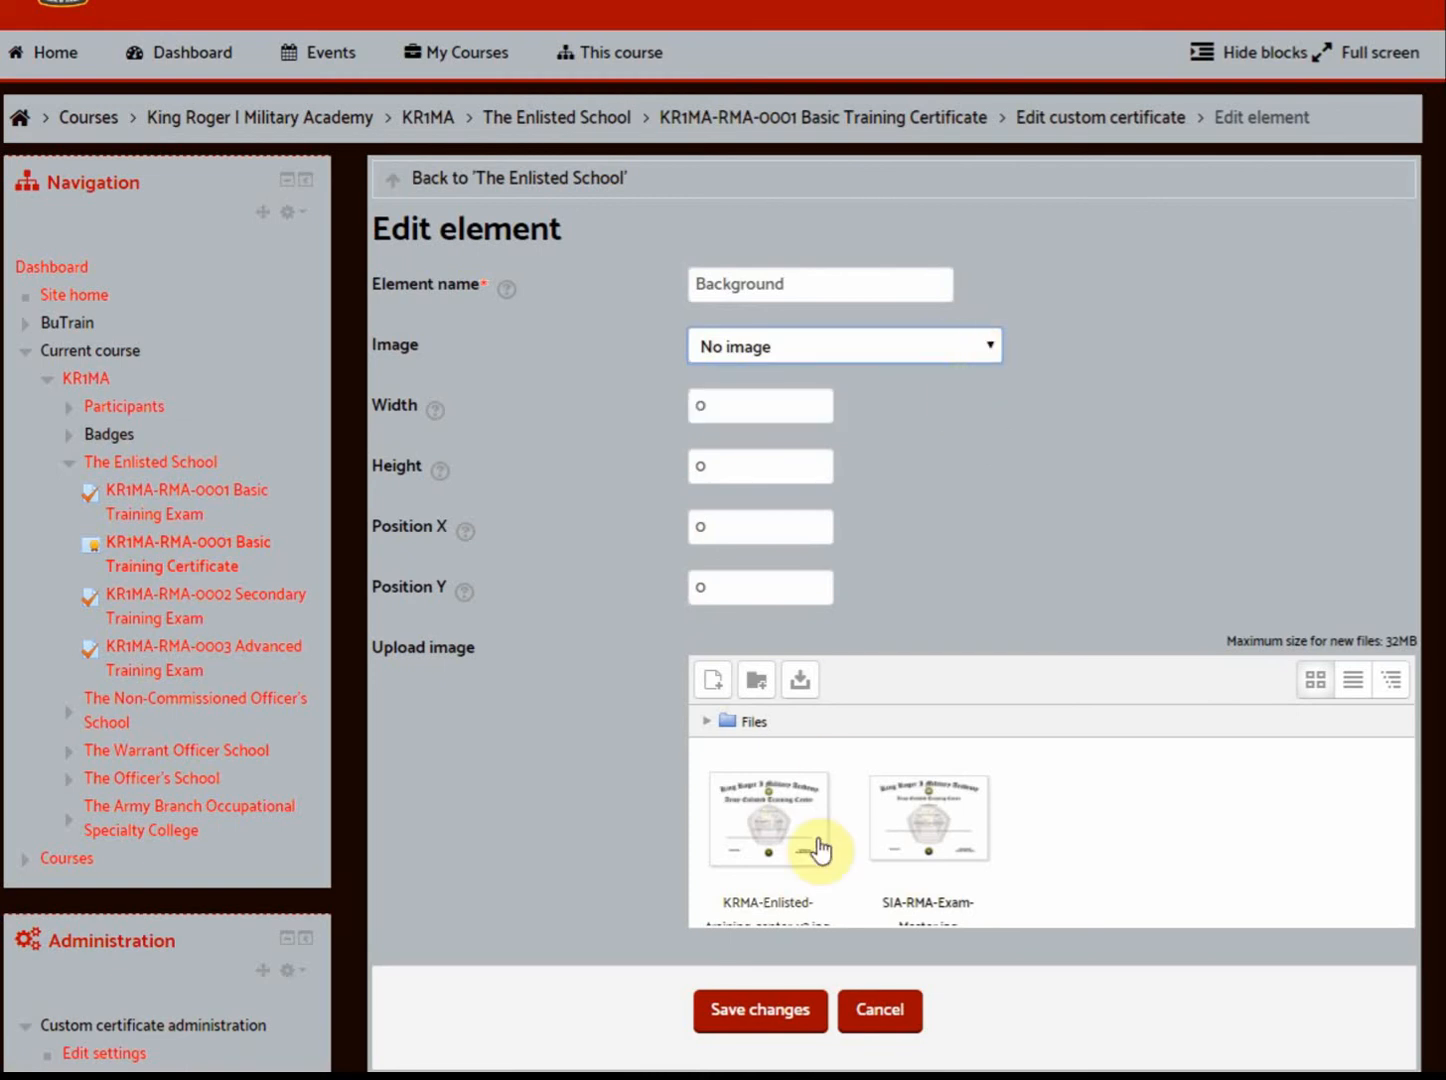
left_click(771, 1008)
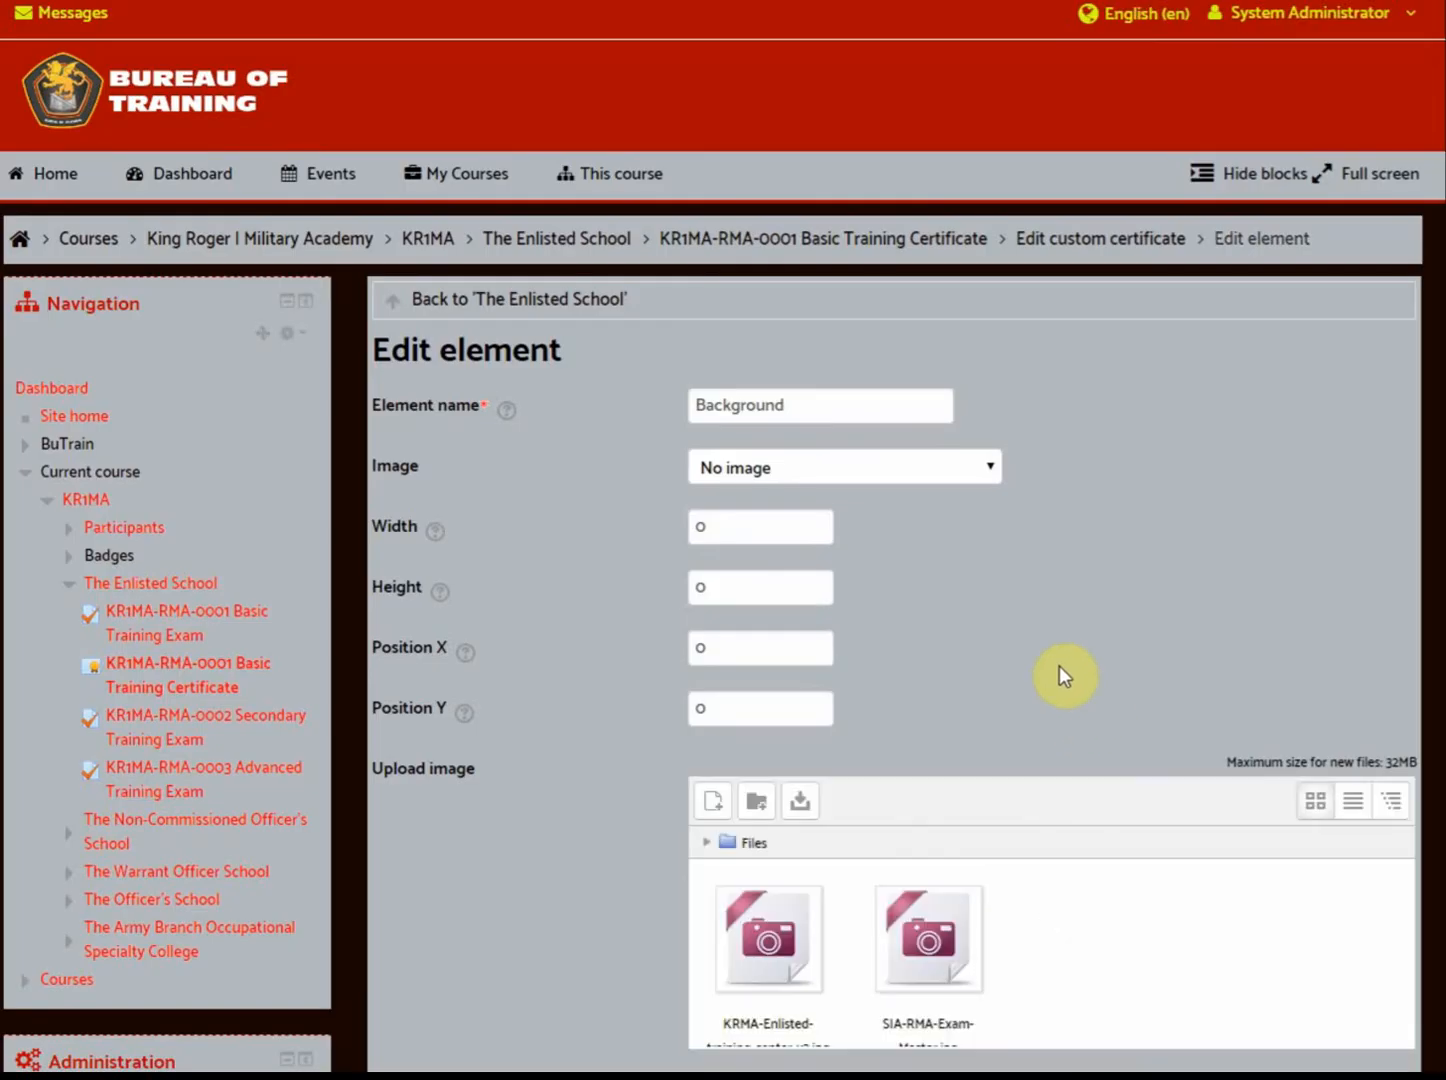
Assign KRMA-Enlisted-training-center-v2.jpg to the Background element, set its width to 210 and height to 144, and save the element
left_click(990, 476)
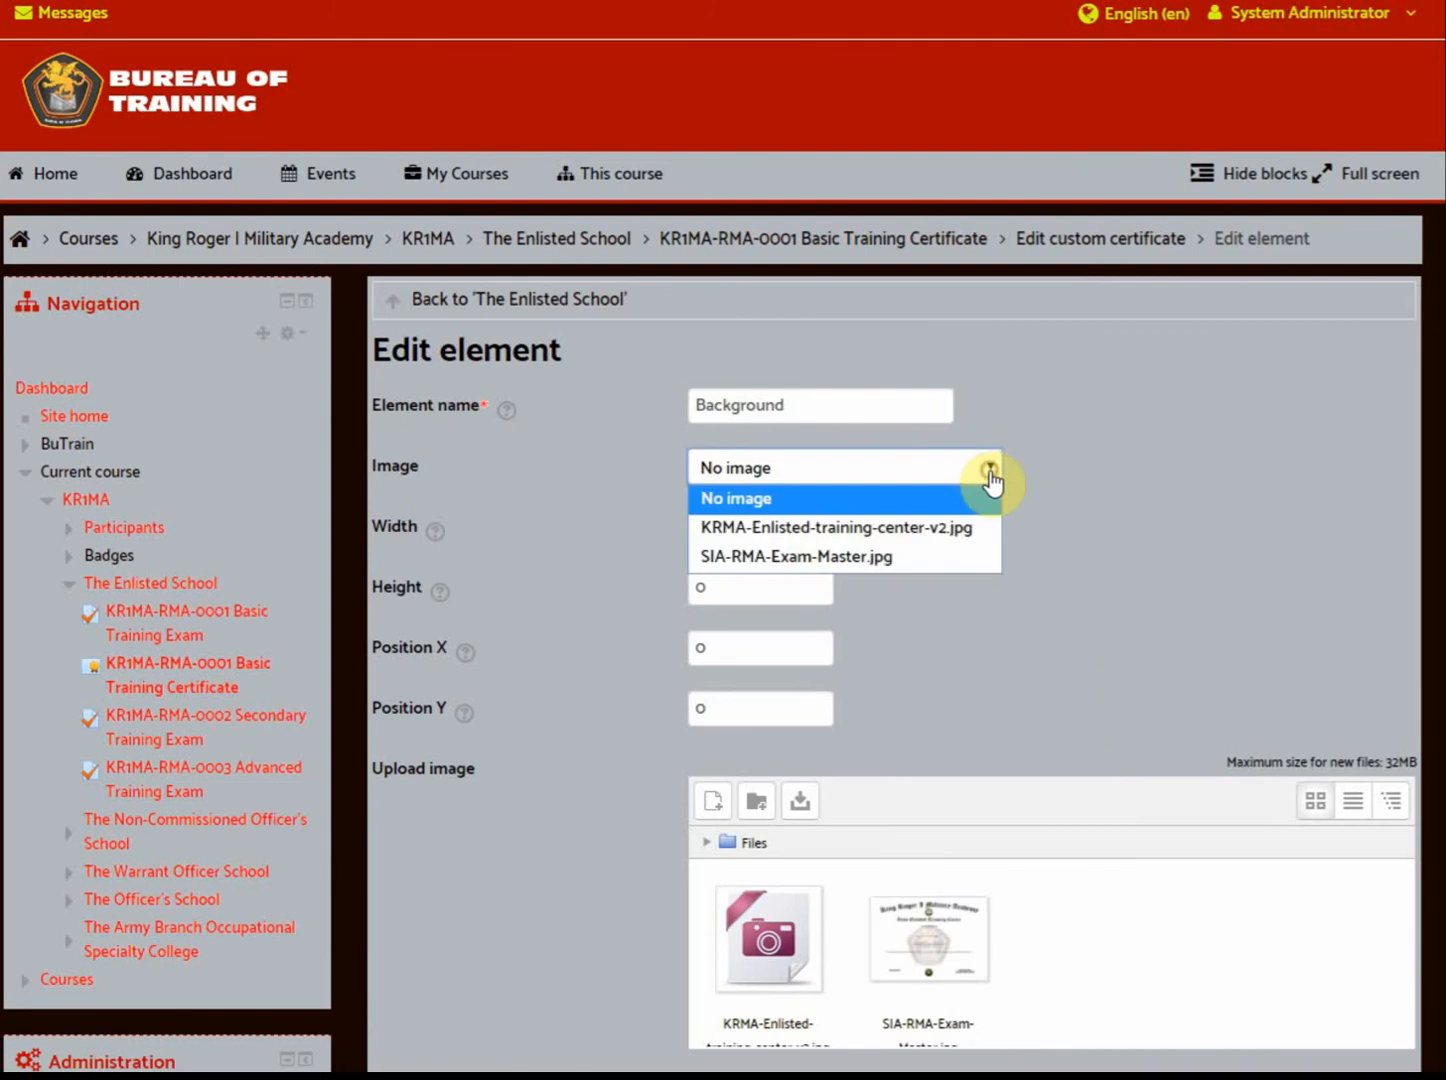
left_click(946, 527)
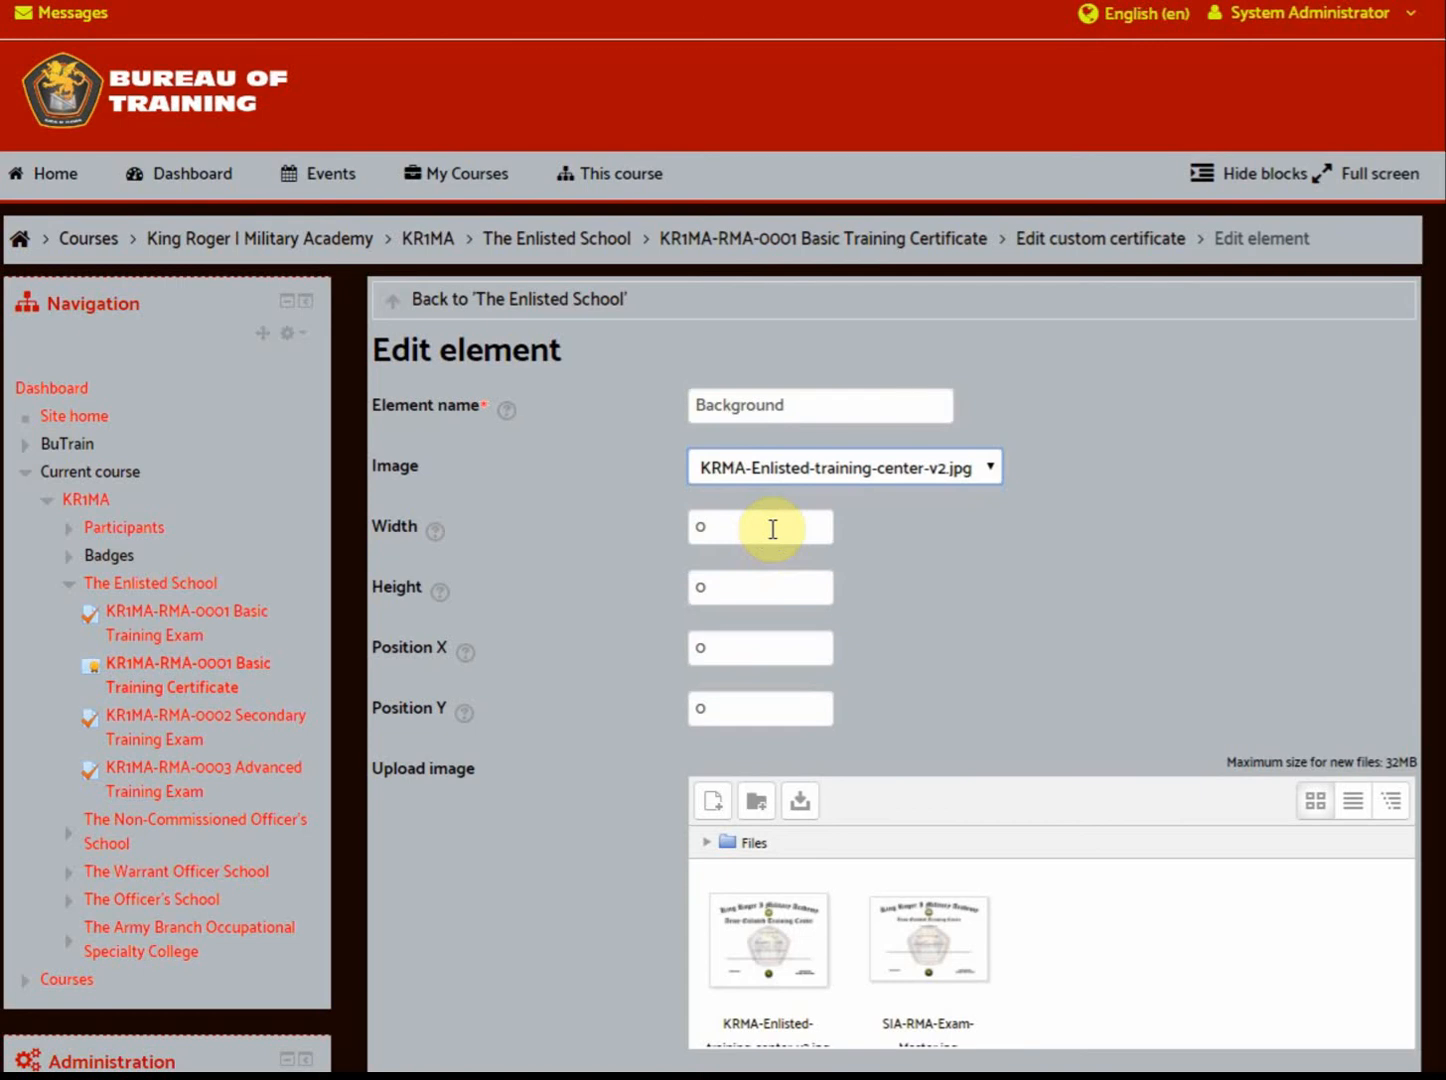
left_click_drag(770, 528, 634, 527)
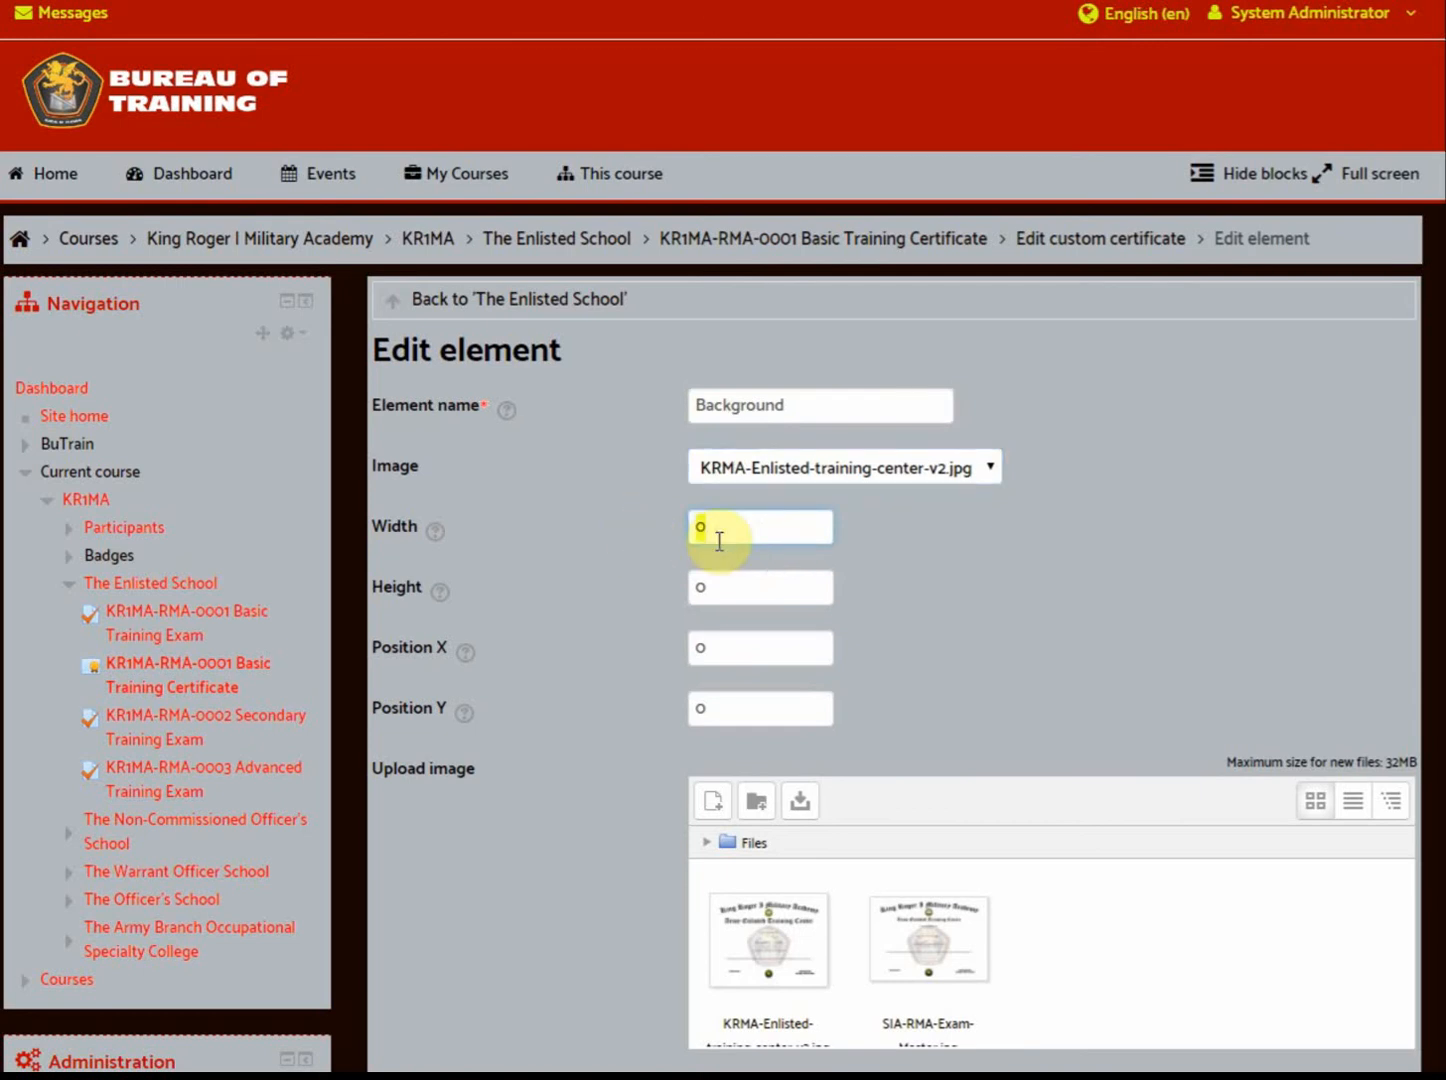
type("210")
left_click_drag(717, 584, 667, 600)
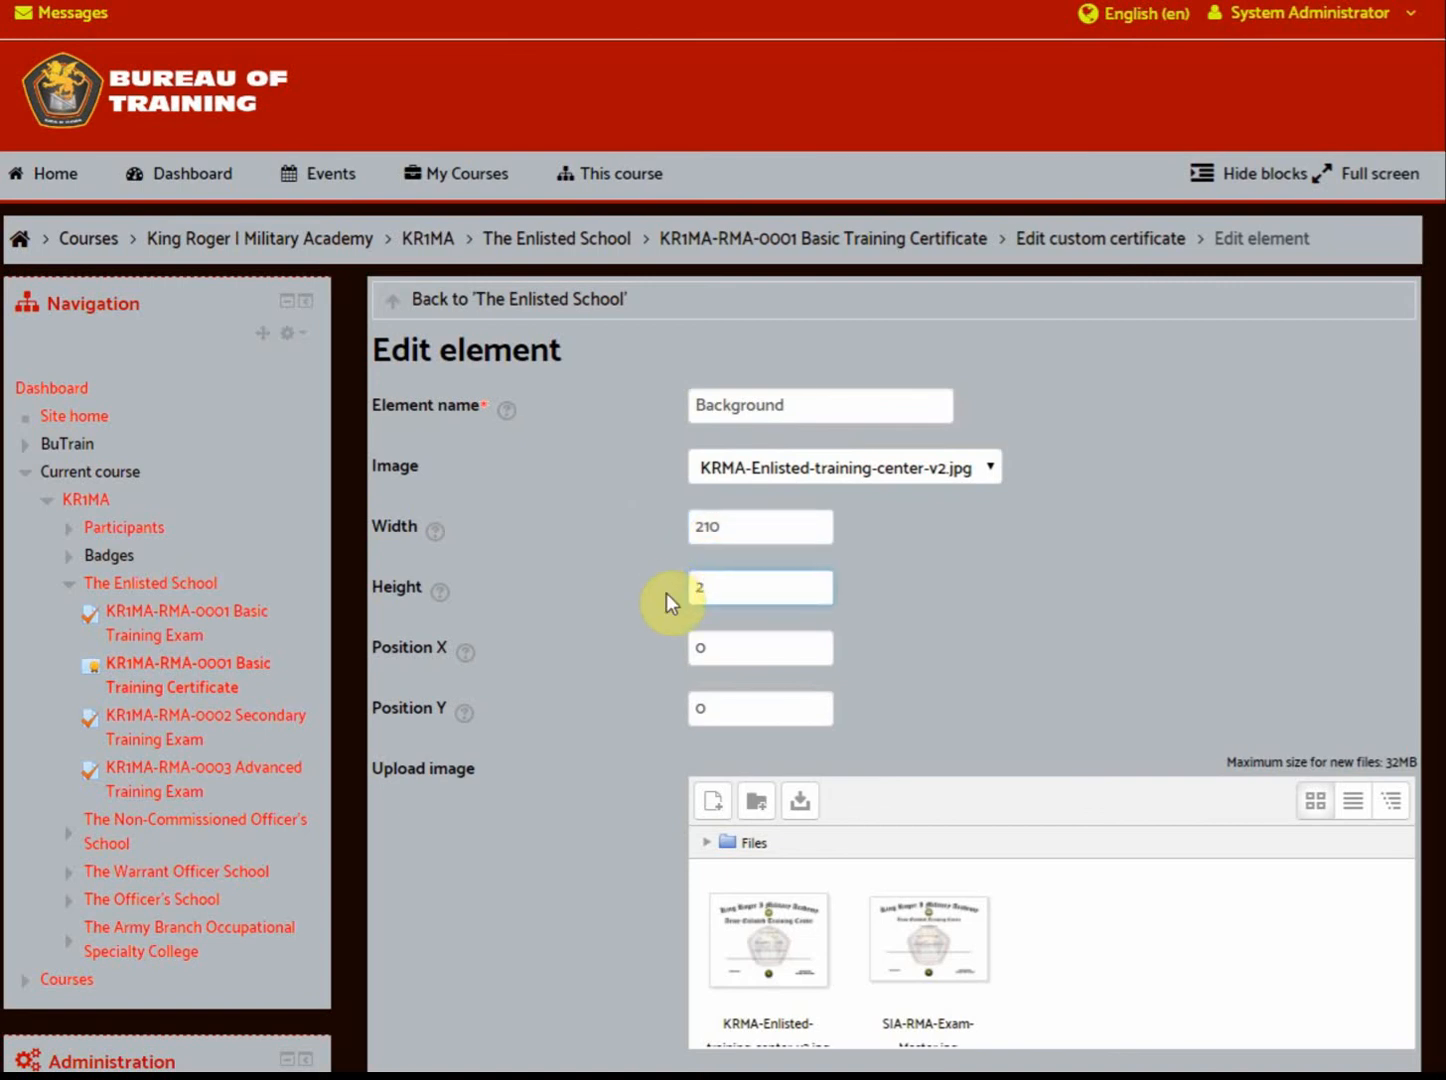
type("144")
left_click(667, 594)
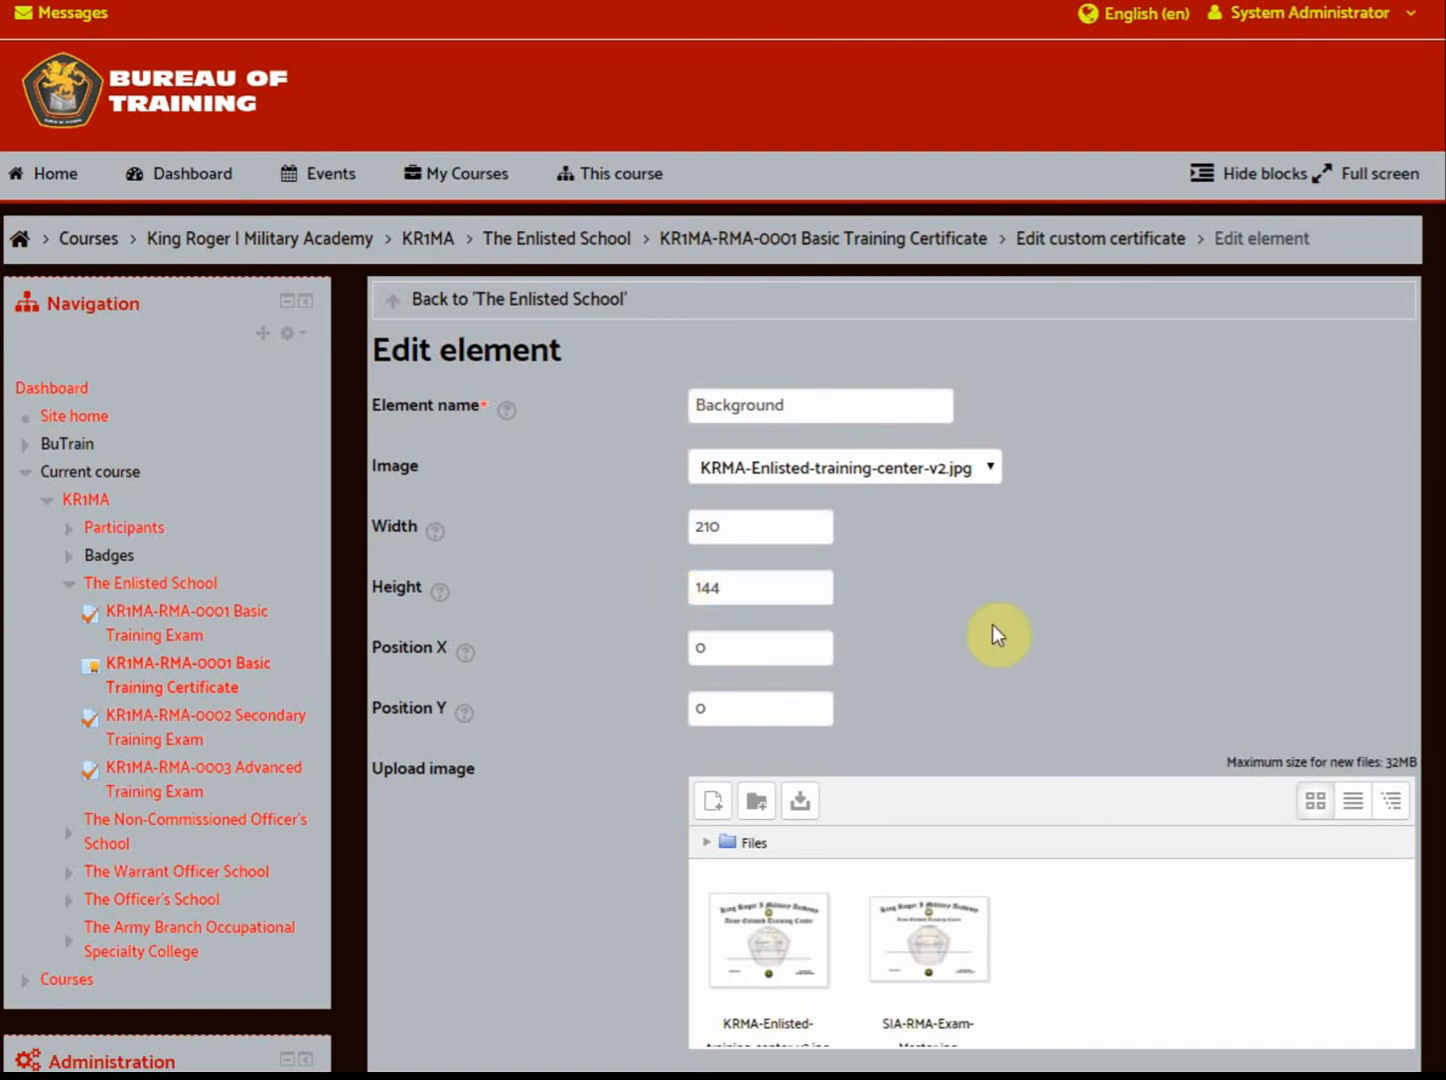
scroll(991, 624, "down", 2)
left_click(780, 889)
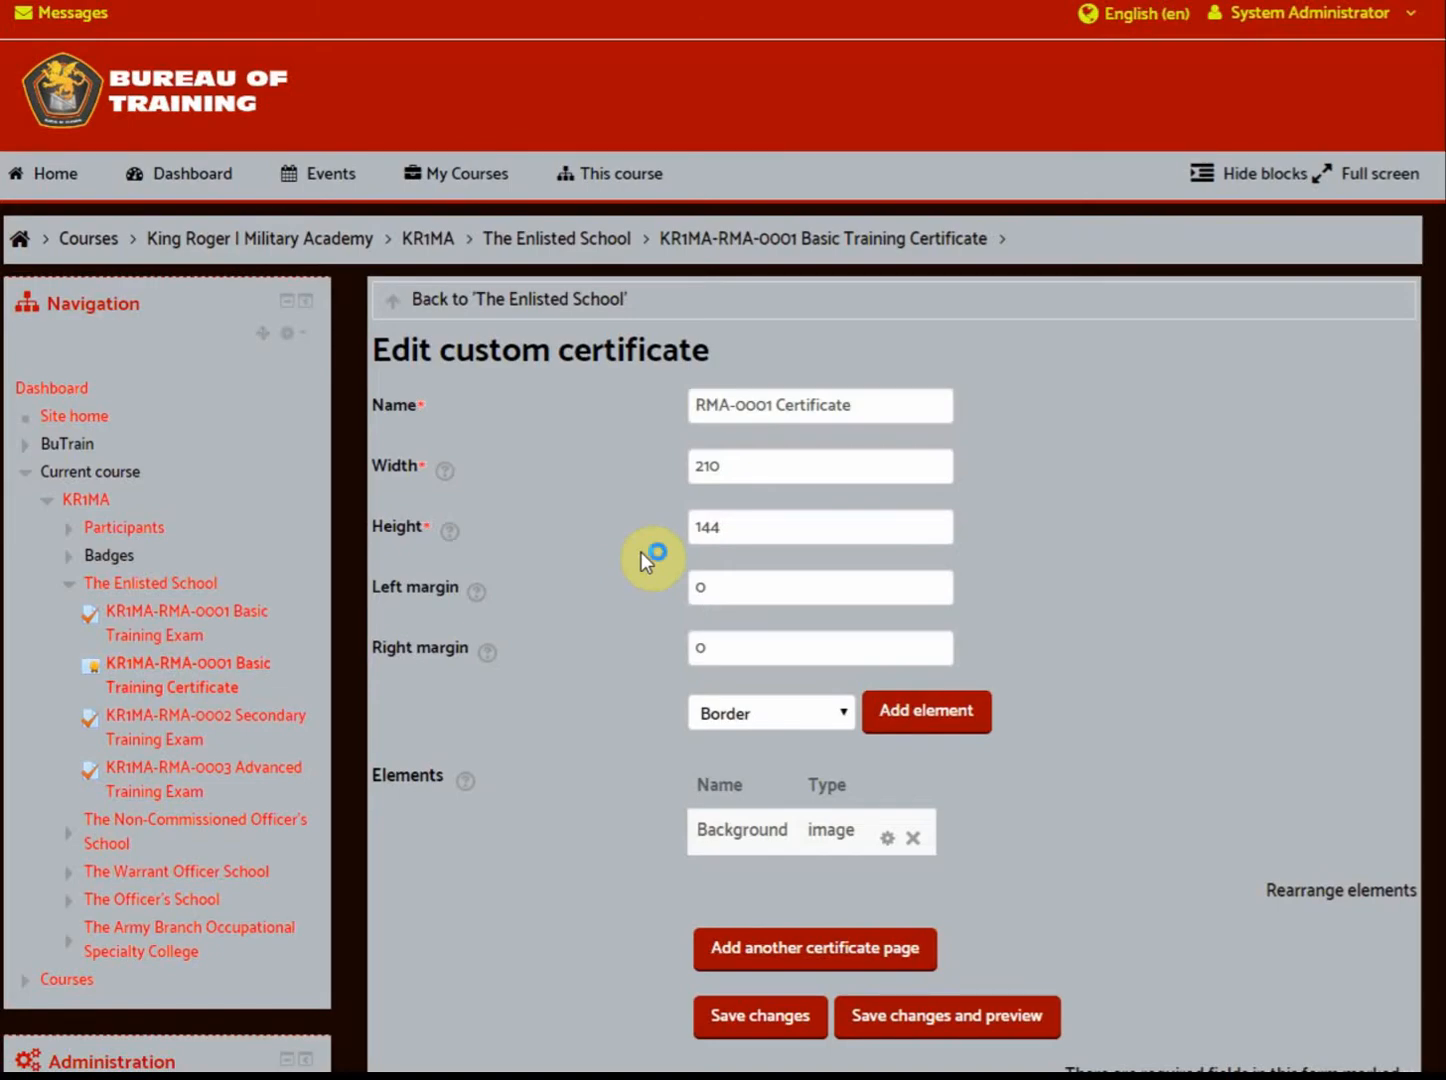
Check the background's placement in the element rearranging view and preview the certificate as a PDF
scroll(640, 552, "down", 2)
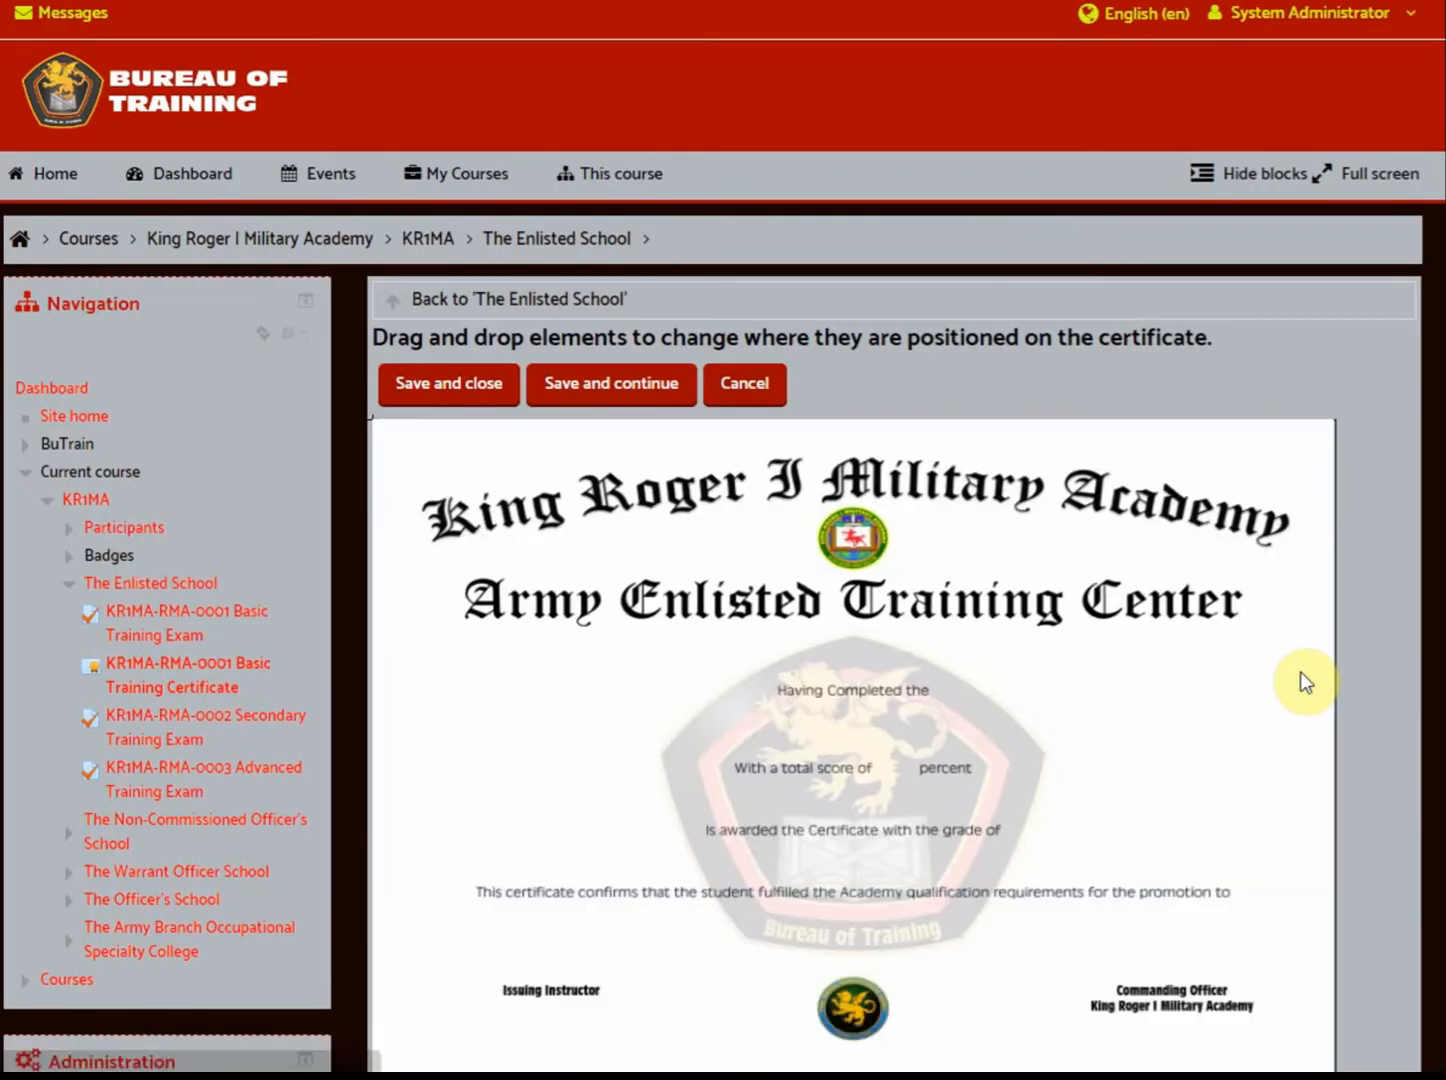
scroll(1301, 671, "down", 1)
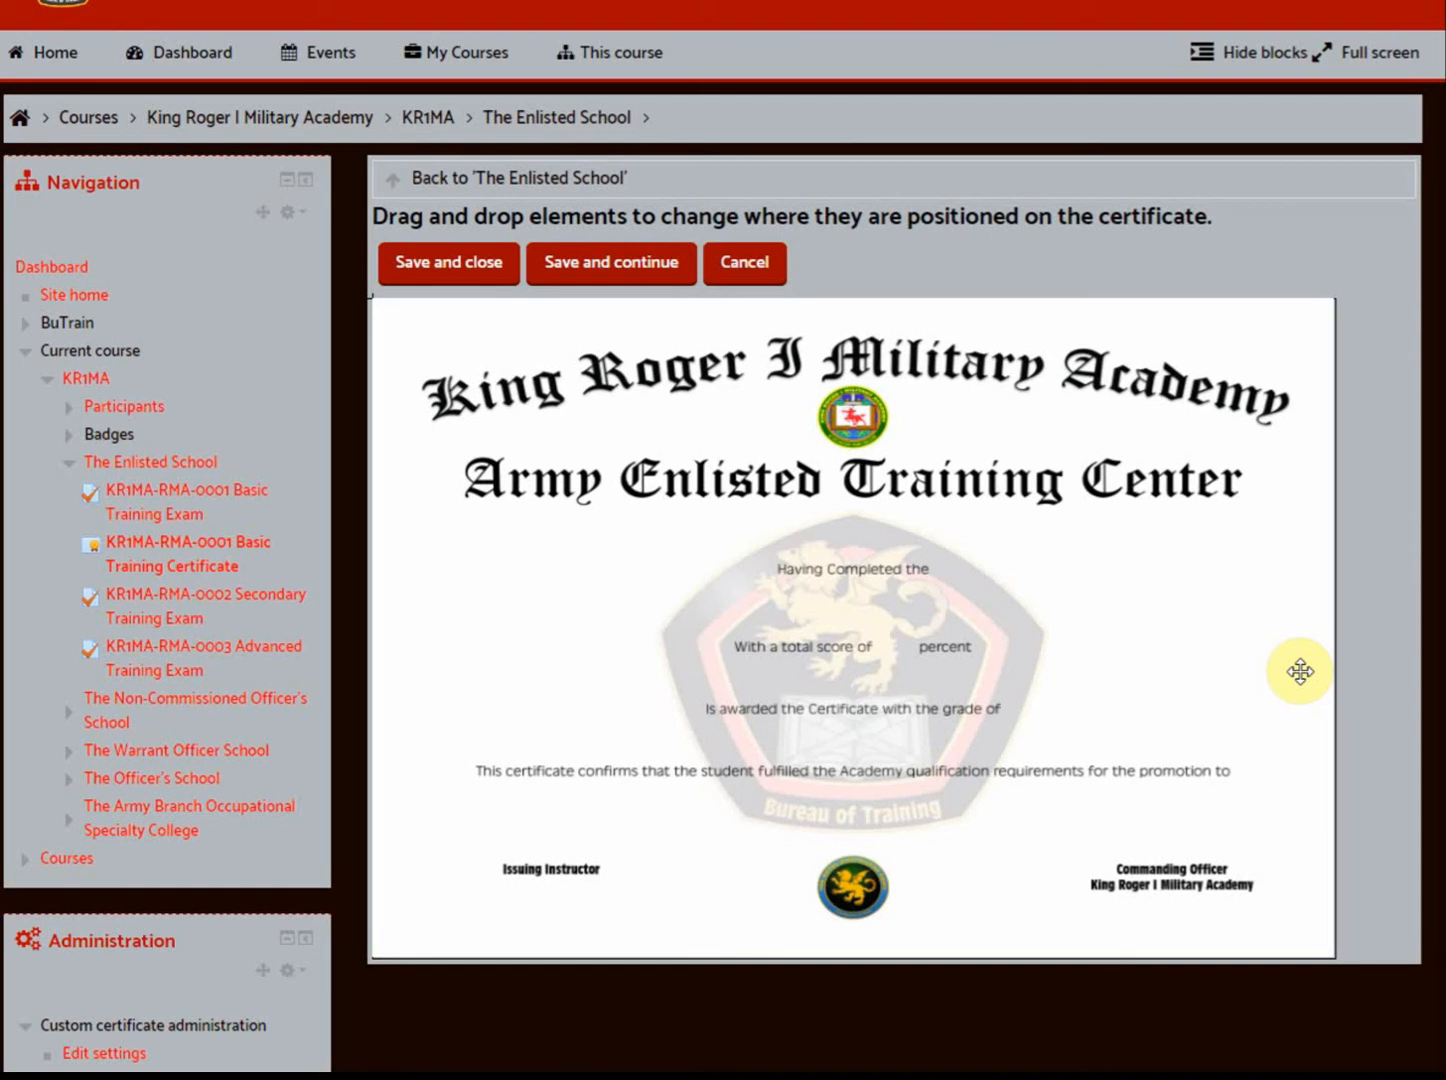
left_click(462, 259)
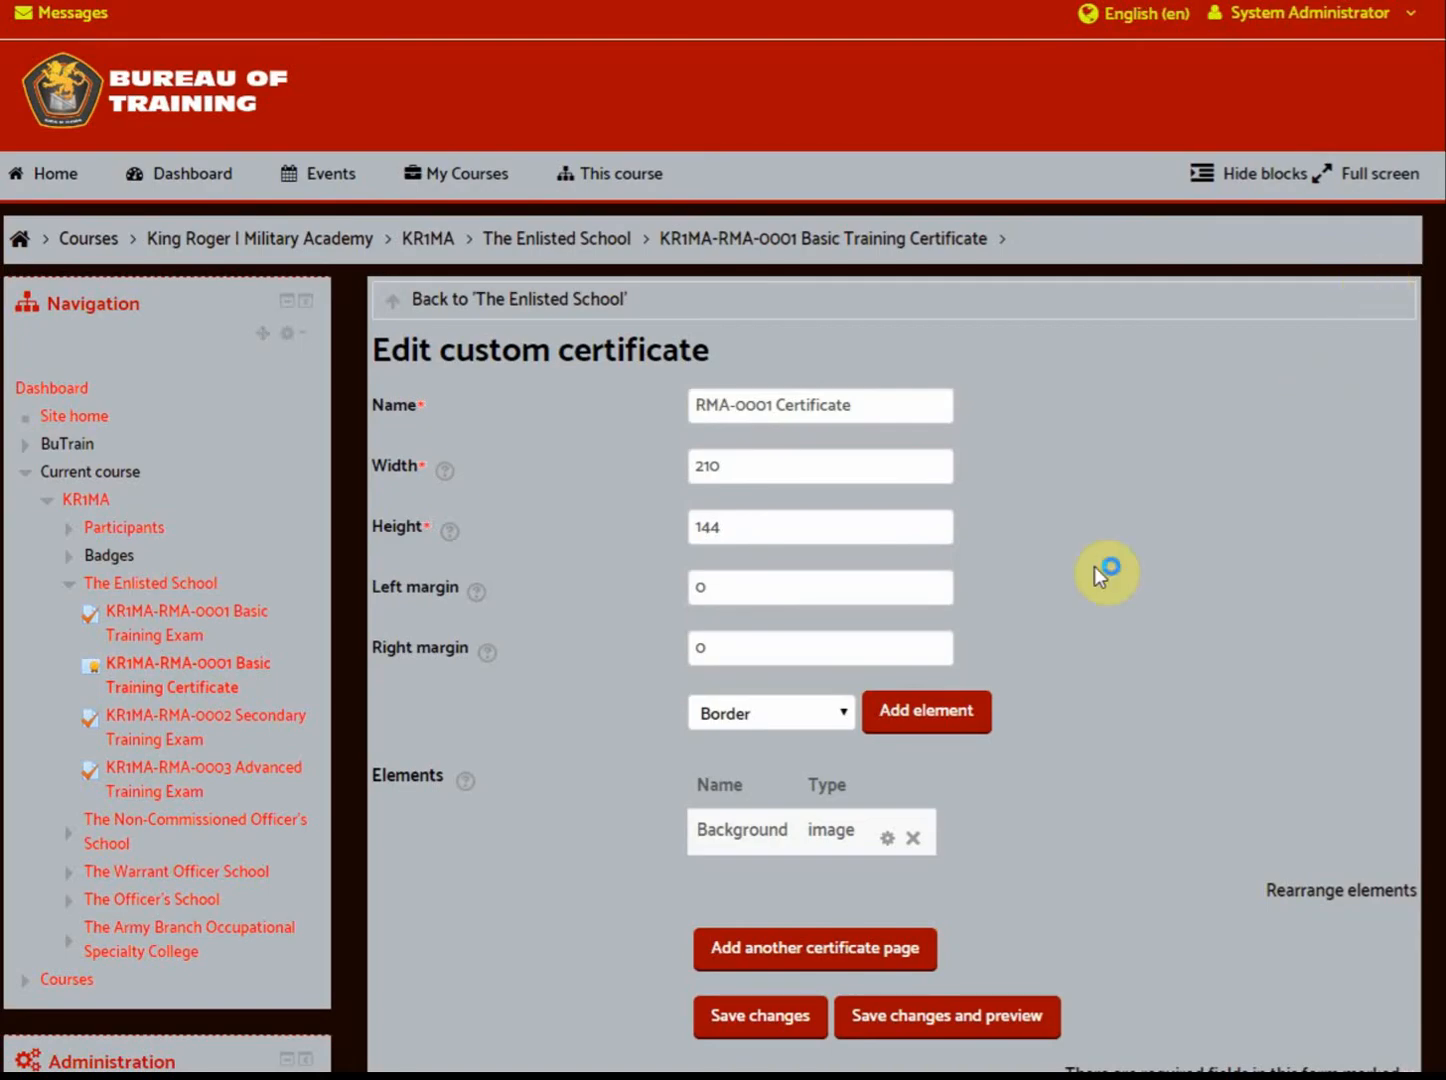
left_click(954, 1030)
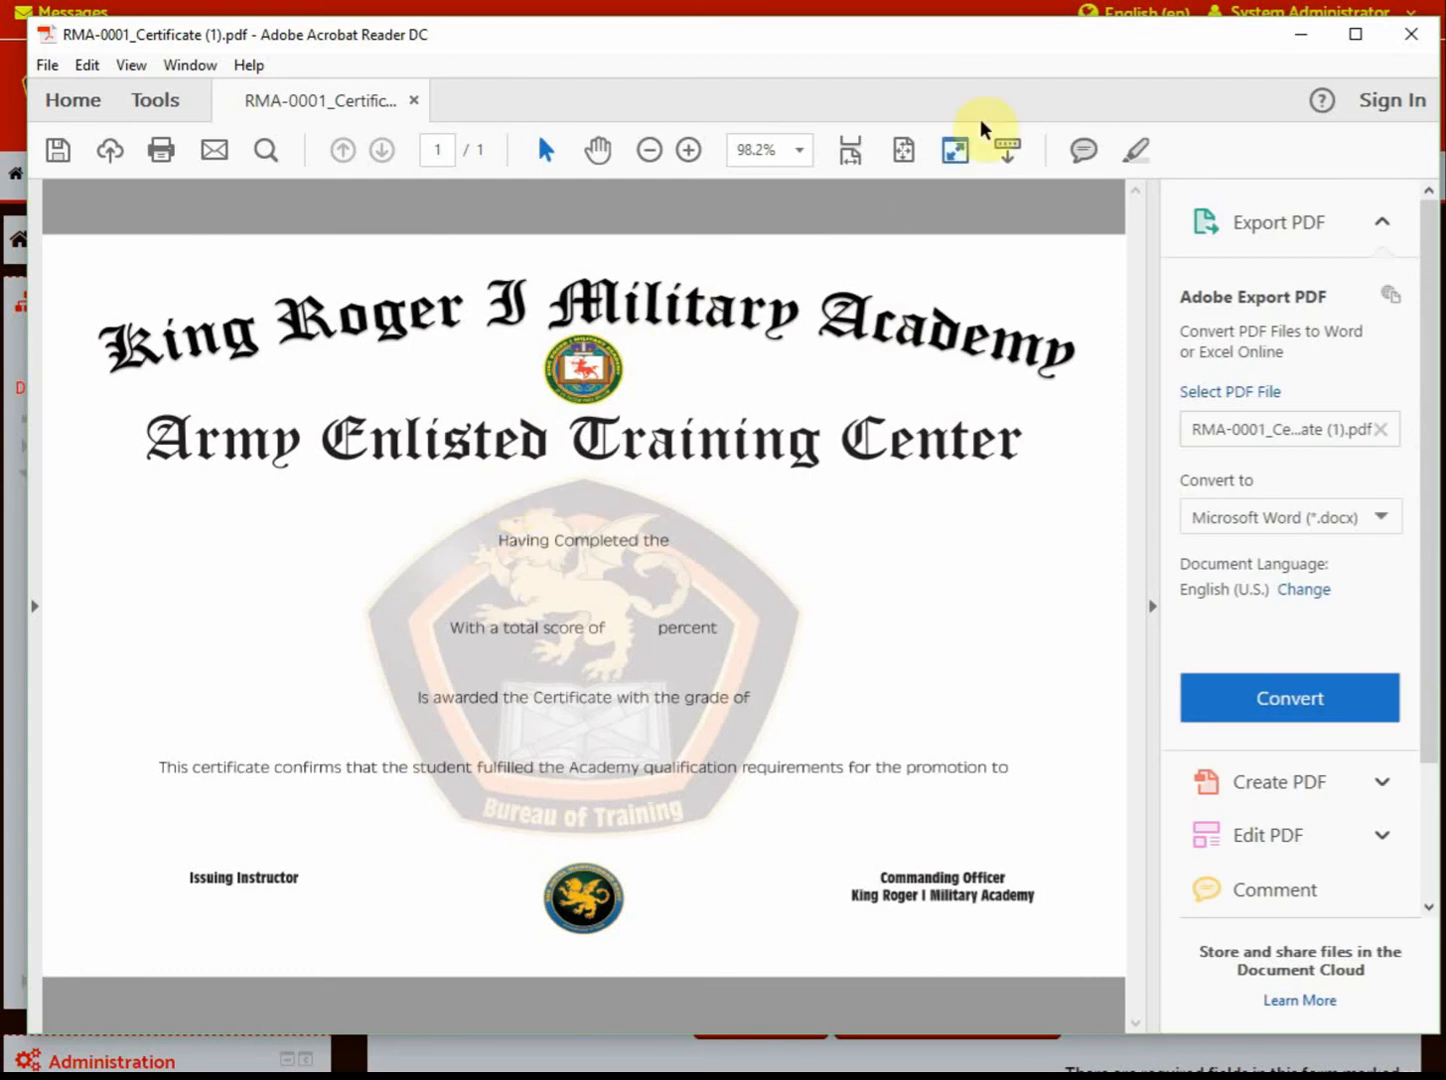
left_click(1412, 39)
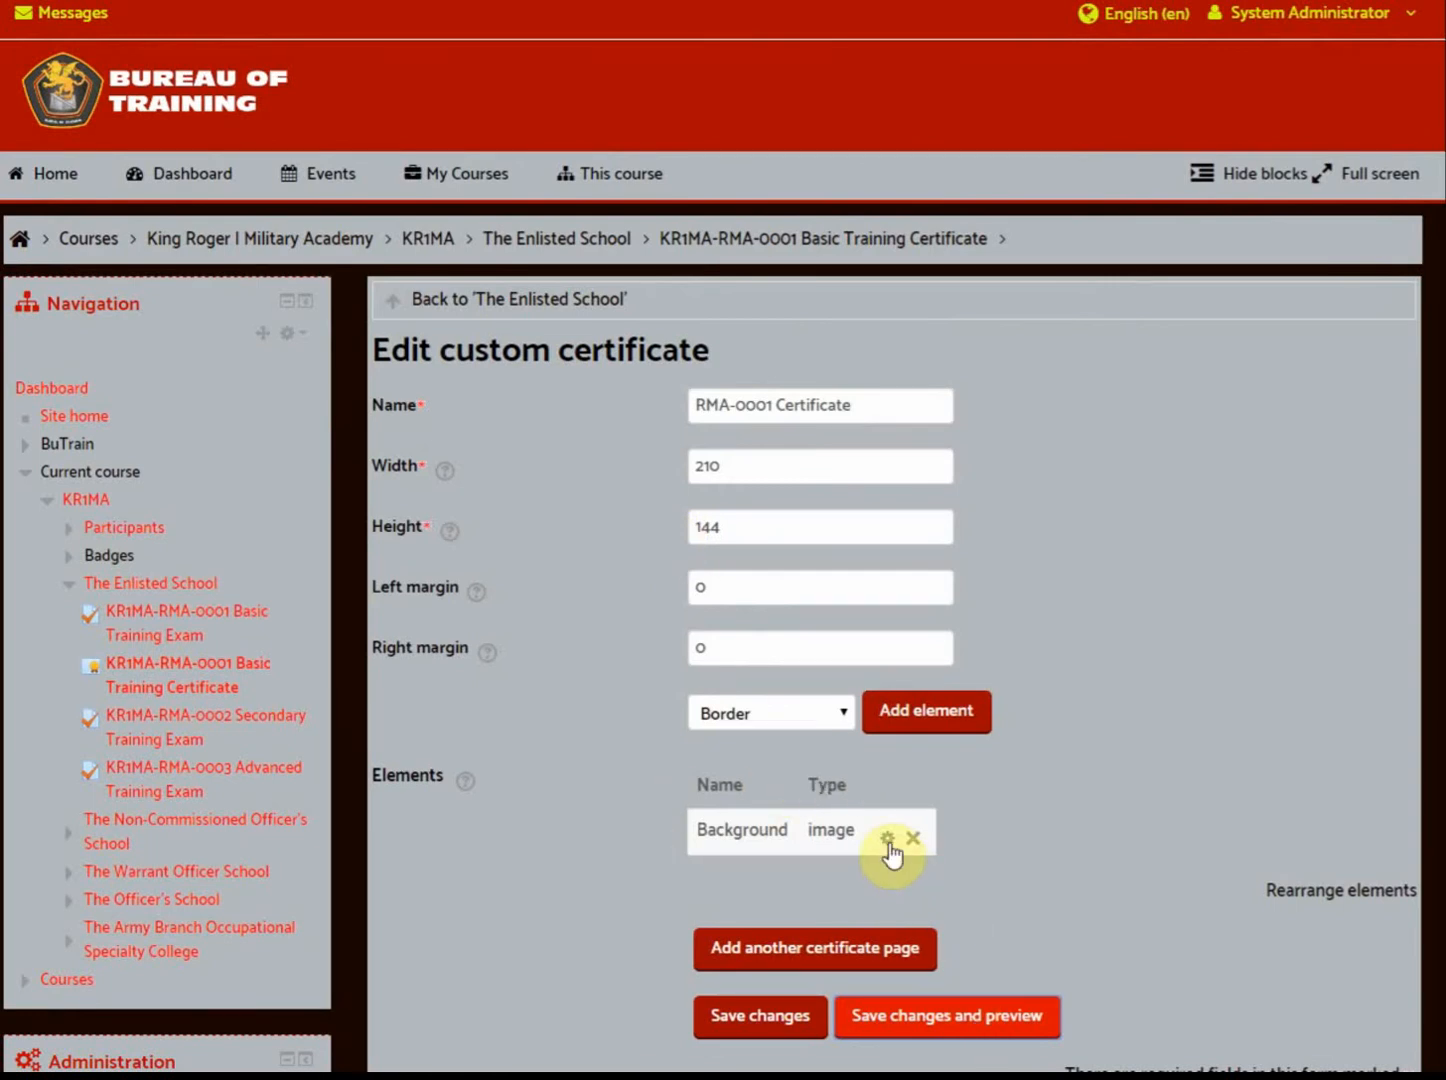
Add a Grade item name element called "Test Name" with Section 1 : KR1MA-RMA-0001 Basic Training Exam as its grade item
left_click(845, 715)
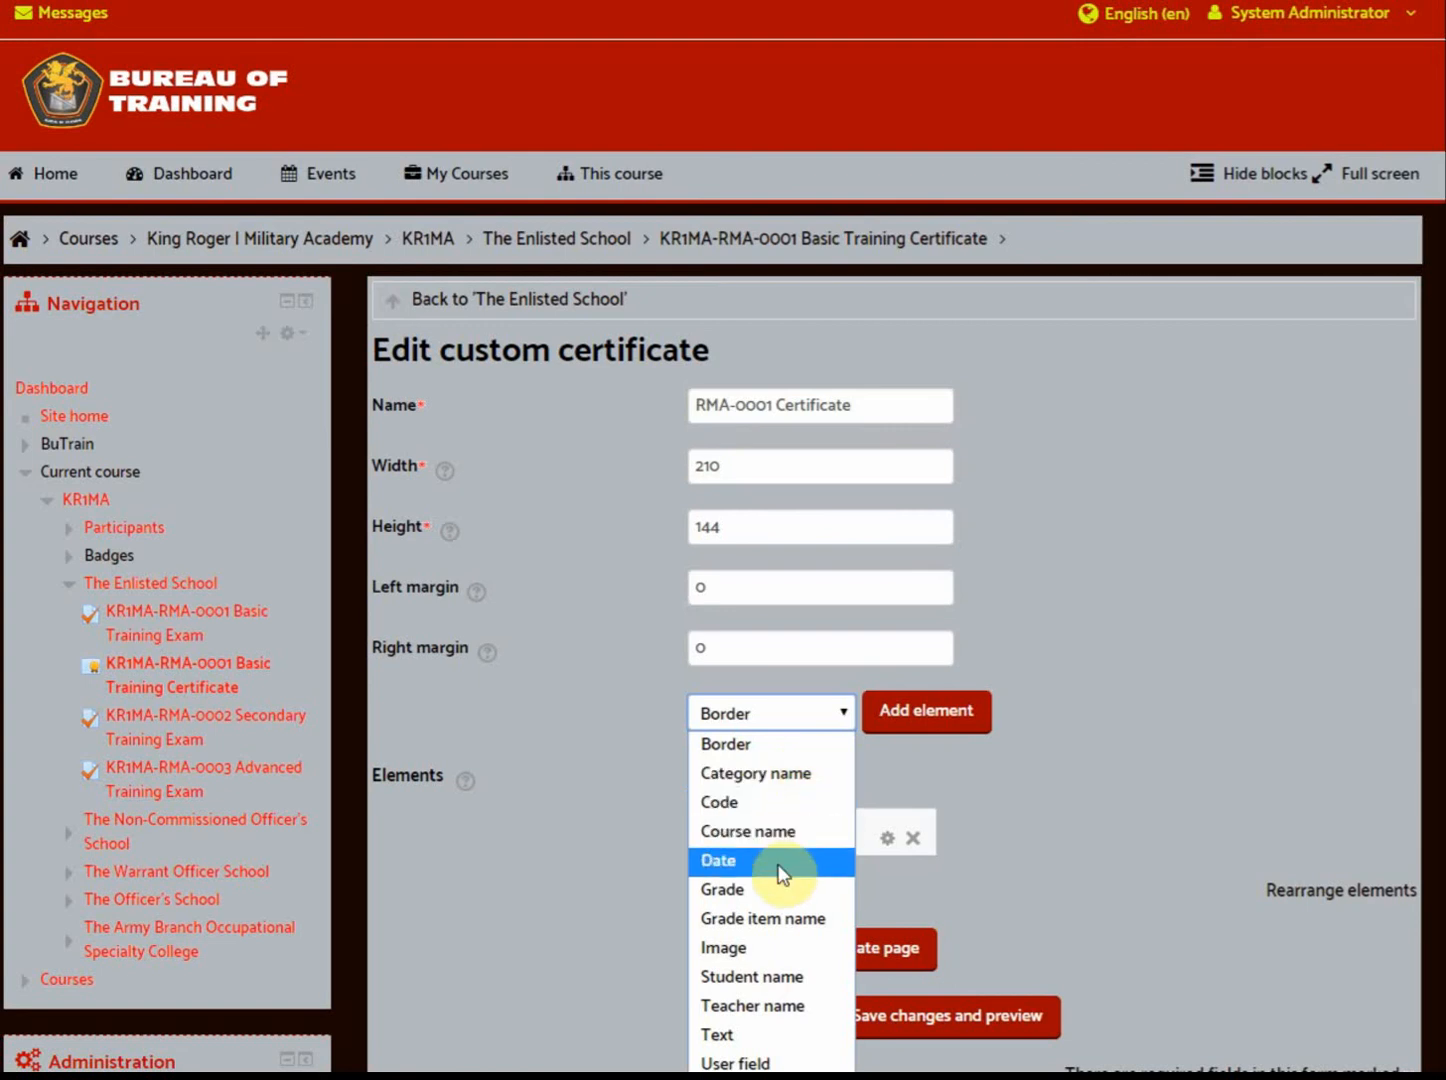
left_click(773, 921)
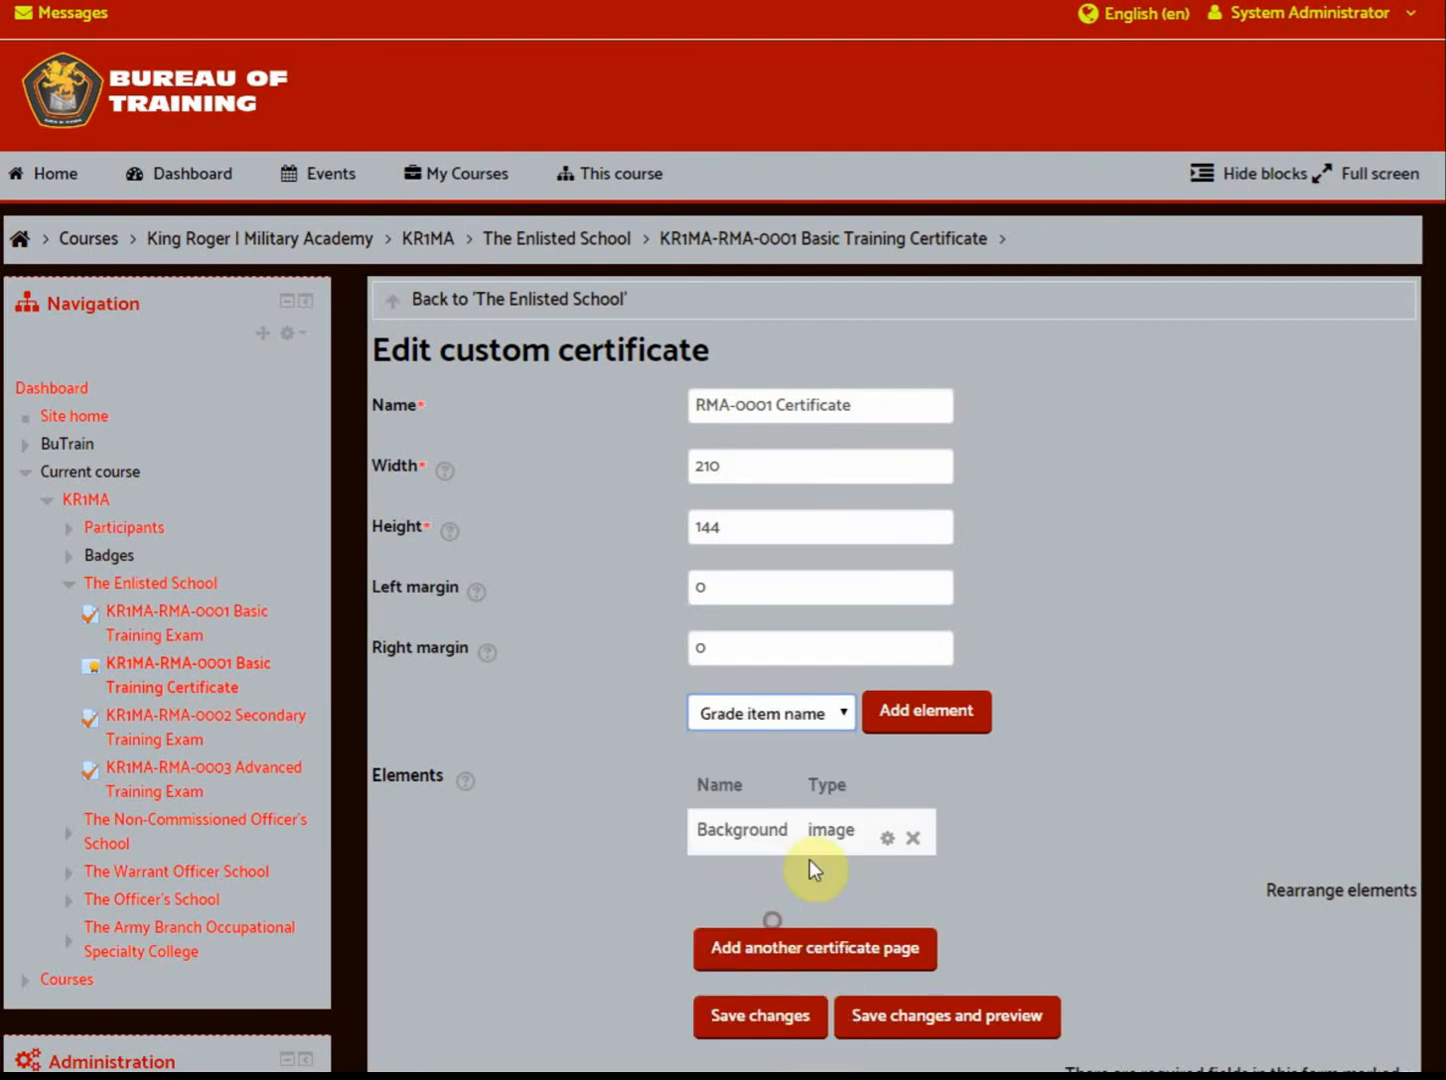
left_click(929, 728)
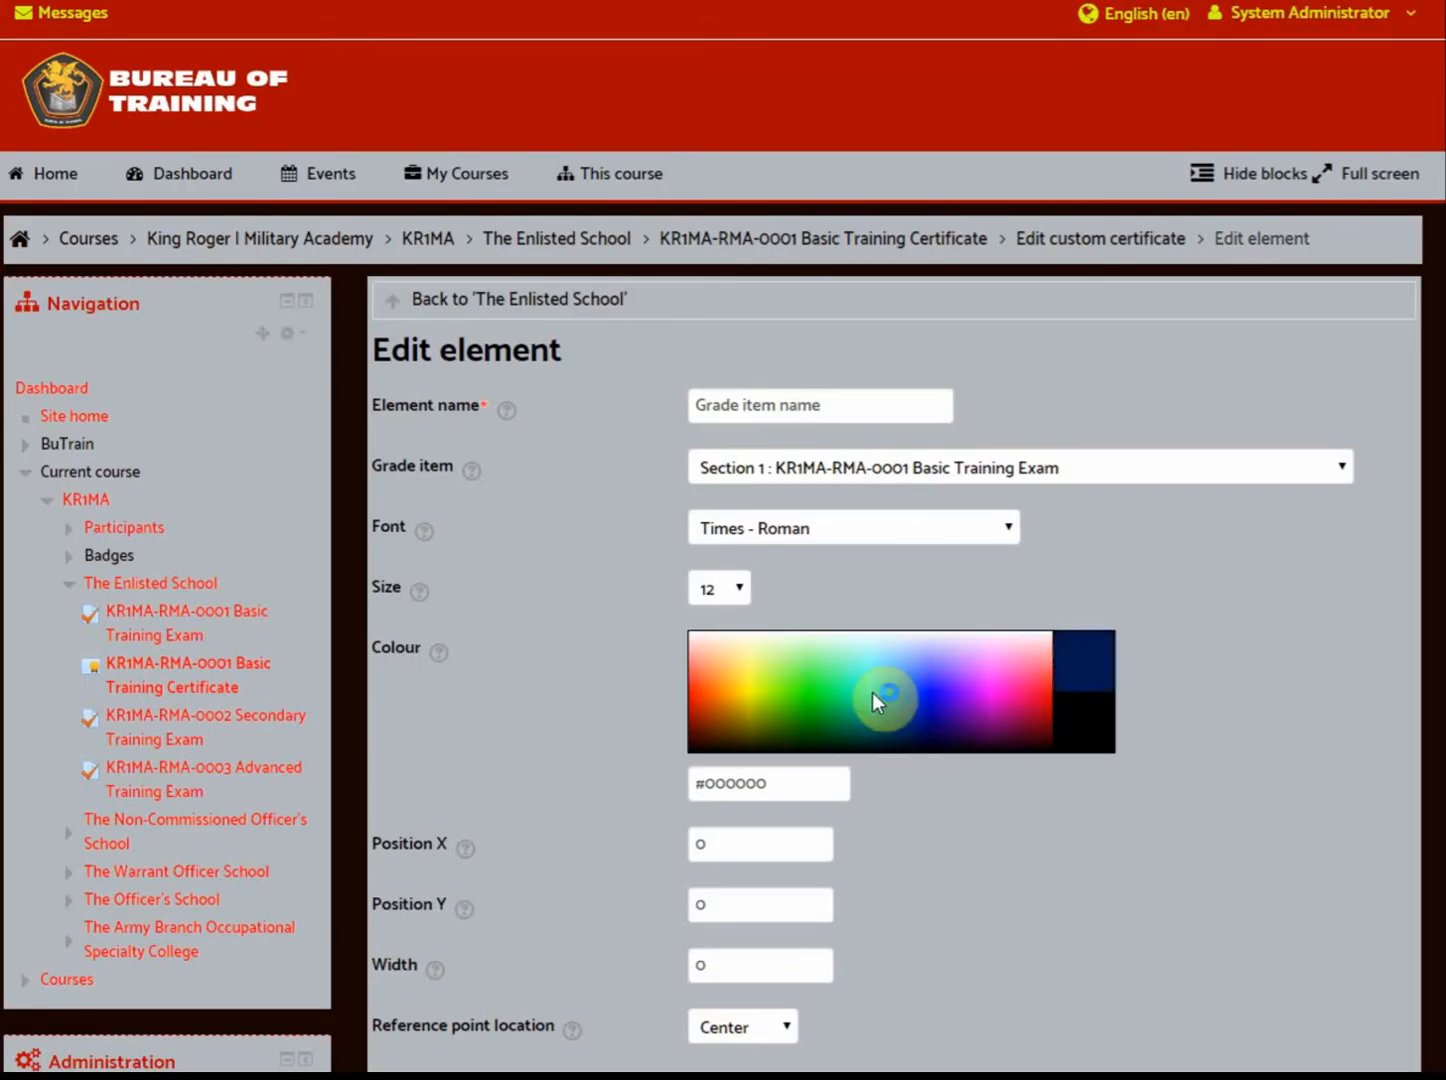
left_click_drag(846, 406, 675, 405)
type("T")
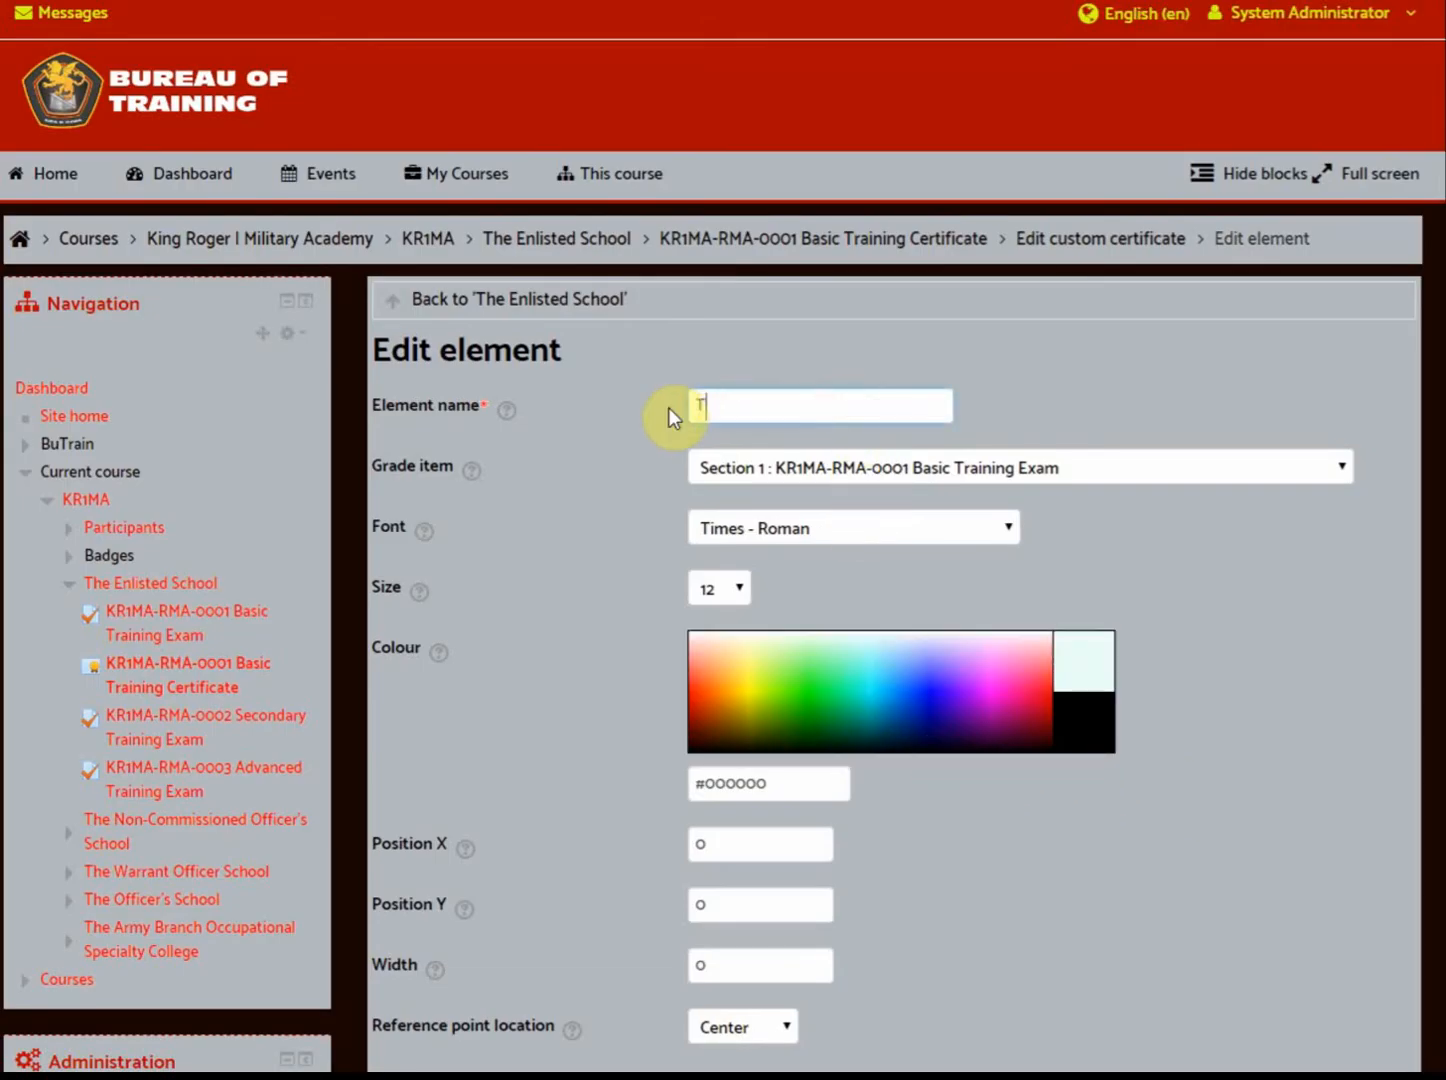
type("est Name")
left_click(1320, 470)
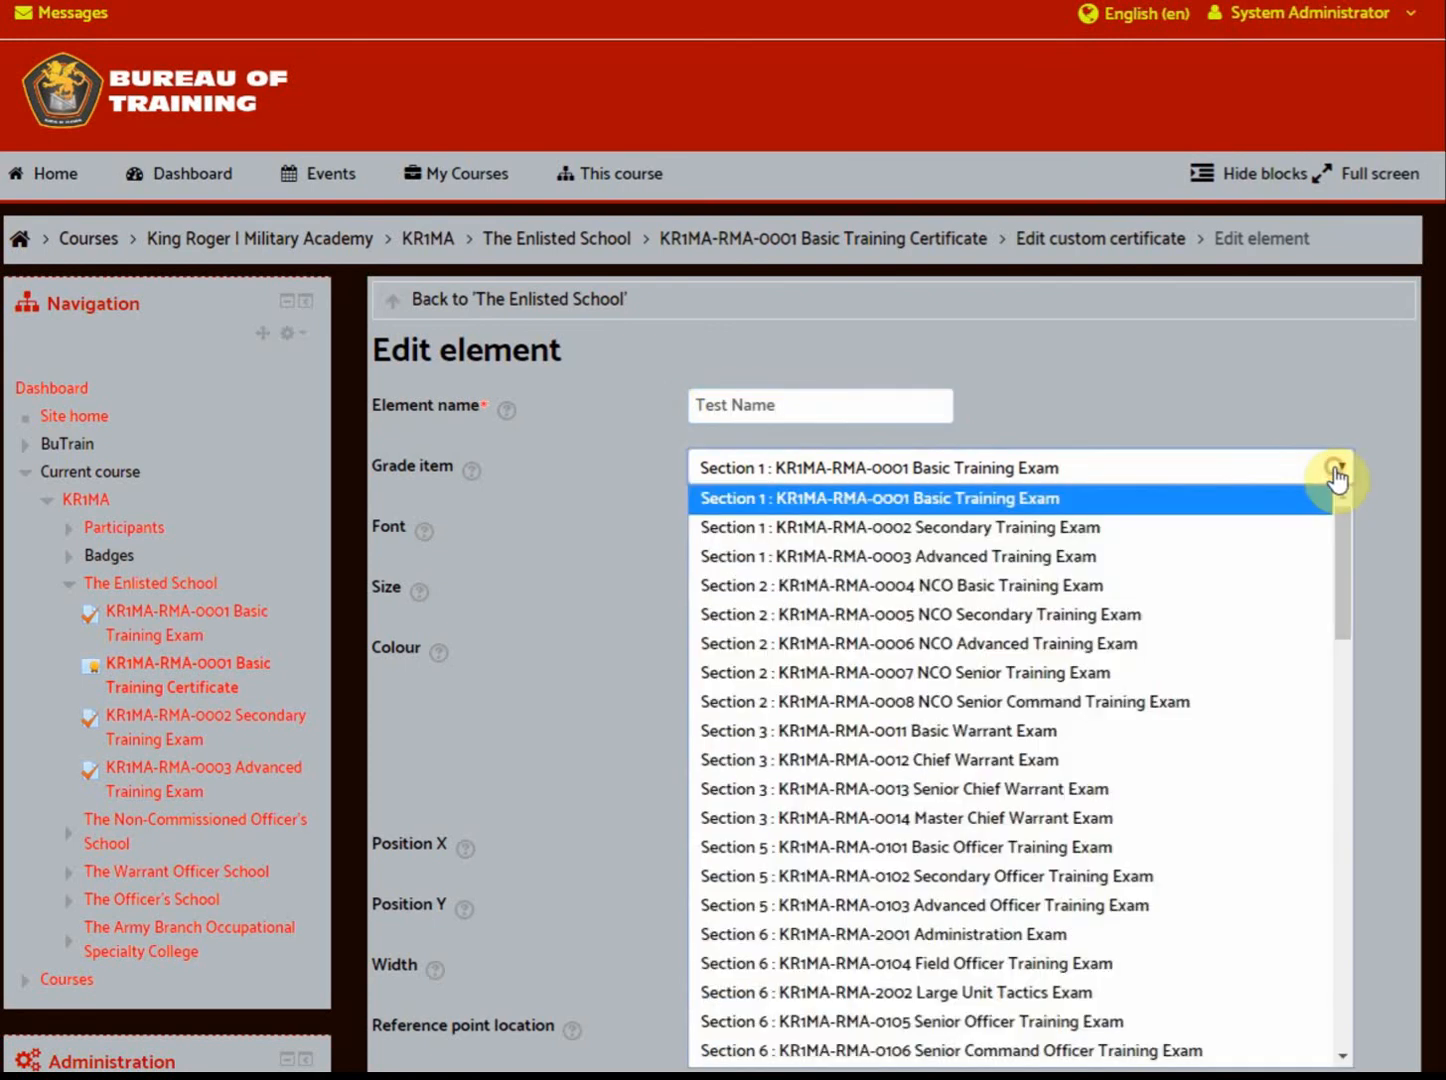
left_click_drag(1341, 520, 1303, 521)
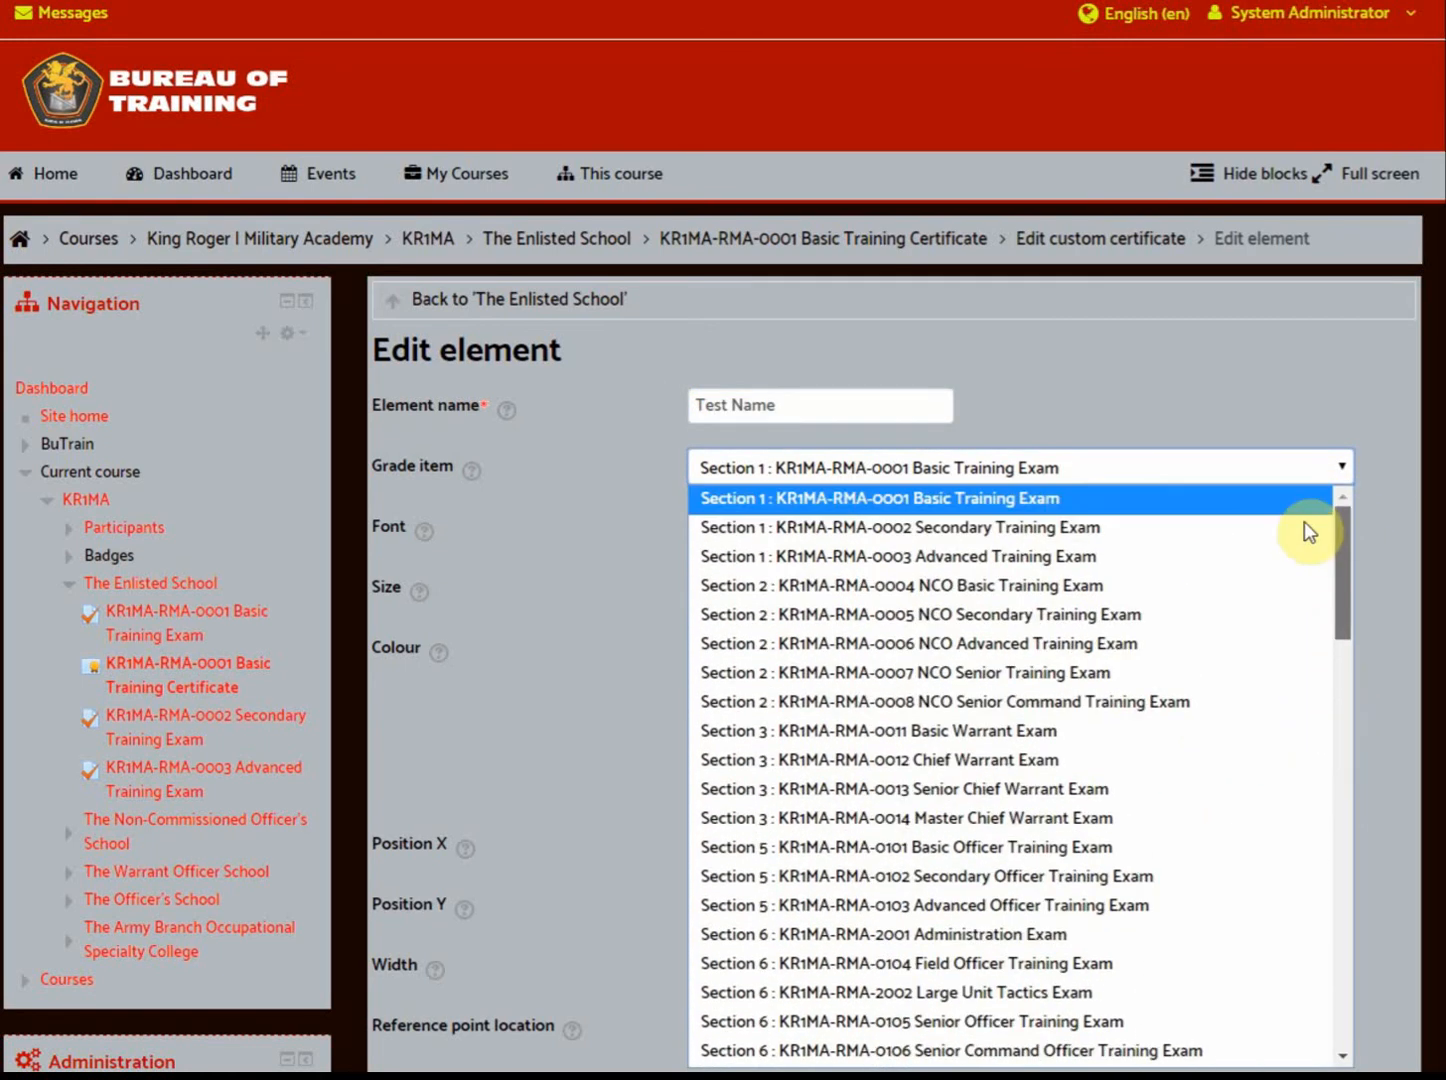
left_click(1070, 497)
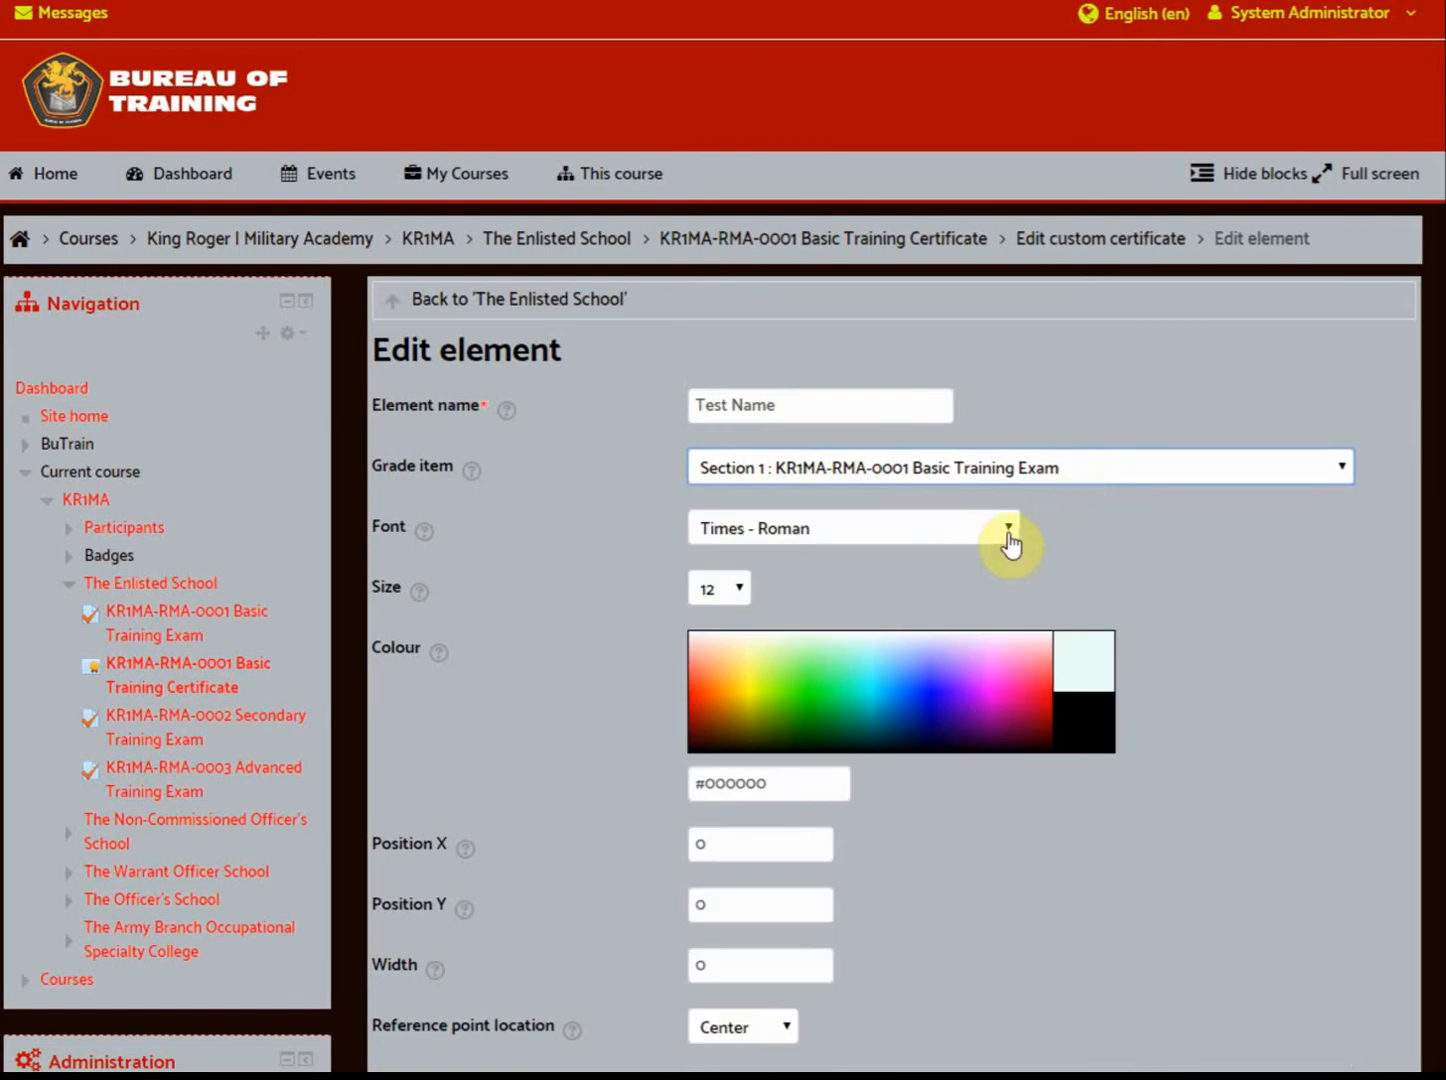
Format the Test Name element with the Incised901BT - Compact font, size 13 and red colour #EA0D00, and save it
left_click(1007, 530)
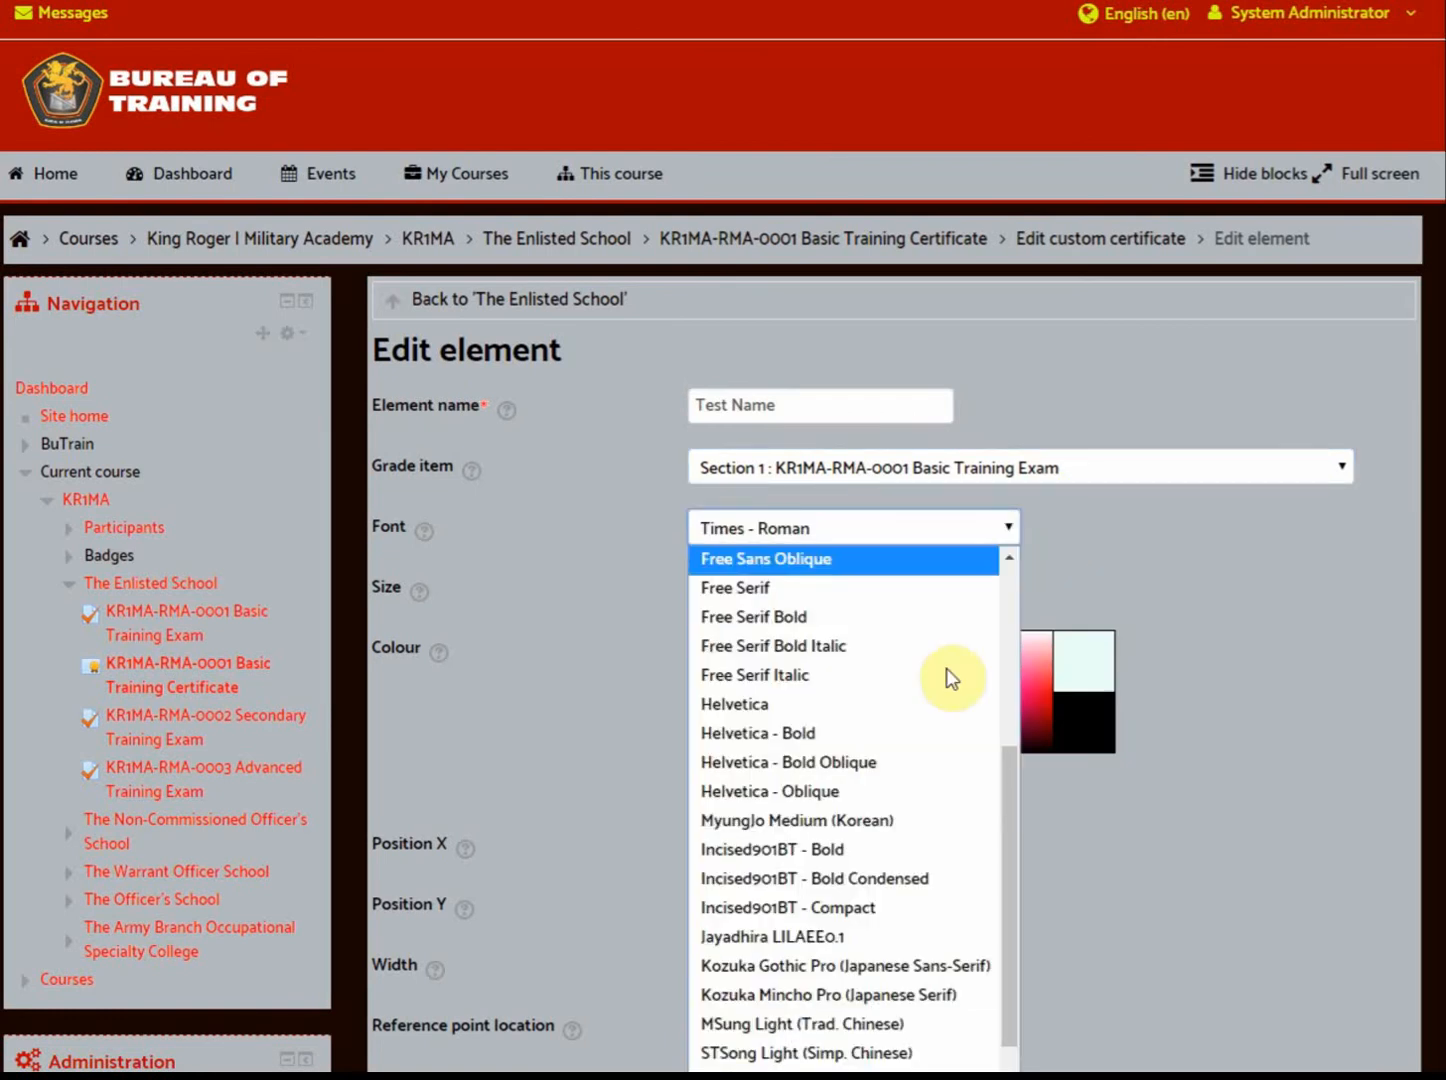
left_click(928, 911)
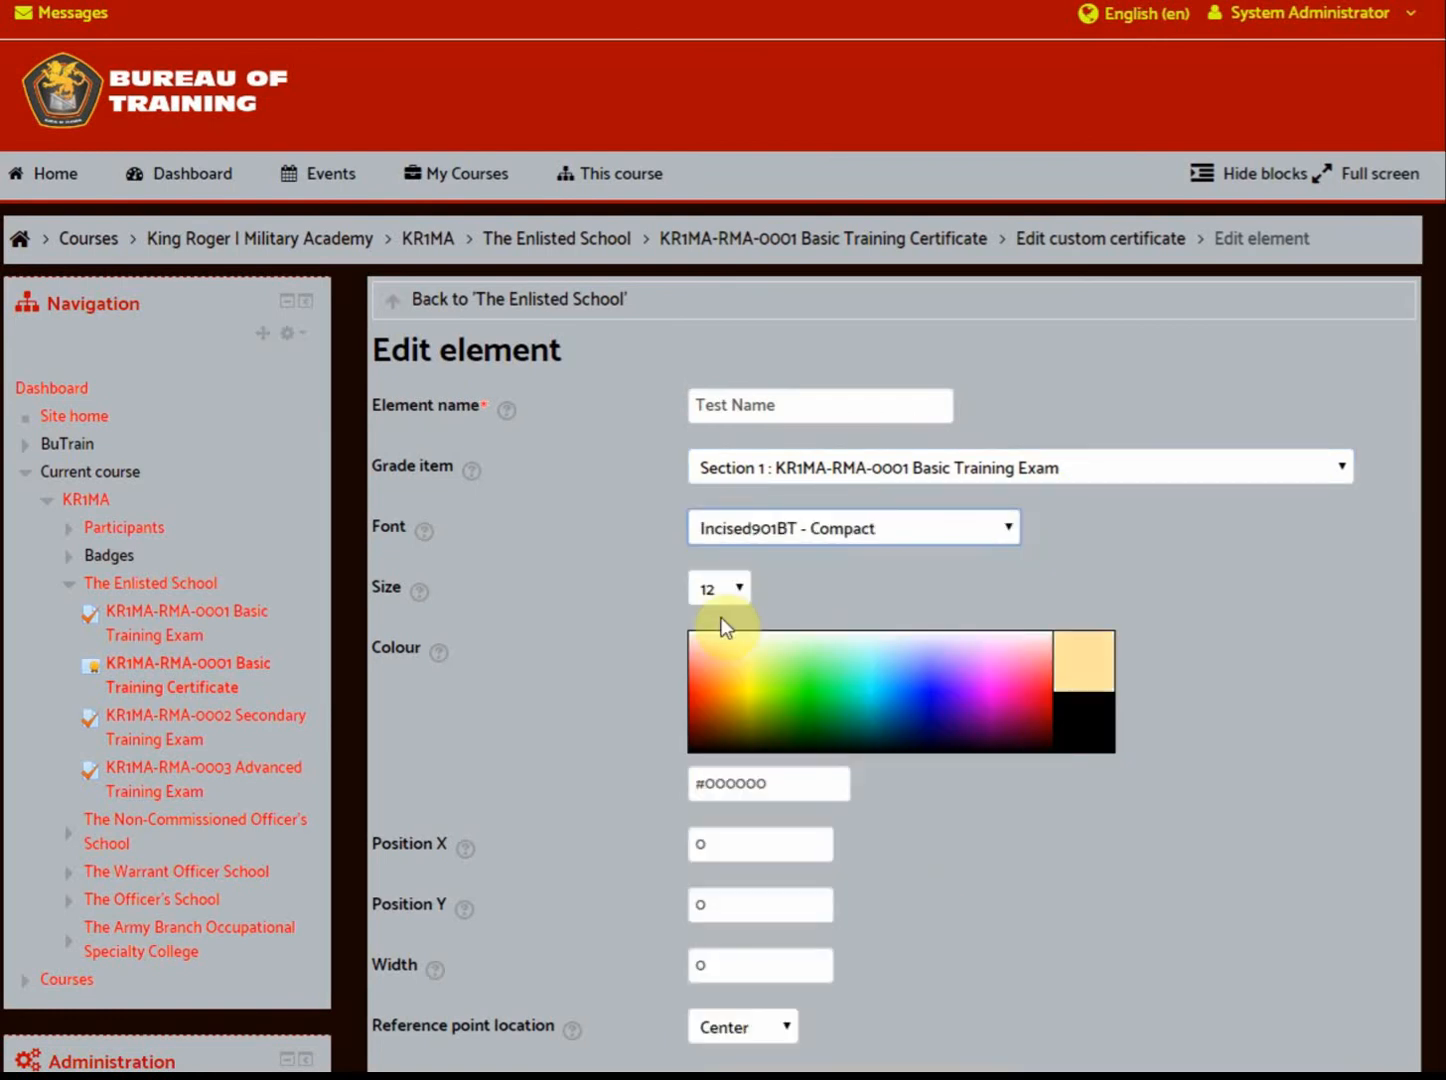
left_click(723, 590)
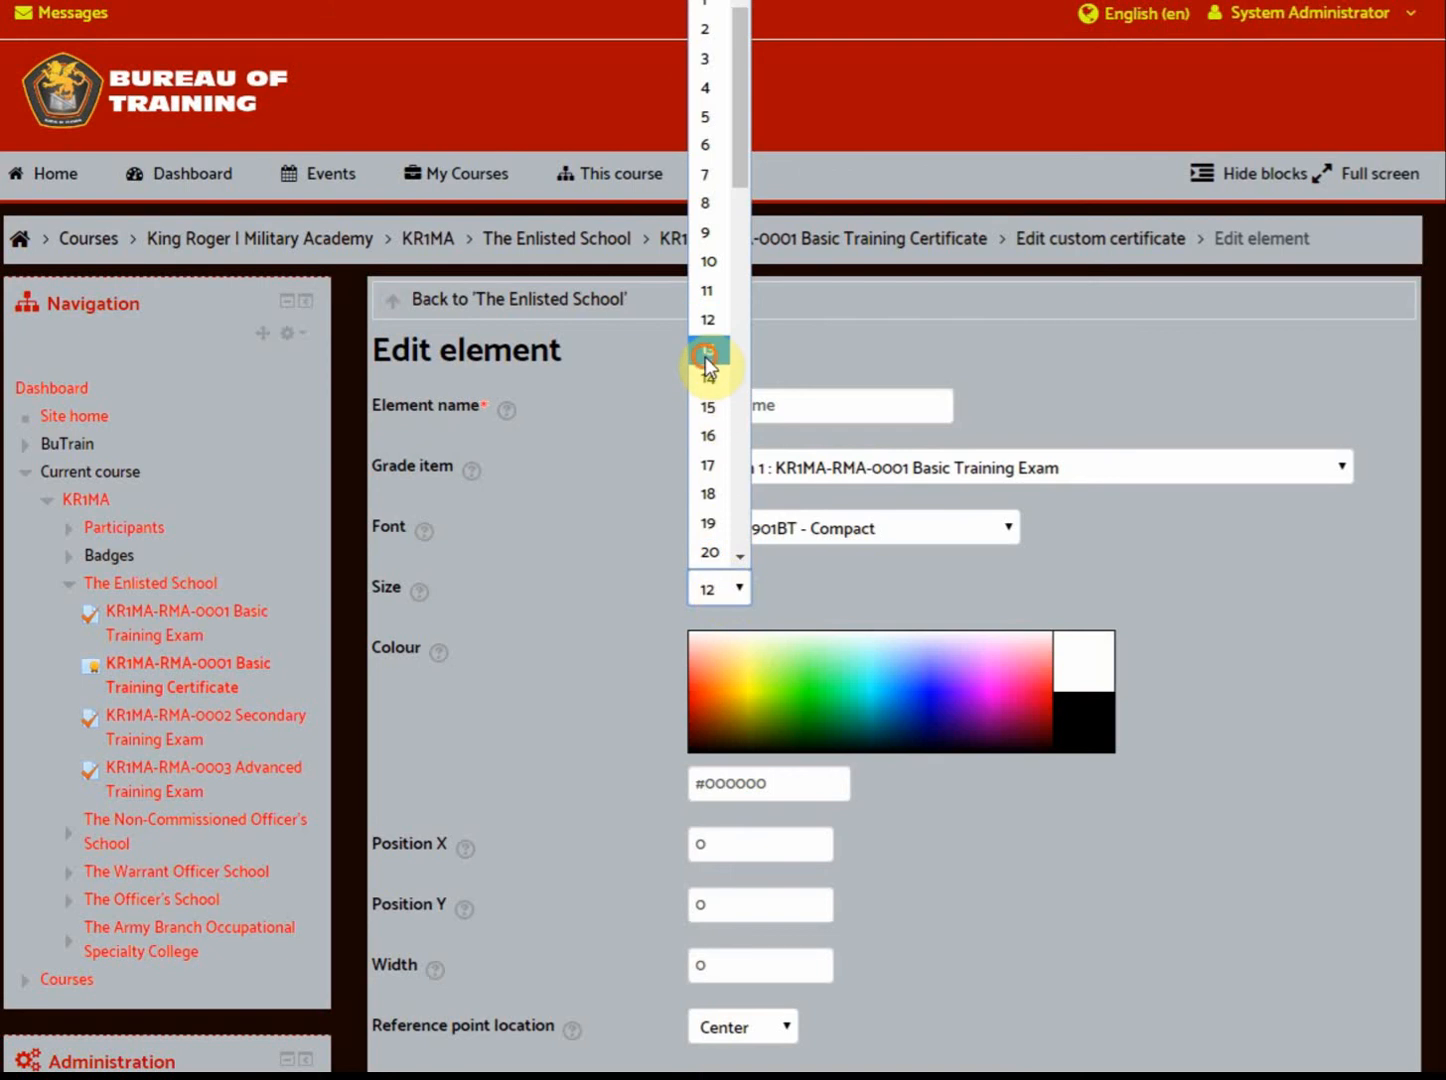
left_click(708, 351)
left_click(690, 696)
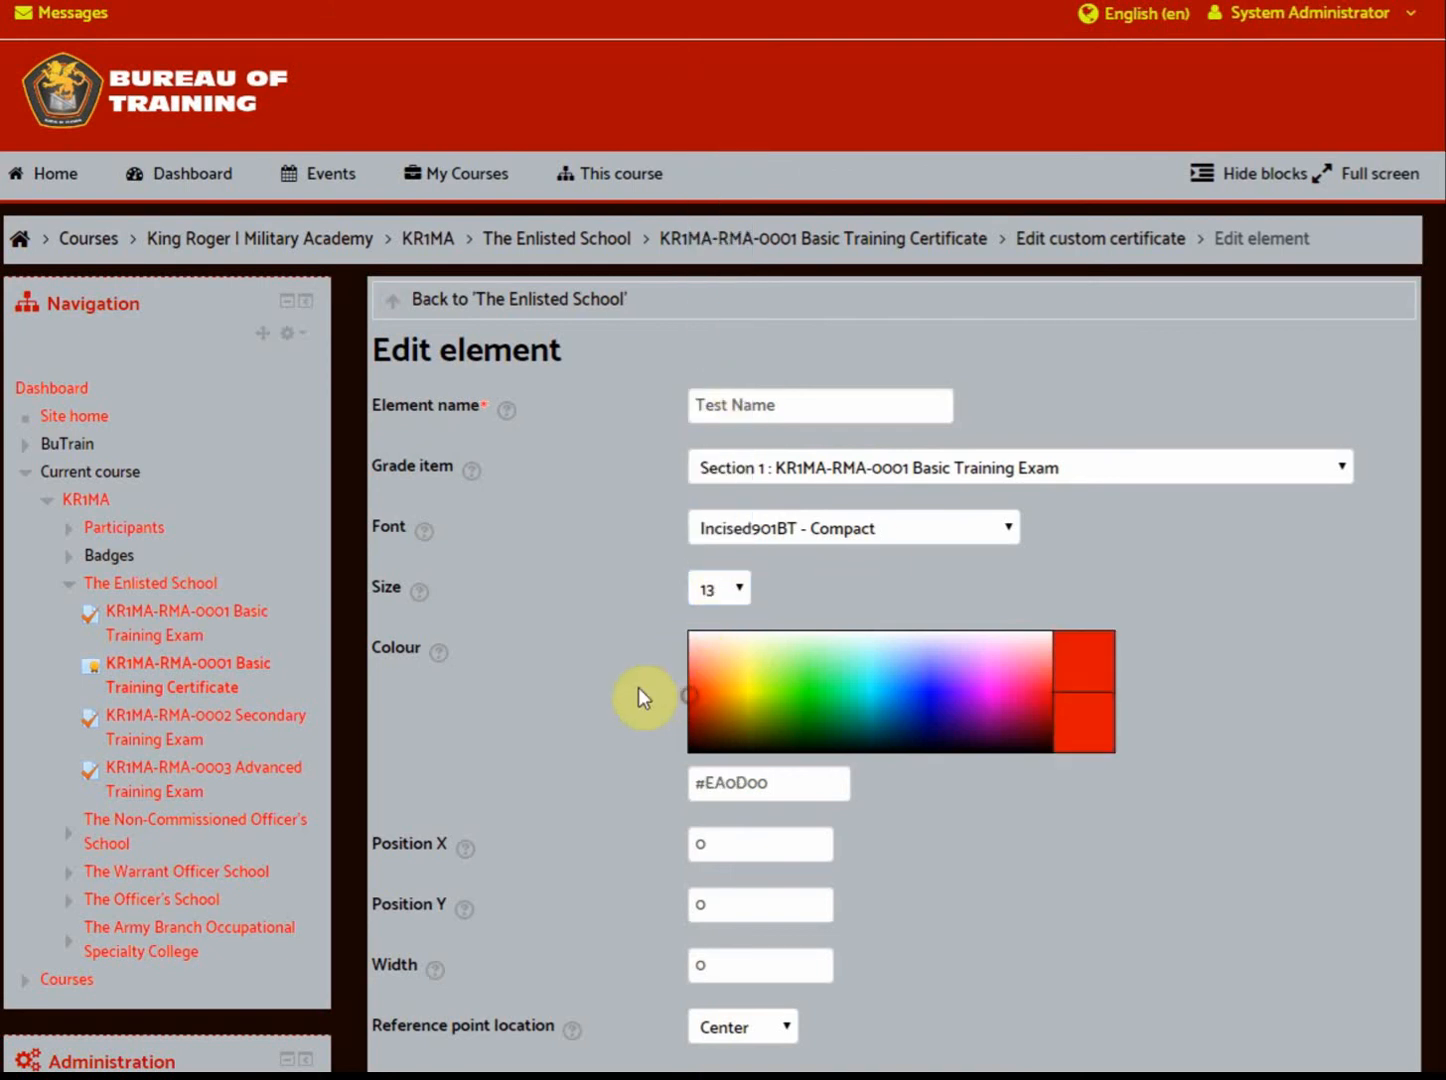
left_click_drag(739, 846, 651, 837)
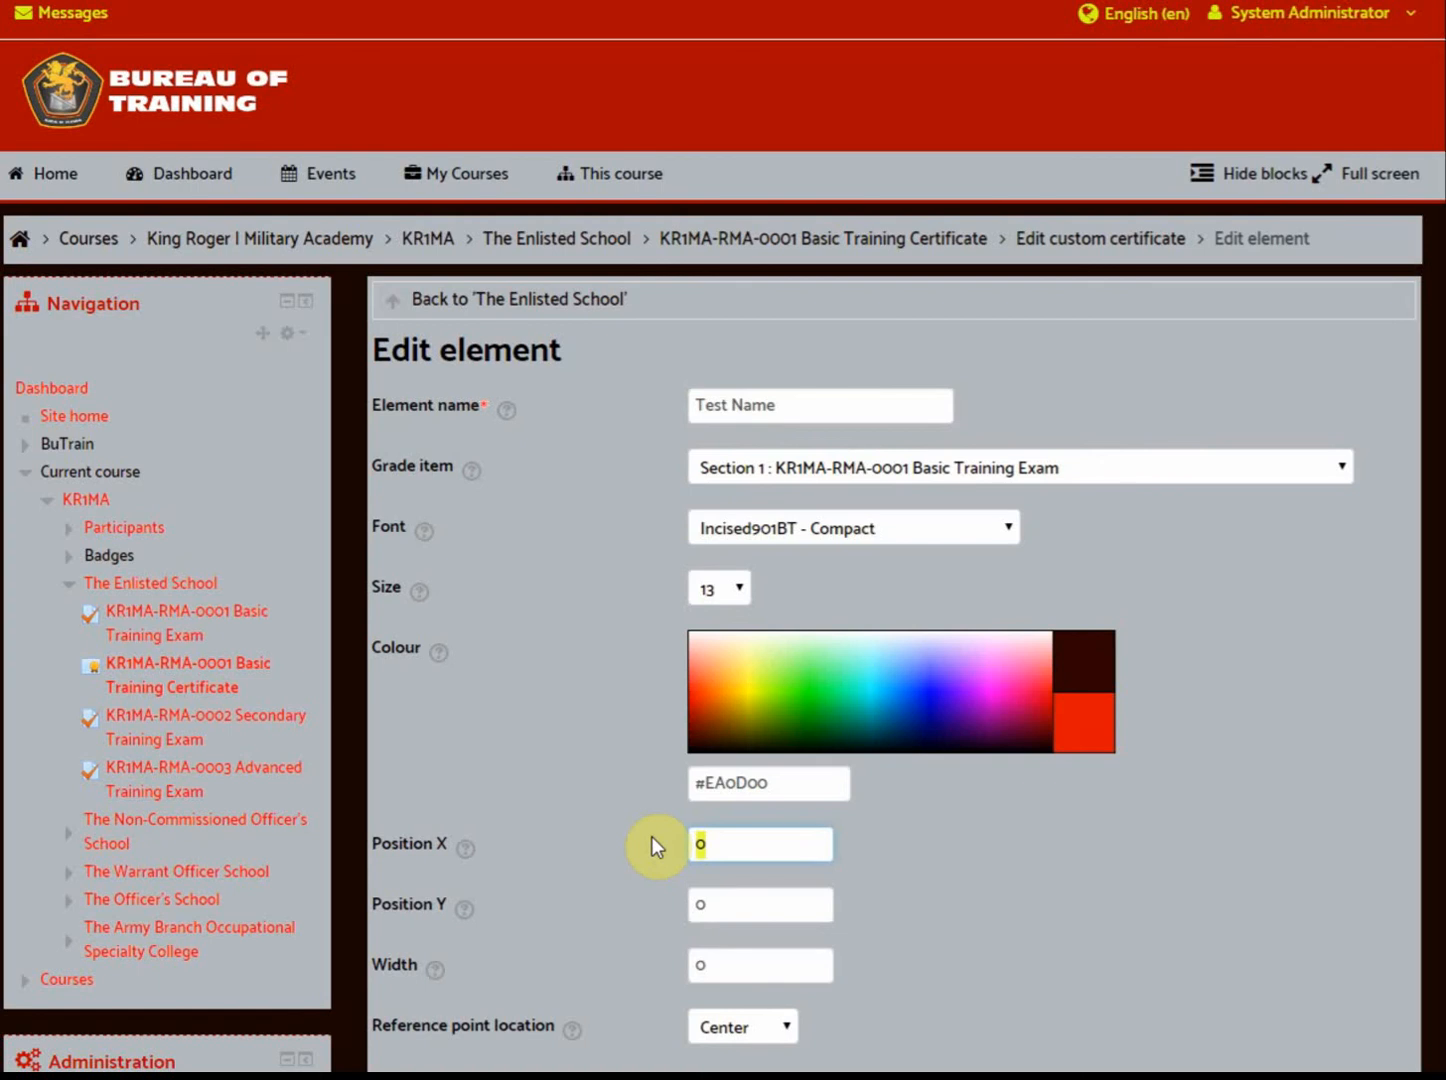
left_click(651, 836)
scroll(651, 836, "down", 1)
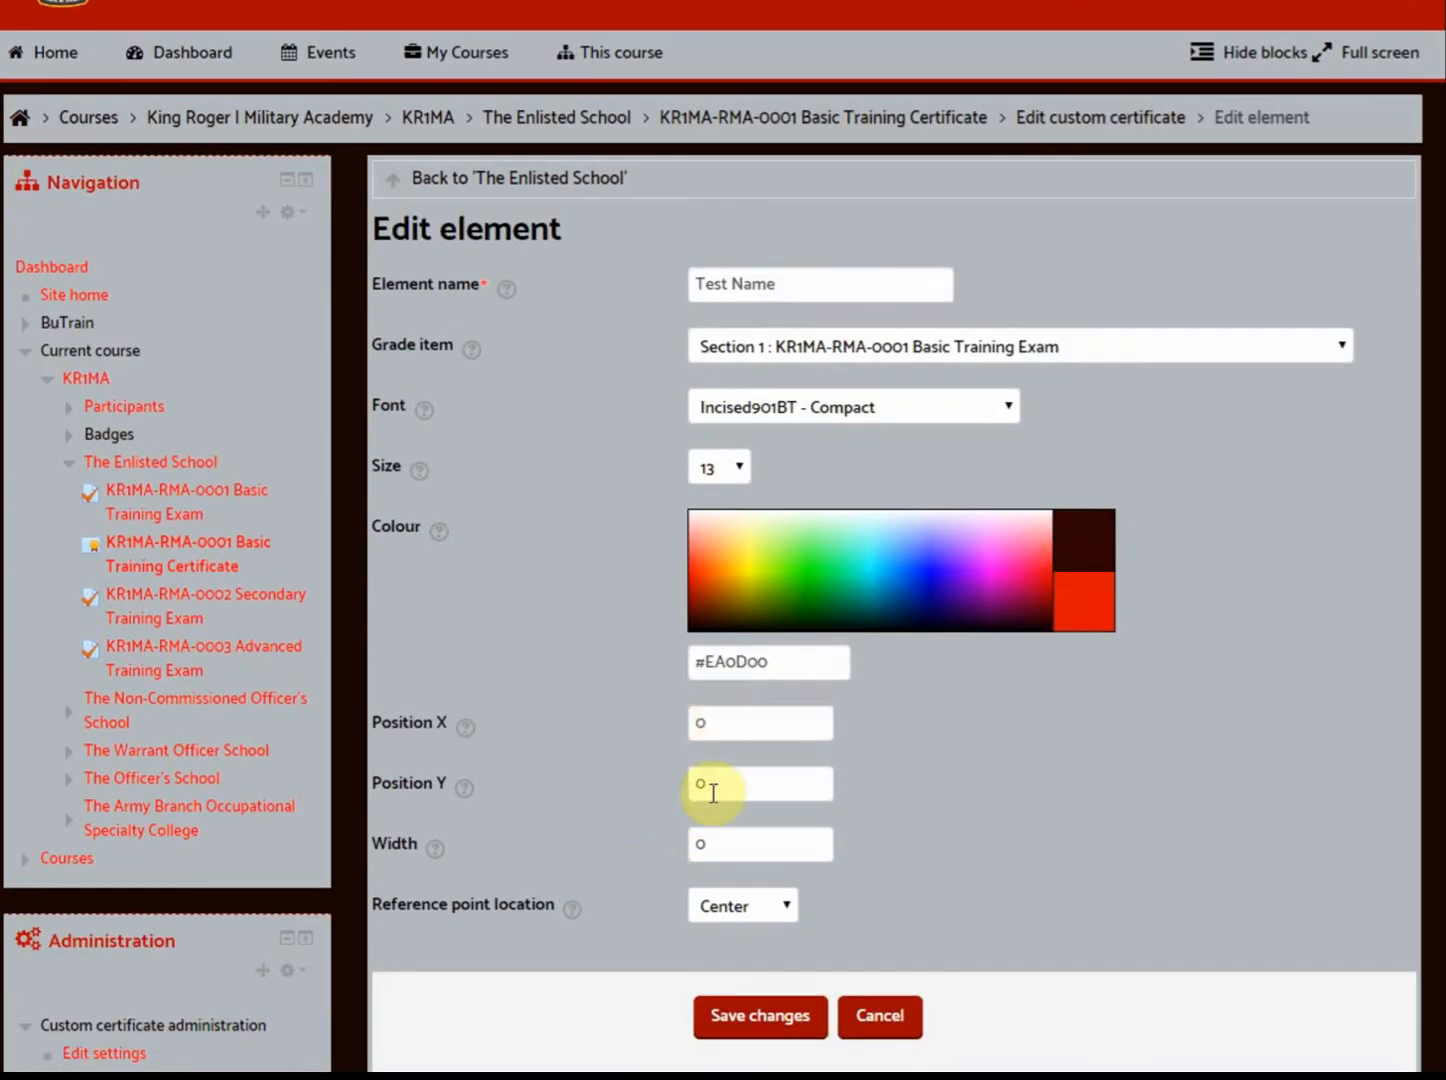
left_click(763, 1014)
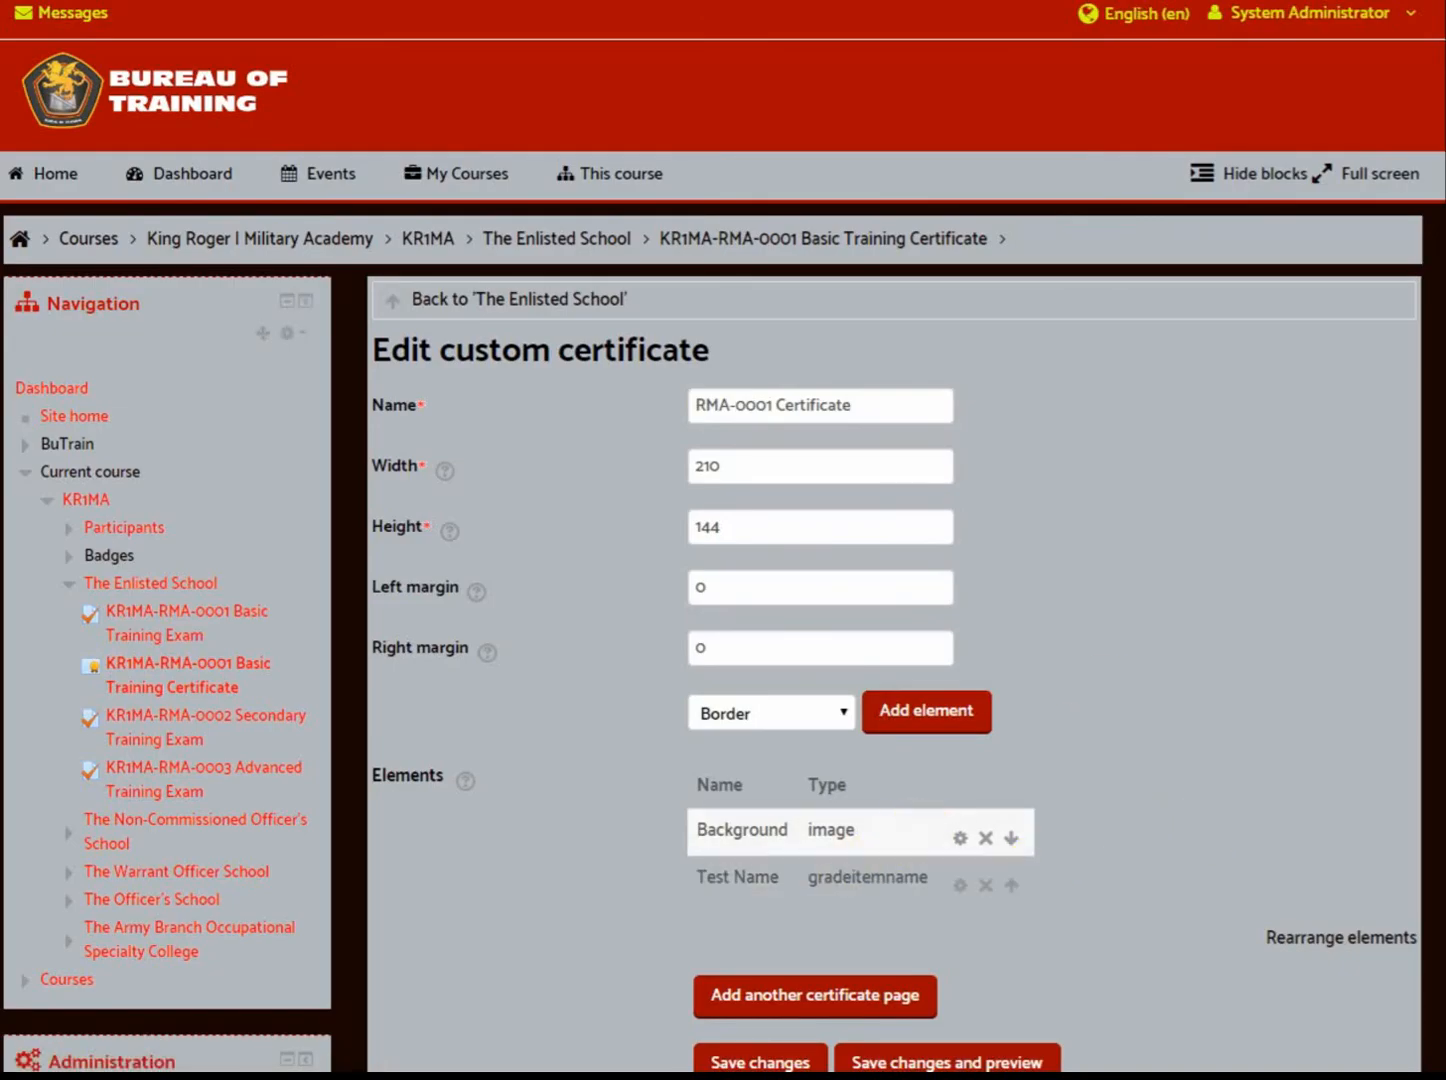
Move the exam name below "Having Completed the" on the certificate, at about X 106, Y 65, and save the layout
left_click(1338, 945)
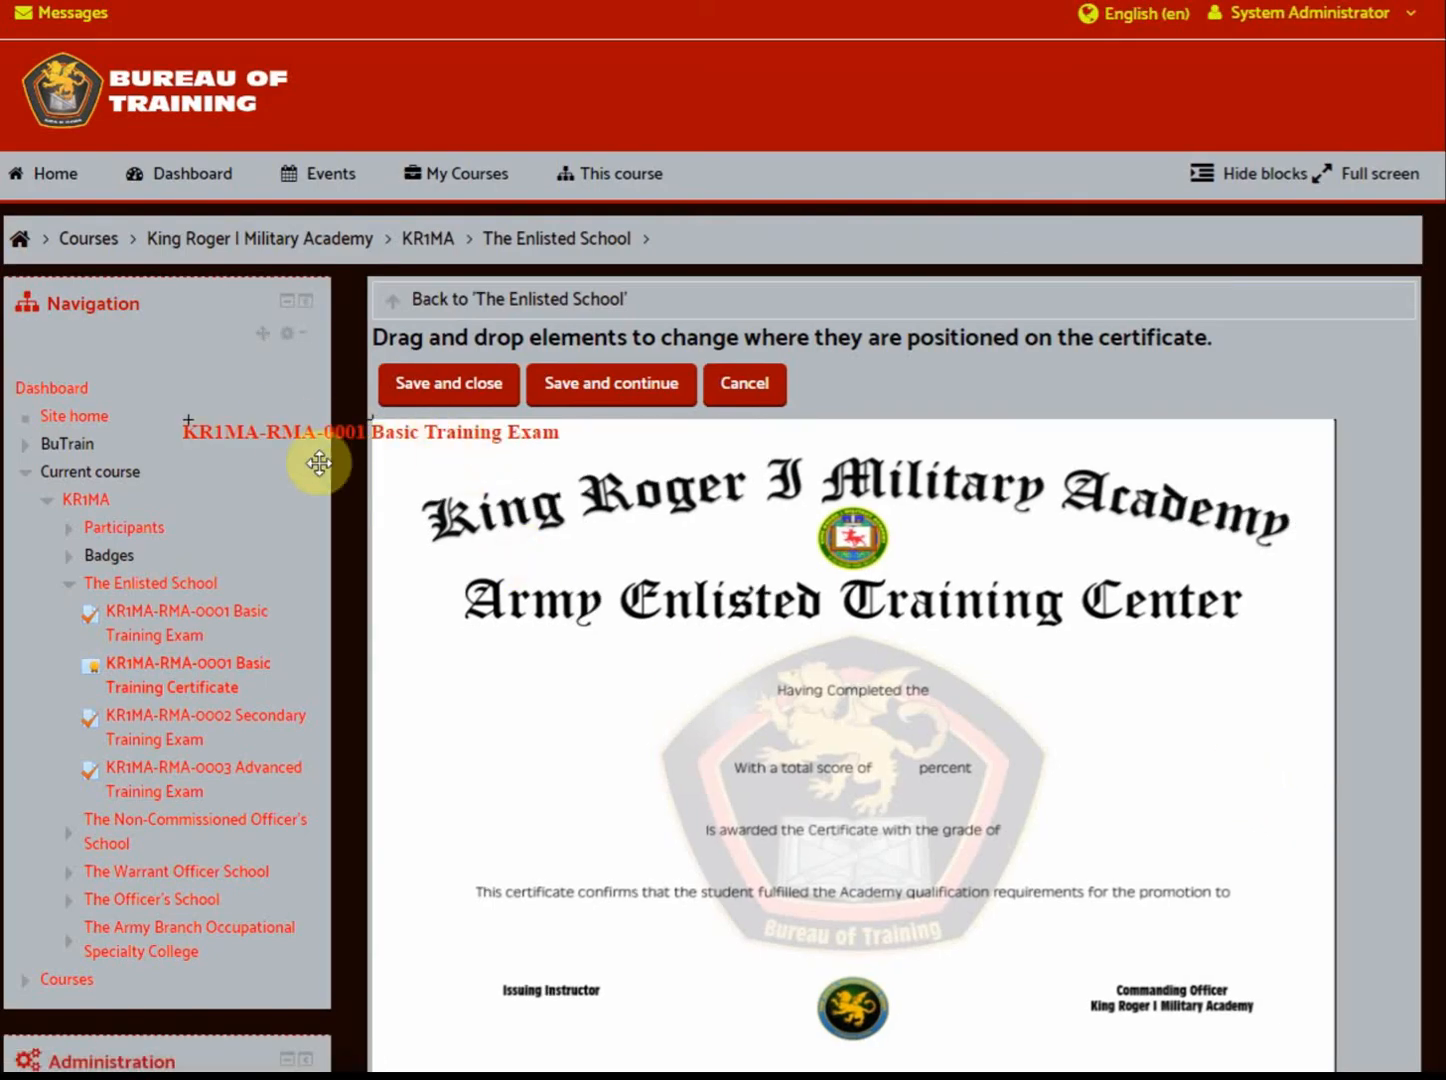
left_click_drag(400, 434, 884, 732)
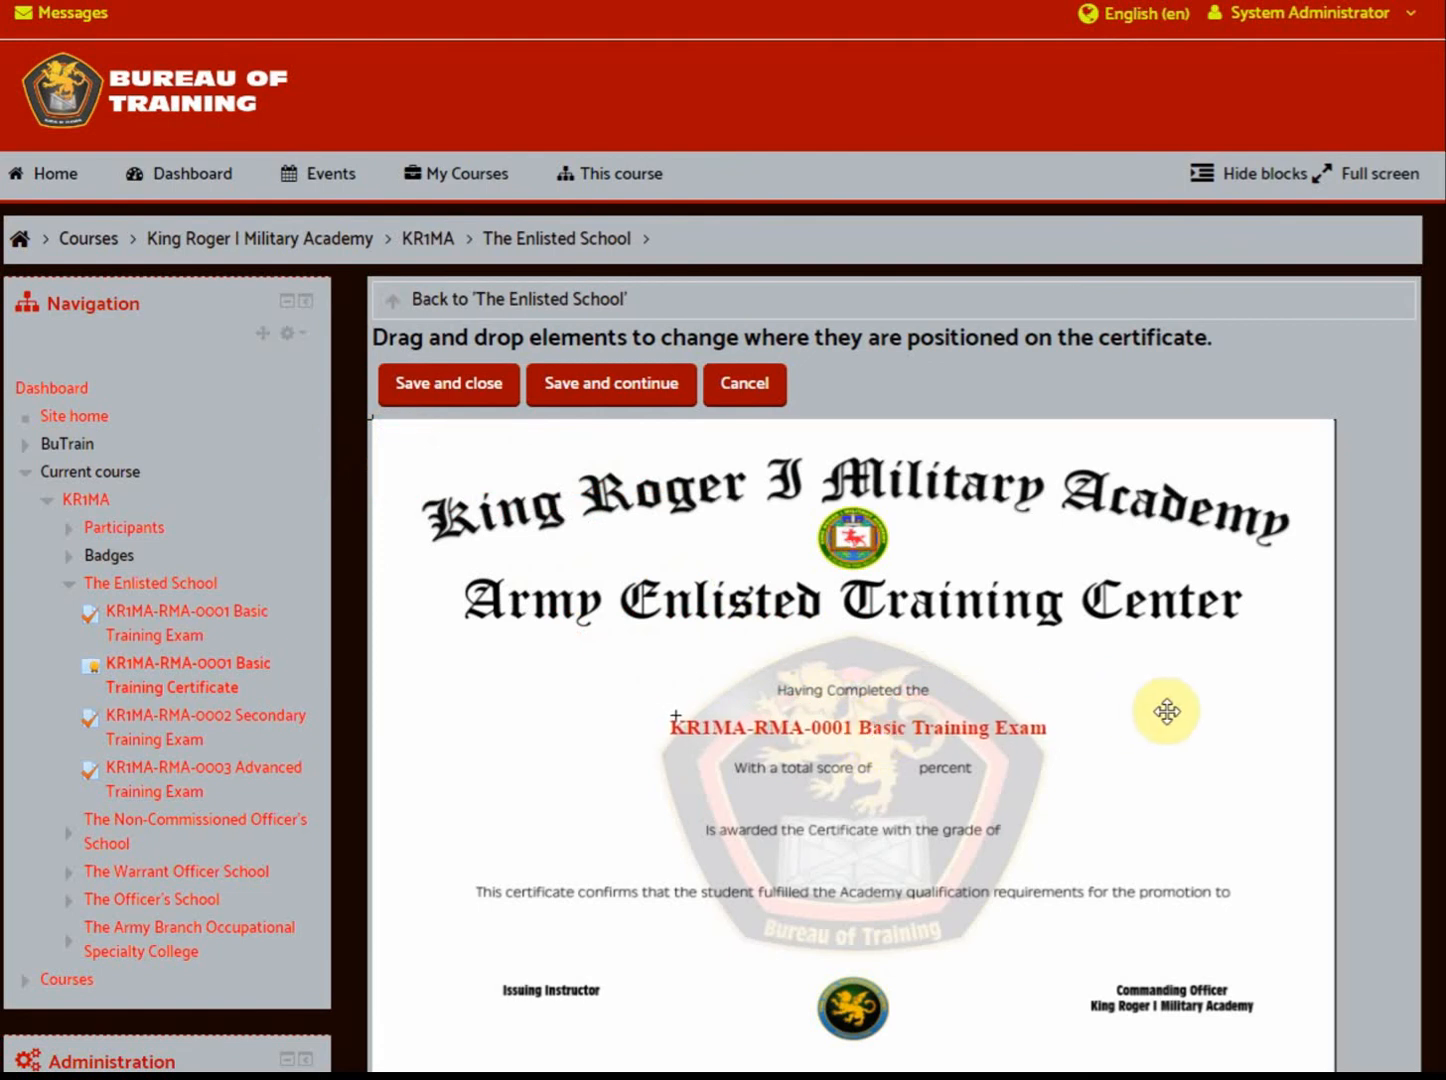
scroll(1167, 711, "down", 1)
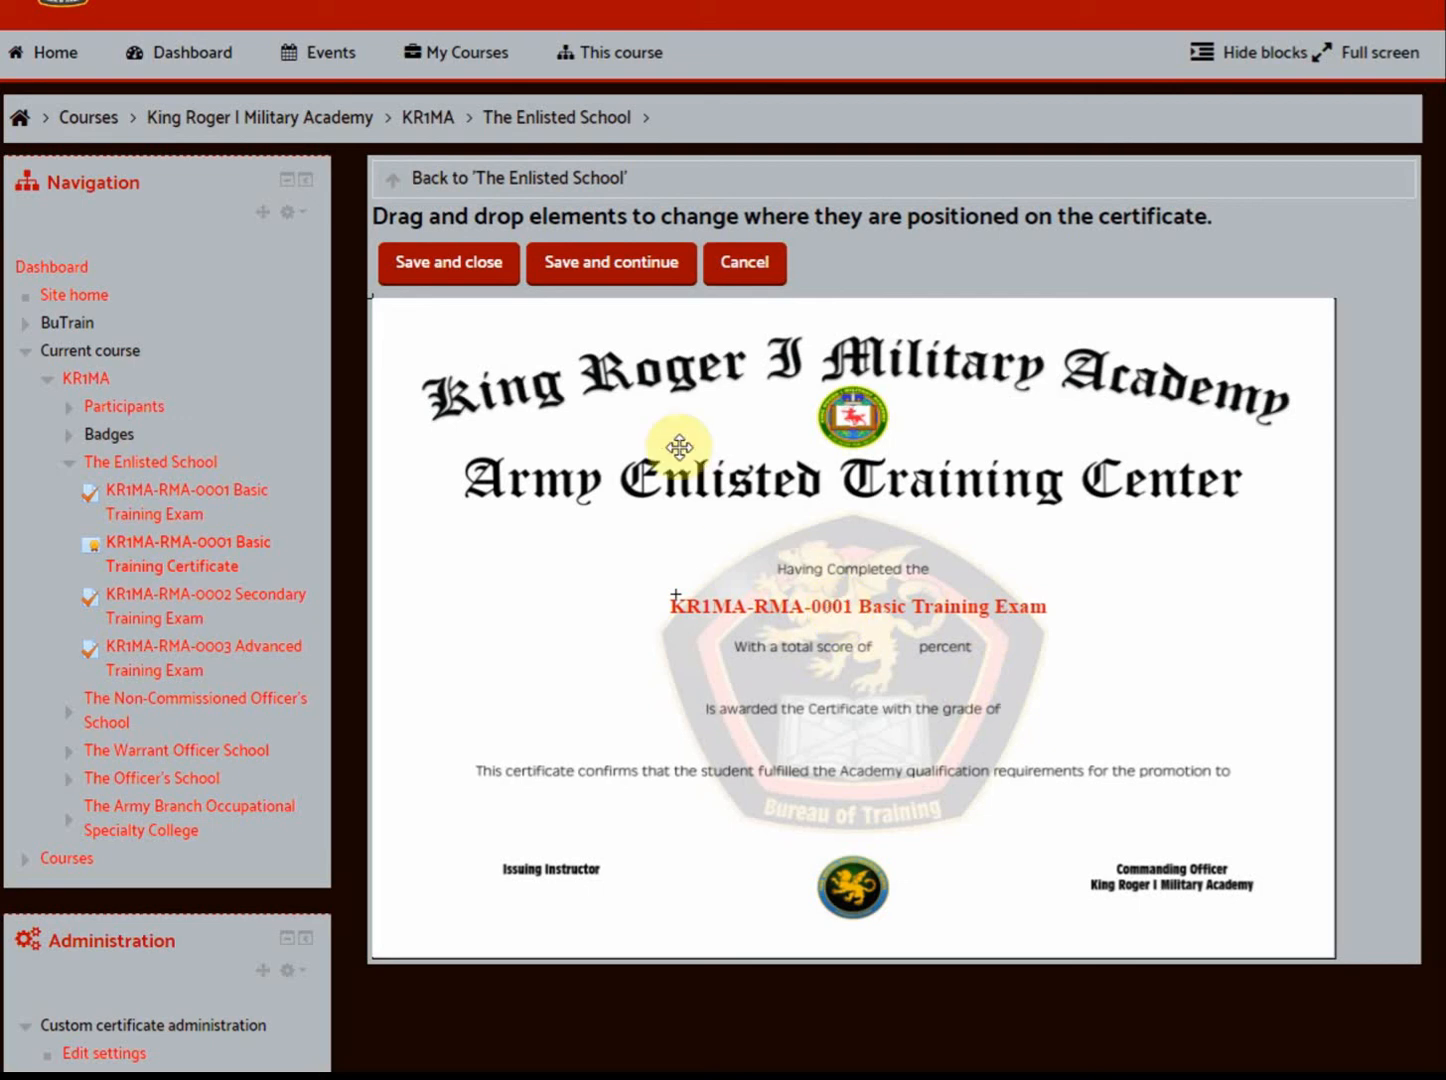
left_click(466, 264)
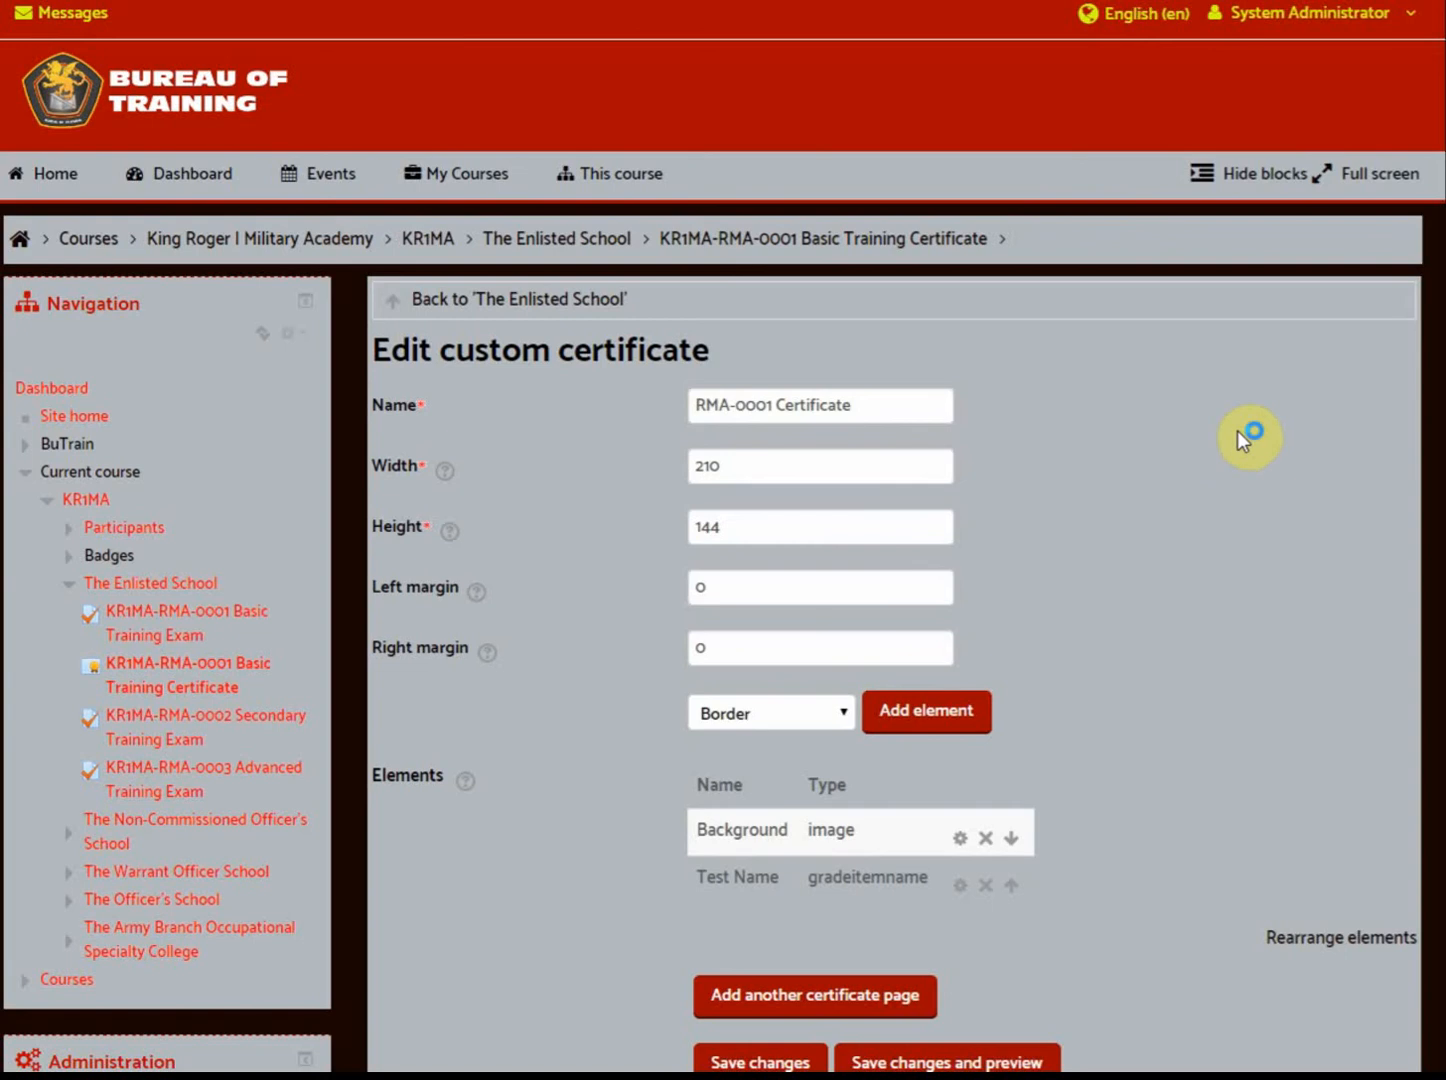
Set the Test Name element's Position X to 105 with a Center reference point, and save it
scroll(1128, 492, "down", 2)
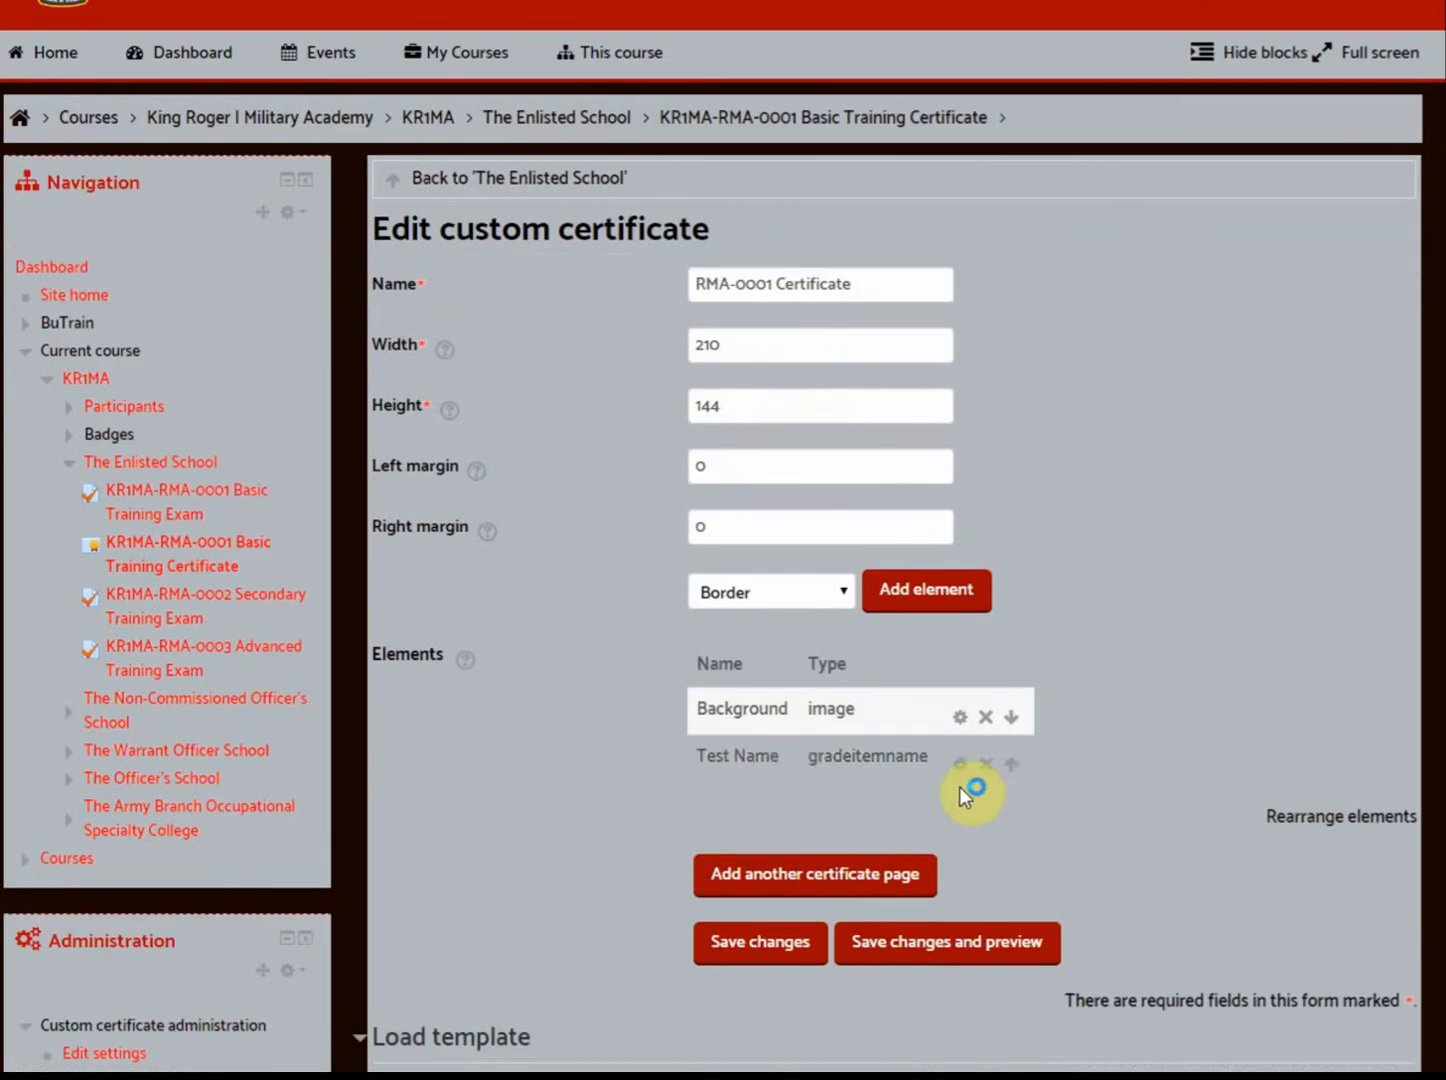
scroll(1185, 555, "down", 2)
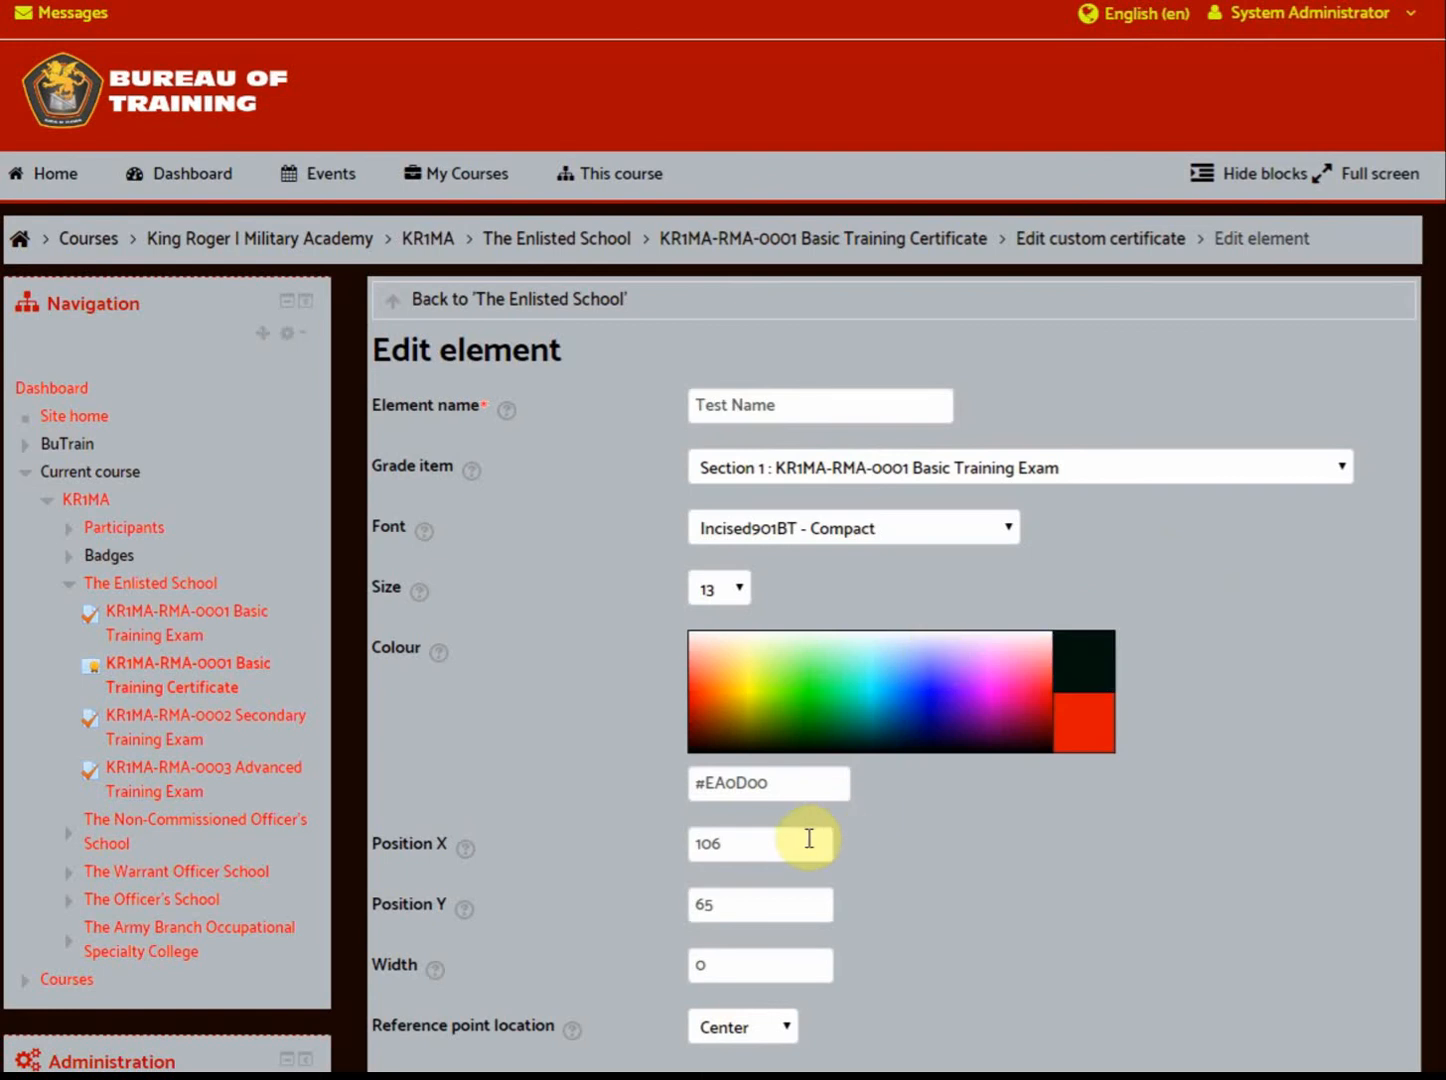
left_click_drag(790, 855, 658, 847)
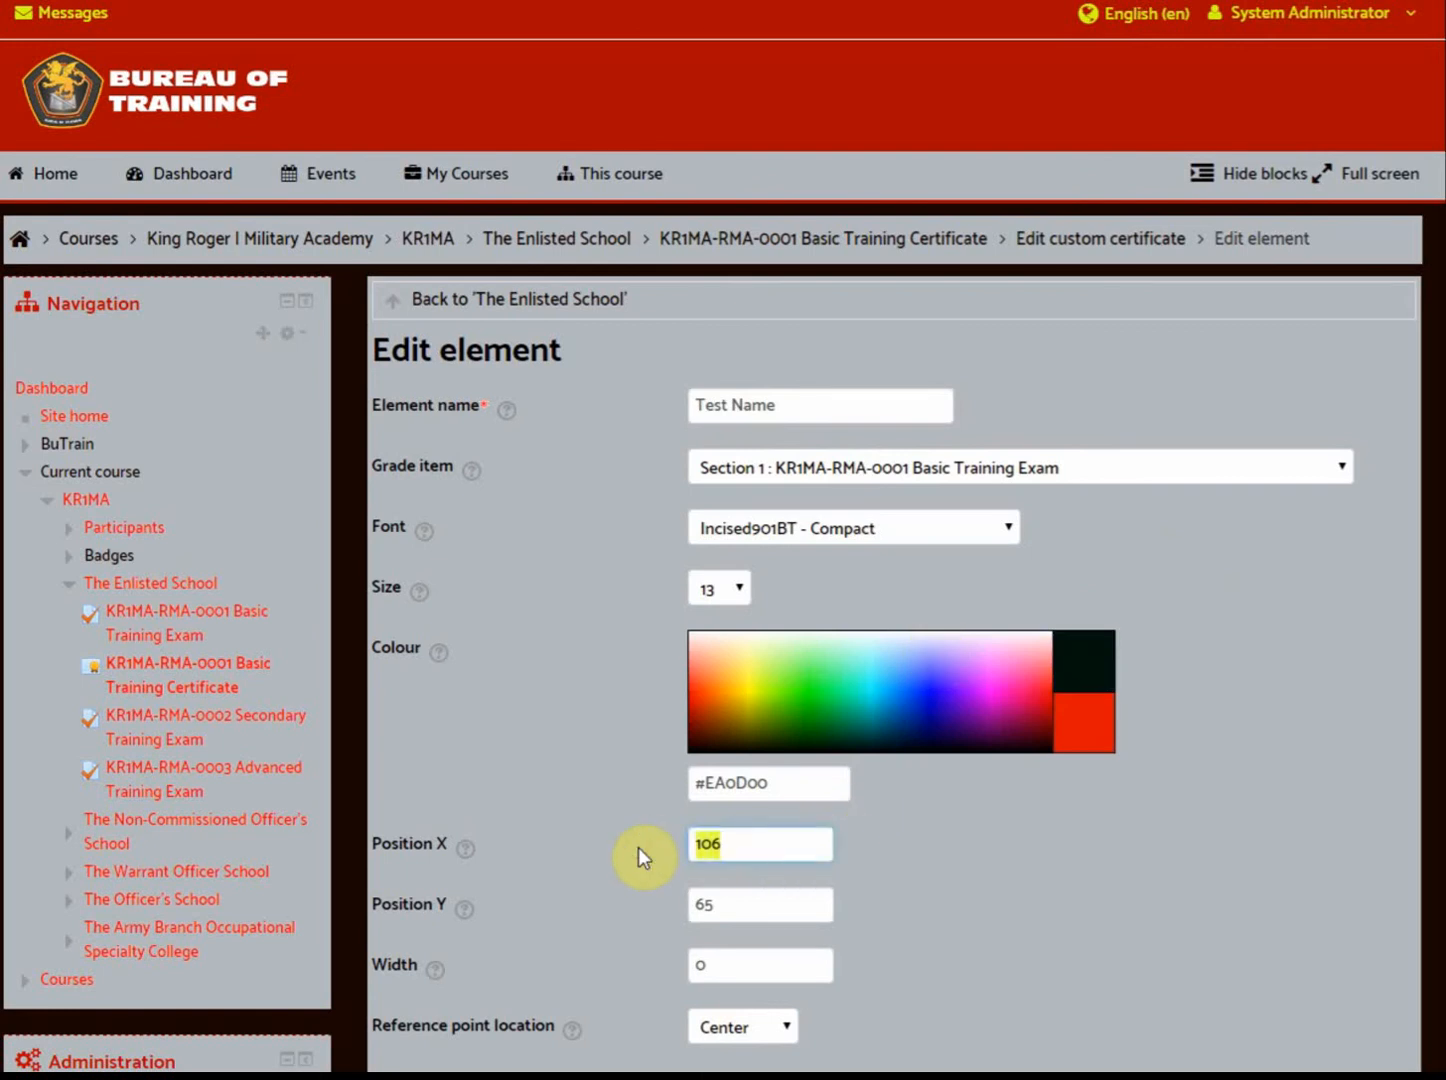
type("105")
left_click(639, 847)
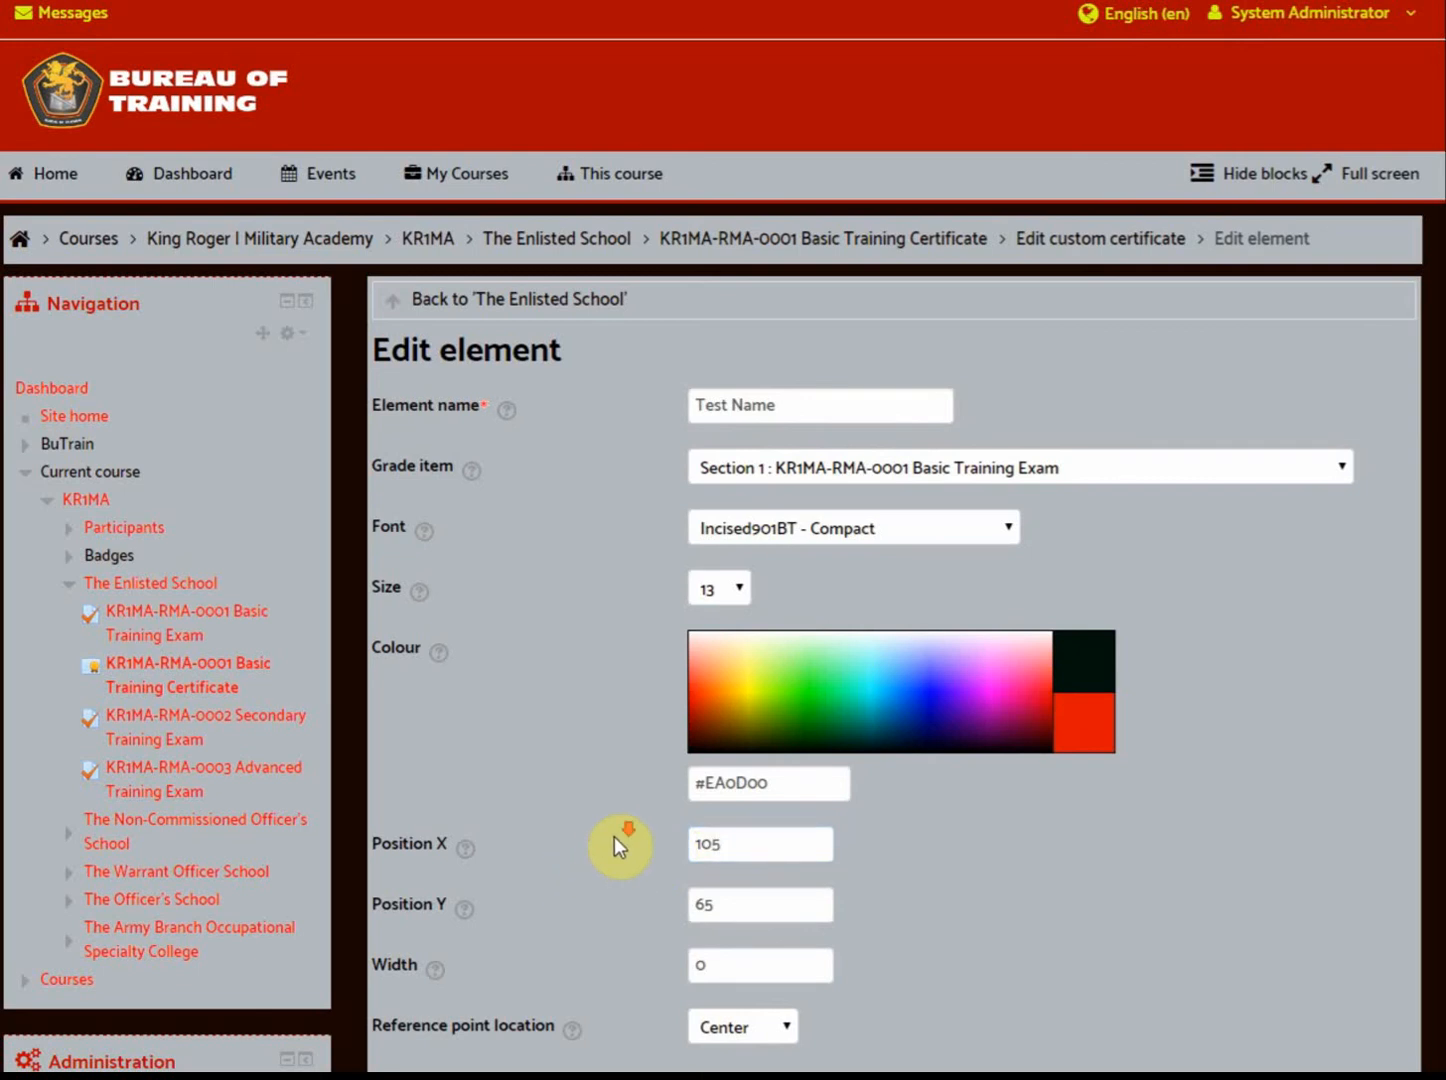
scroll(615, 838, "down", 2)
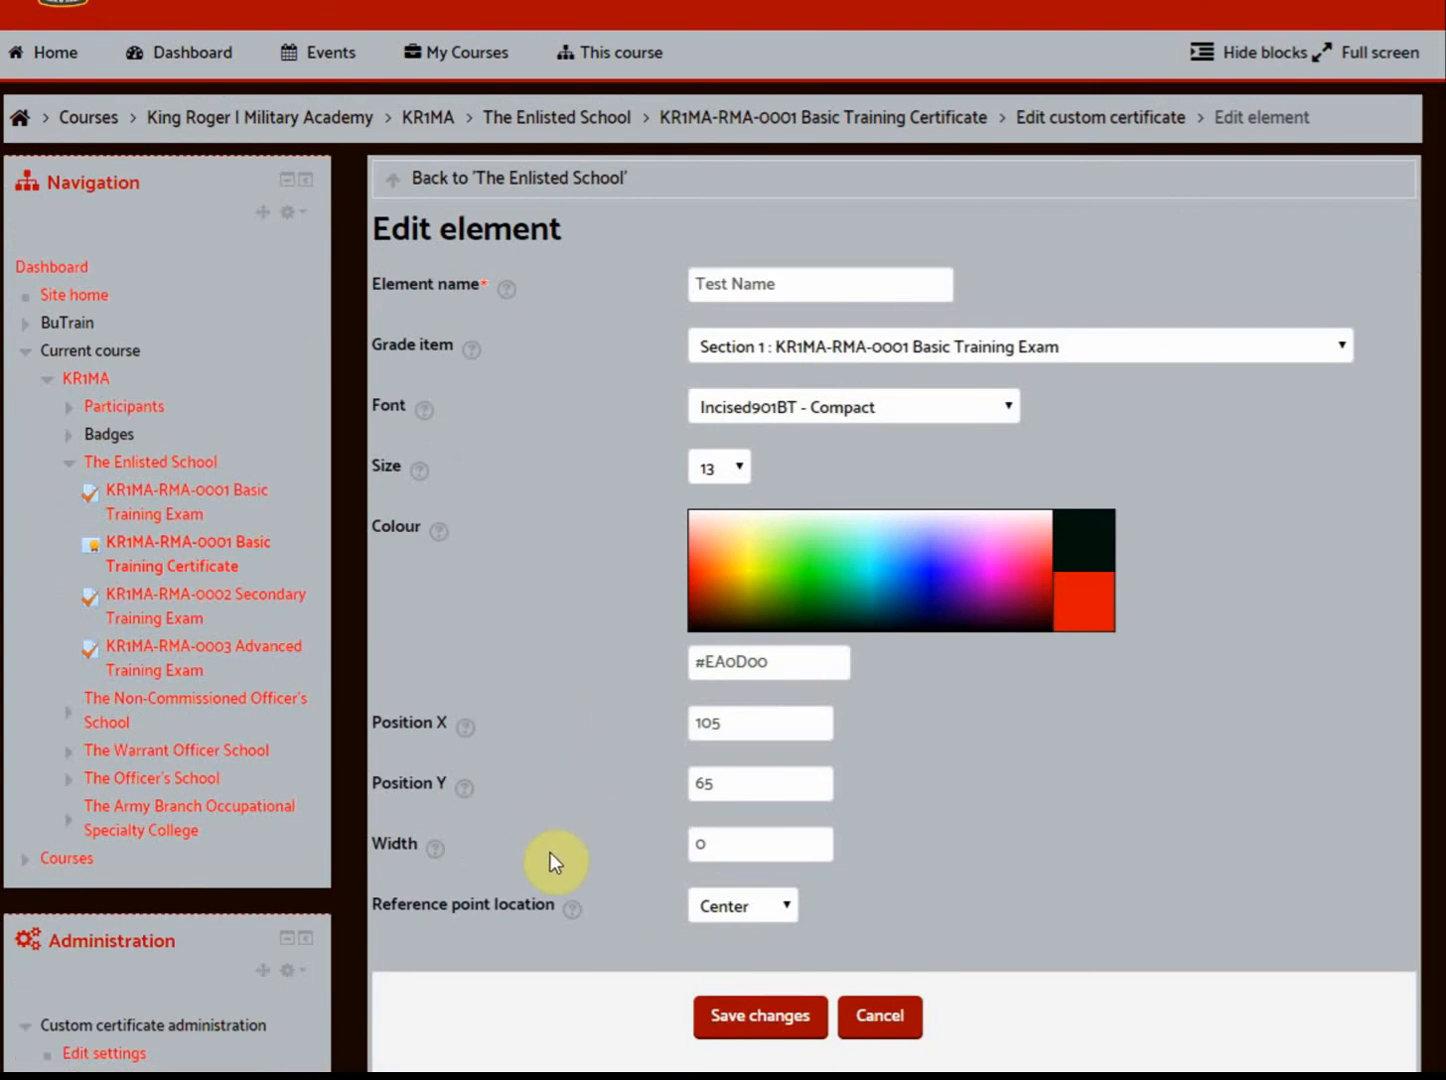
left_click(787, 911)
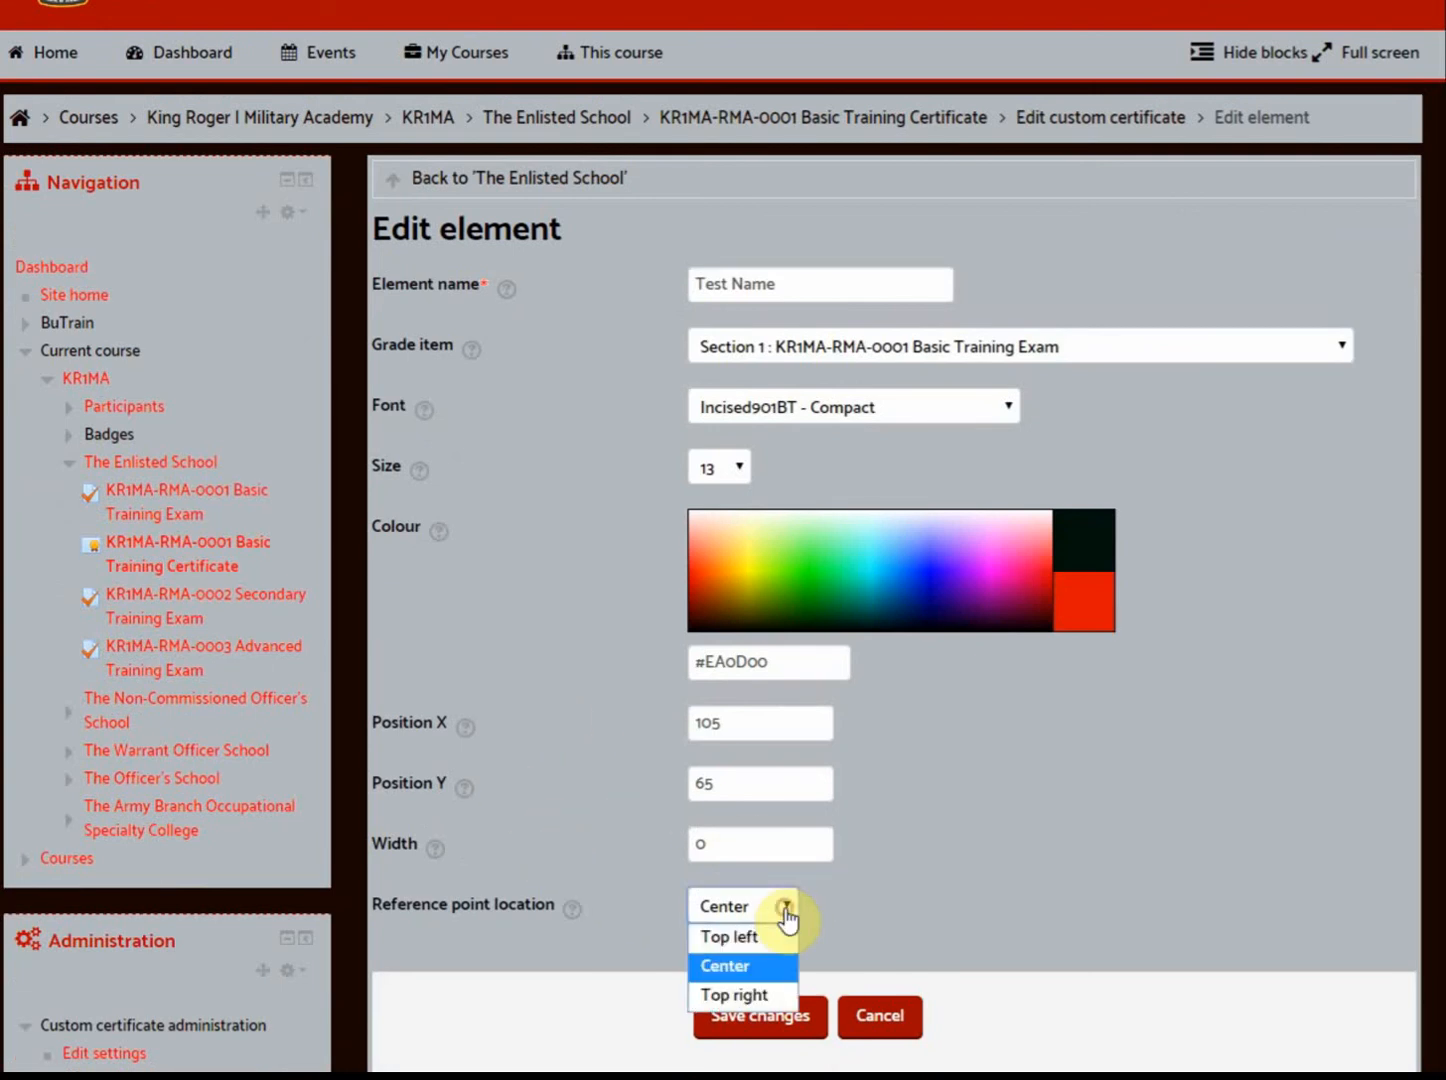
left_click(740, 972)
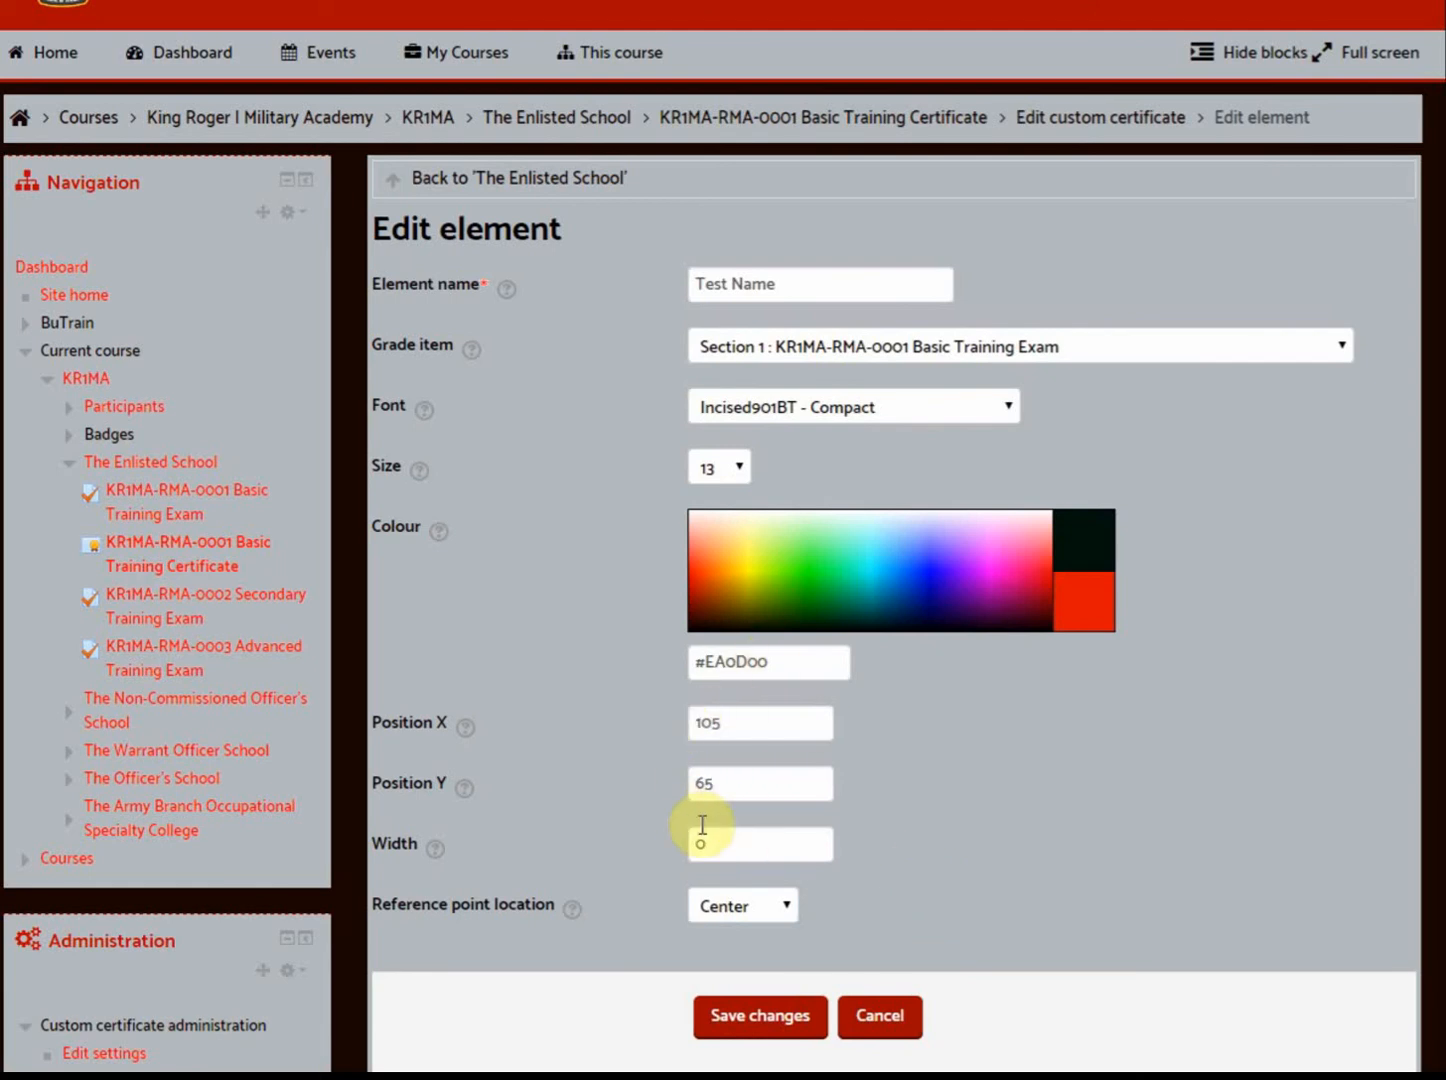
left_click(765, 1018)
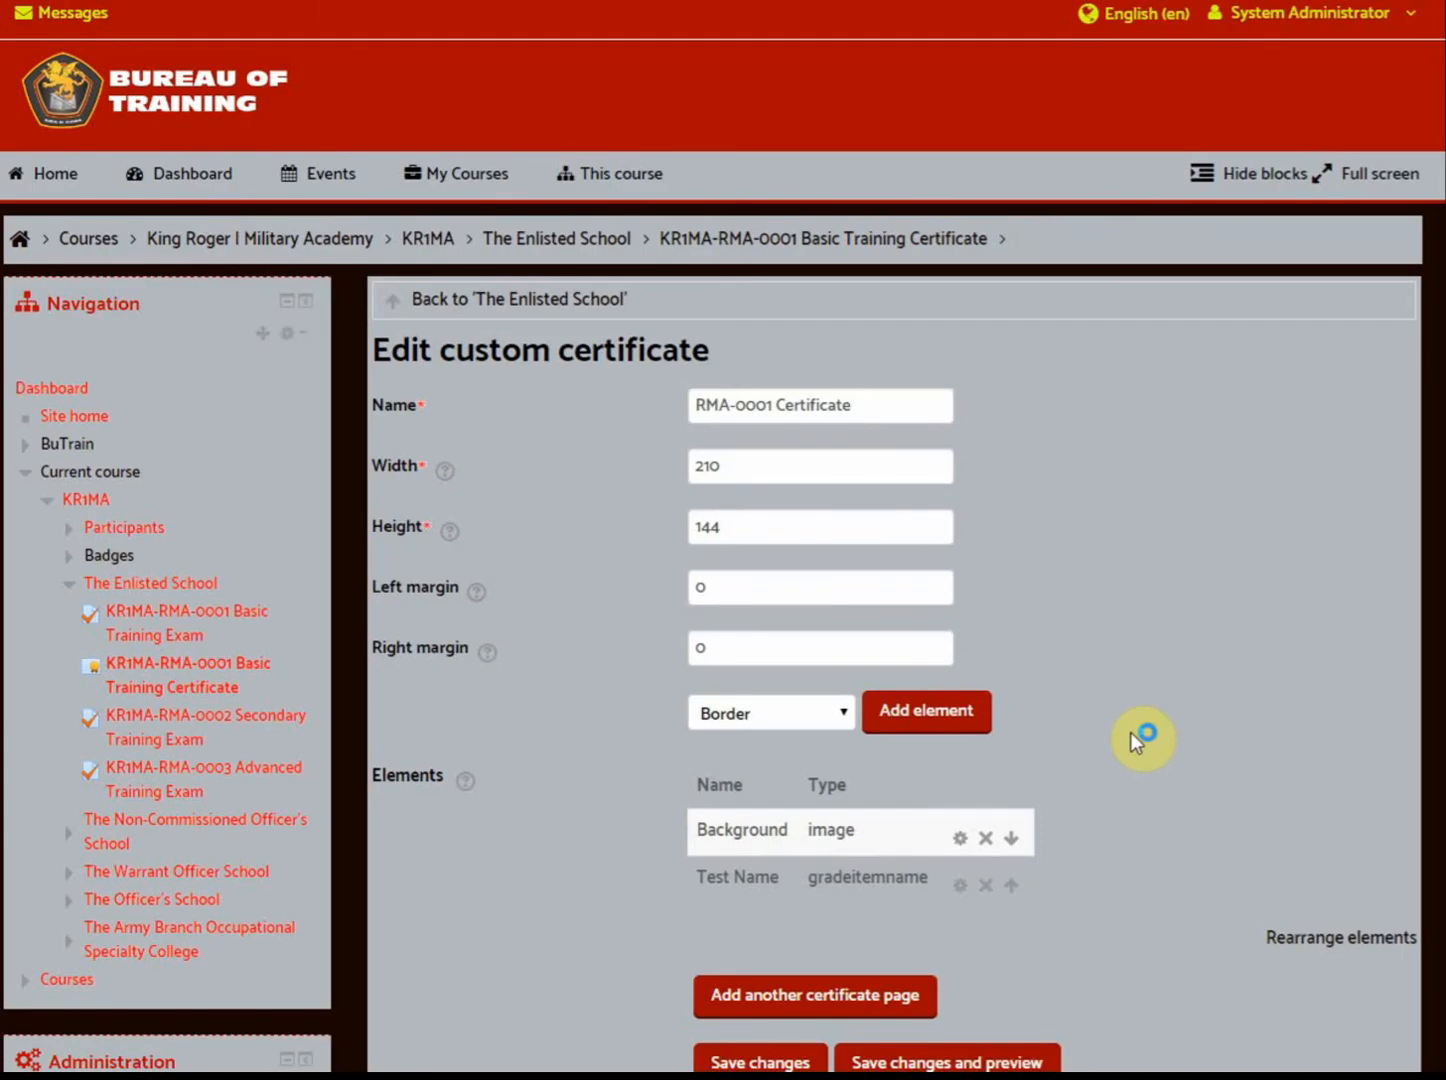
Save the certificate and preview its PDF to check the centring of the exam name
scroll(1133, 741, "down", 3)
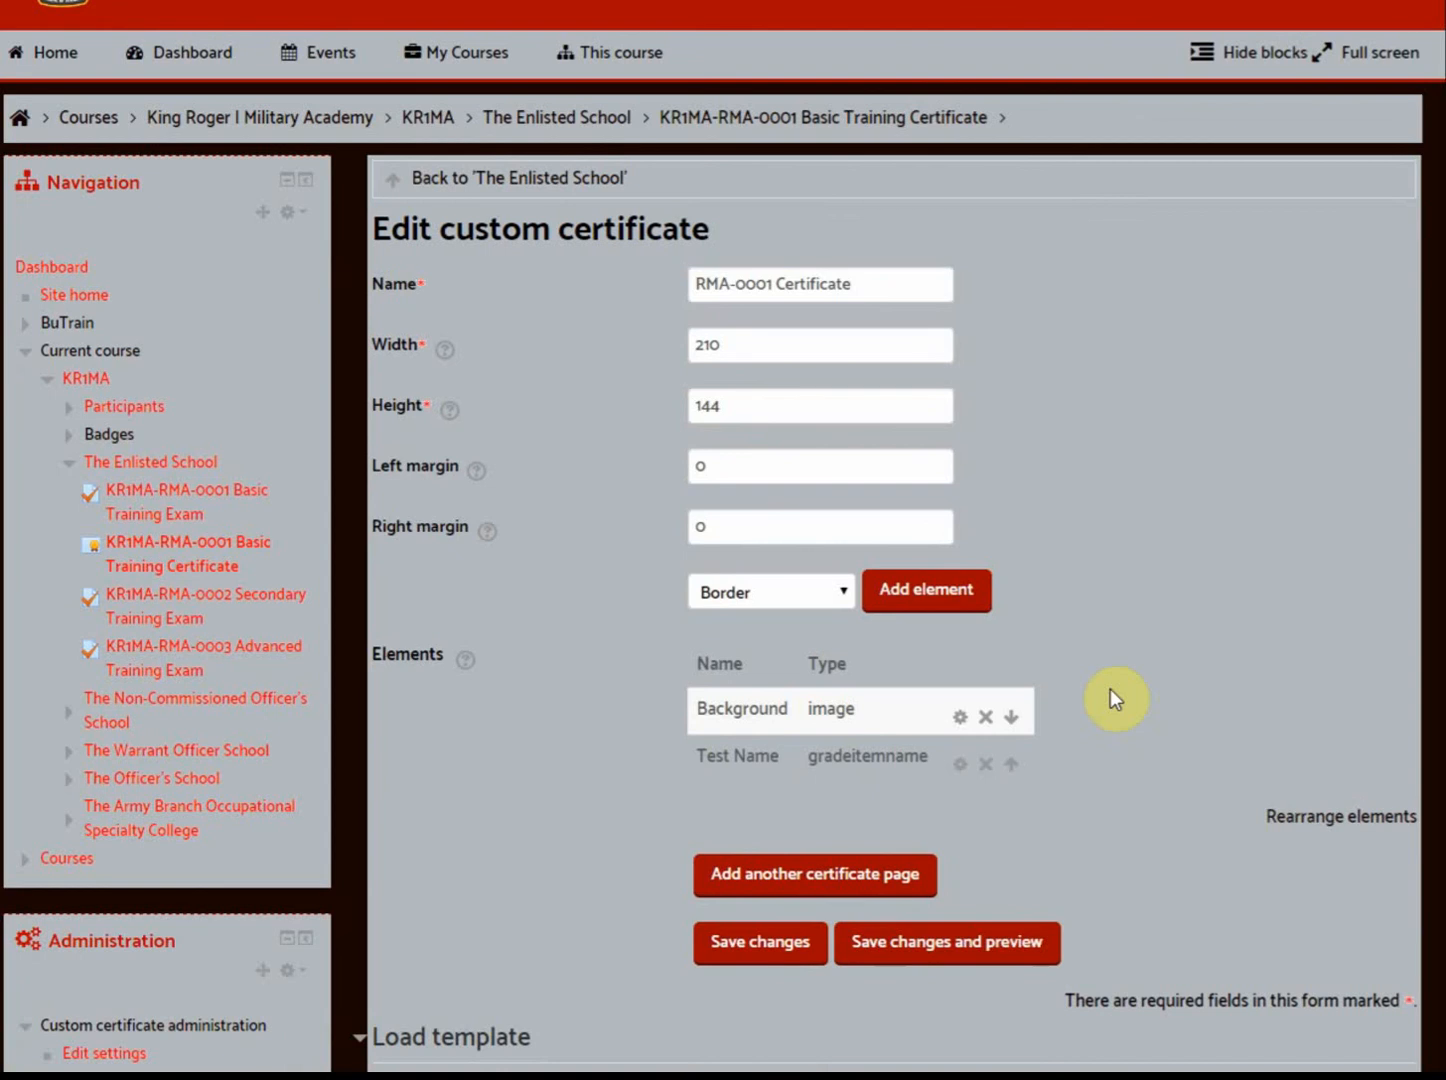
left_click(935, 943)
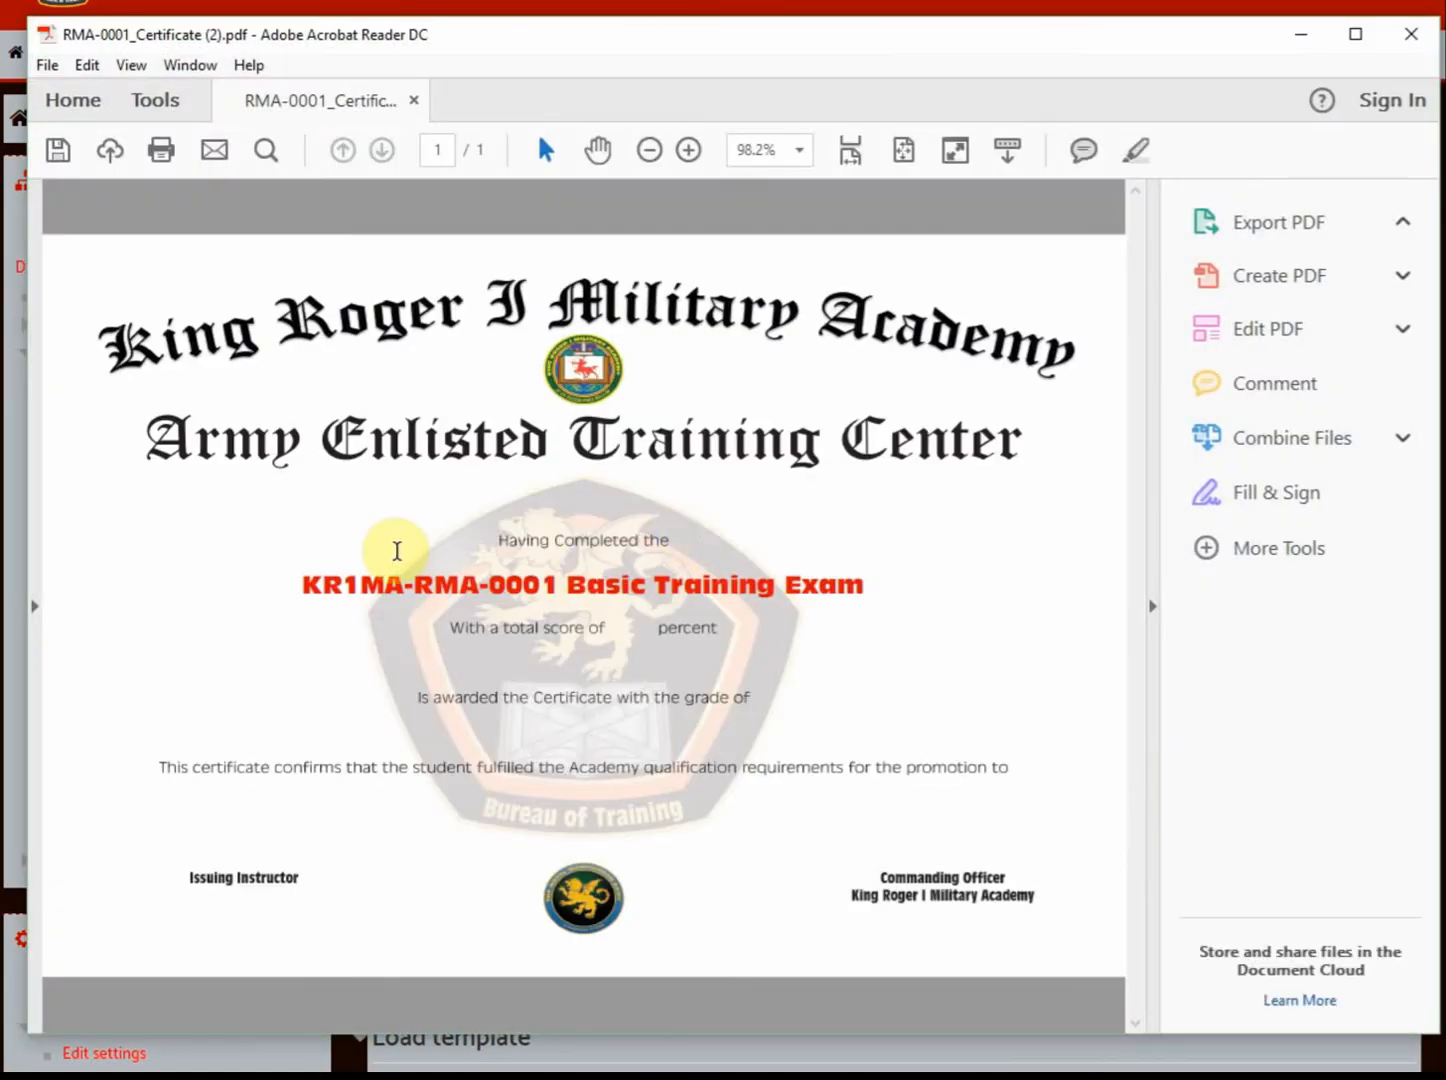
left_click_drag(690, 38, 1445, 154)
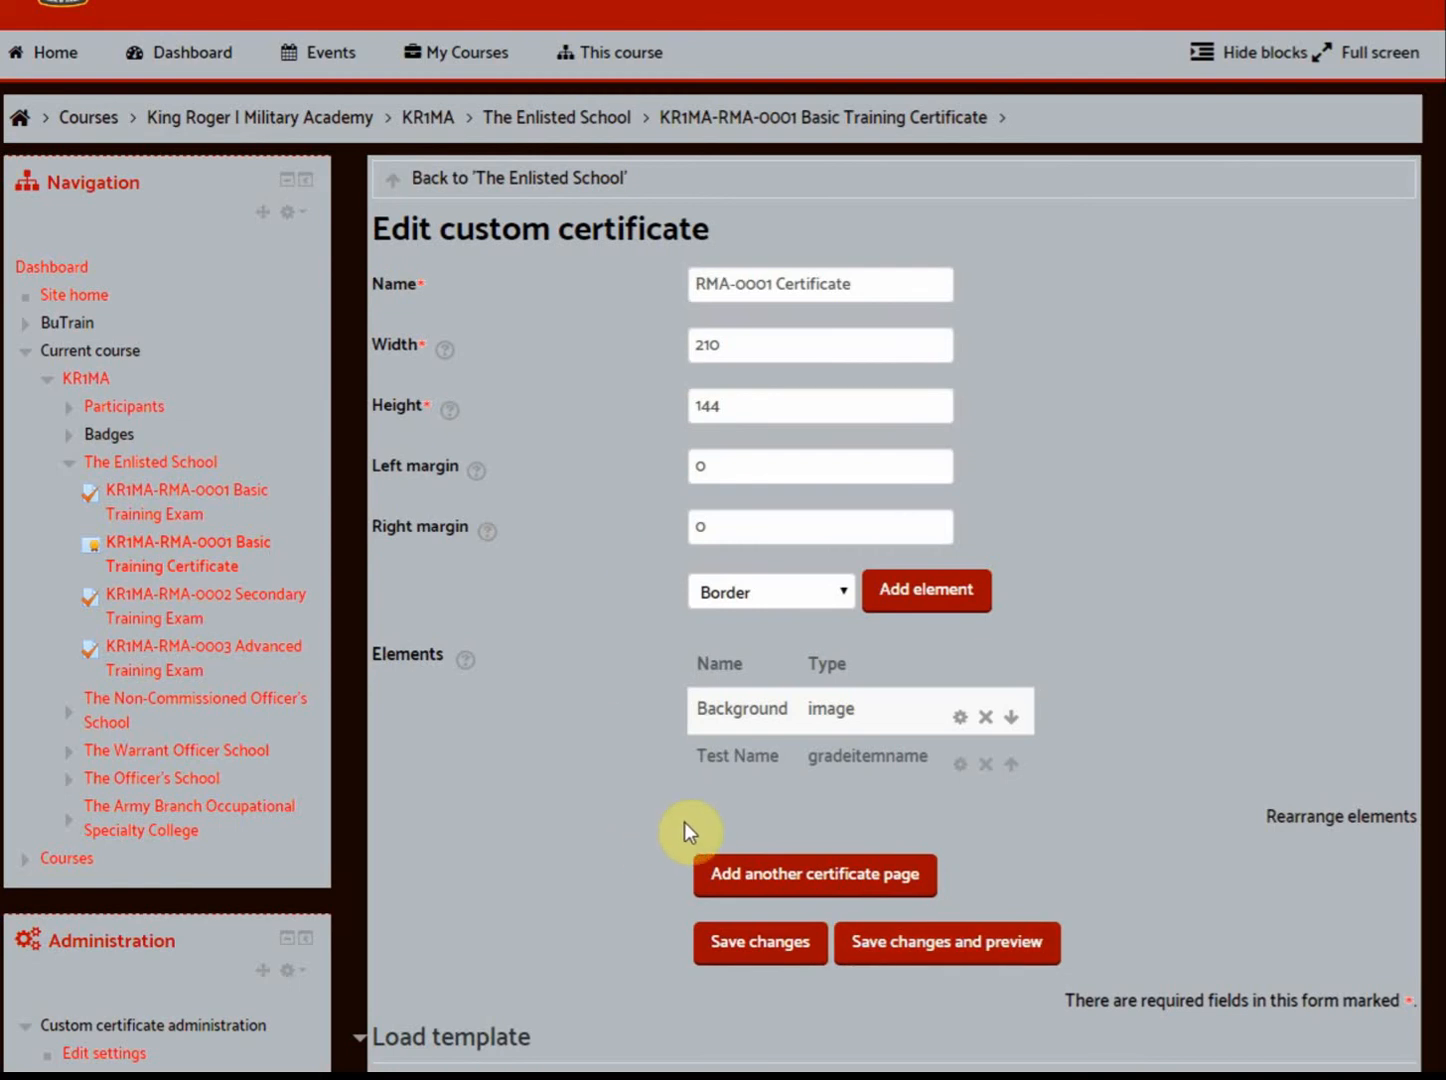
Add a Grade element called "Grade (percent)" for Section 1 : KR1MA-RMA-0001 Basic Training Exam, using the Percentage Grade format
left_click(843, 600)
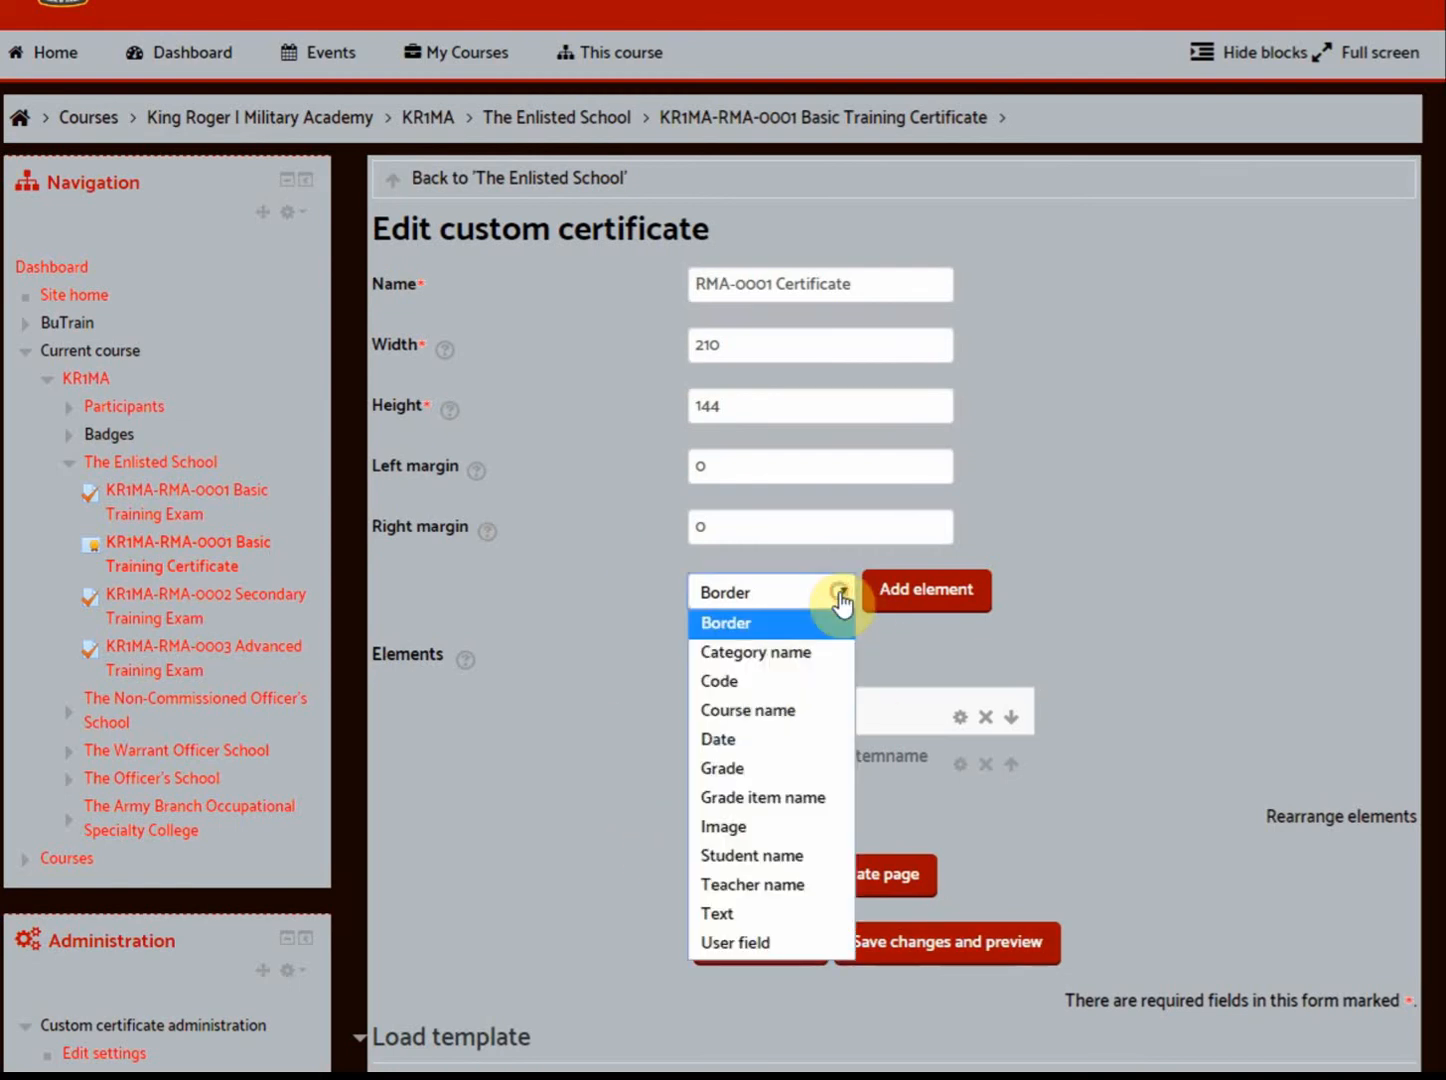
left_click(756, 768)
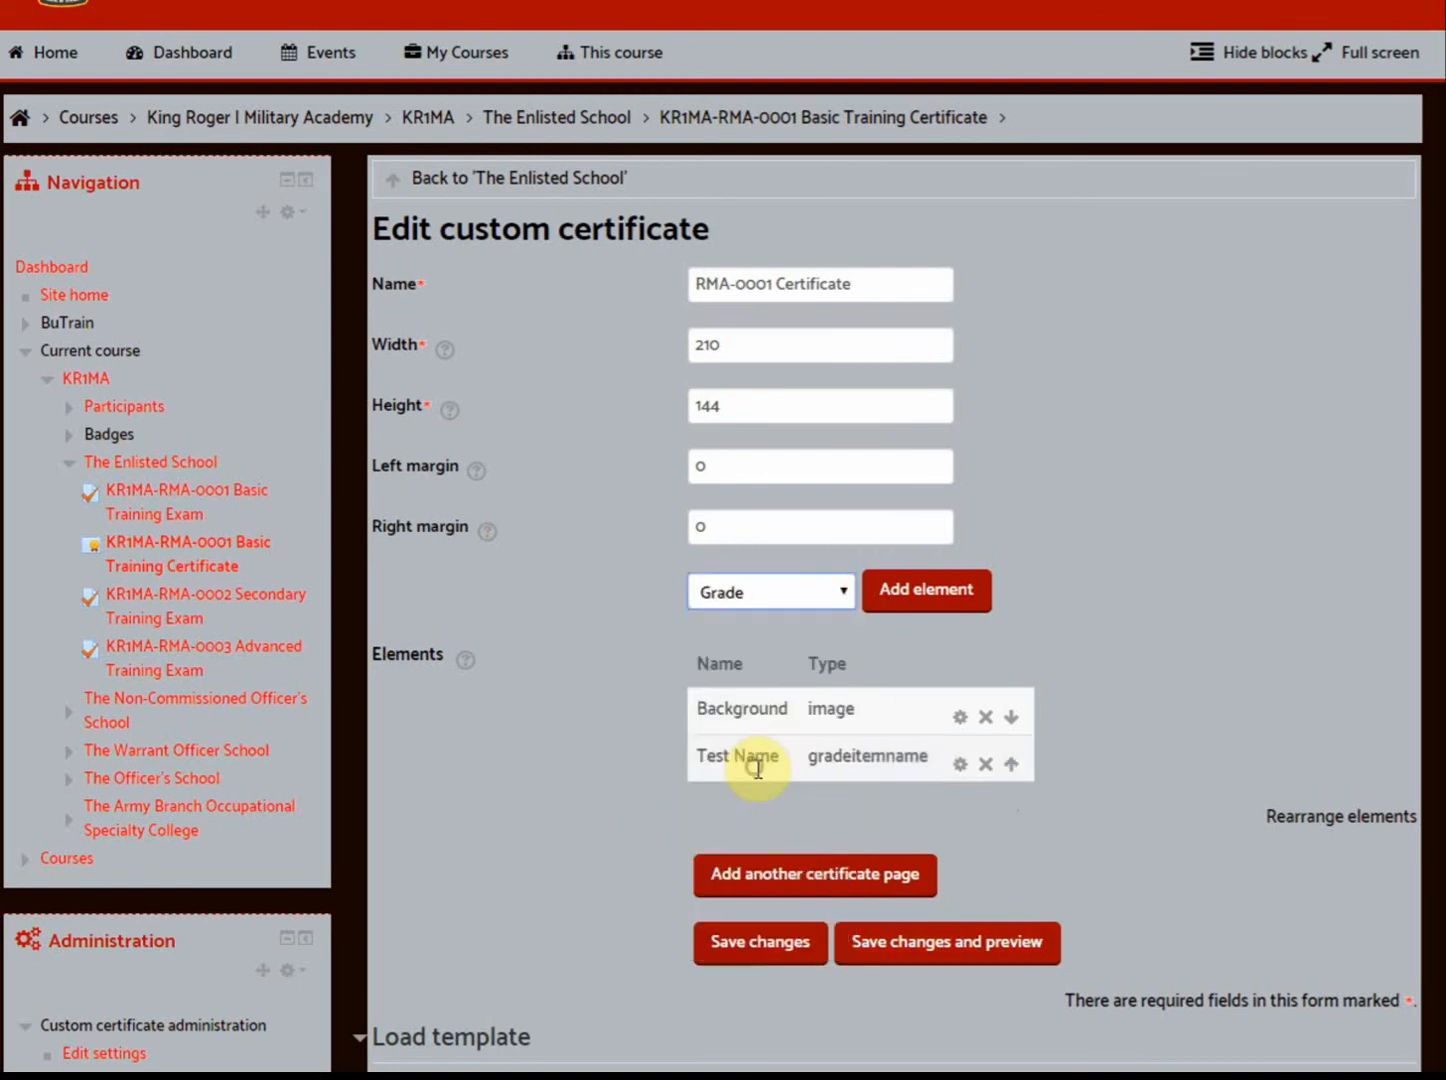
left_click(903, 596)
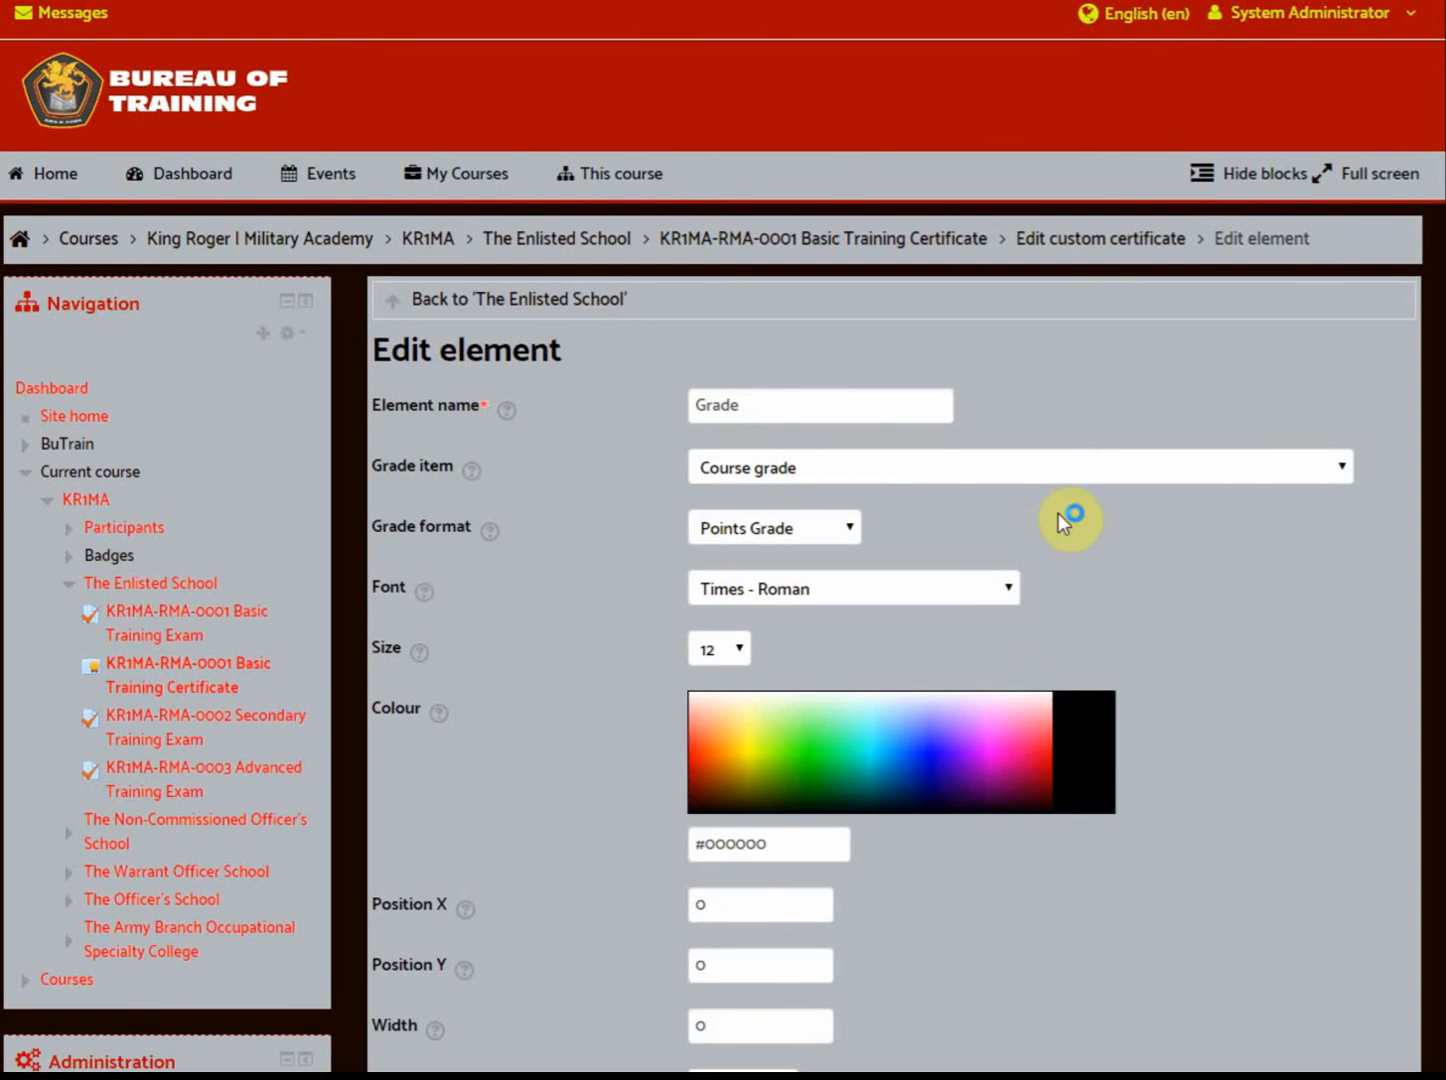
left_click(902, 410)
type("(")
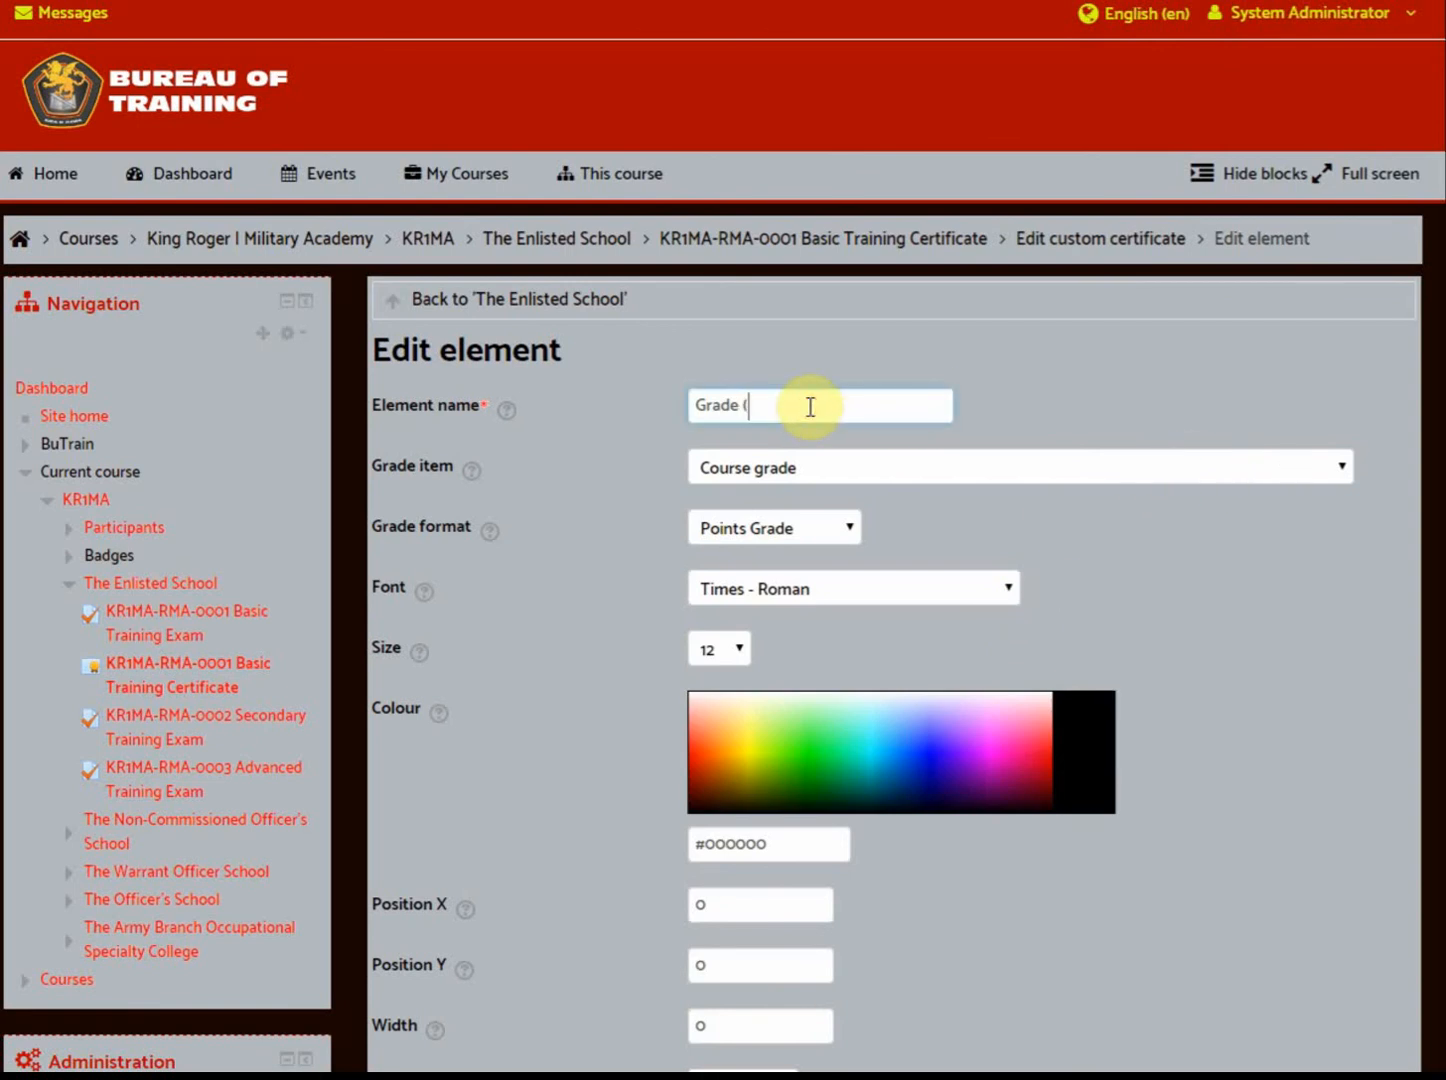
type("percent)")
left_click(1307, 468)
left_click(1157, 532)
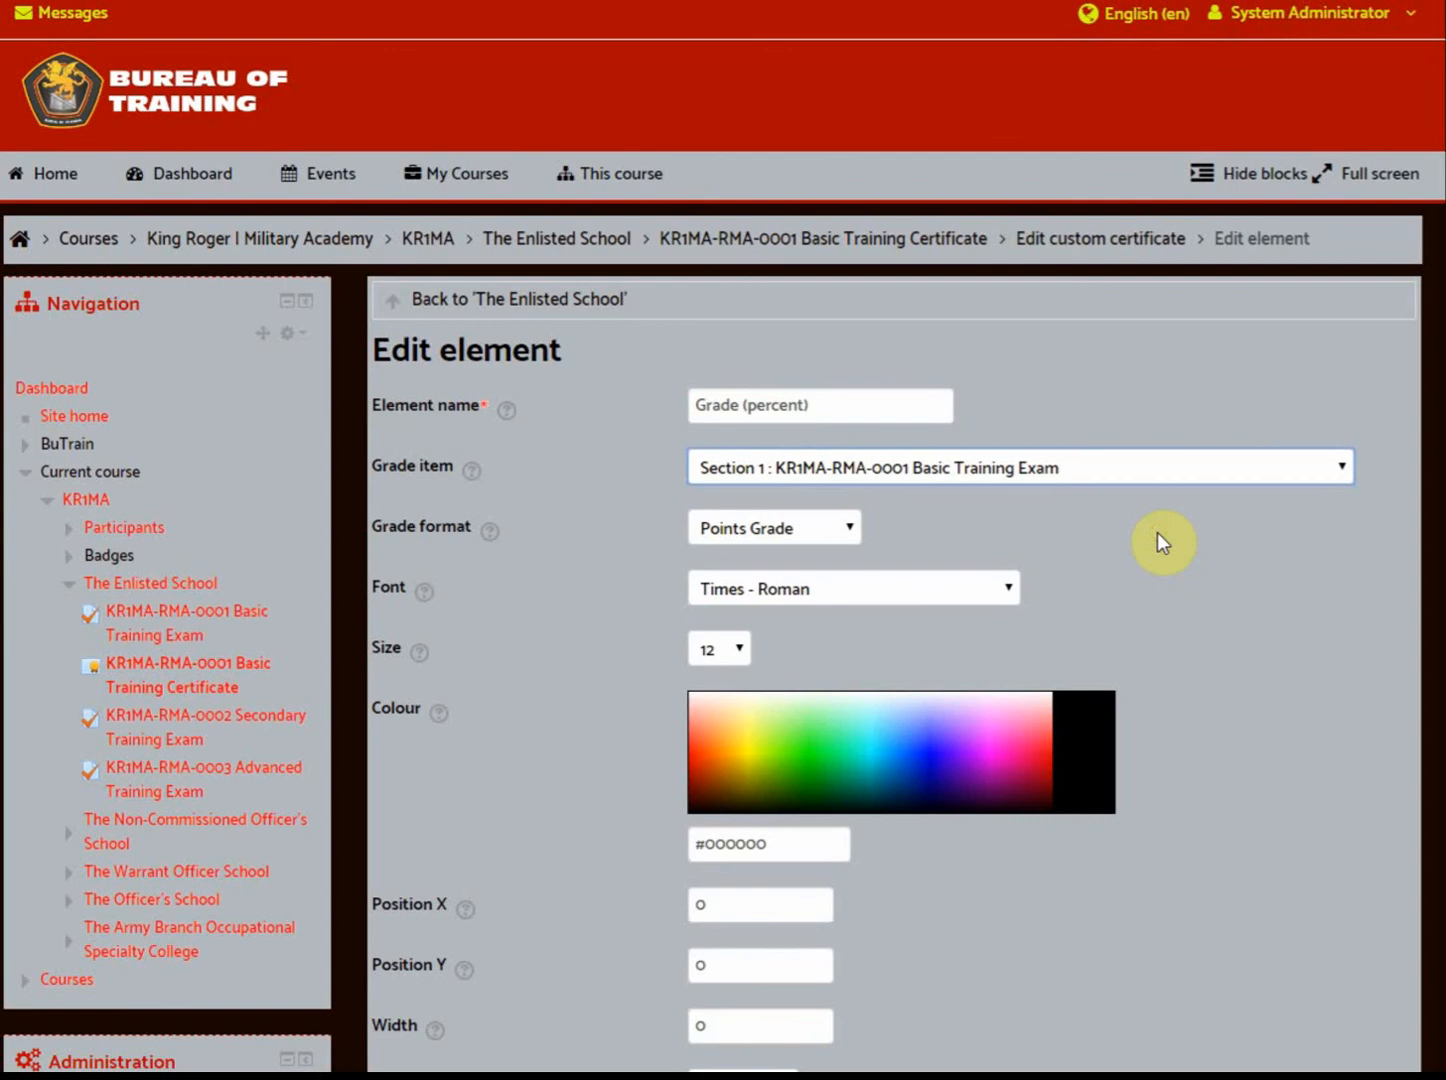
left_click(849, 533)
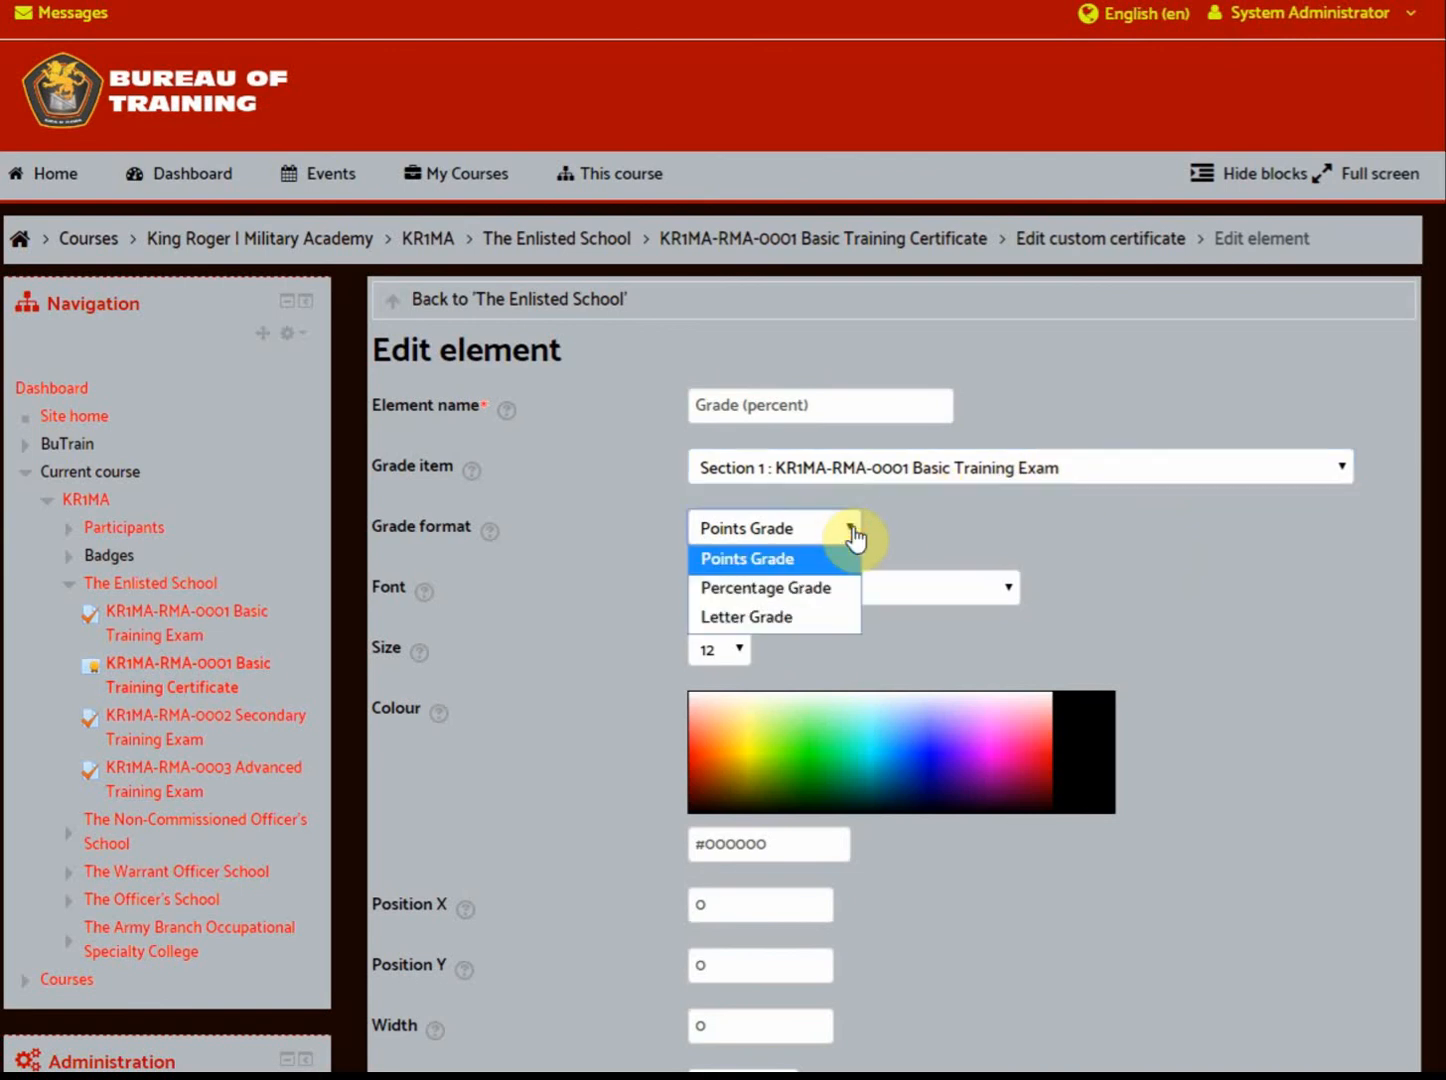
left_click(772, 590)
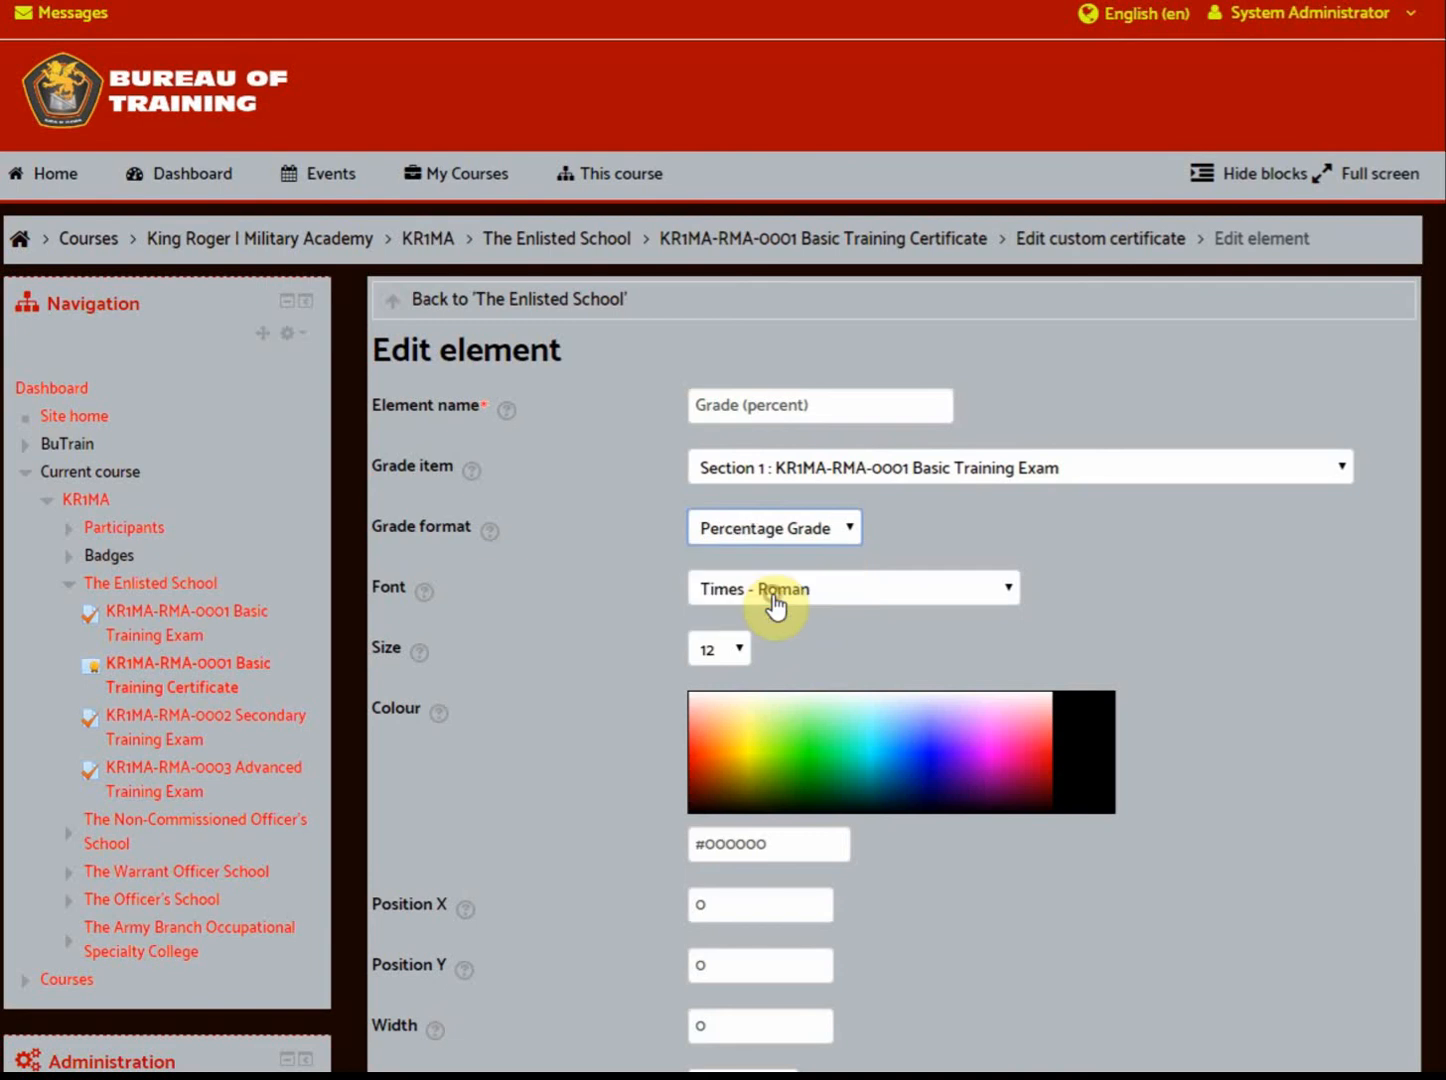
Format the Grade (percent) element with the Incised901BT - Compact font, size 10 and a Top left reference point, and save it
left_click(1023, 590)
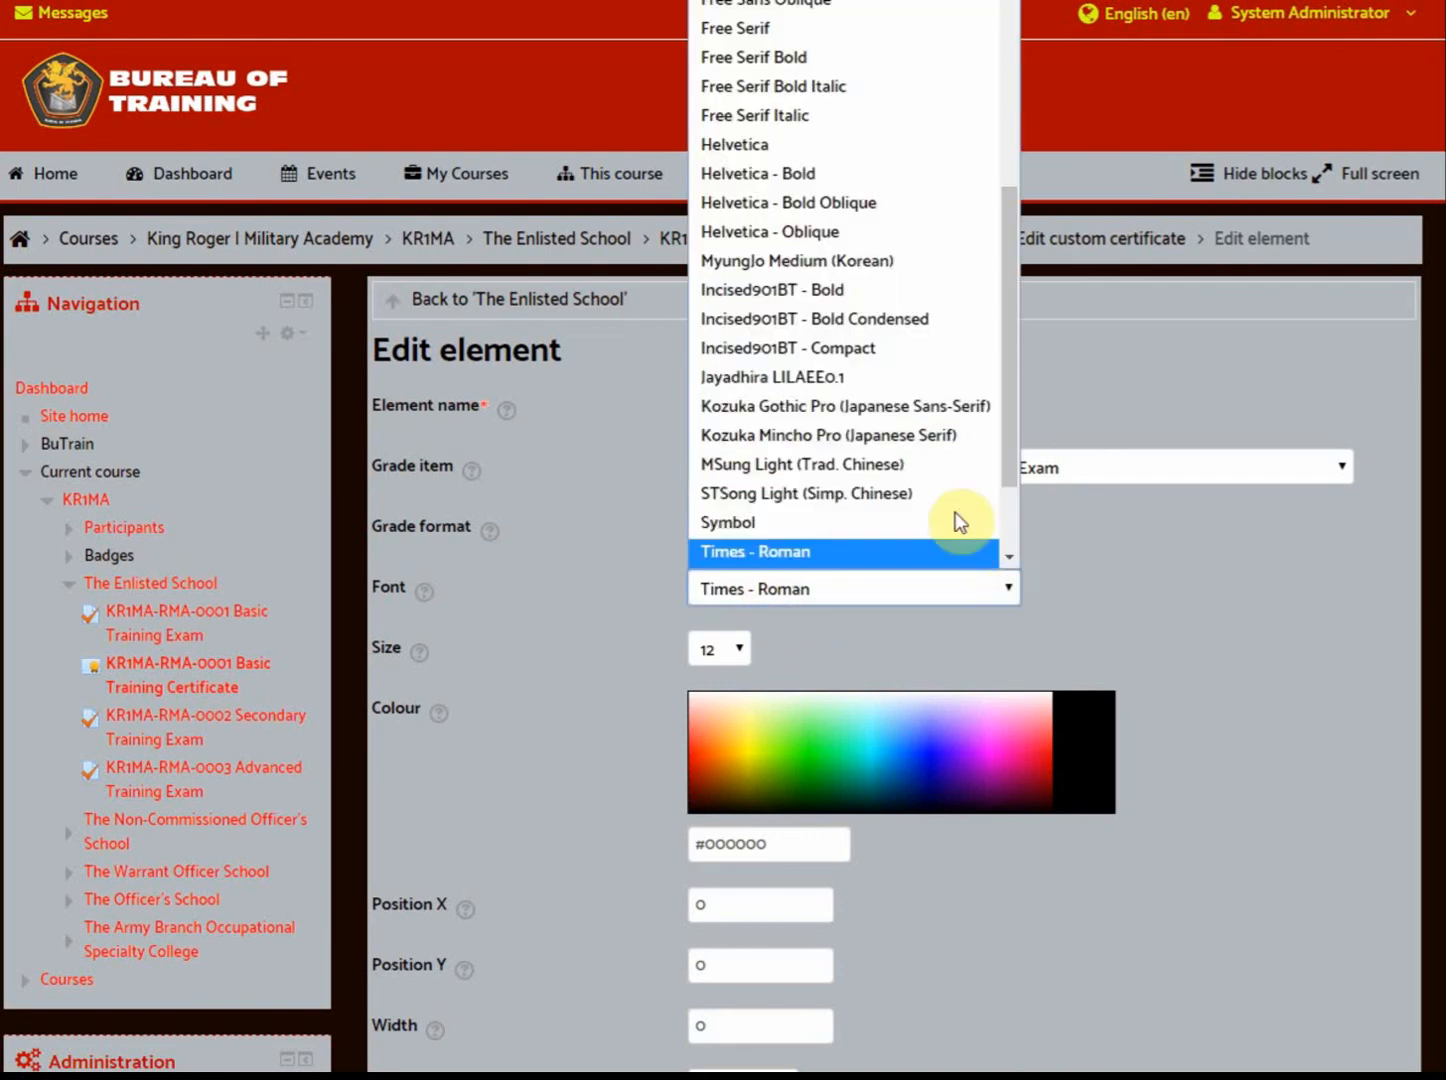
left_click(904, 351)
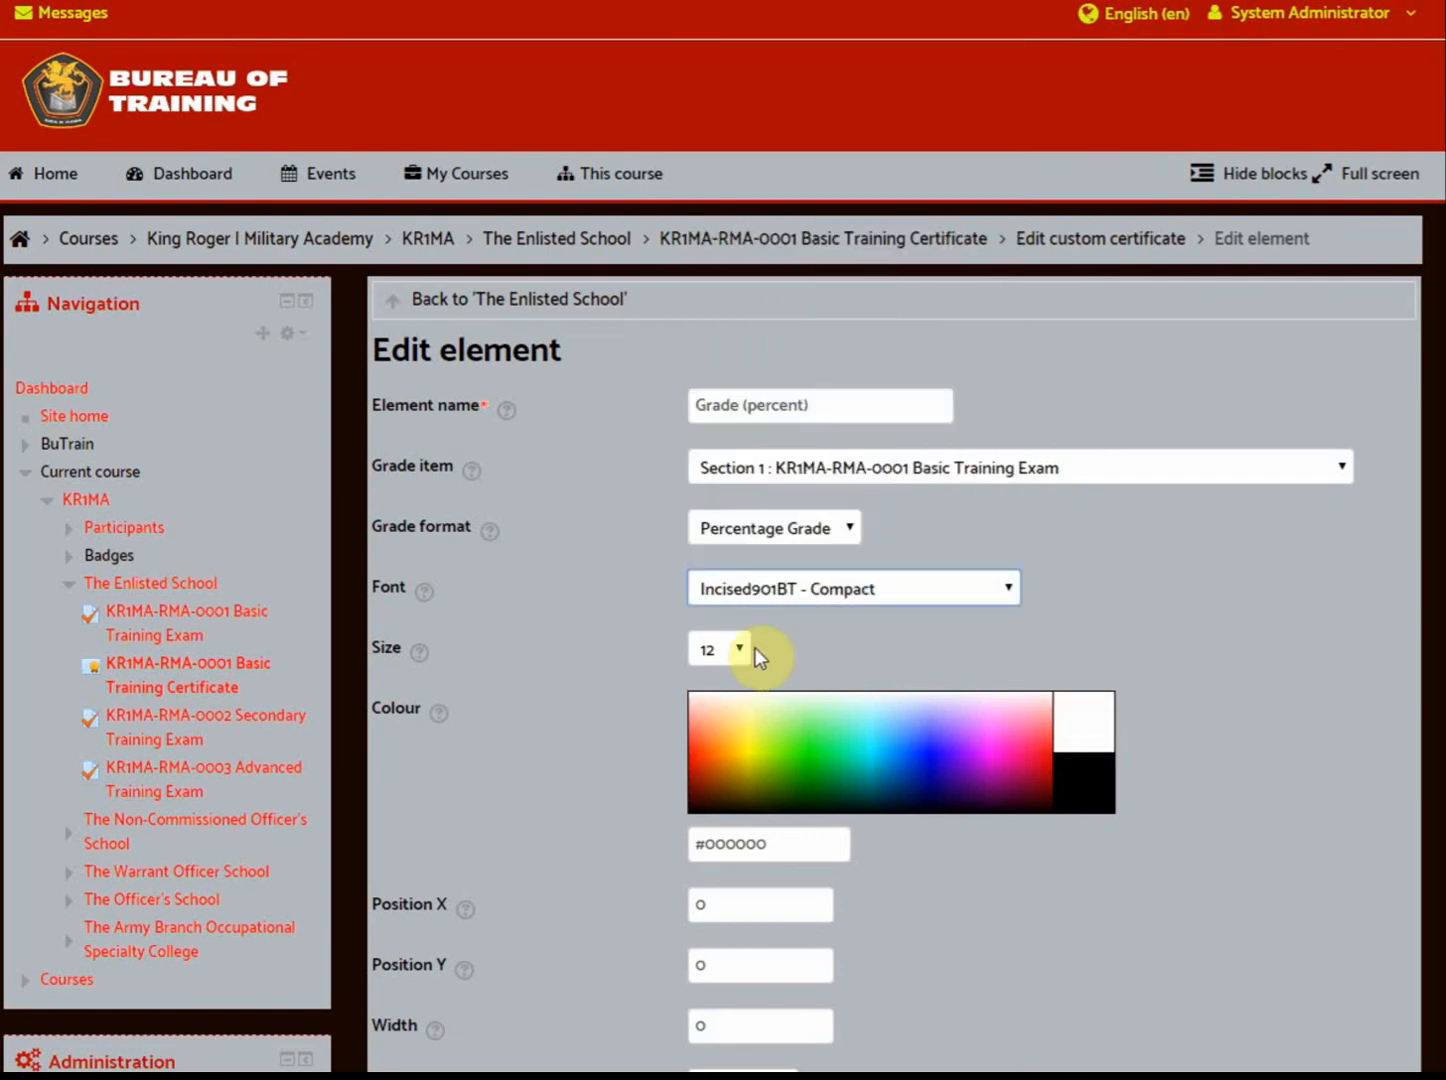
left_click(741, 658)
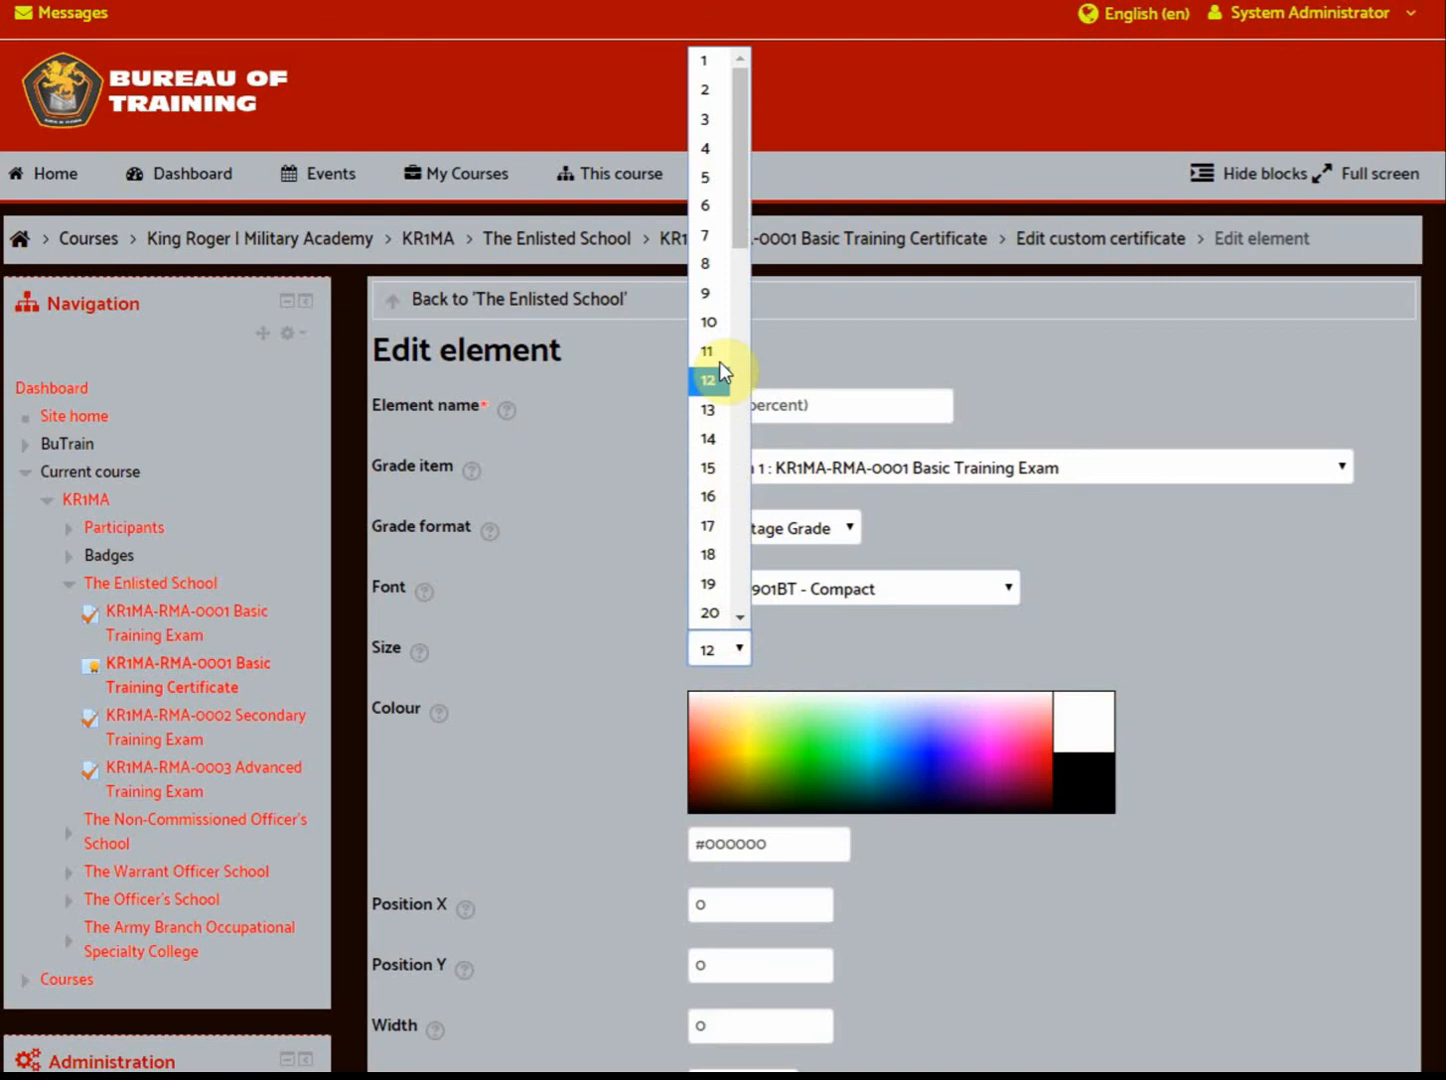
left_click(710, 330)
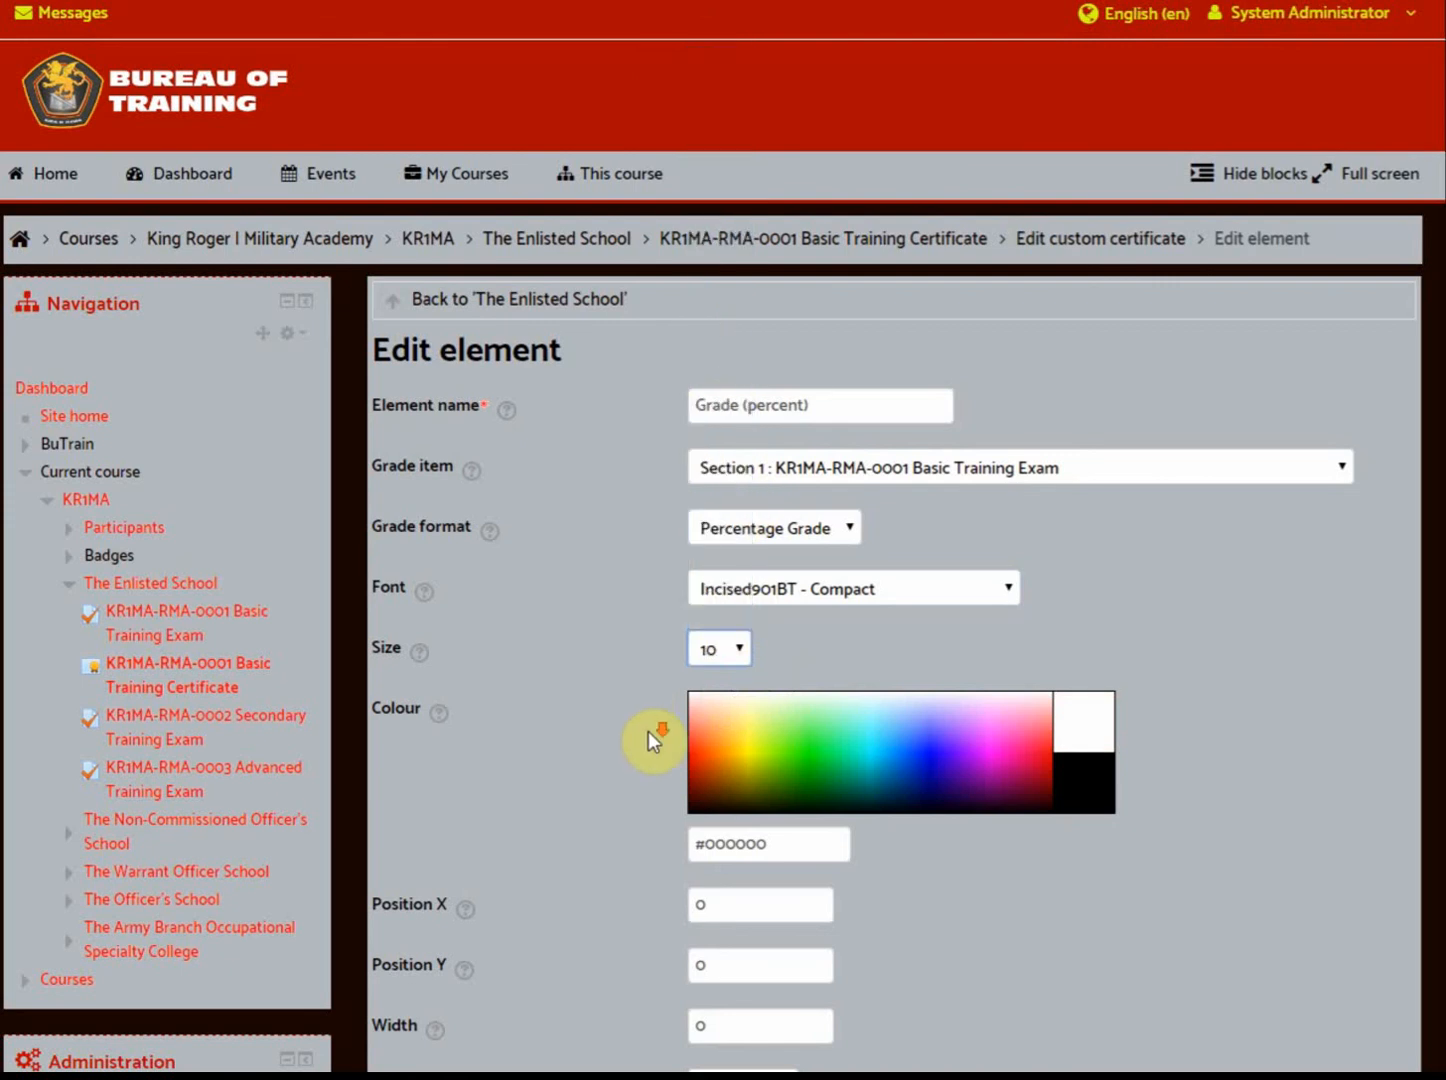
scroll(688, 759, "down", 1)
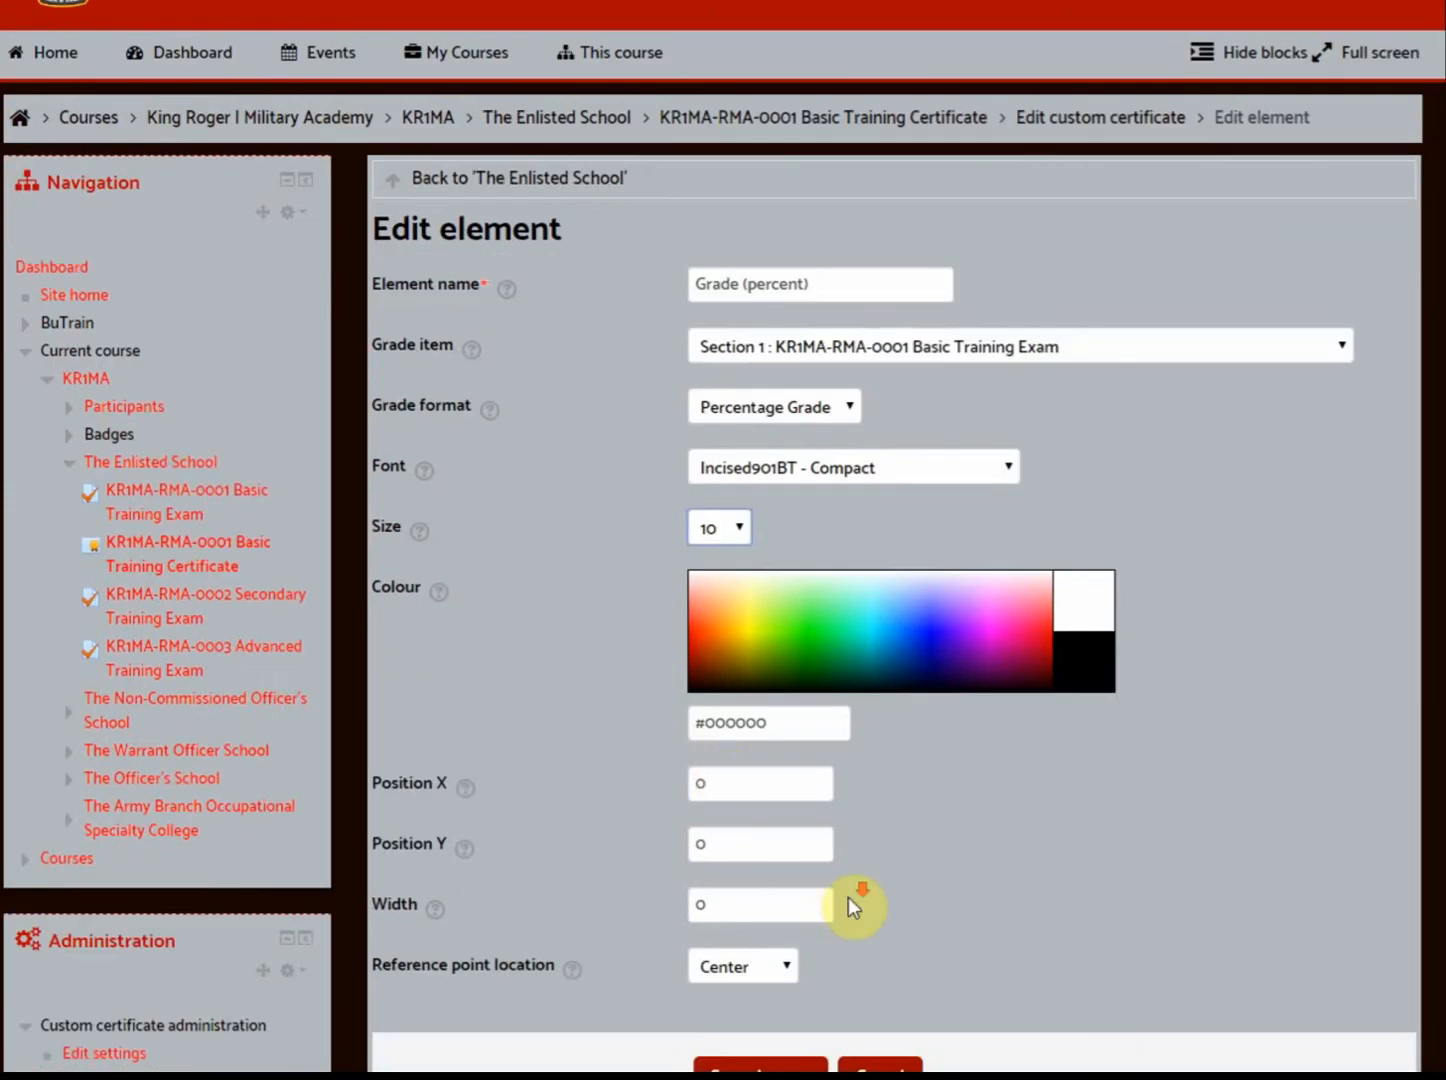
scroll(849, 897, "down", 1)
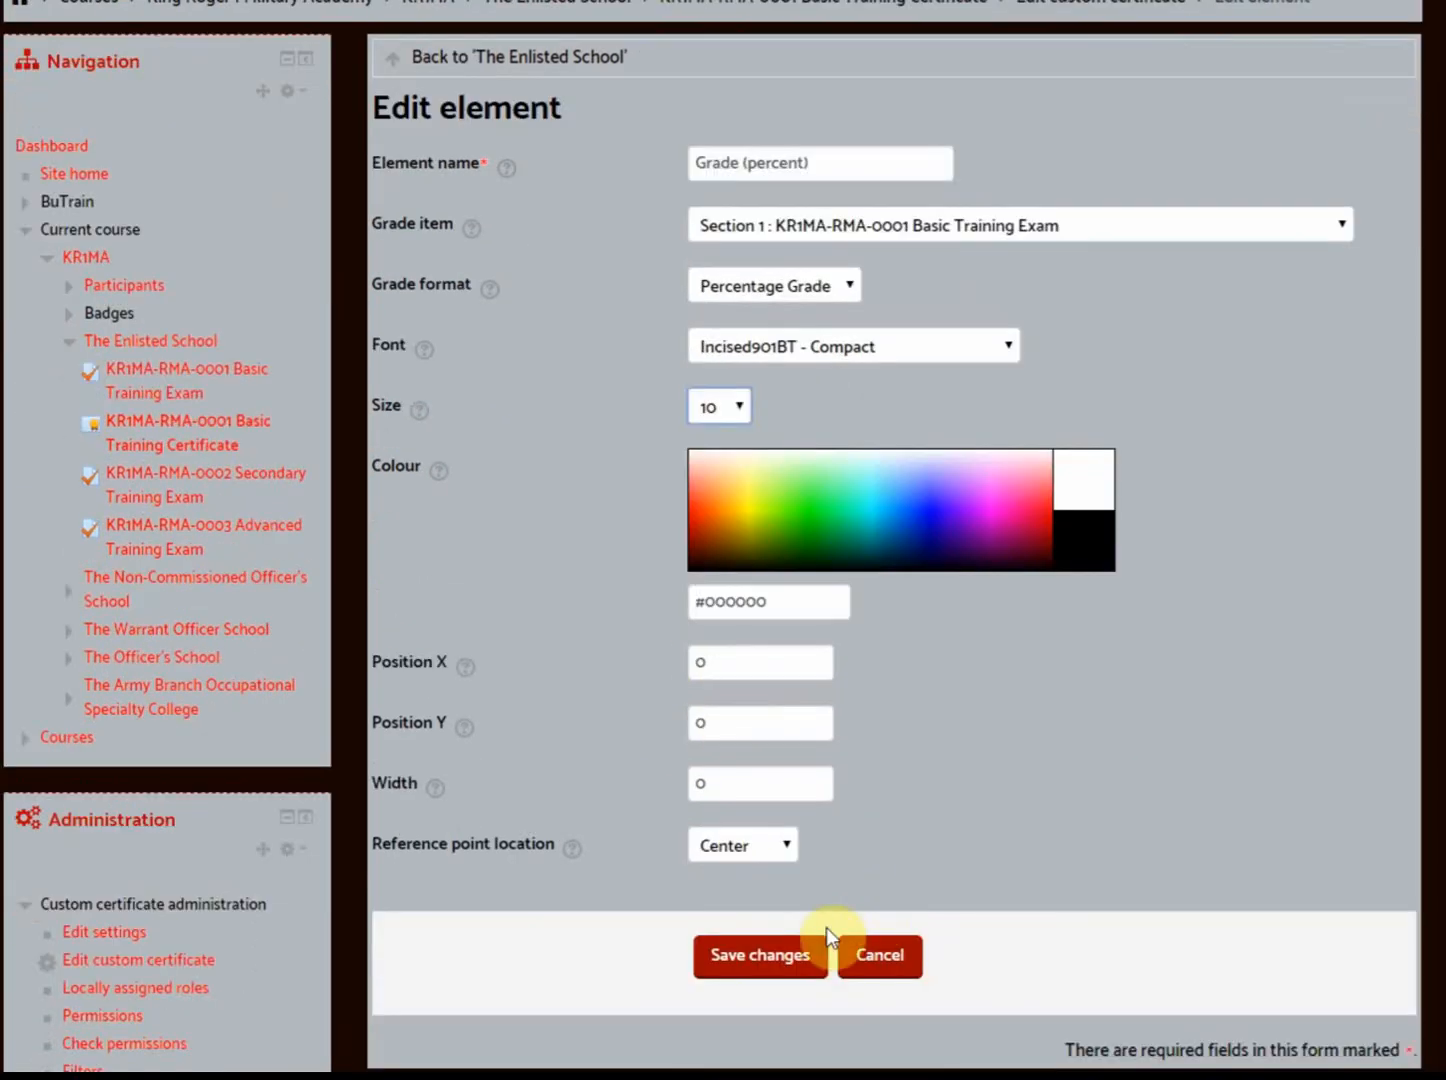
left_click(788, 858)
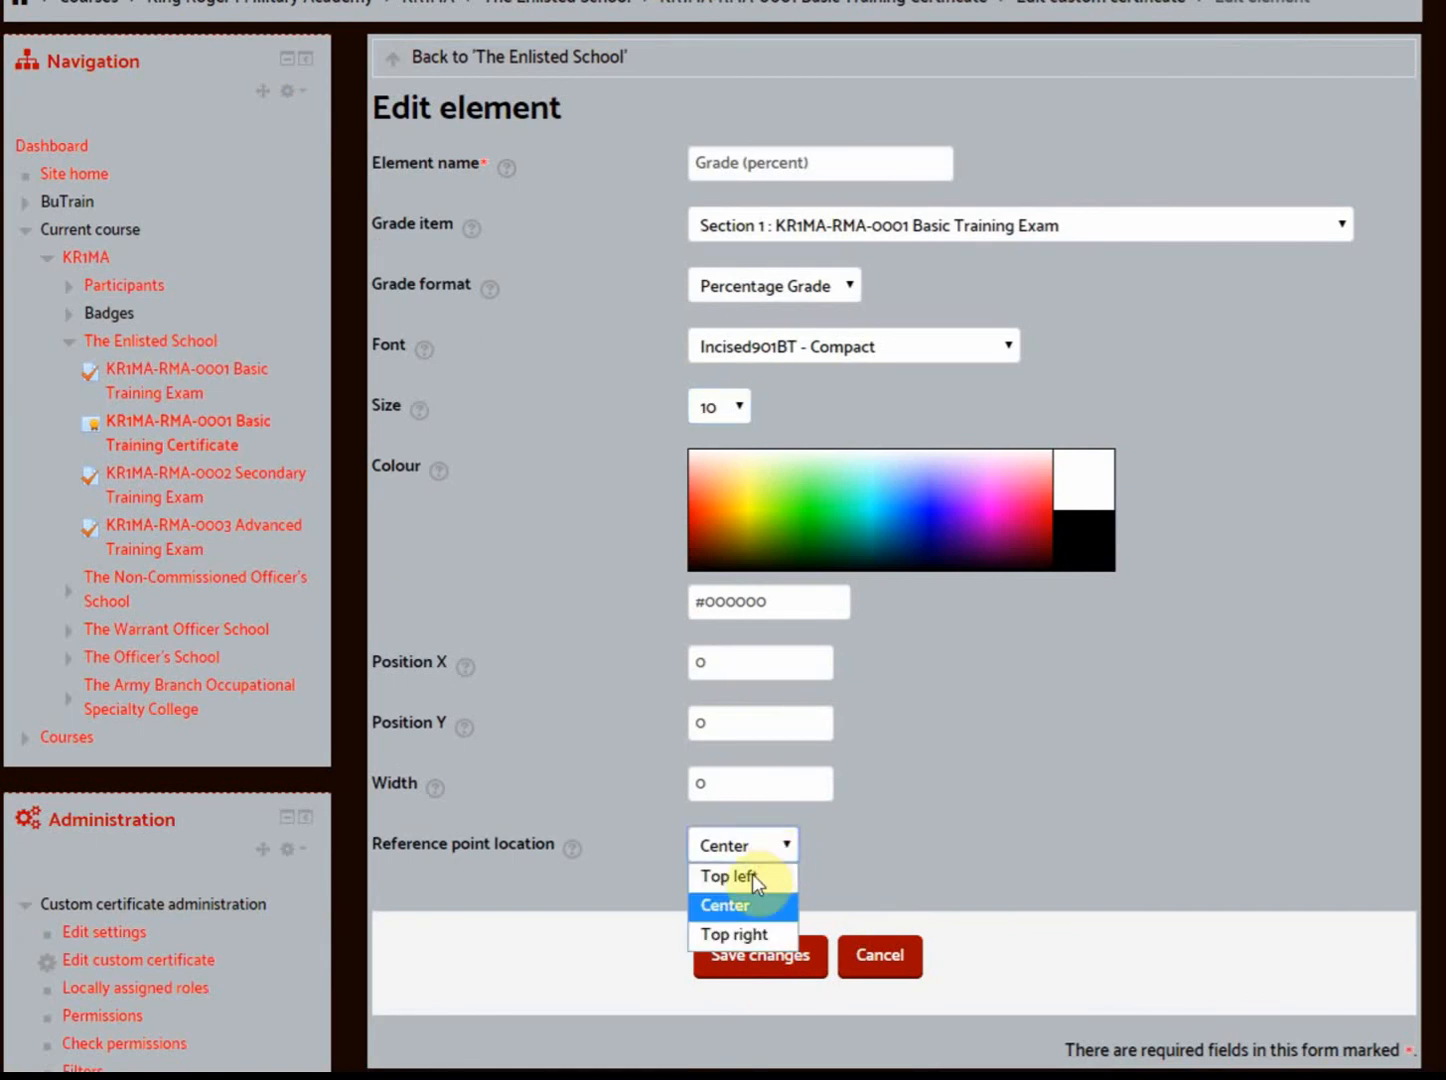
left_click(753, 873)
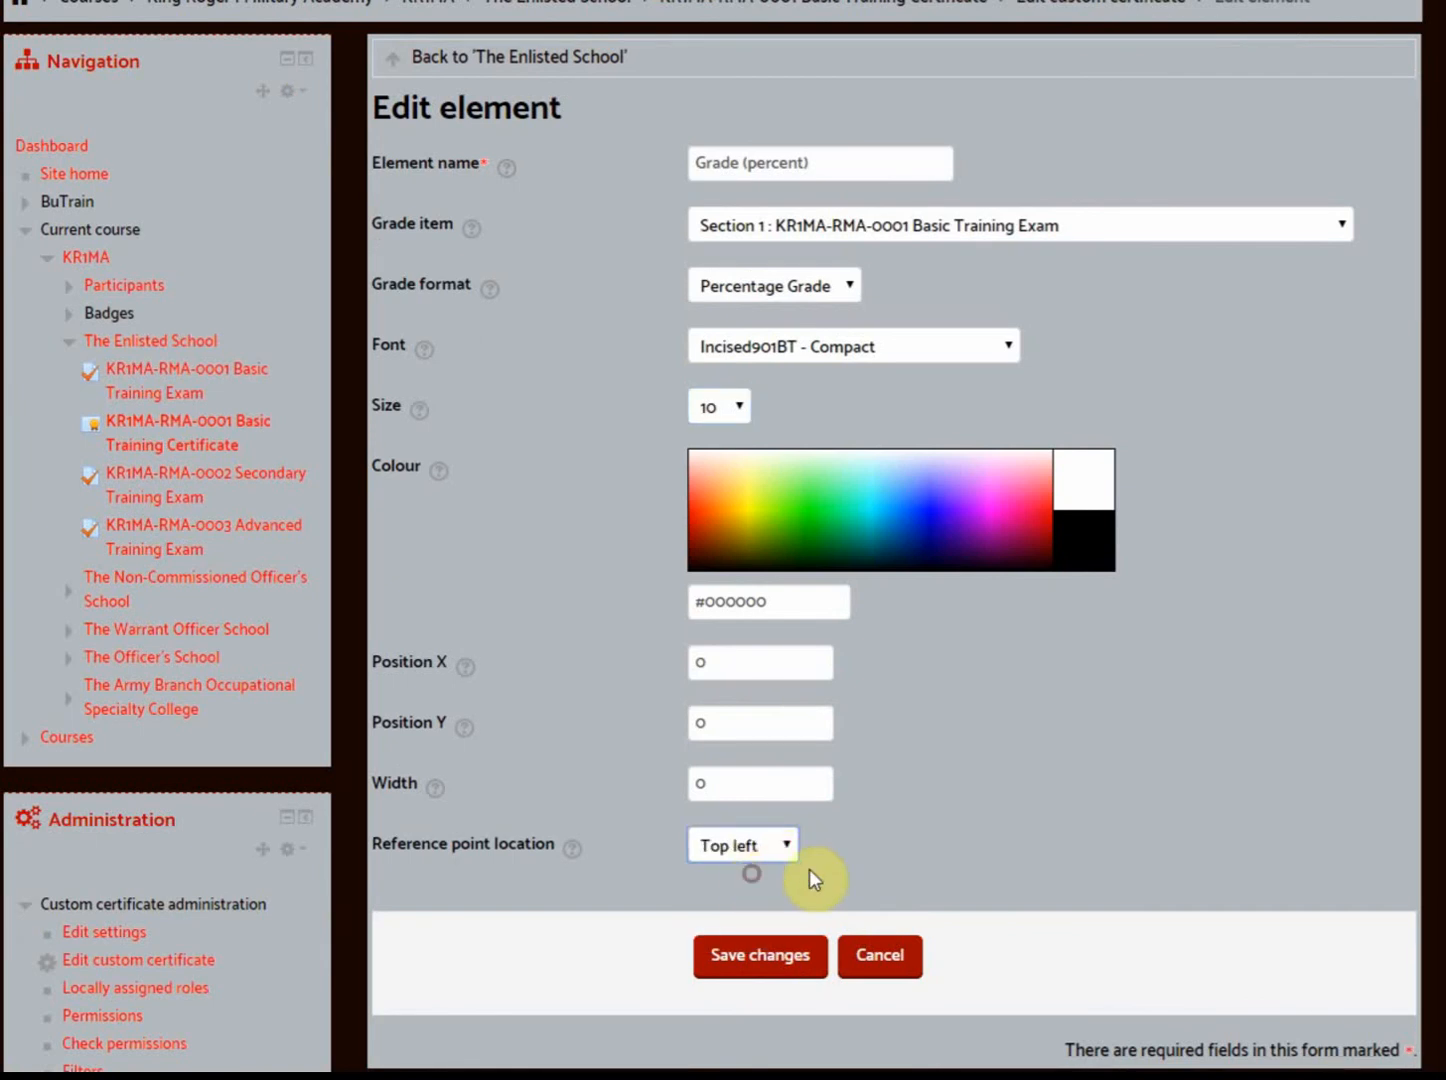
left_click(746, 962)
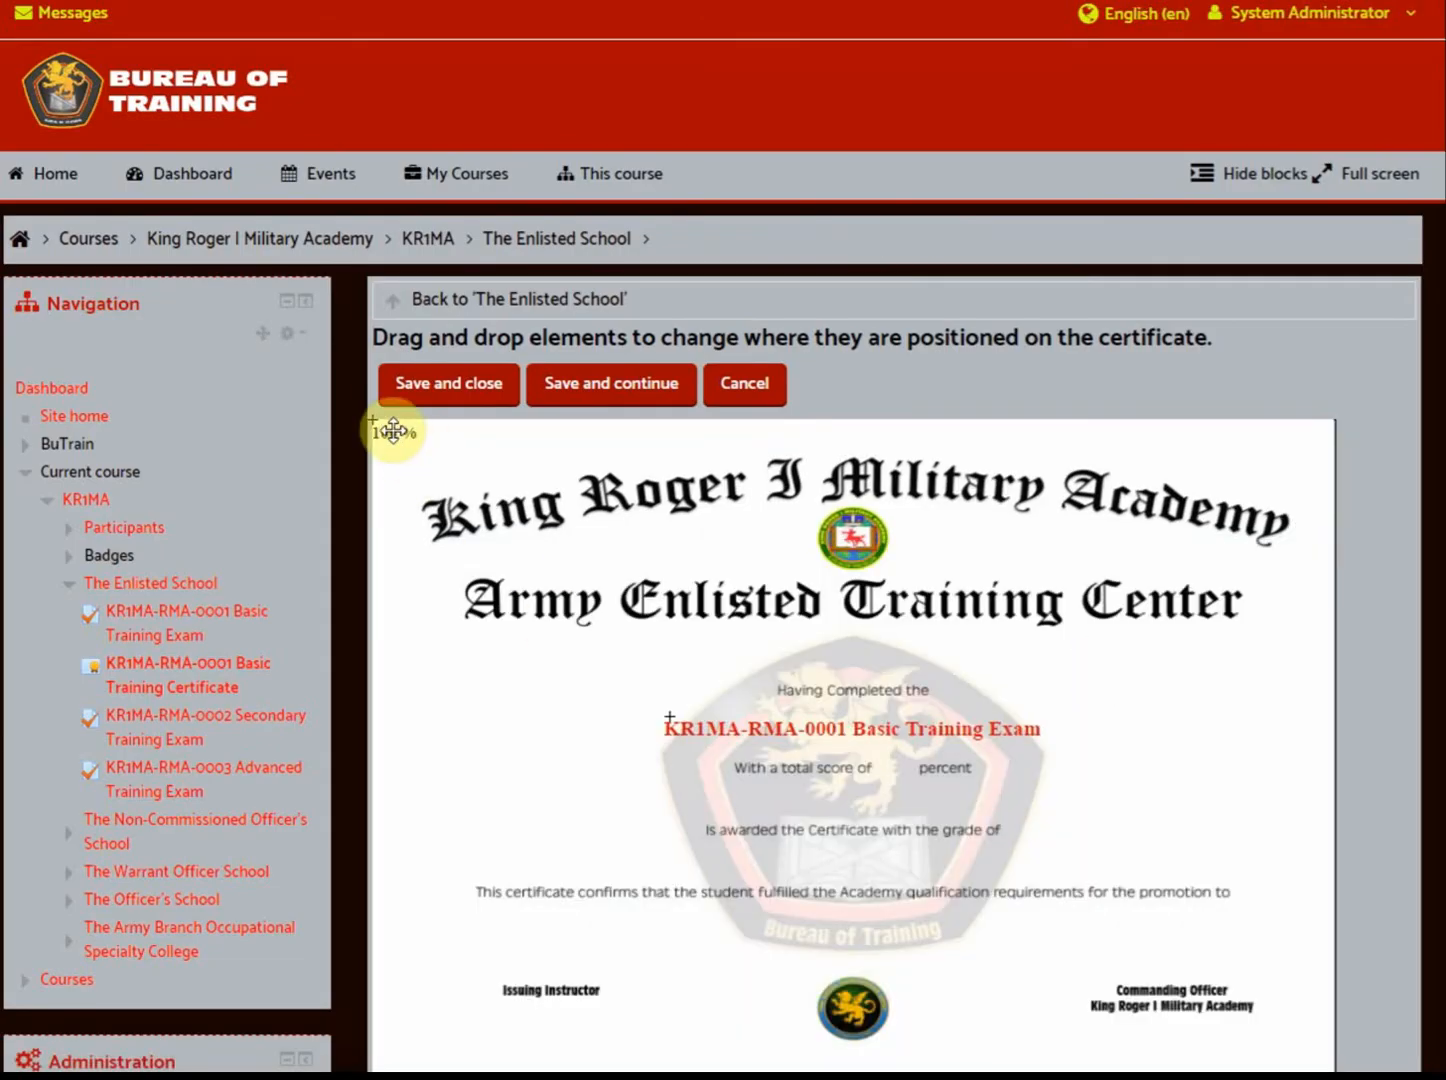
Move the percentage grade into the gap after "With a total score of" on the certificate and save the layout
left_click_drag(392, 432, 895, 767)
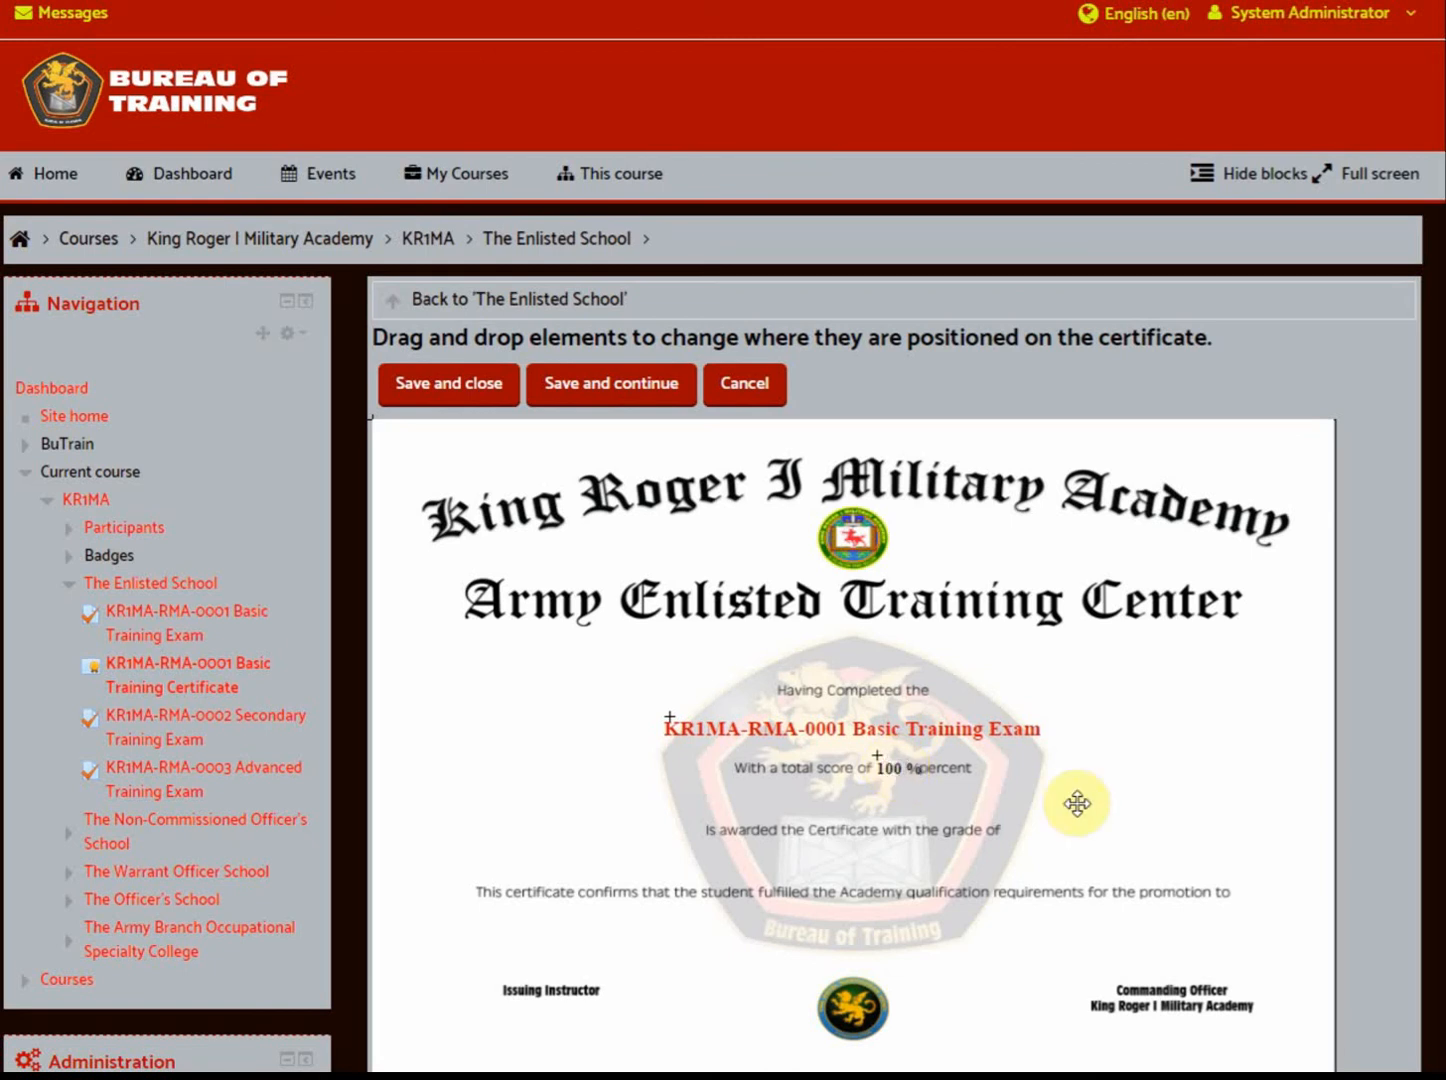
left_click(473, 391)
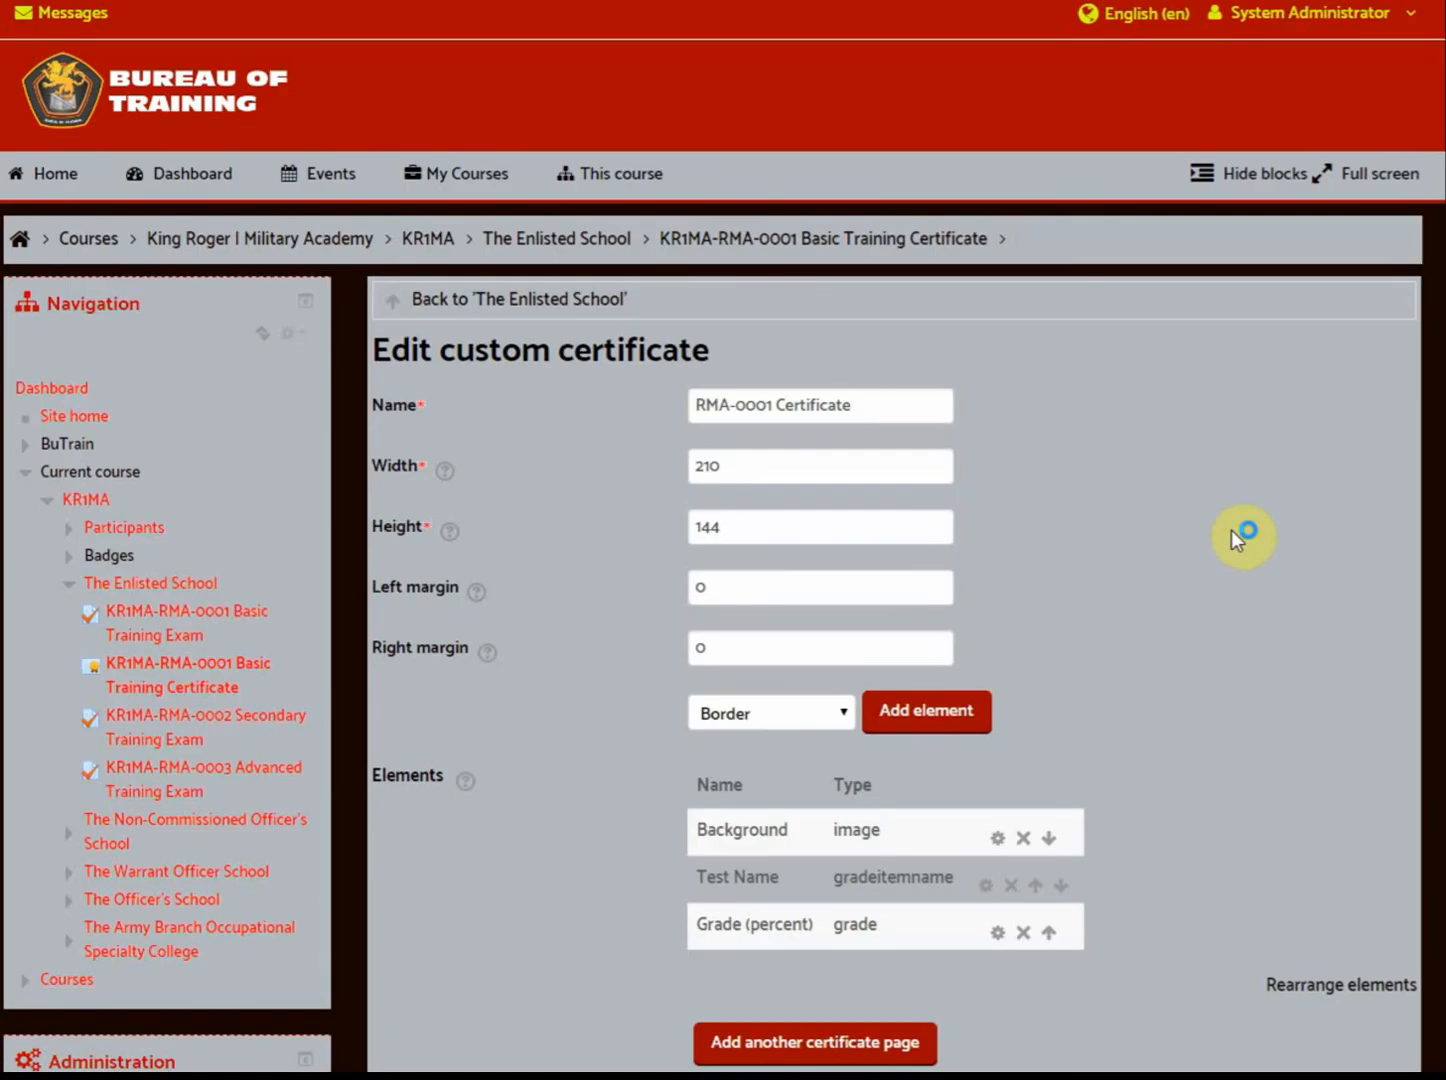
Save and preview the certificate as a PDF, fit the whole page in view to check the score's placement, and close the preview
scroll(1236, 727, "down", 3)
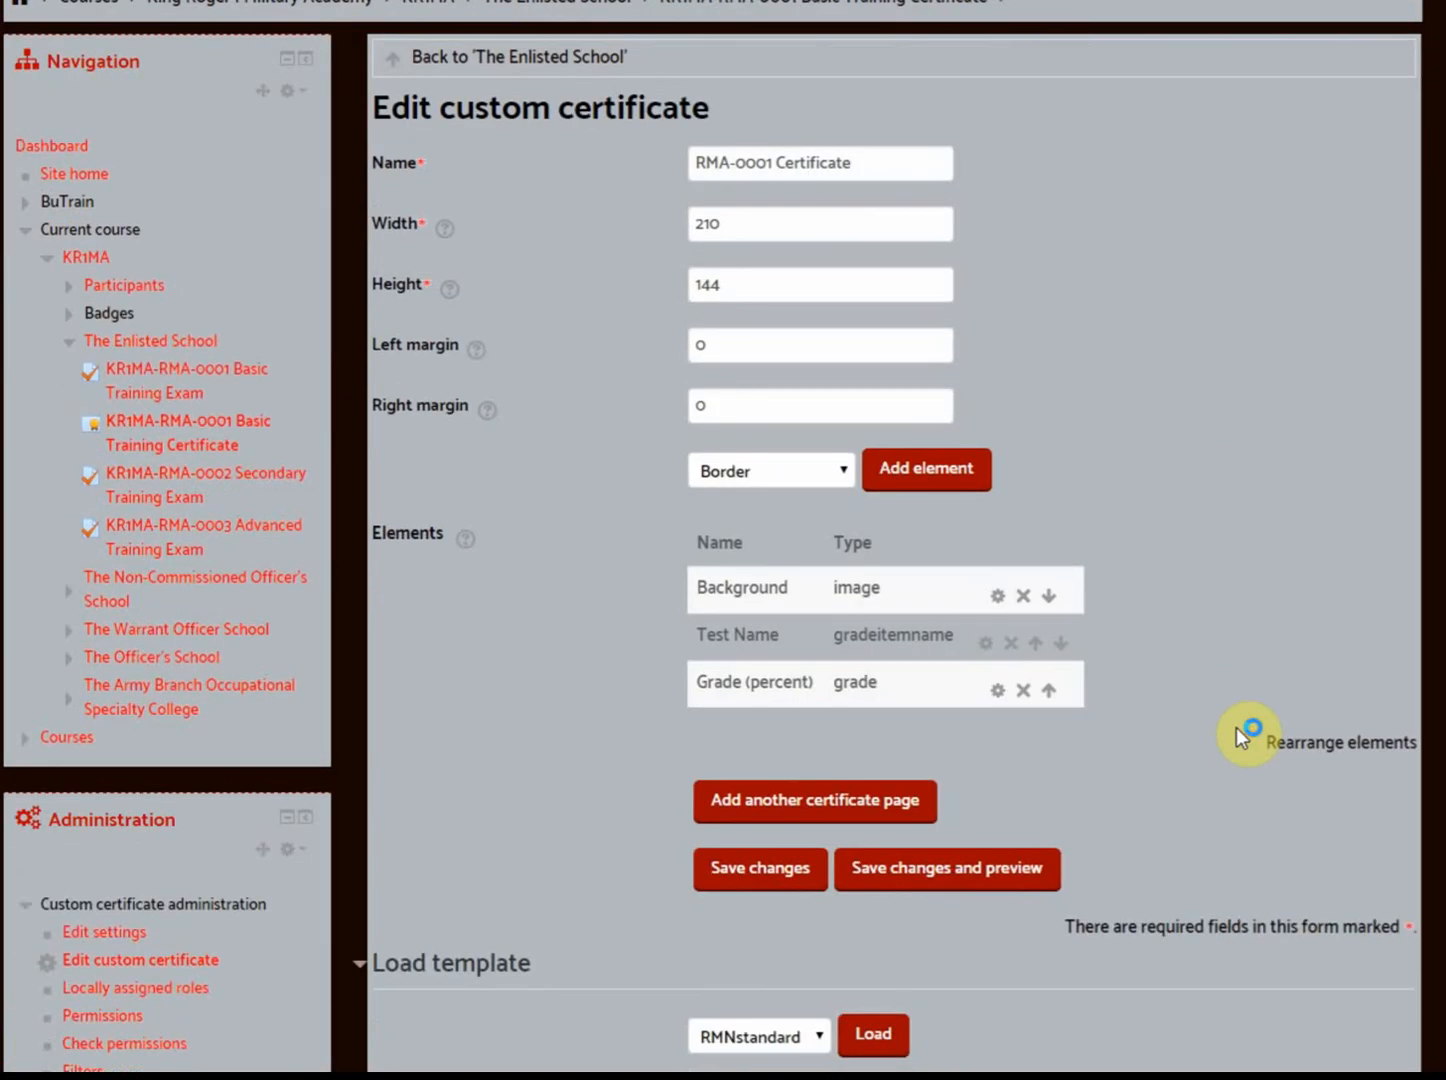
left_click(937, 868)
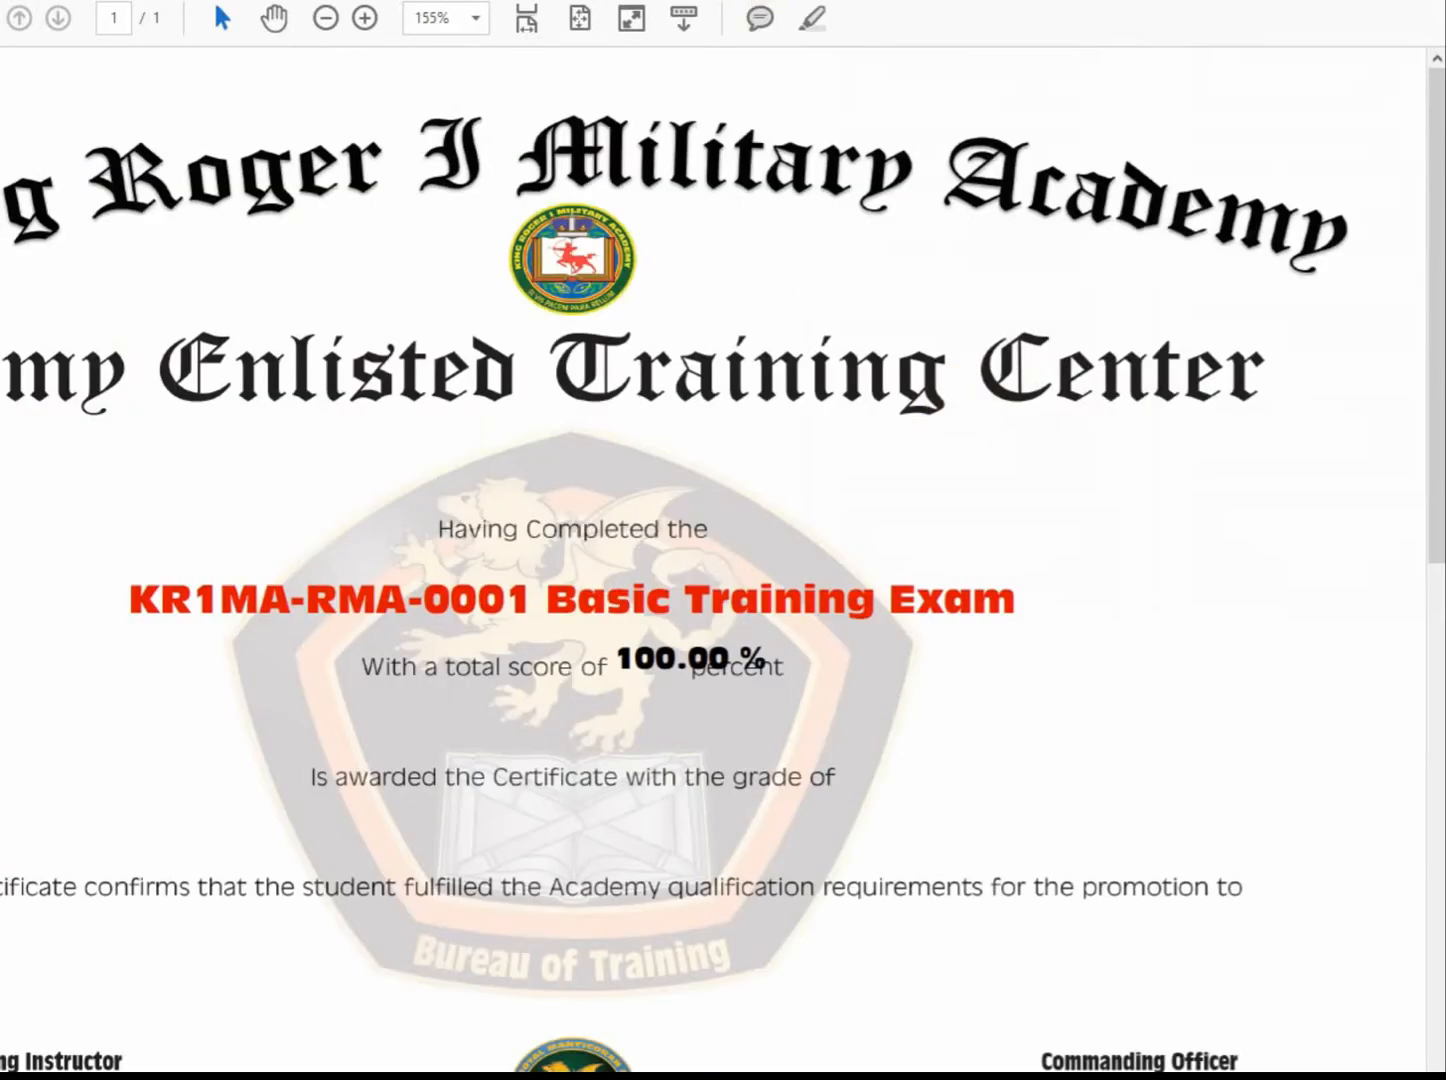
left_click(1445, 1)
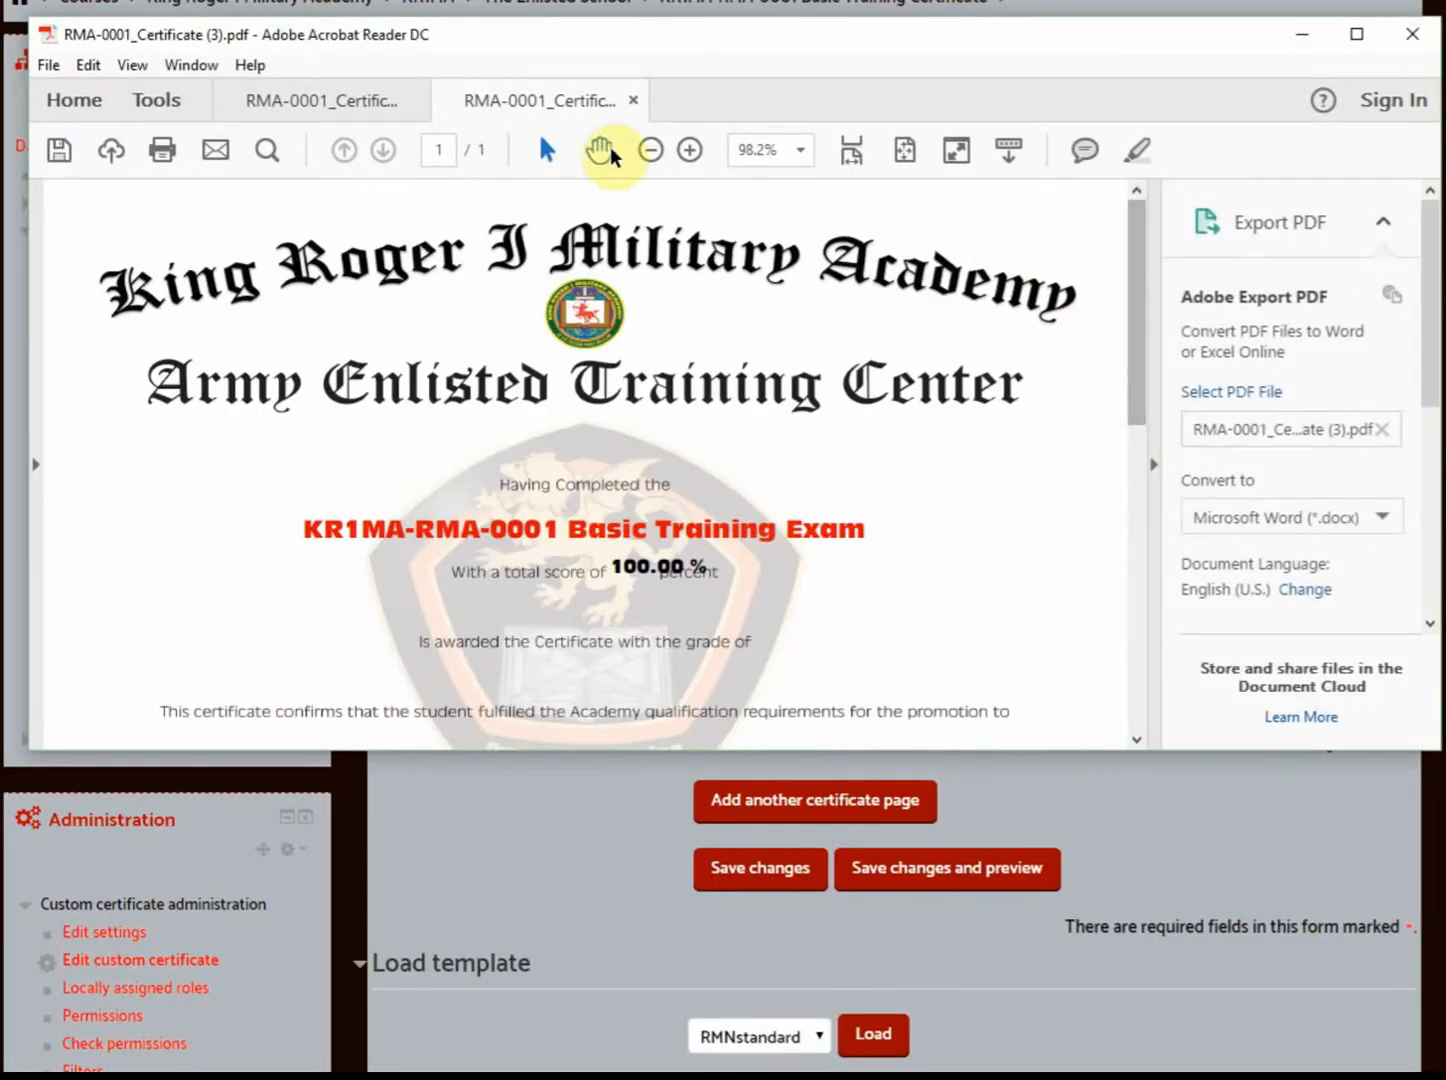
left_click(650, 149)
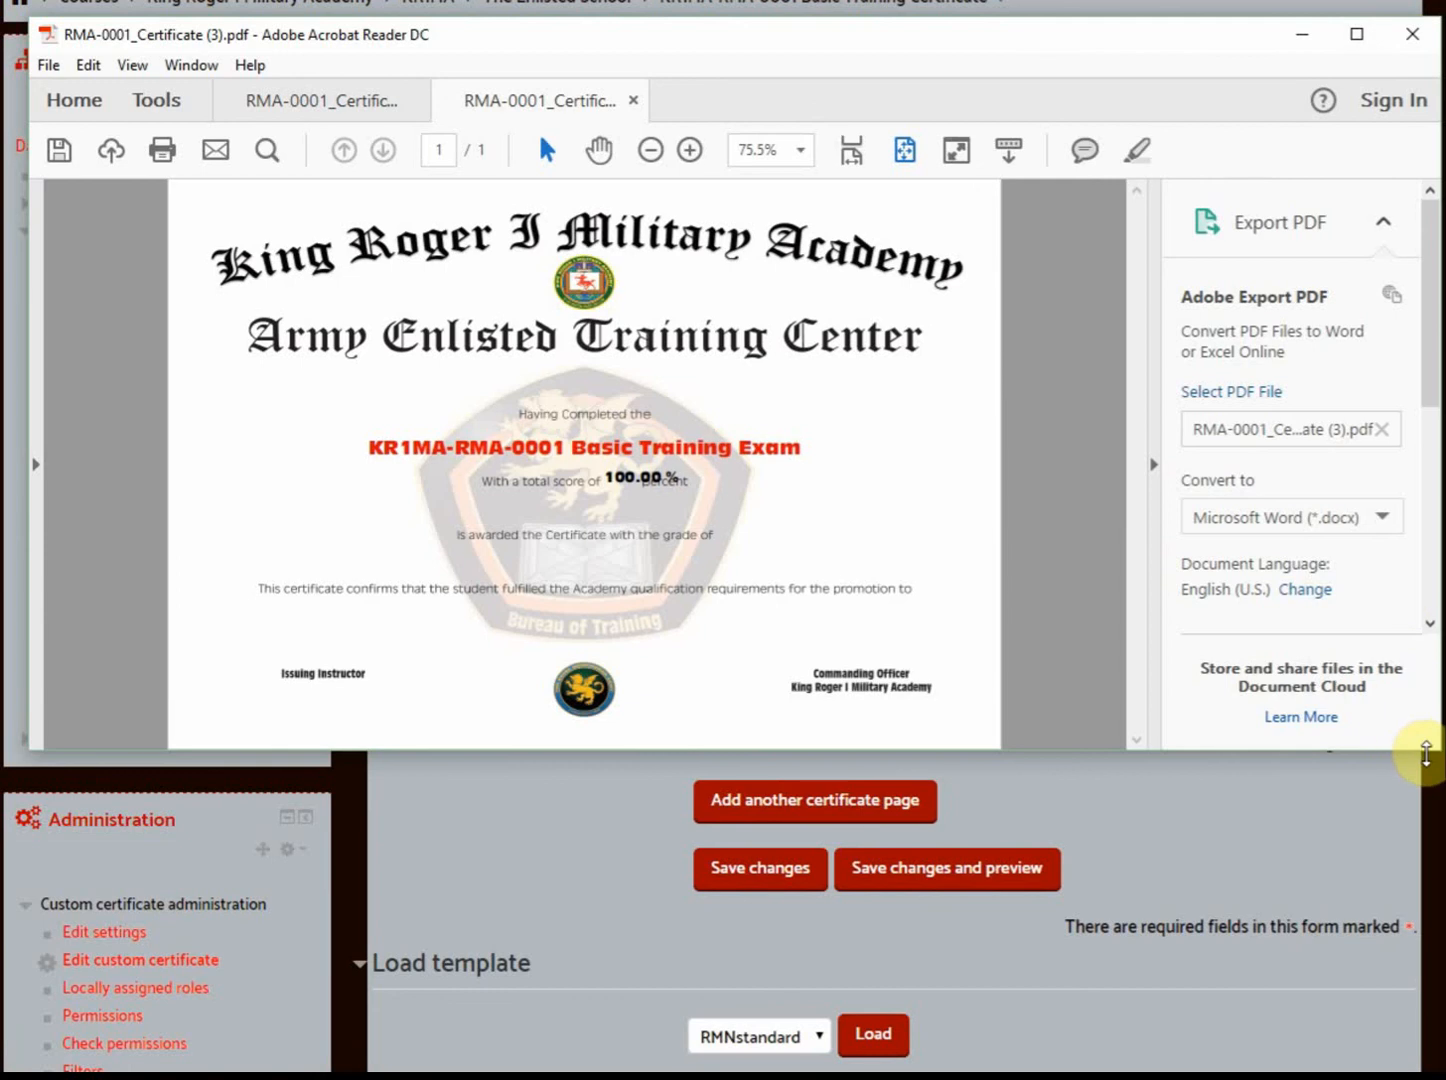
left_click_drag(1425, 753, 1426, 980)
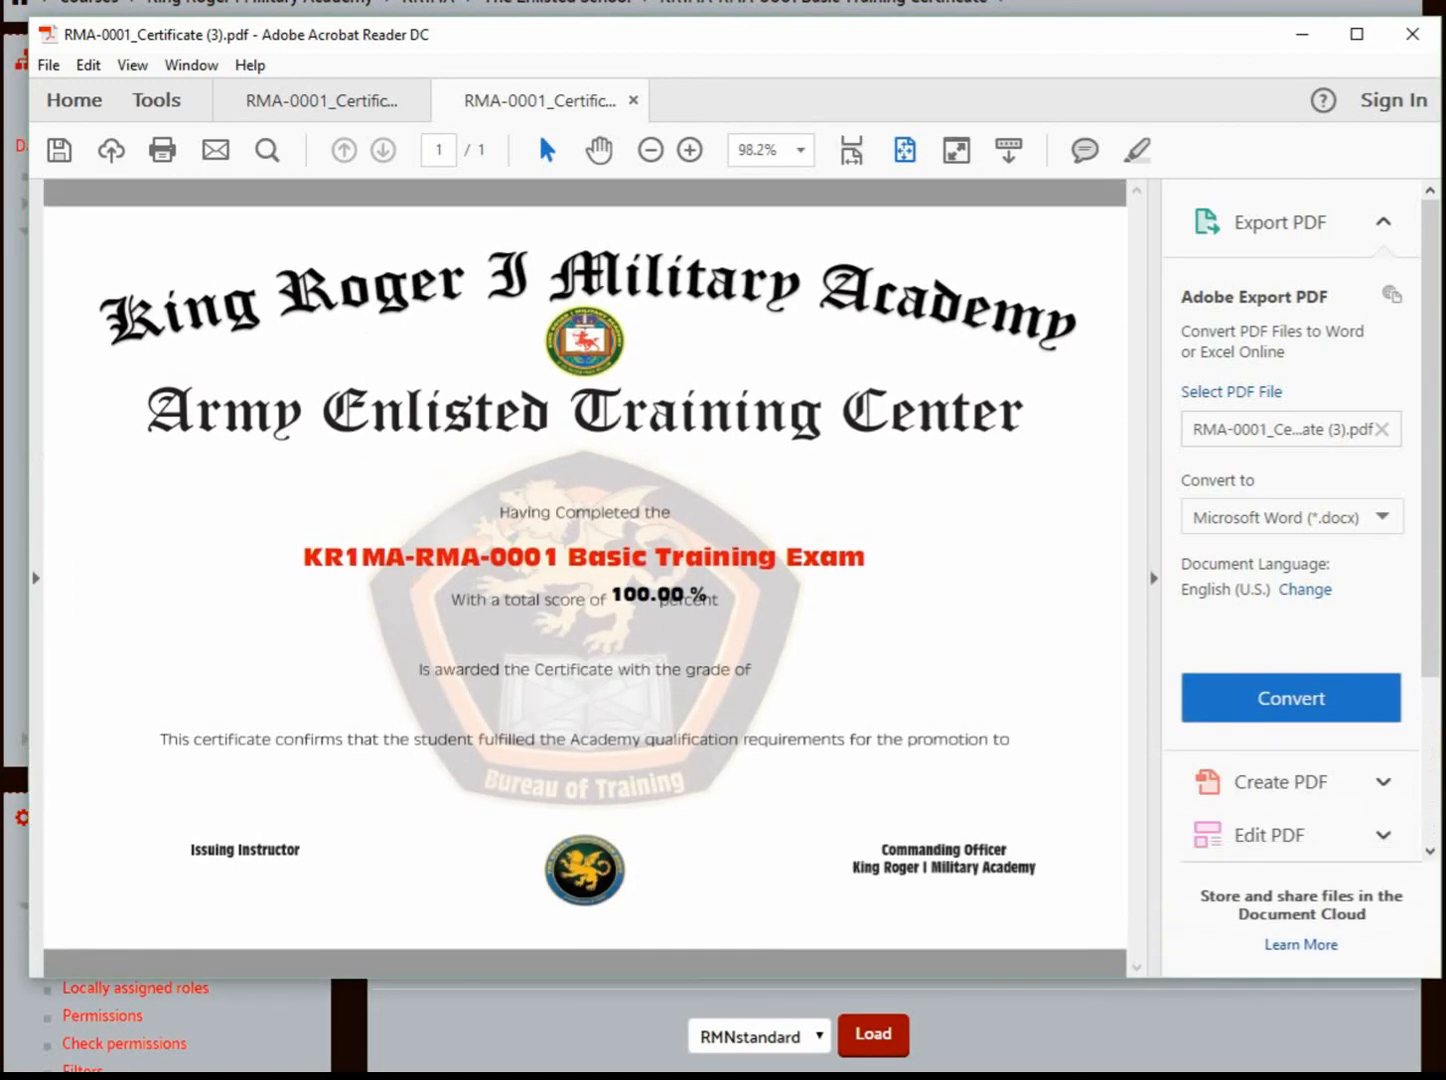
left_click(1409, 24)
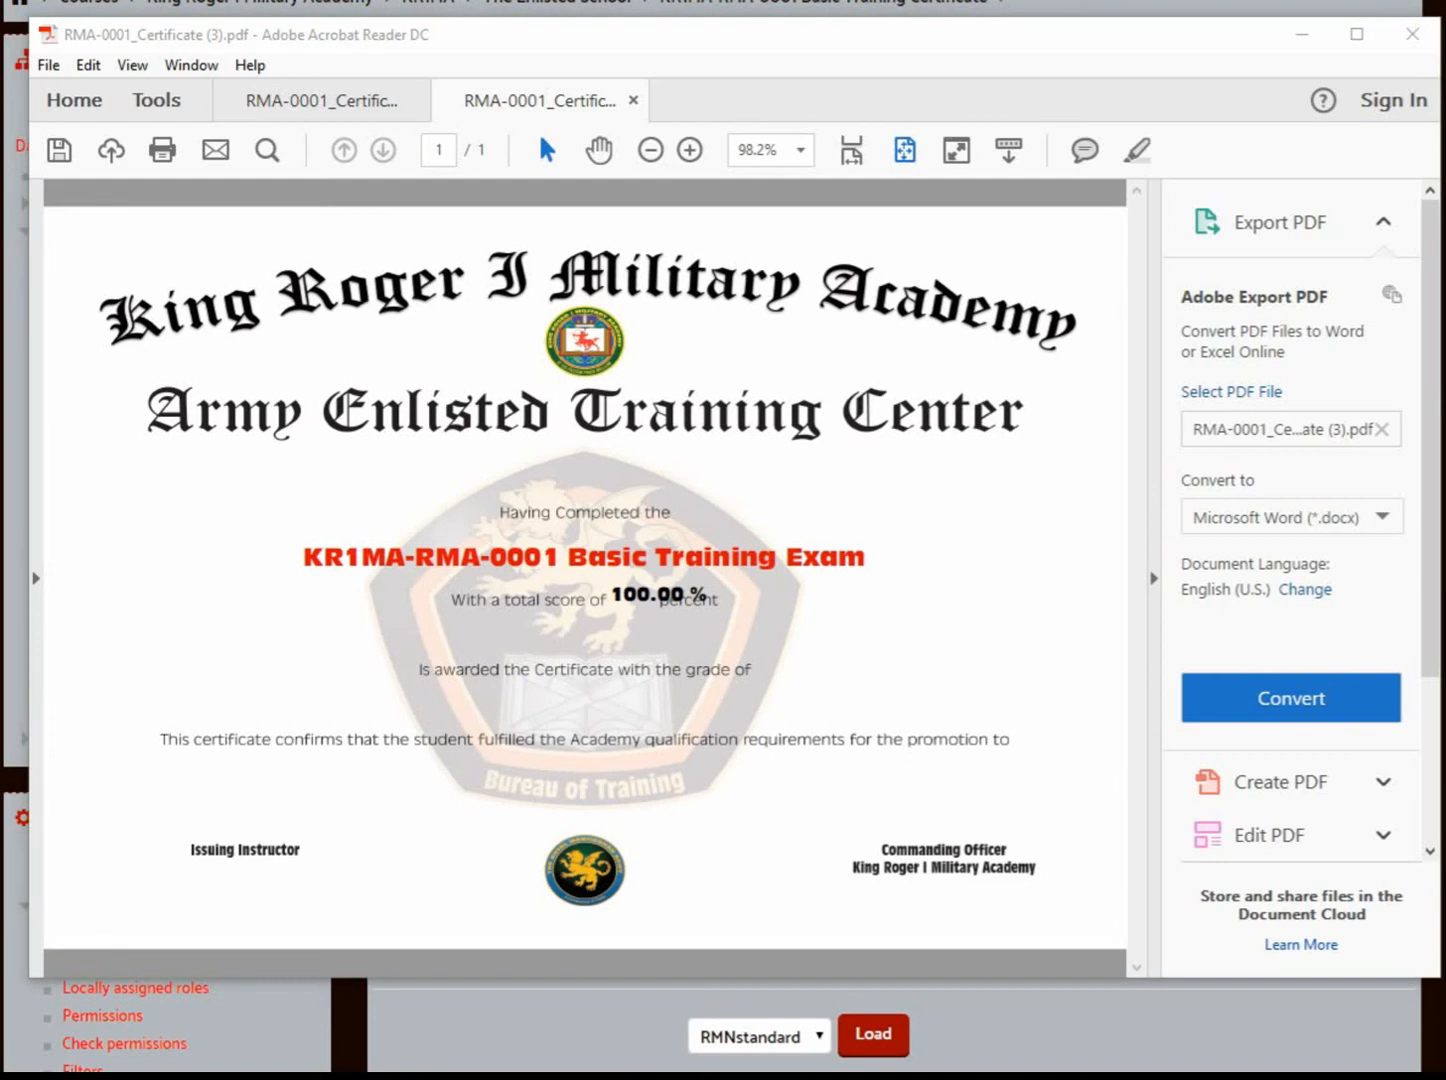
Close the old preview, nudge the percentage grade down in line with "With a total score of", and save the layout
left_click(633, 101)
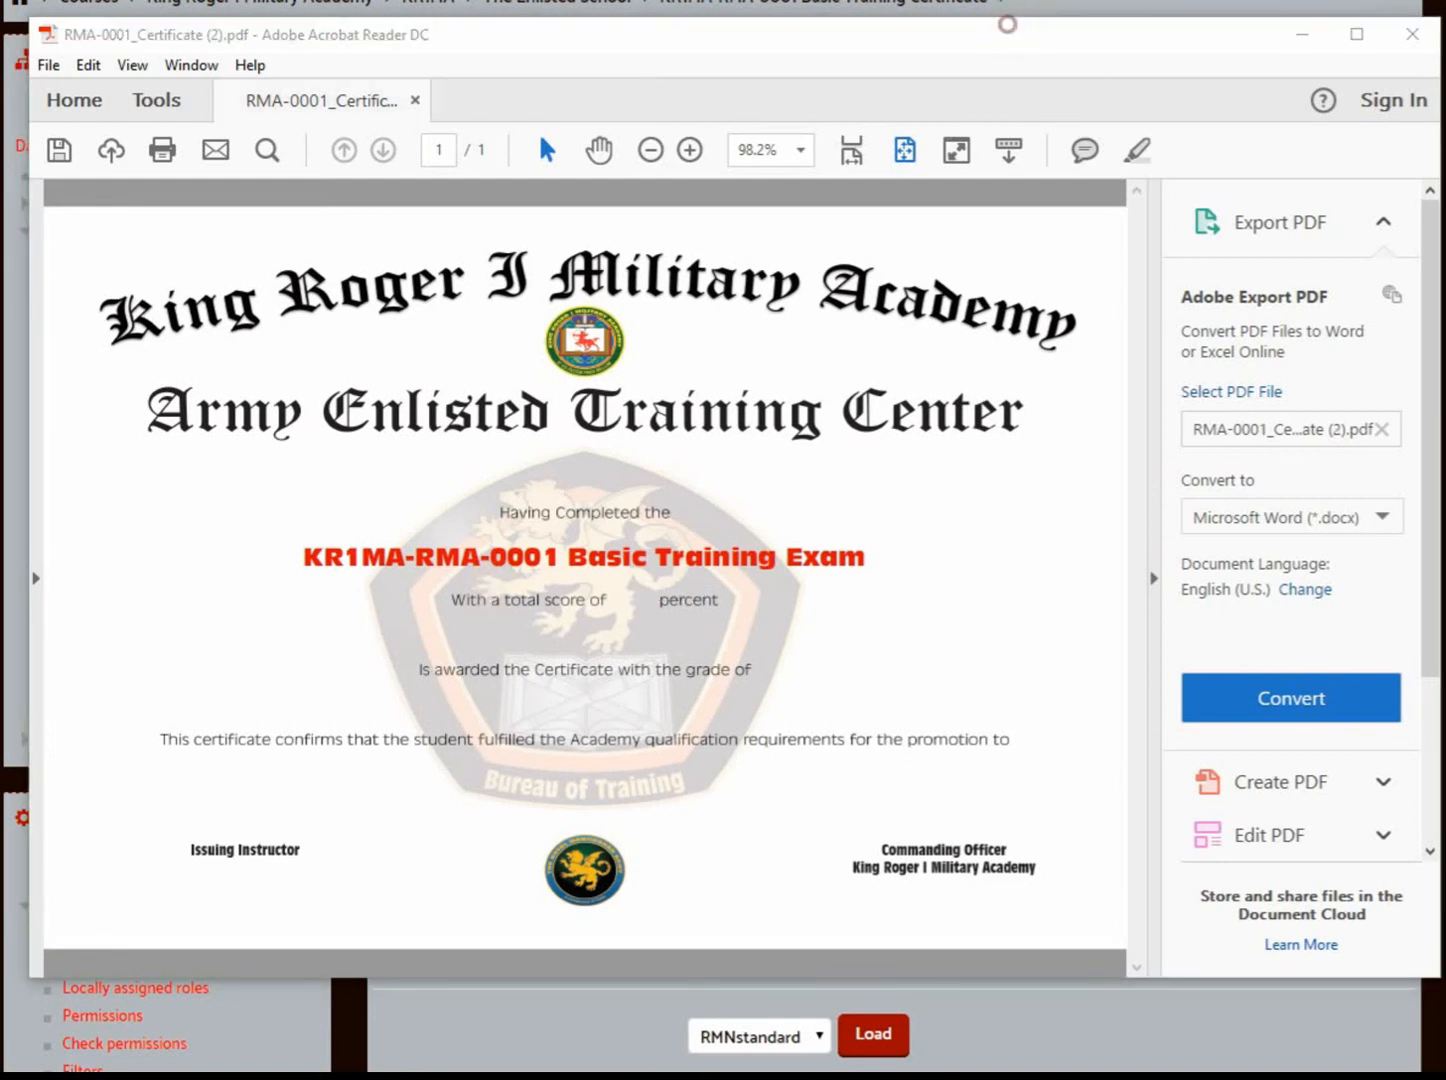
key("alt+Tab")
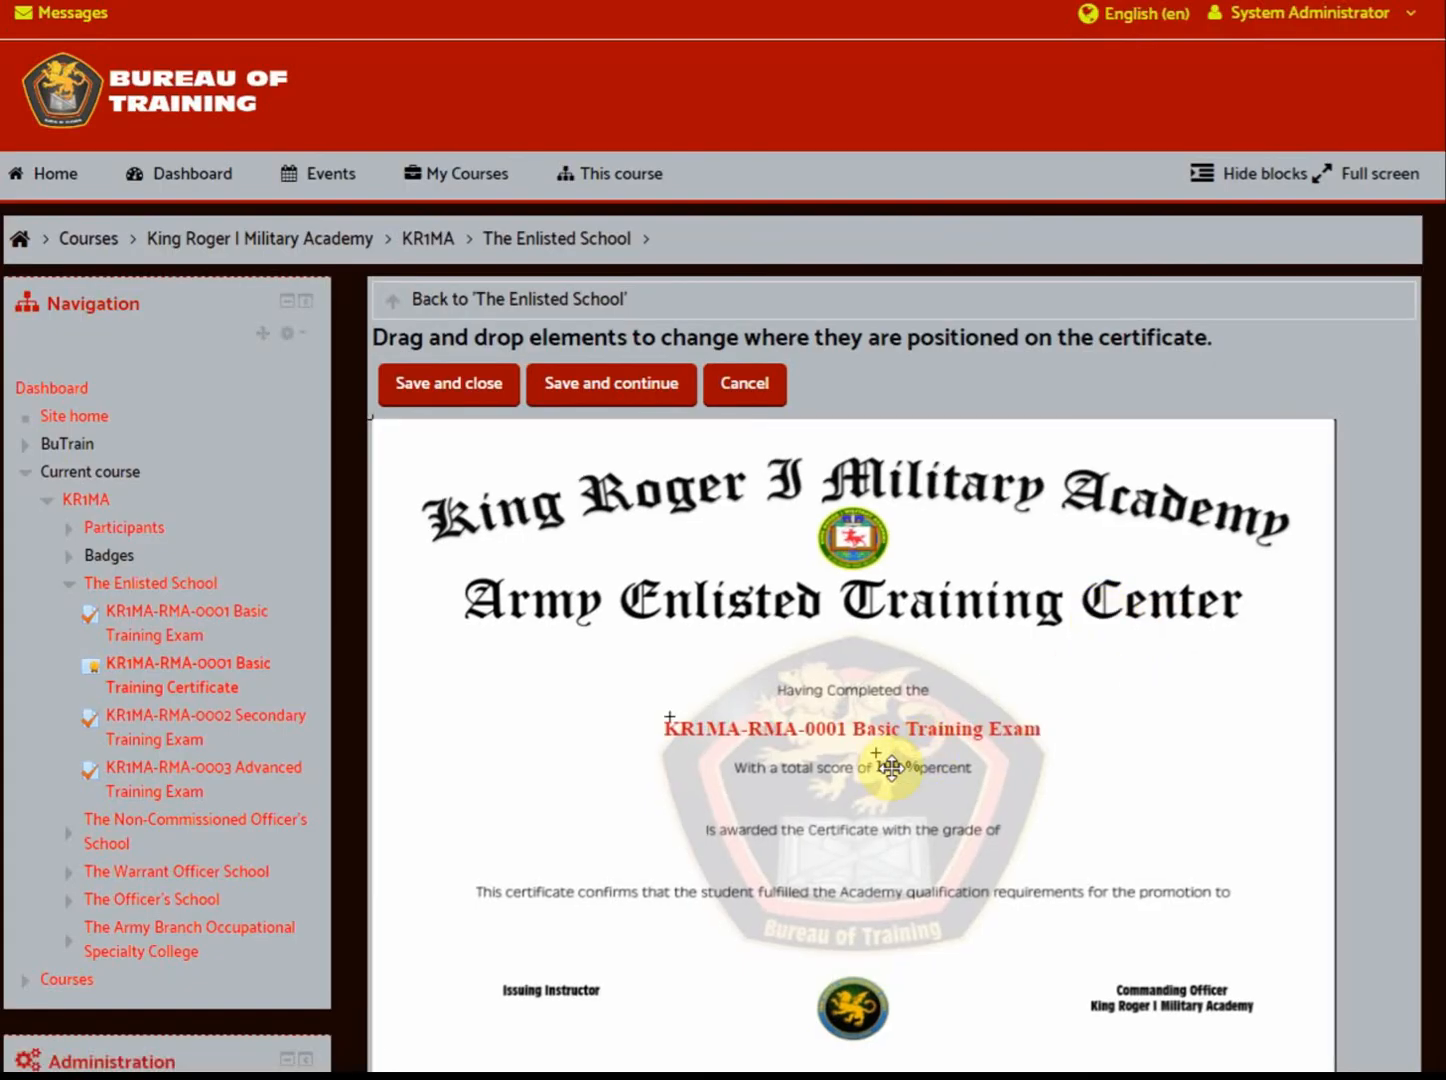
left_click_drag(893, 769, 892, 770)
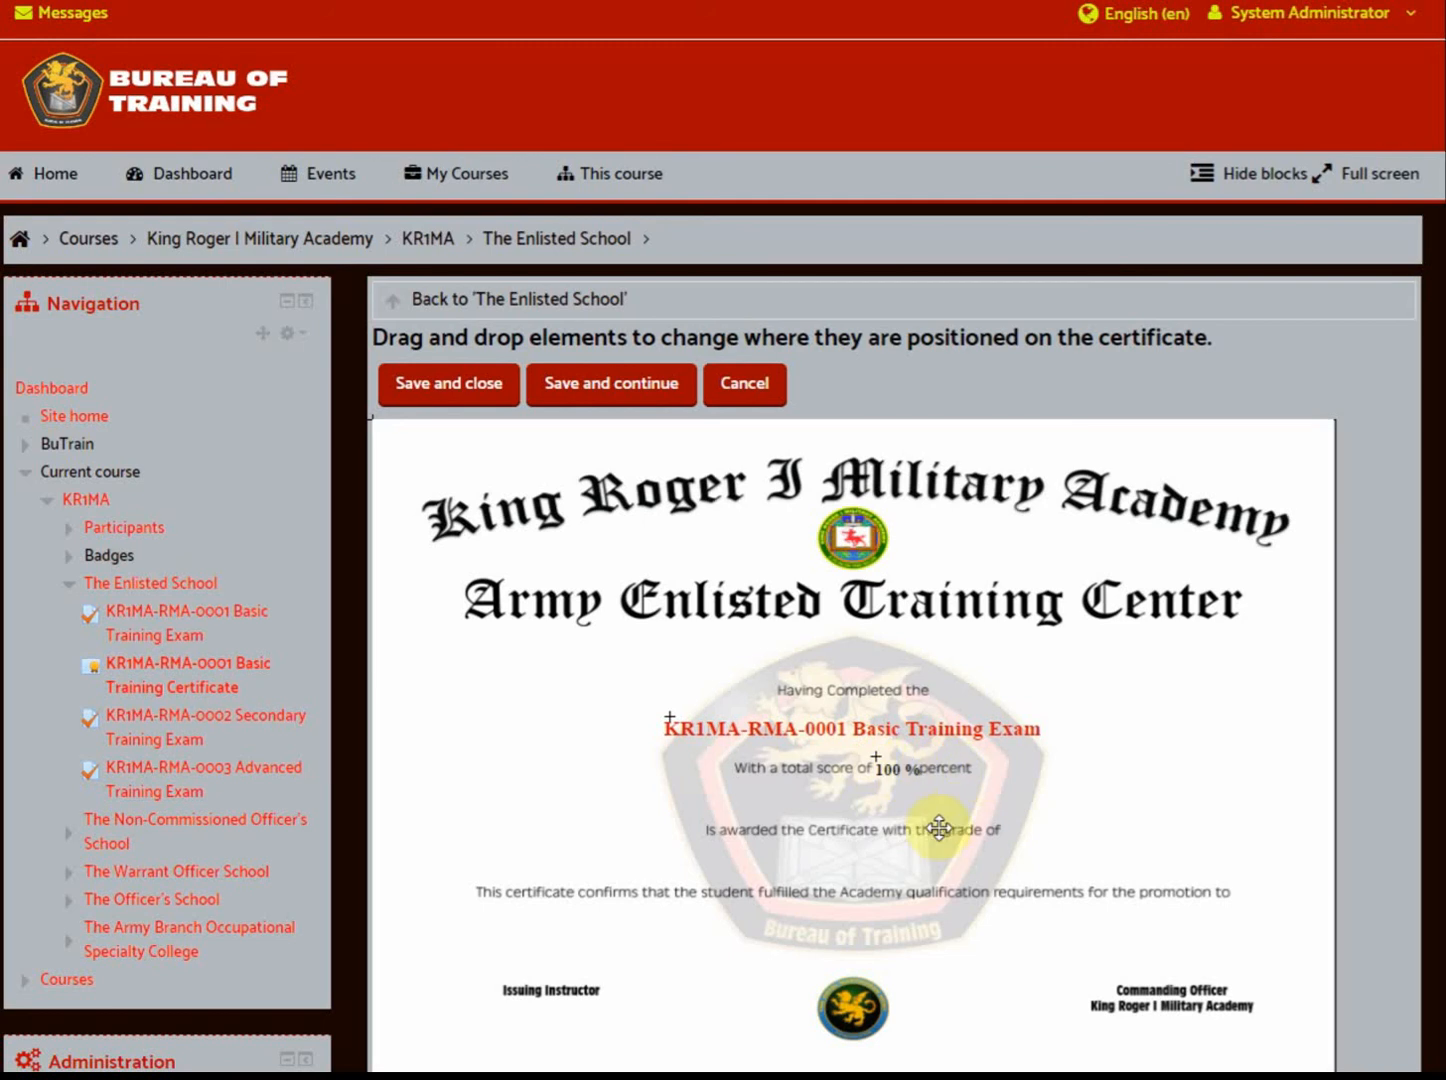
left_click(463, 391)
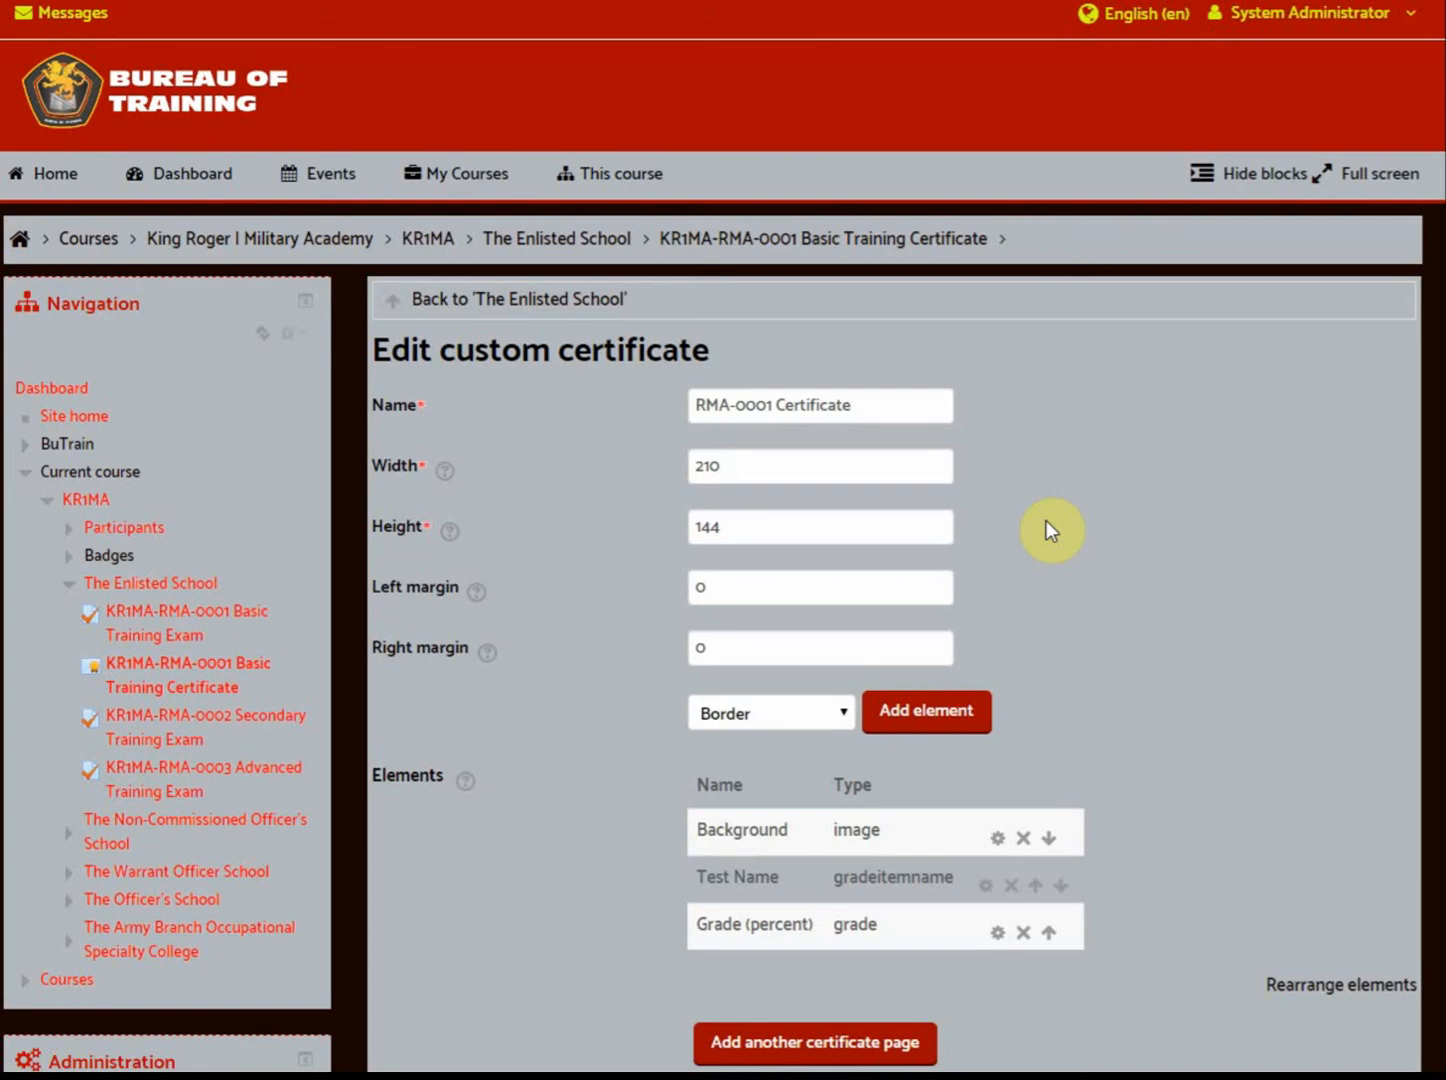
Save and preview the certificate as a PDF to check the score's alignment, and close the preview
scroll(969, 948, "down", 3)
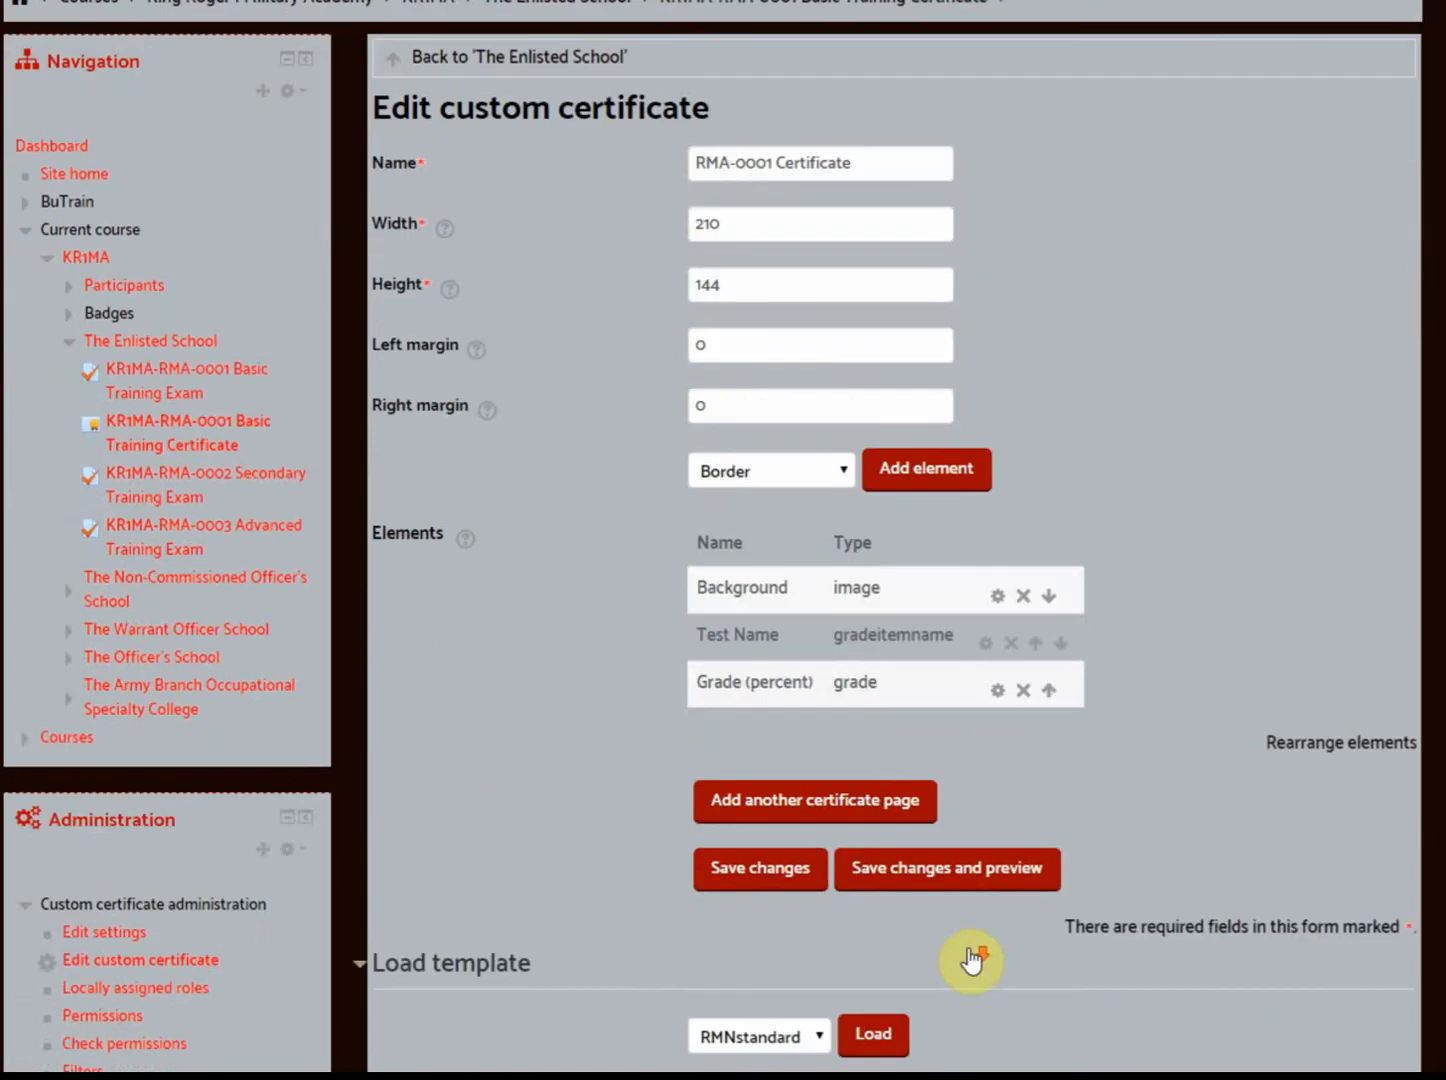
left_click(982, 872)
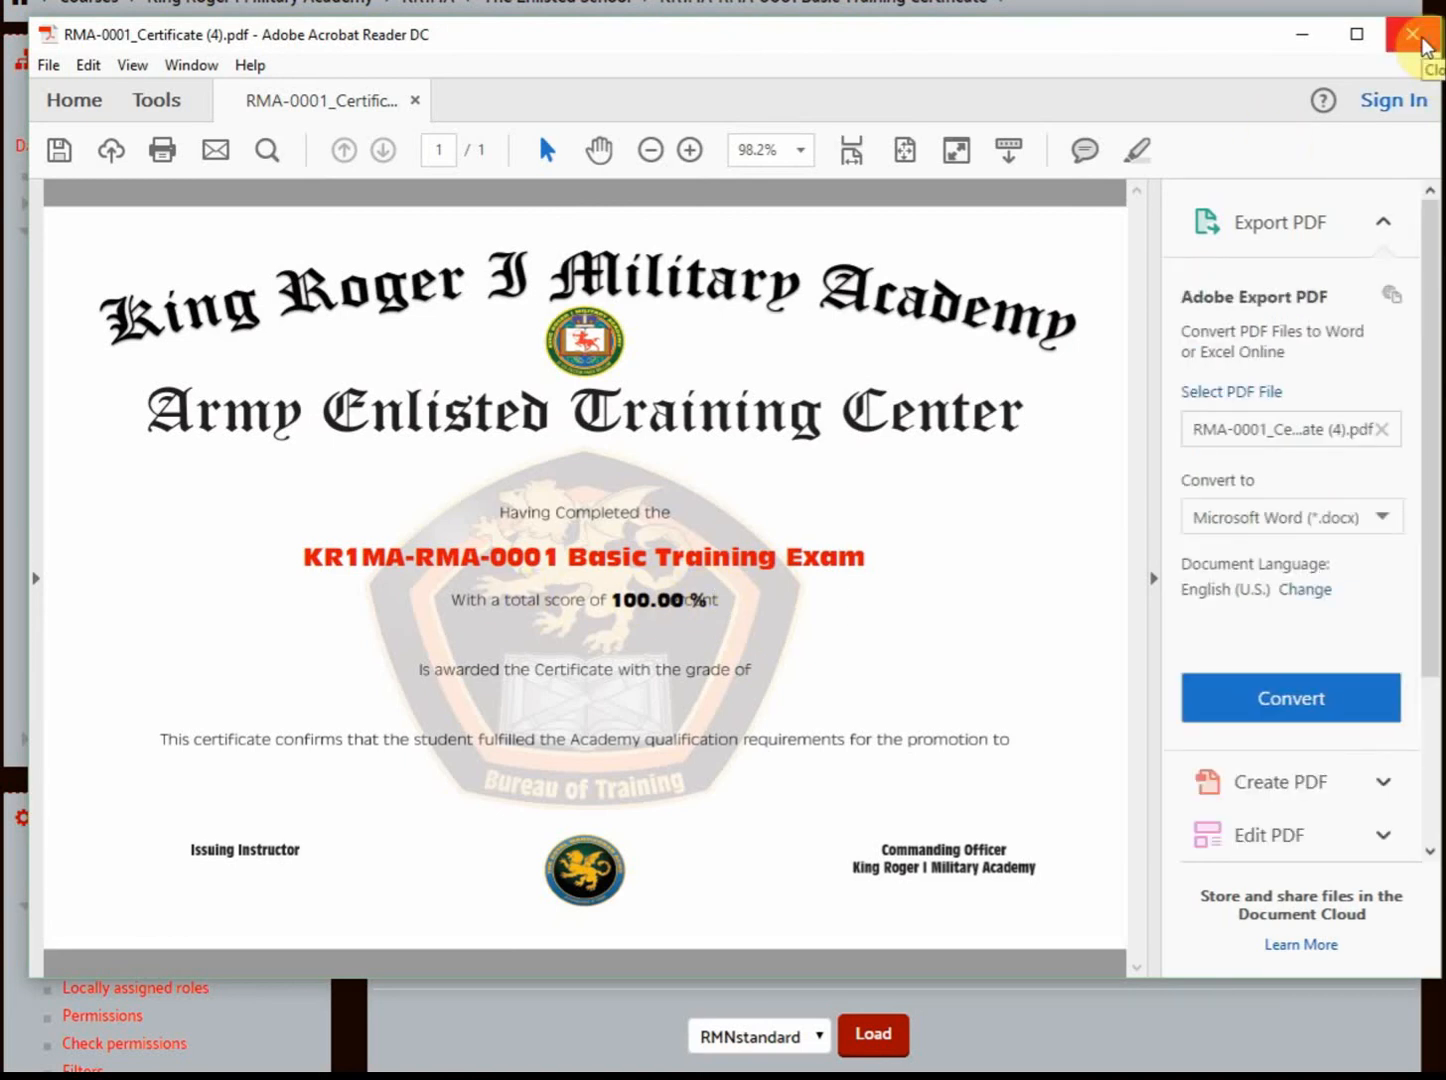
left_click(1422, 40)
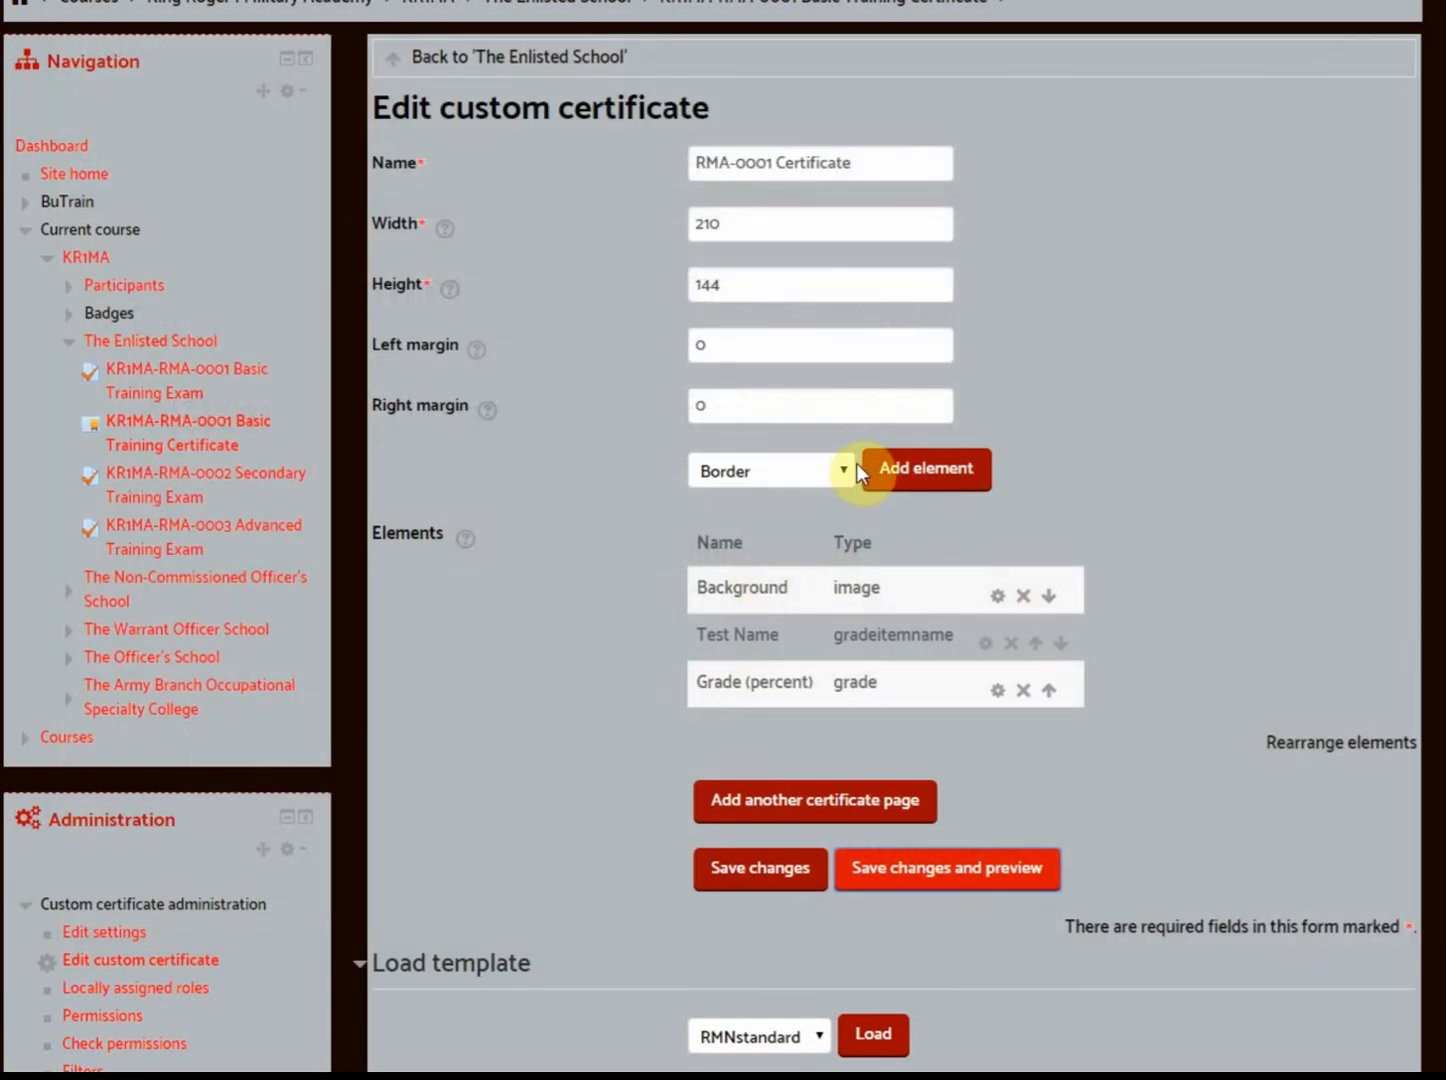
Add a Student name element with the Incised901BT - Compact font at size 14, and save it
left_click(852, 467)
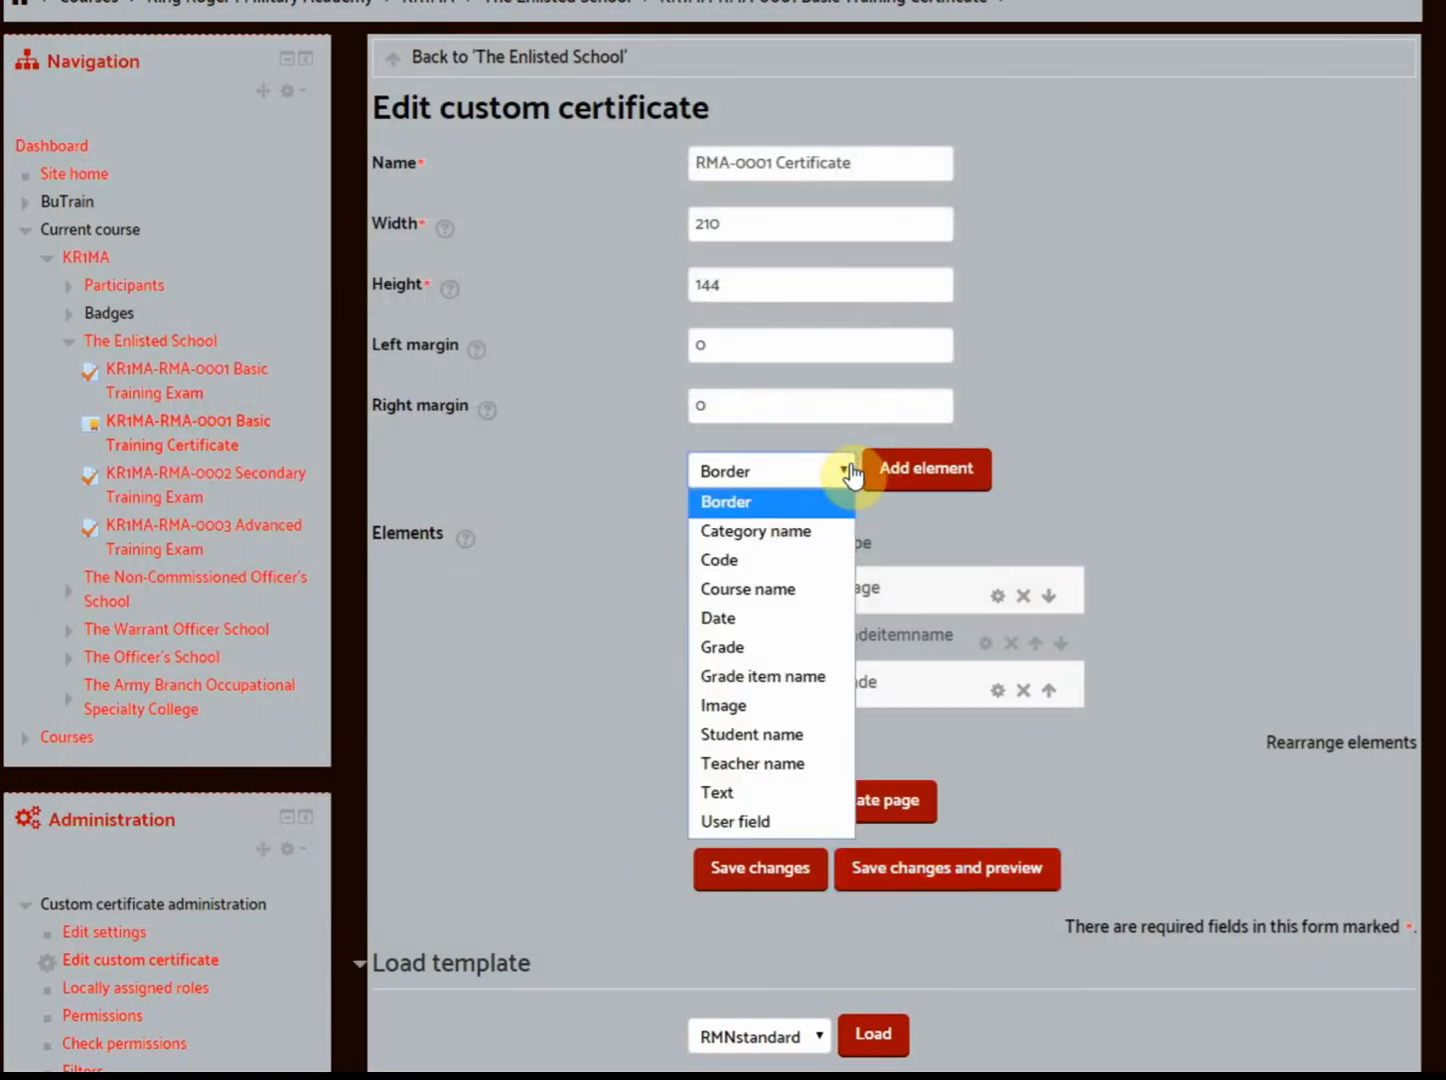
left_click(776, 730)
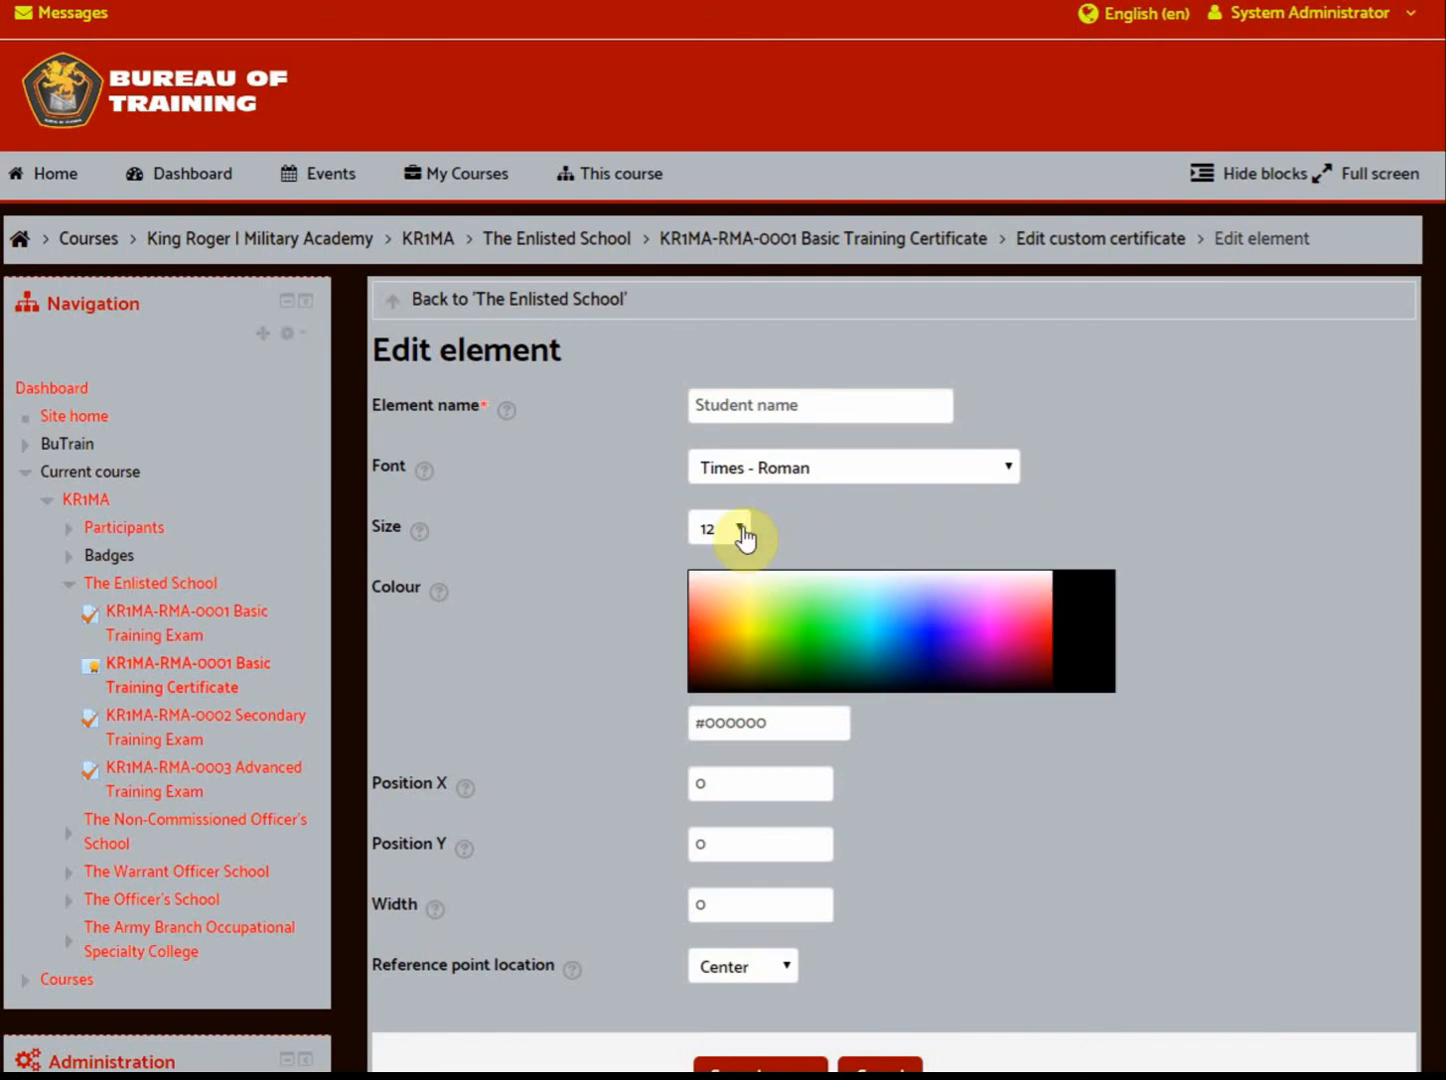
left_click(740, 530)
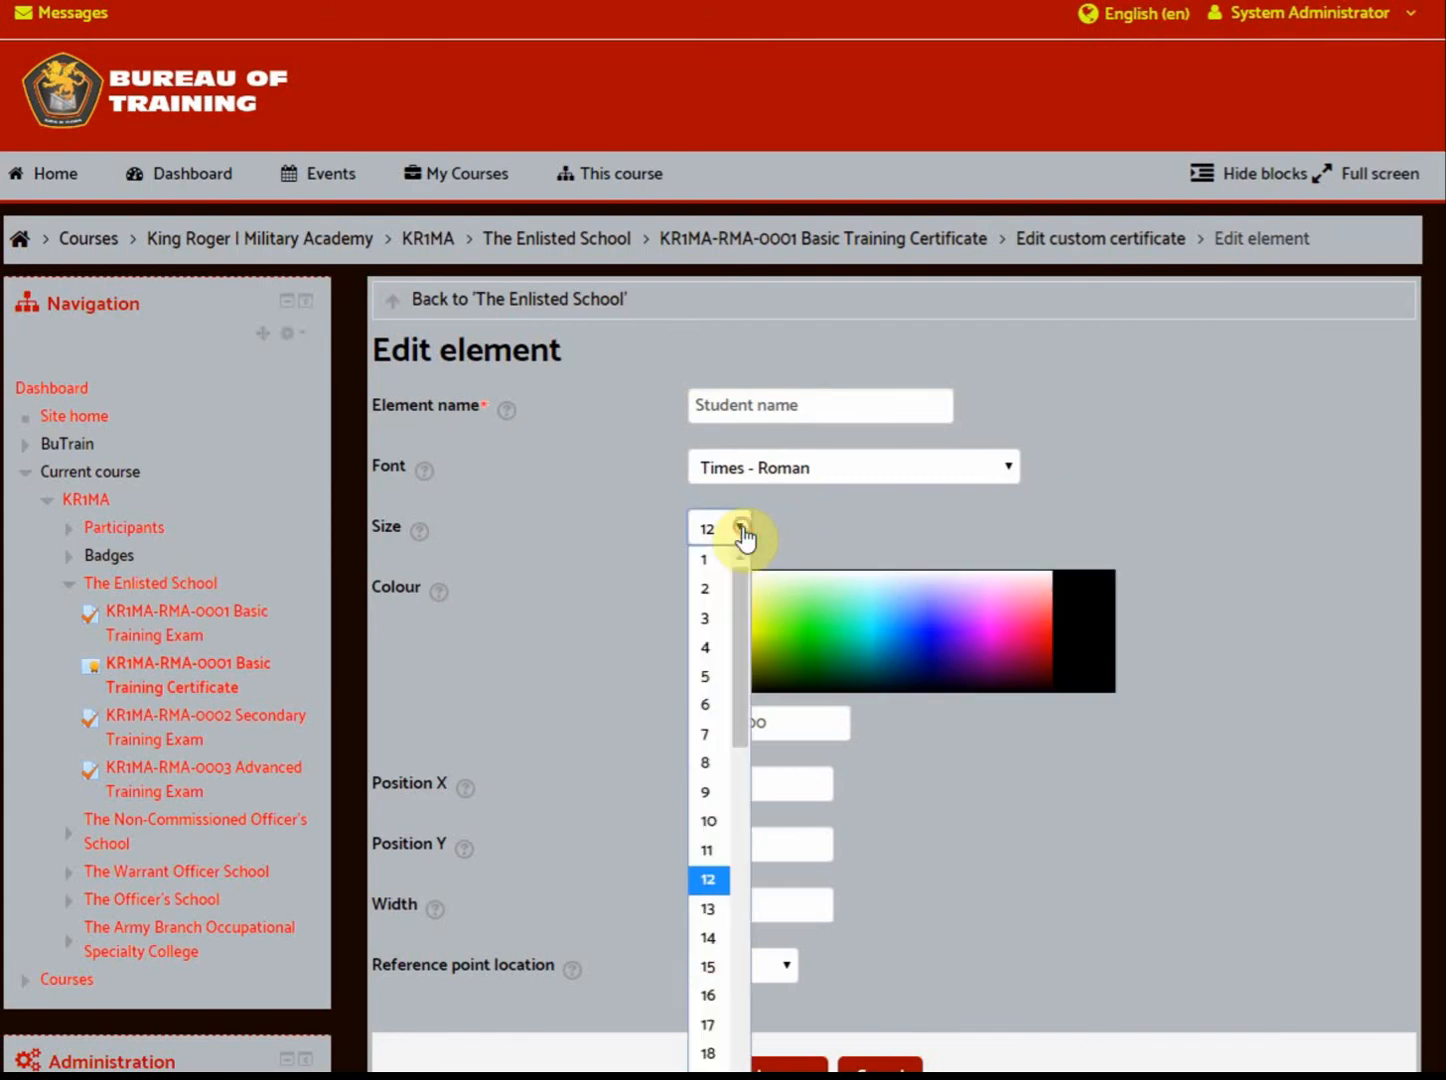
left_click(710, 930)
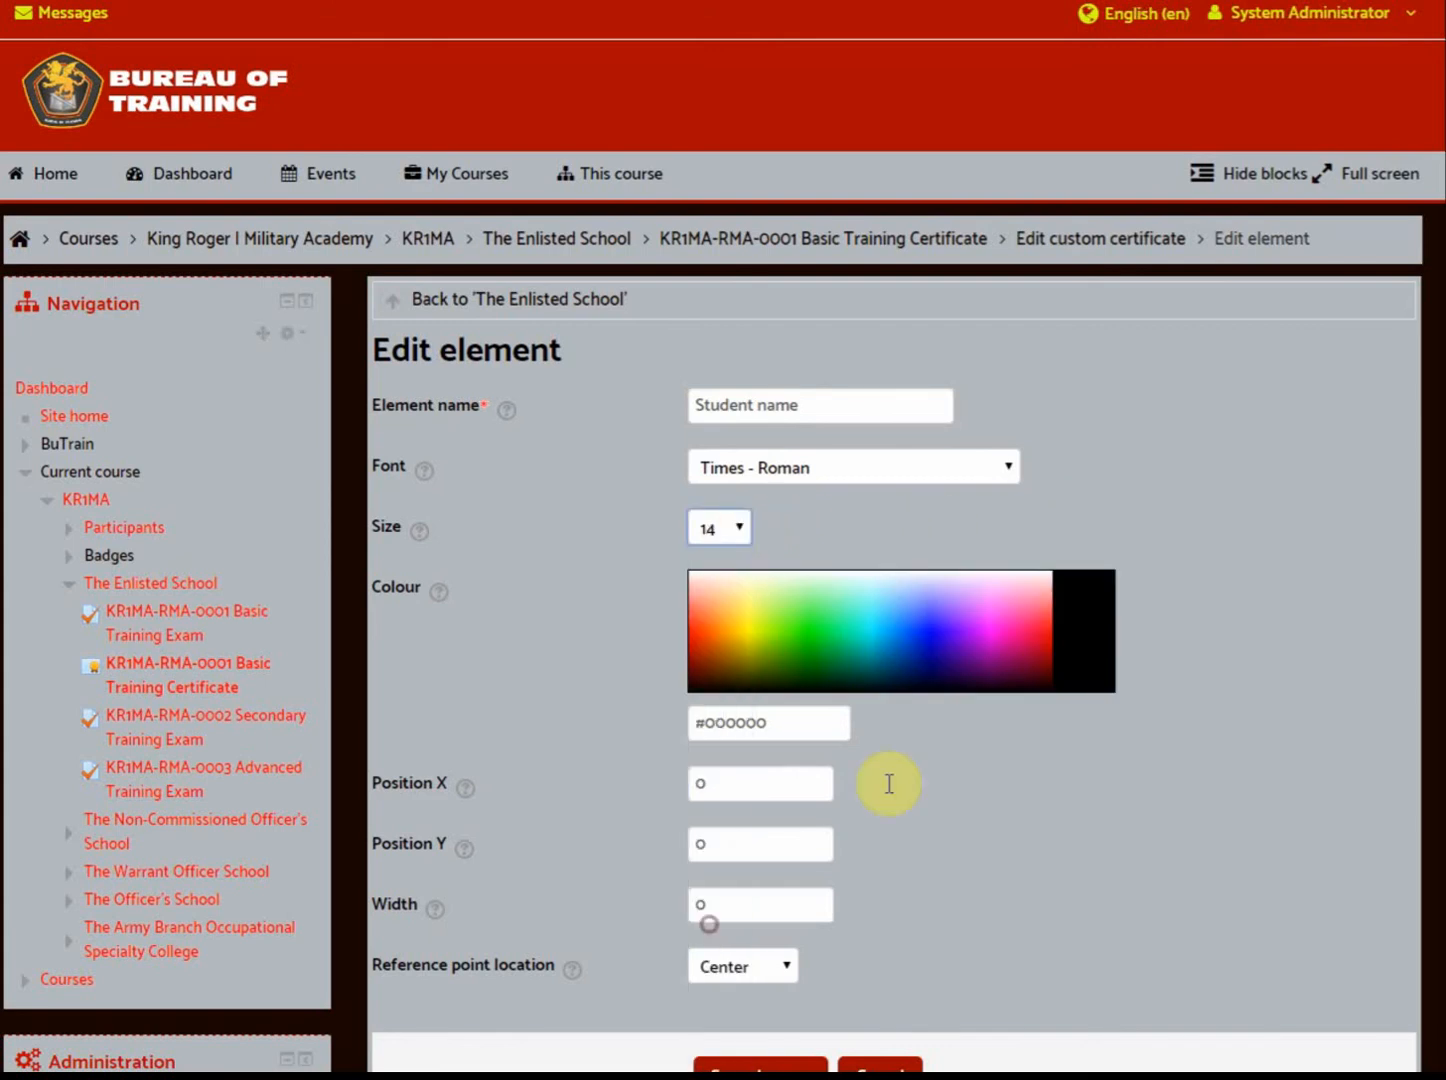
left_click(1001, 468)
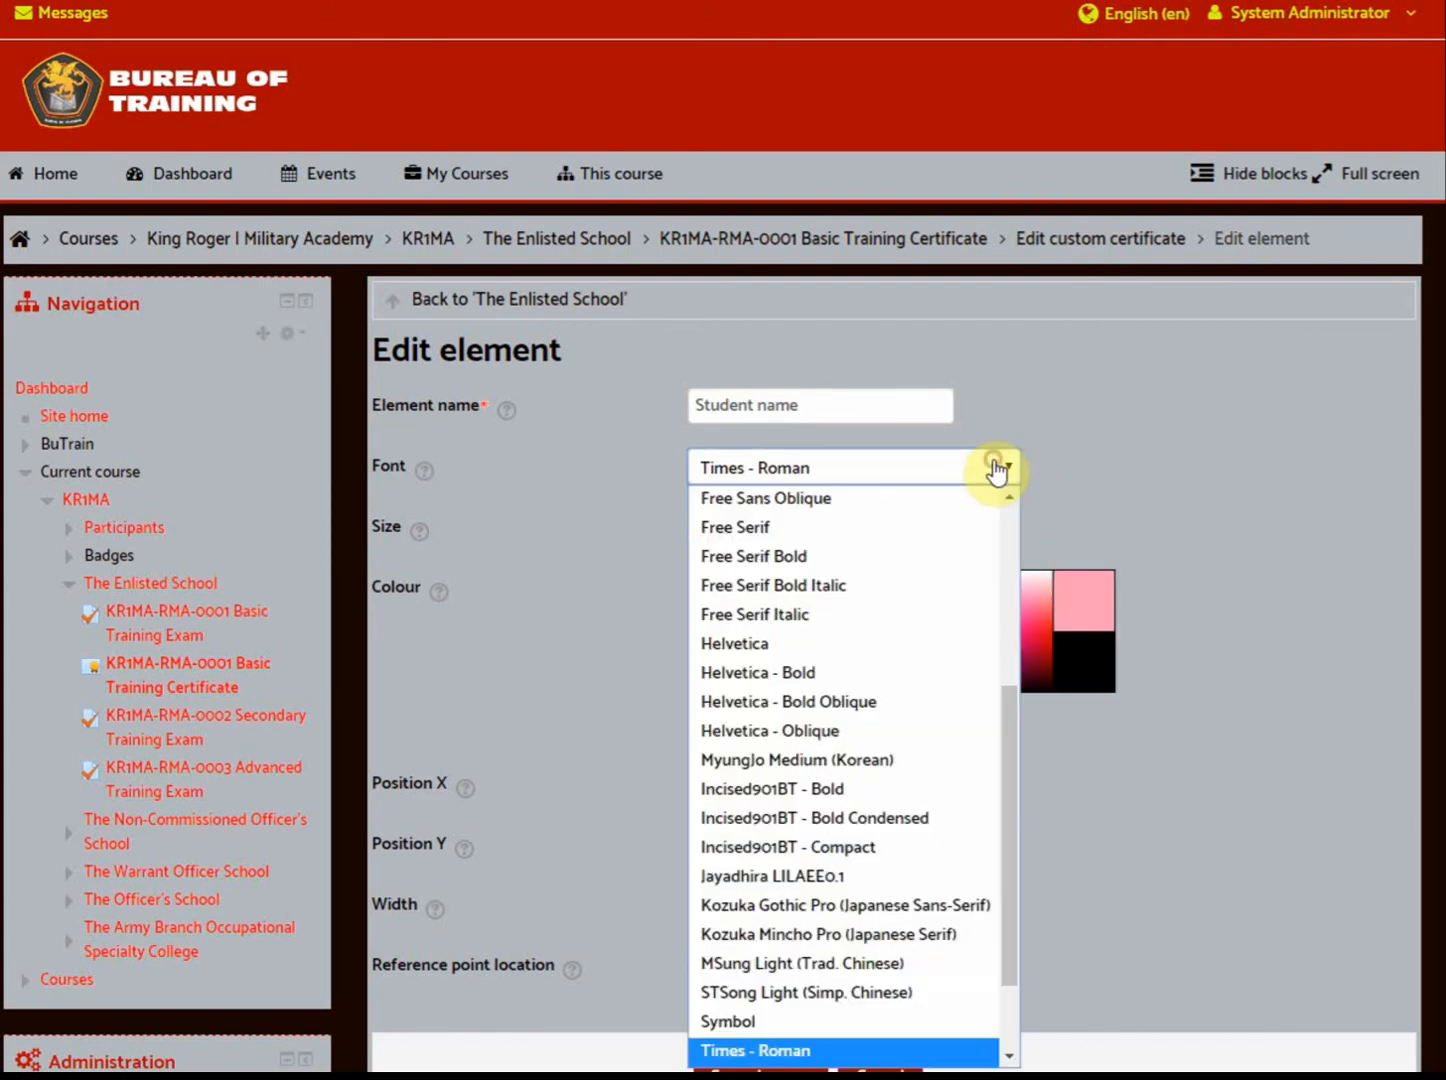
left_click(907, 848)
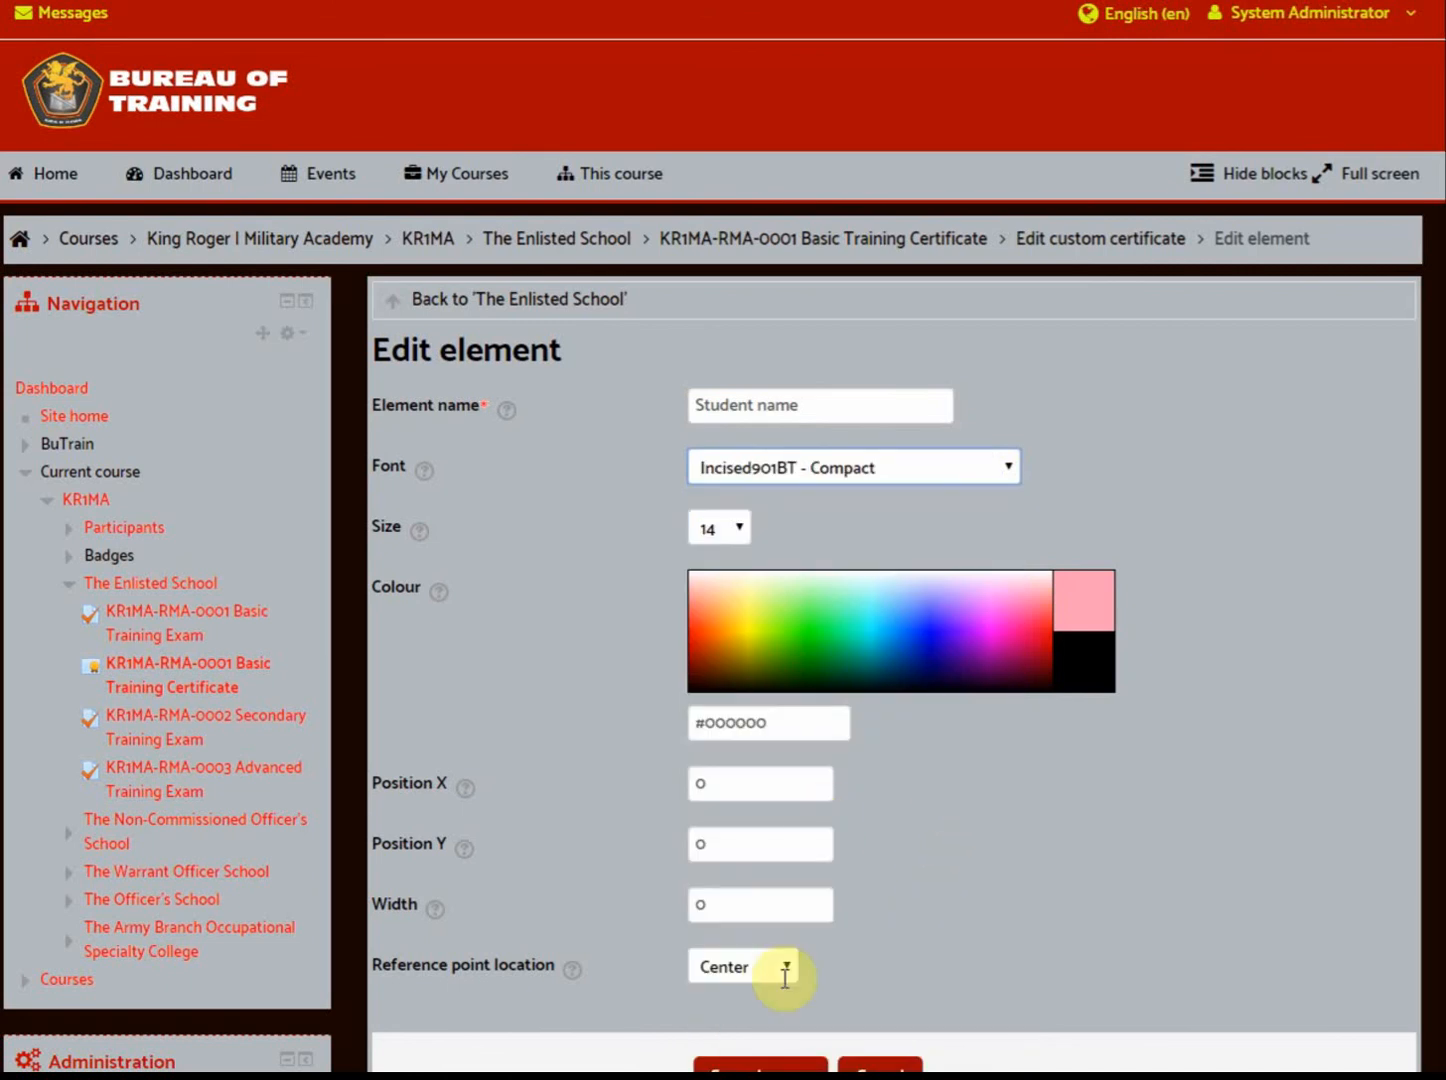
scroll(815, 960, "down", 1)
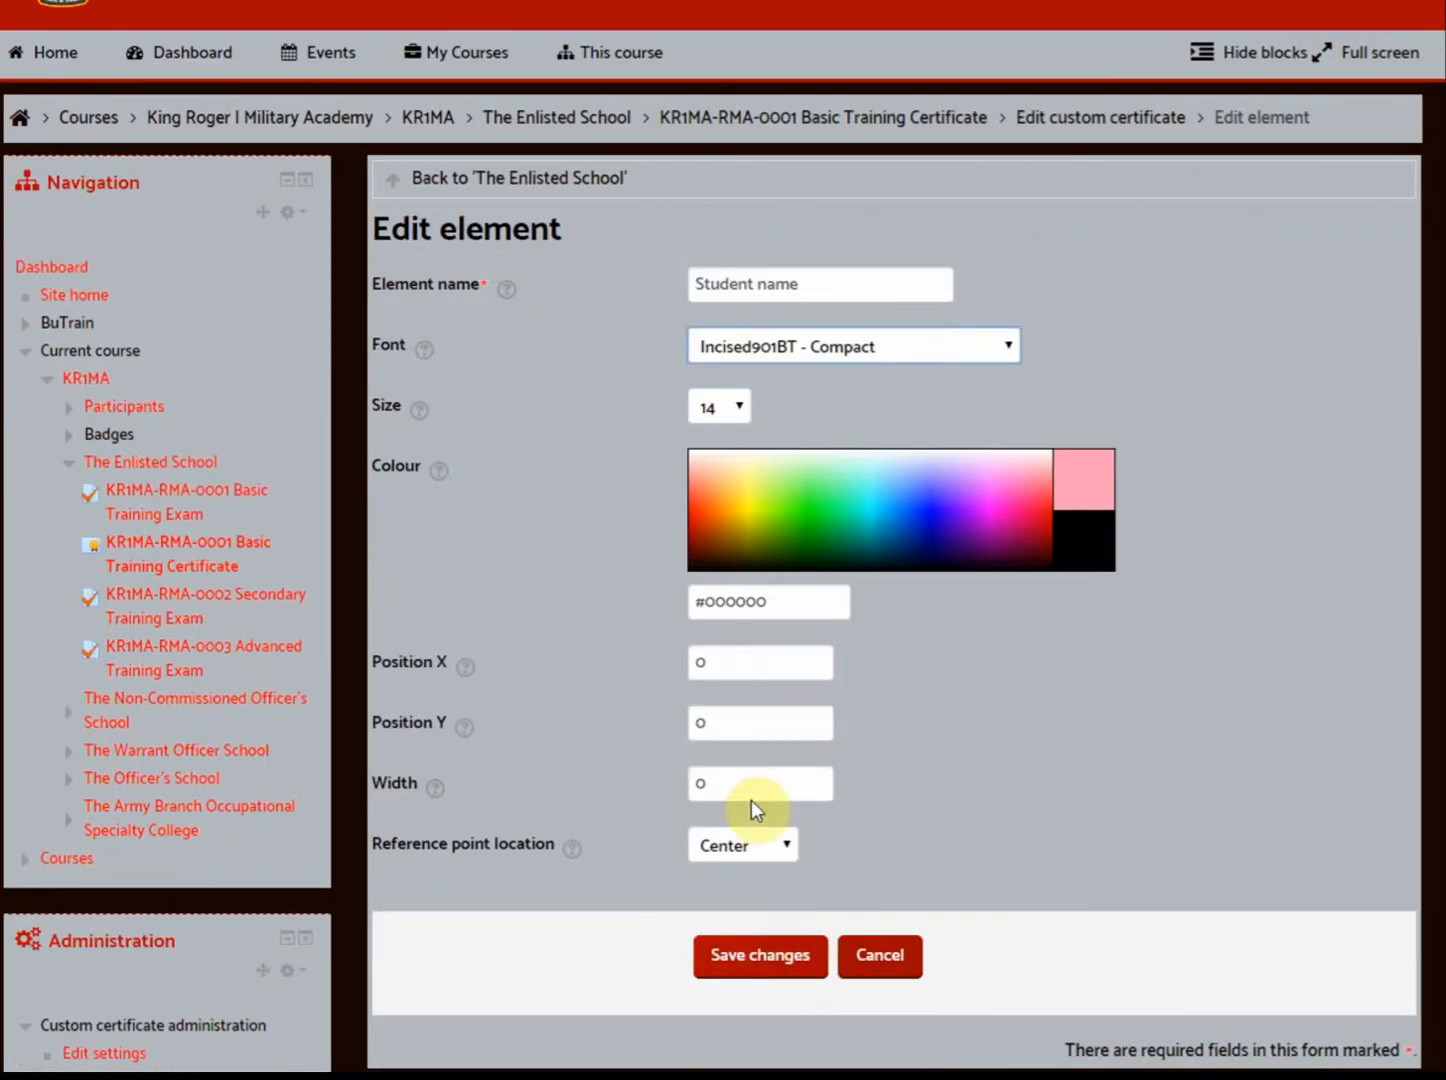
left_click(740, 962)
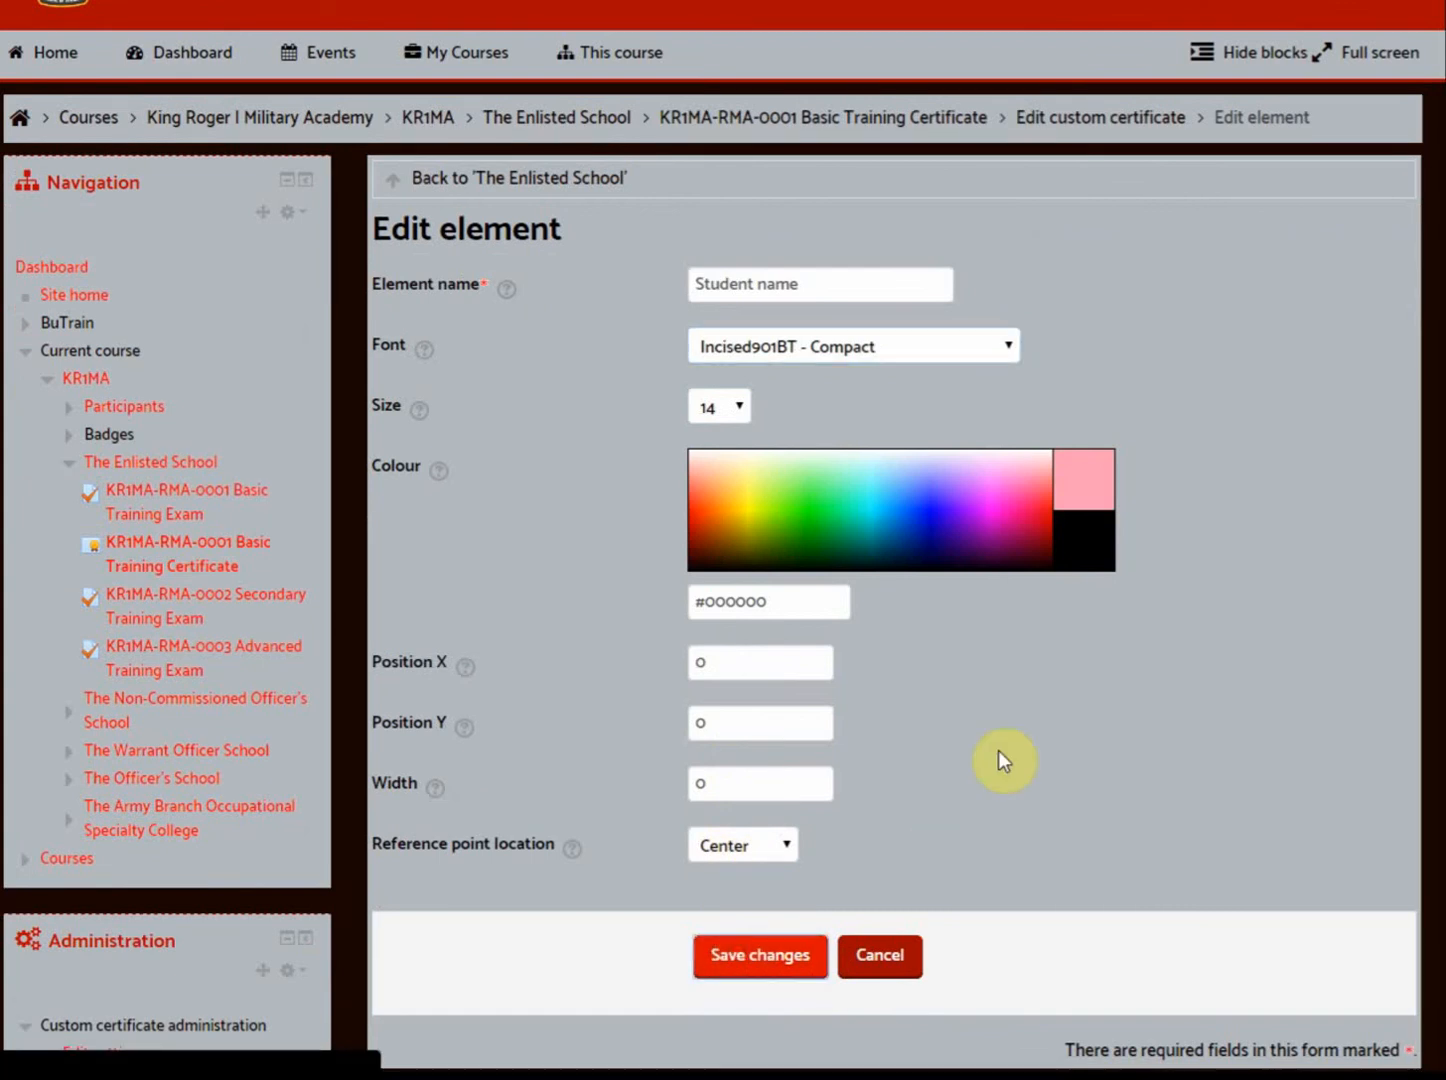
Move the student name to the page centre between the total score line and the "Is awarded the Certificate" line
scroll(997, 751, "down", 2)
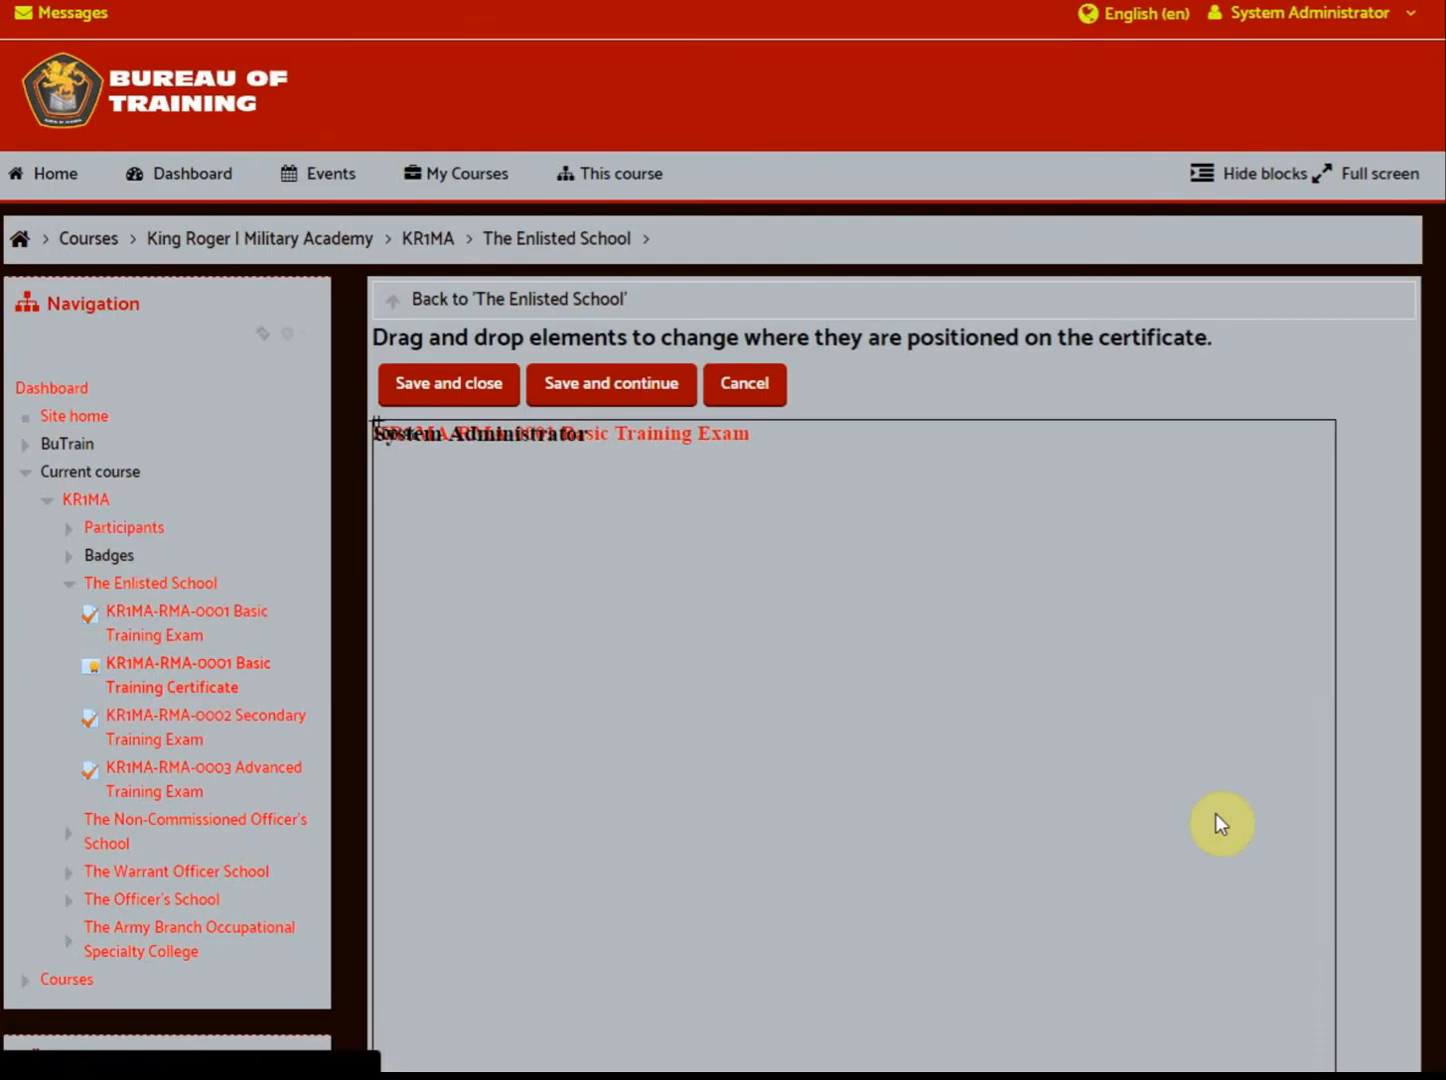
scroll(560, 439, "down", 2)
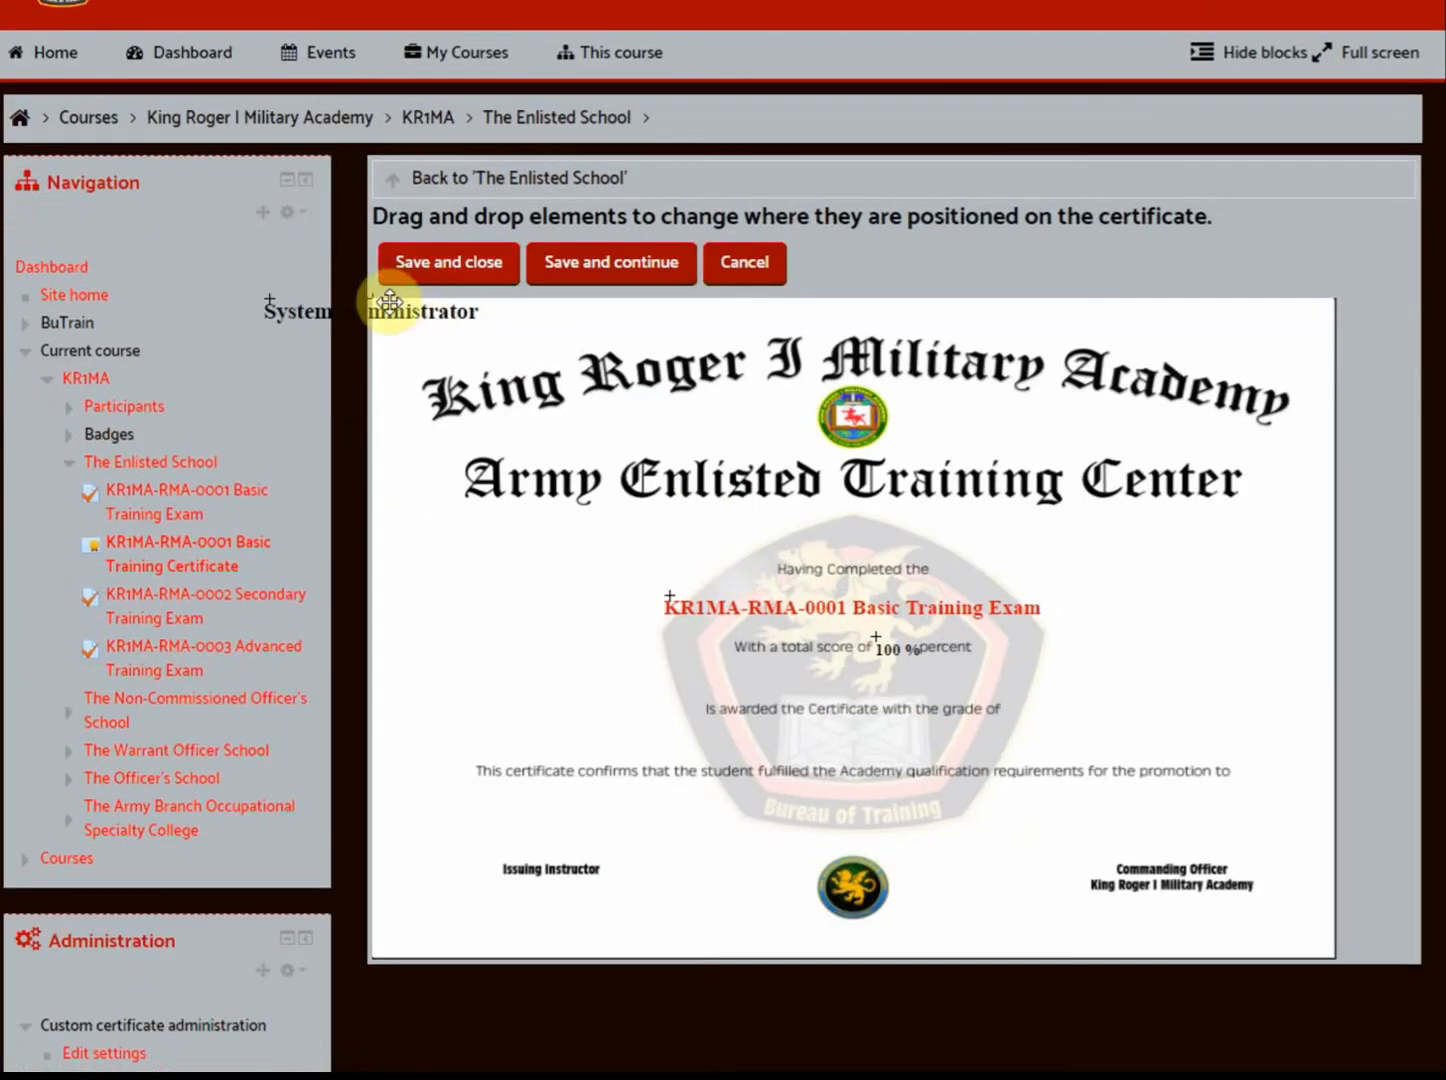
left_click_drag(556, 384, 856, 591)
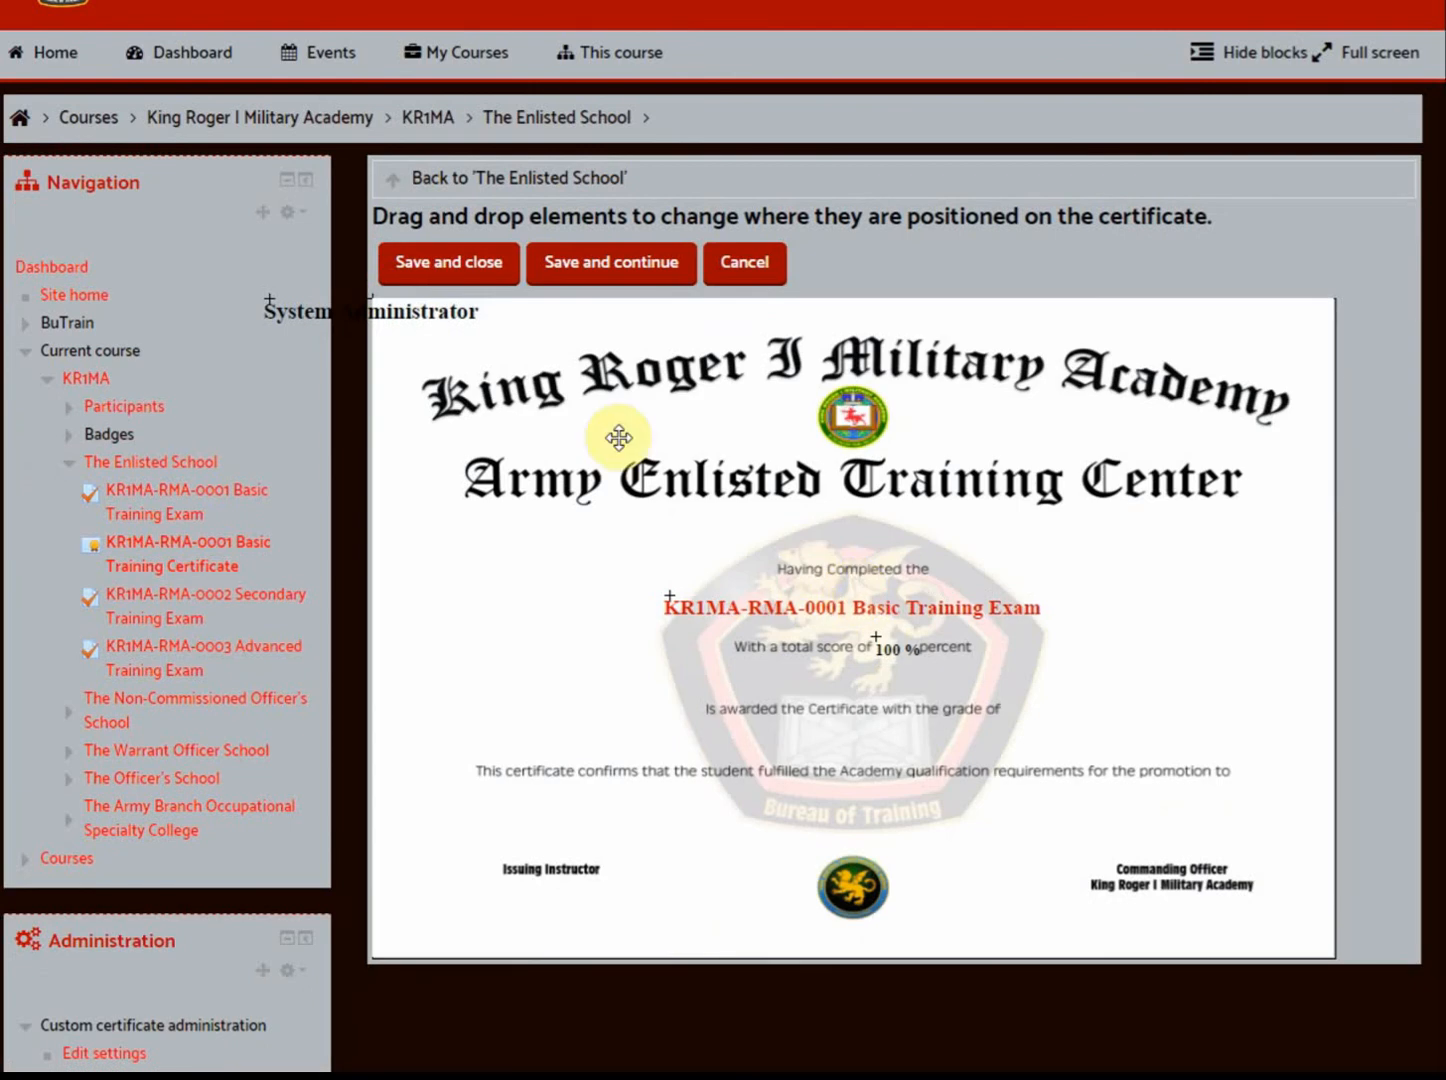
left_click_drag(310, 313, 445, 492)
left_click_drag(536, 547, 802, 683)
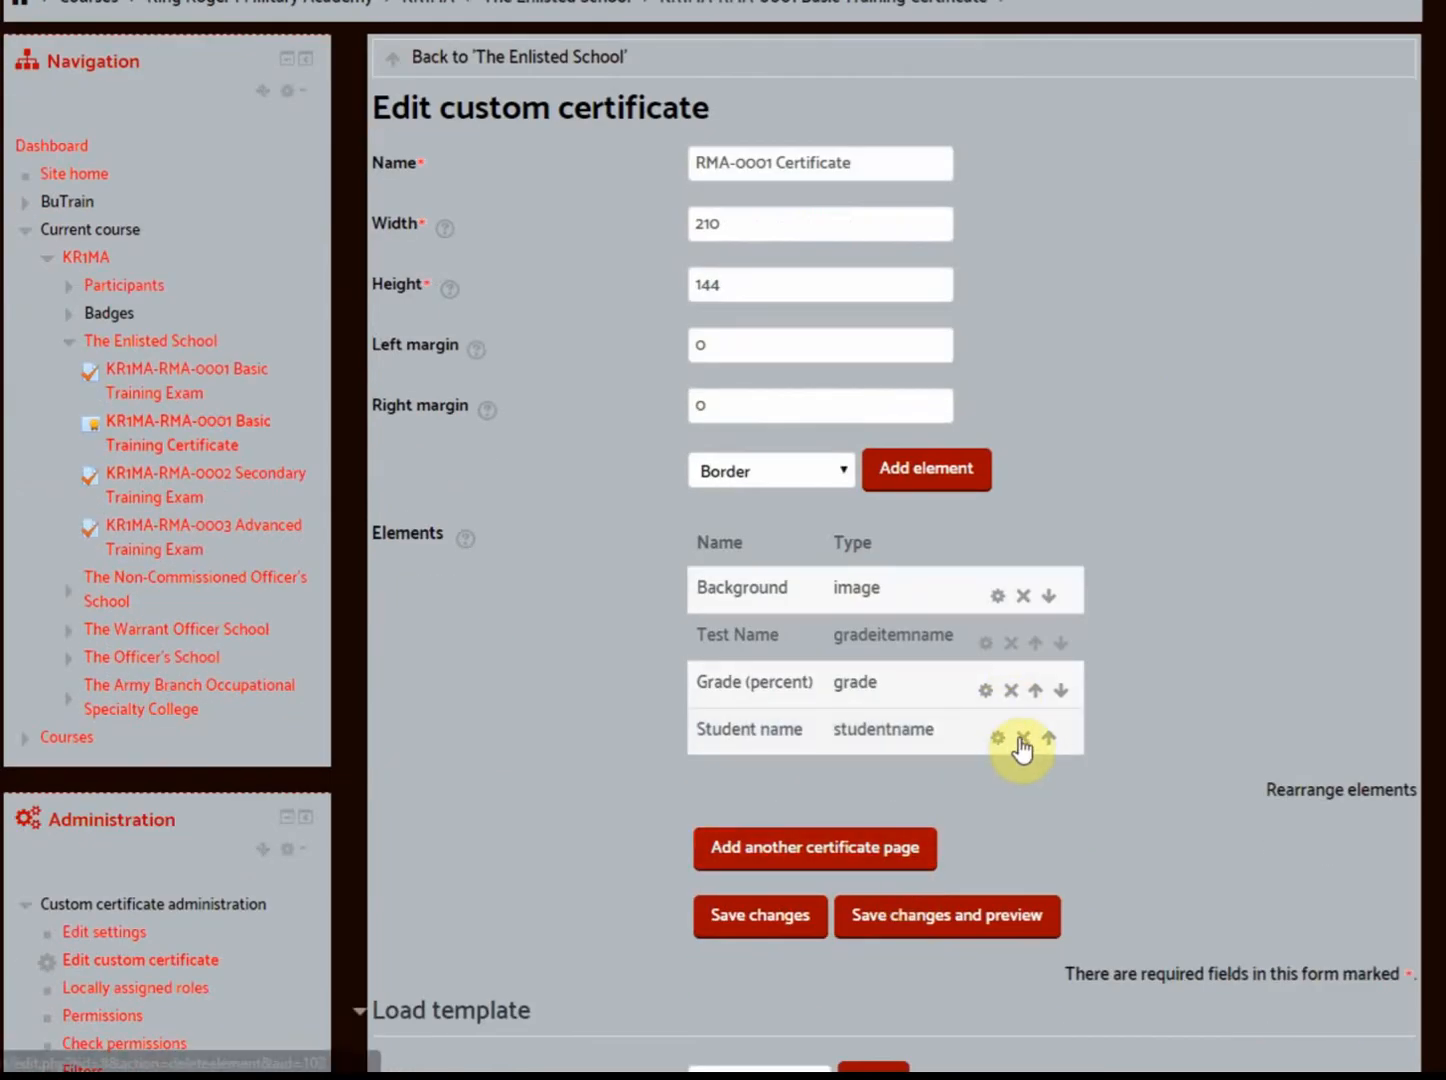
Set the Student name element's Position X to 105 with a Center reference point
left_click(998, 736)
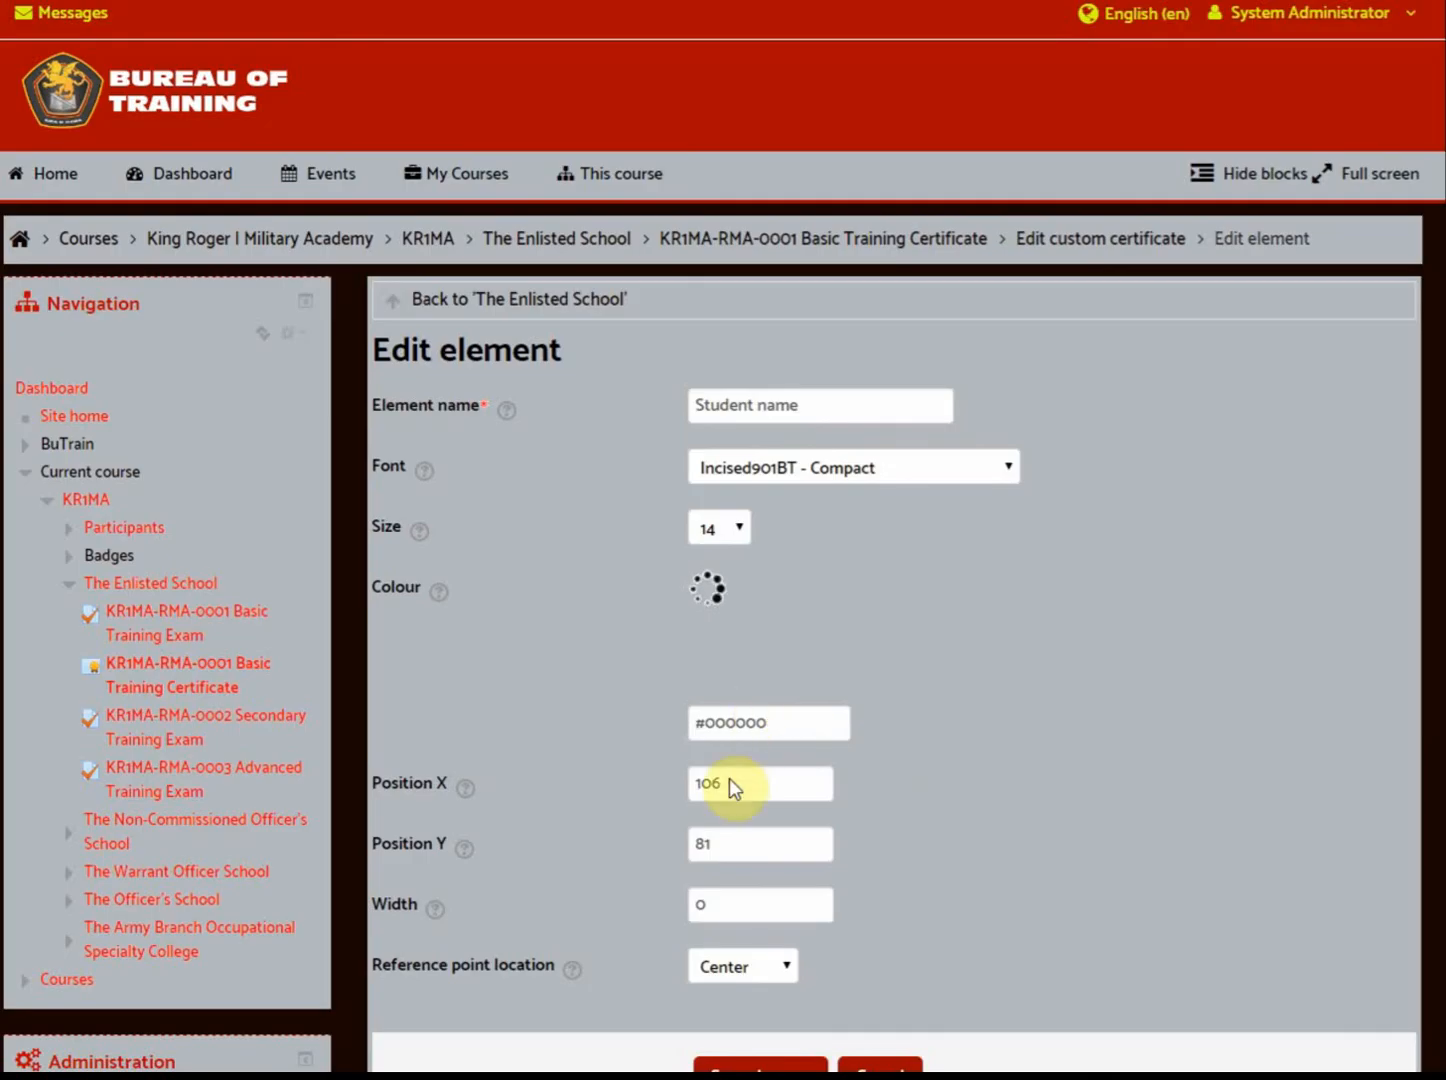
left_click_drag(743, 779, 687, 779)
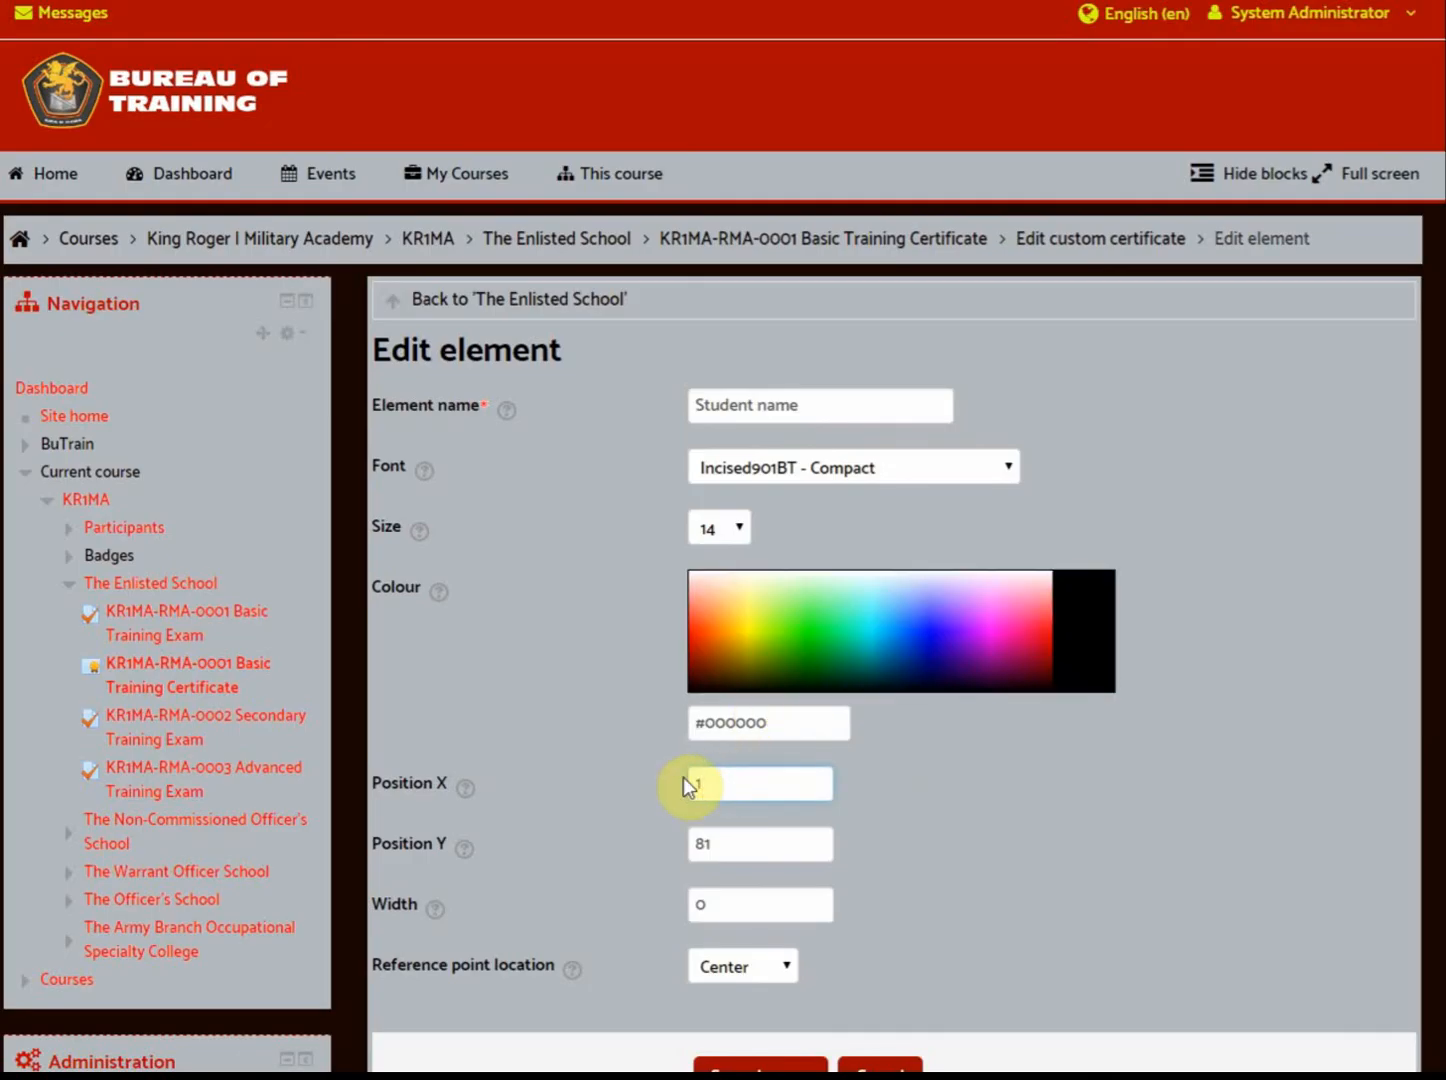
type("105")
scroll(865, 849, "down", 1)
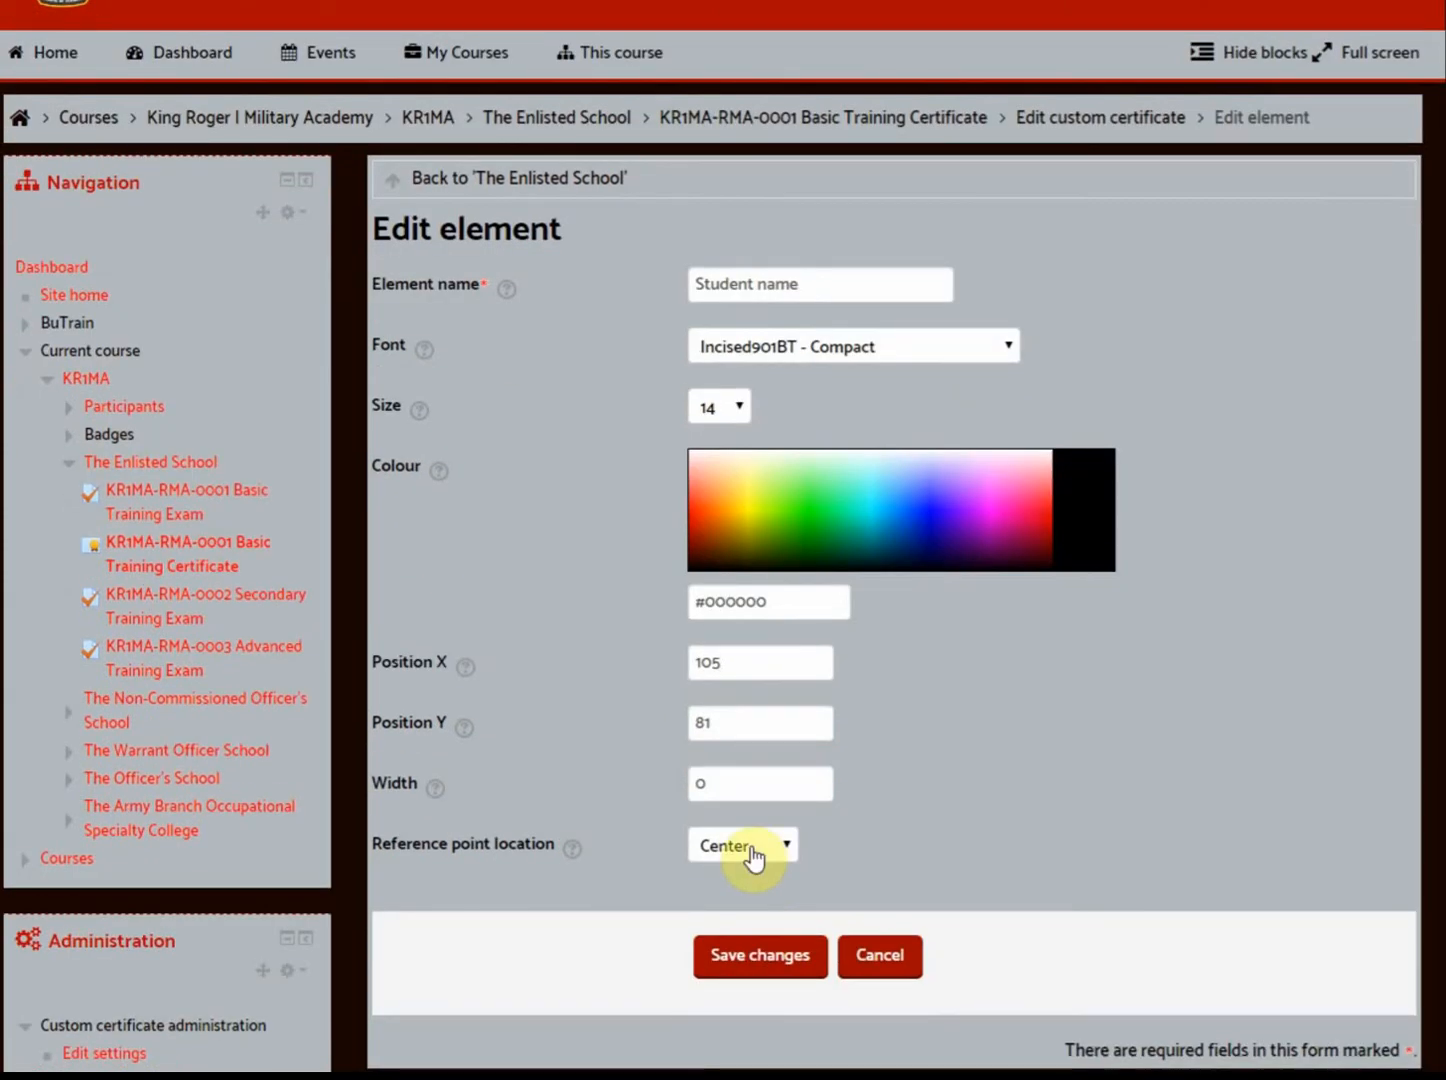
left_click(754, 857)
left_click(750, 901)
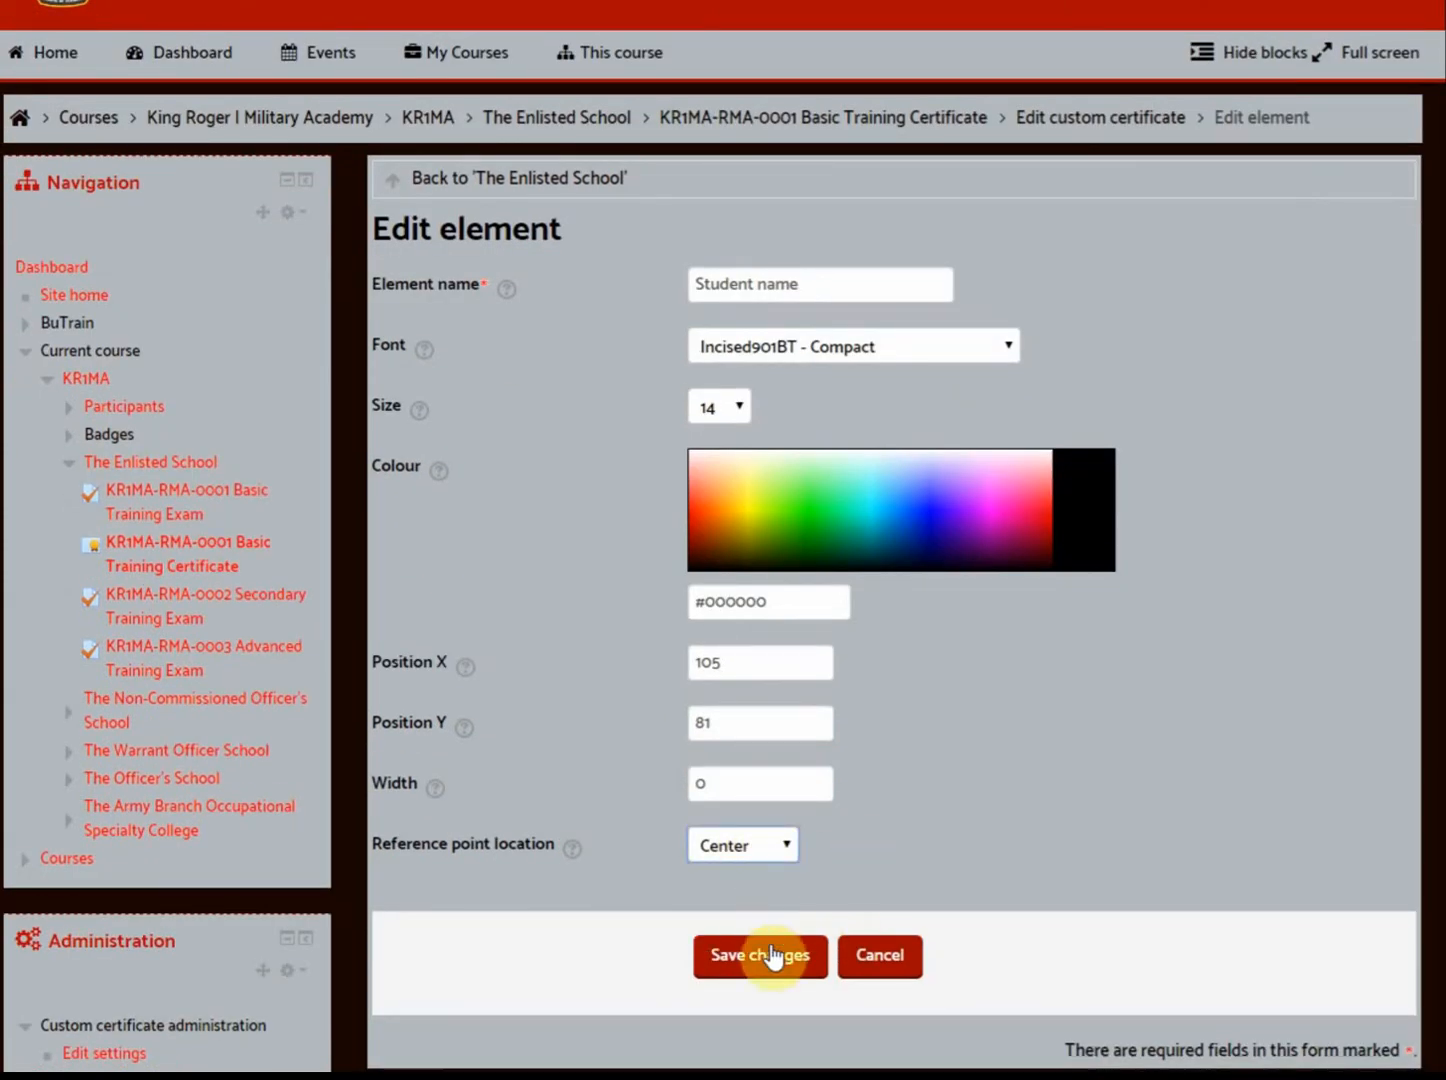
Set the Student name font size to 15, save the element, and save and preview the certificate
left_click(744, 408)
left_click(706, 847)
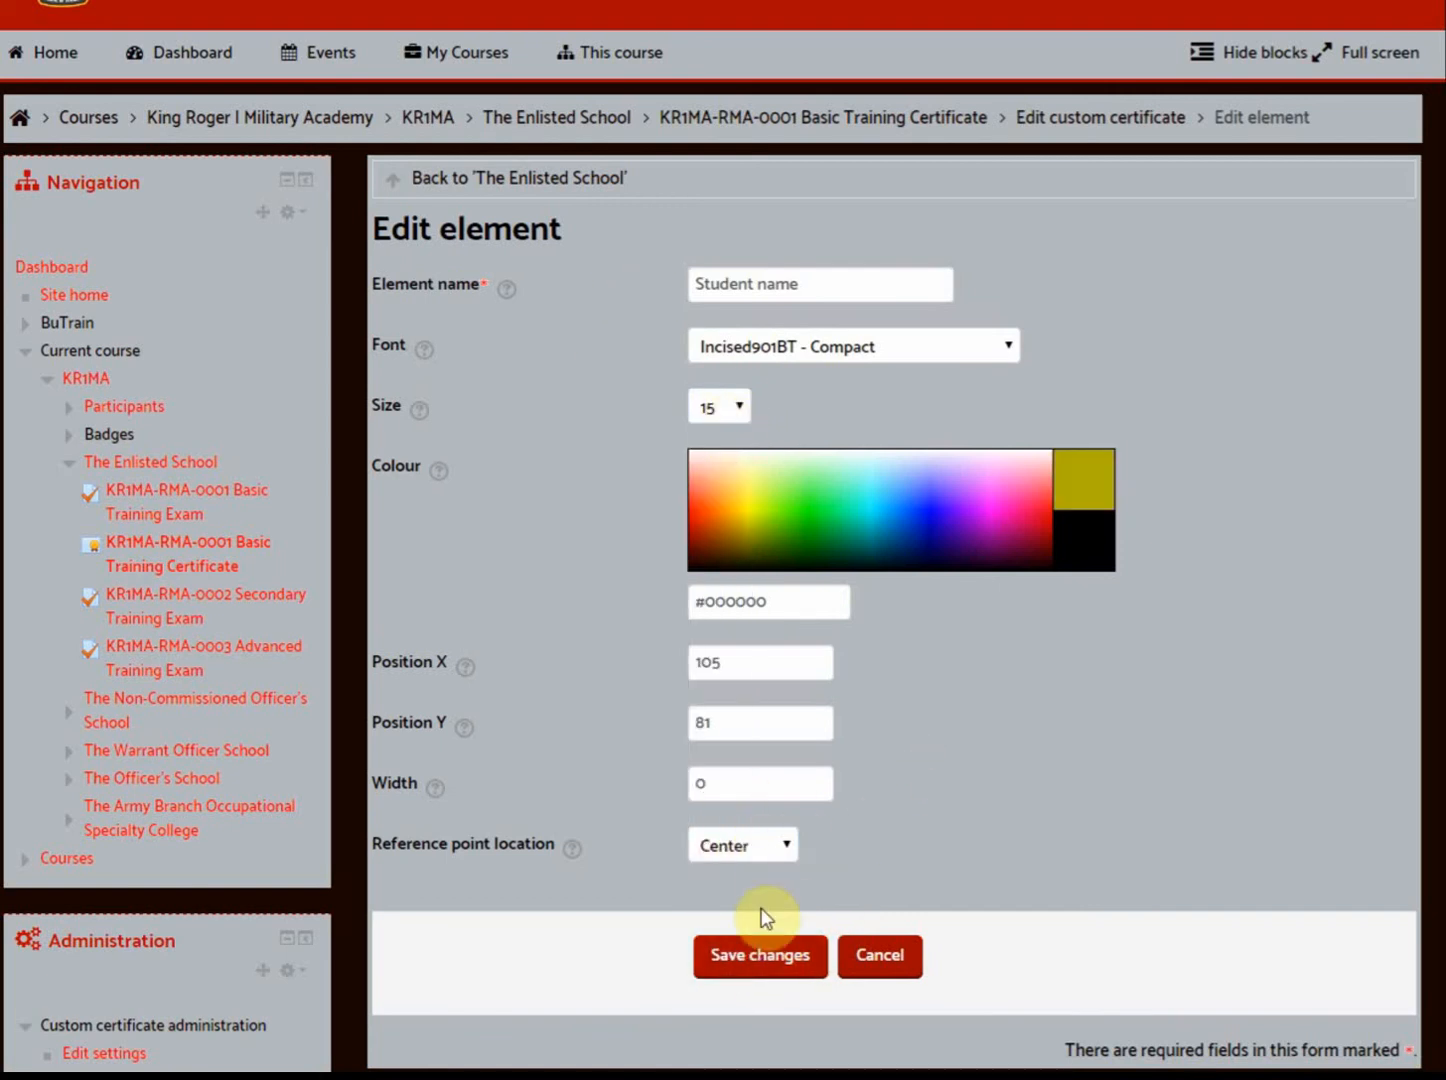
left_click(759, 955)
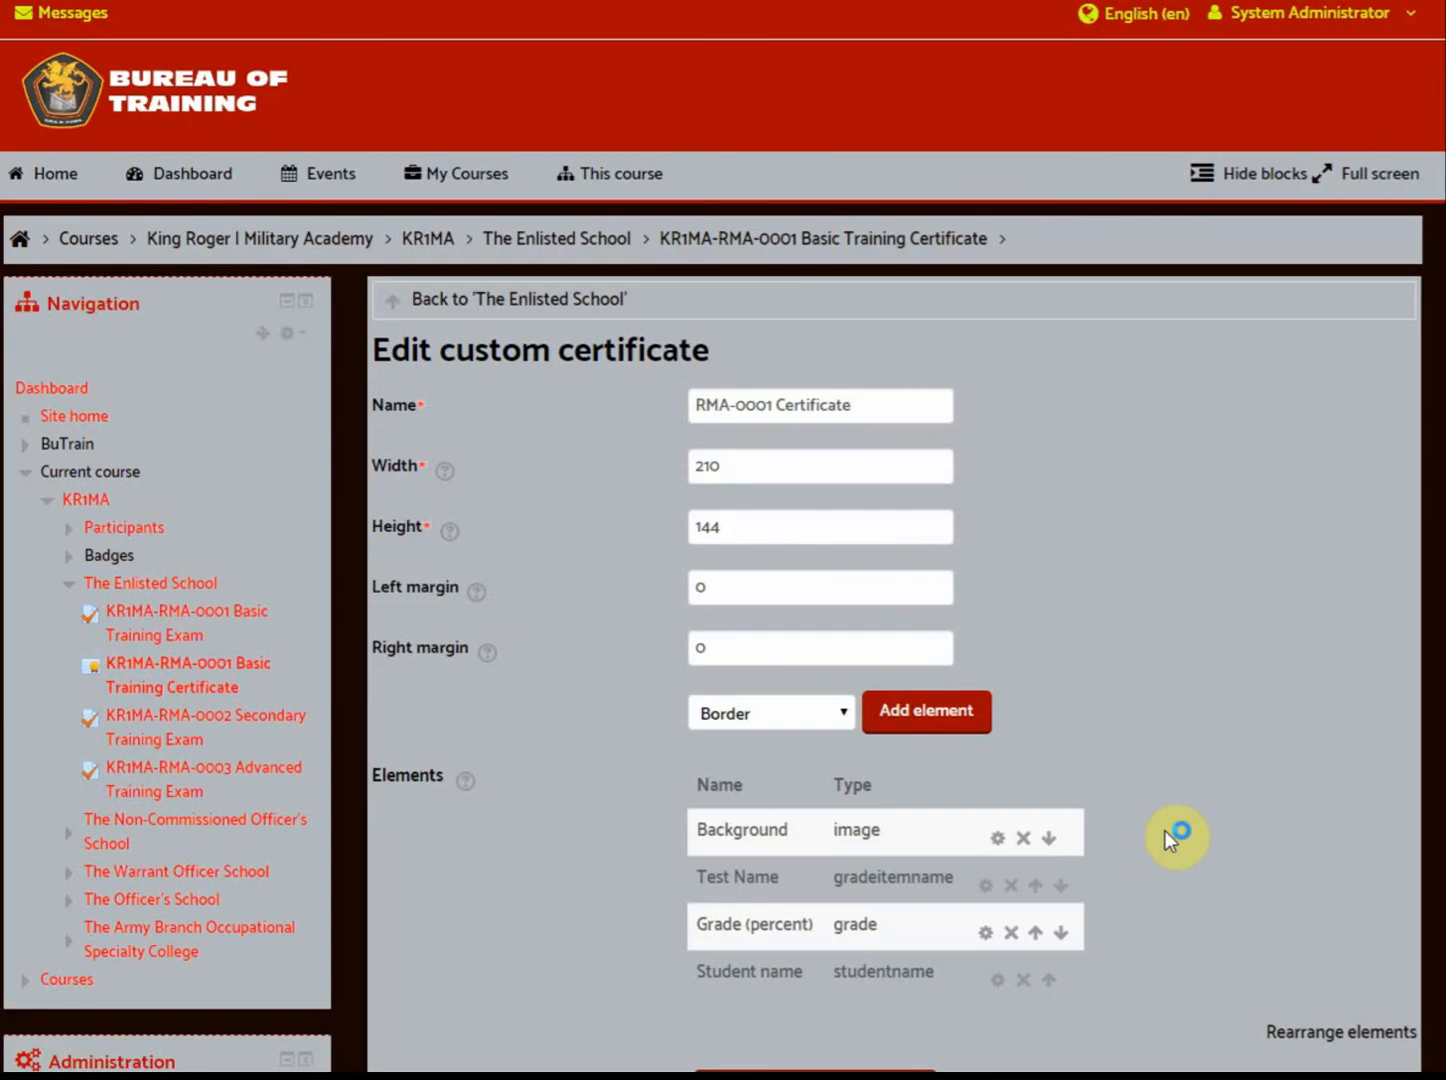
scroll(1199, 925, "down", 3)
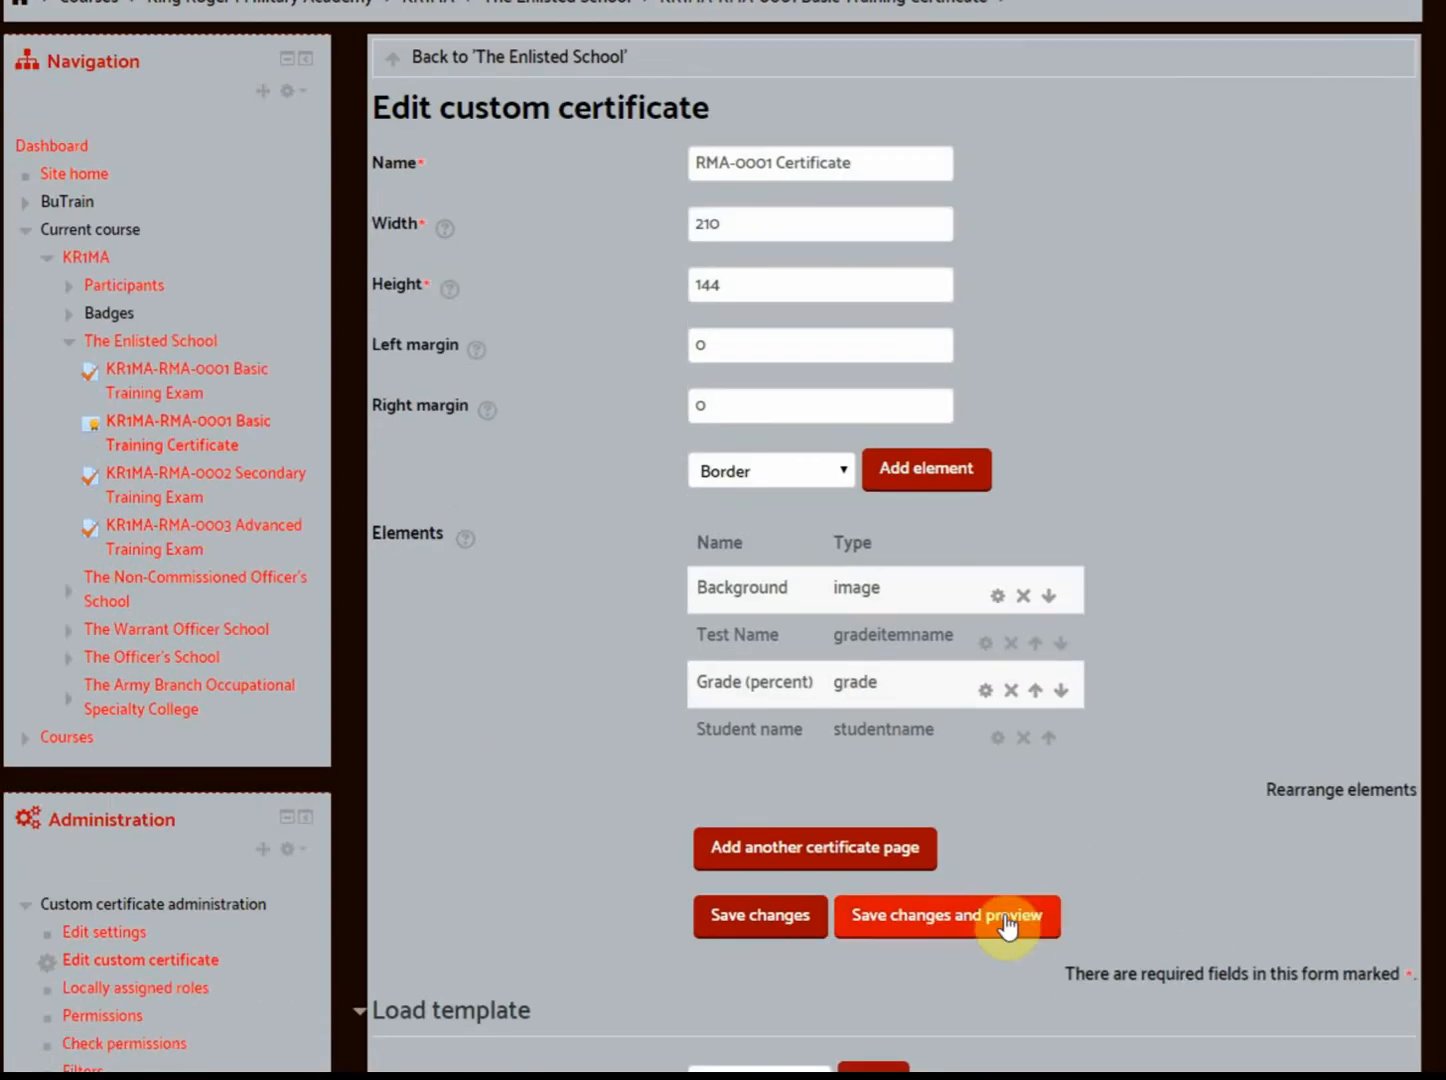
left_click(1005, 914)
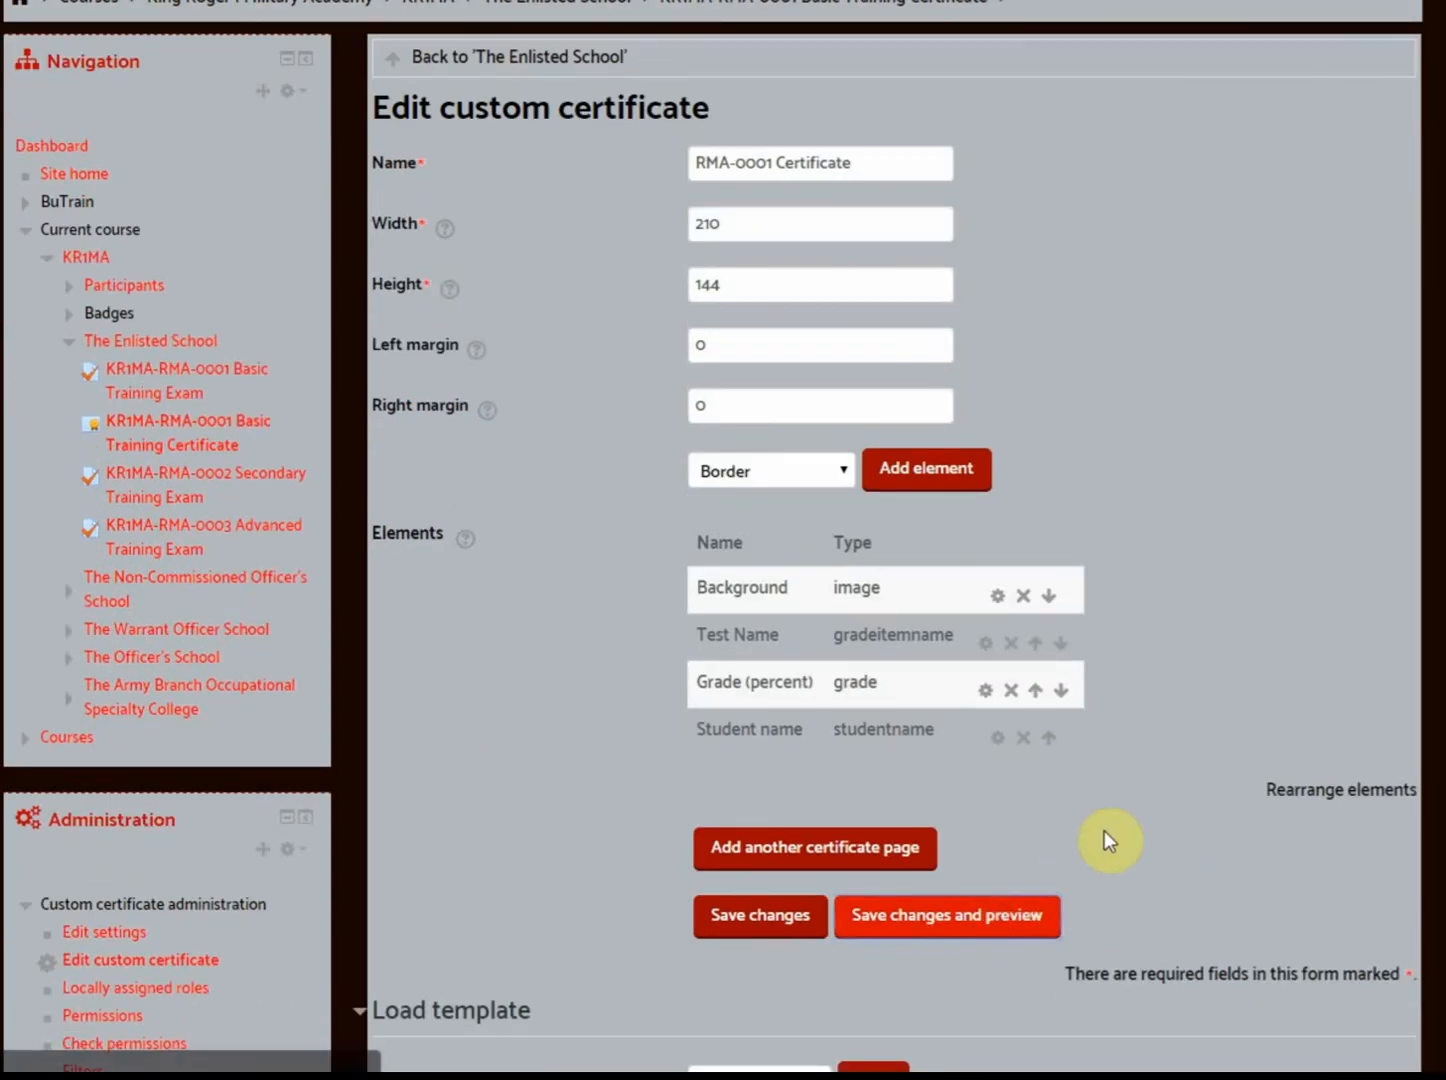
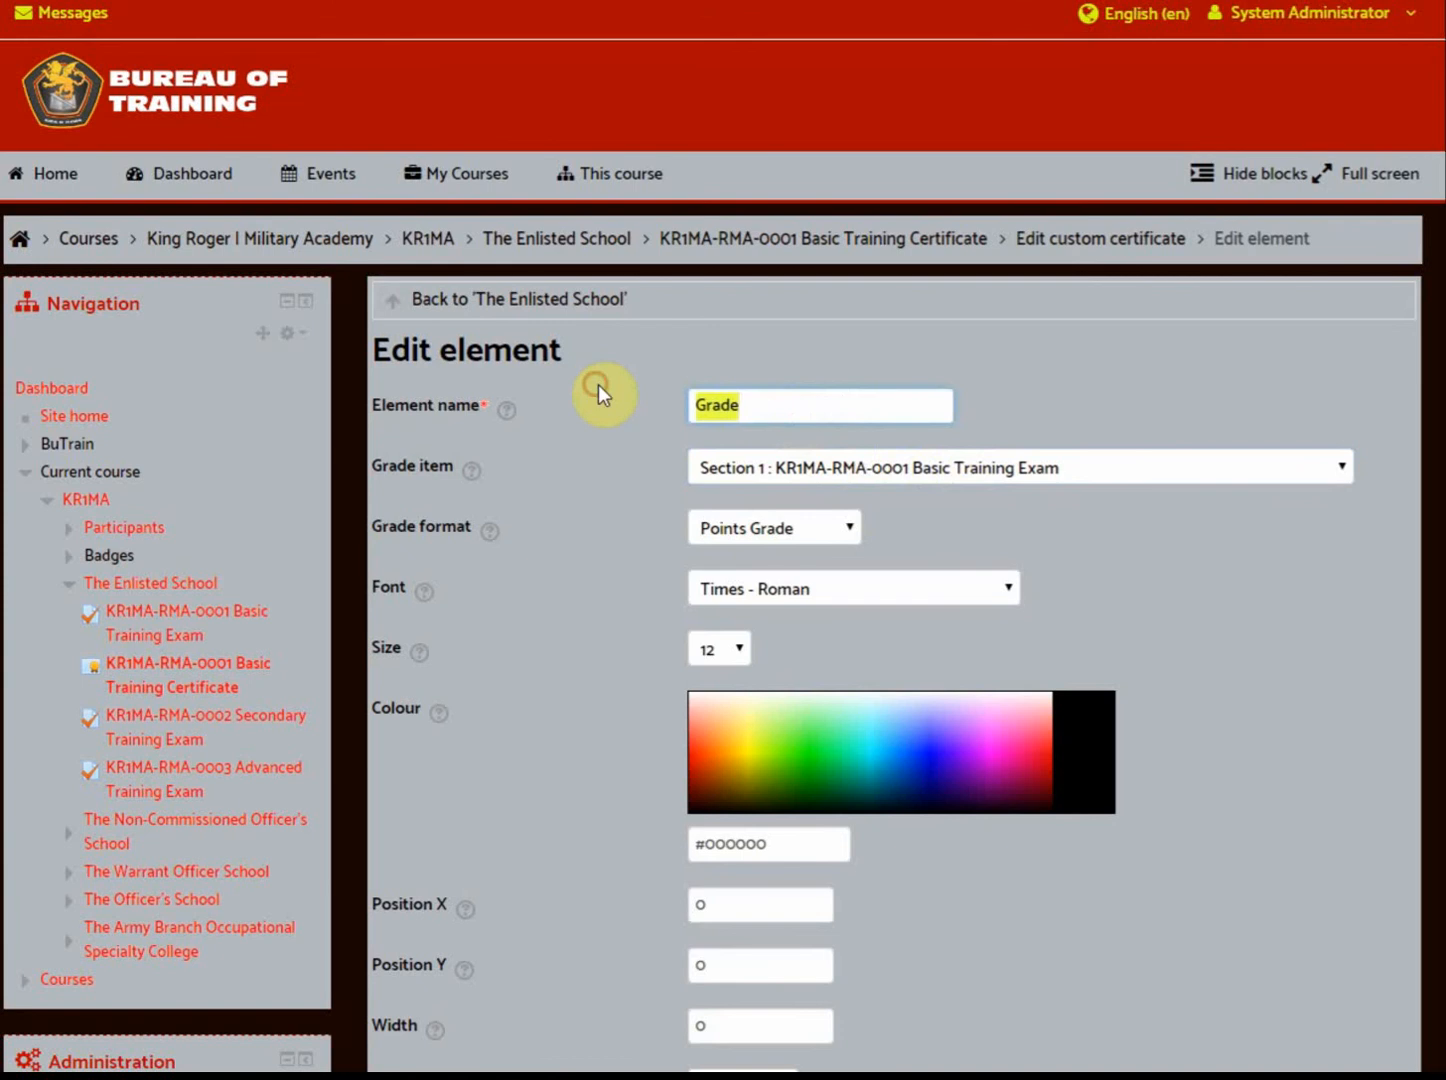
Name the new Grade element "Honors", use the Letter Grade format and the Incised901BT - Compact font, and save it
type("Honors")
left_click(849, 530)
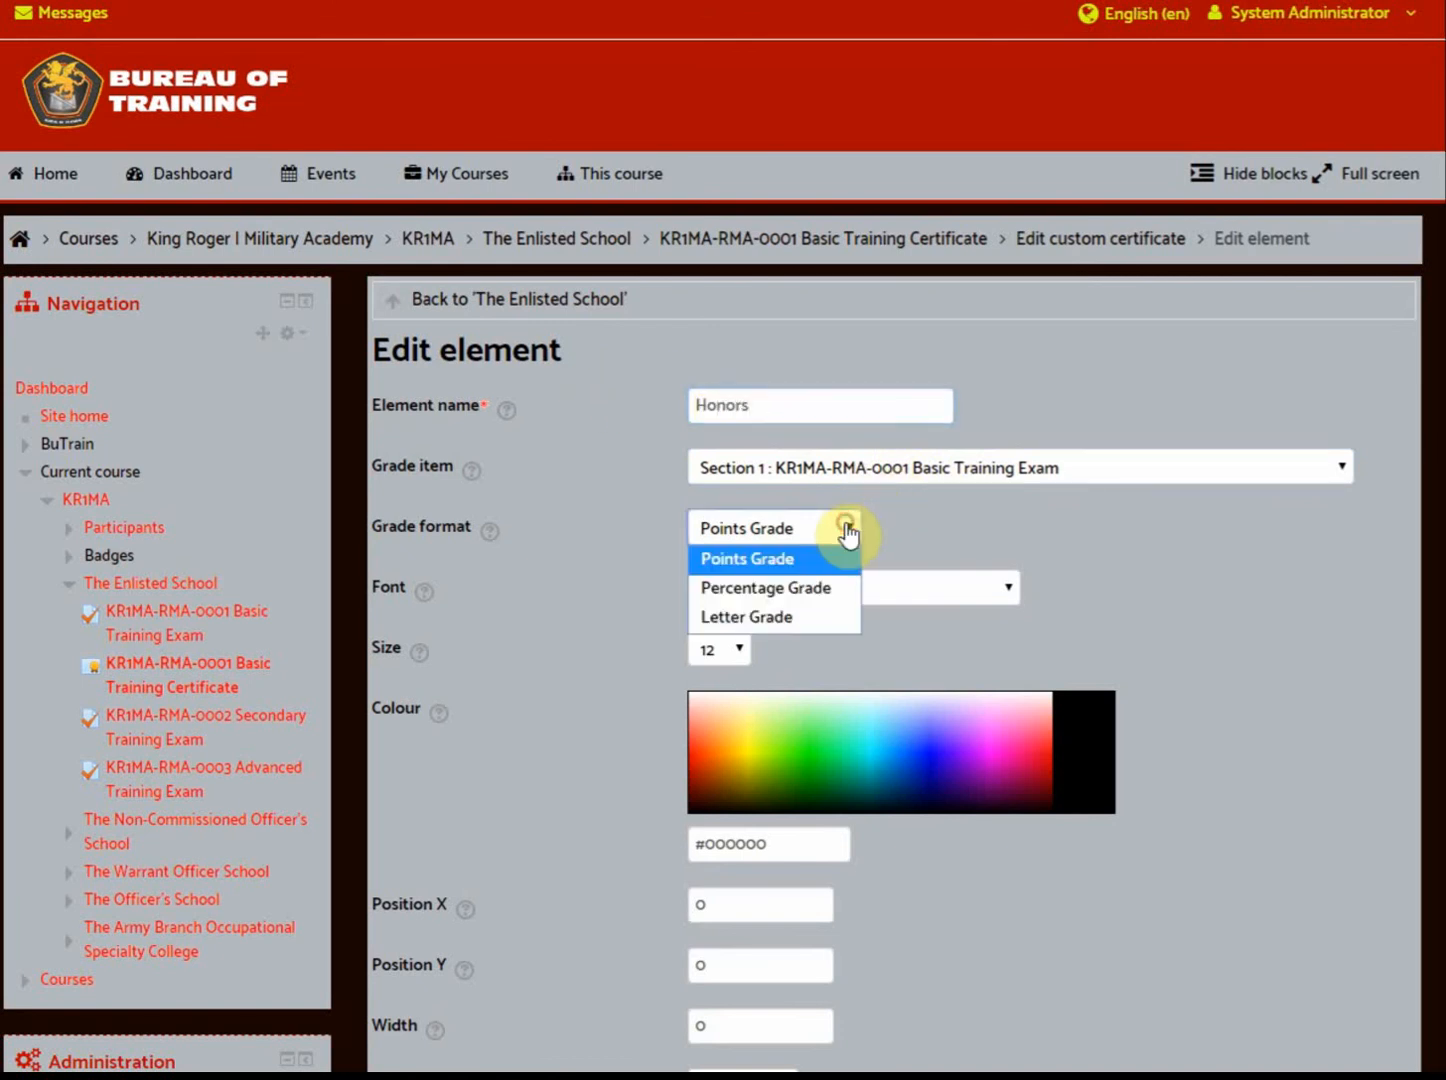
left_click(791, 615)
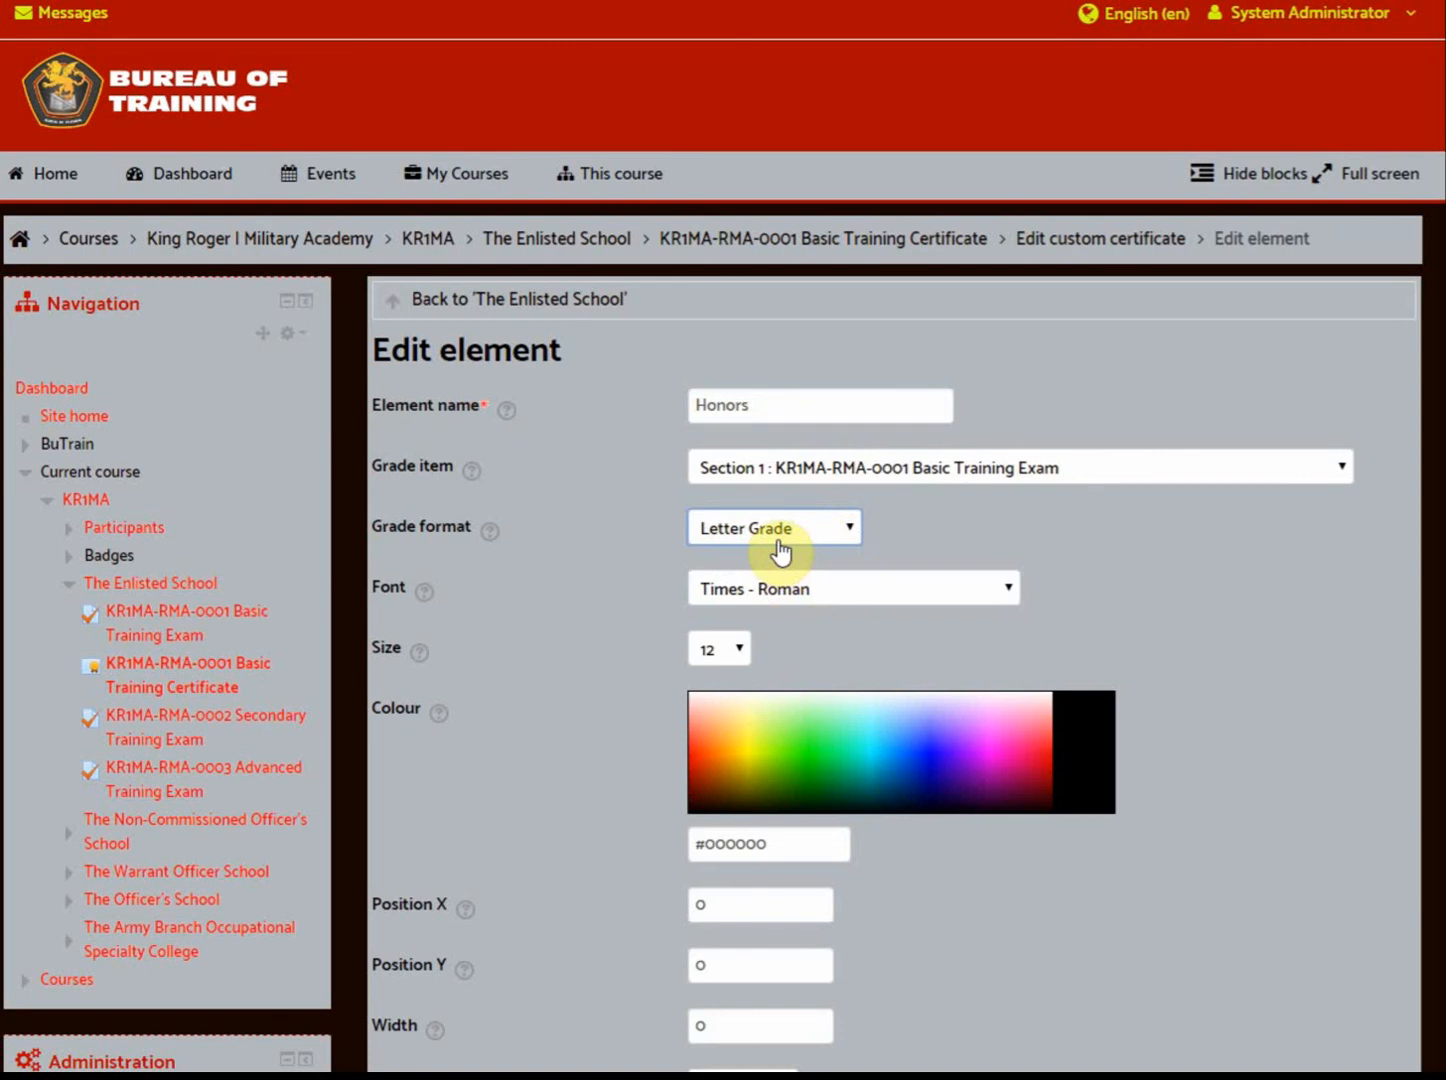
left_click(1004, 591)
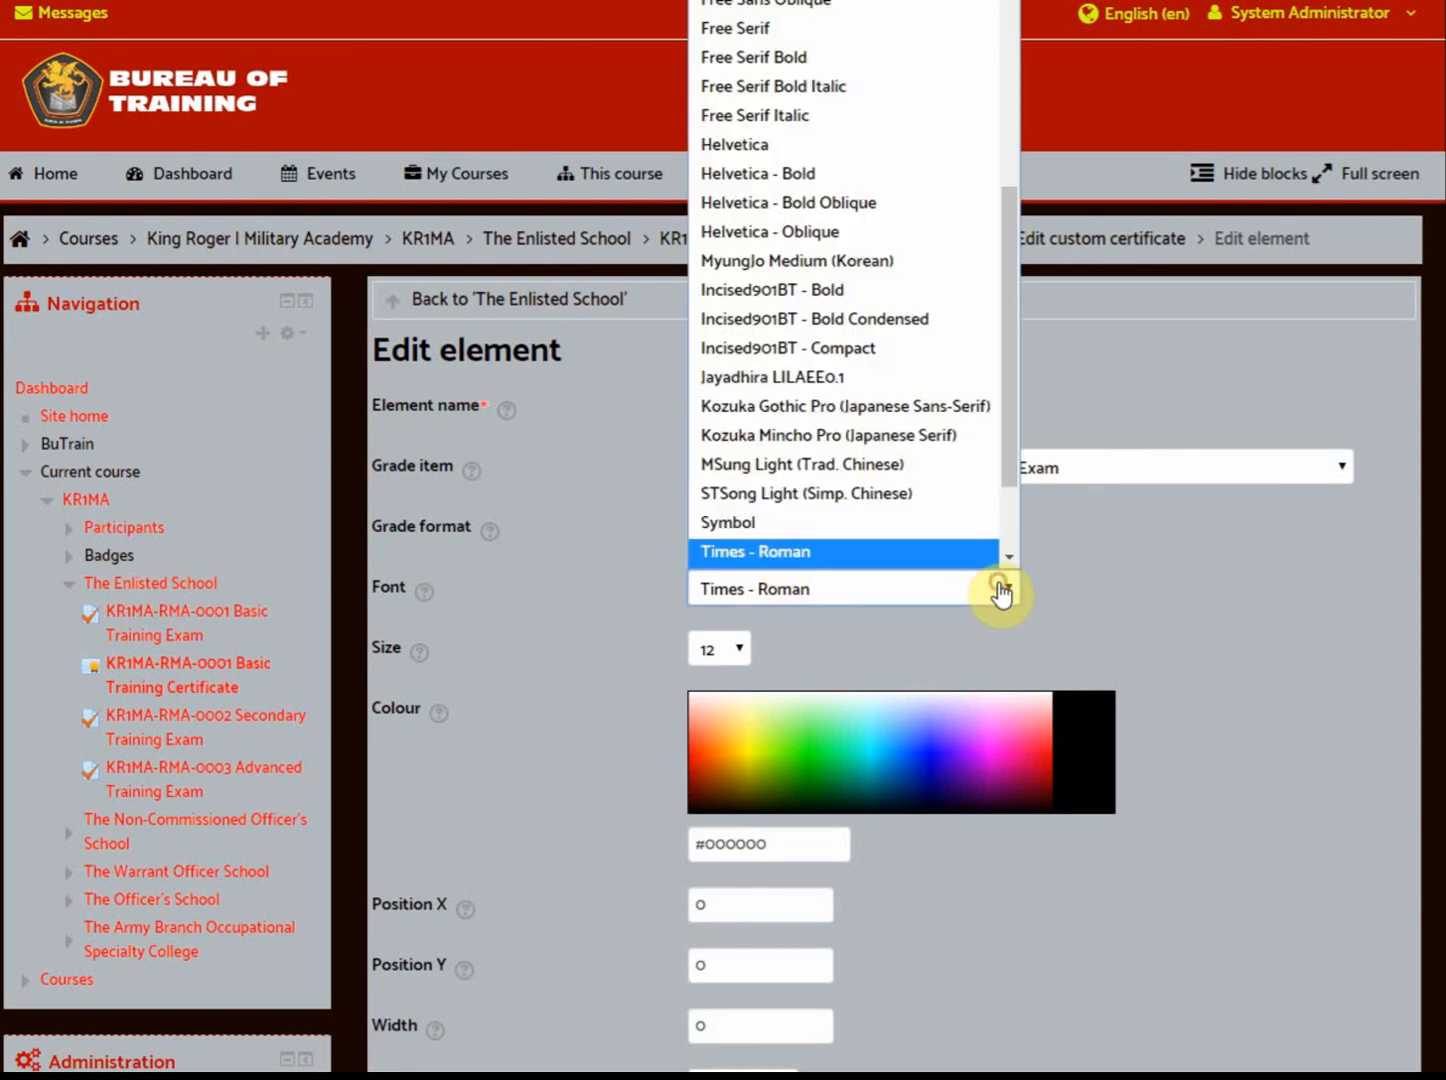
left_click(846, 347)
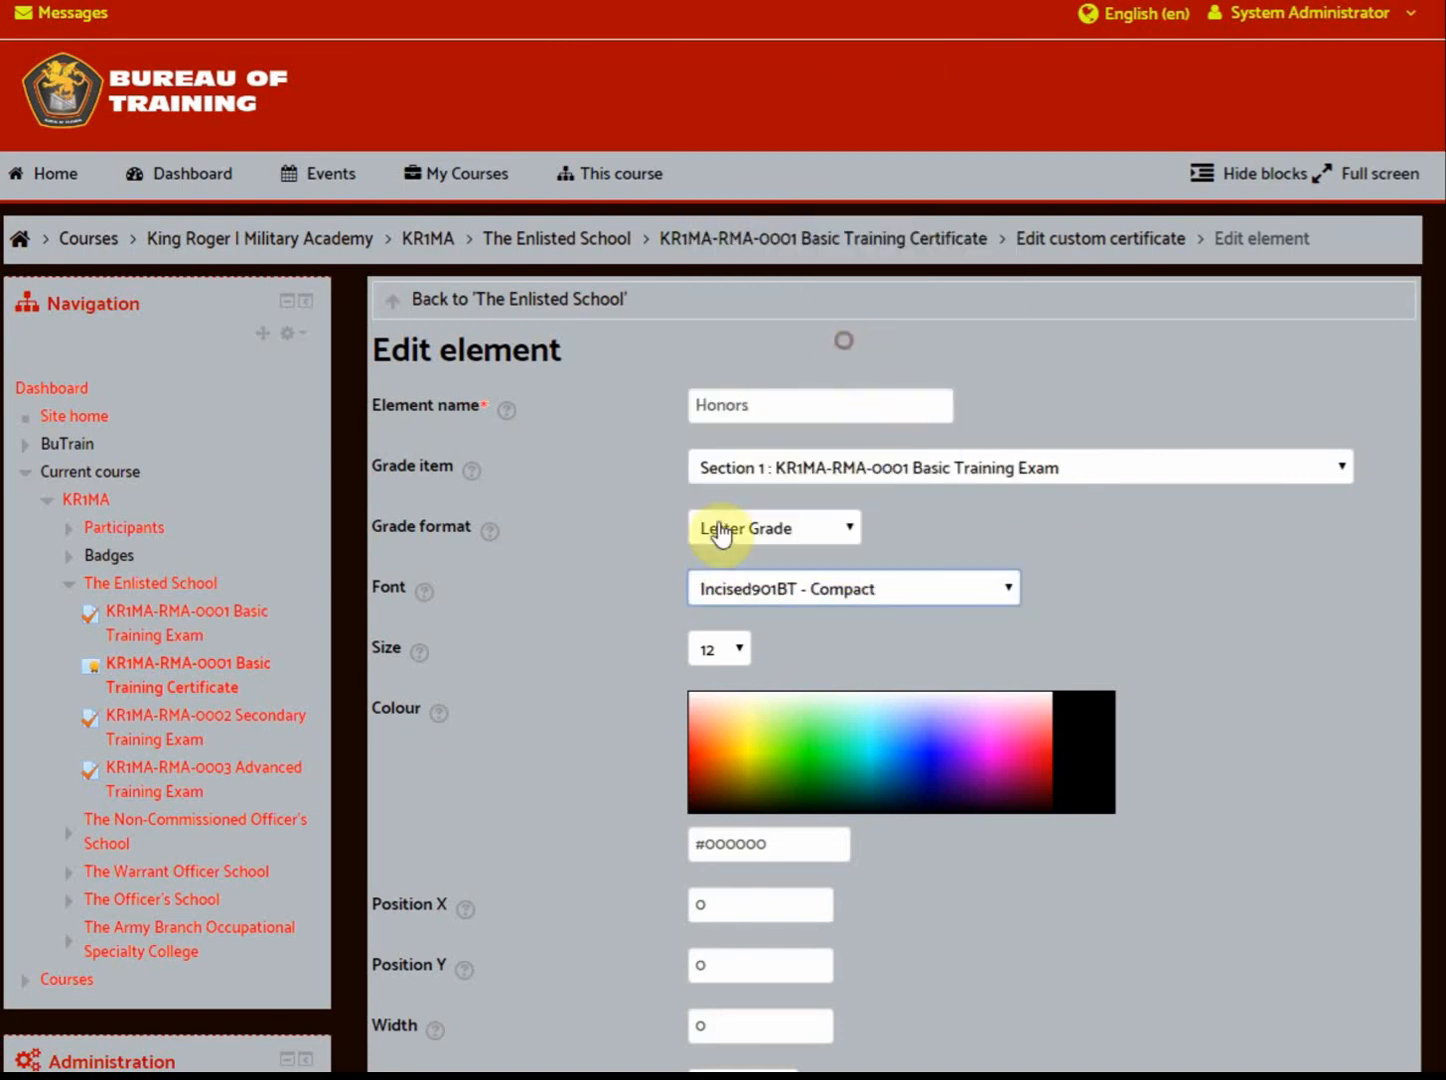
scroll(648, 596, "down", 3)
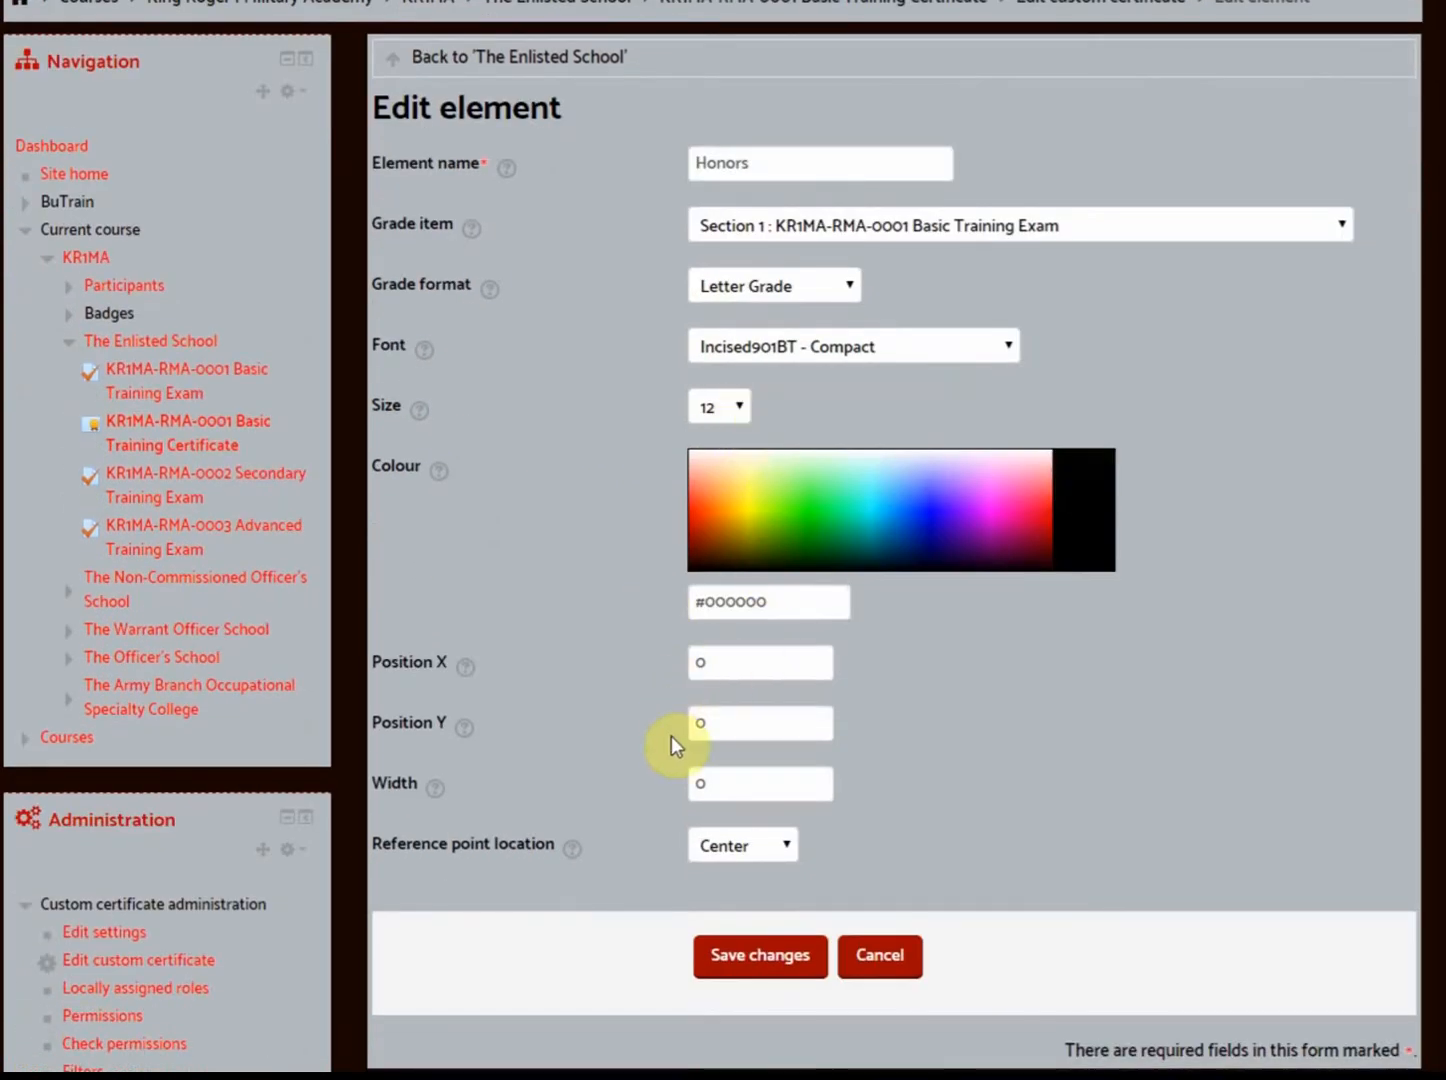
left_click(799, 956)
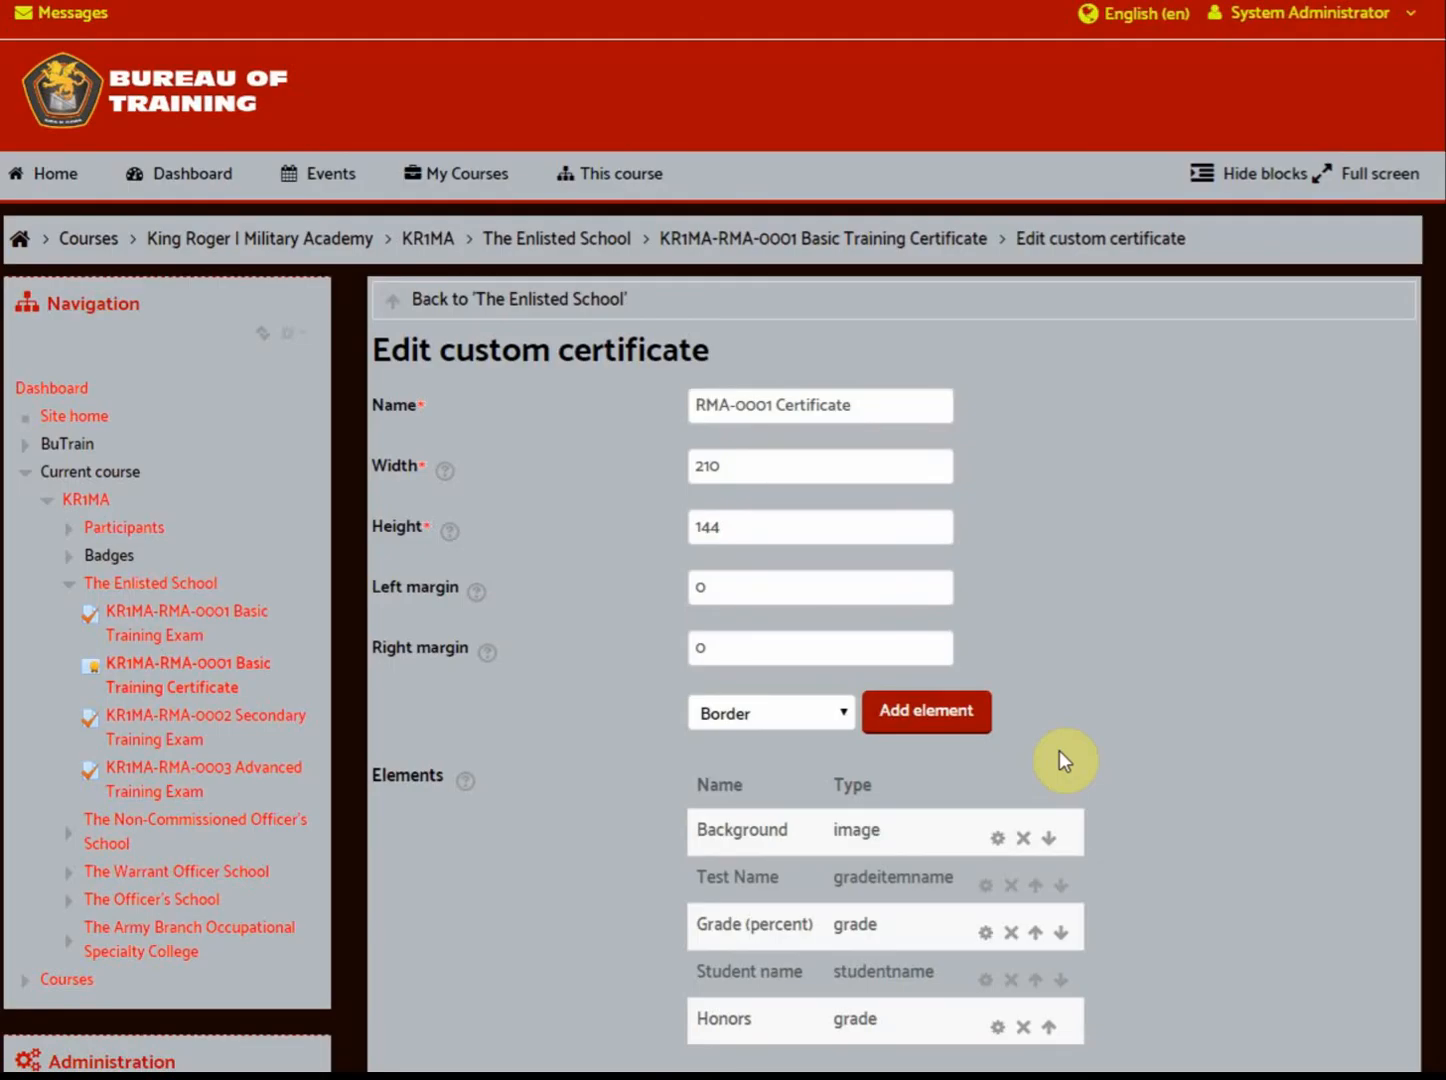
scroll(1058, 751, "down", 1)
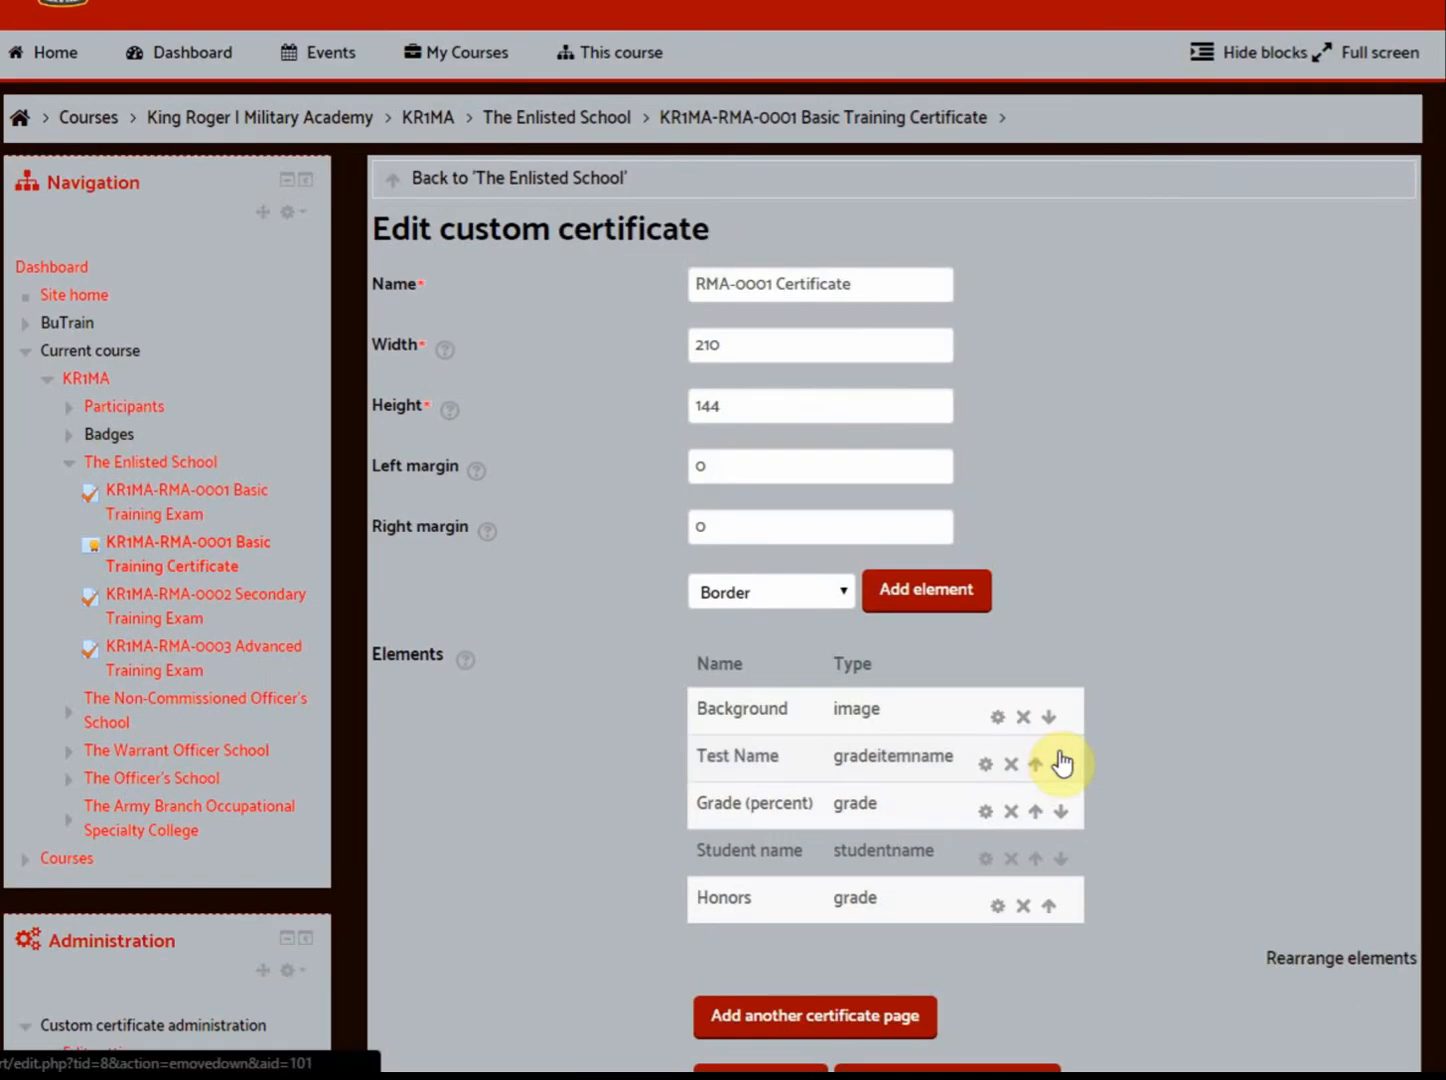
Rearrange the elements to place the Honors grade centred below the "Is awarded the Certificate with the grade of" line, and save the layout
left_click(1294, 963)
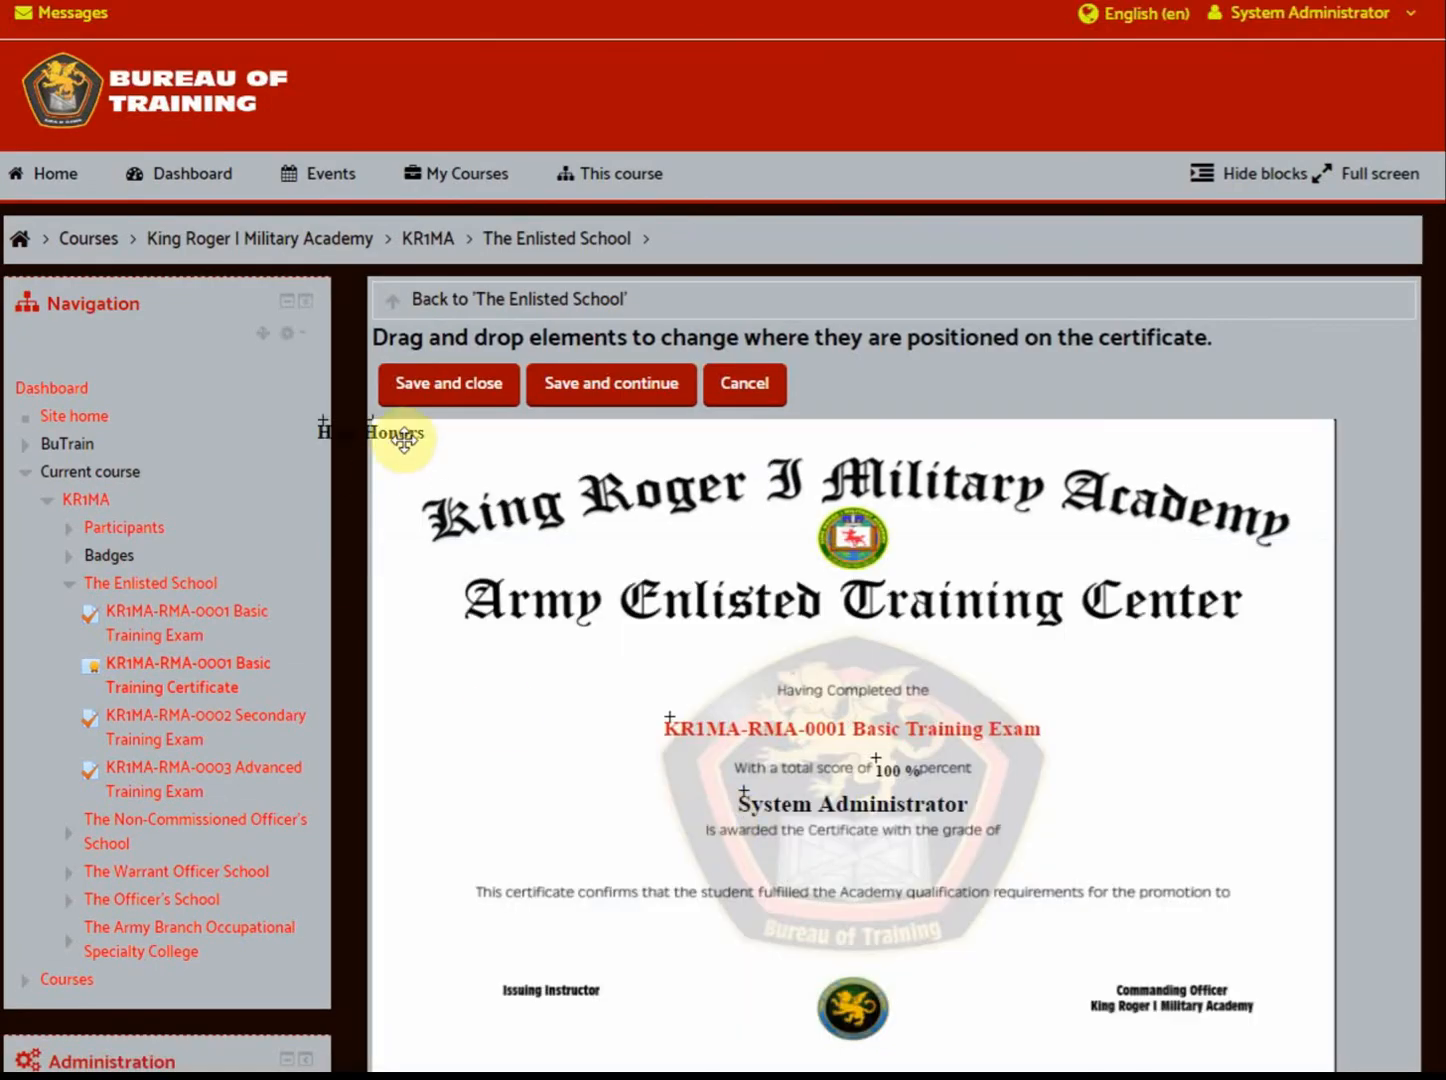
left_click_drag(395, 437, 850, 801)
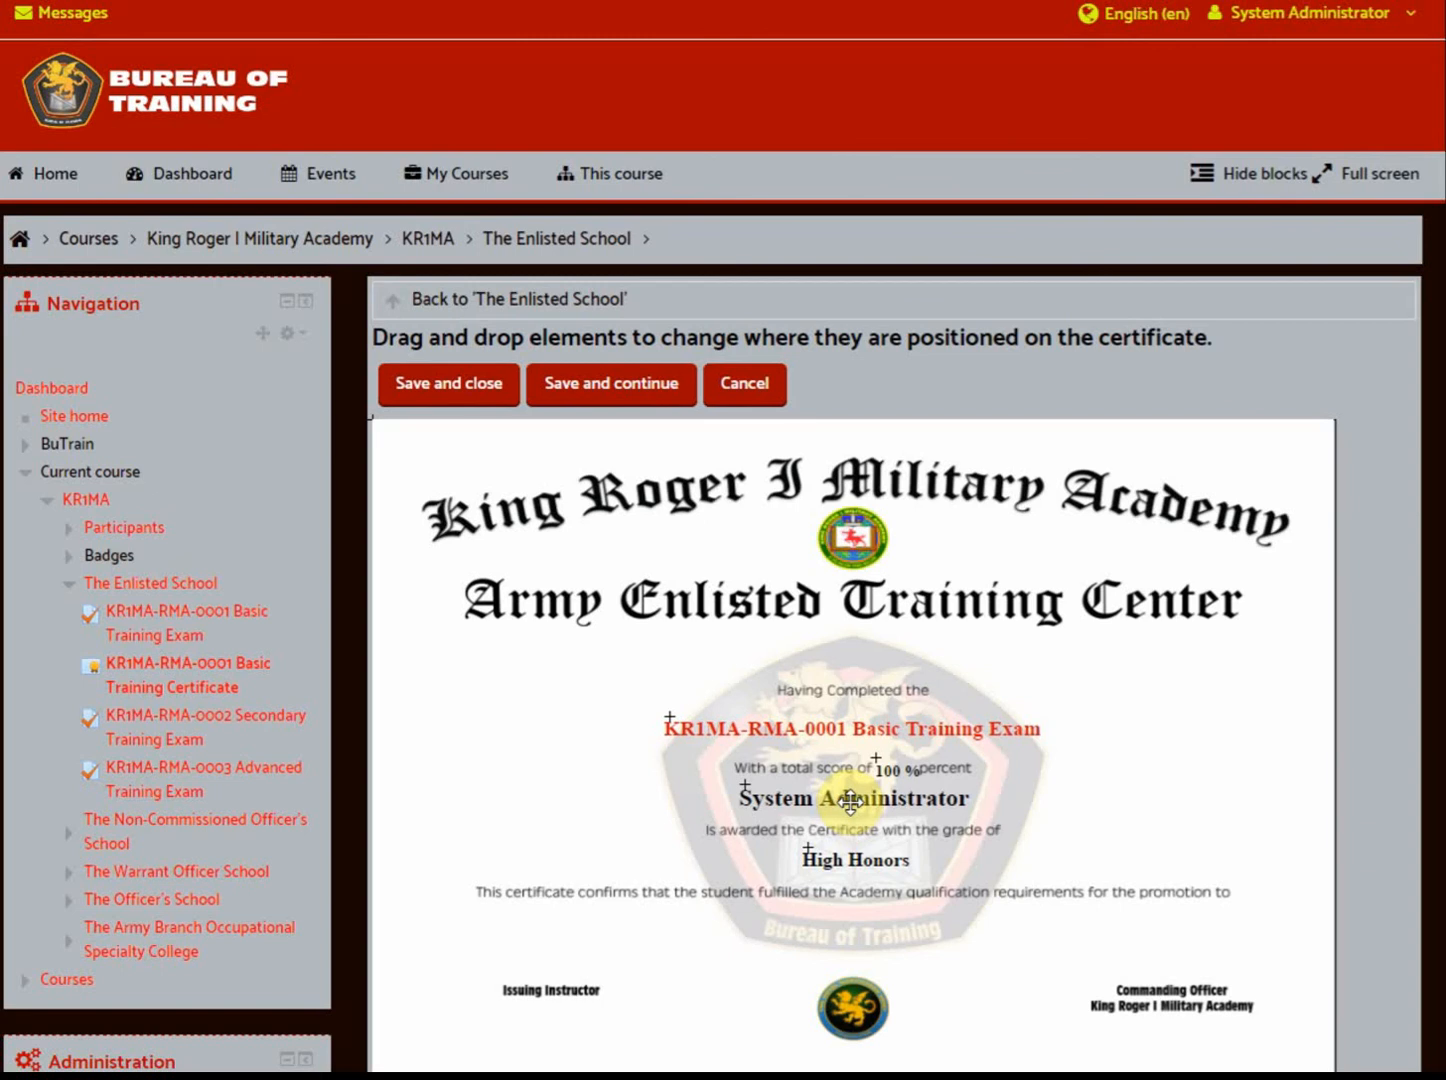
left_click(474, 395)
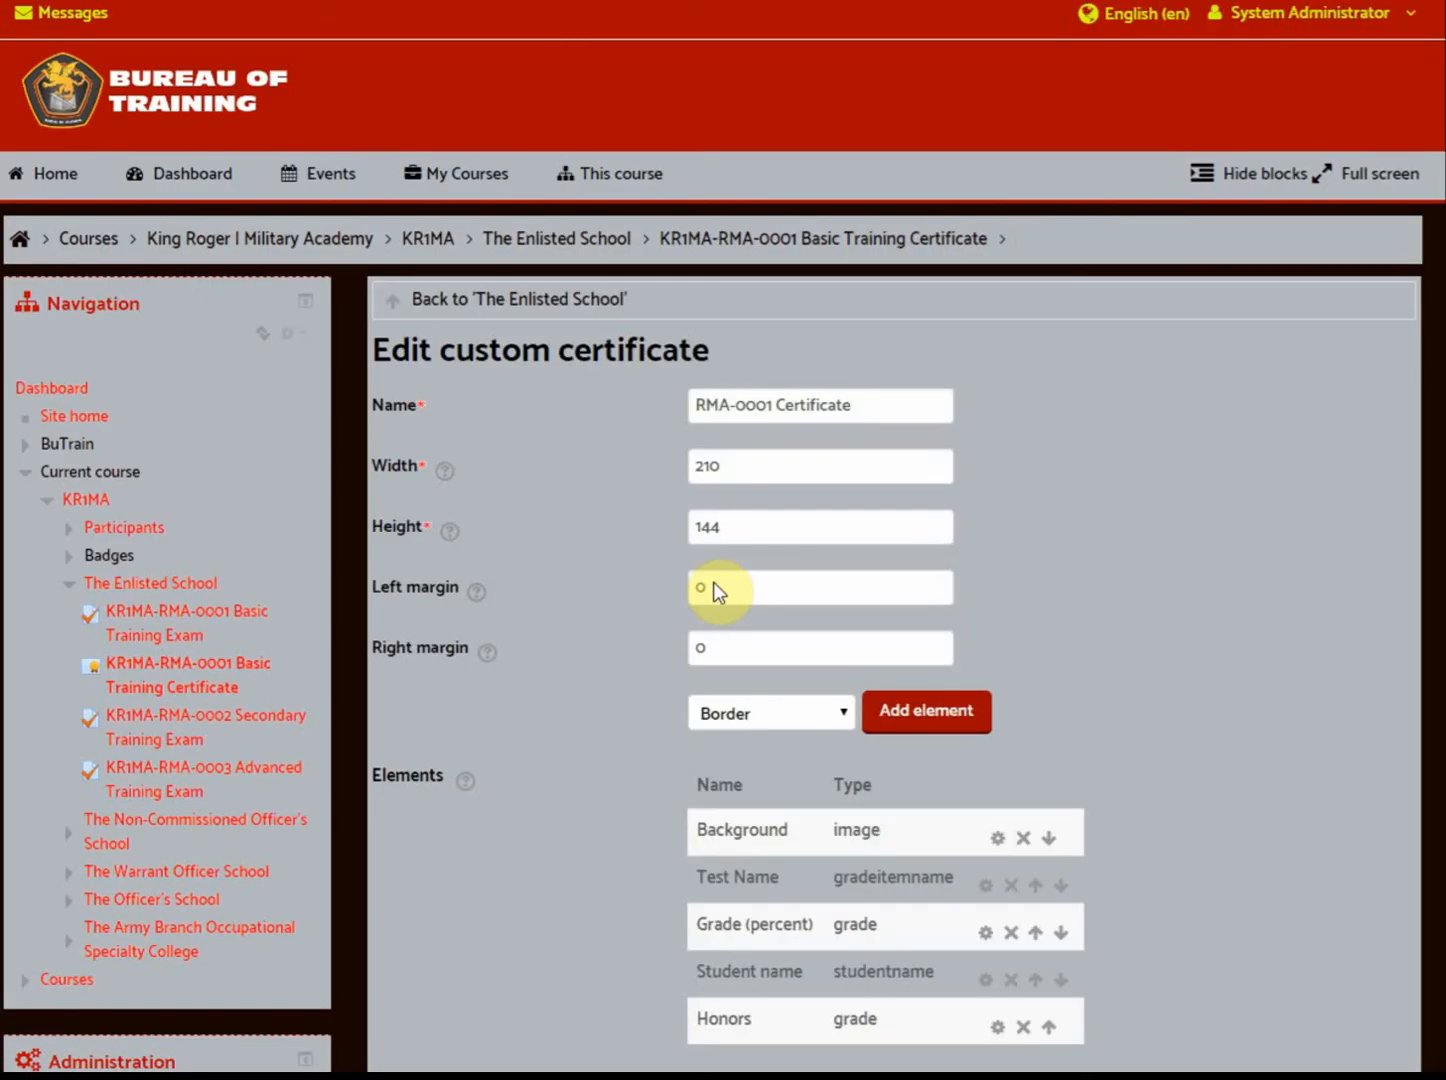
Set the Honors element's Position X to 105 and save the element
scroll(597, 737, "down", 3)
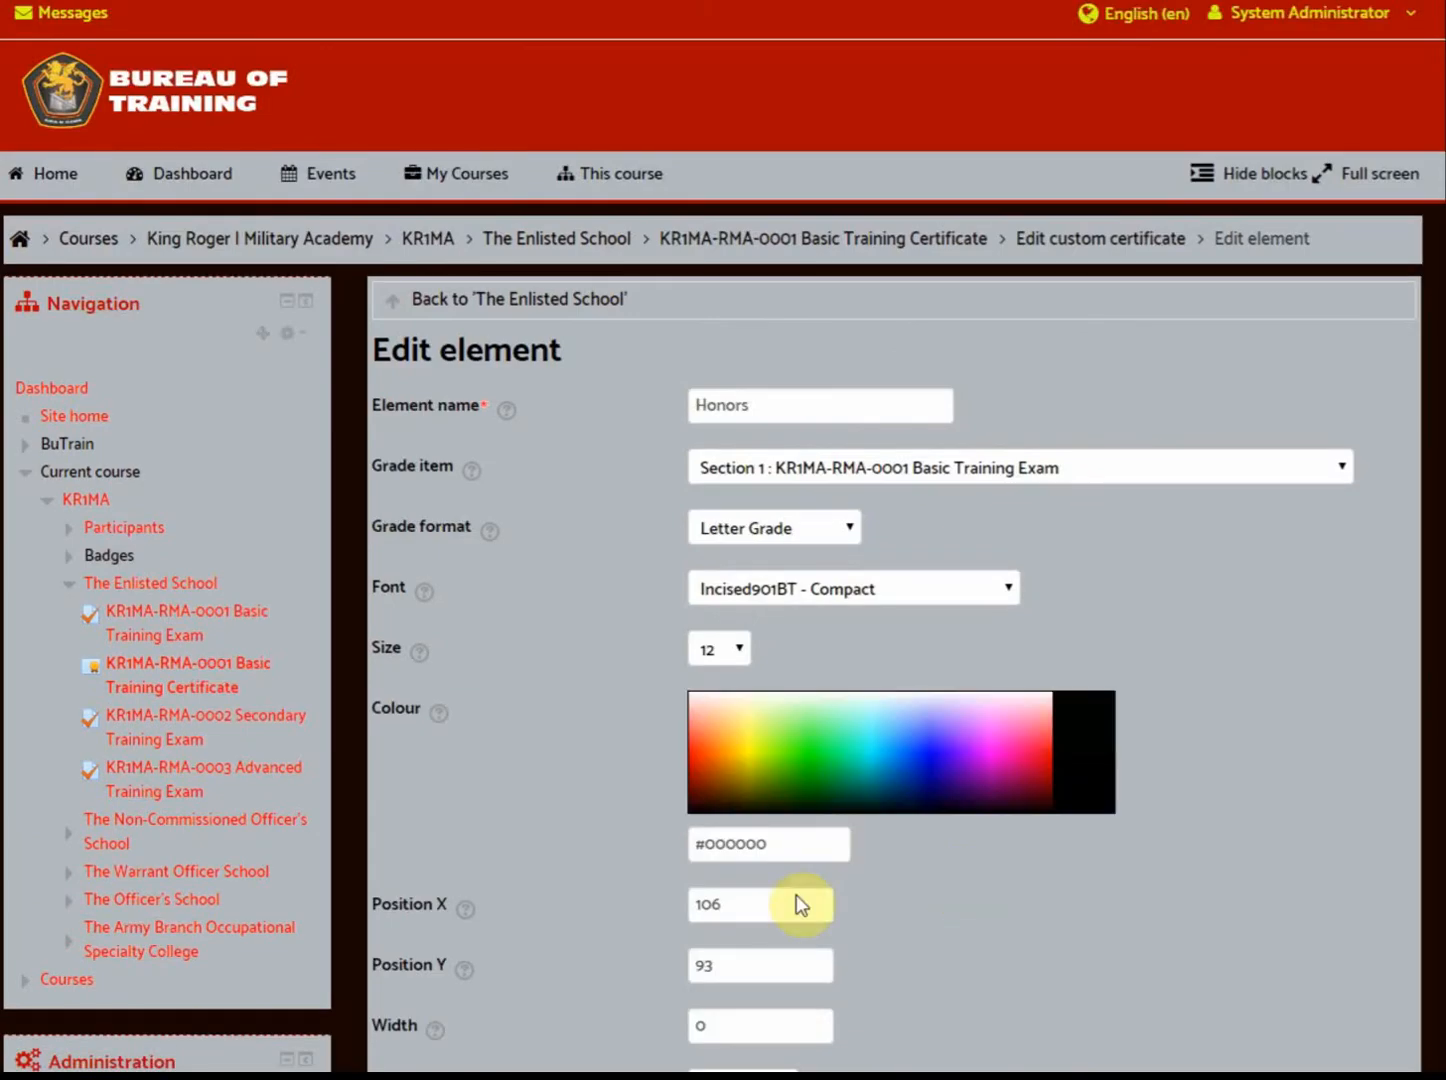
left_click_drag(743, 909, 683, 911)
type("105")
scroll(941, 892, "down", 3)
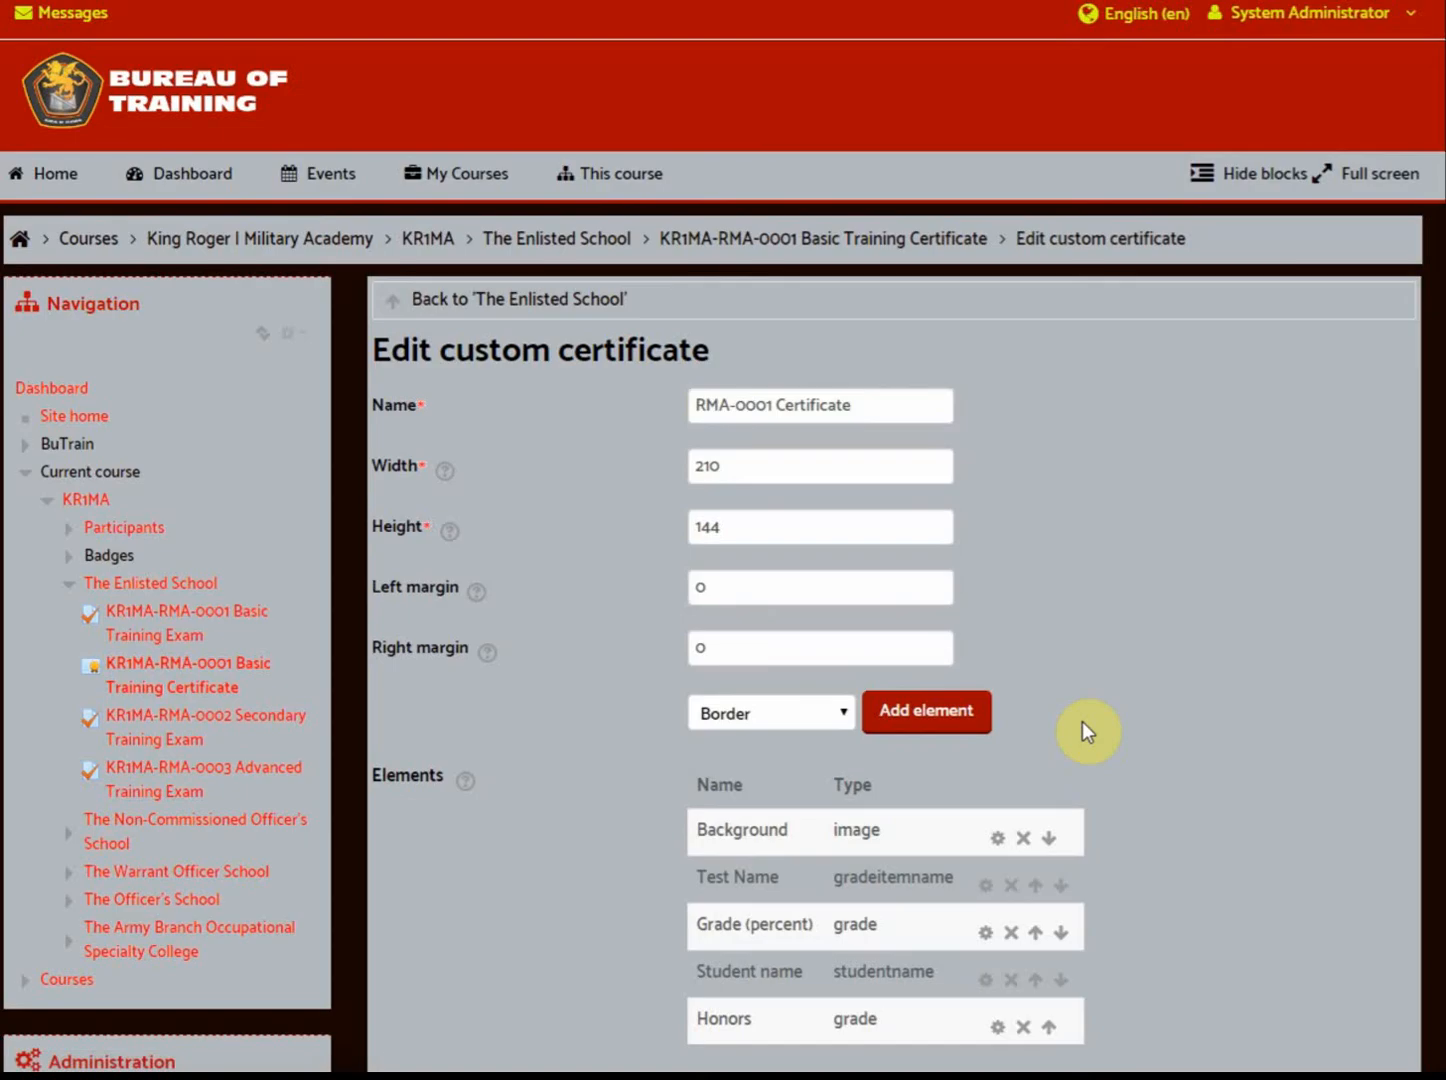
Check the Student name element's Position X and save the element
scroll(1058, 730, "down", 1)
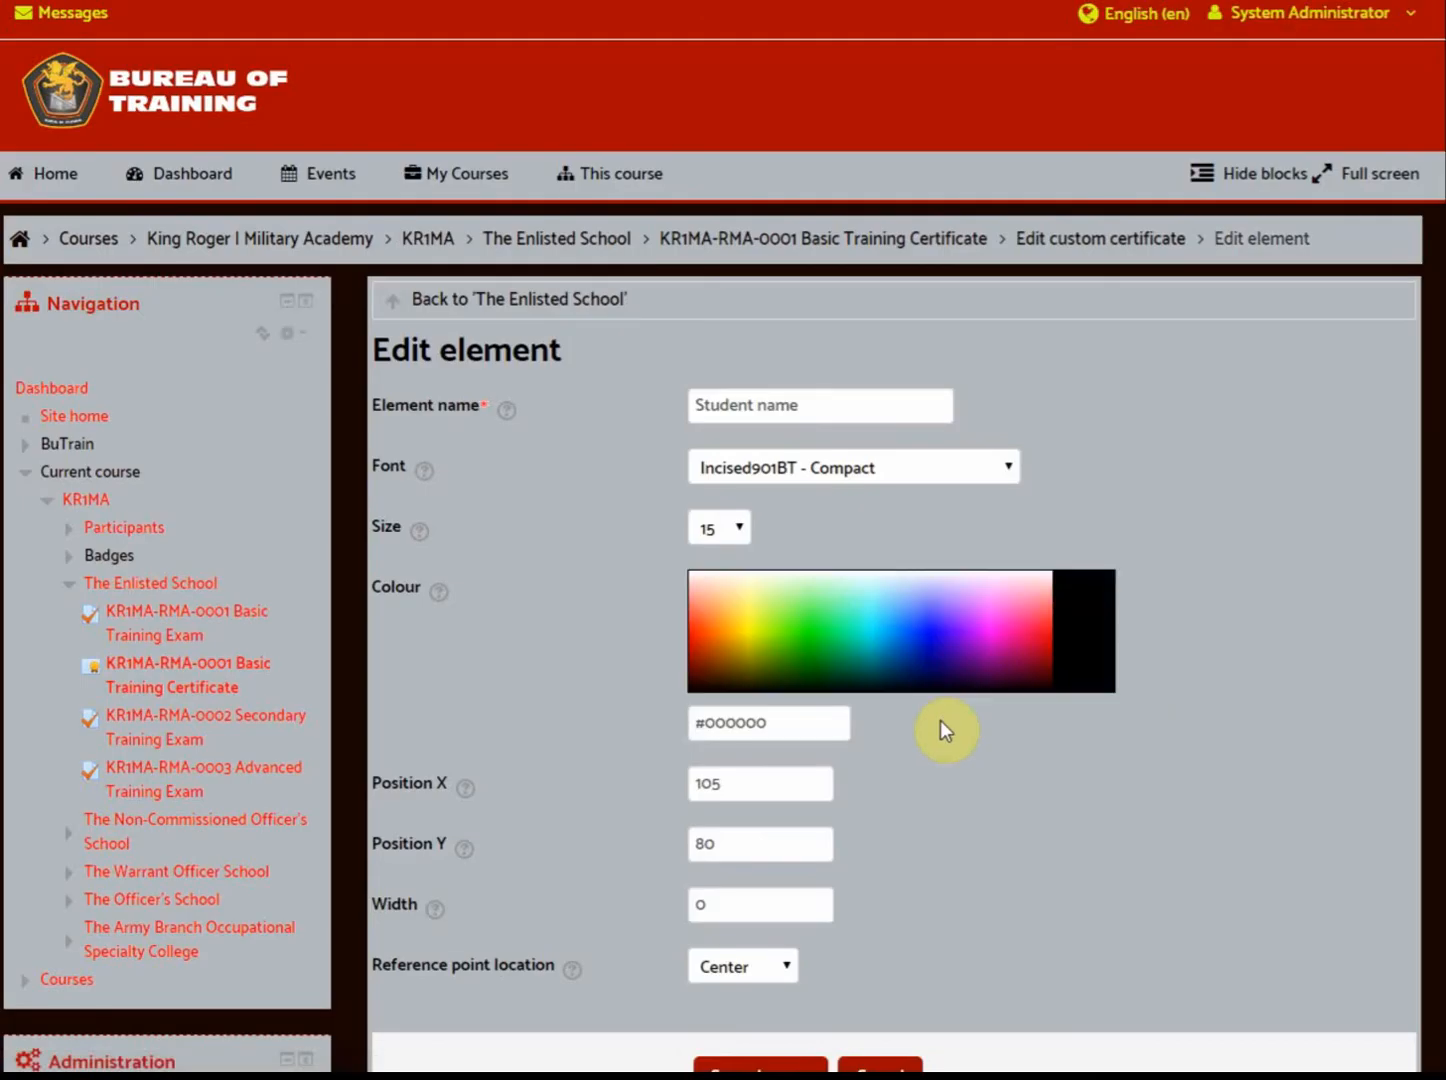
double_click(704, 783)
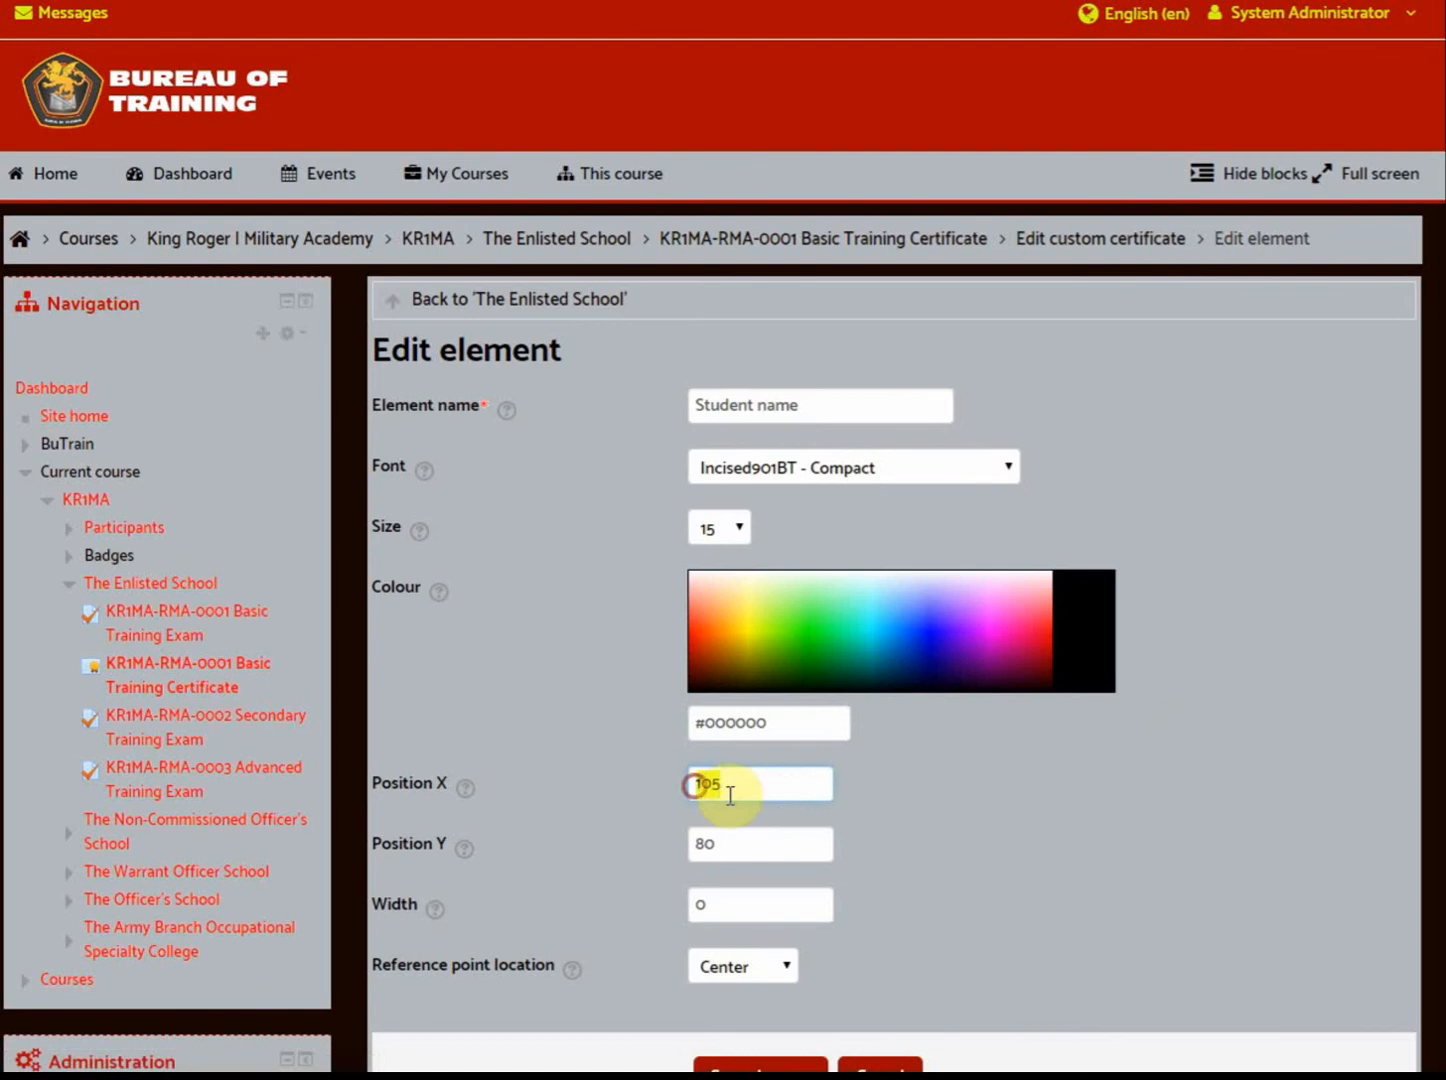
scroll(885, 779, "down", 1)
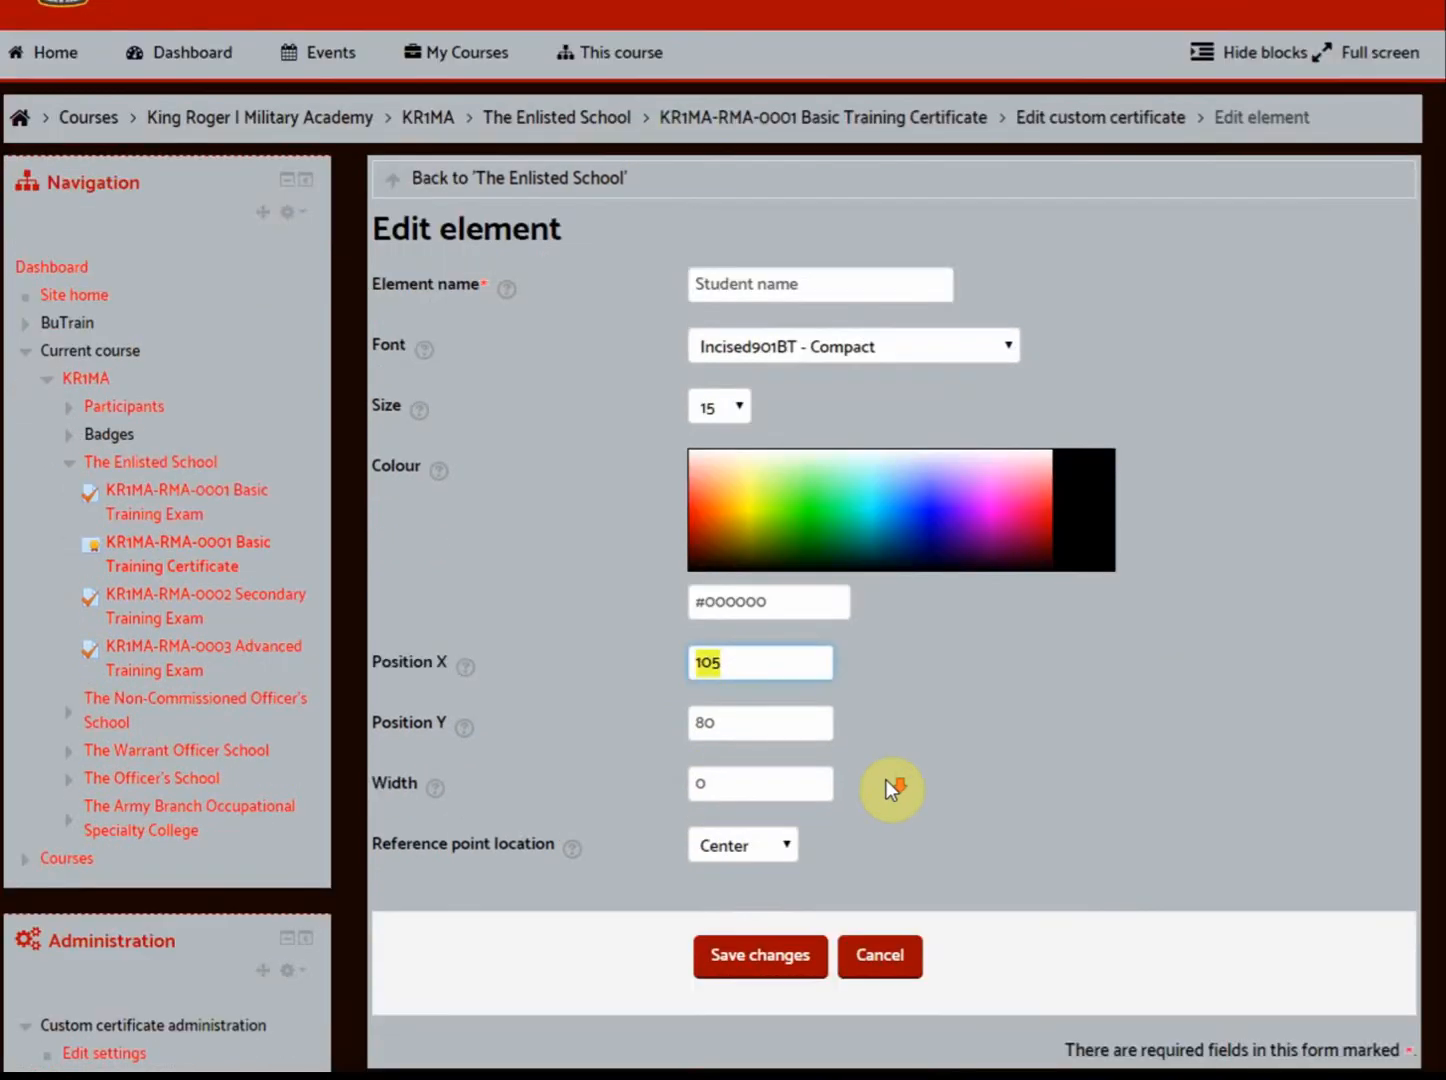
left_click(748, 954)
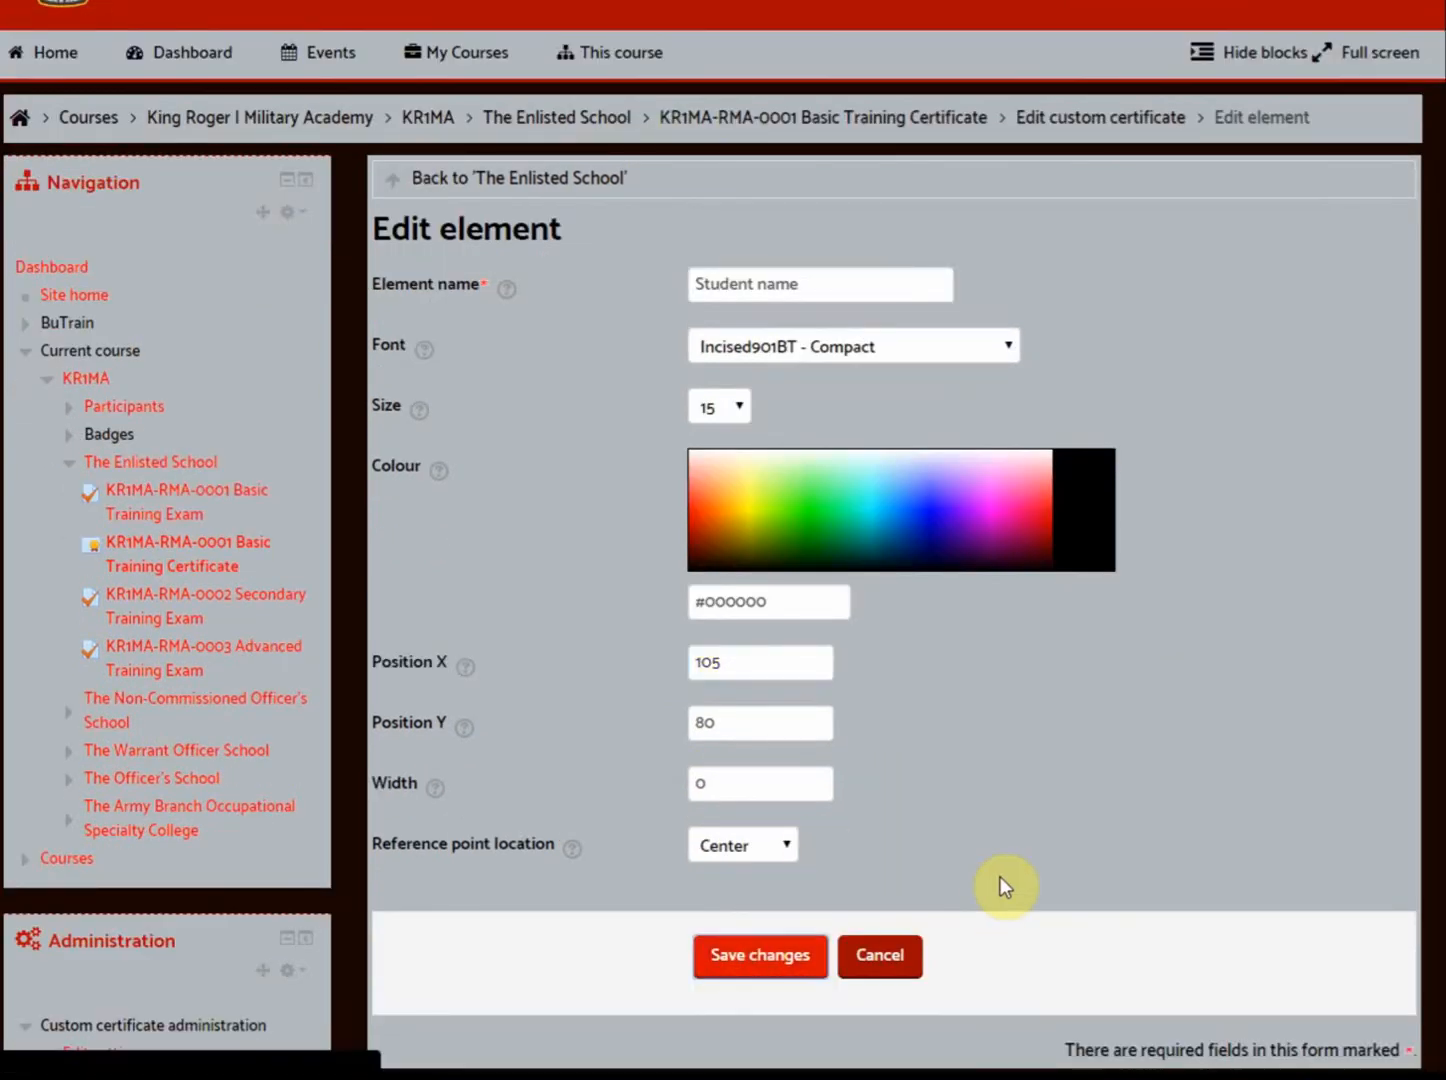
Add a new Text element to the certificate
scroll(1101, 691, "down", 1)
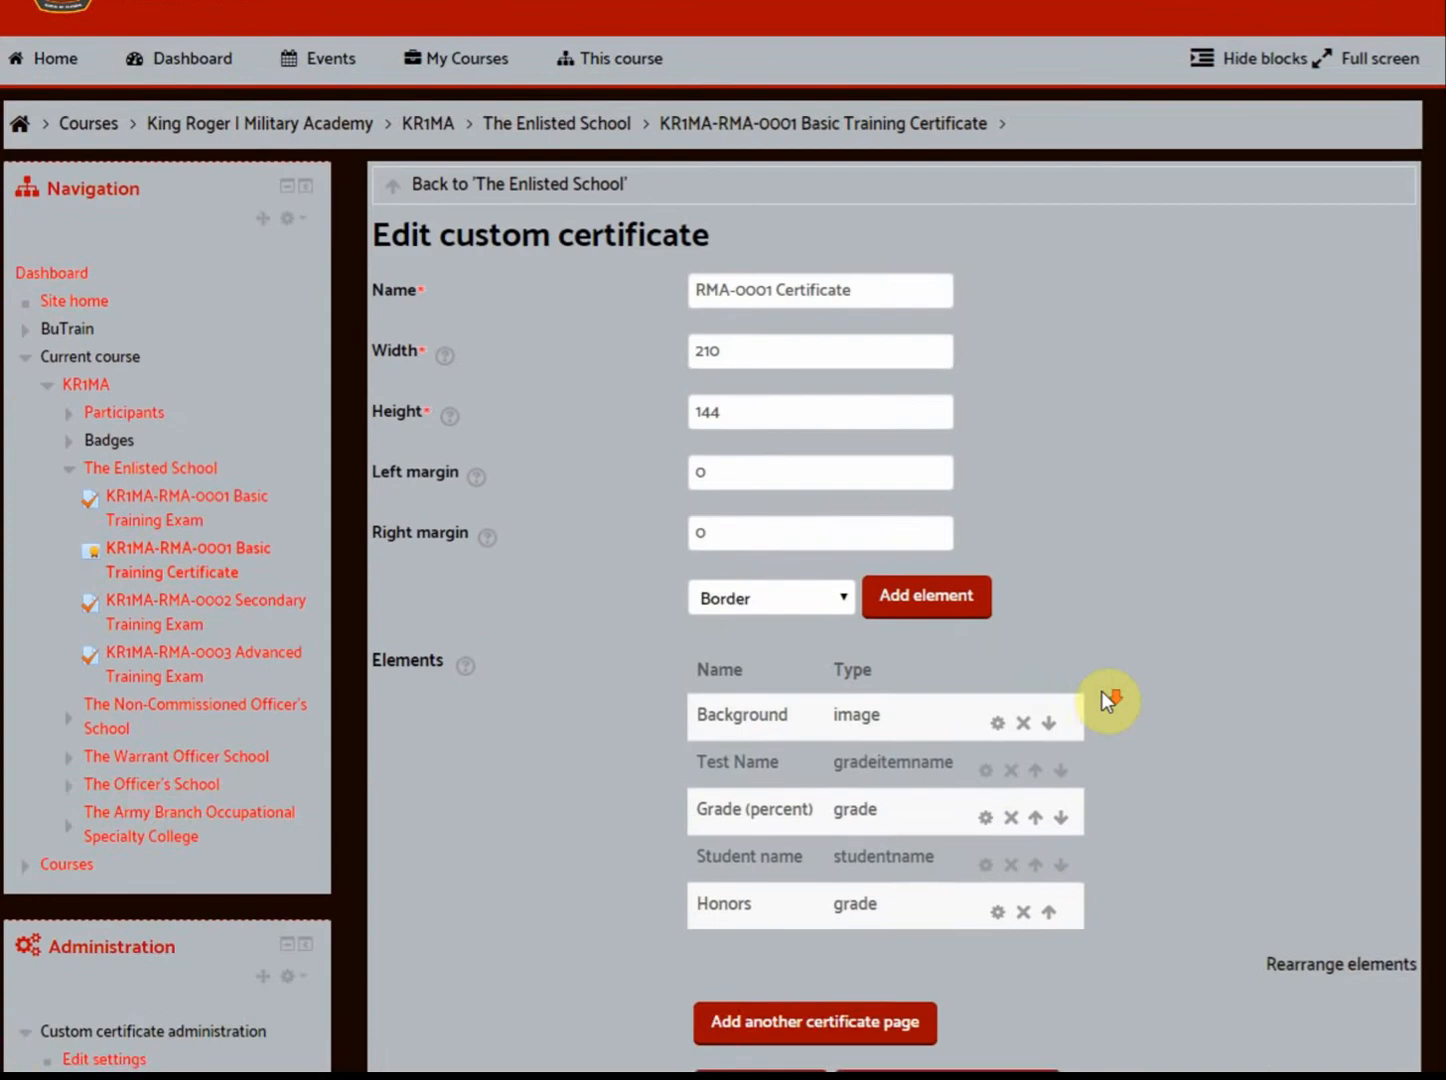
scroll(1102, 691, "down", 2)
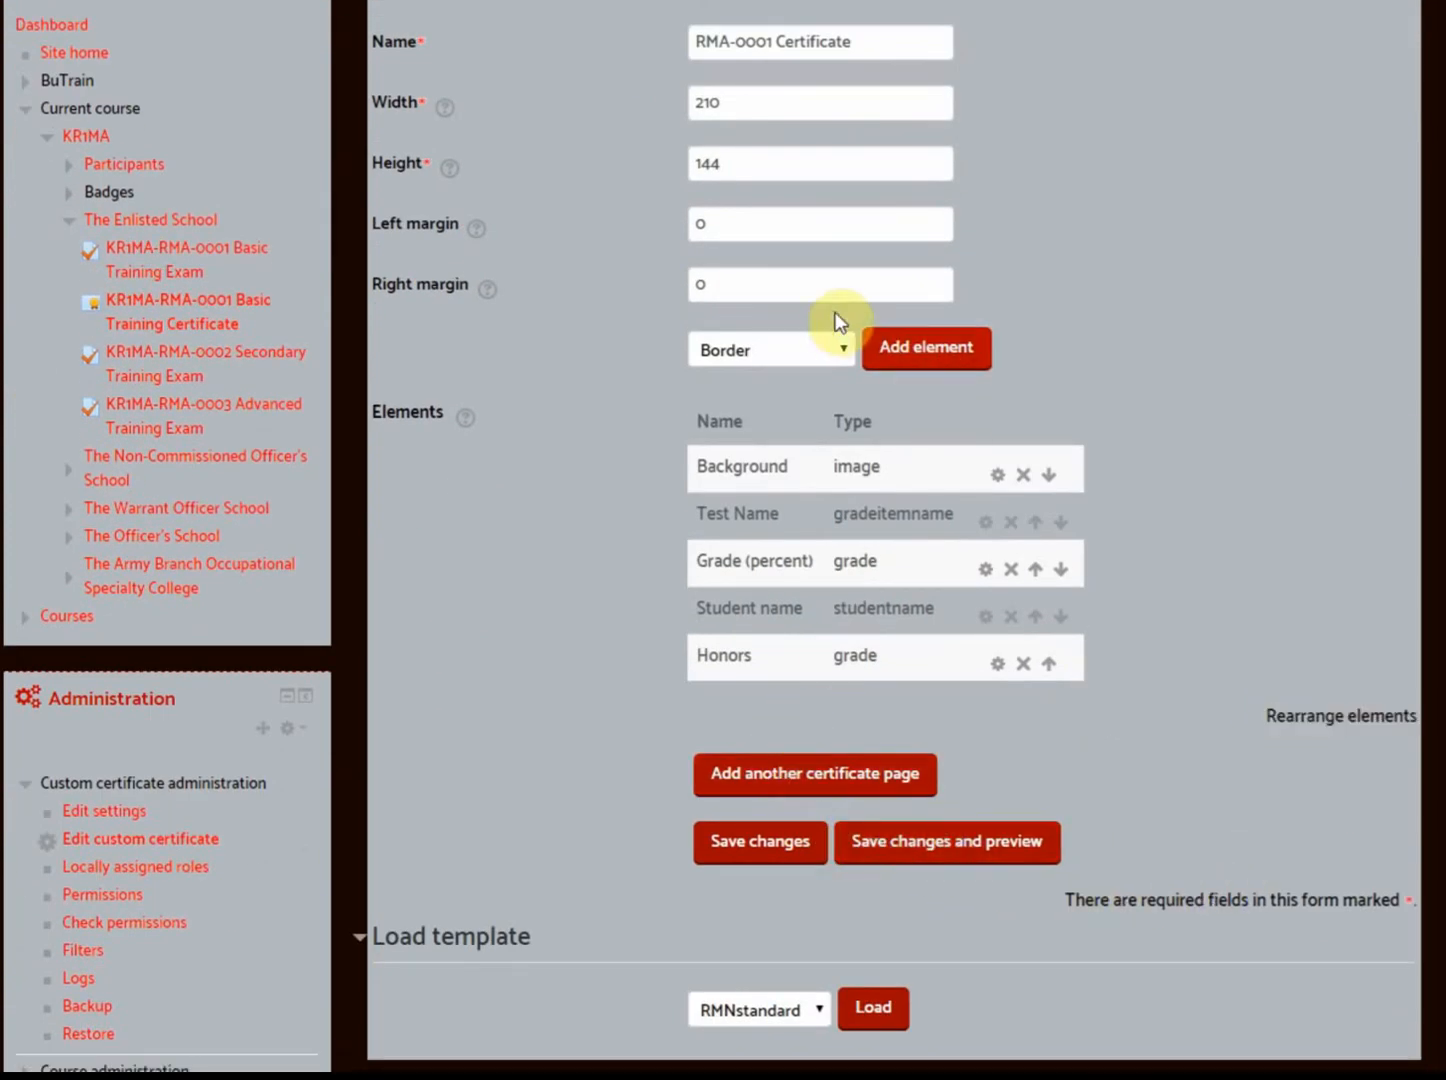
left_click(838, 350)
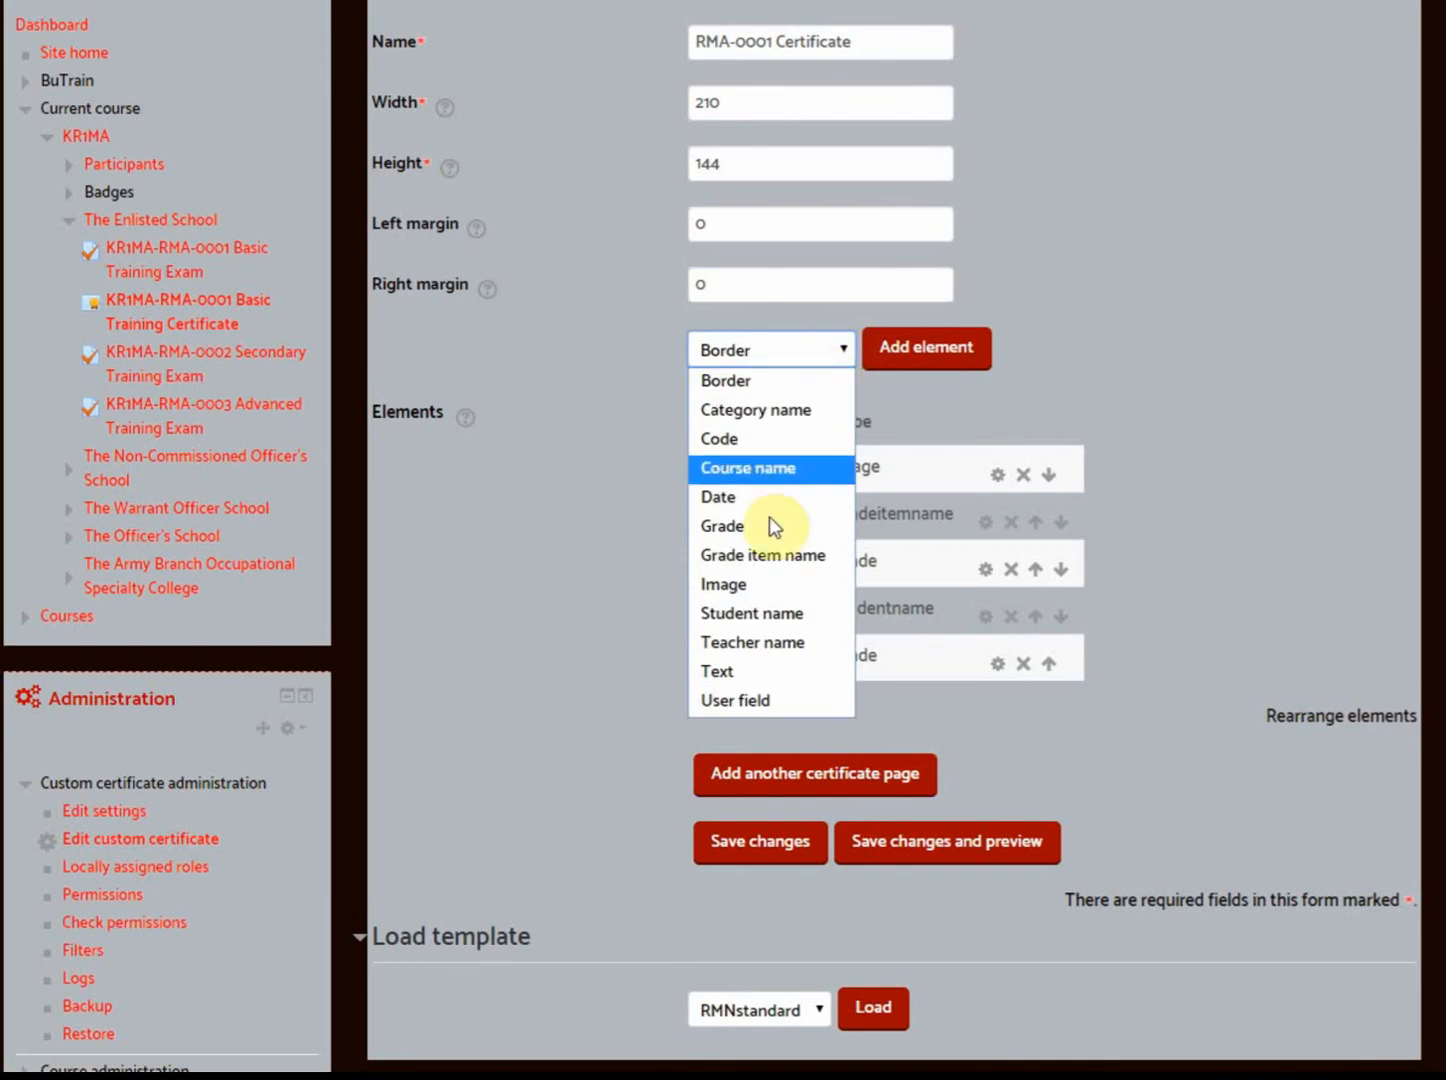
left_click(719, 670)
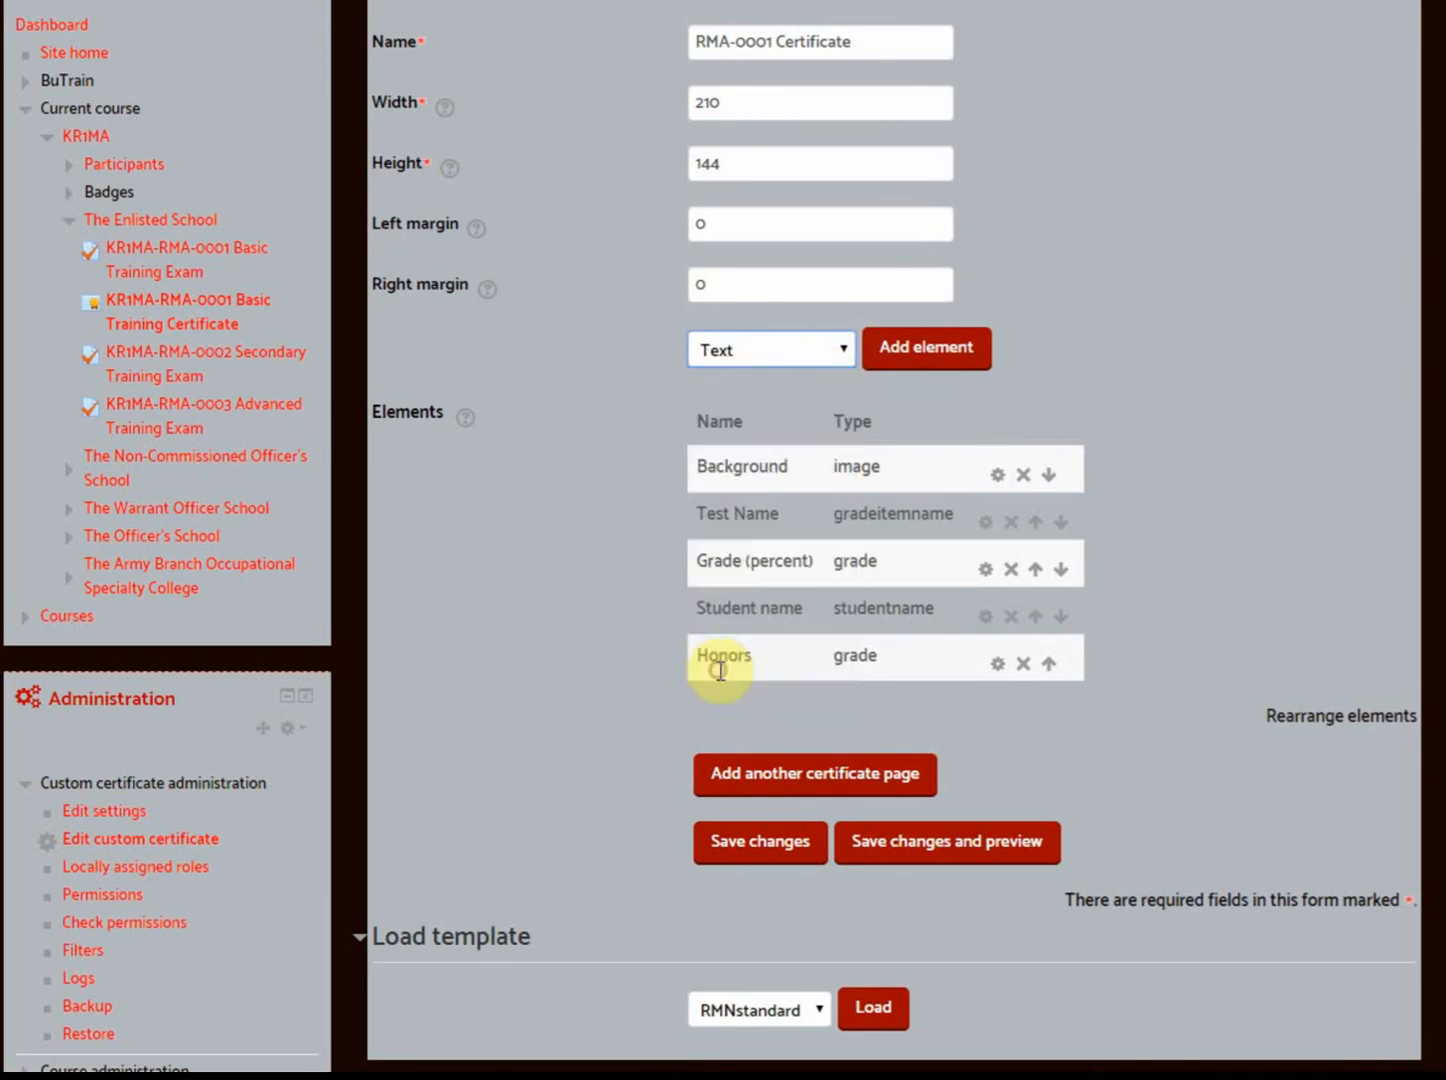
left_click(918, 354)
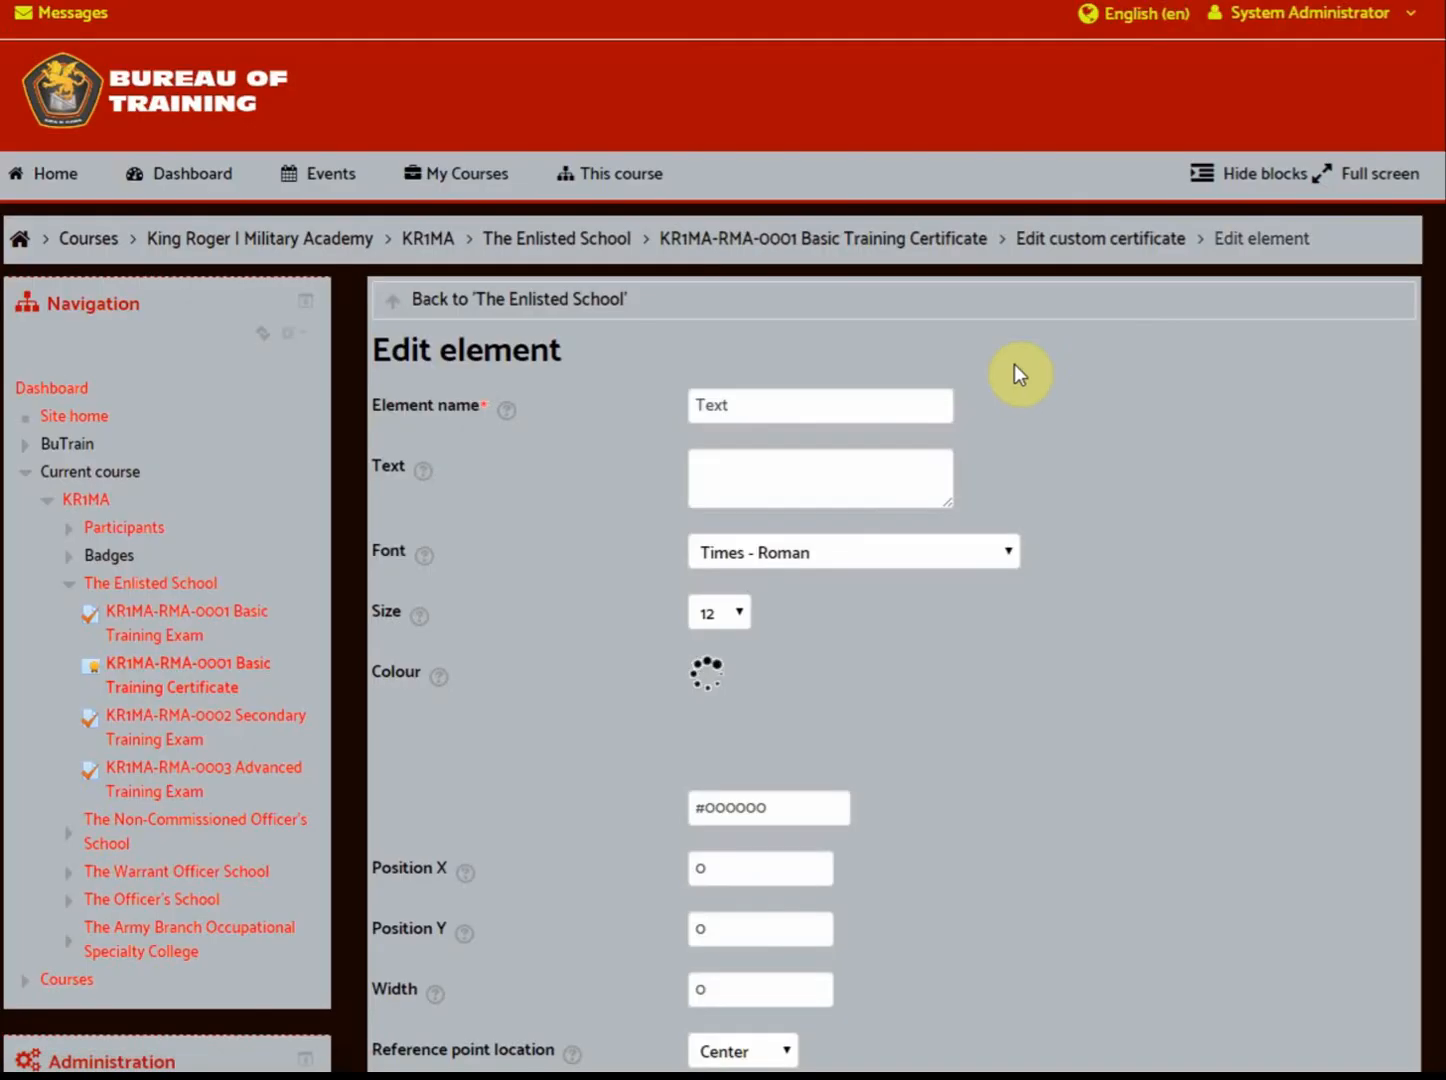
Enter "Private First Class" as the element's text, use the Incised901BT - Compact font at size 13, and save it
left_click(731, 465)
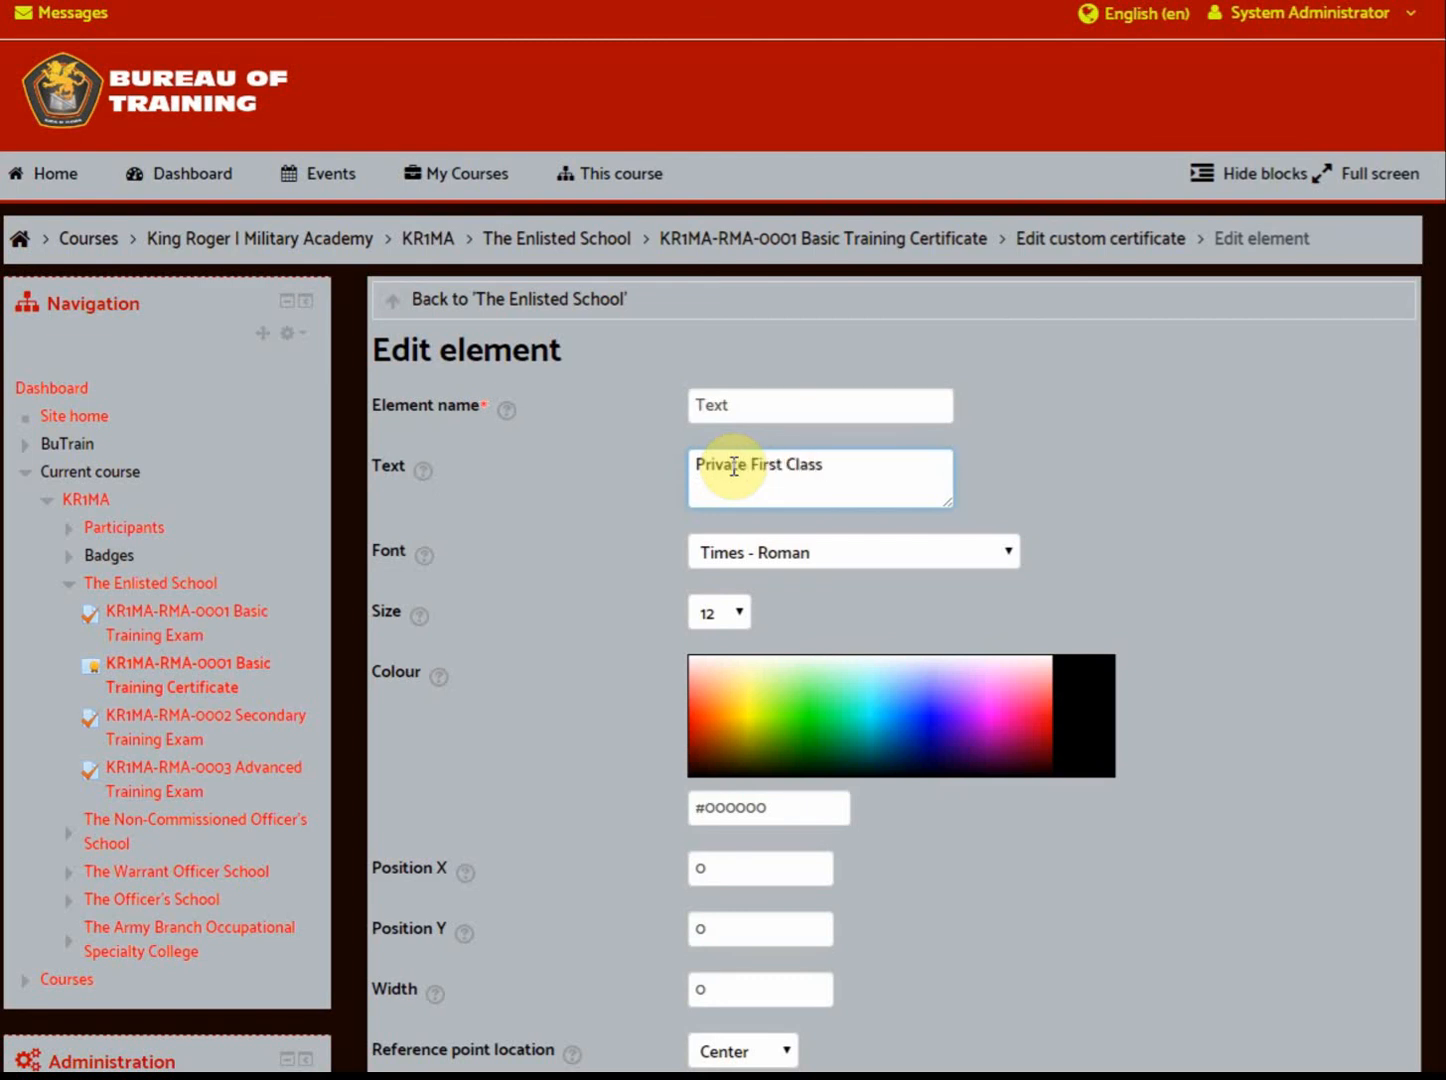
left_click(975, 553)
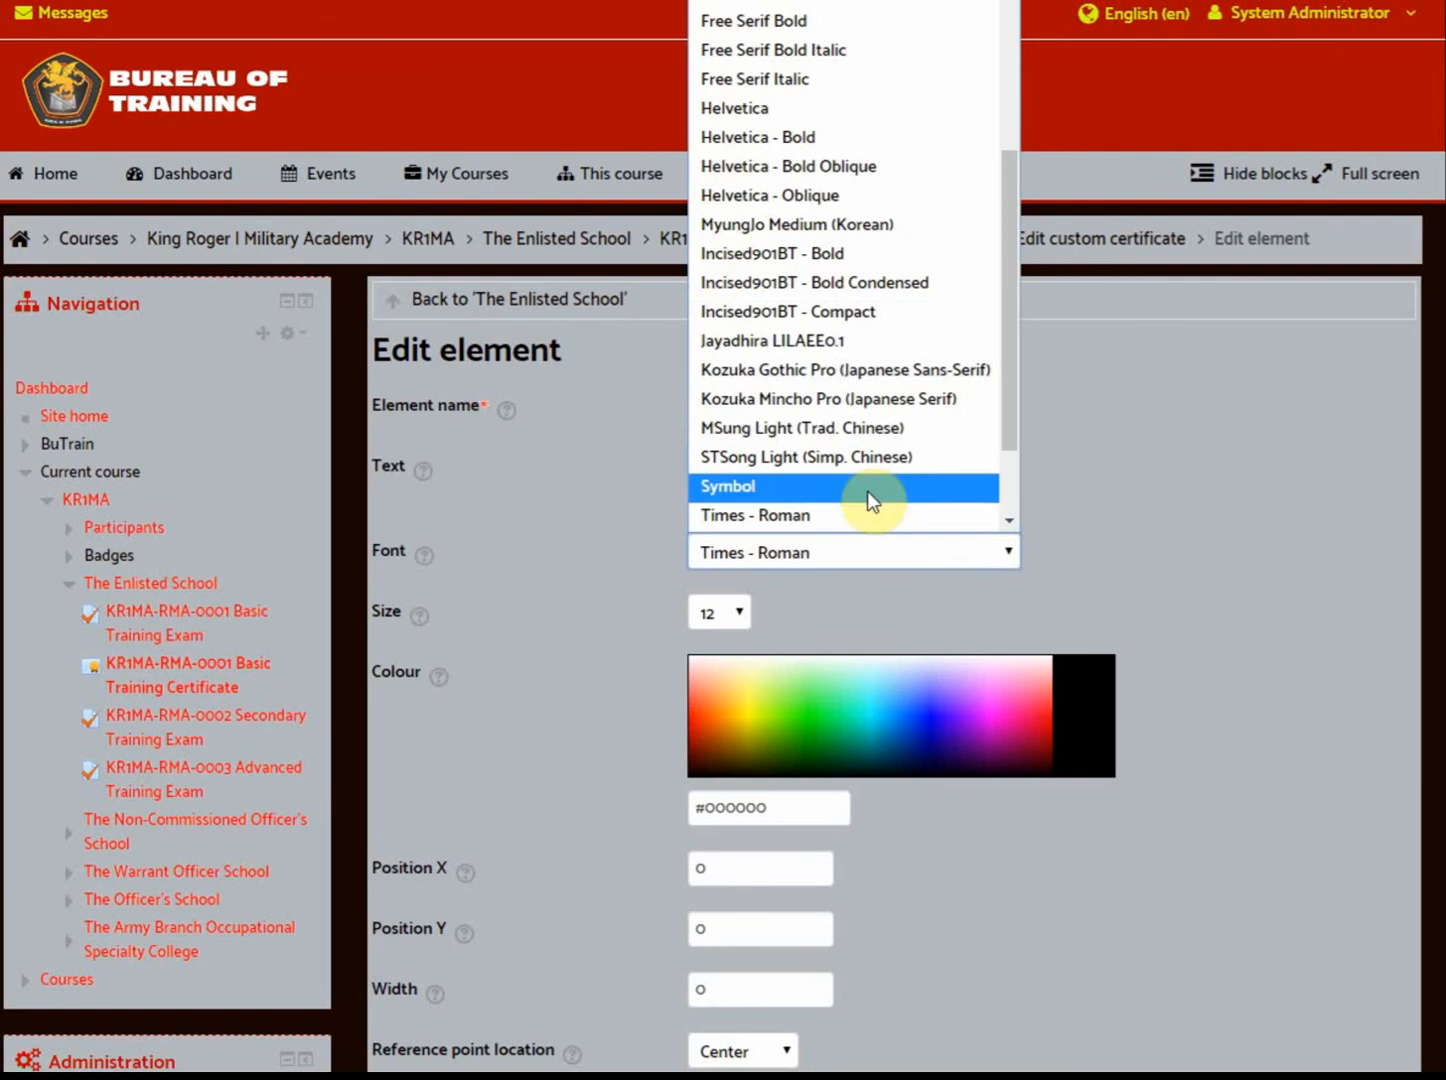
left_click(780, 311)
scroll(642, 470, "down", 3)
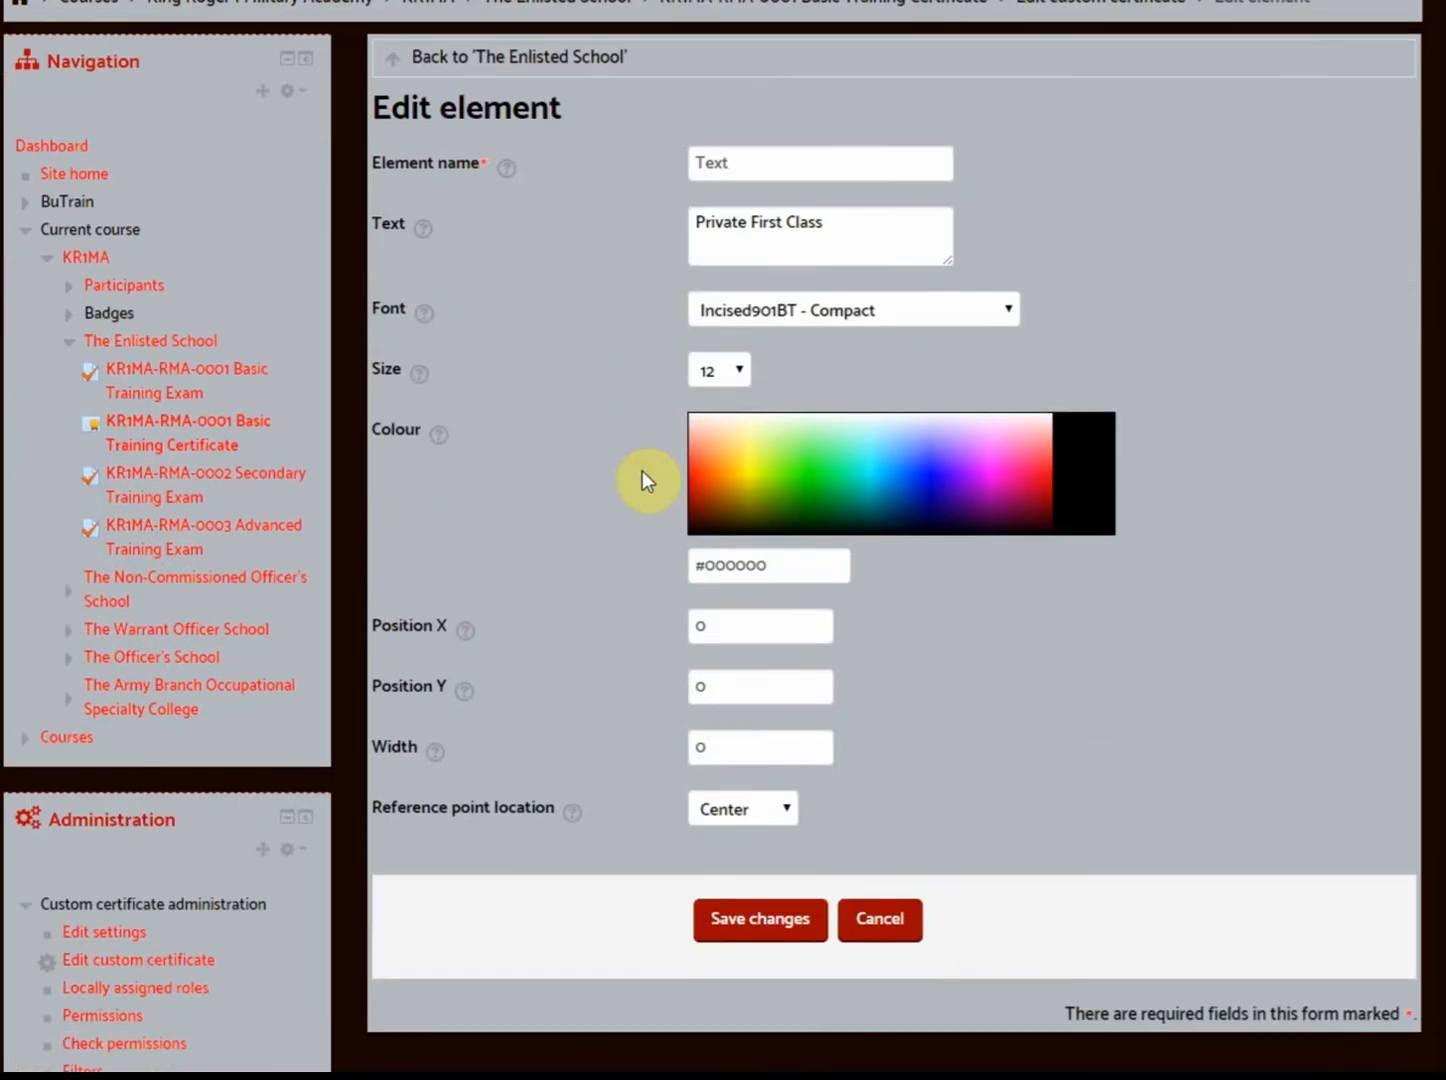
left_click(737, 372)
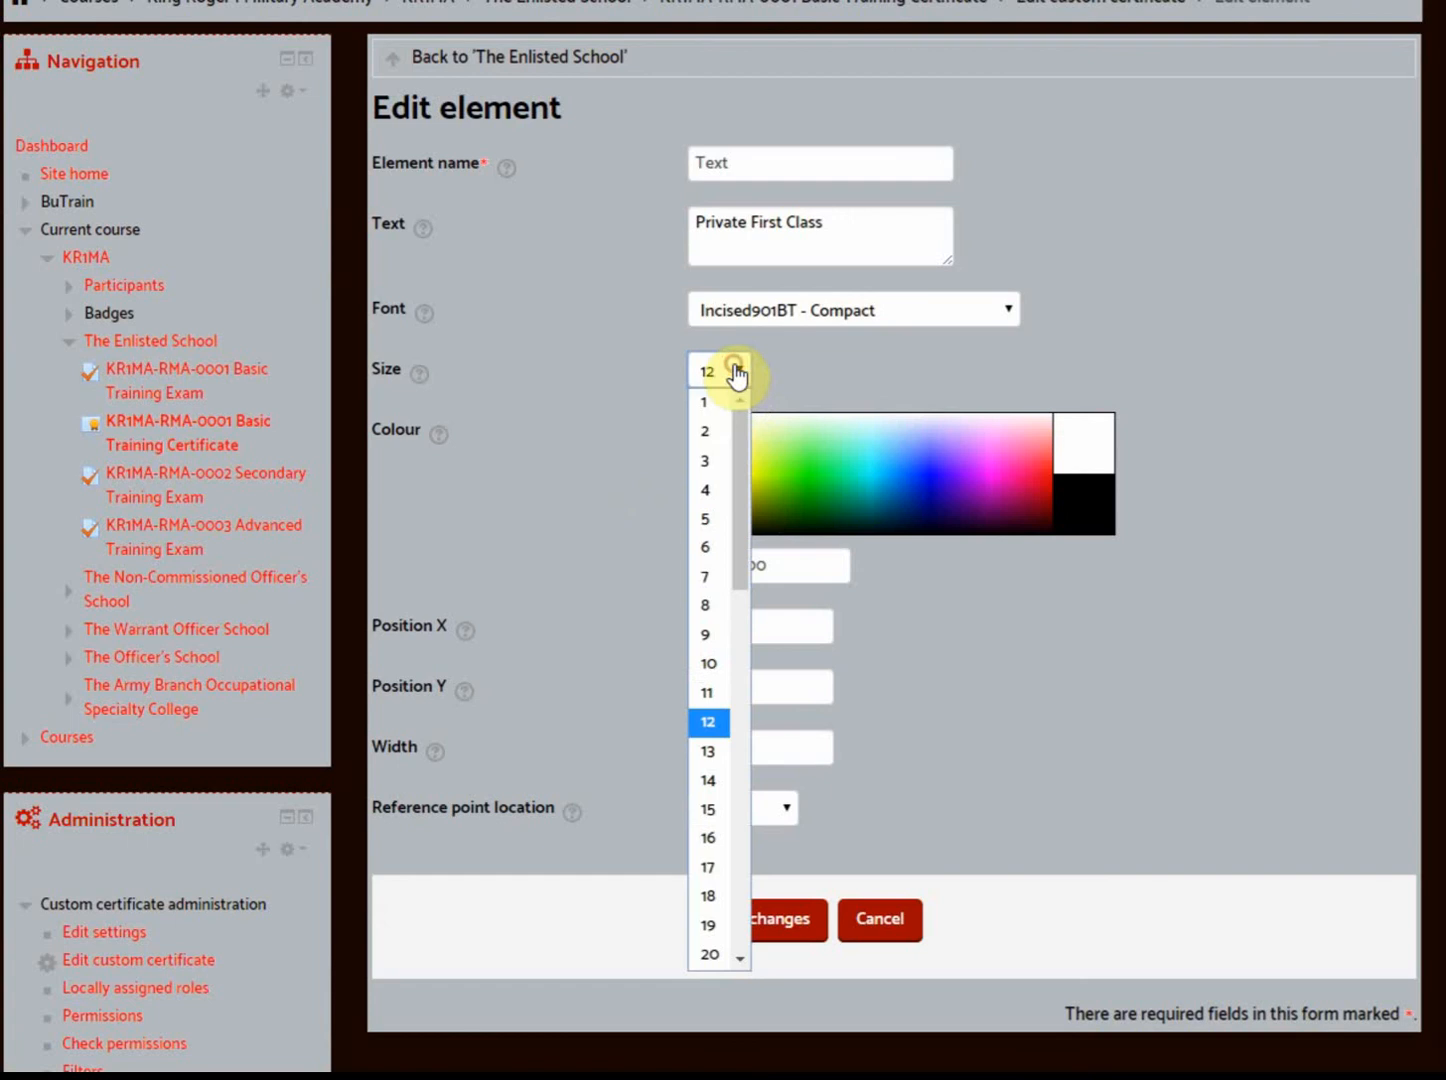
left_click(708, 752)
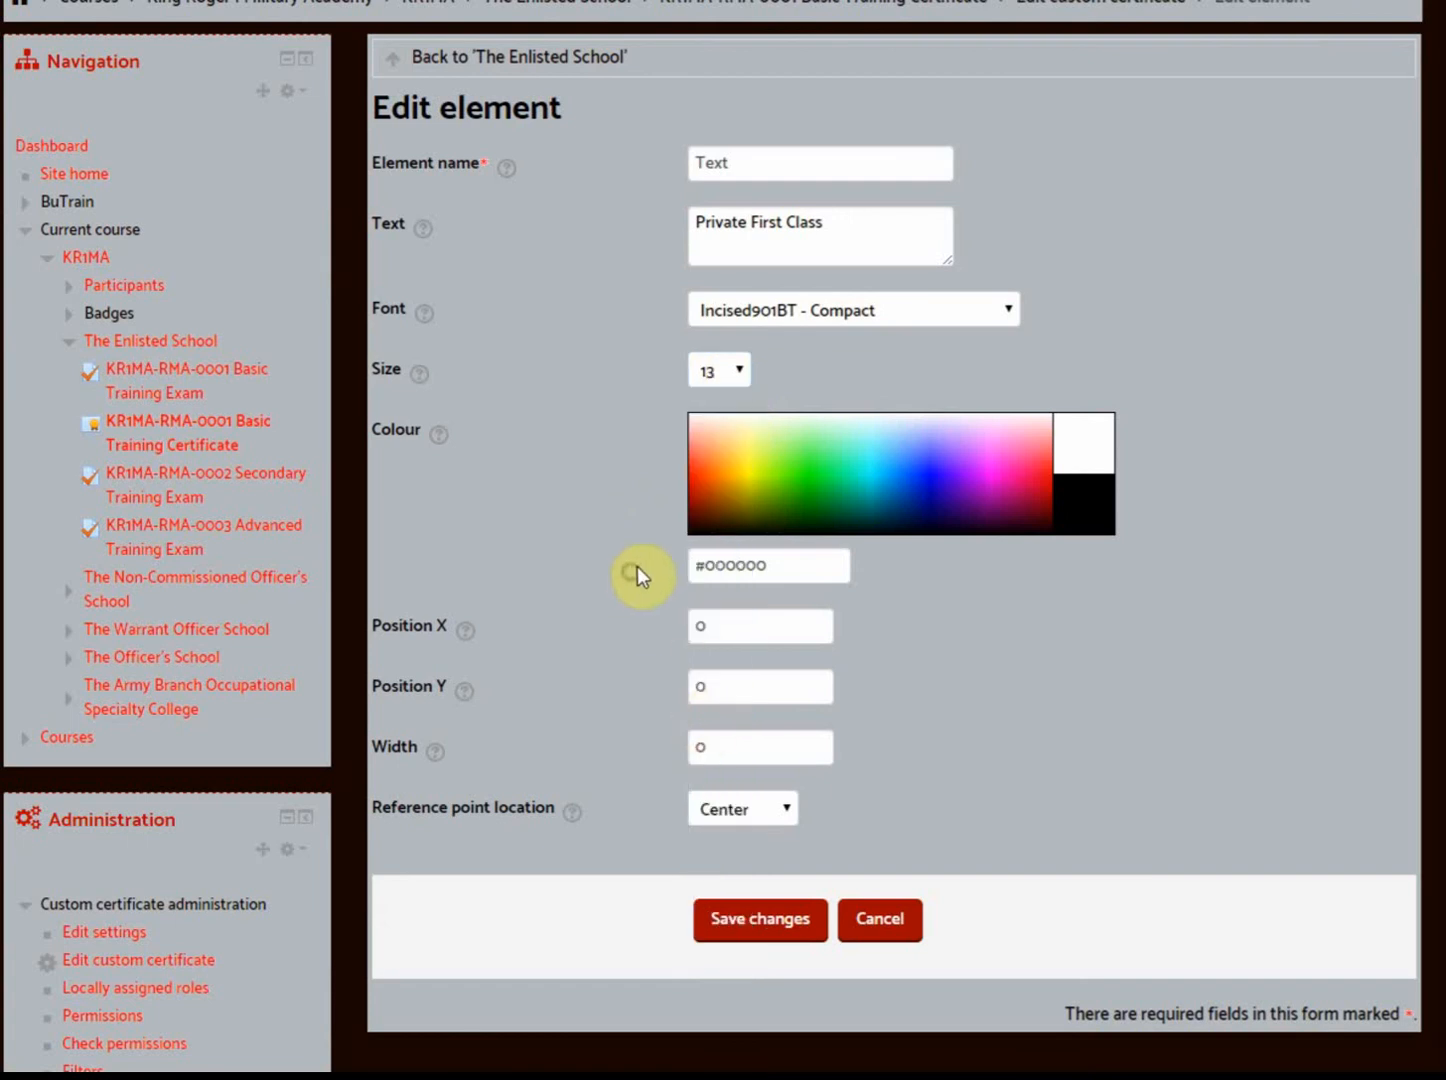
left_click(762, 895)
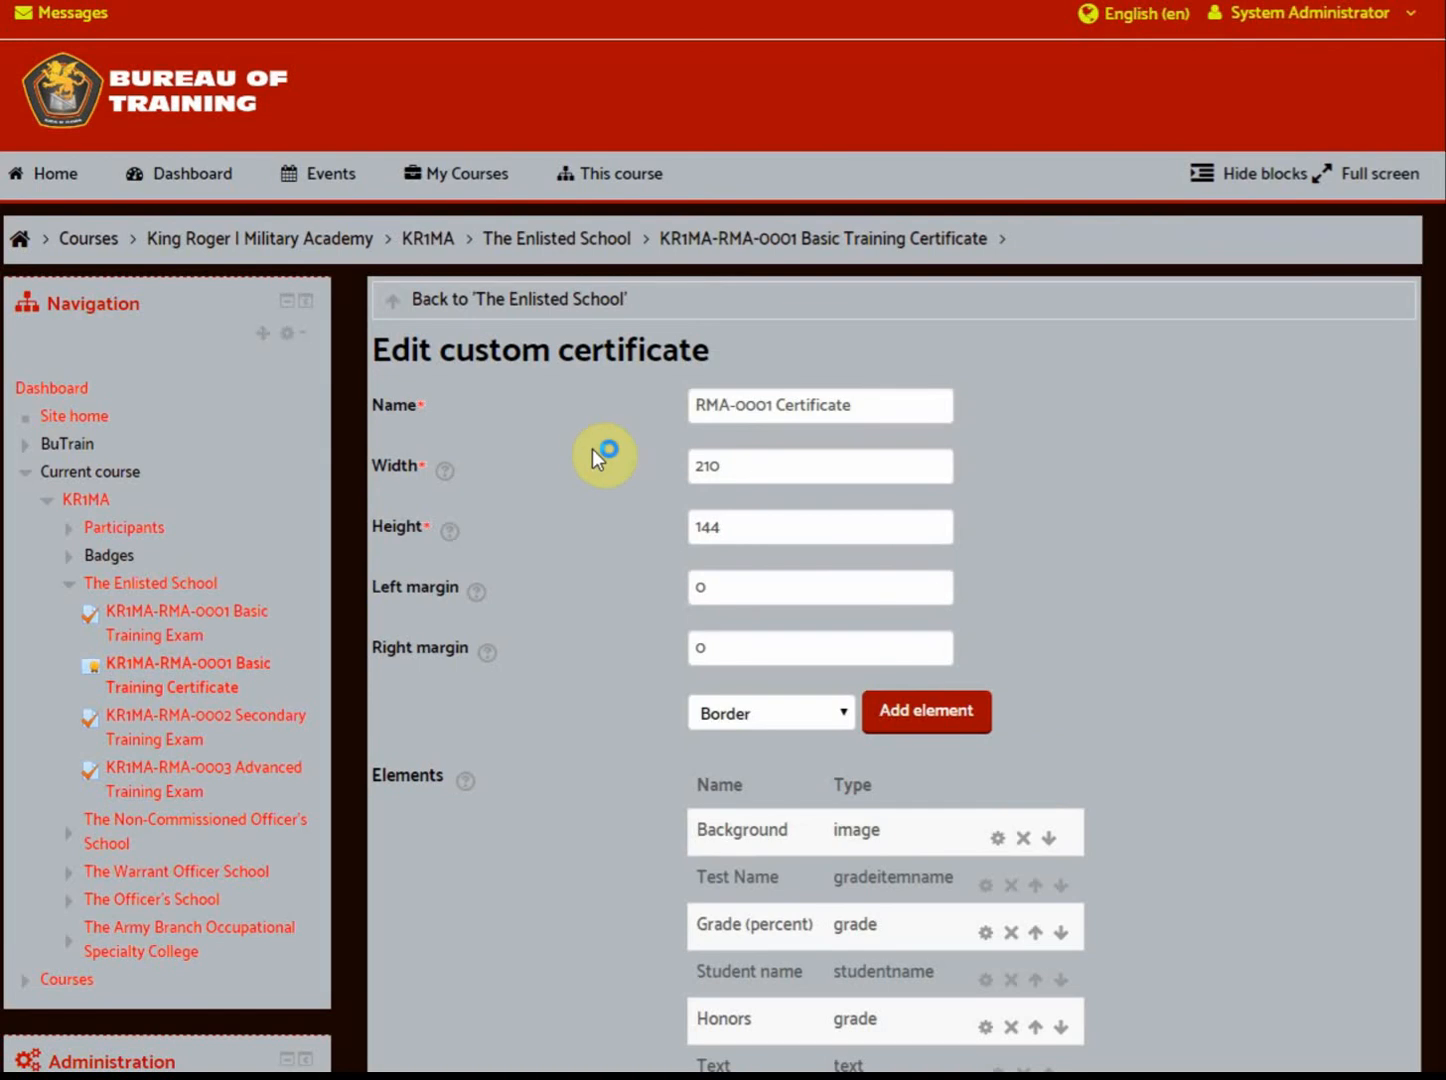
Rearrange the elements to place "Private First Class" centred below the "for the promotion to" line, and save the layout
scroll(597, 450, "down", 3)
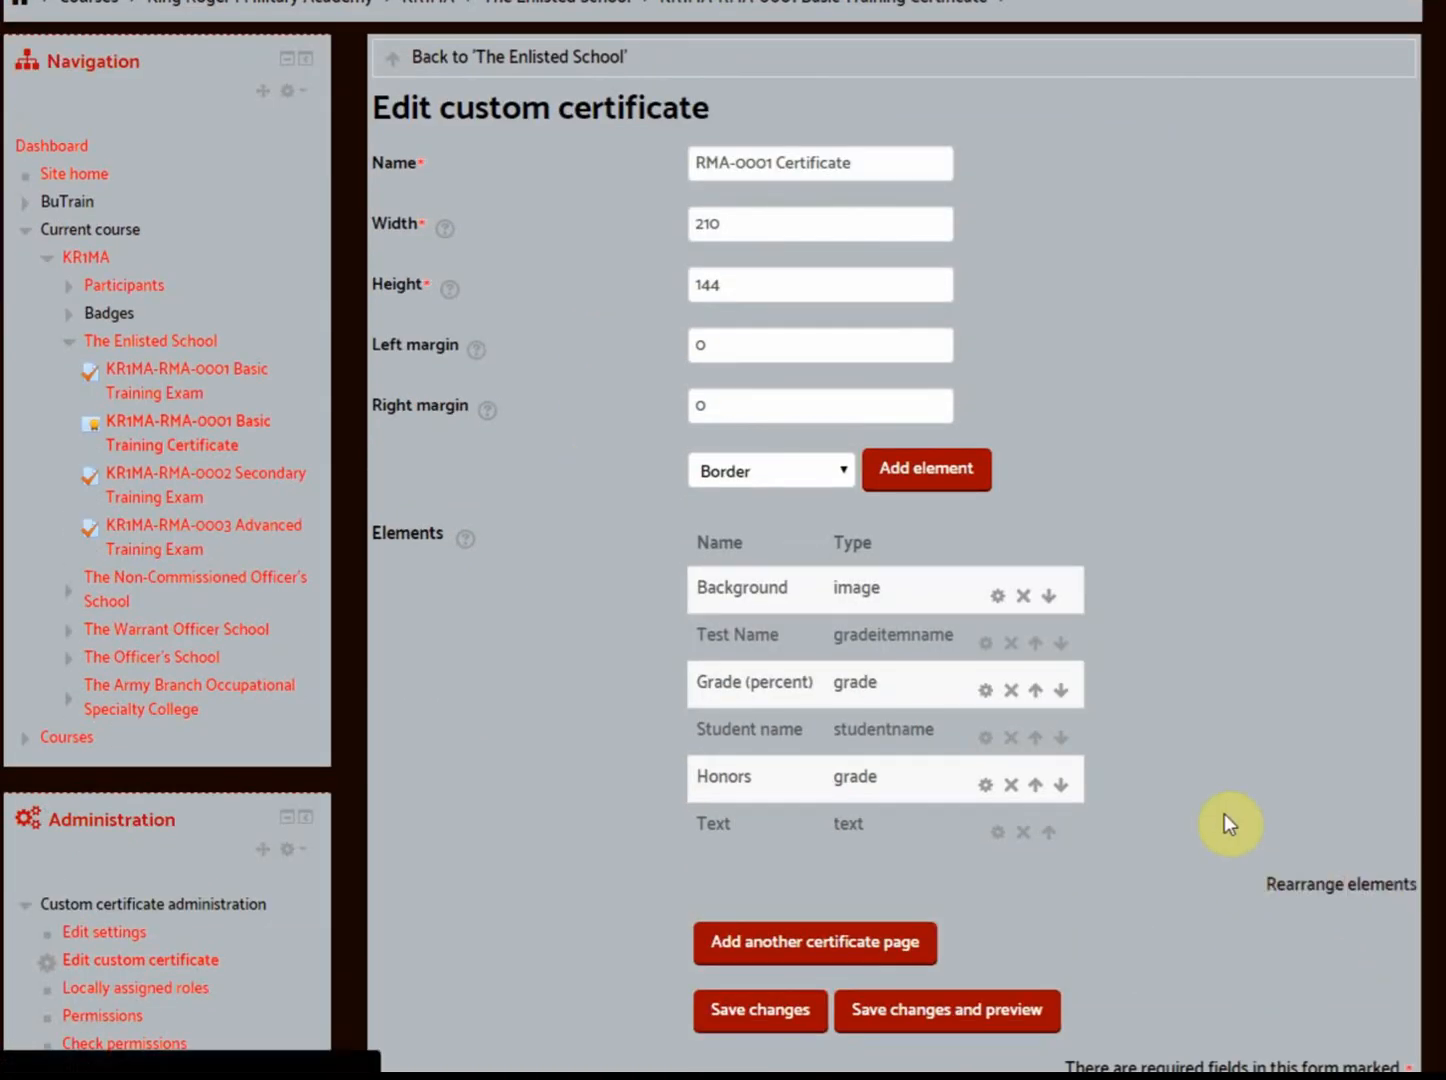
scroll(1188, 798, "down", 1)
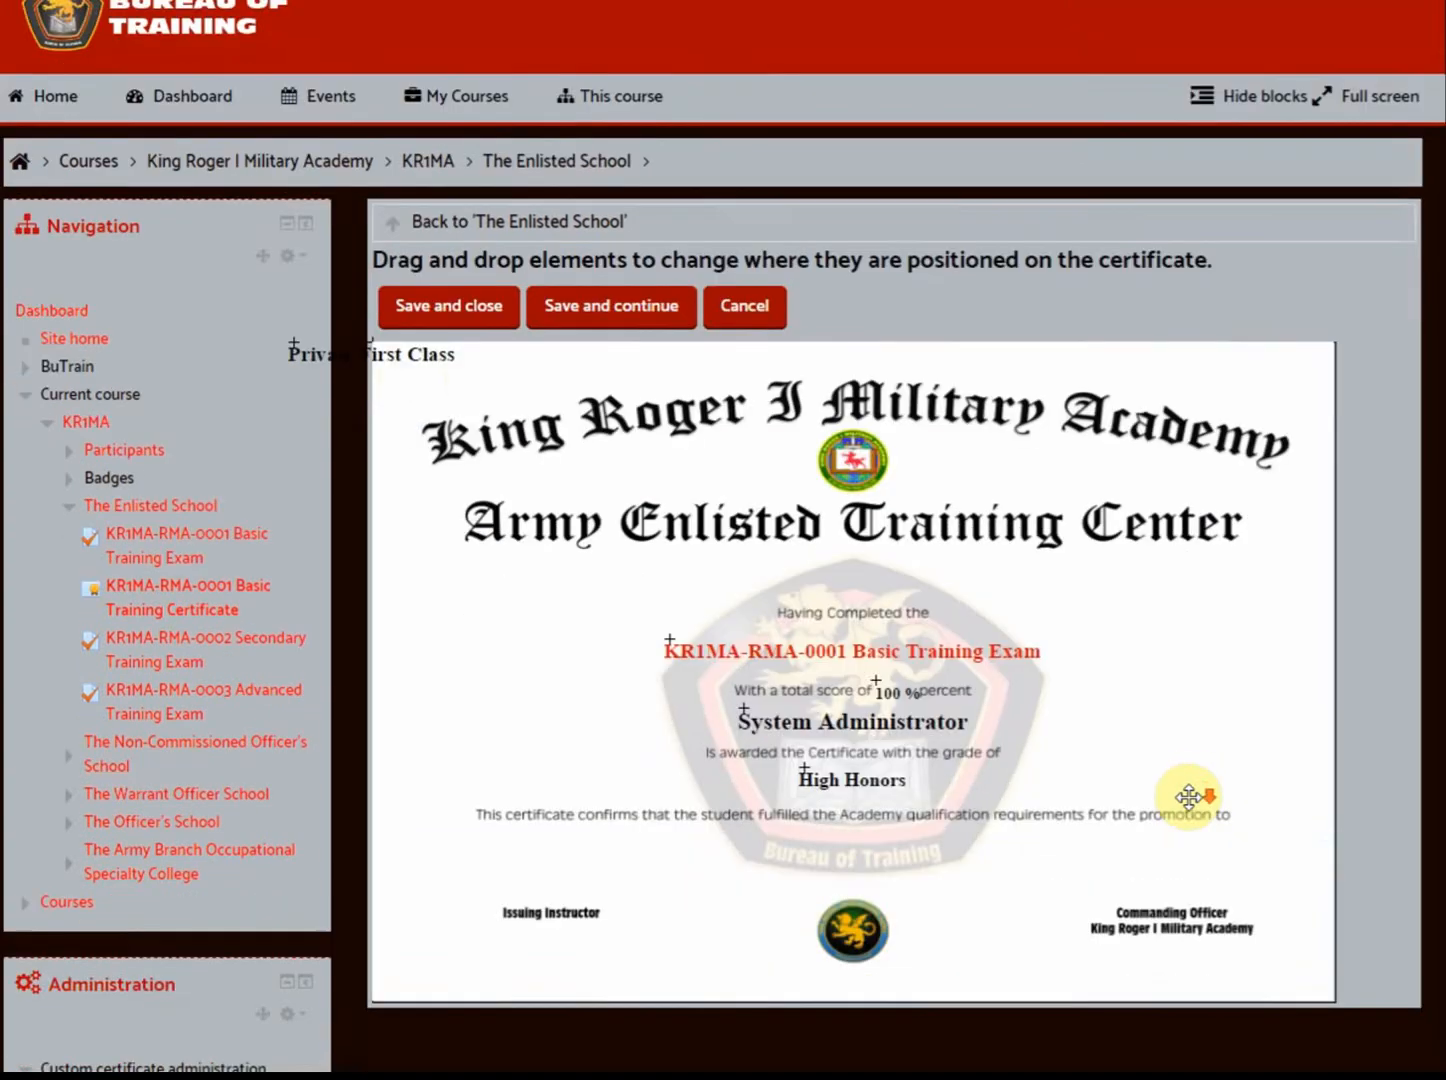
scroll(1188, 798, "down", 1)
left_click_drag(413, 309, 783, 701)
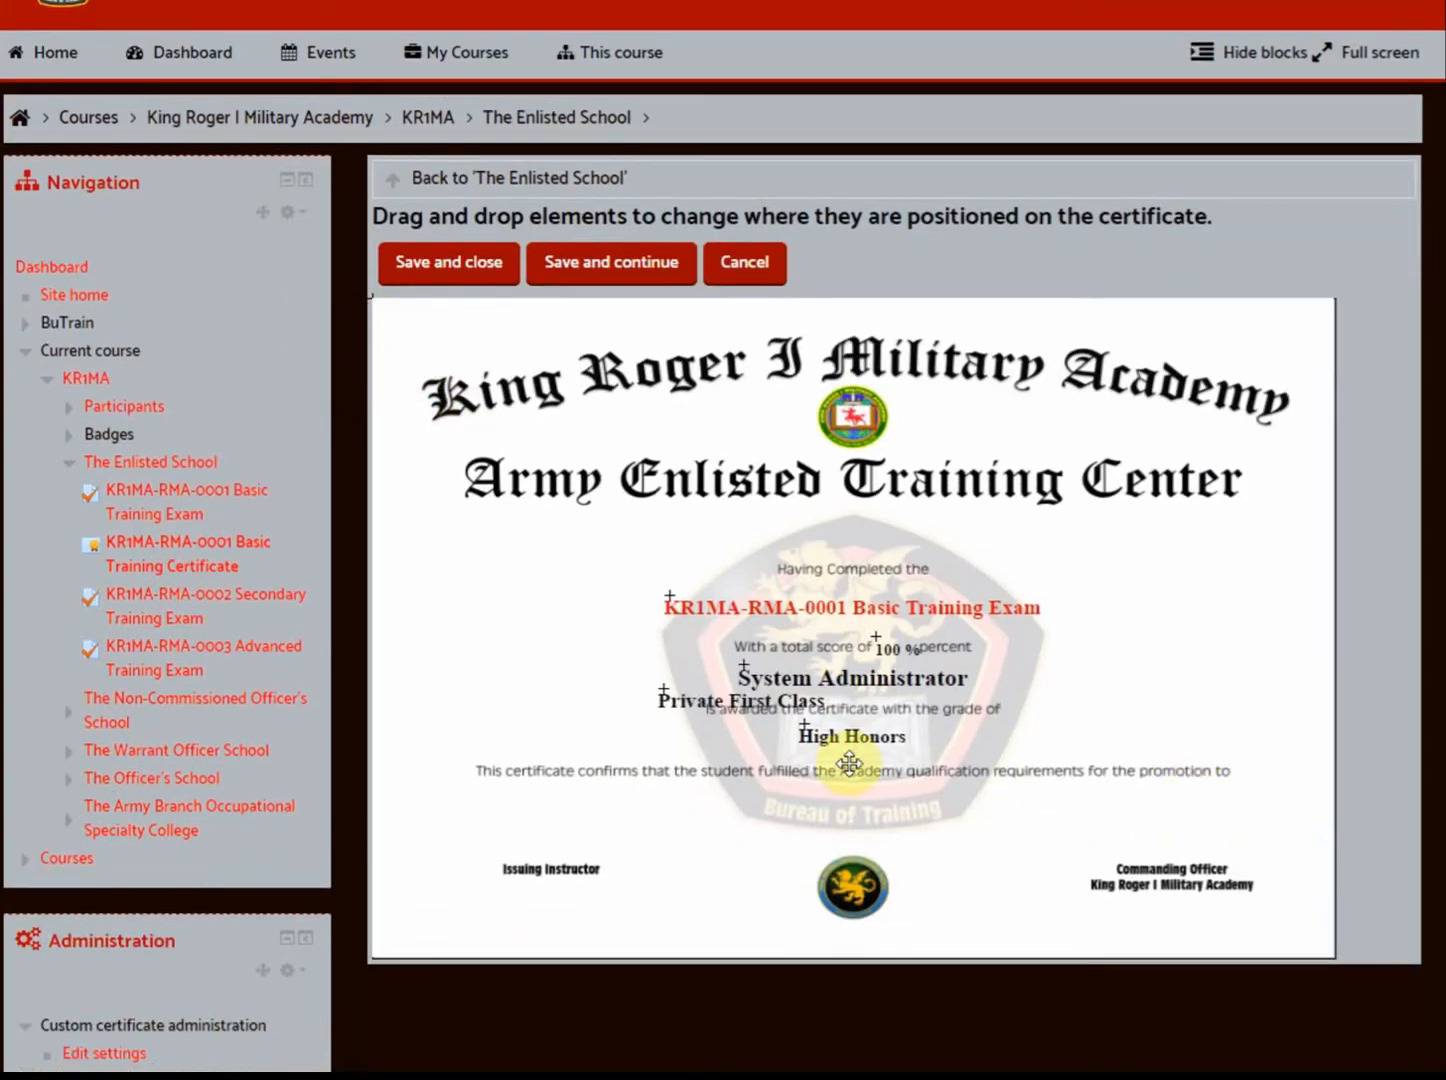
left_click_drag(850, 764, 903, 816)
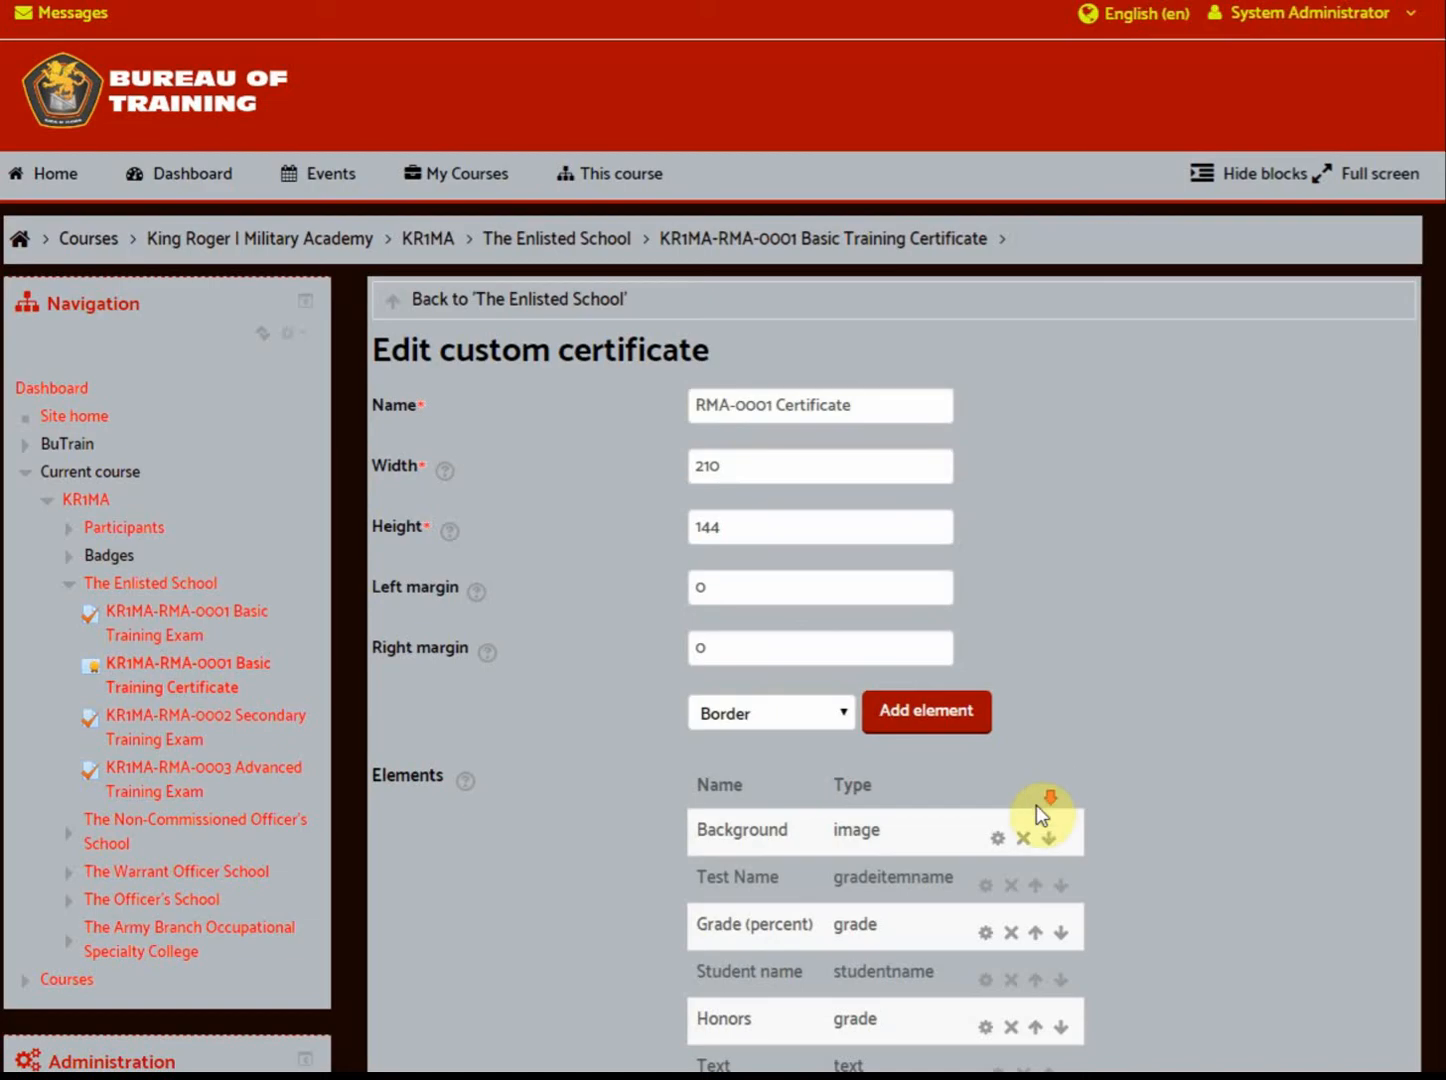
Rename the Text element "Rank Qualified For", set its Position X to 105, and save it
scroll(1024, 800, "down", 4)
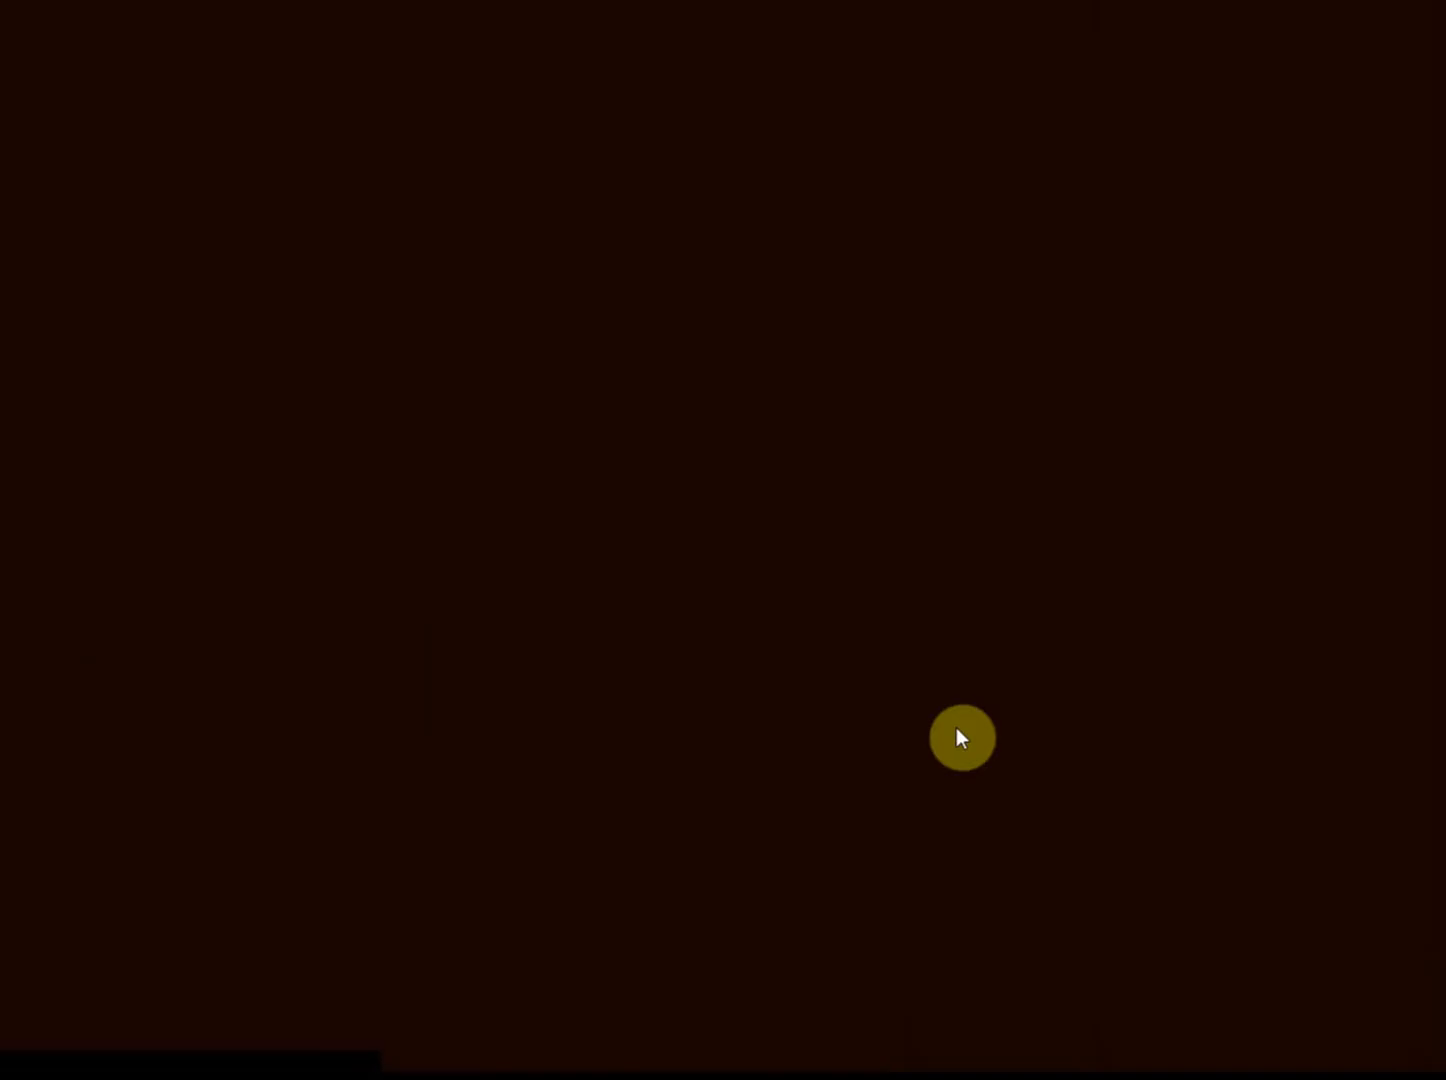
key("ctrl+a")
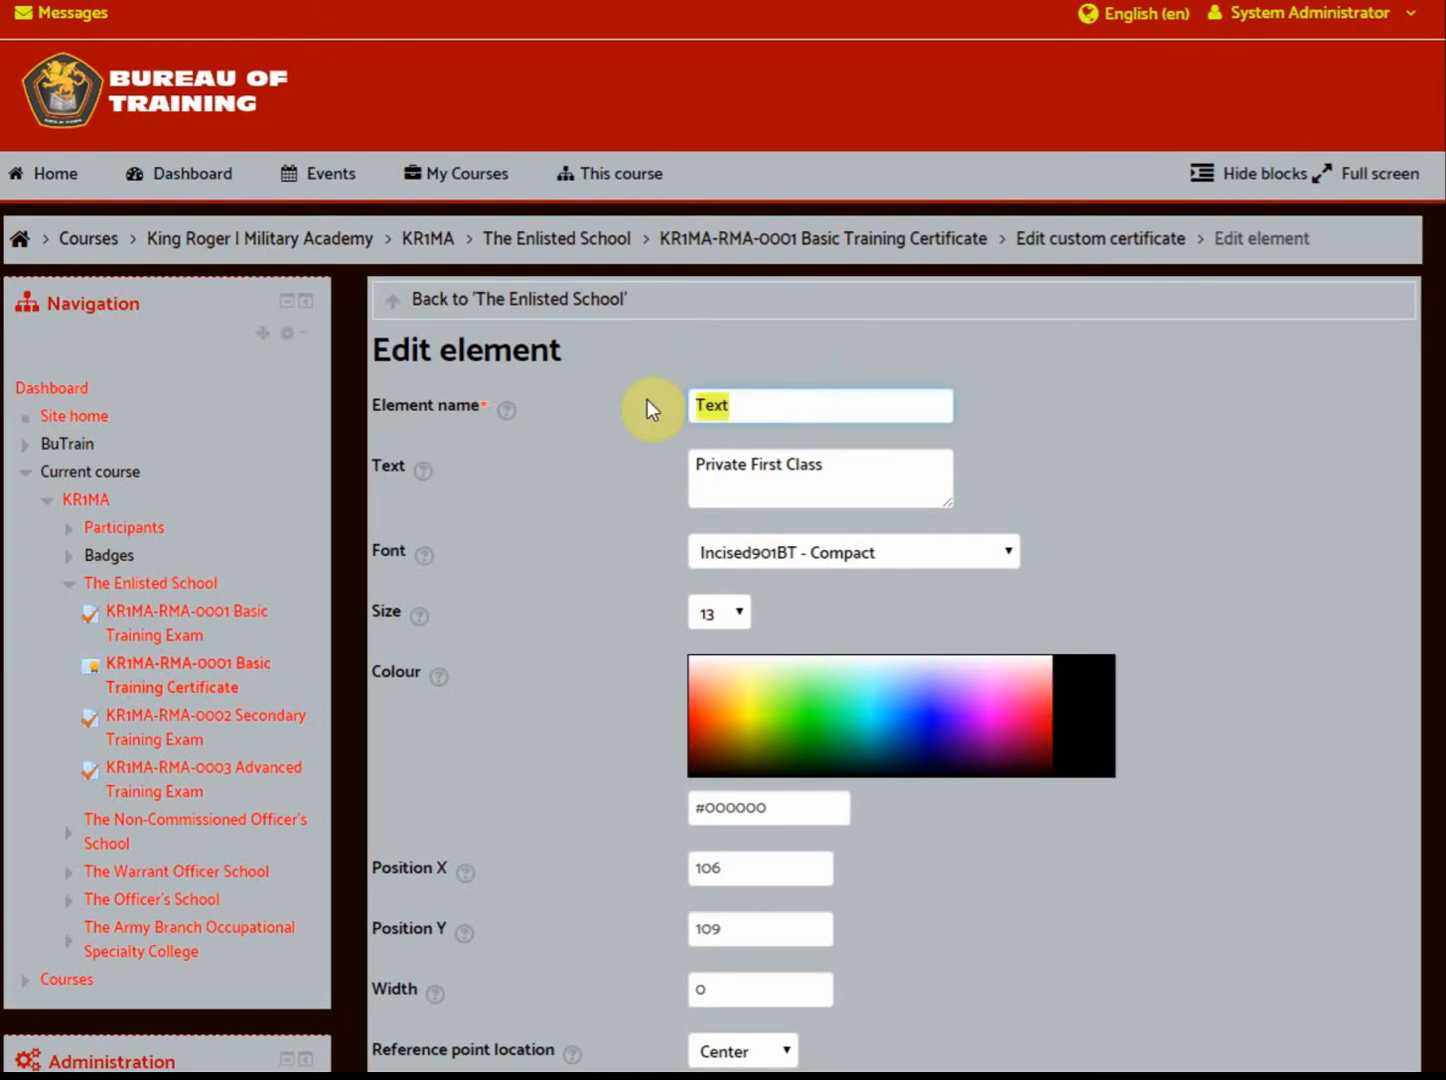
type("Rank Qualified For")
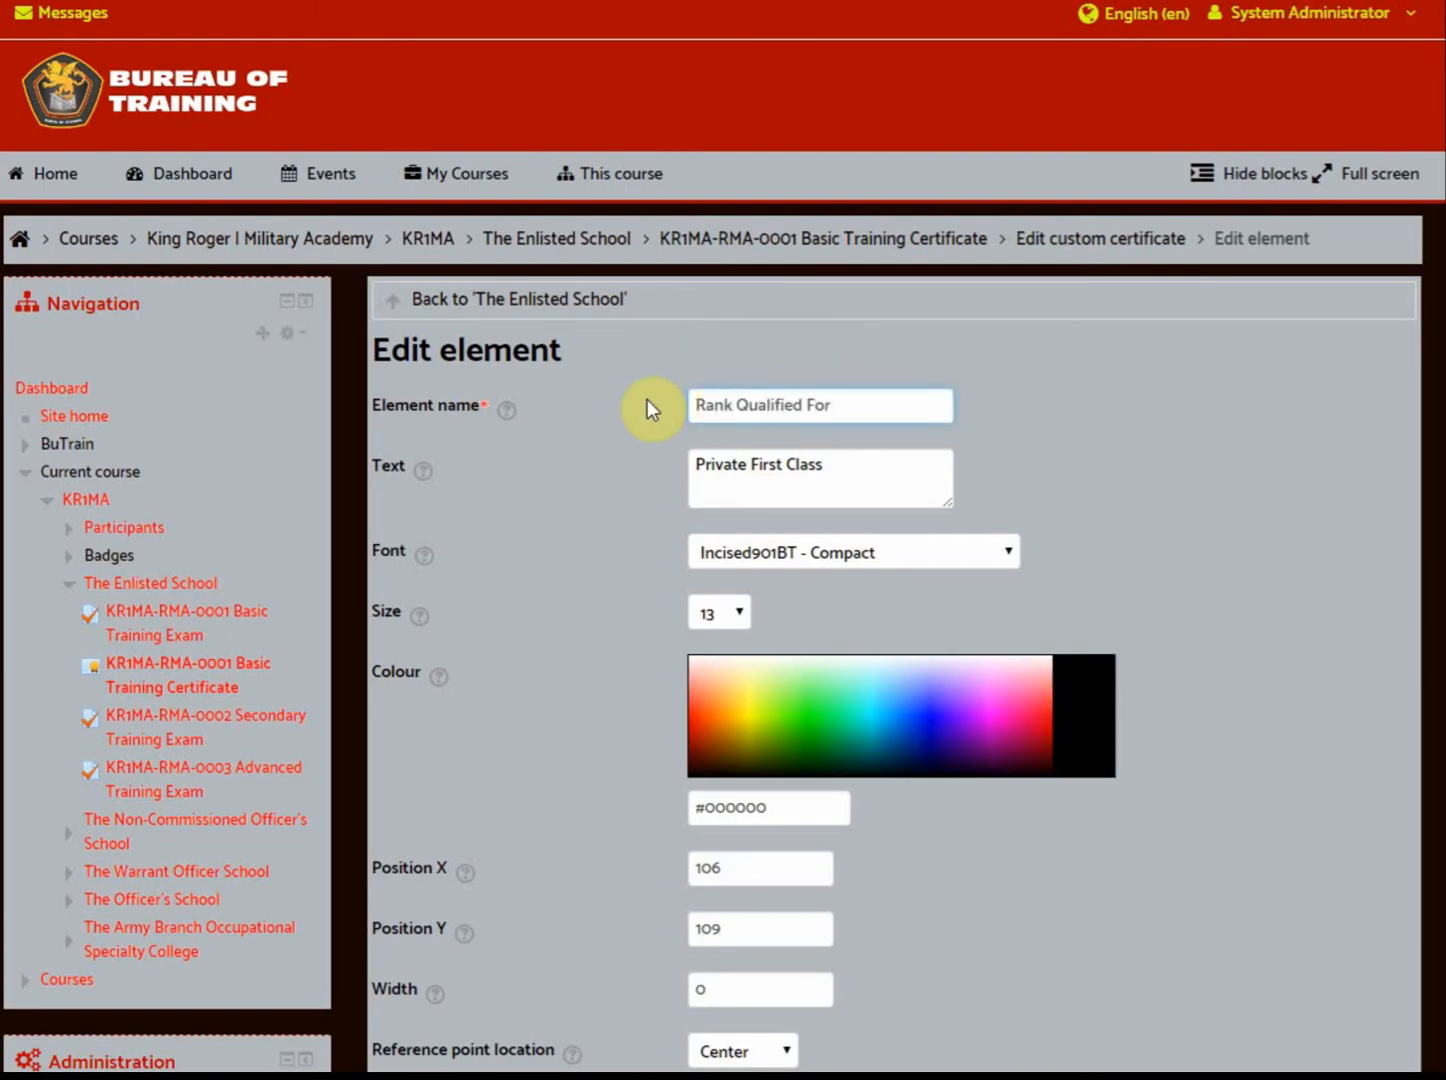
scroll(643, 445, "down", 2)
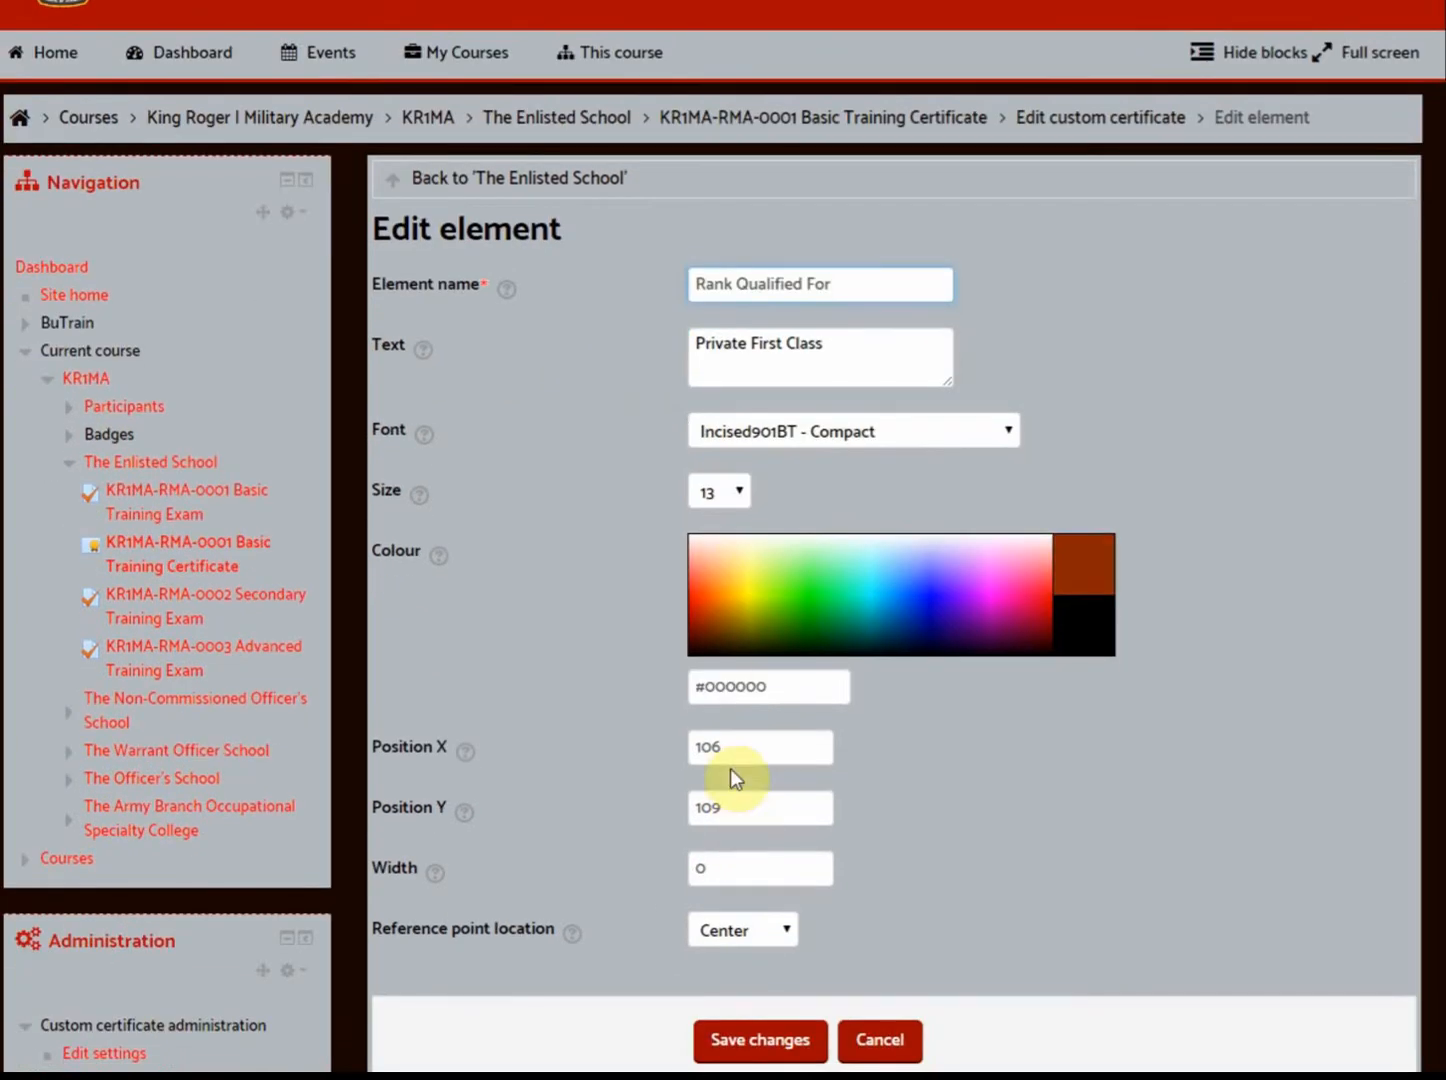
left_click_drag(730, 748, 653, 744)
type("105")
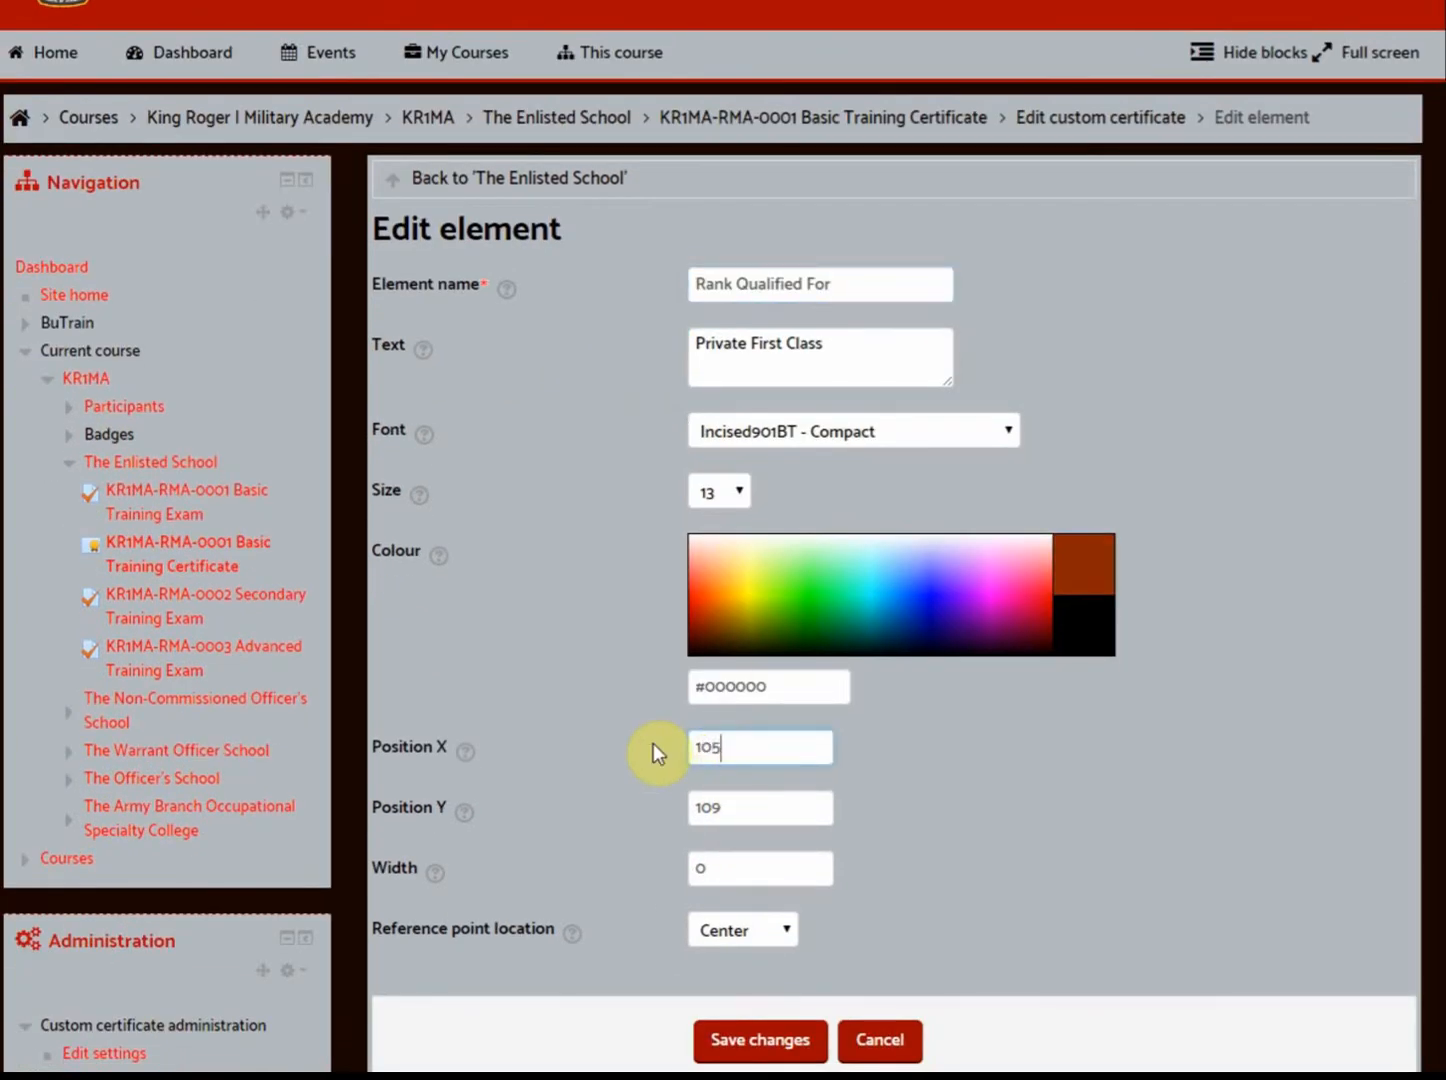
left_click(654, 744)
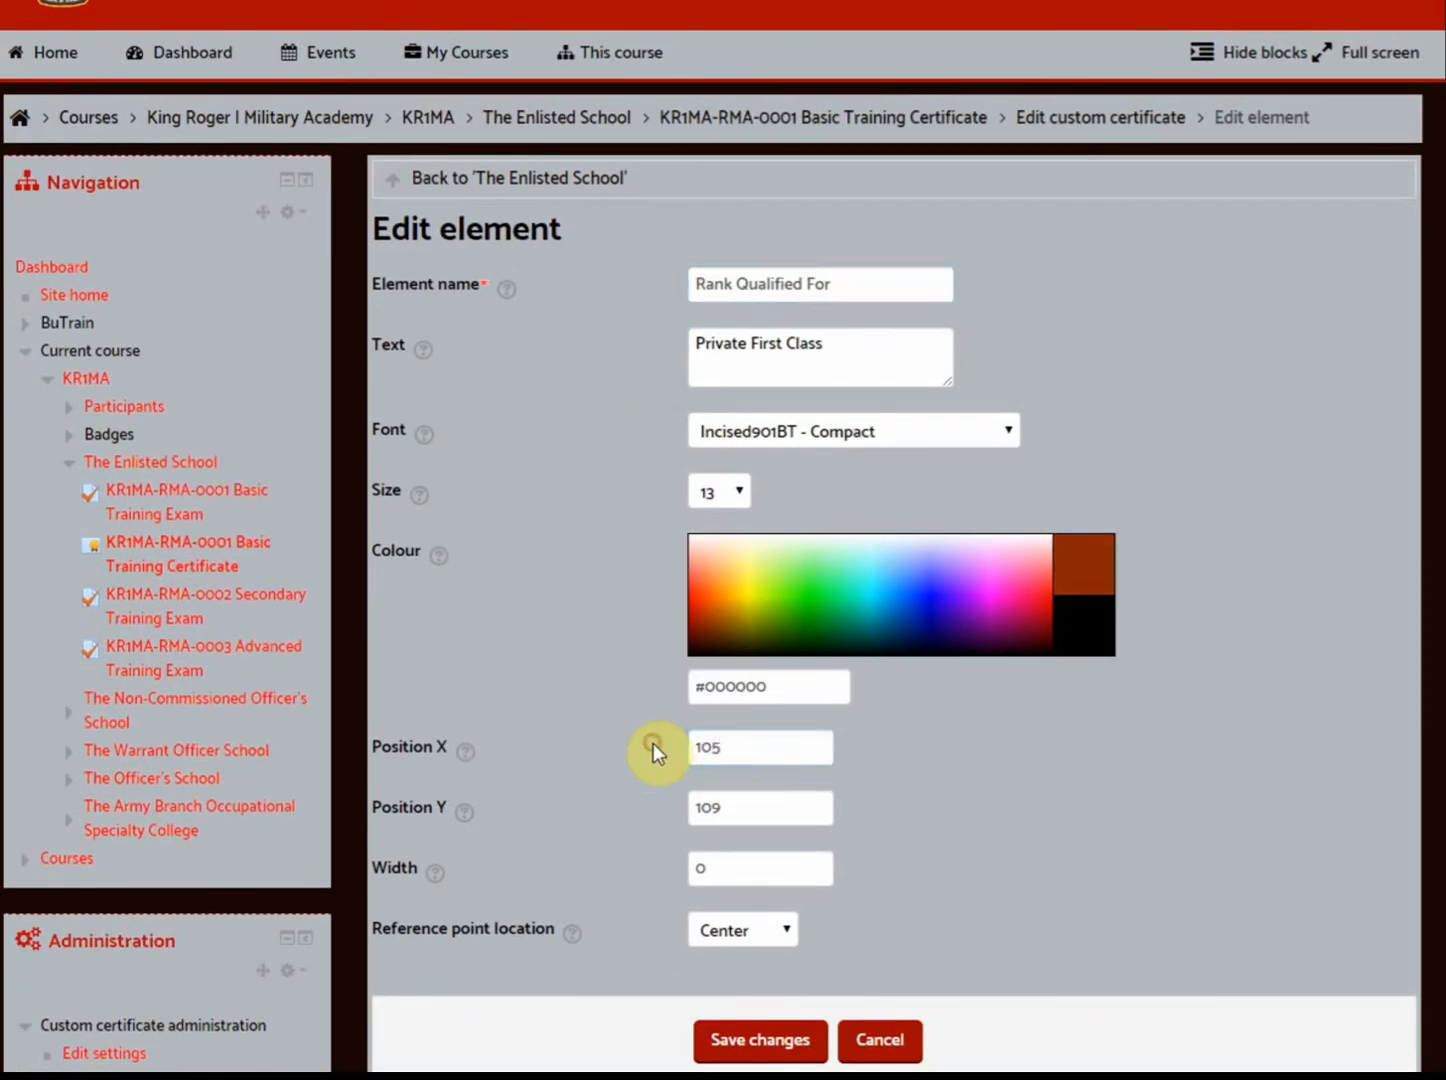
left_click(766, 1042)
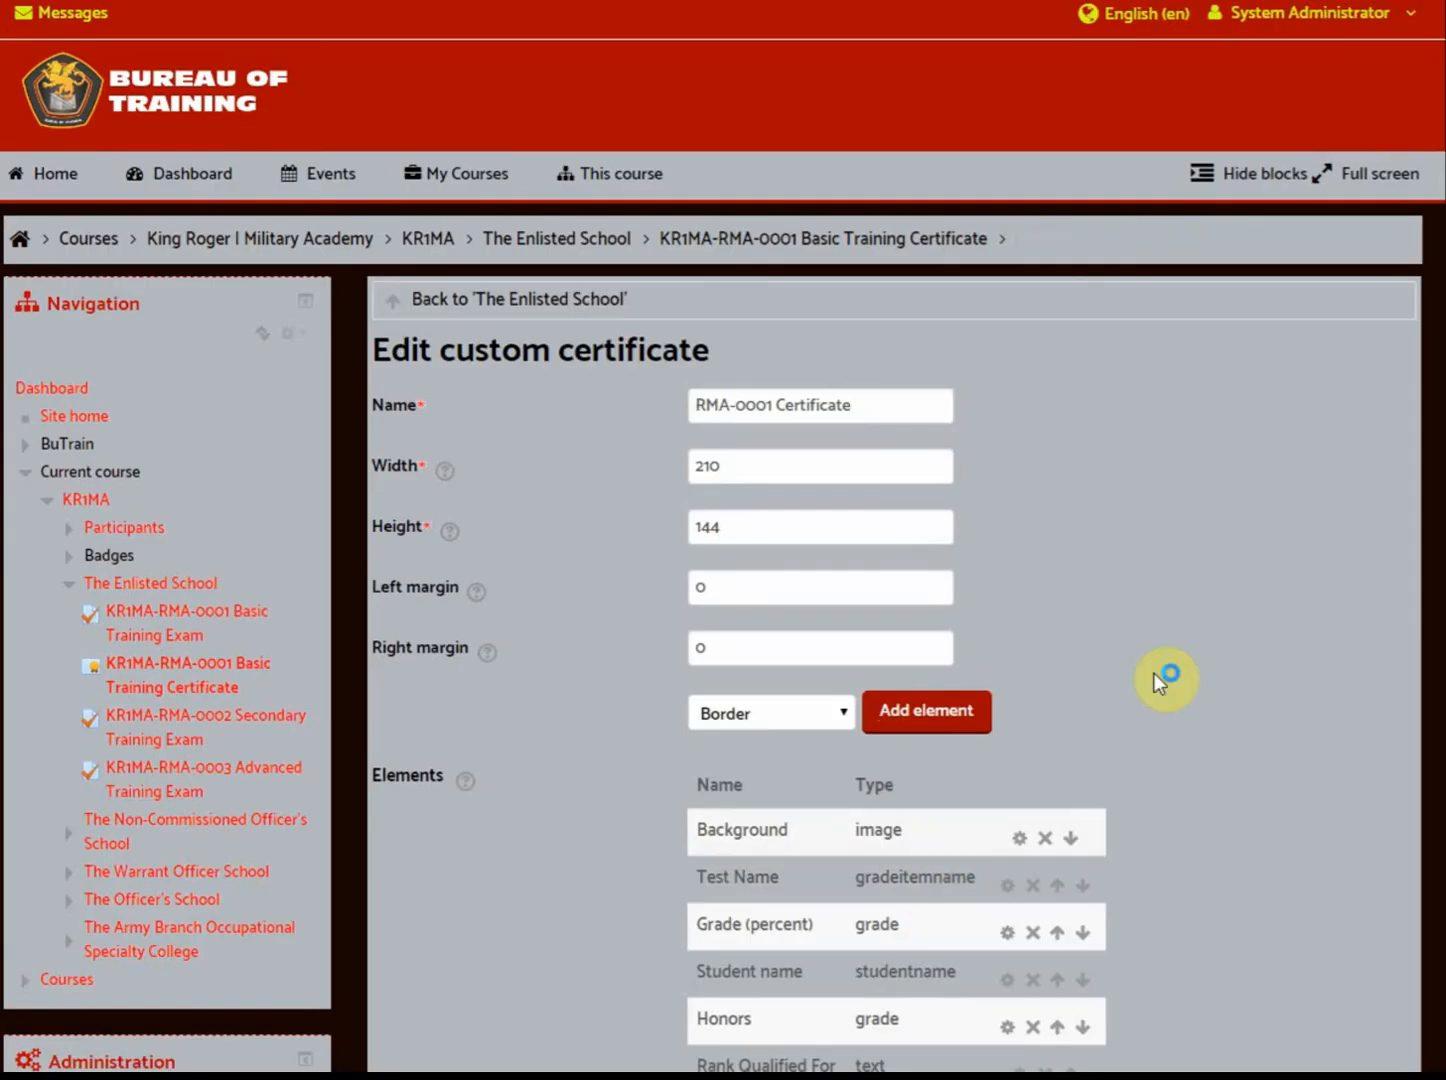
Save the certificate, preview it as a PDF, and close the preview
scroll(1155, 676, "down", 2)
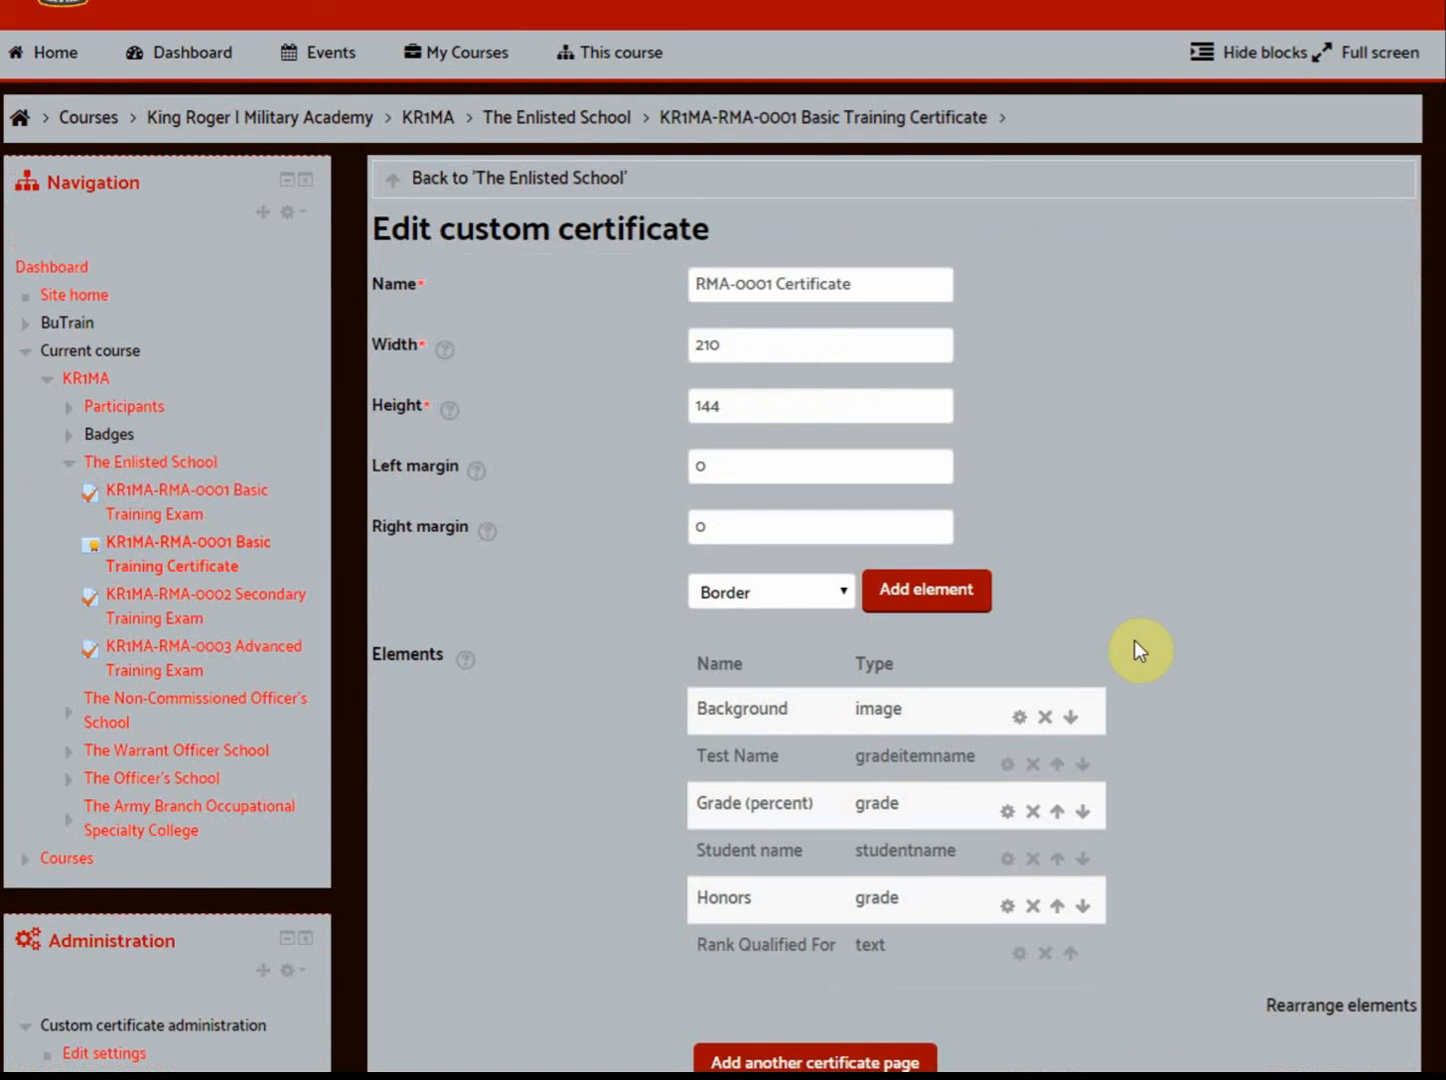
scroll(1134, 645, "down", 2)
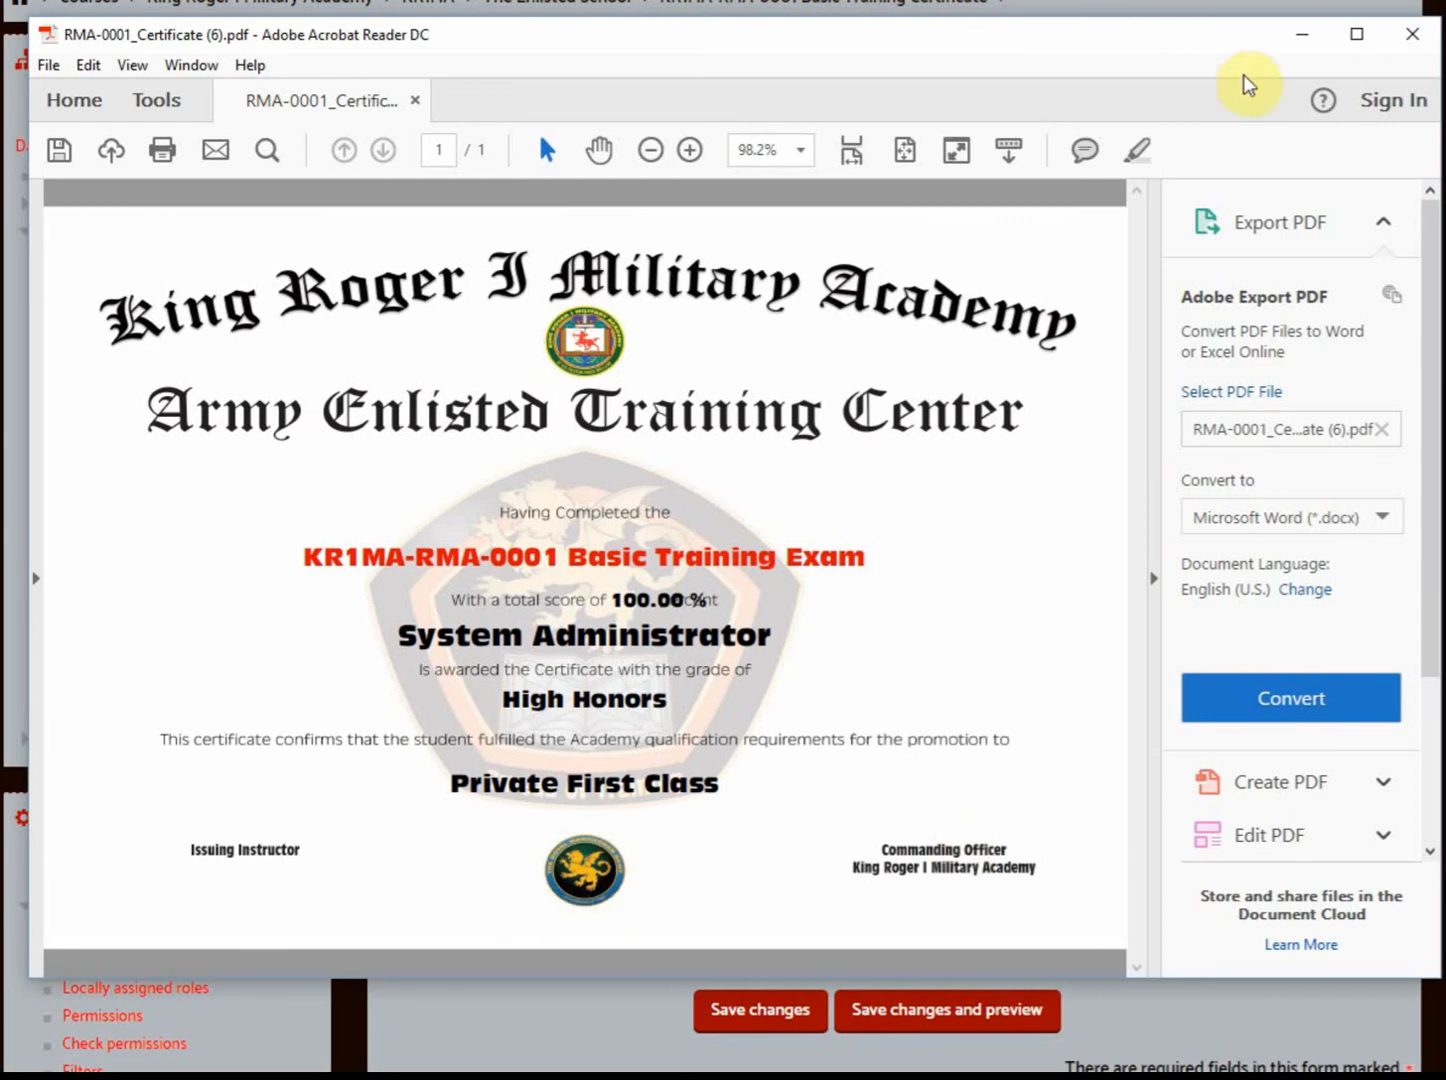
left_click(1414, 38)
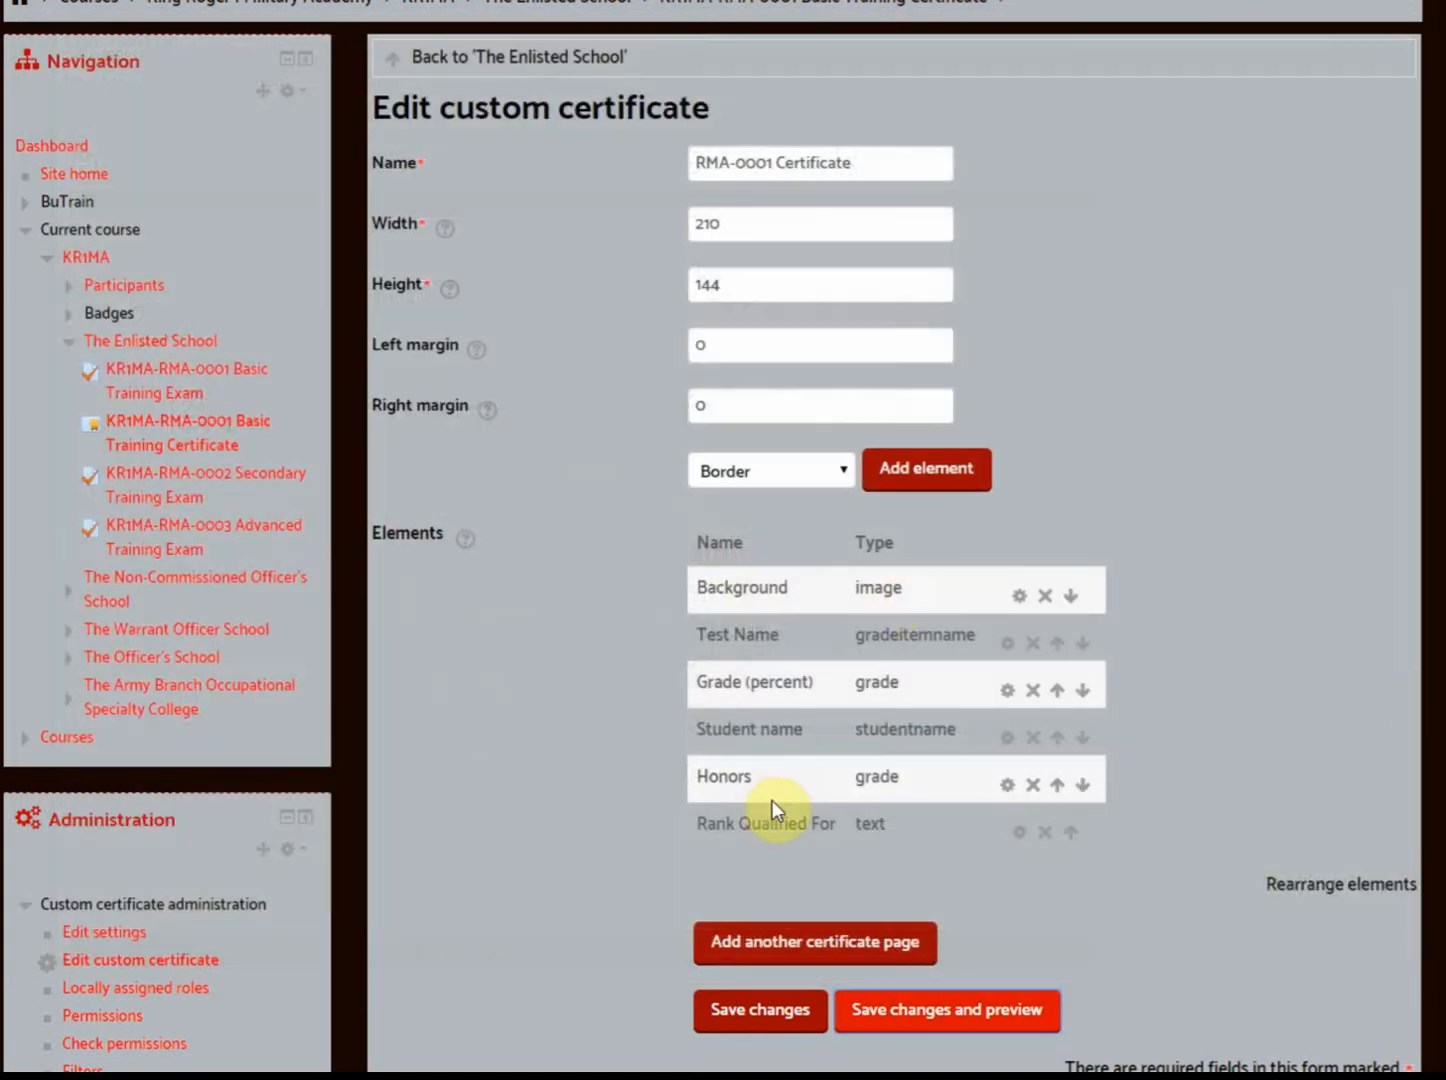
Add a Date element for the issued date, using the Incised901BT - Compact font at size 8, and save it
left_click(845, 471)
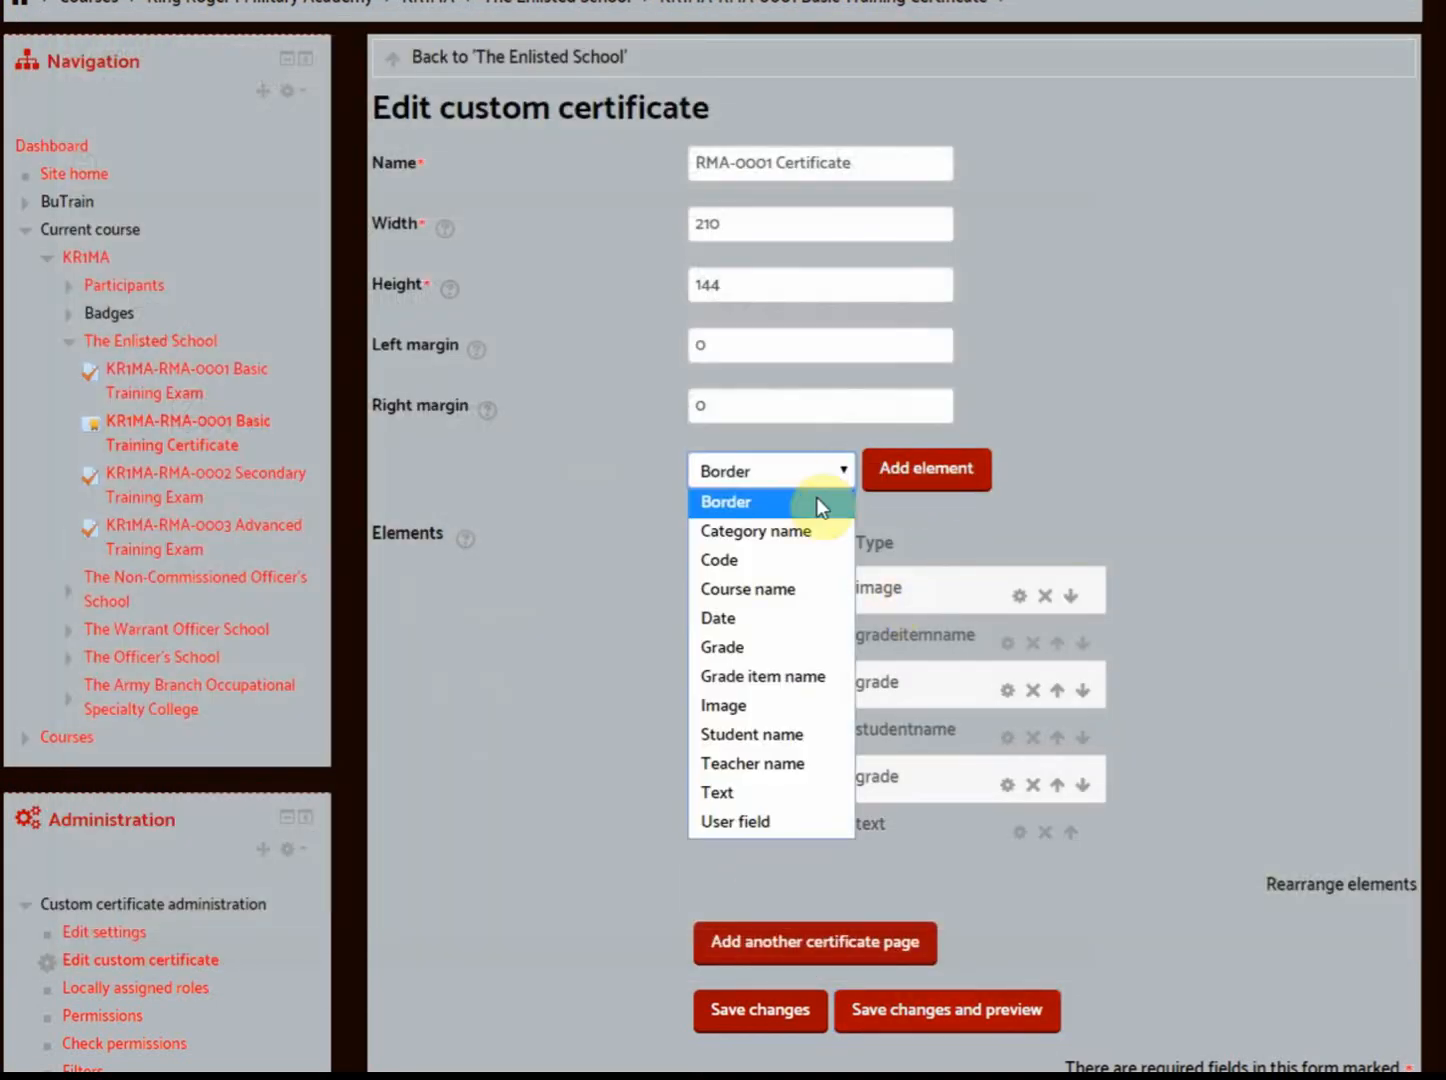
left_click(749, 617)
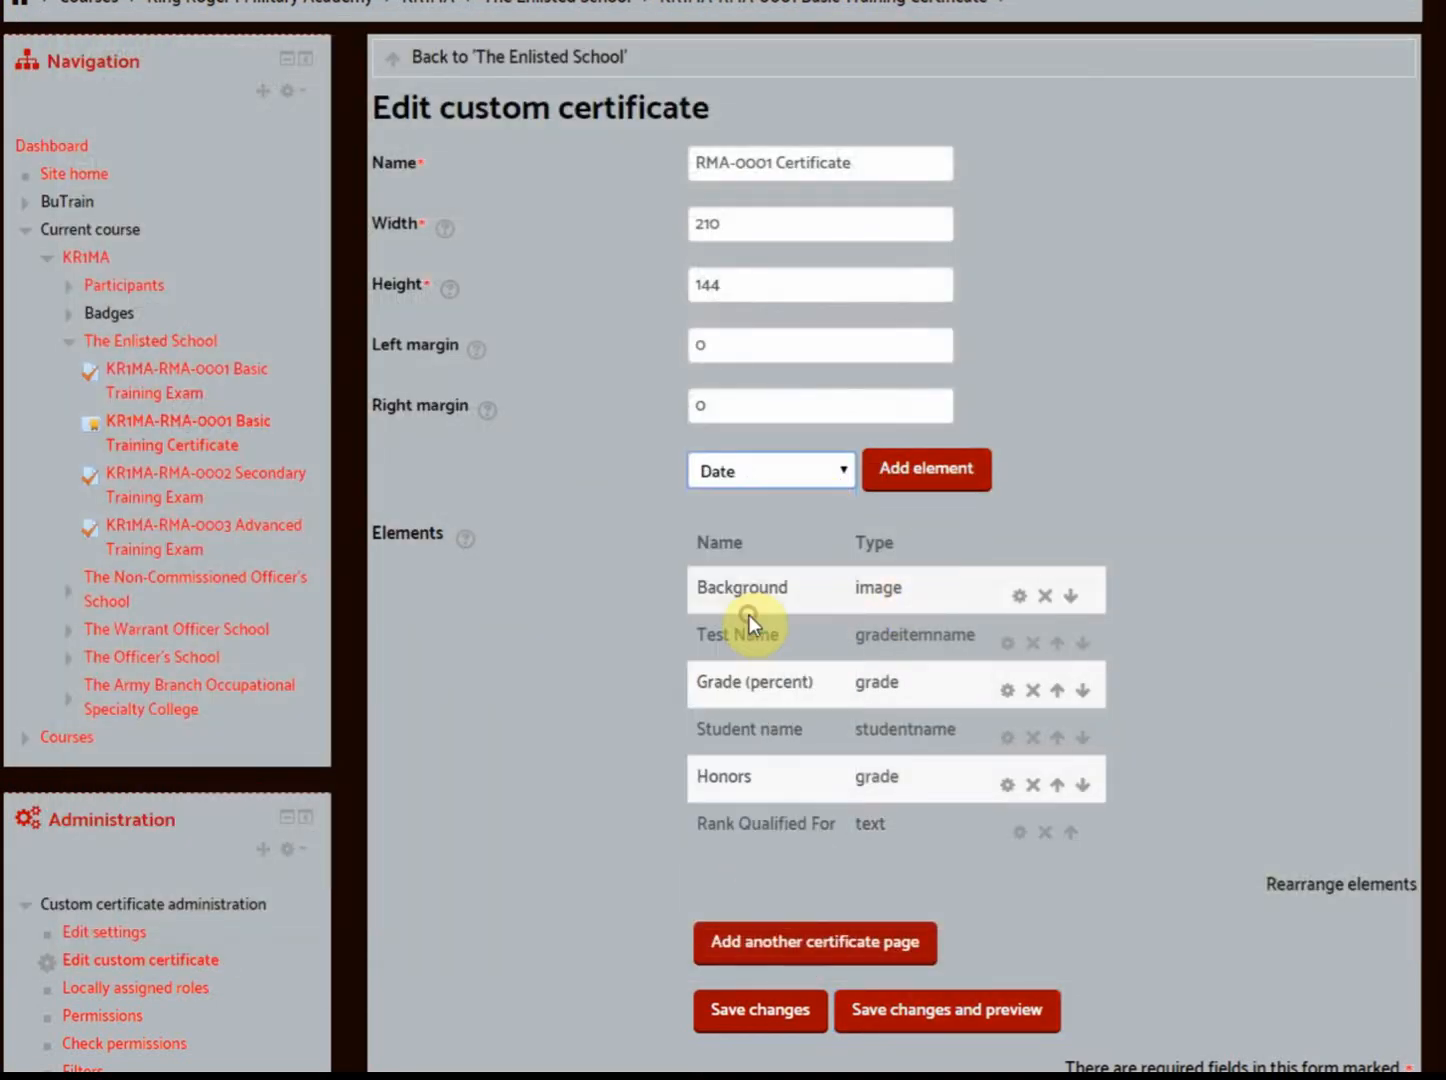
left_click(930, 472)
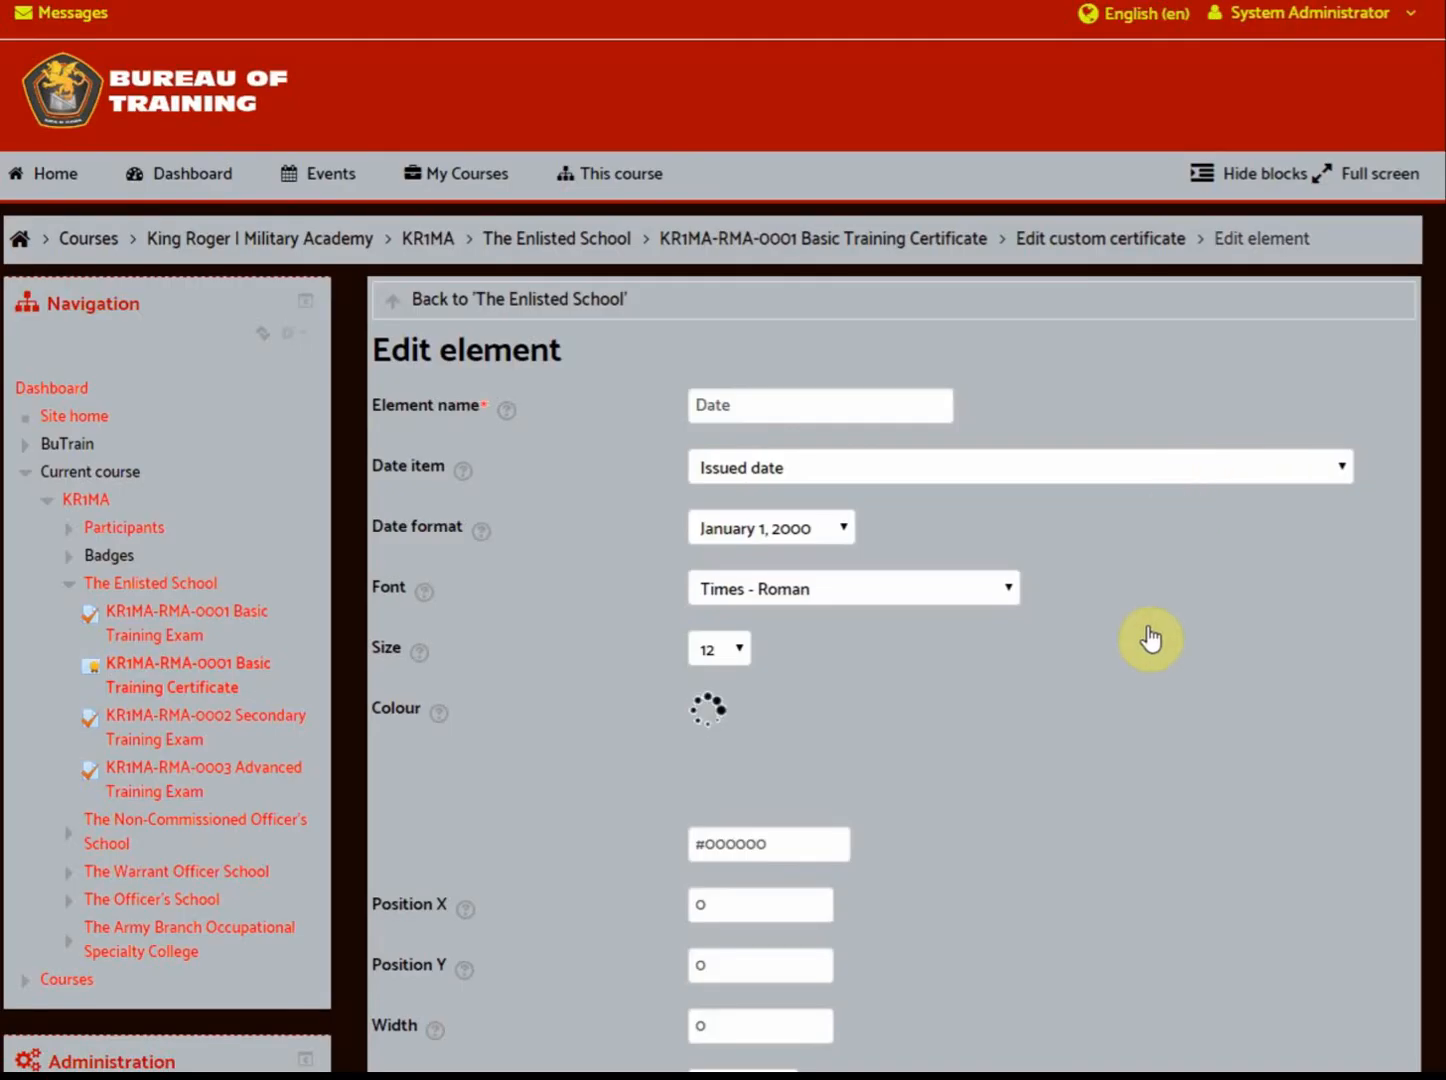
left_click(1005, 588)
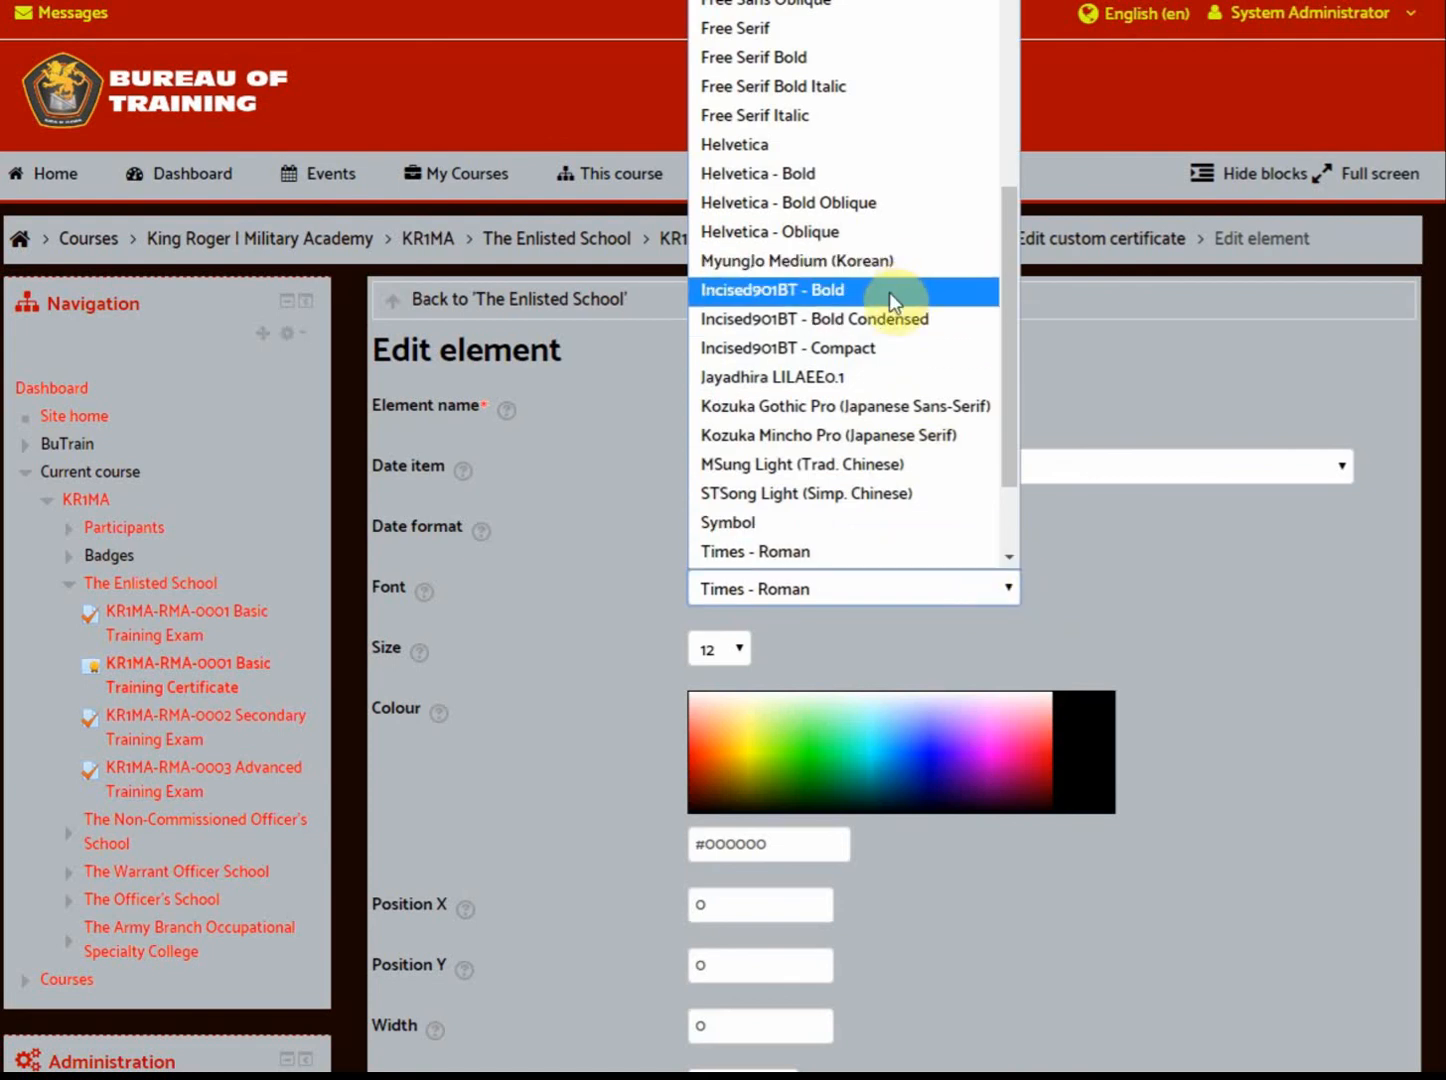
left_click(874, 348)
left_click(739, 648)
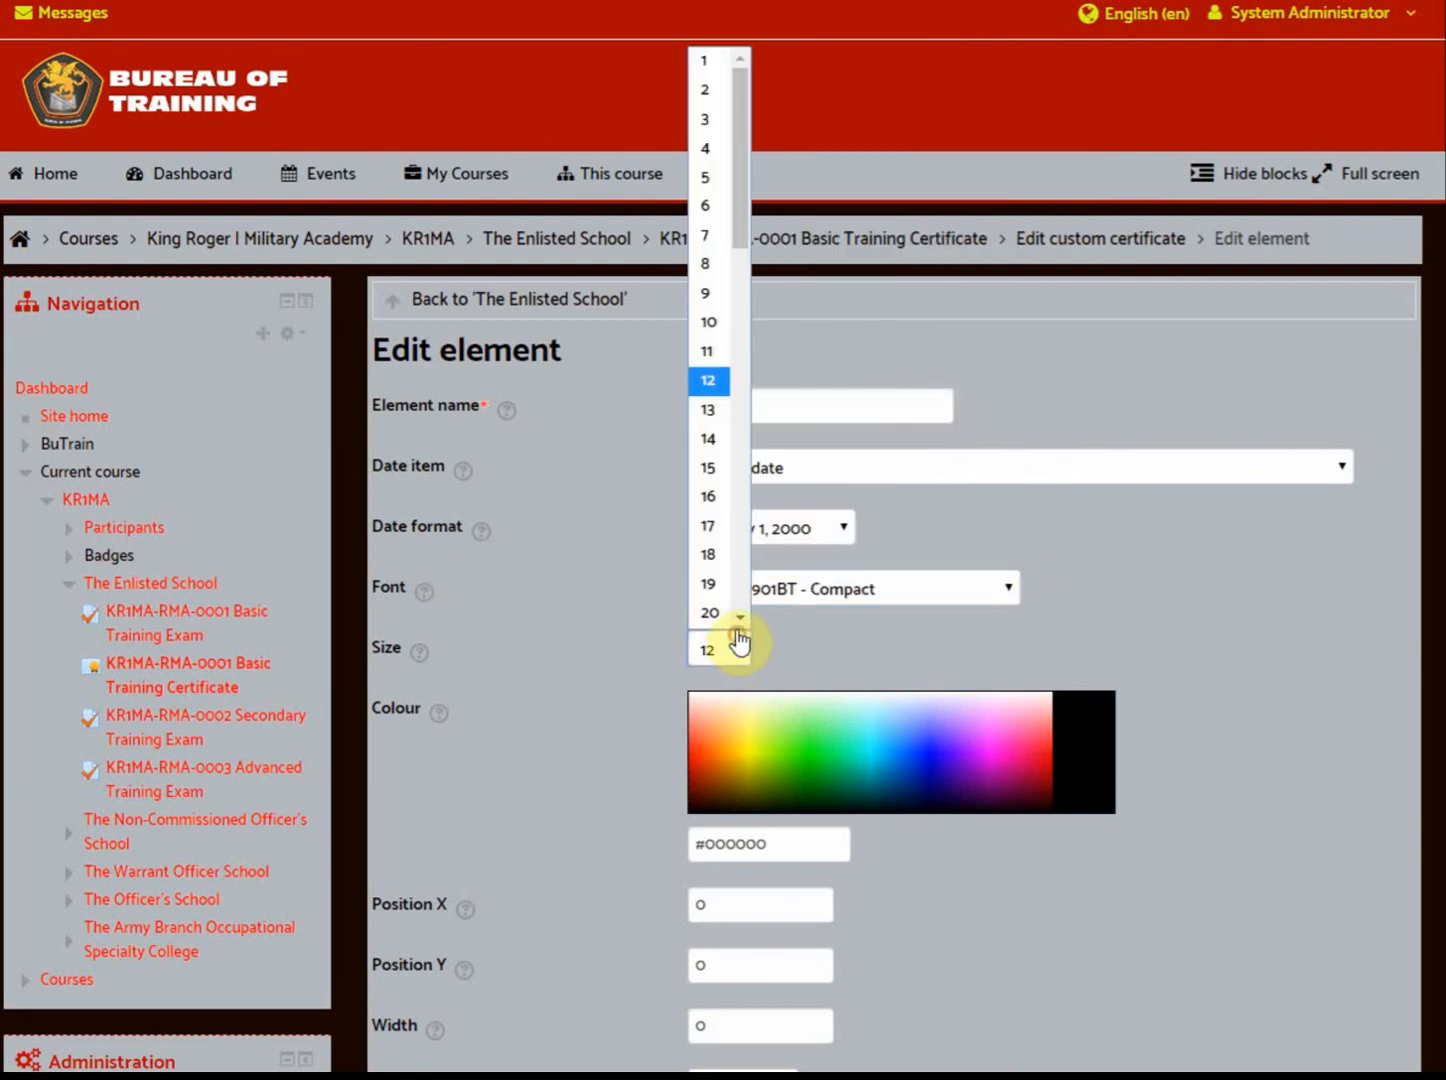
left_click(706, 265)
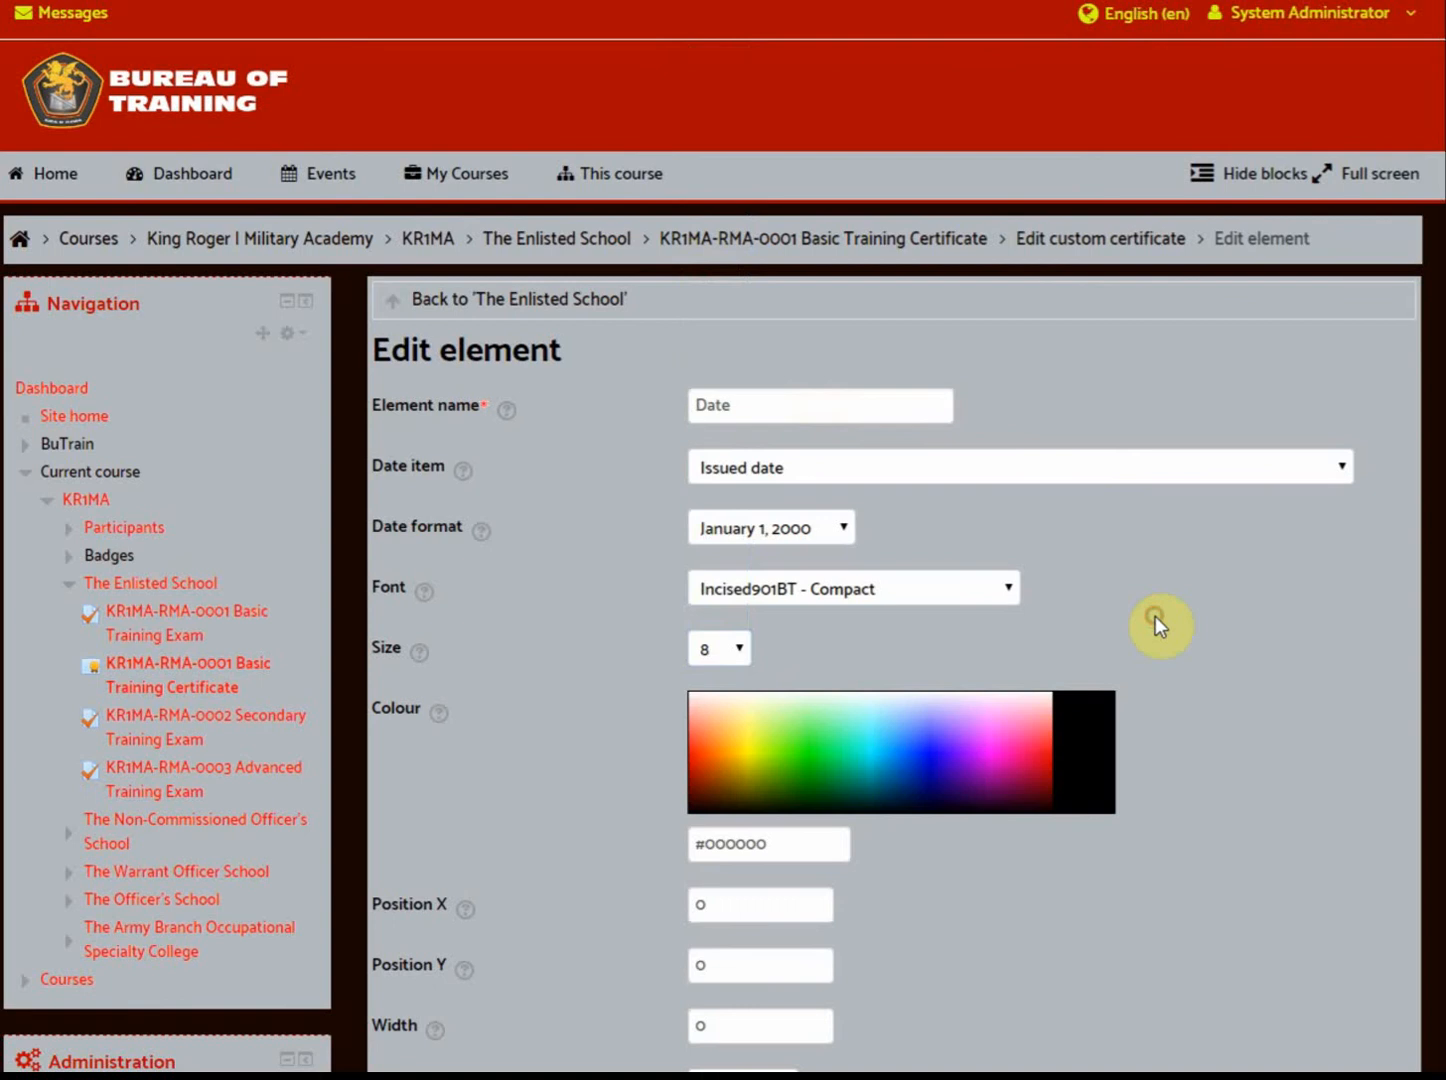
scroll(1154, 615, "down", 2)
scroll(1154, 617, "down", 2)
left_click(723, 841)
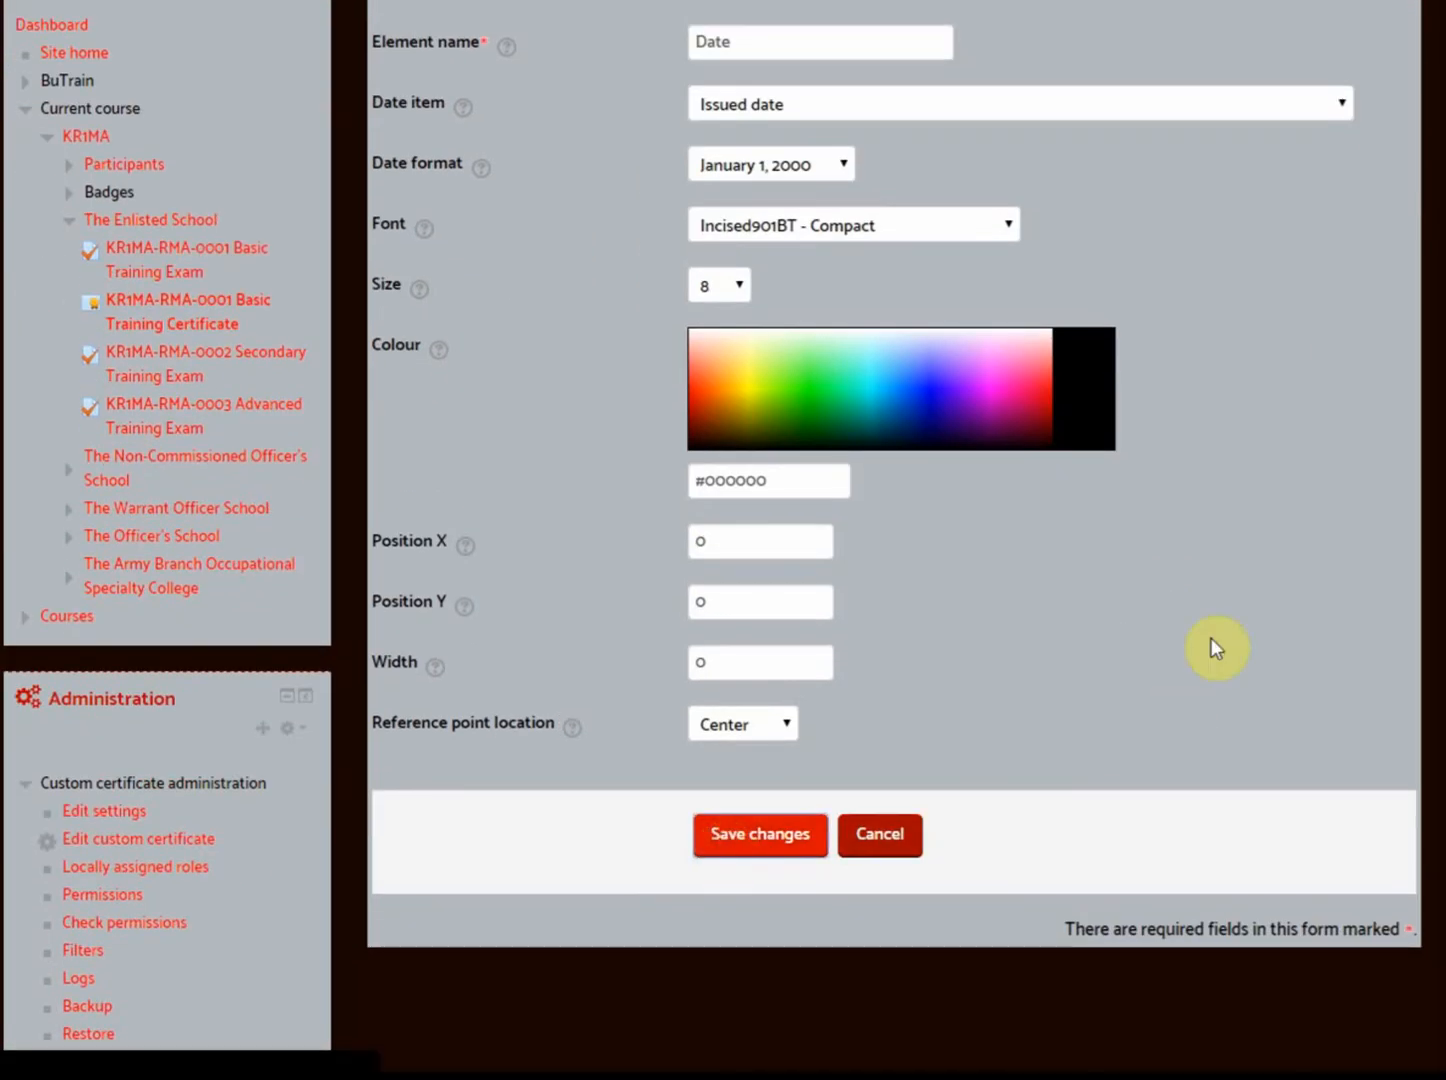
Rearrange the elements to place the date centred beneath the lower emblem, and save and close the layout
scroll(1183, 710, "down", 4)
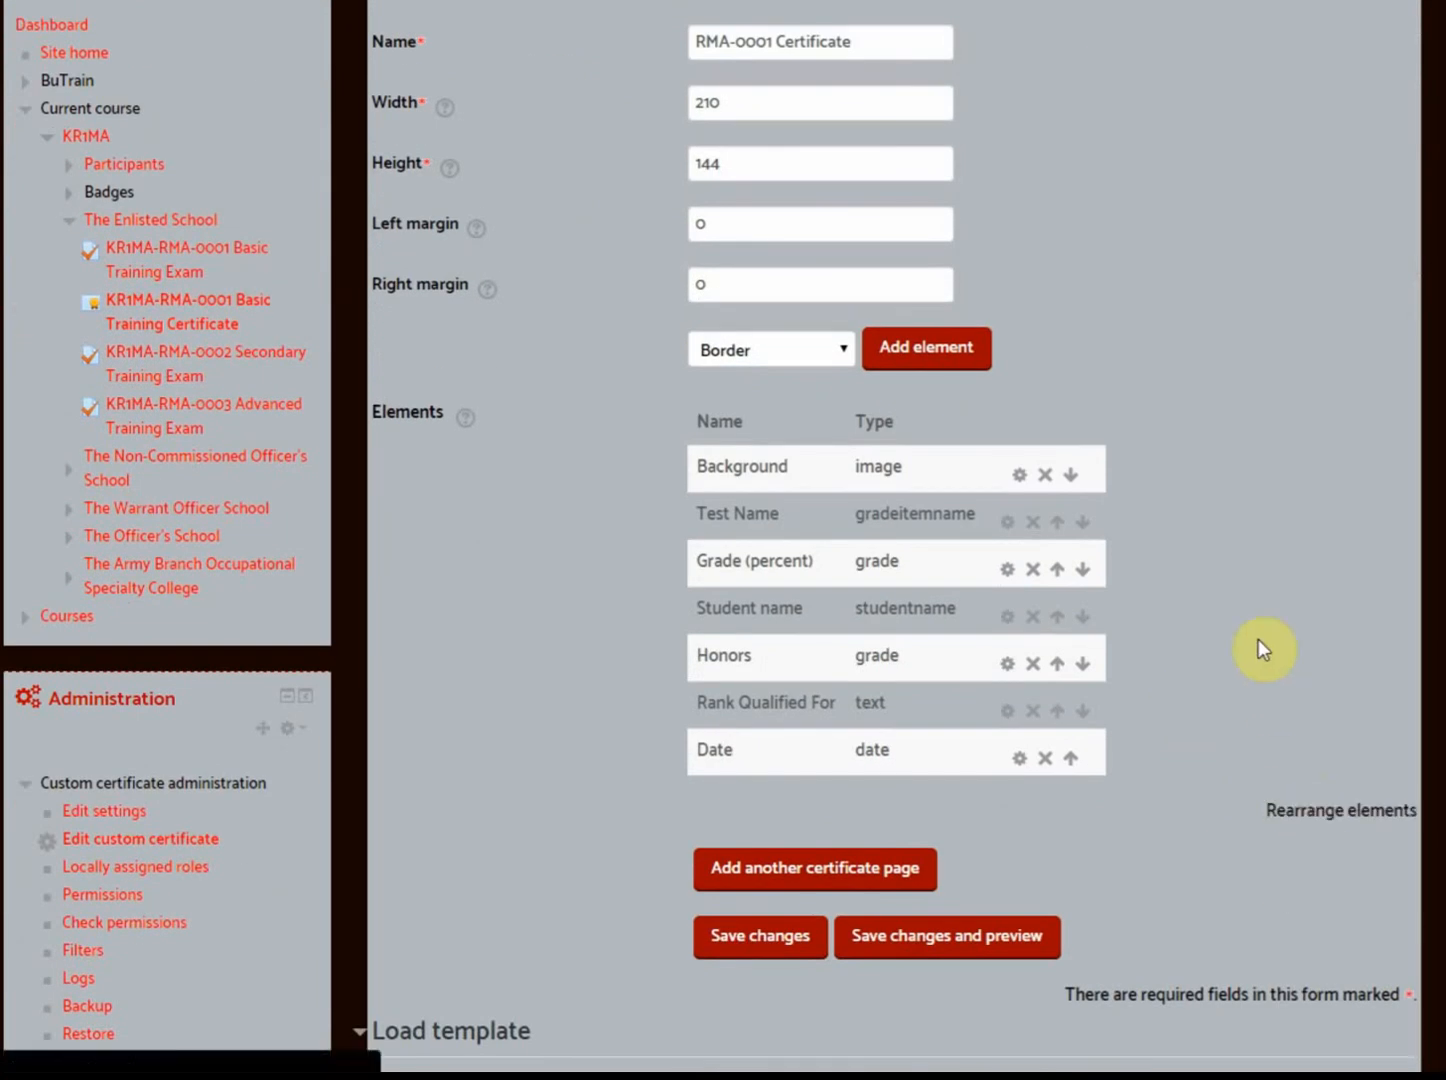
scroll(1259, 641, "down", 2)
scroll(1139, 589, "down", 1)
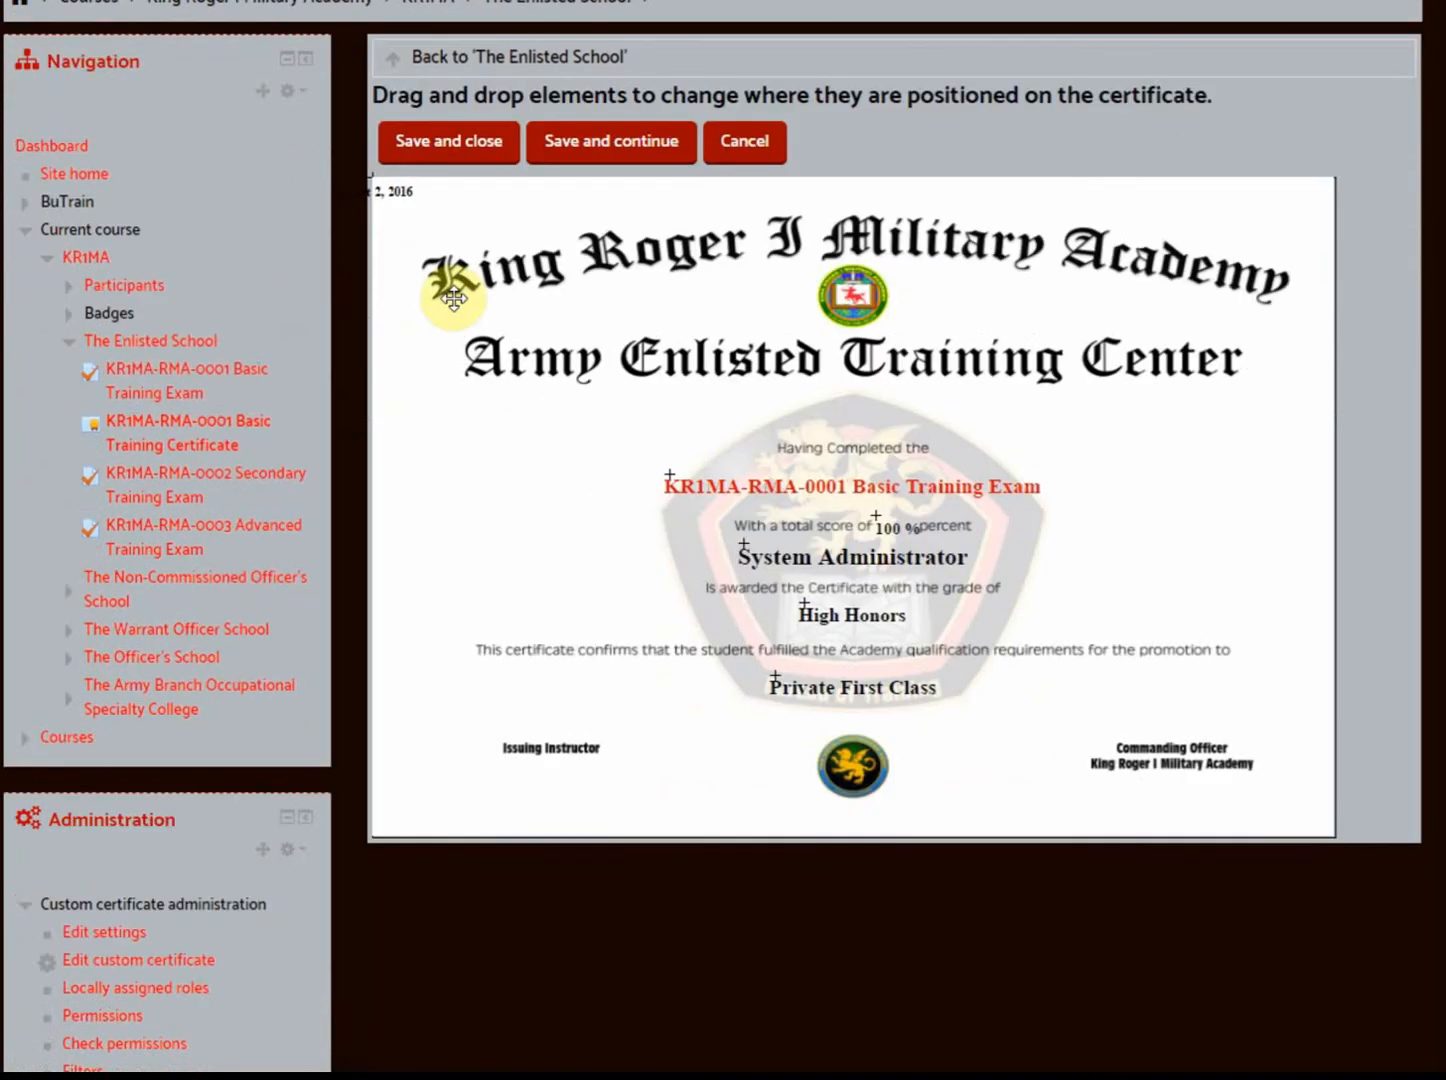
left_click_drag(388, 191, 870, 815)
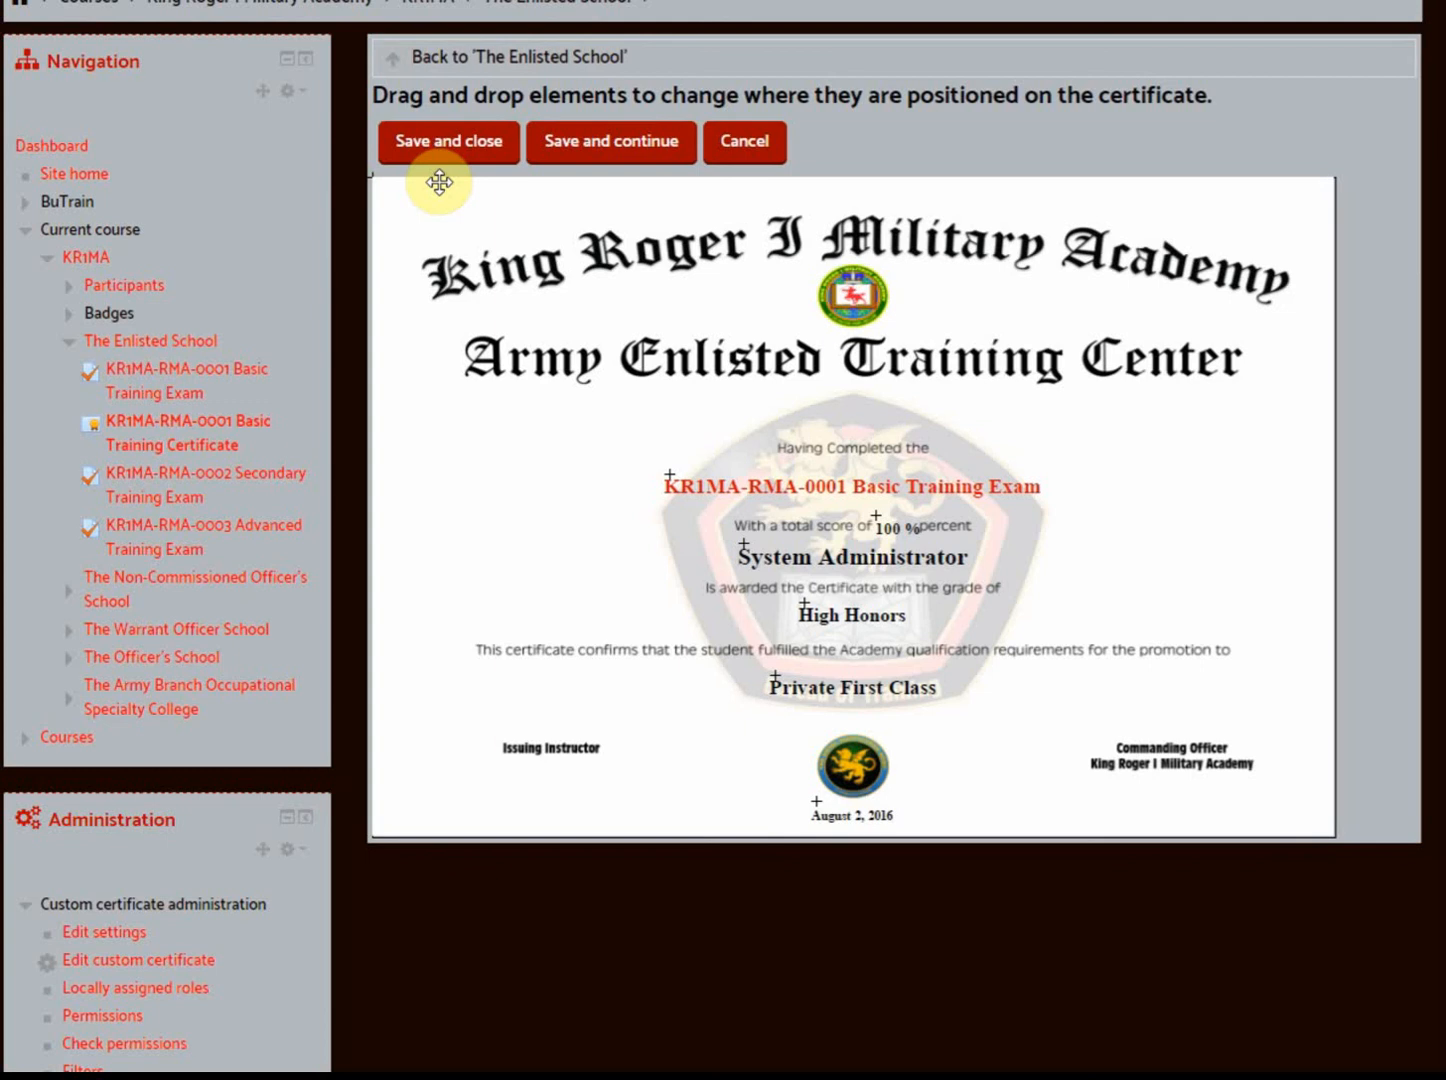
left_click(450, 146)
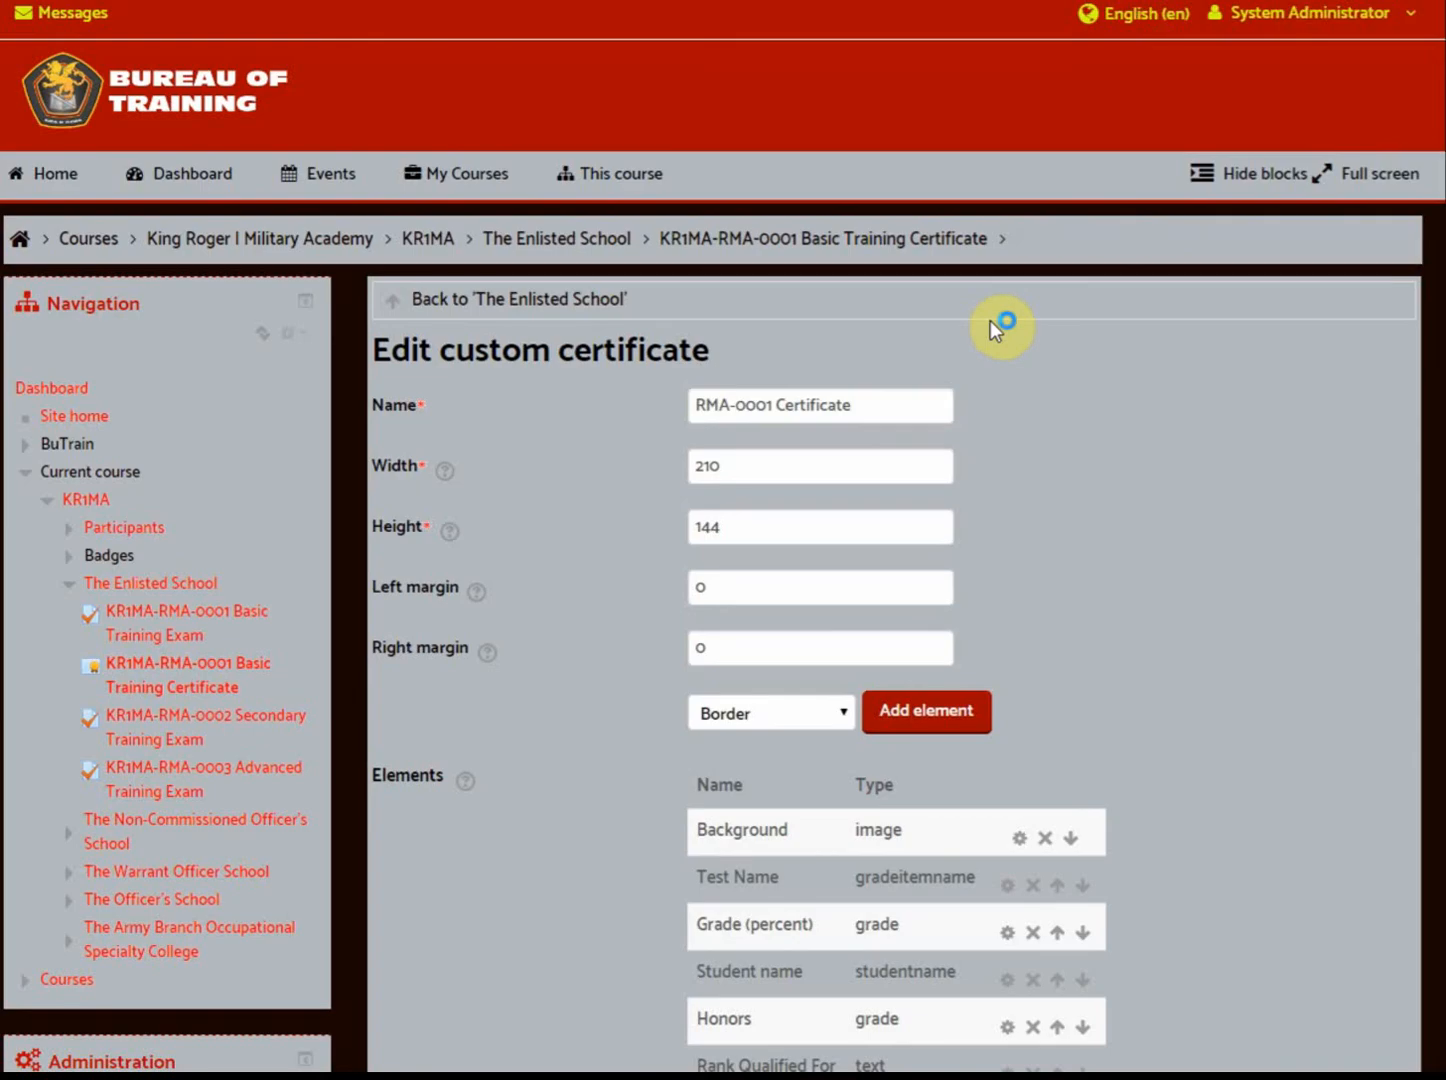
Check the Date element's position values in its settings and save the element
scroll(1070, 606, "down", 4)
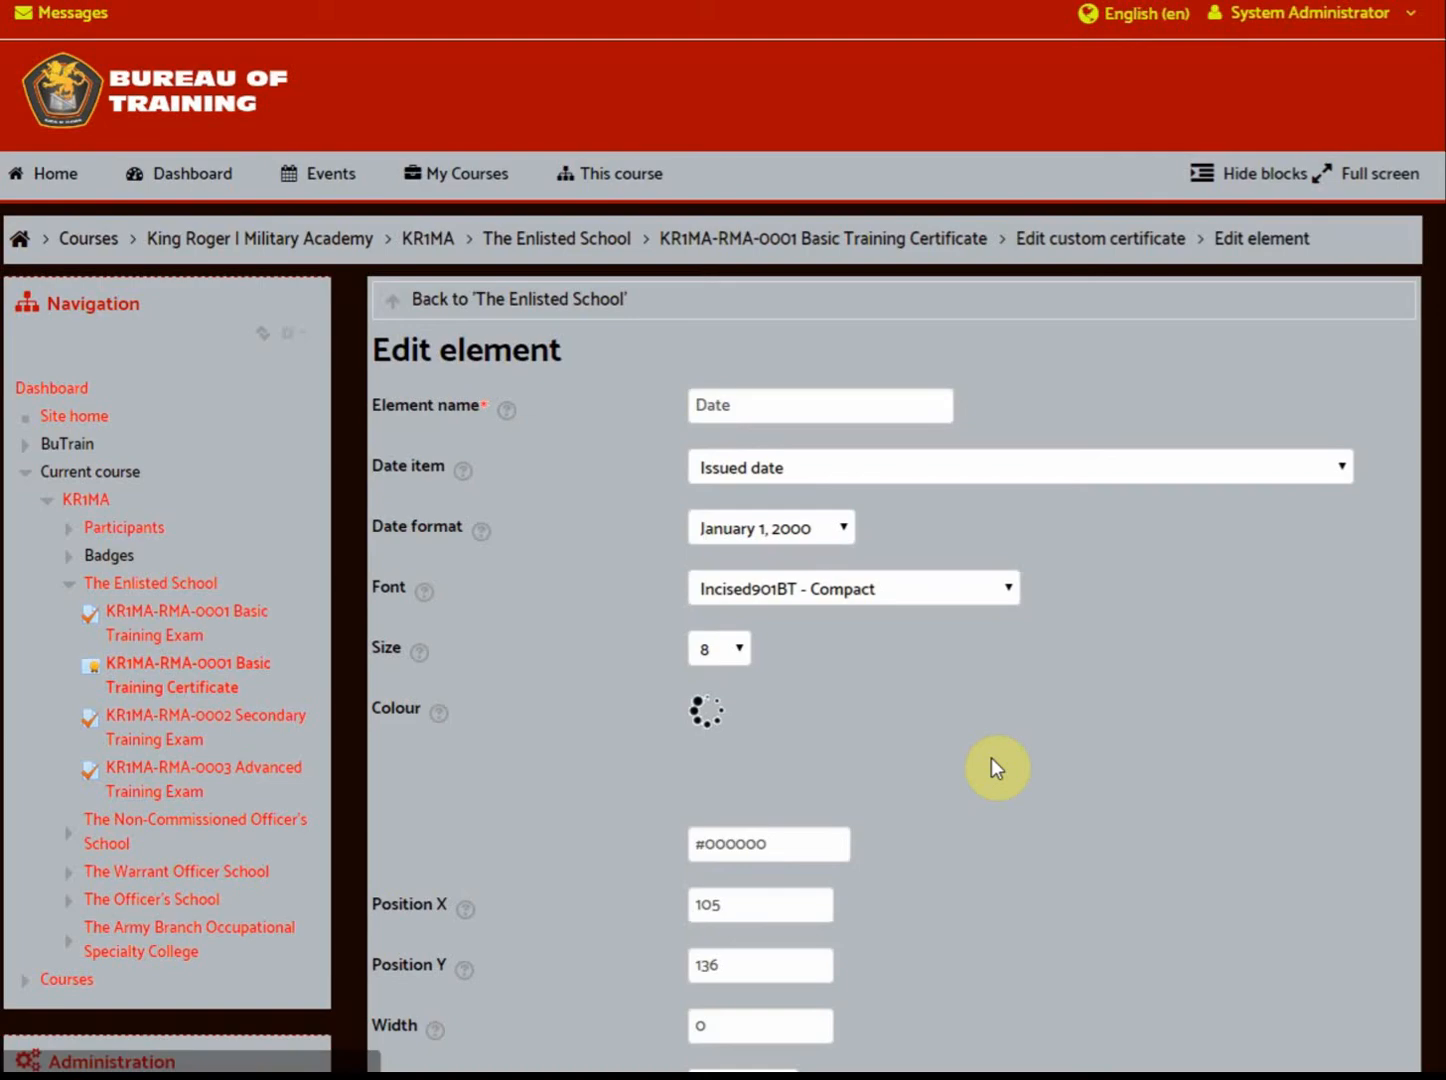
scroll(919, 727, "down", 3)
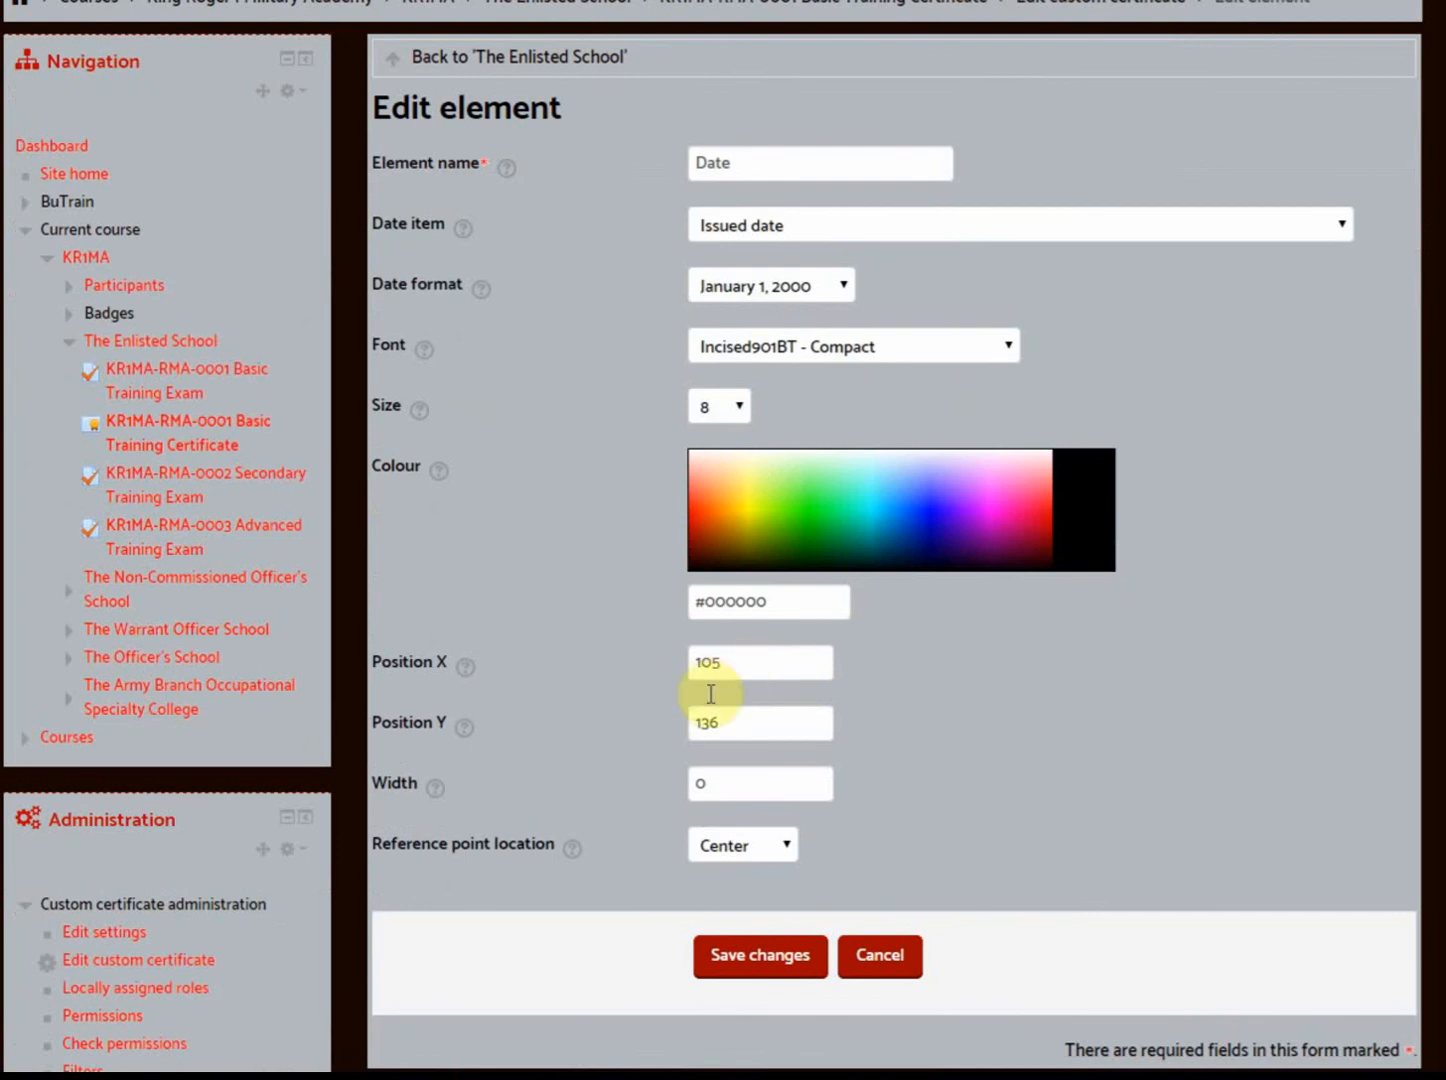
left_click(785, 958)
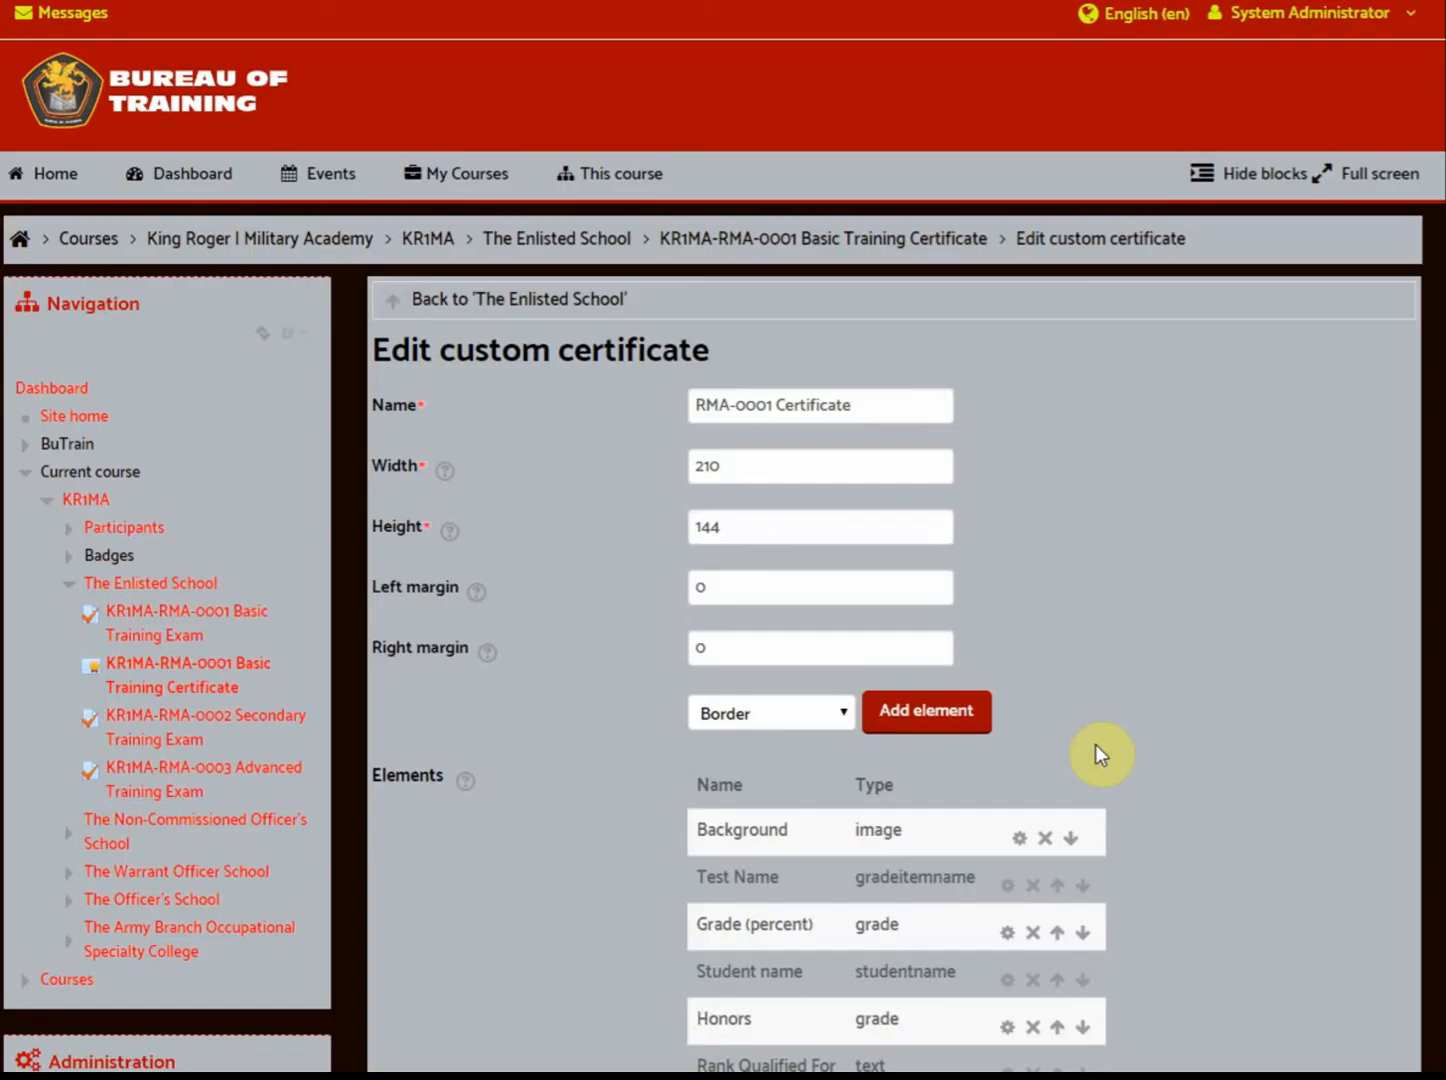
scroll(1120, 667, "down", 3)
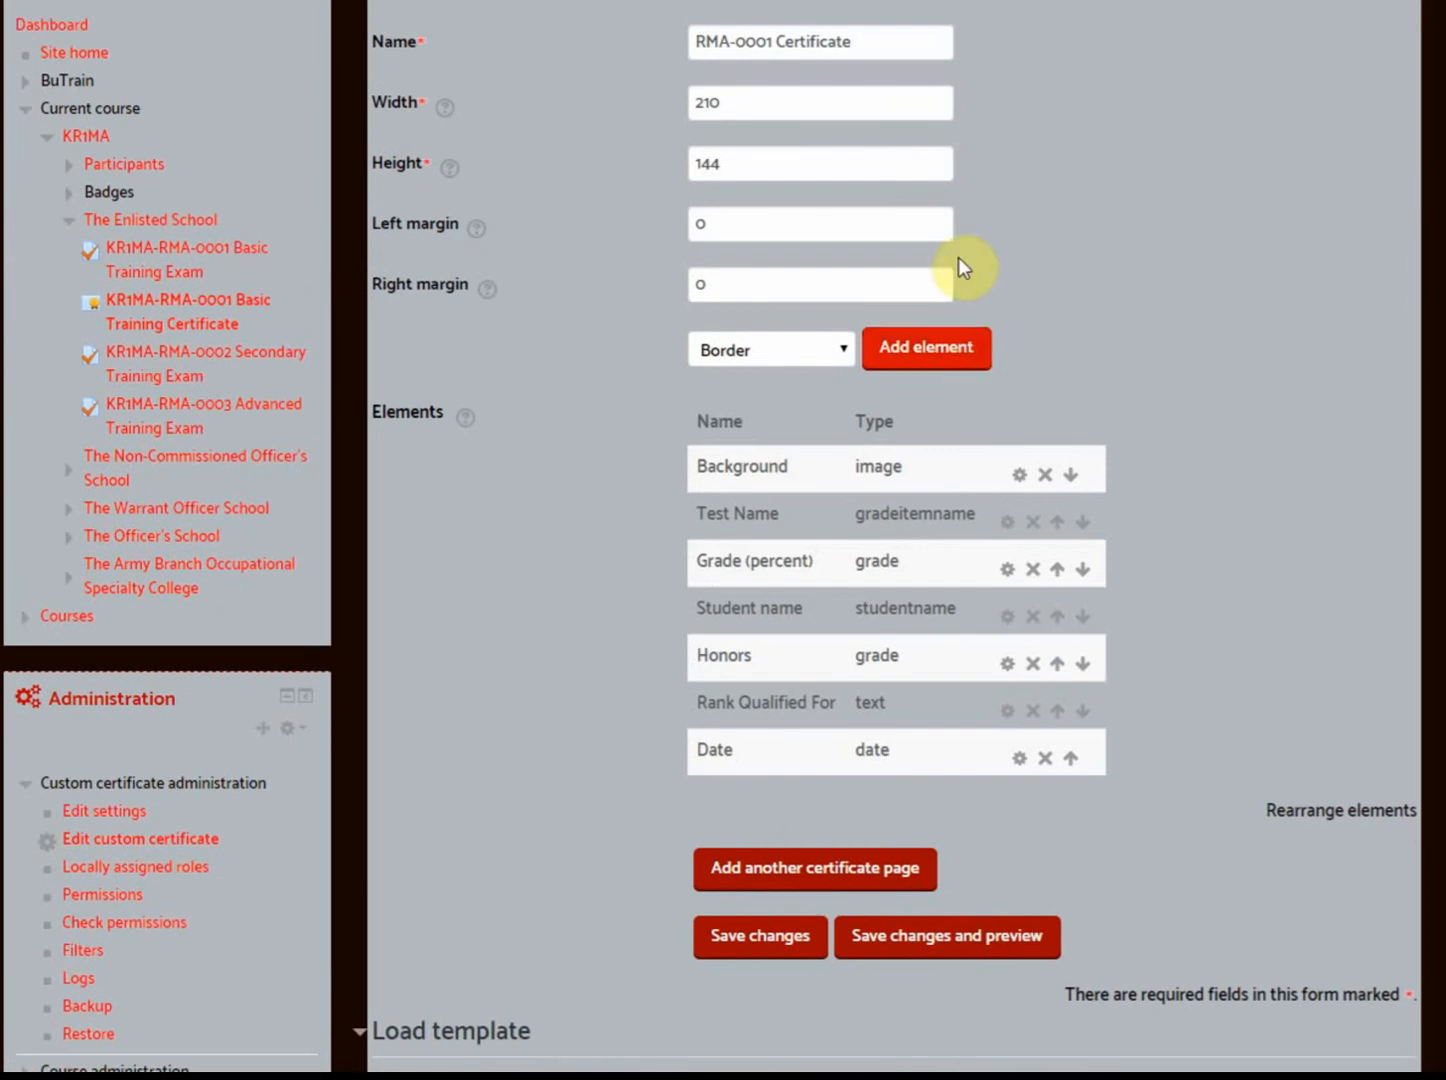
left_click(843, 353)
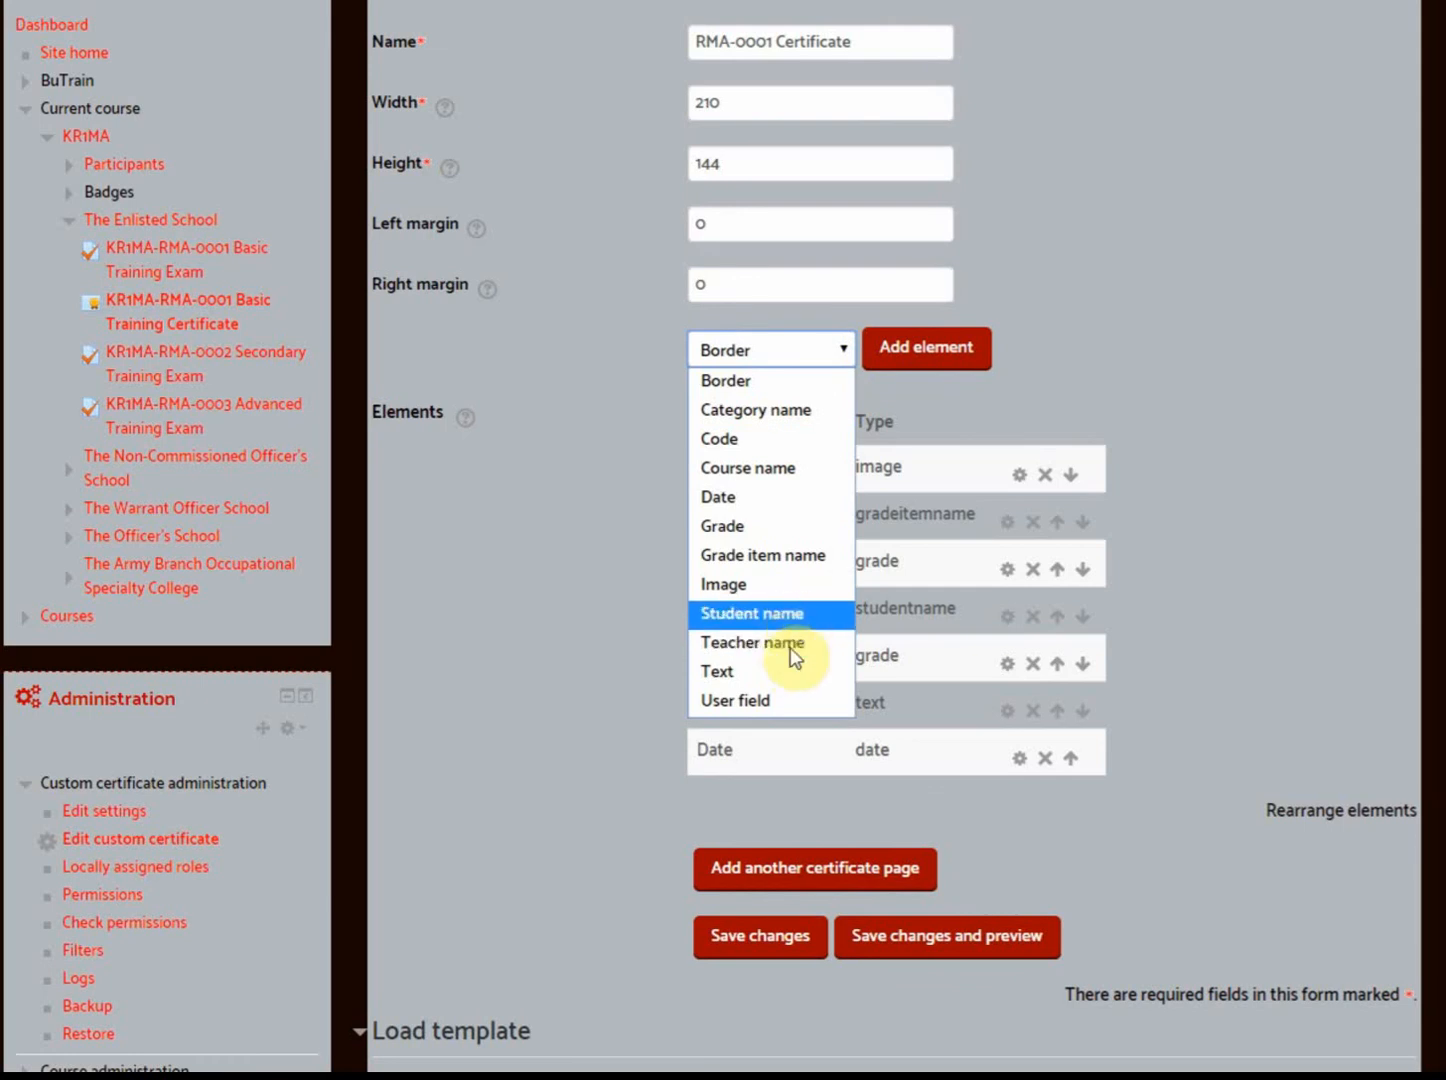
left_click(789, 617)
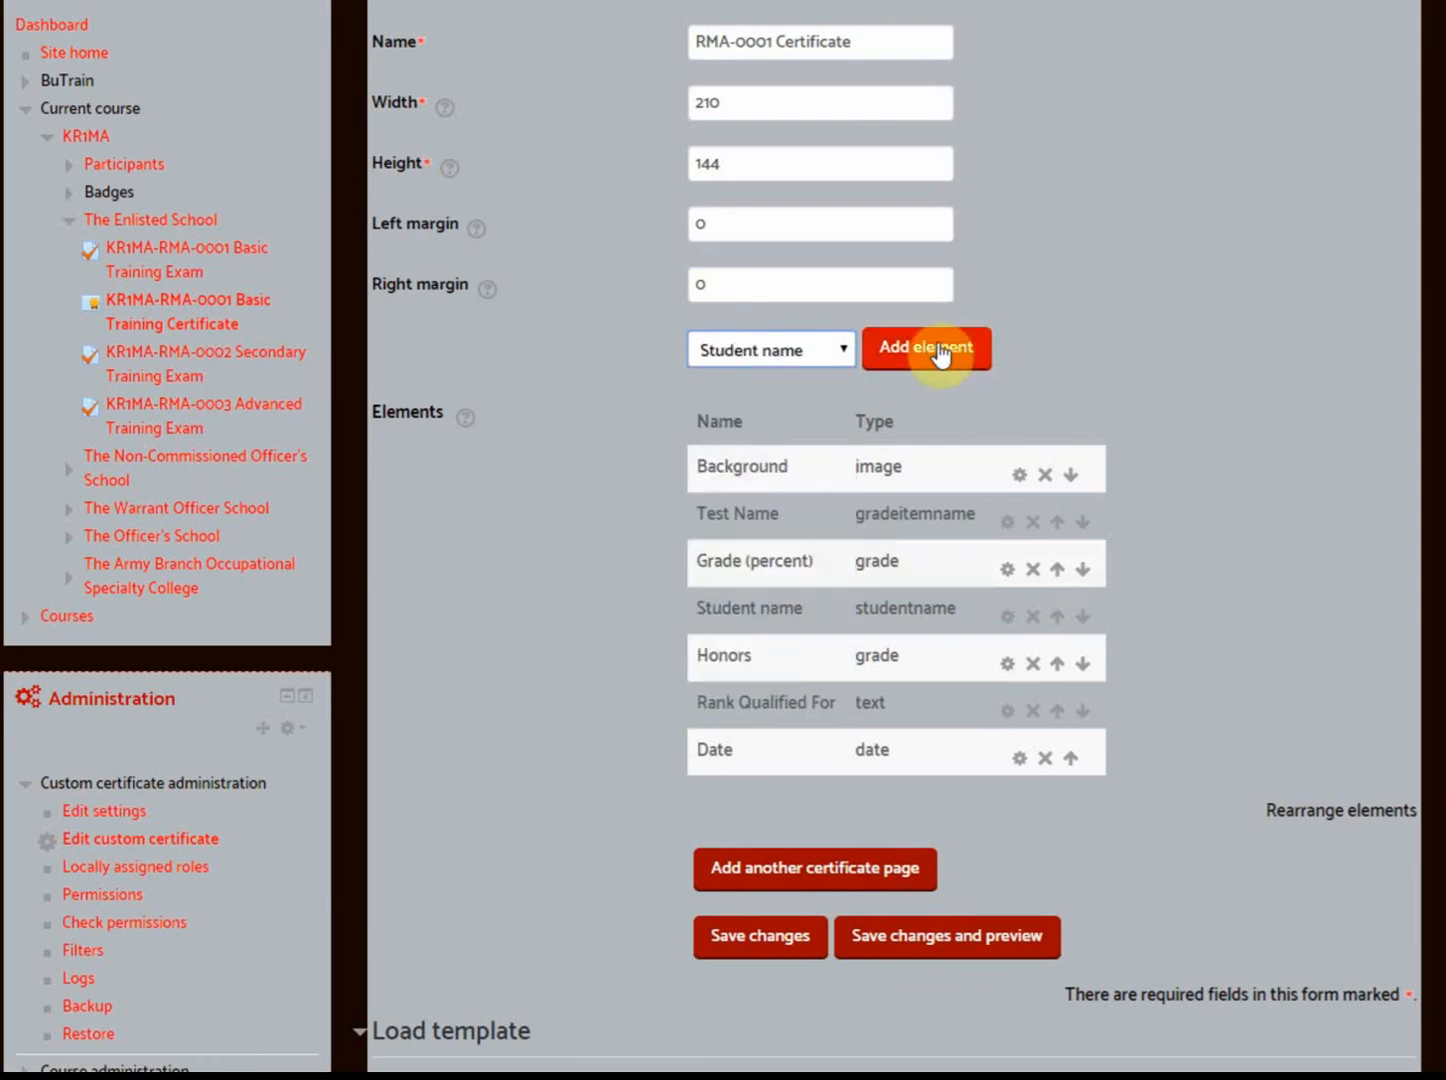
left_click(937, 352)
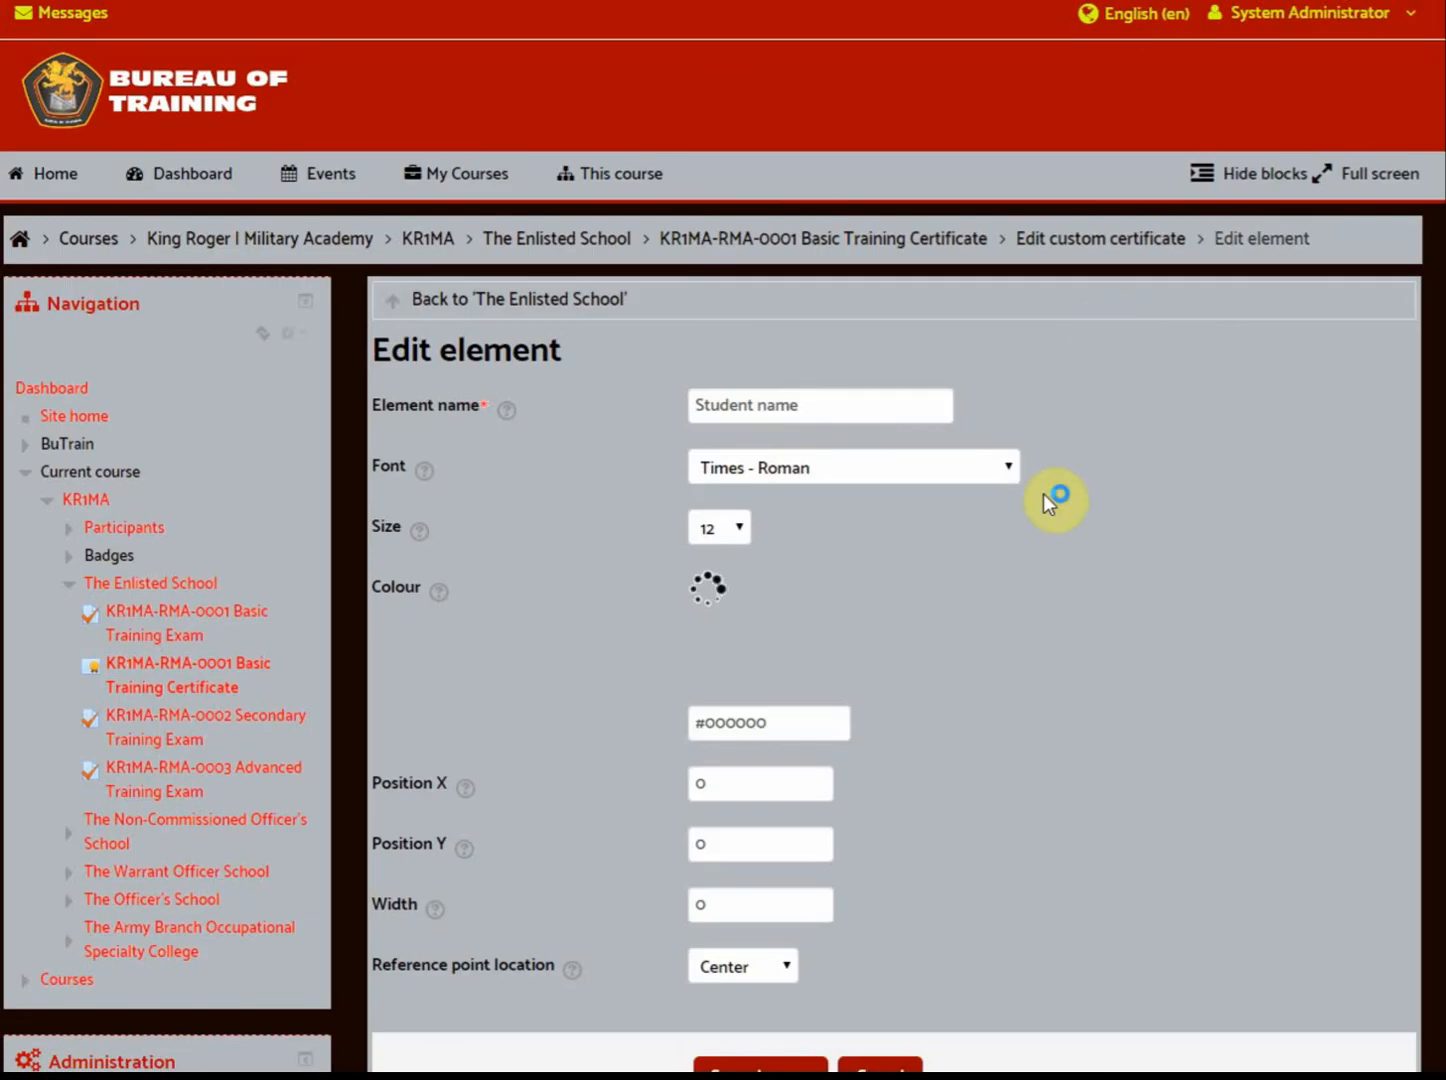
scroll(1042, 499, "down", 3)
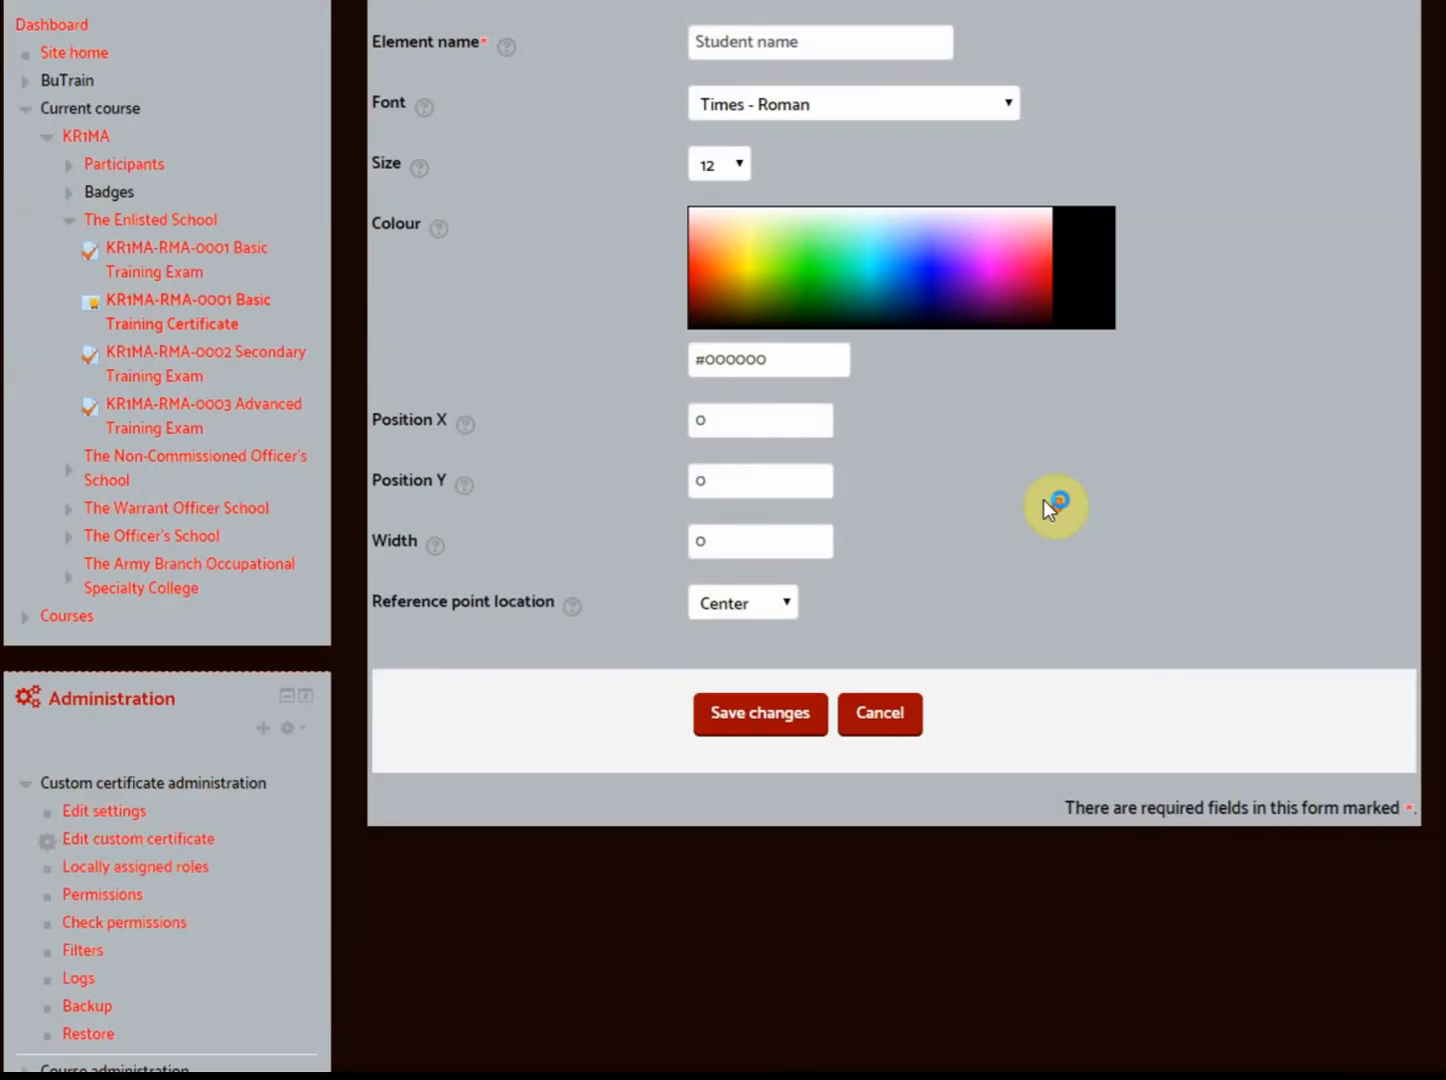
left_click(887, 719)
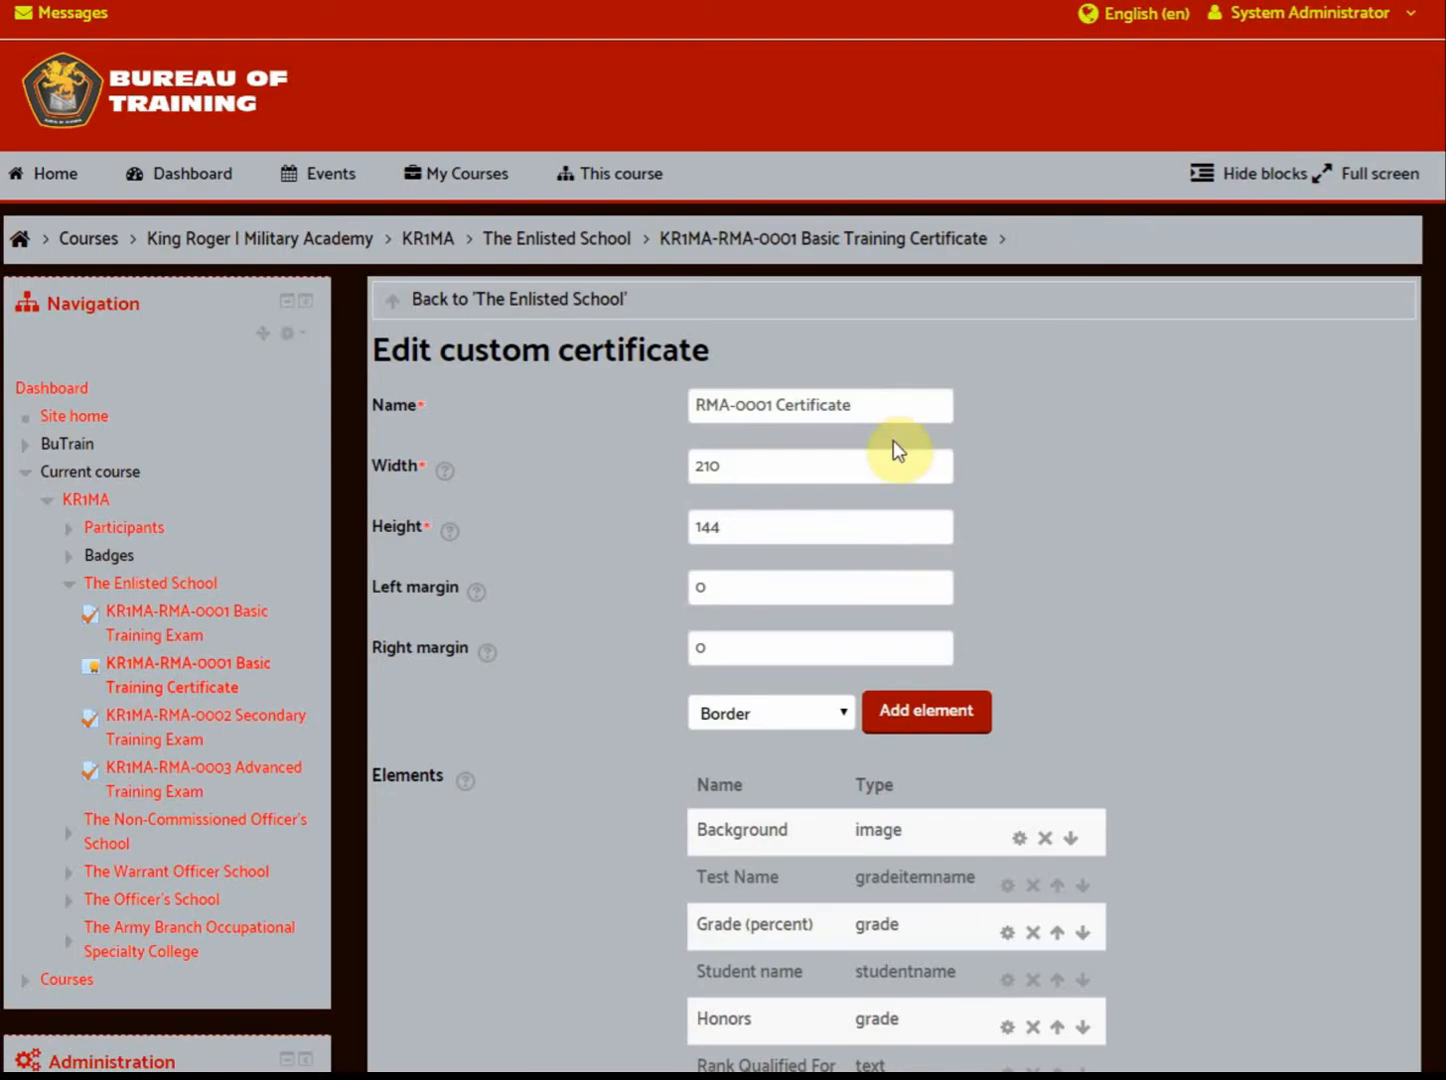
scroll(899, 449, "down", 3)
left_click(833, 475)
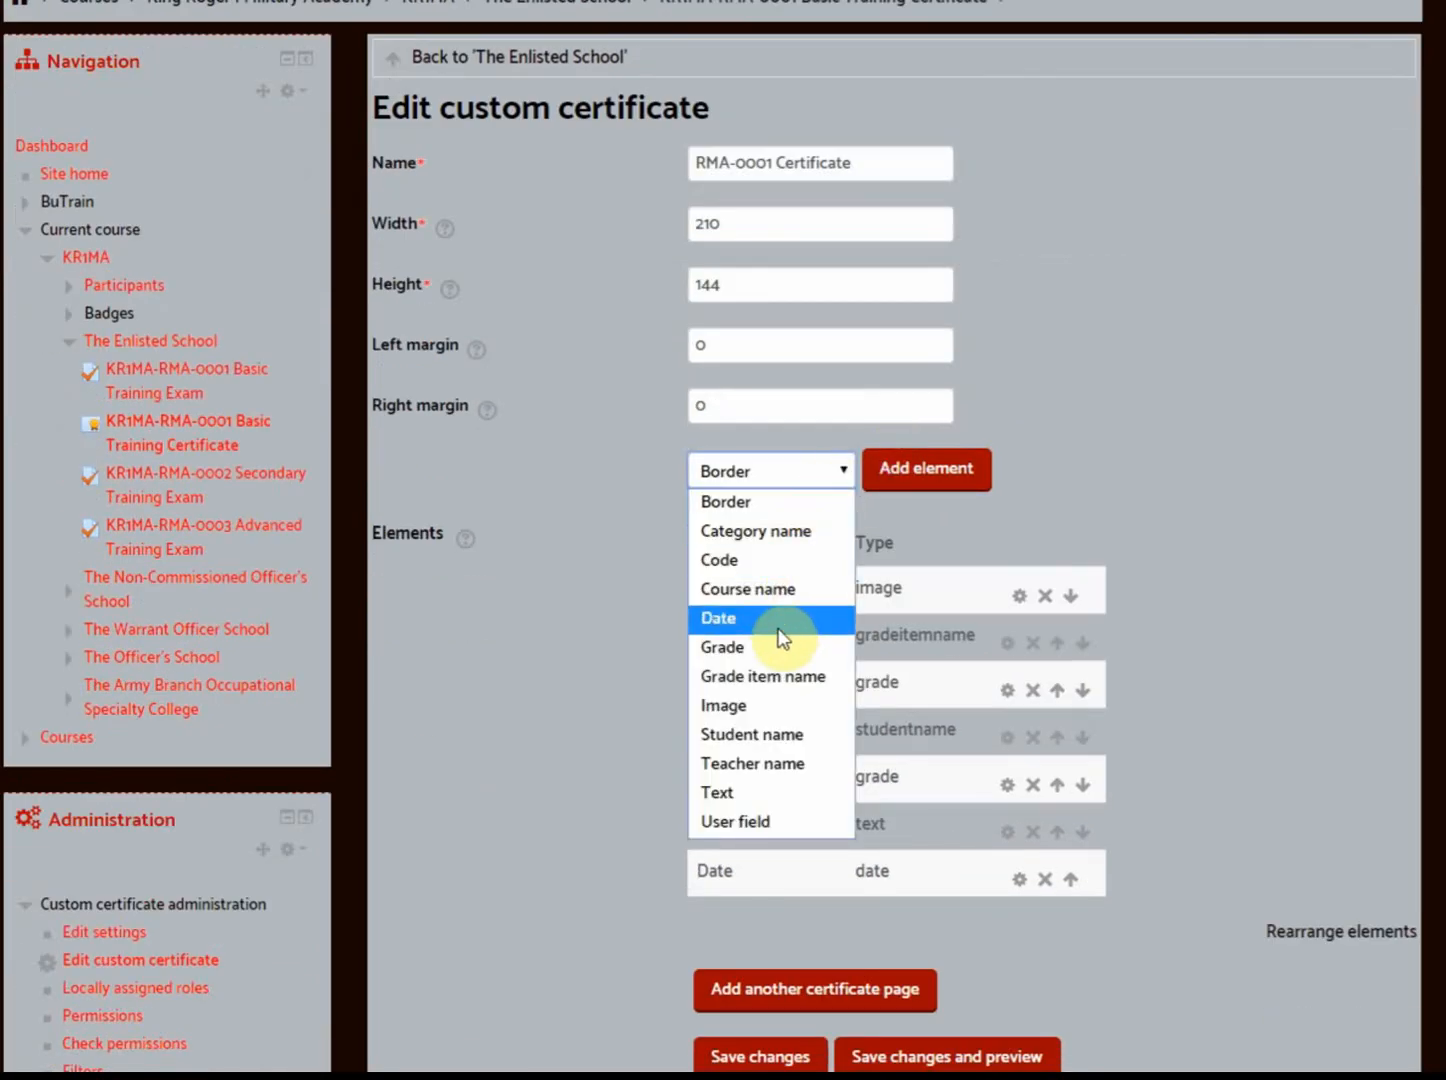
left_click(752, 764)
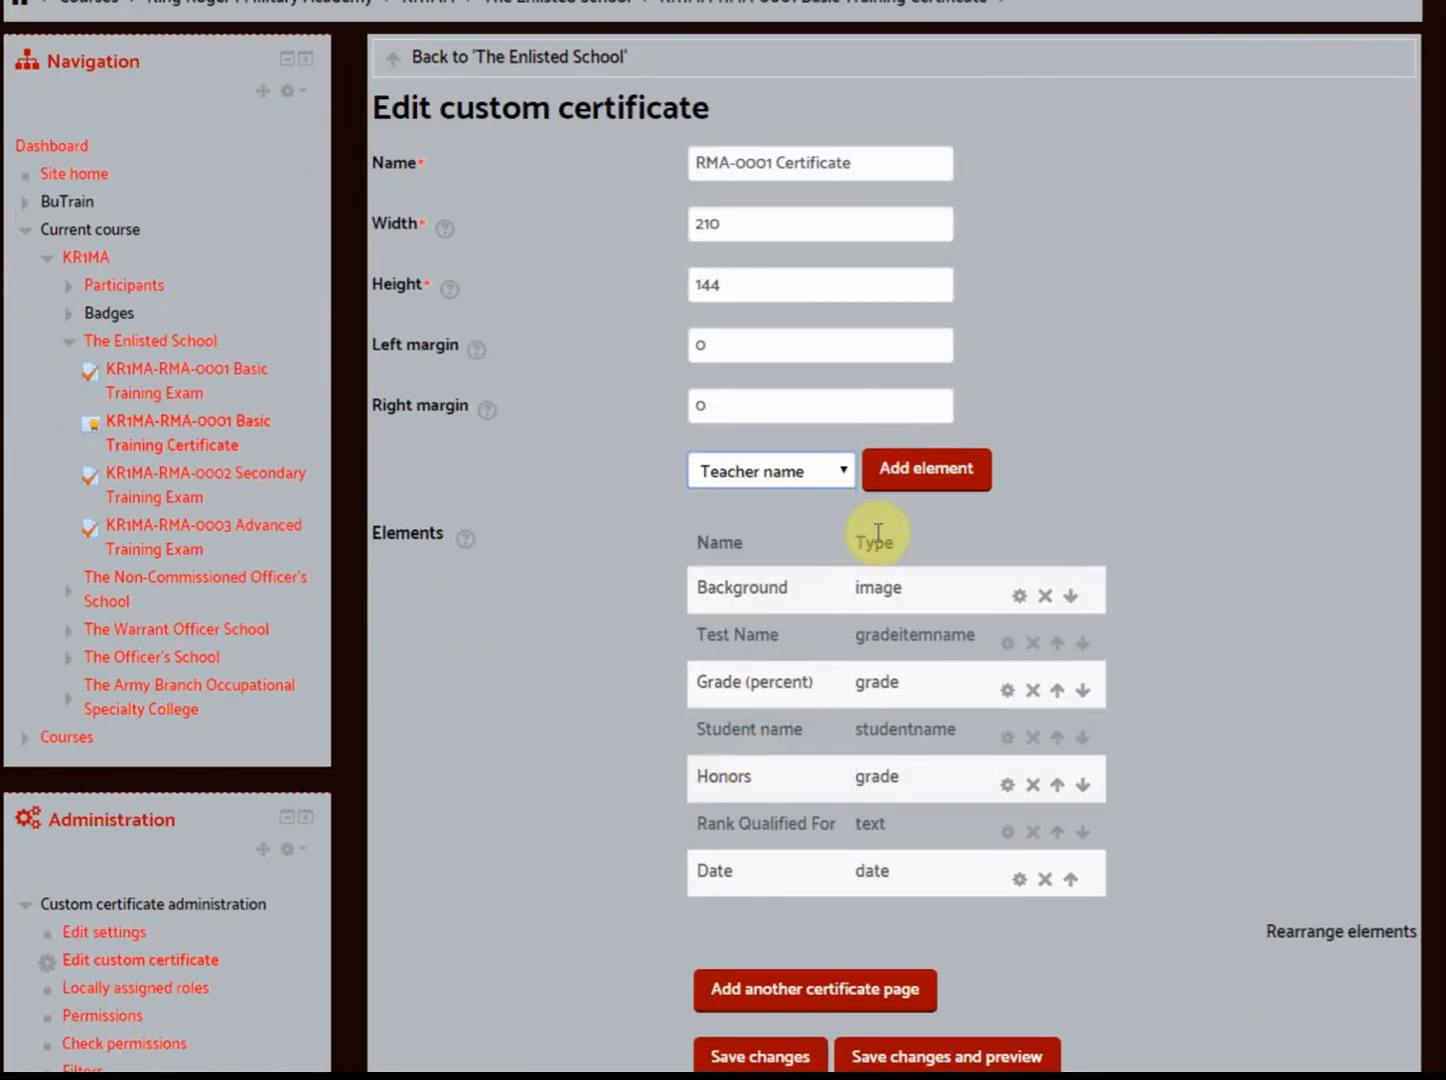
left_click(915, 468)
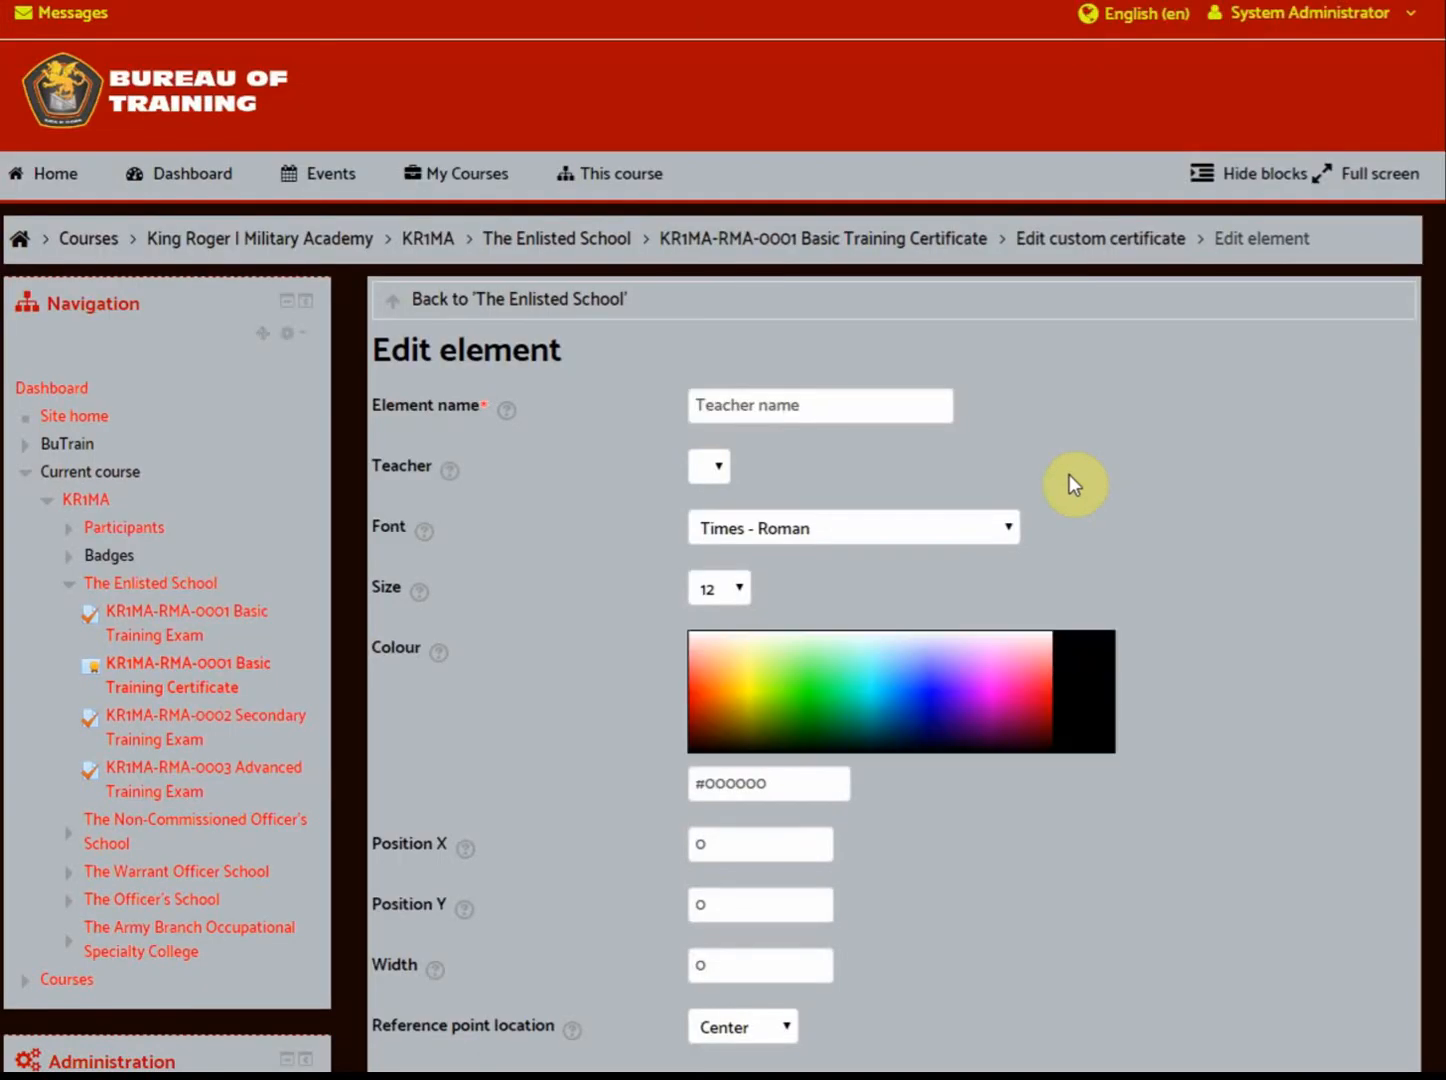
scroll(1069, 477, "down", 2)
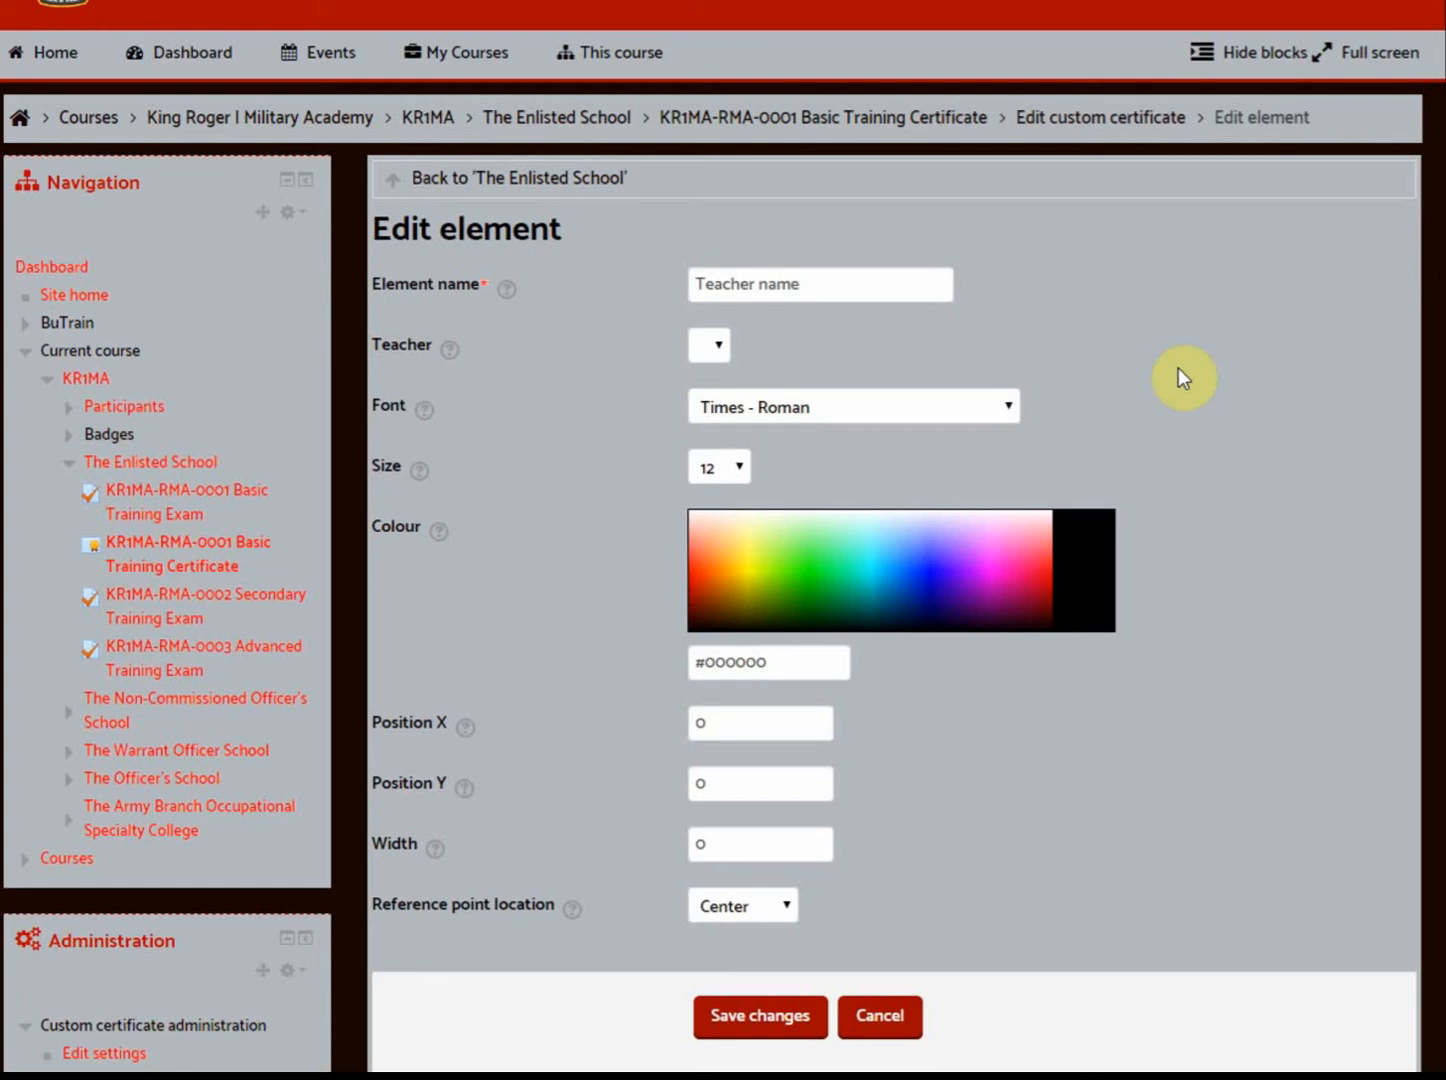
left_click(692, 353)
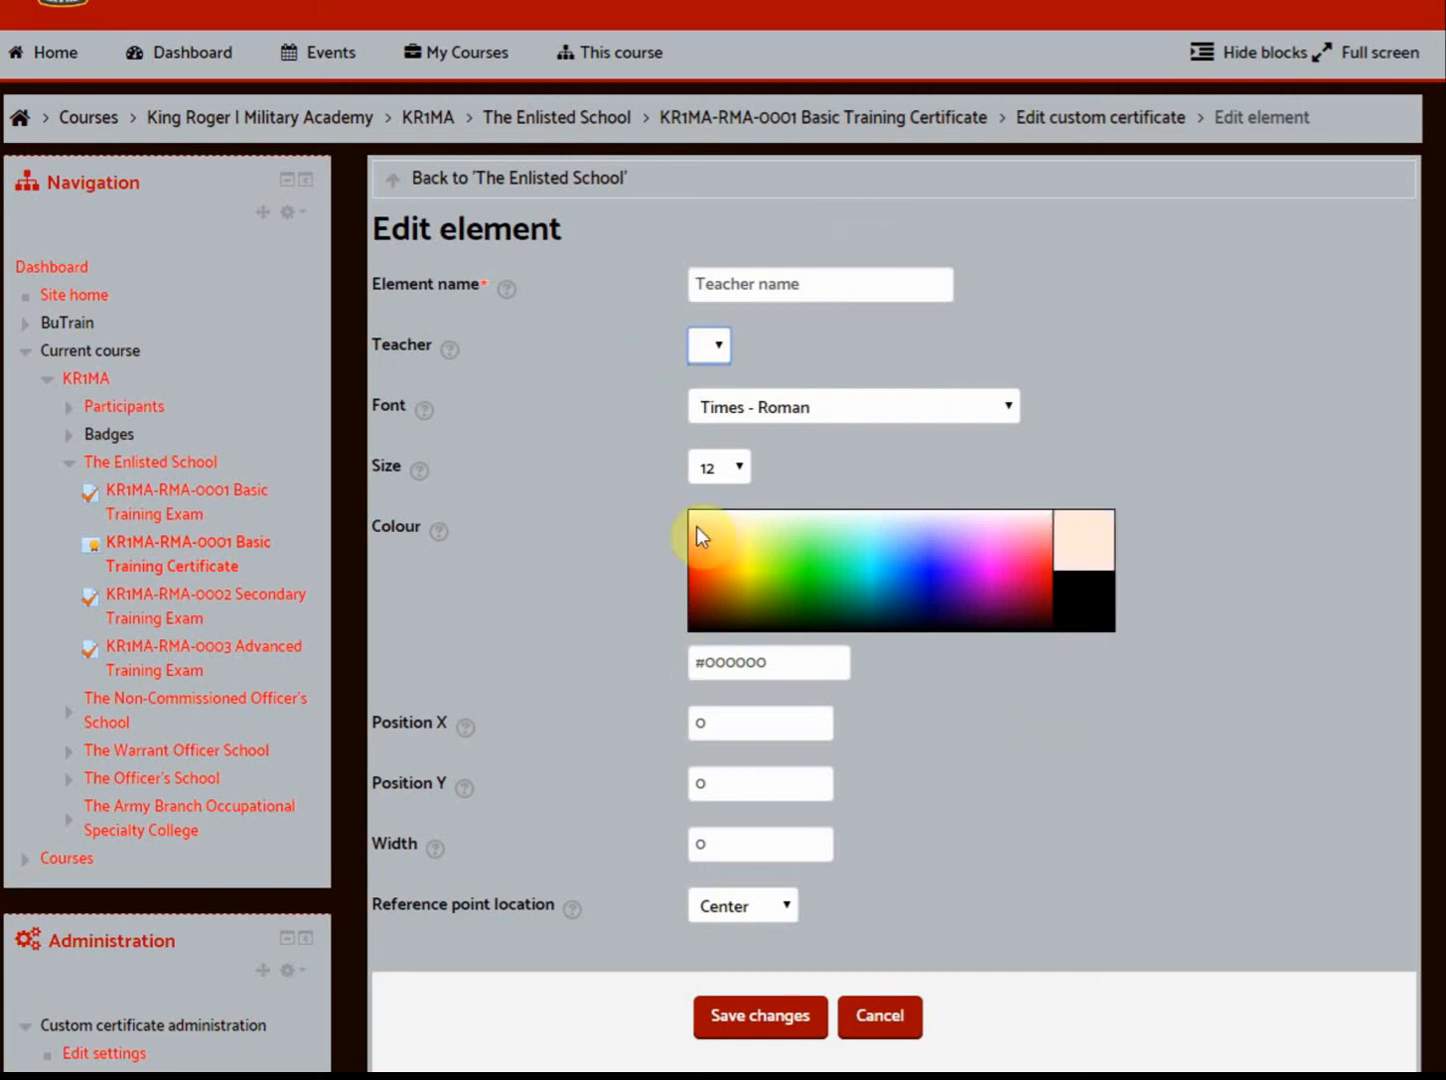
scroll(632, 537, "down", 3)
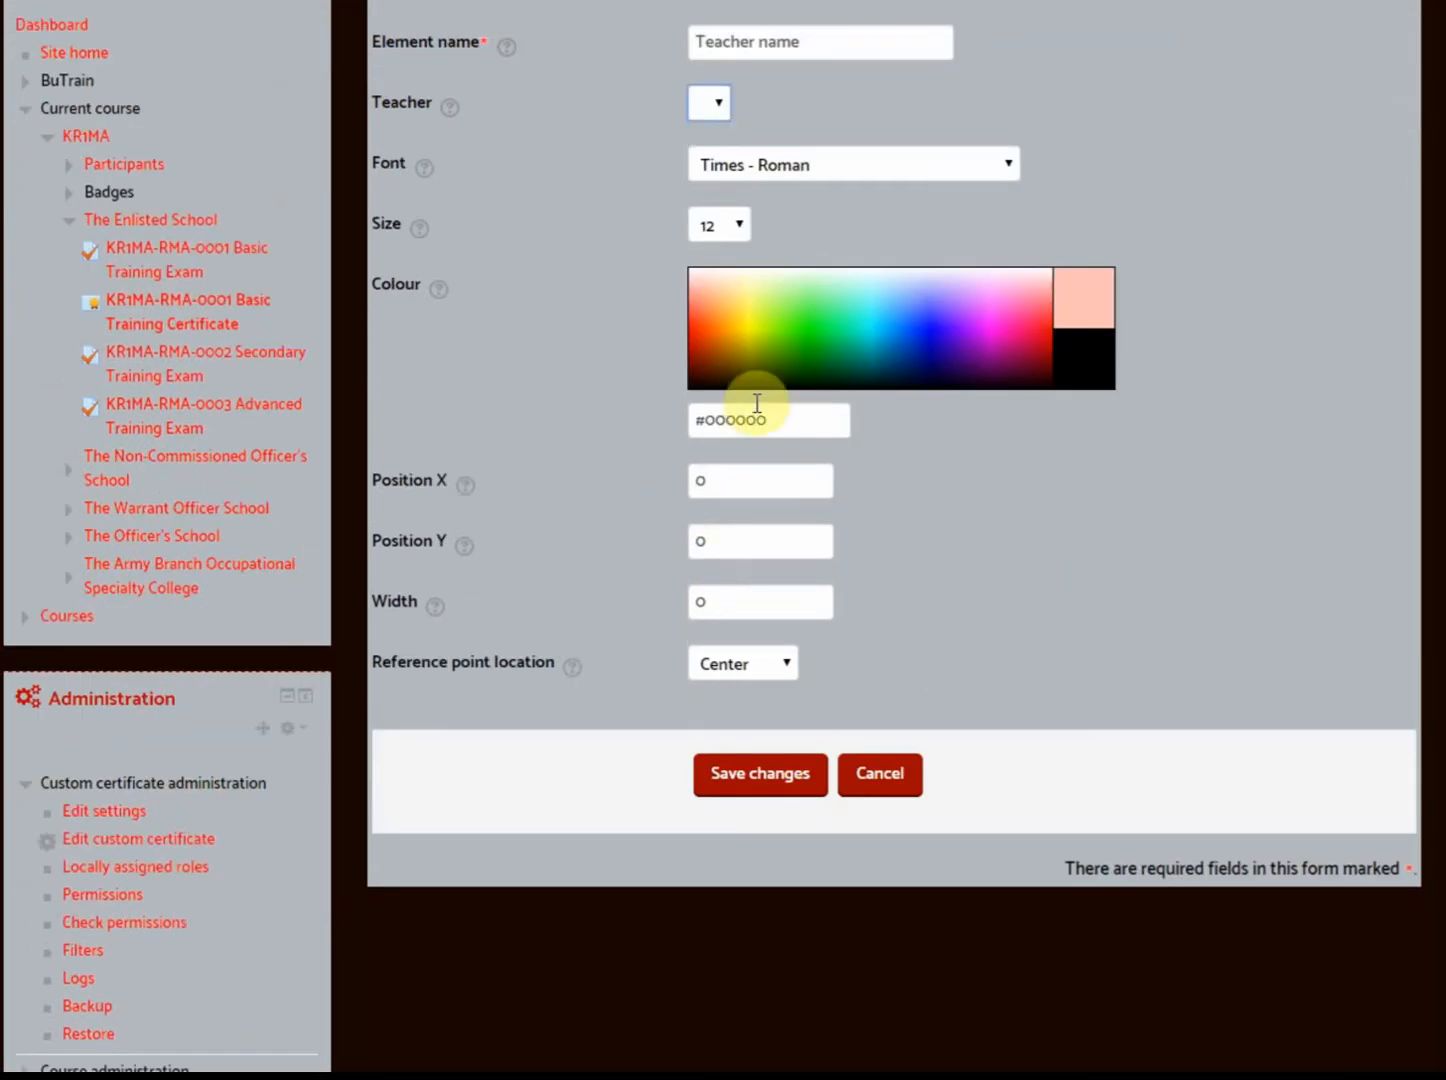
scroll(755, 492, "up", 3)
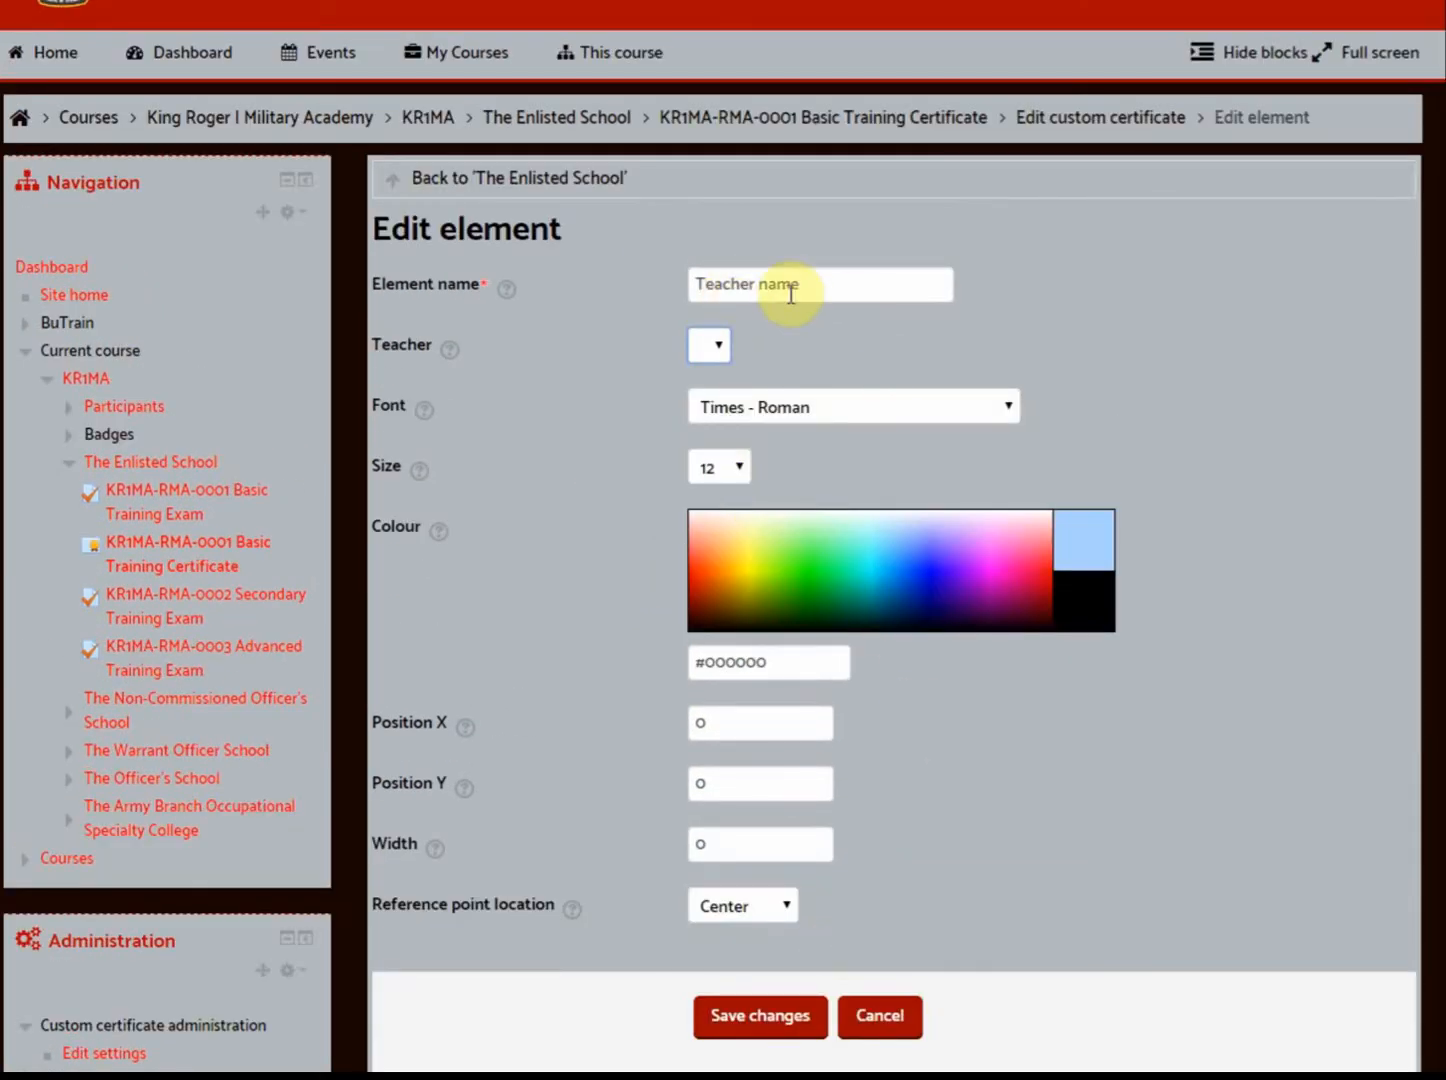
left_click(879, 1012)
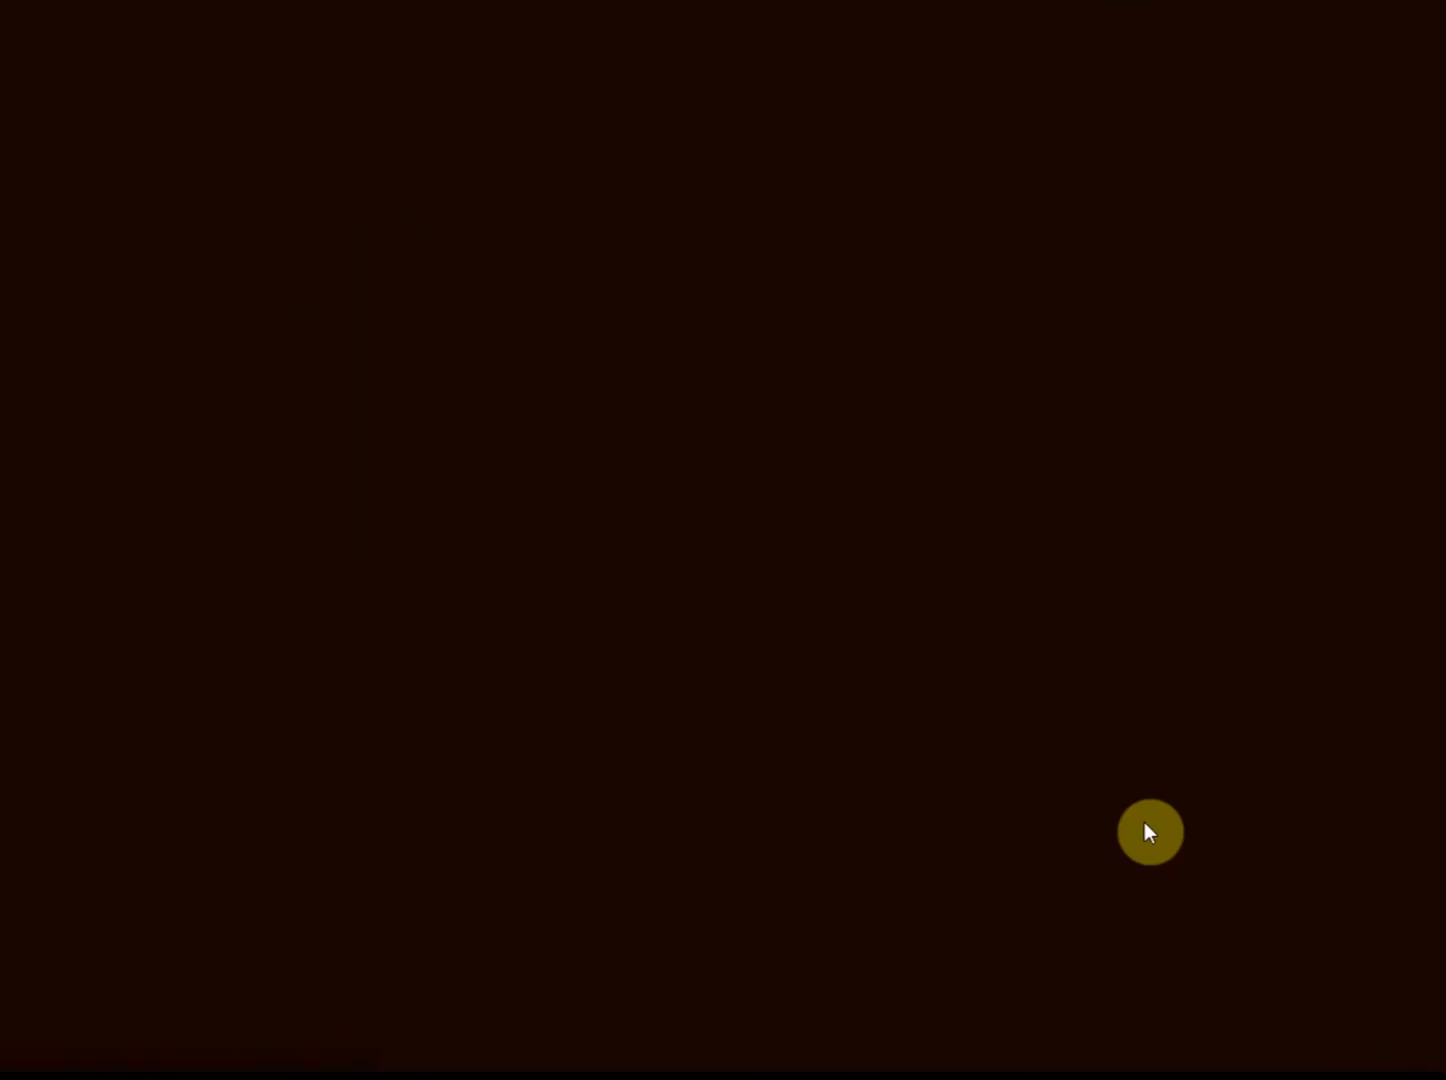
Add a Text element to the certificate and enter the instructor's full name as its text
scroll(1186, 731, "down", 5)
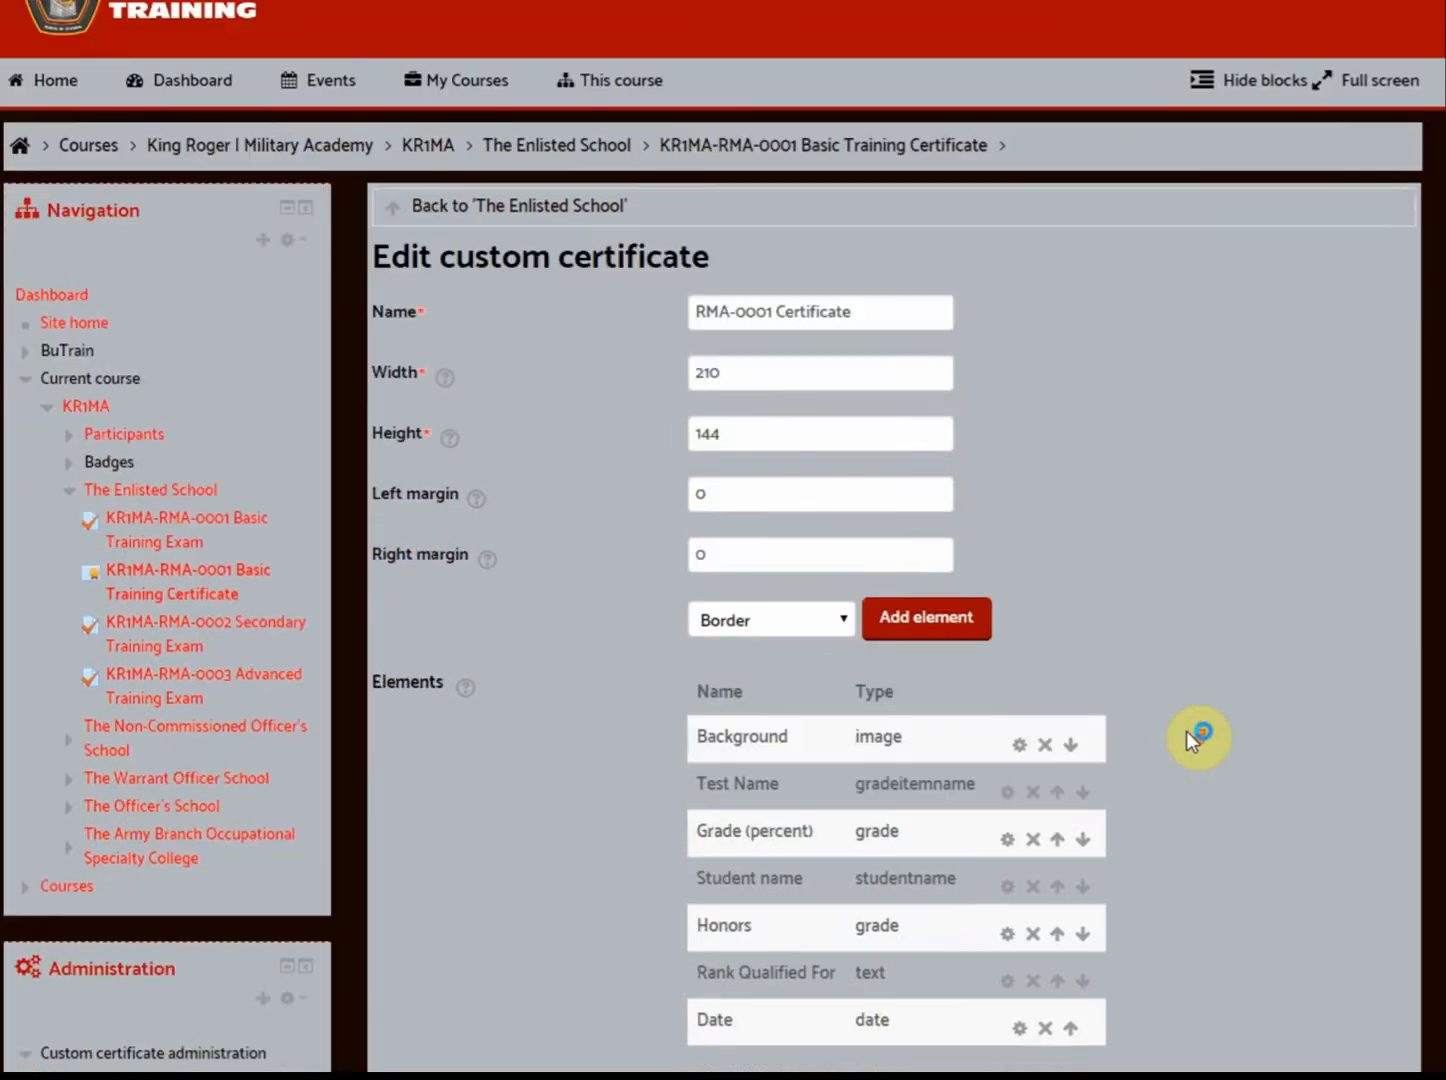
left_click(843, 473)
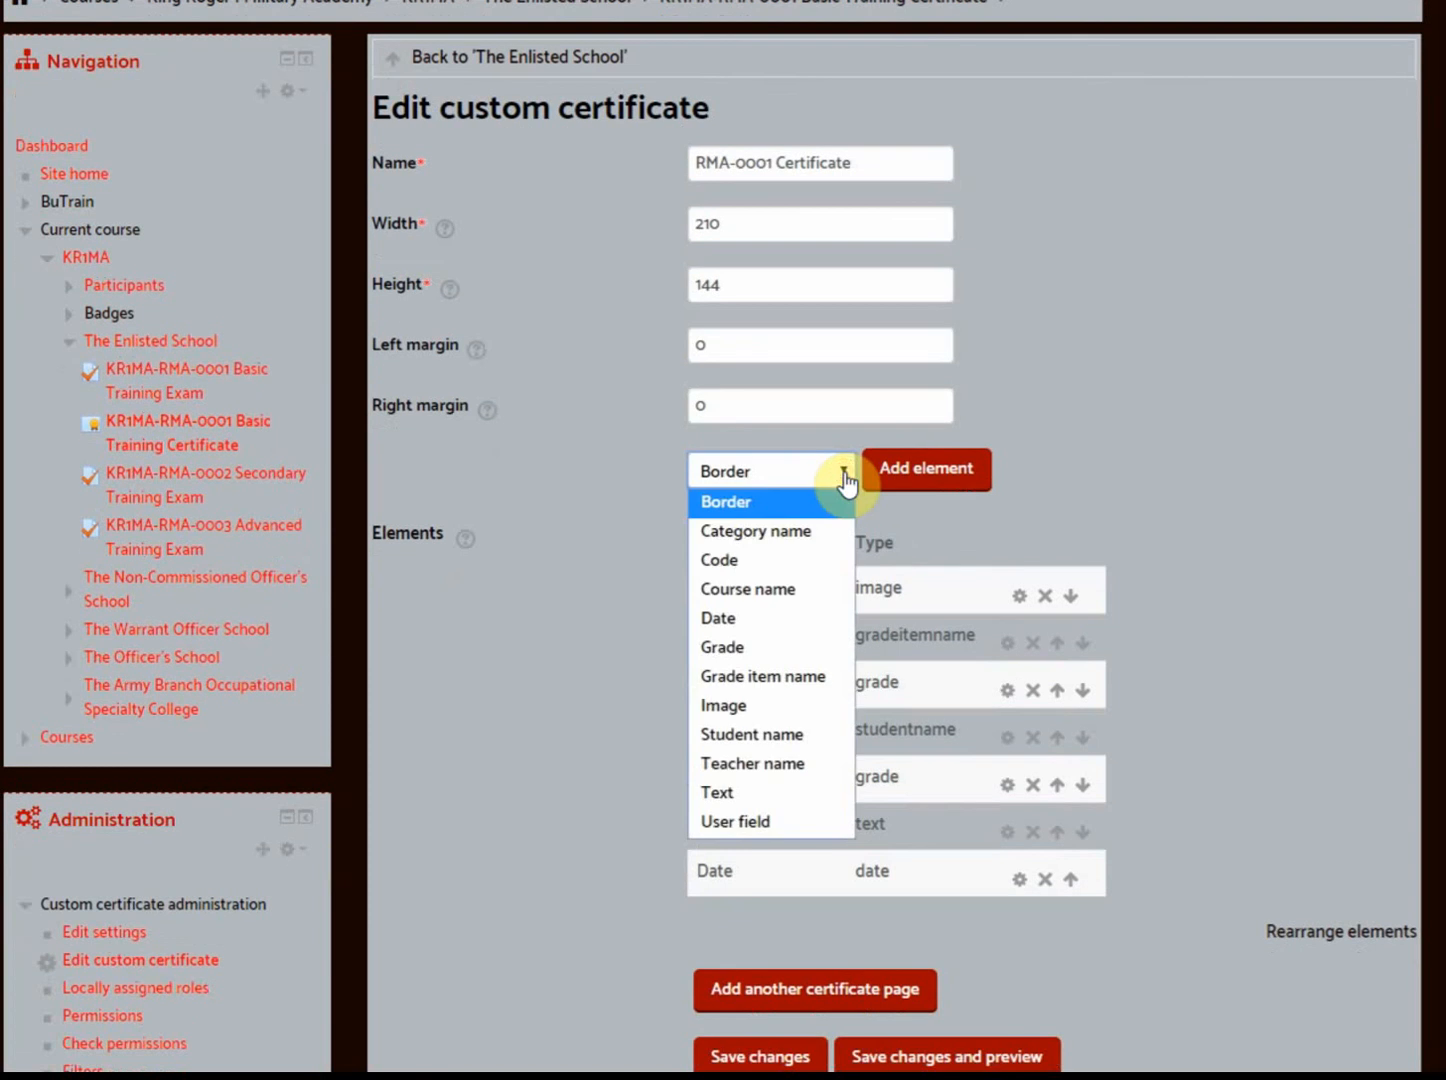
left_click(772, 793)
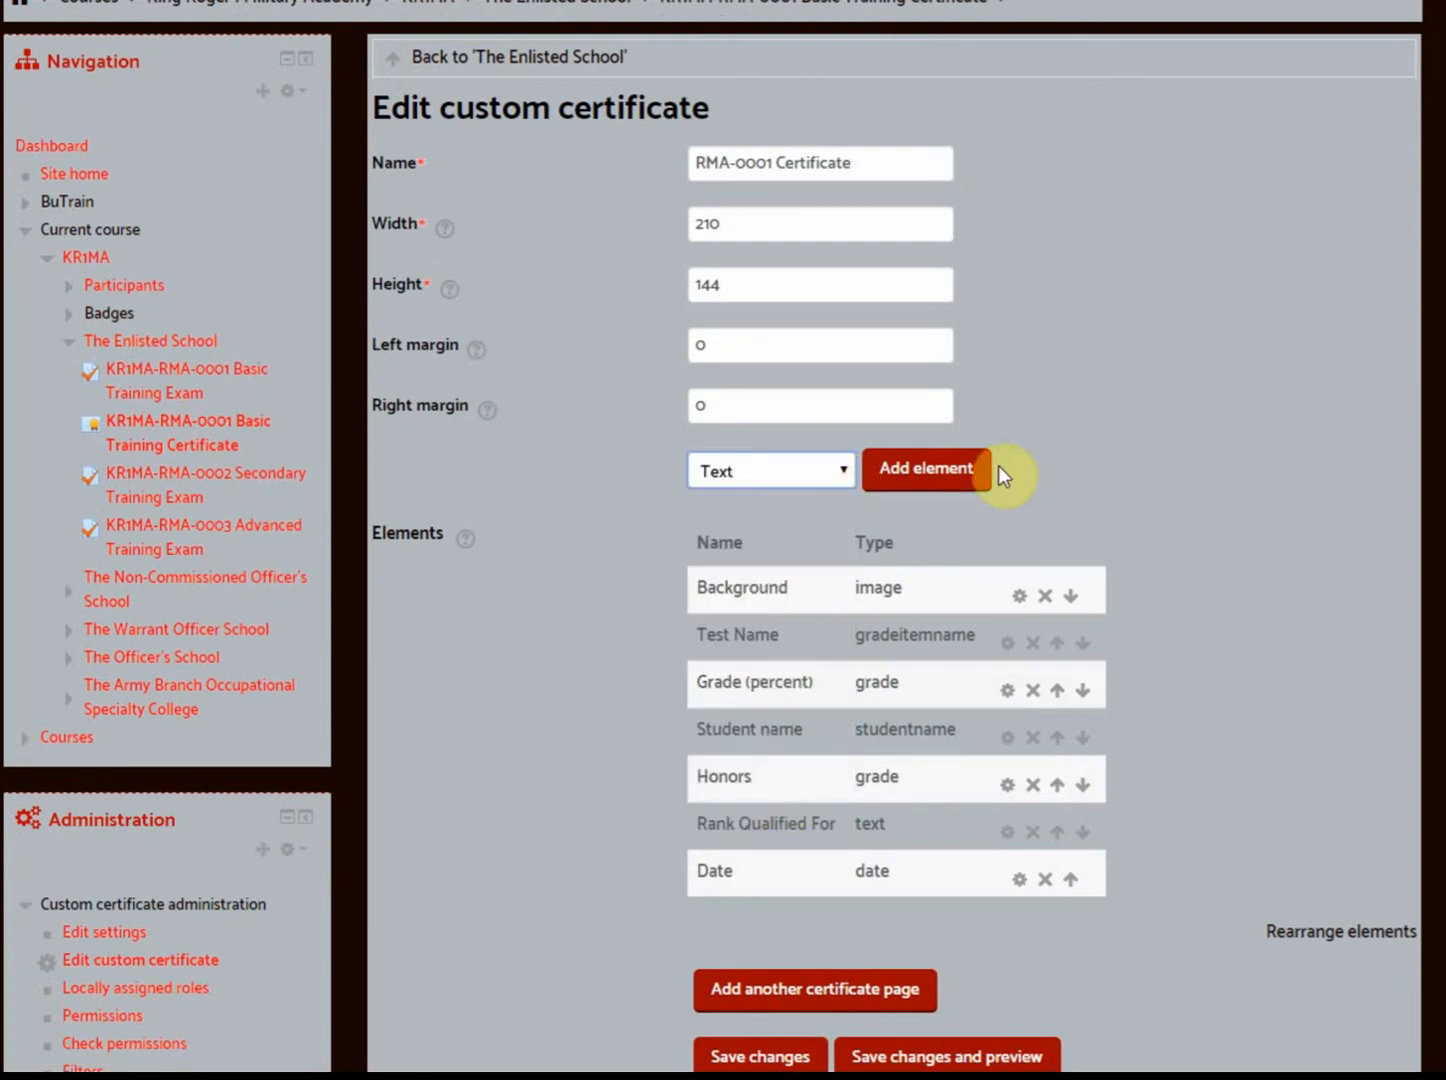
left_click(941, 476)
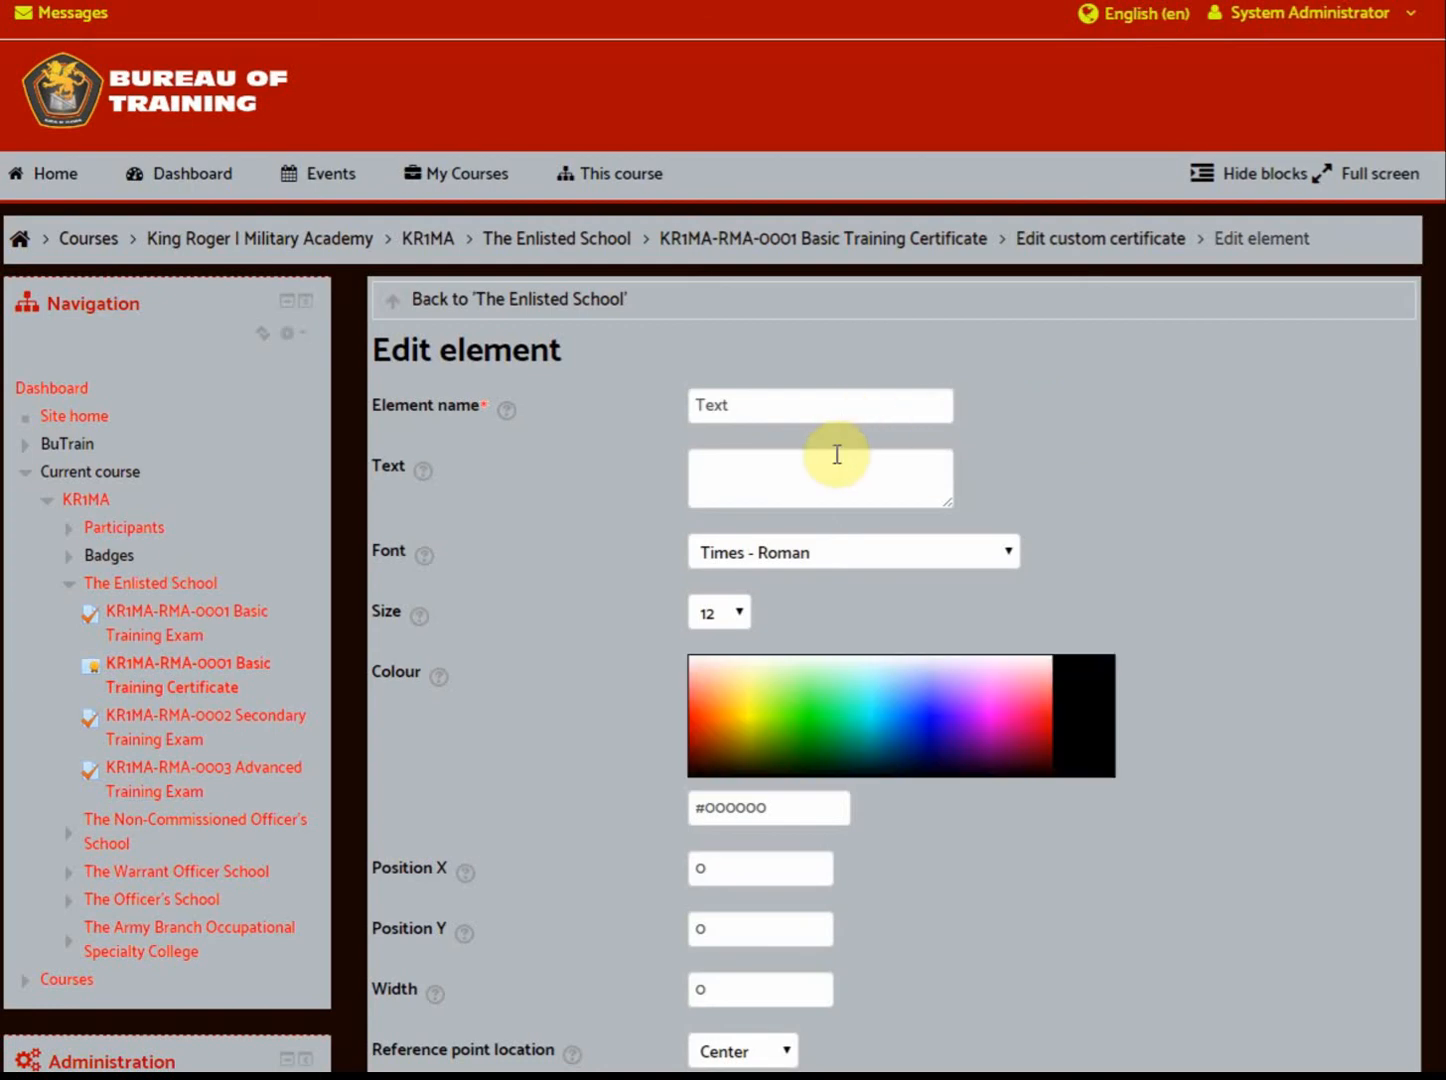
left_click(834, 465)
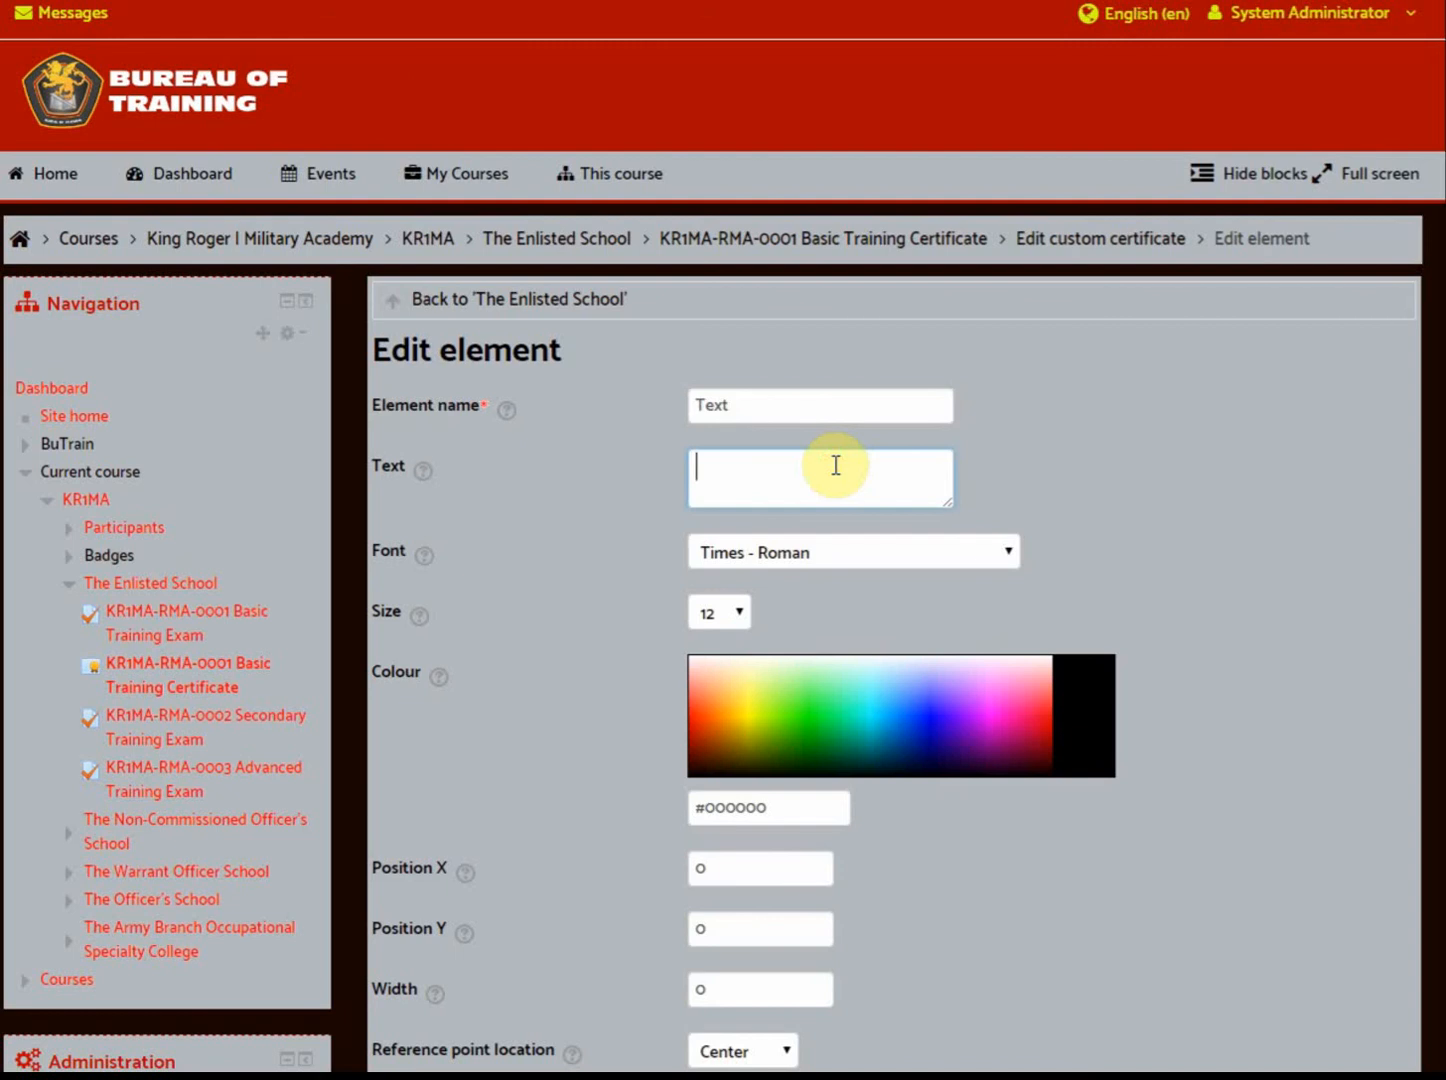
type("Edgar Rice Burrows")
Set the instructor text's font to Jayadhira LILAEE0.1 at size 13 and save the element
left_click(975, 561)
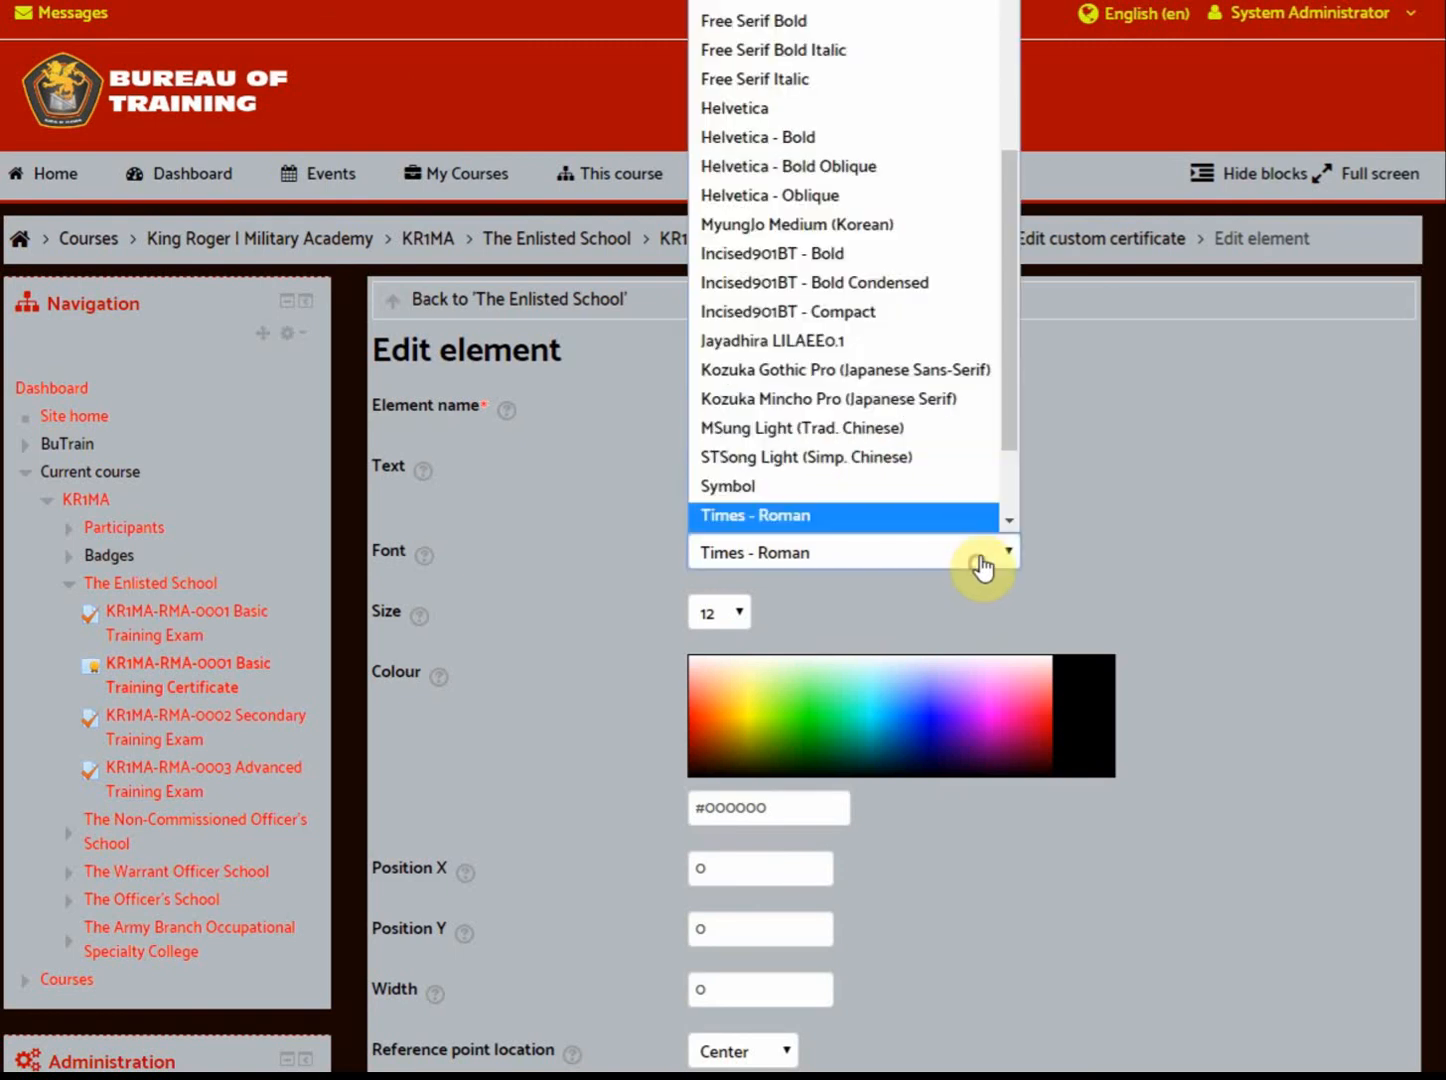
left_click(953, 340)
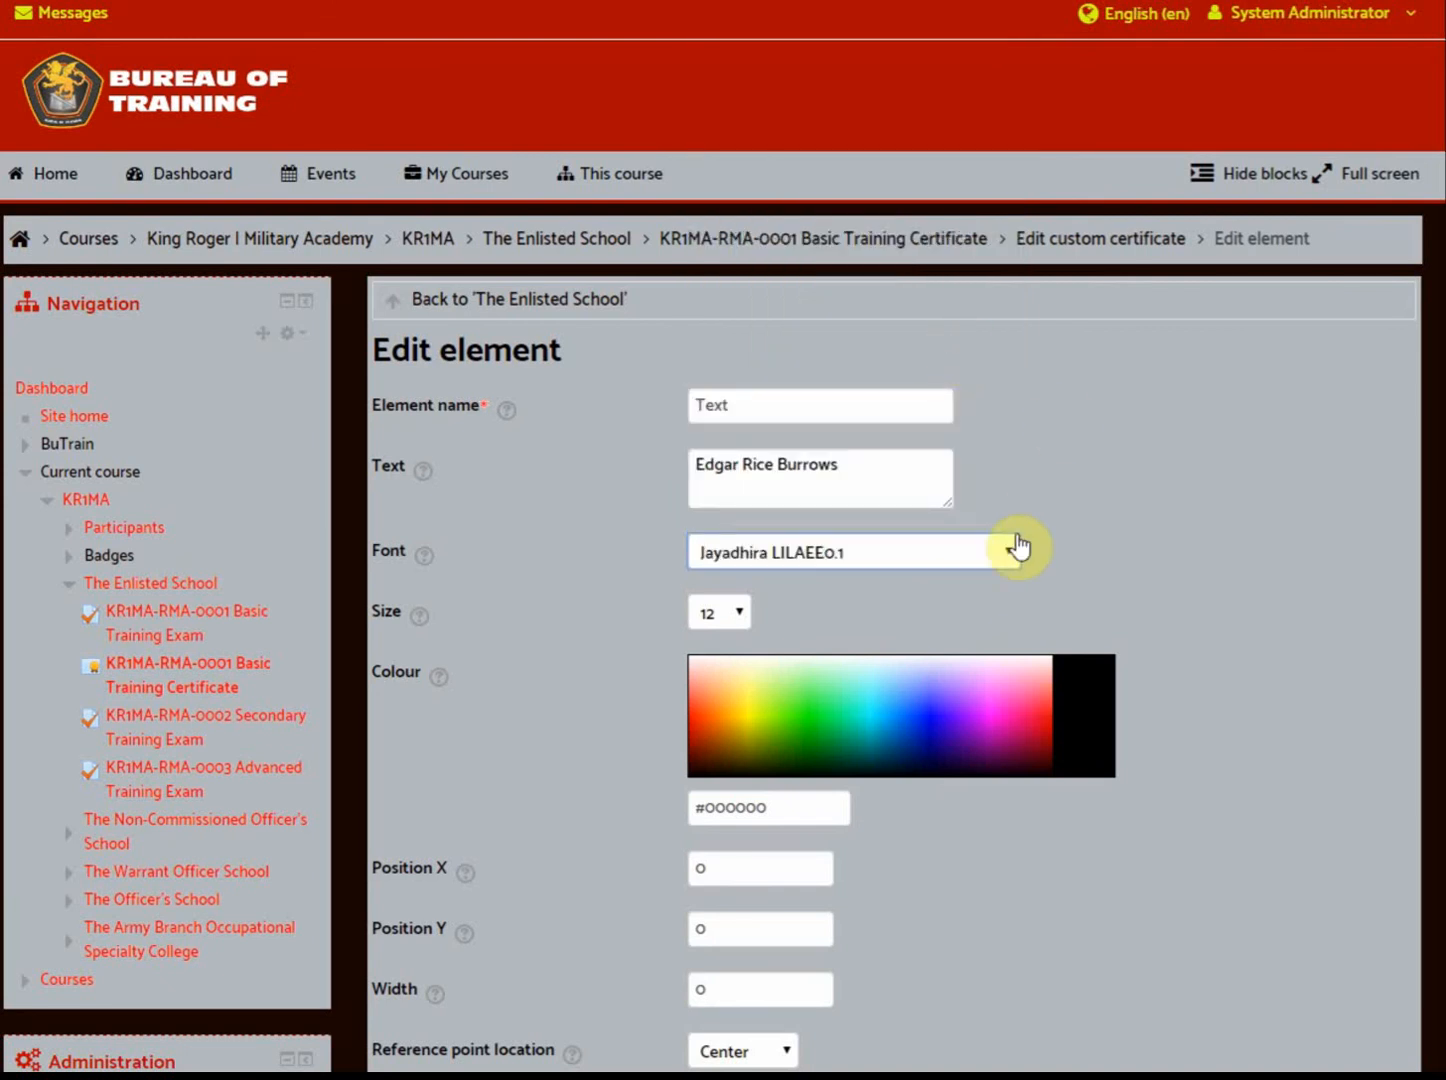
left_click(740, 618)
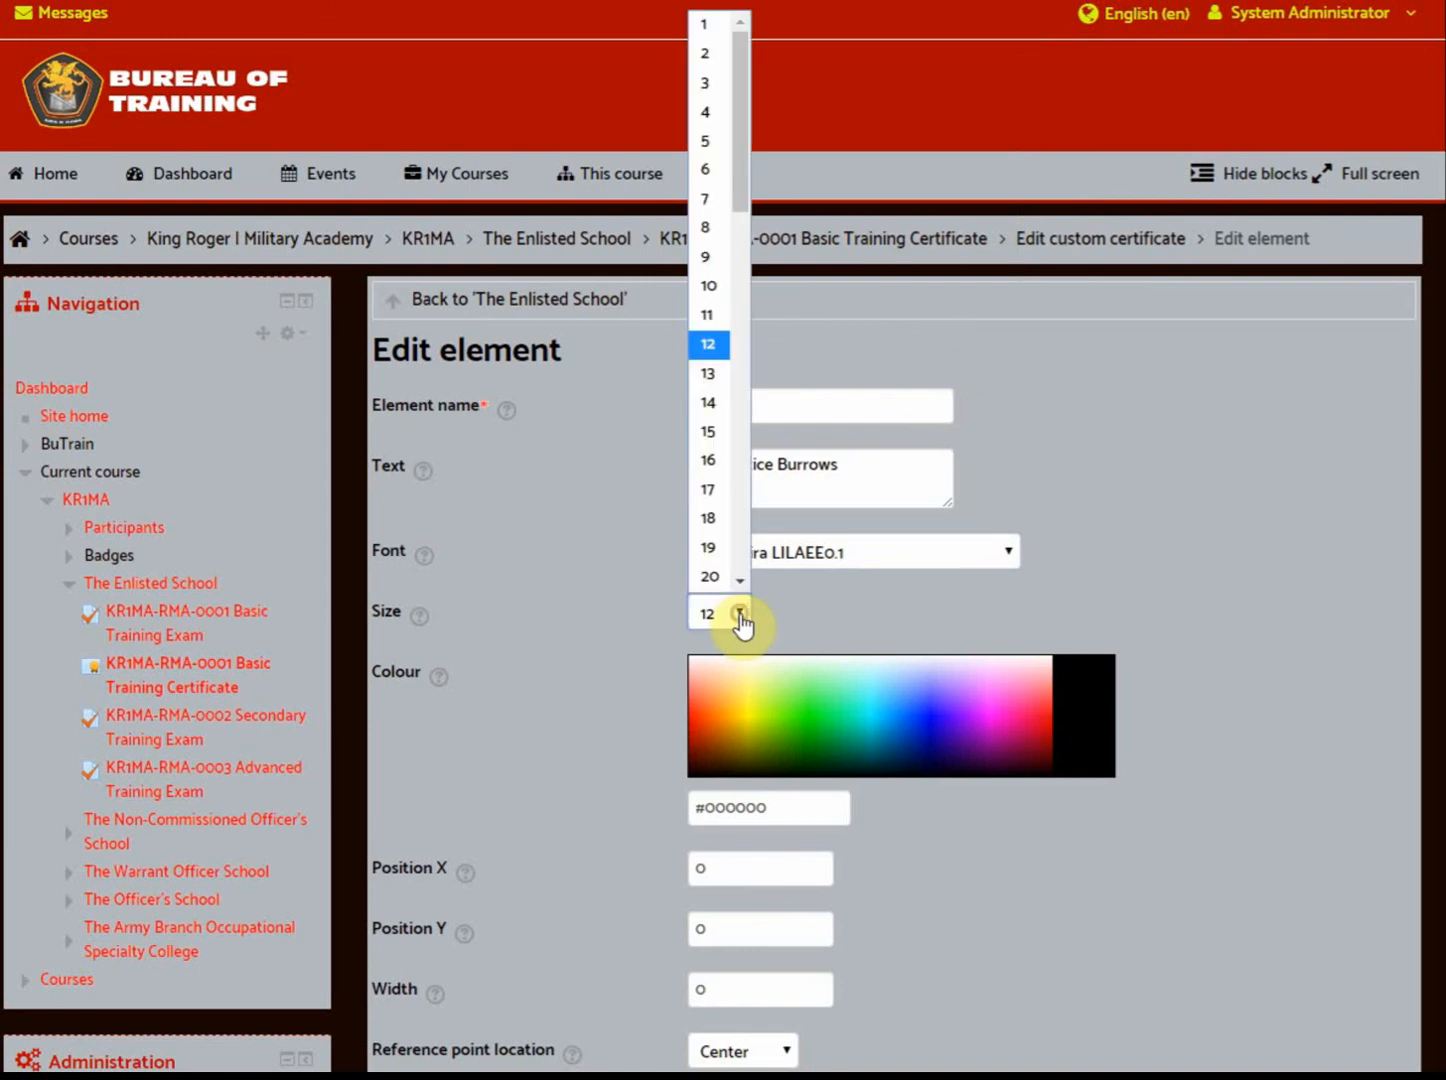
left_click(709, 374)
scroll(646, 670, "down", 2)
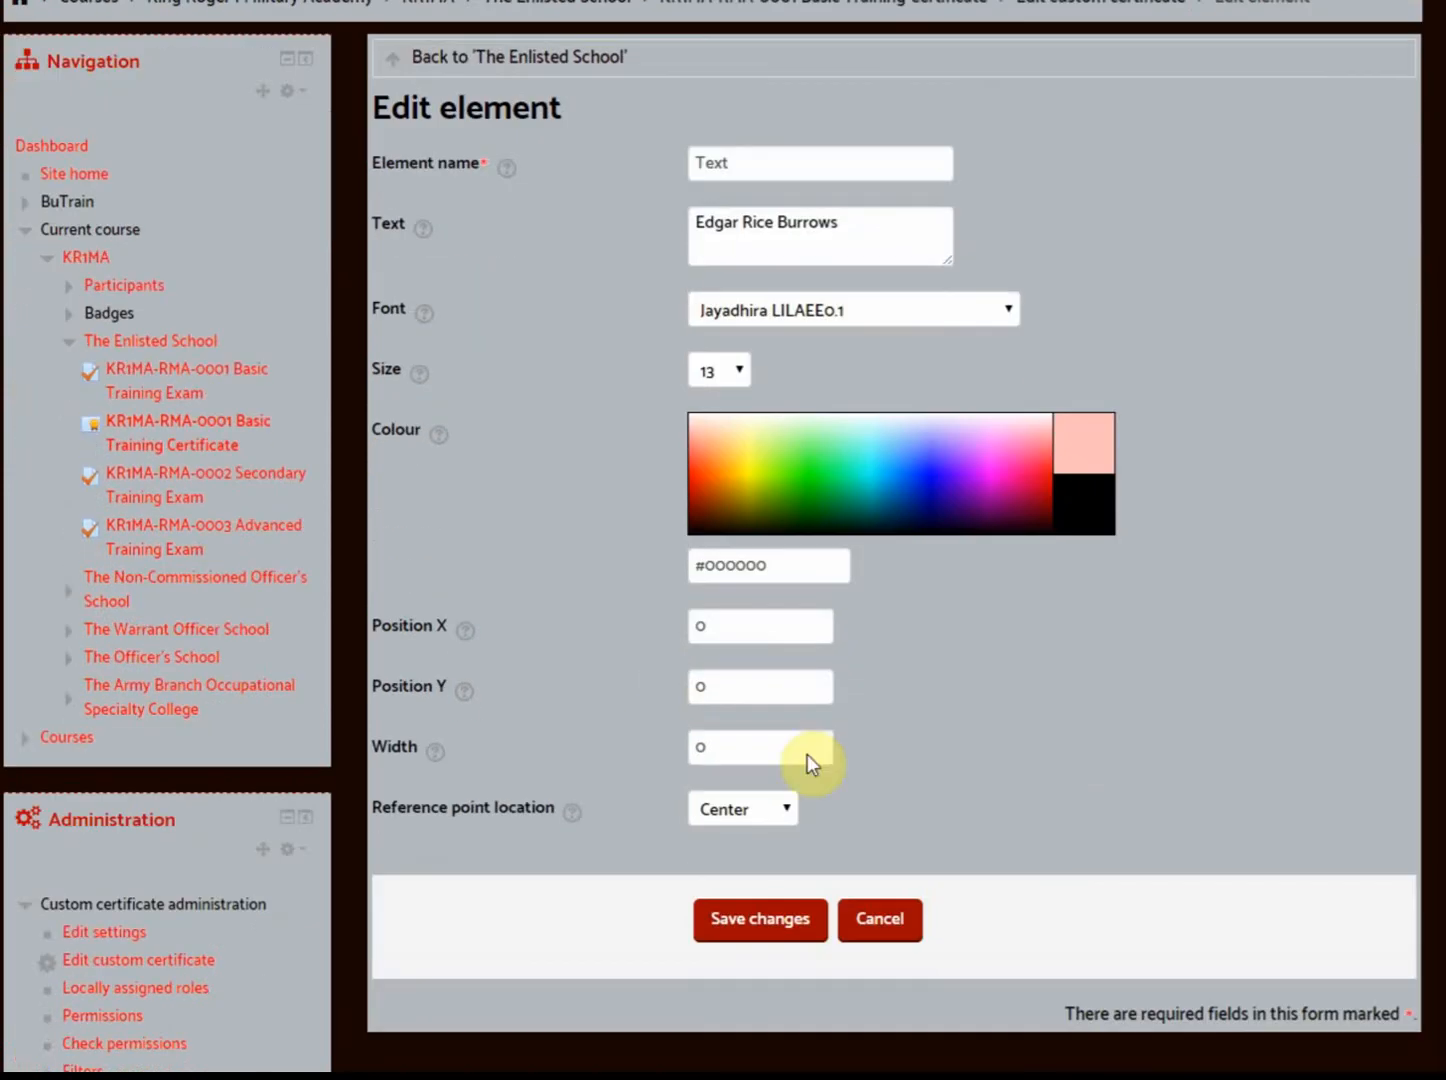
left_click(775, 928)
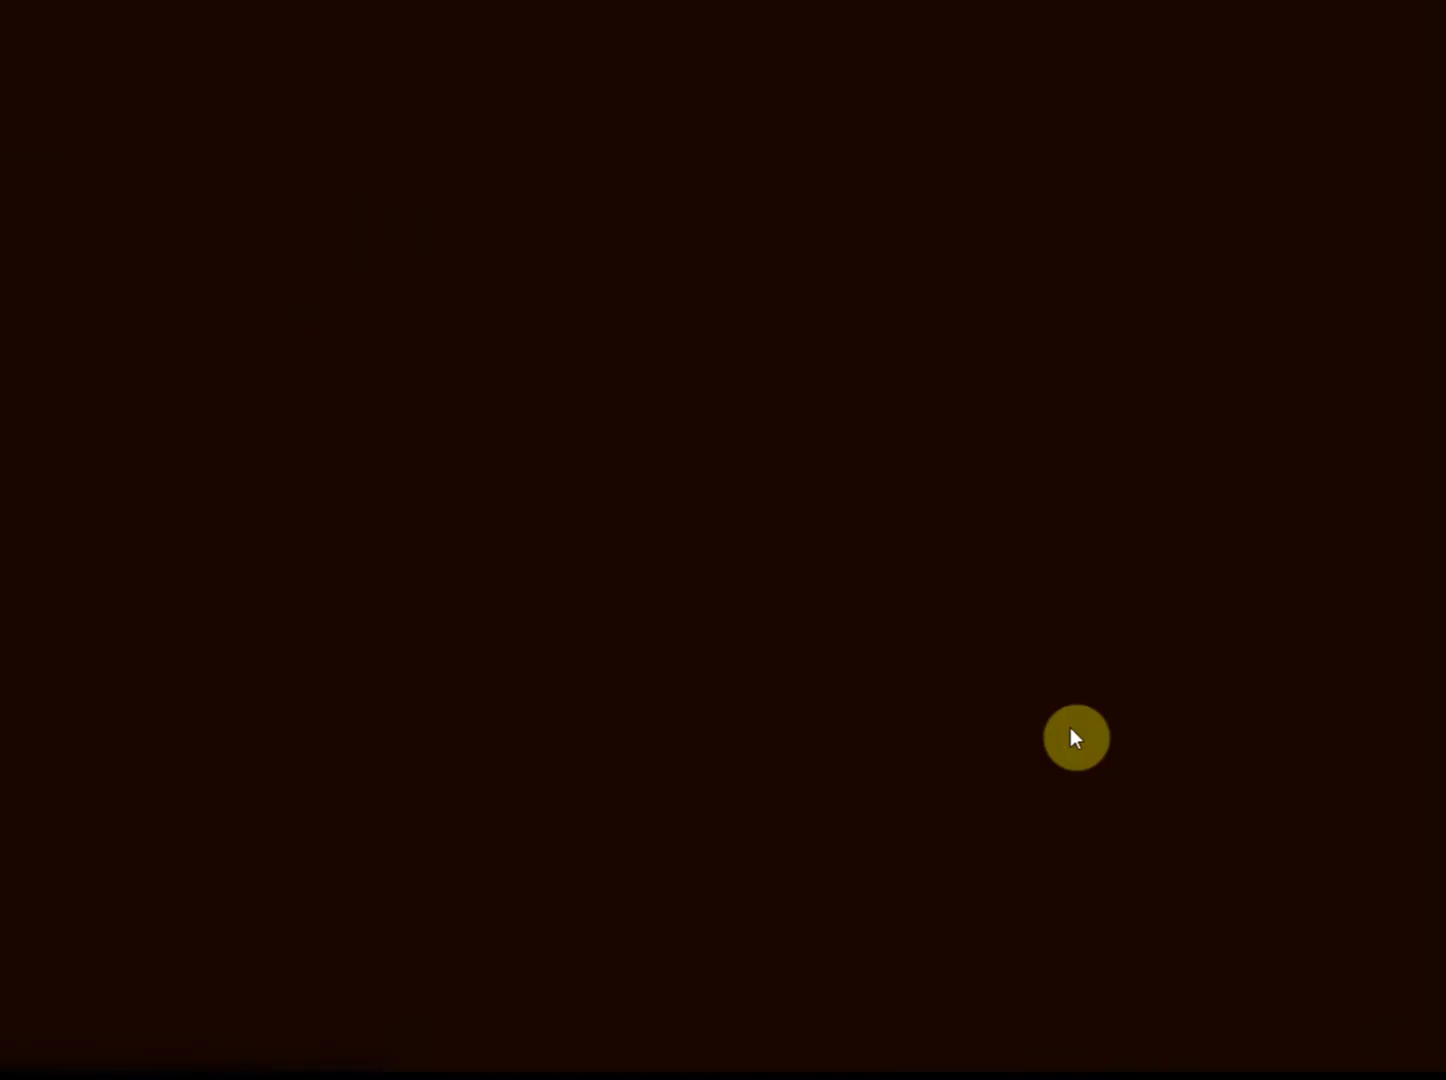
Rearrange the elements to place the instructor's name directly above the Issuing Instructor line, and save and close the layout
scroll(1157, 745, "down", 3)
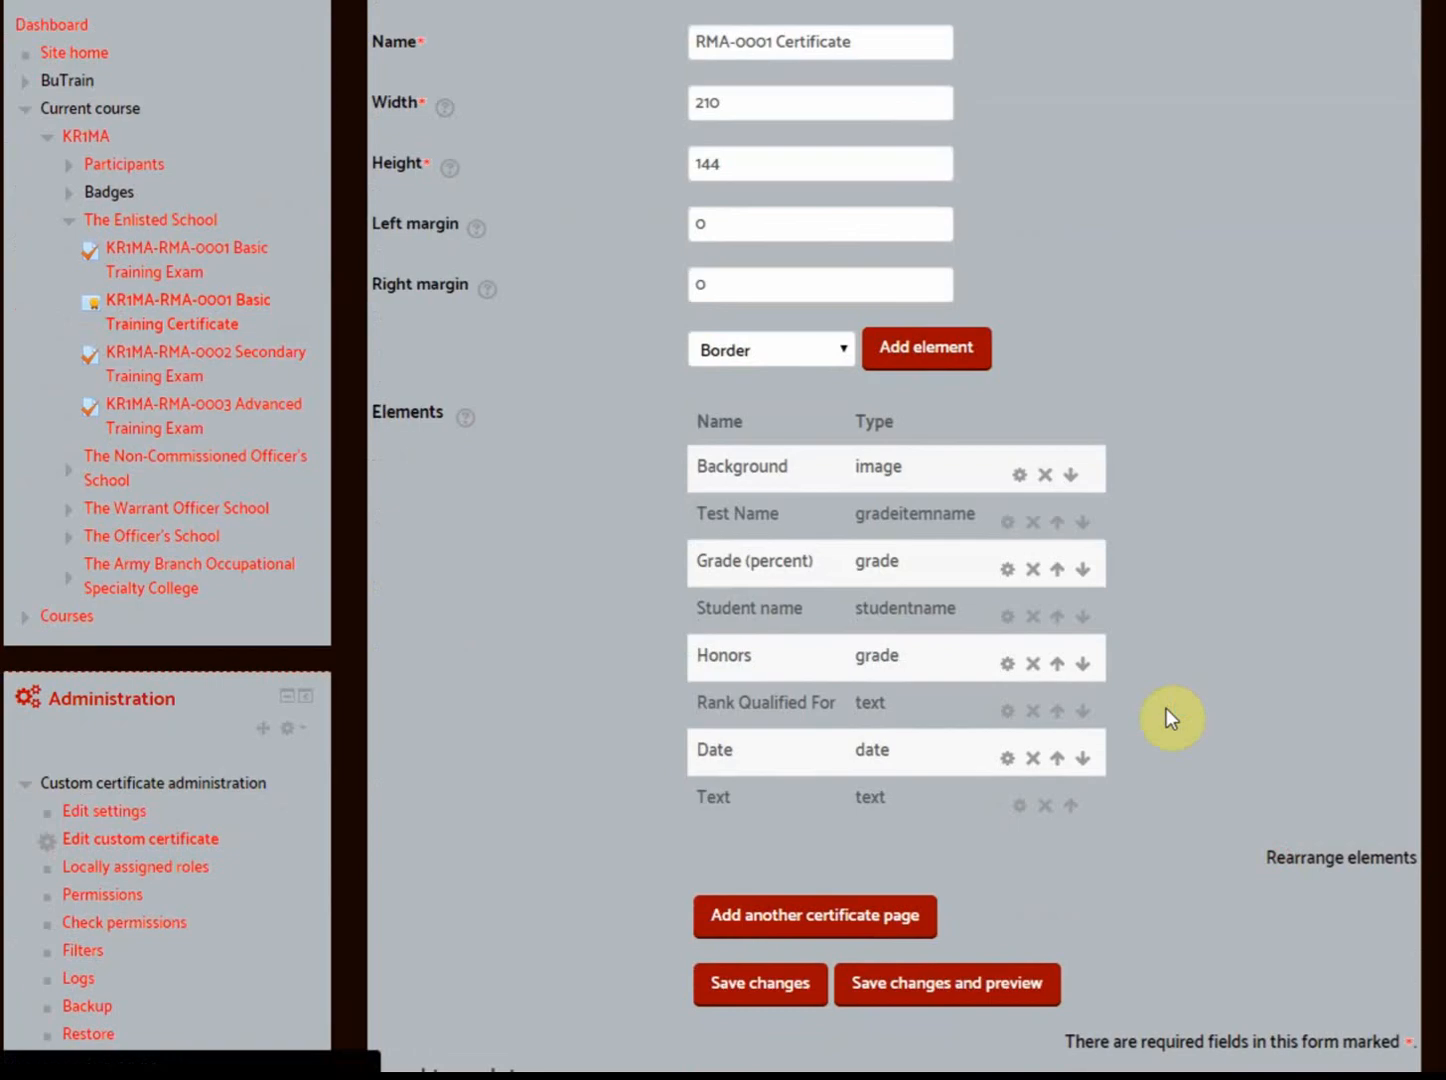
scroll(780, 729, "down", 2)
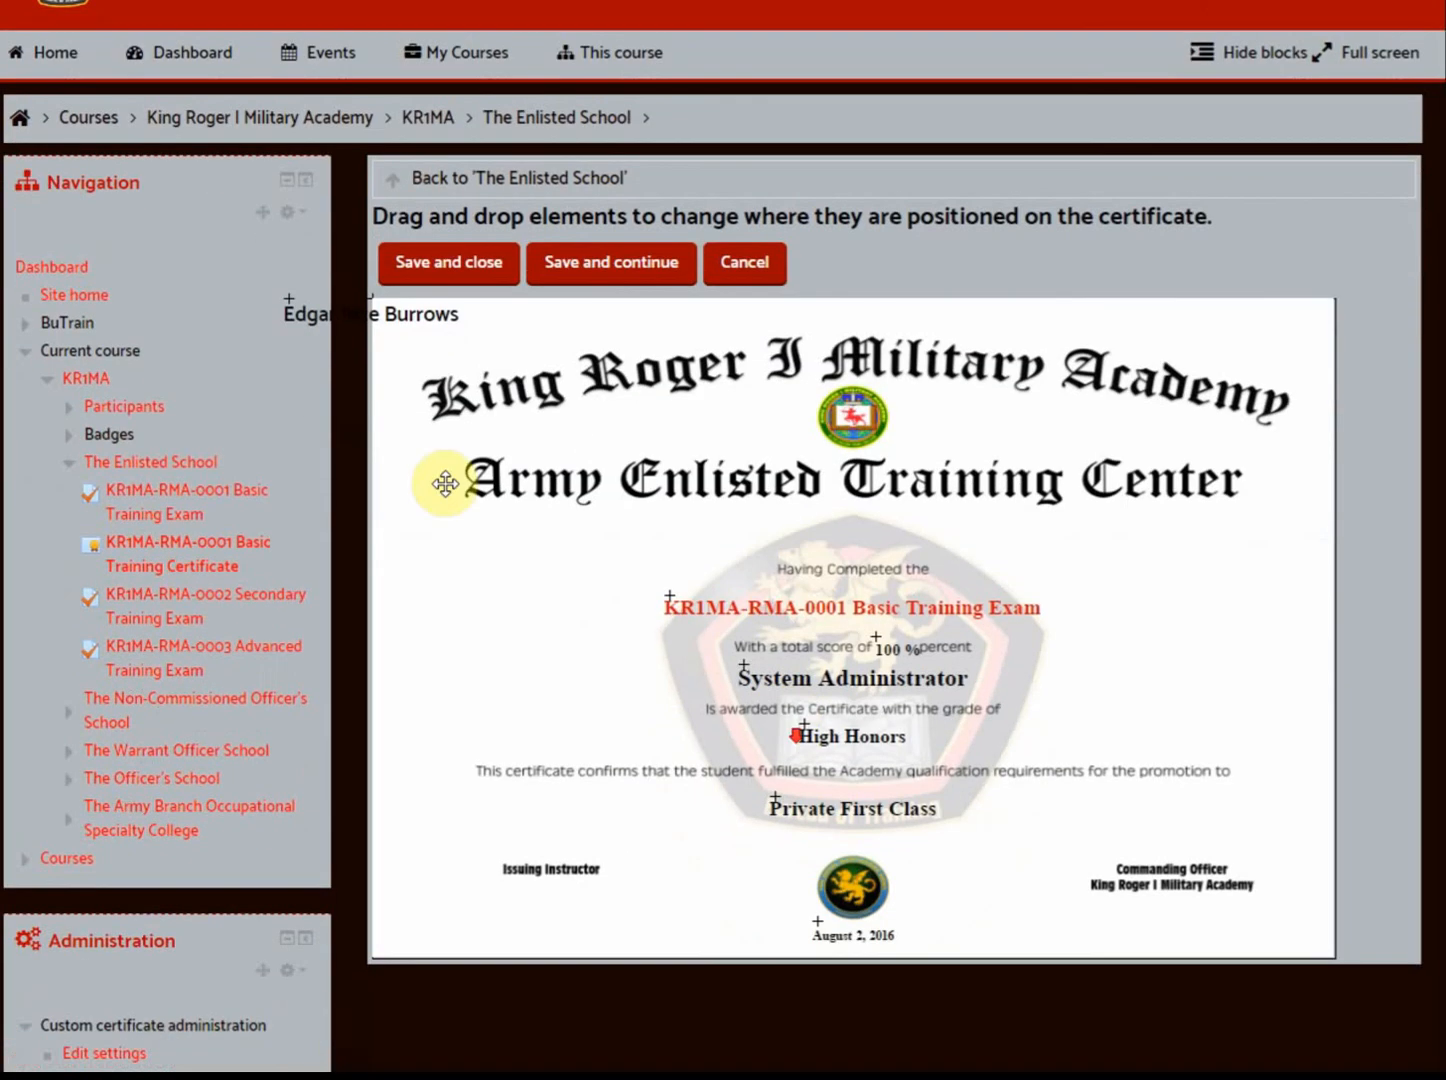
left_click_drag(410, 307, 588, 853)
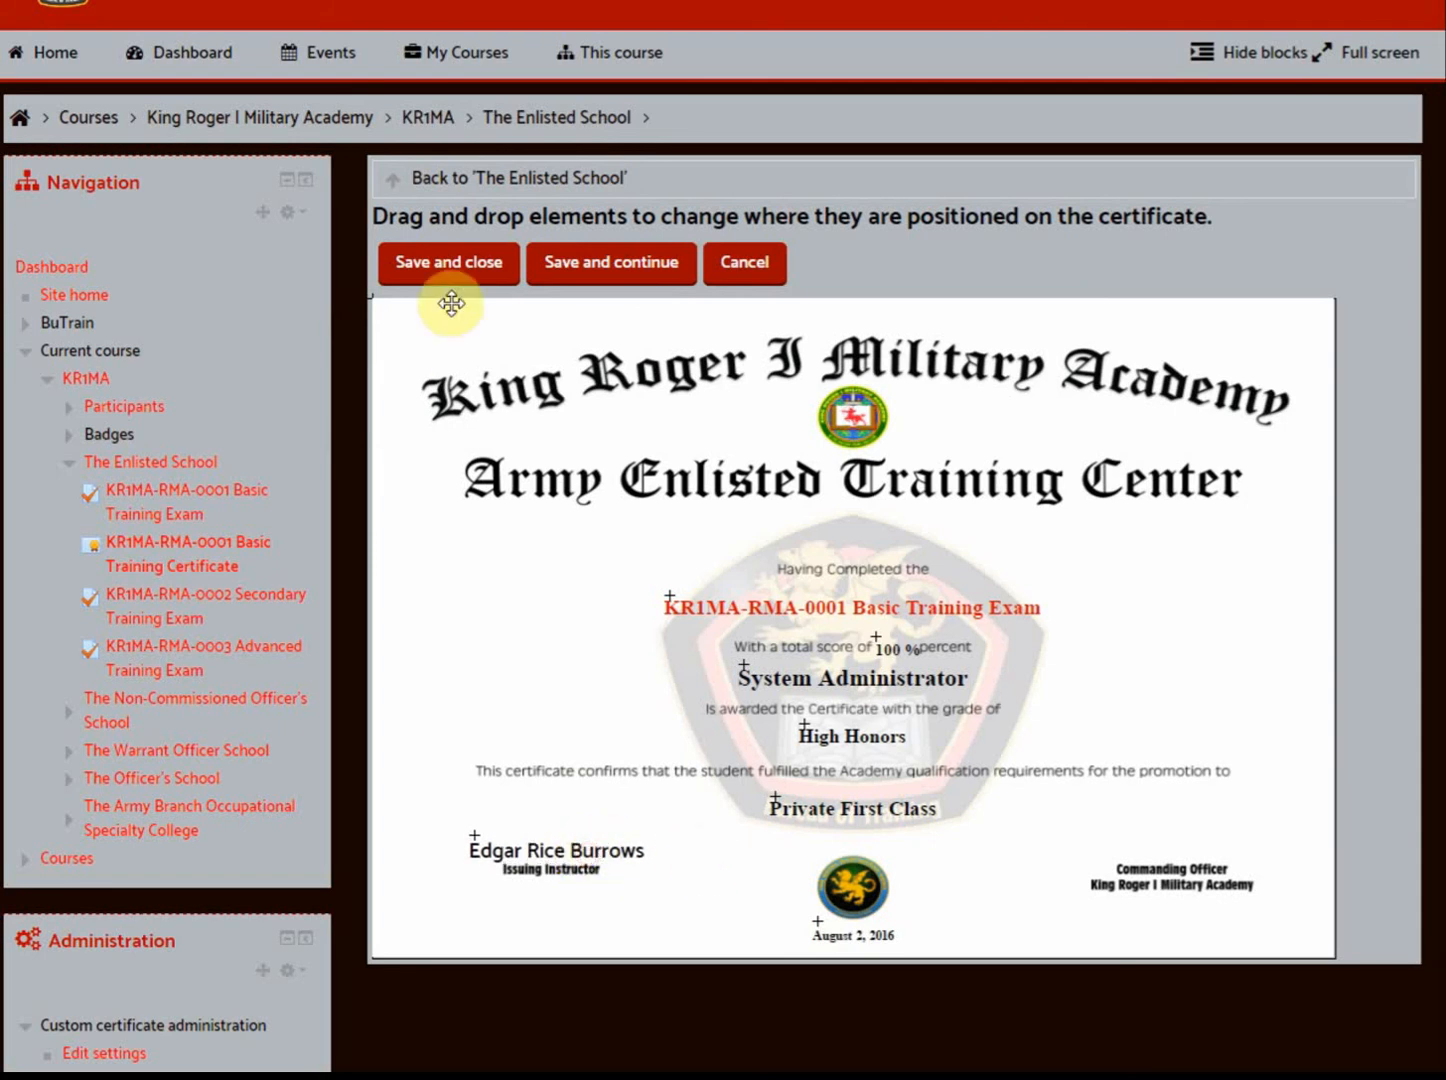
left_click(456, 268)
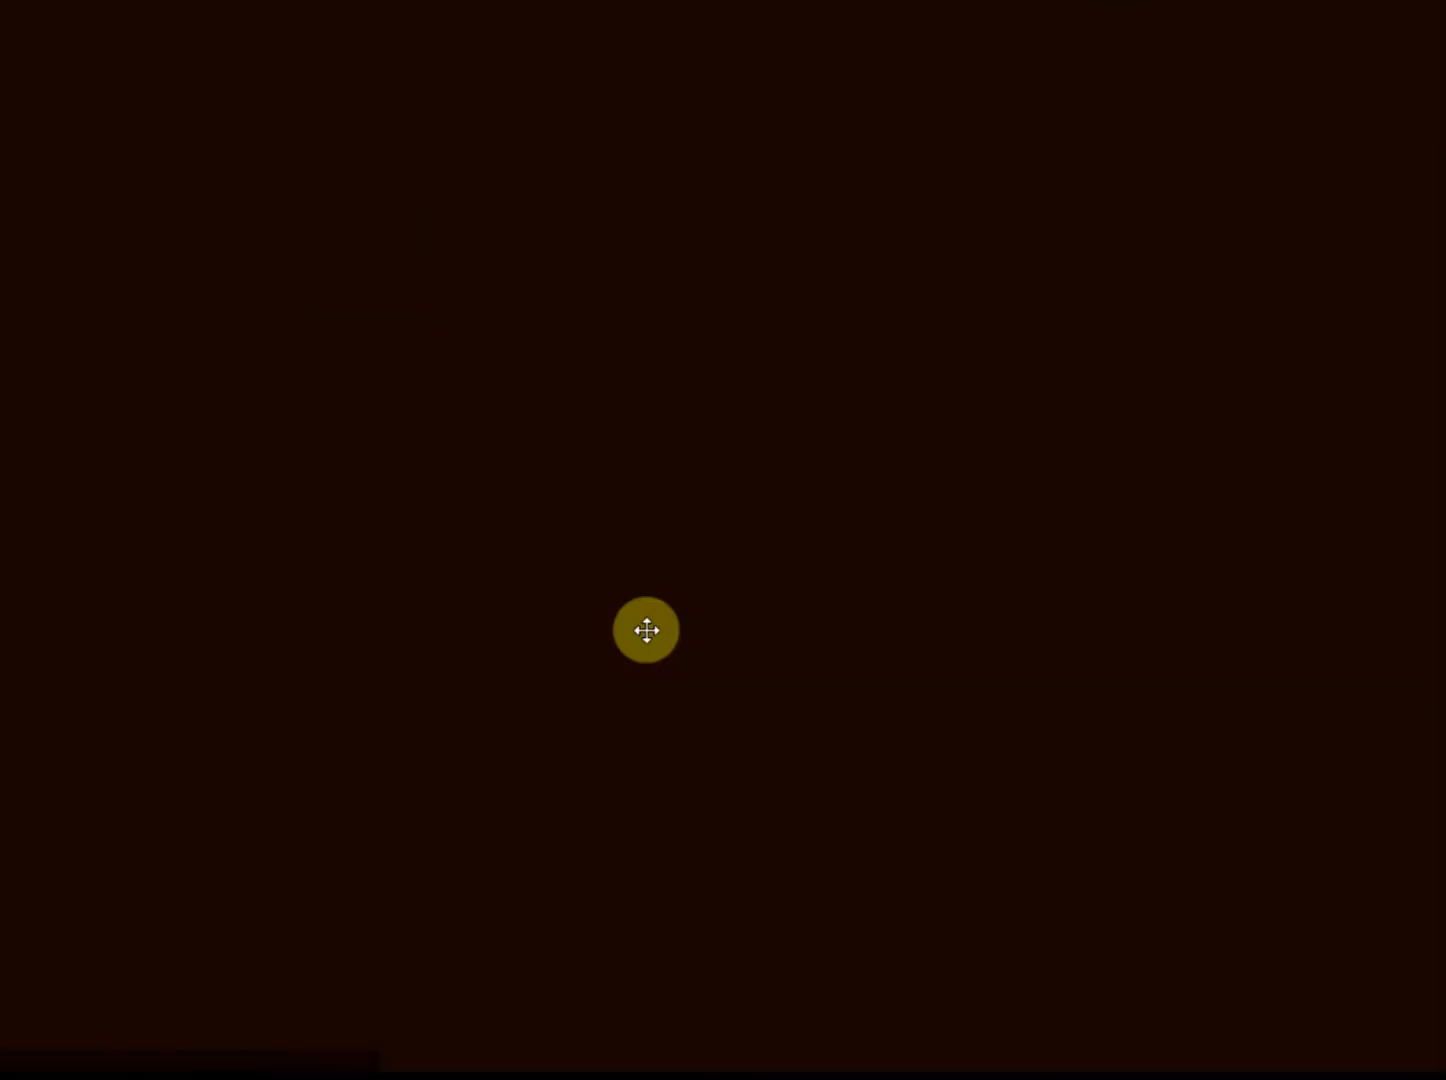
Save and preview the certificate as a PDF, examine the instructor's signature, and close the preview
scroll(1233, 763, "down", 3)
scroll(1230, 751, "down", 1)
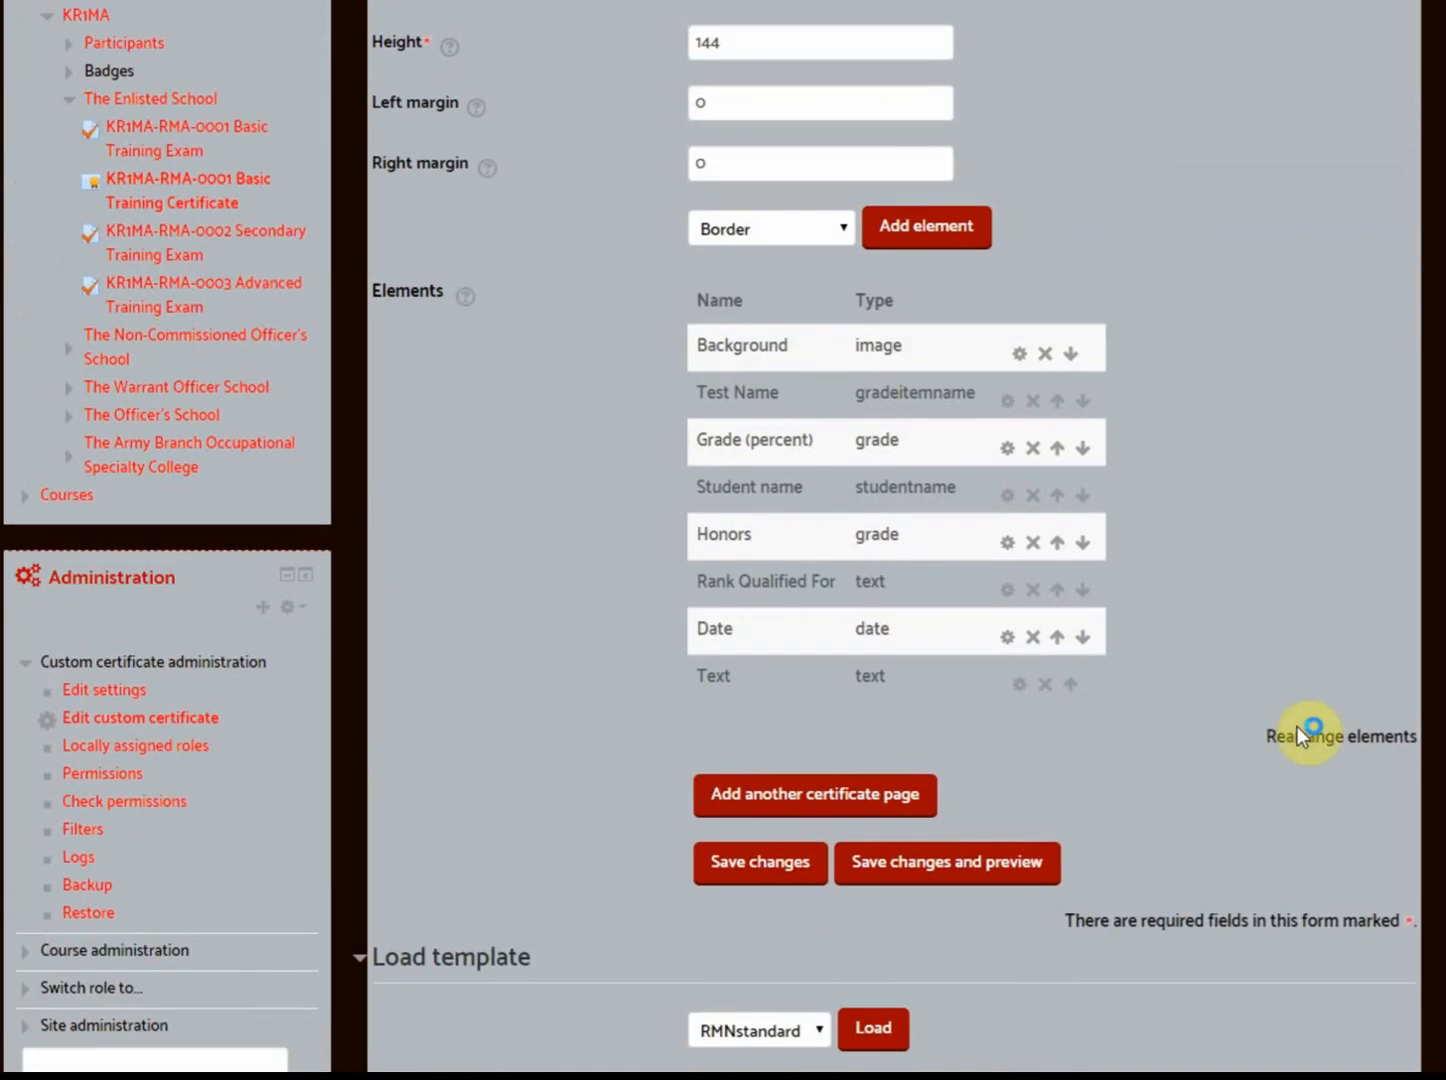
left_click(985, 867)
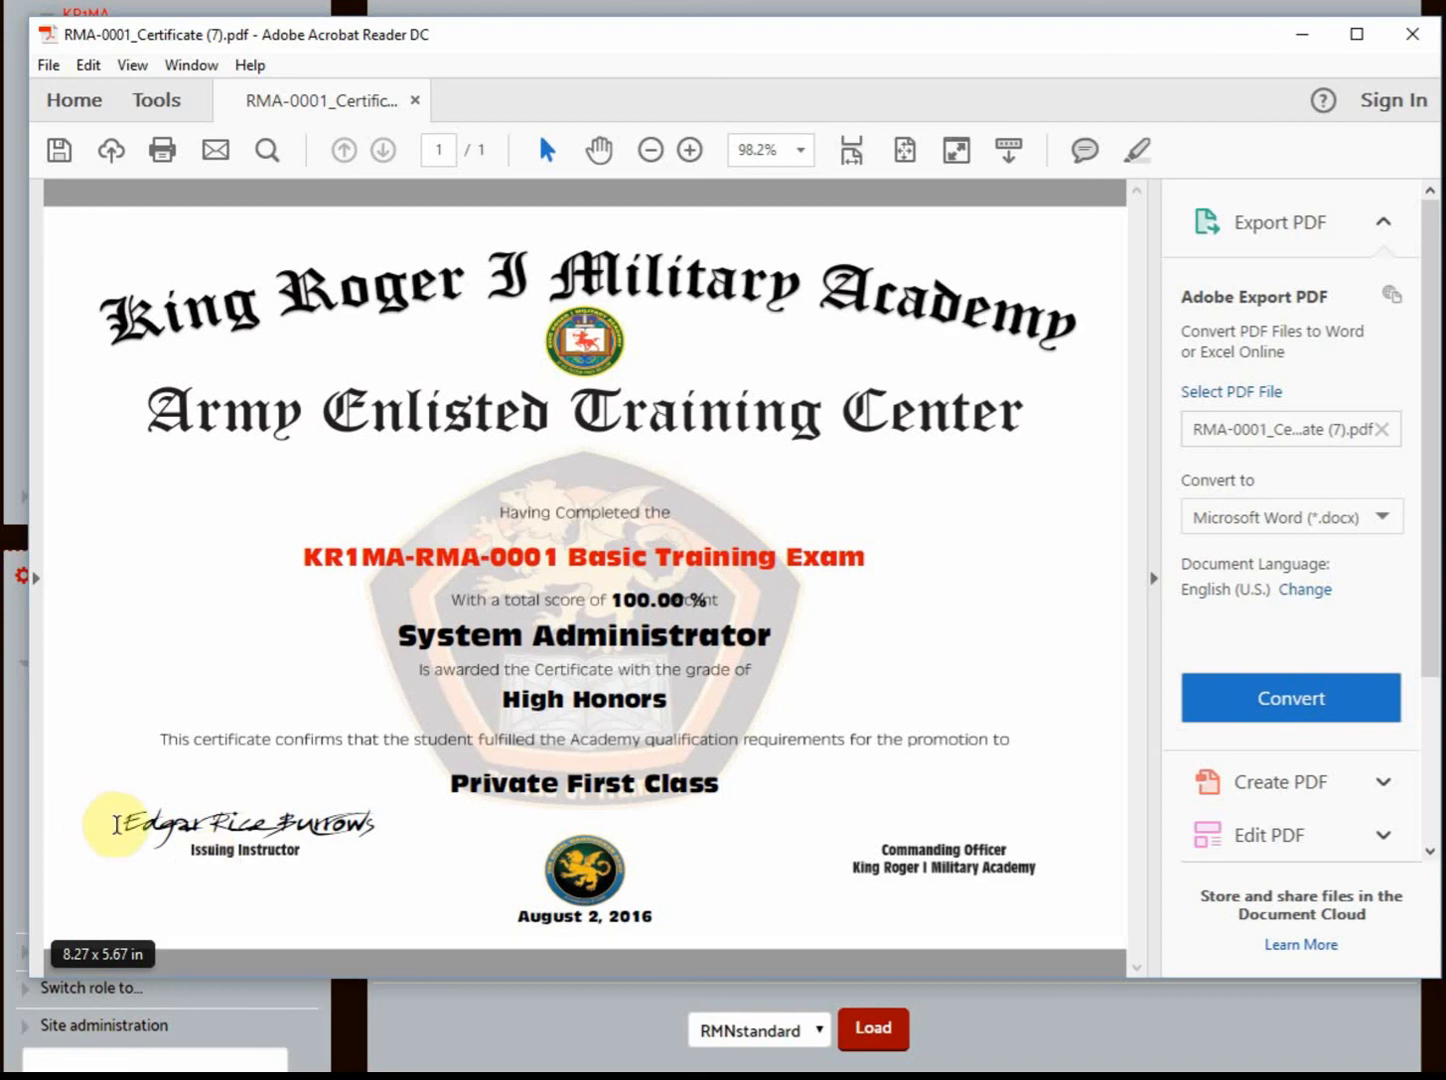
left_click_drag(113, 824, 336, 825)
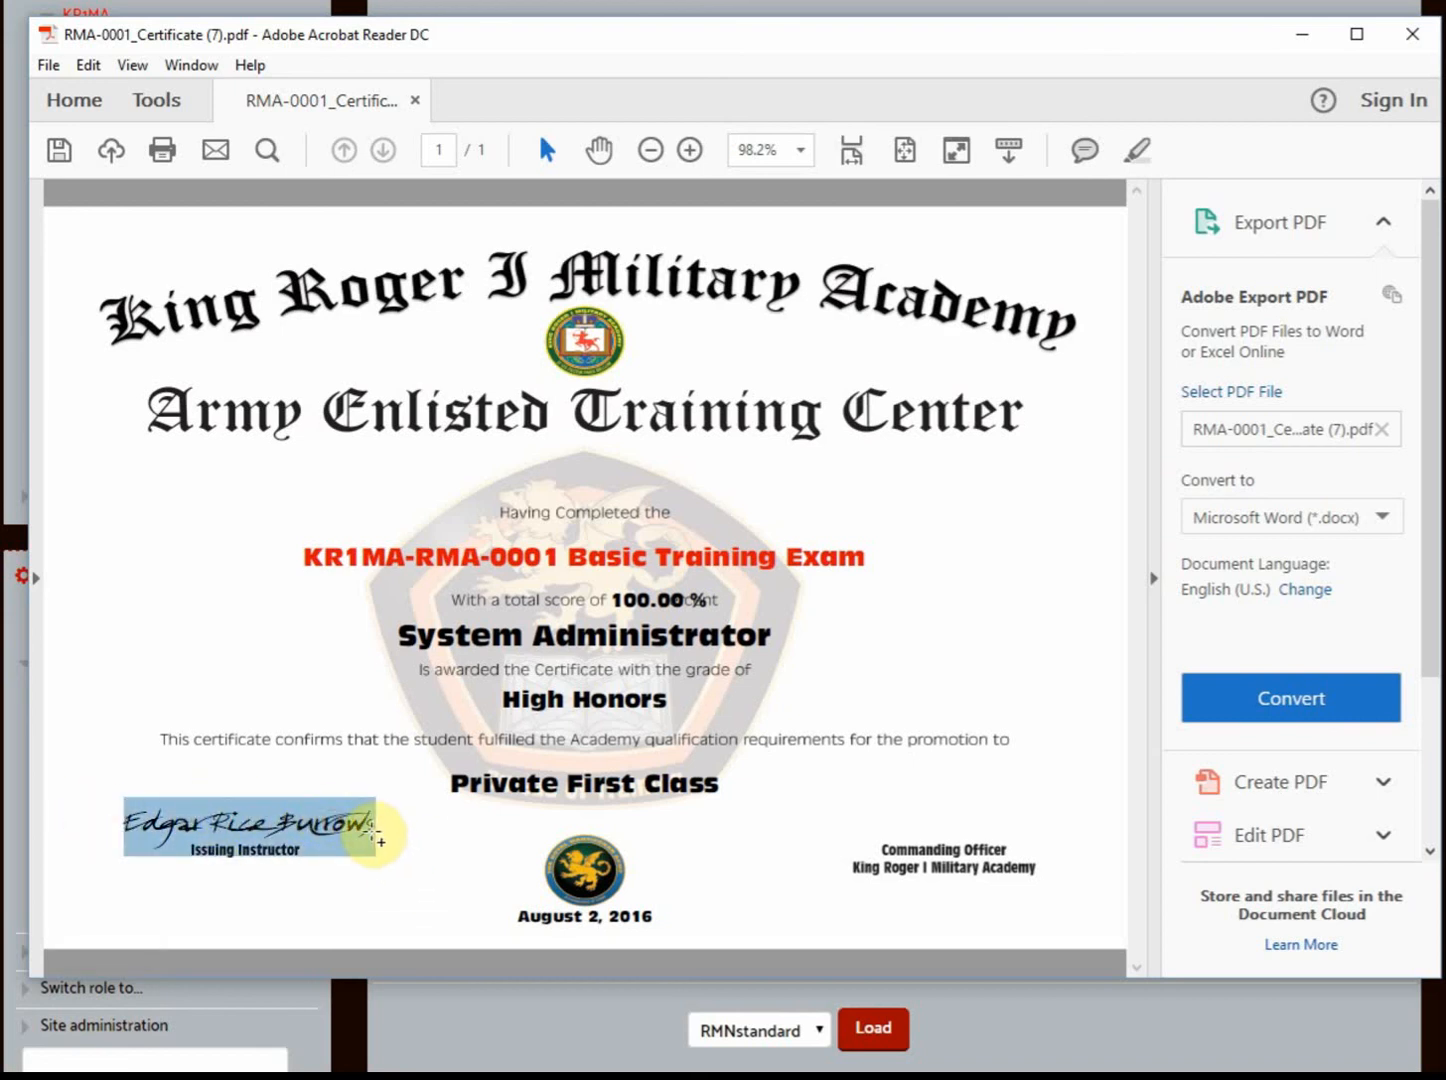
left_click(428, 952)
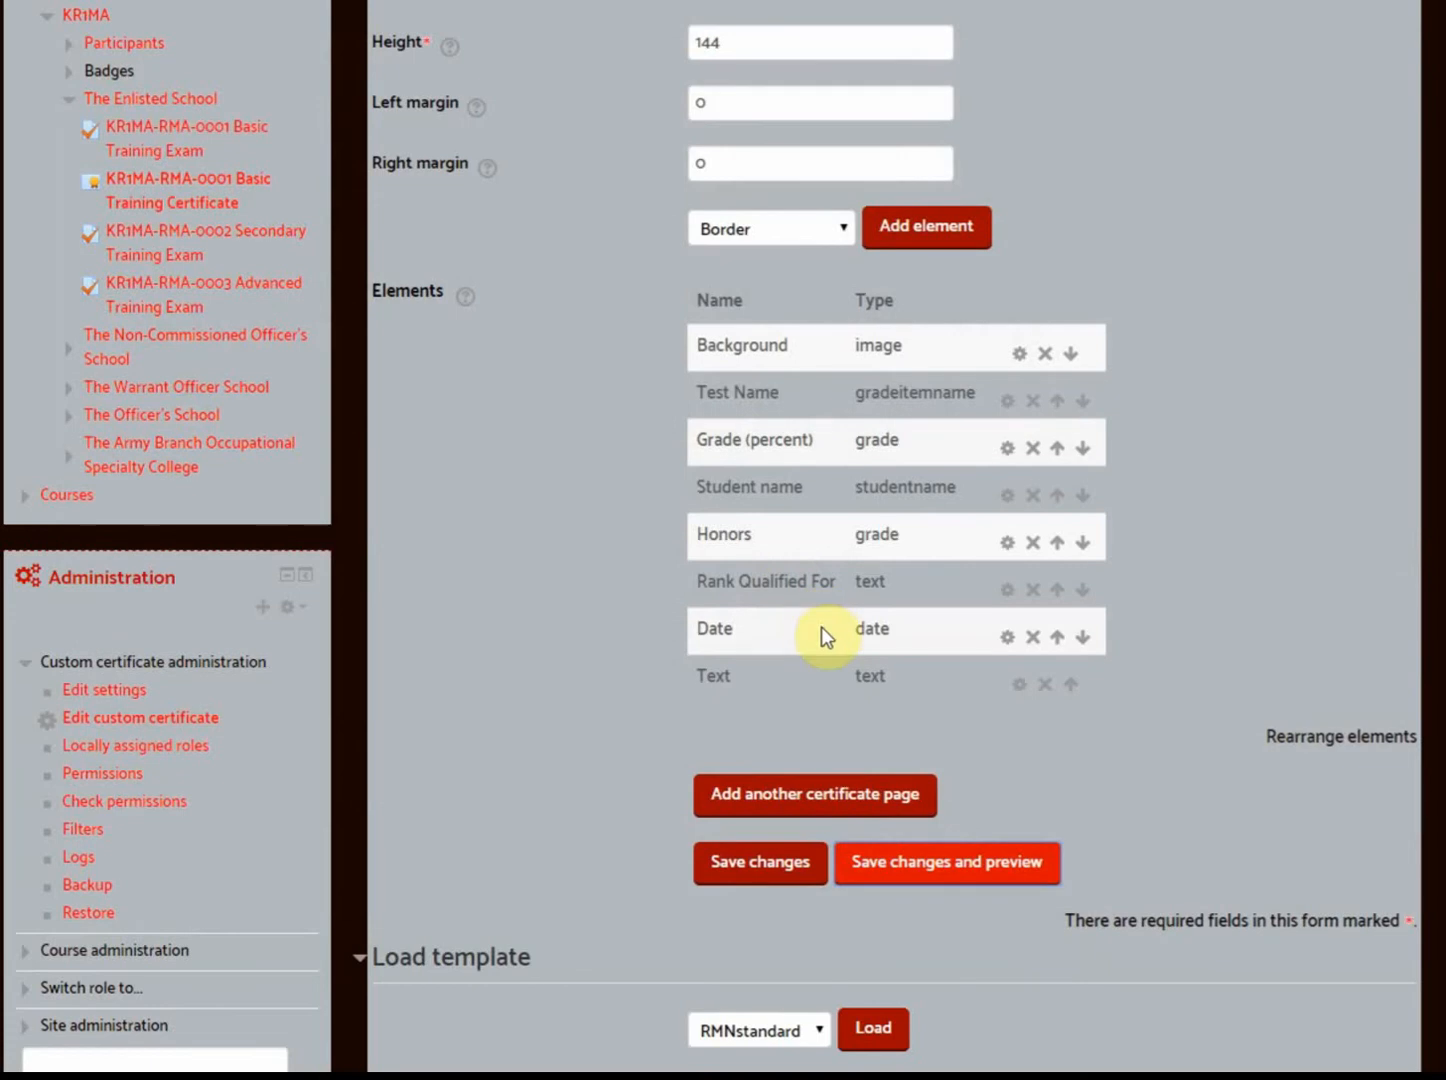
Add an Image element, review the images already available for it, and name the element Rank Image
left_click(840, 230)
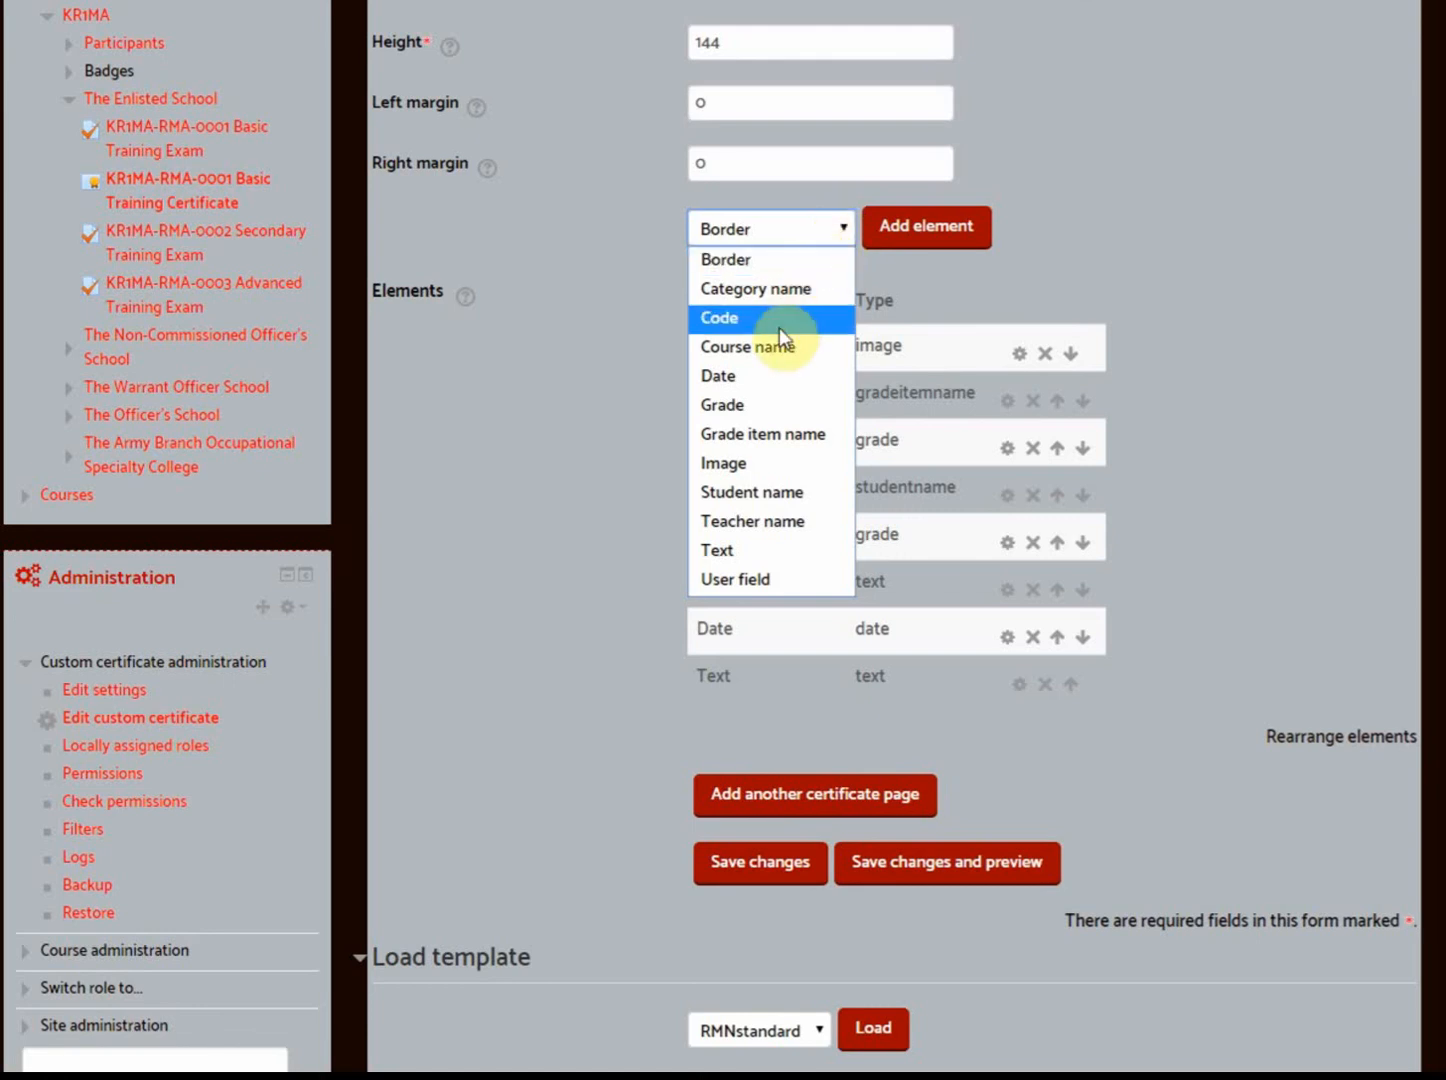
left_click(740, 464)
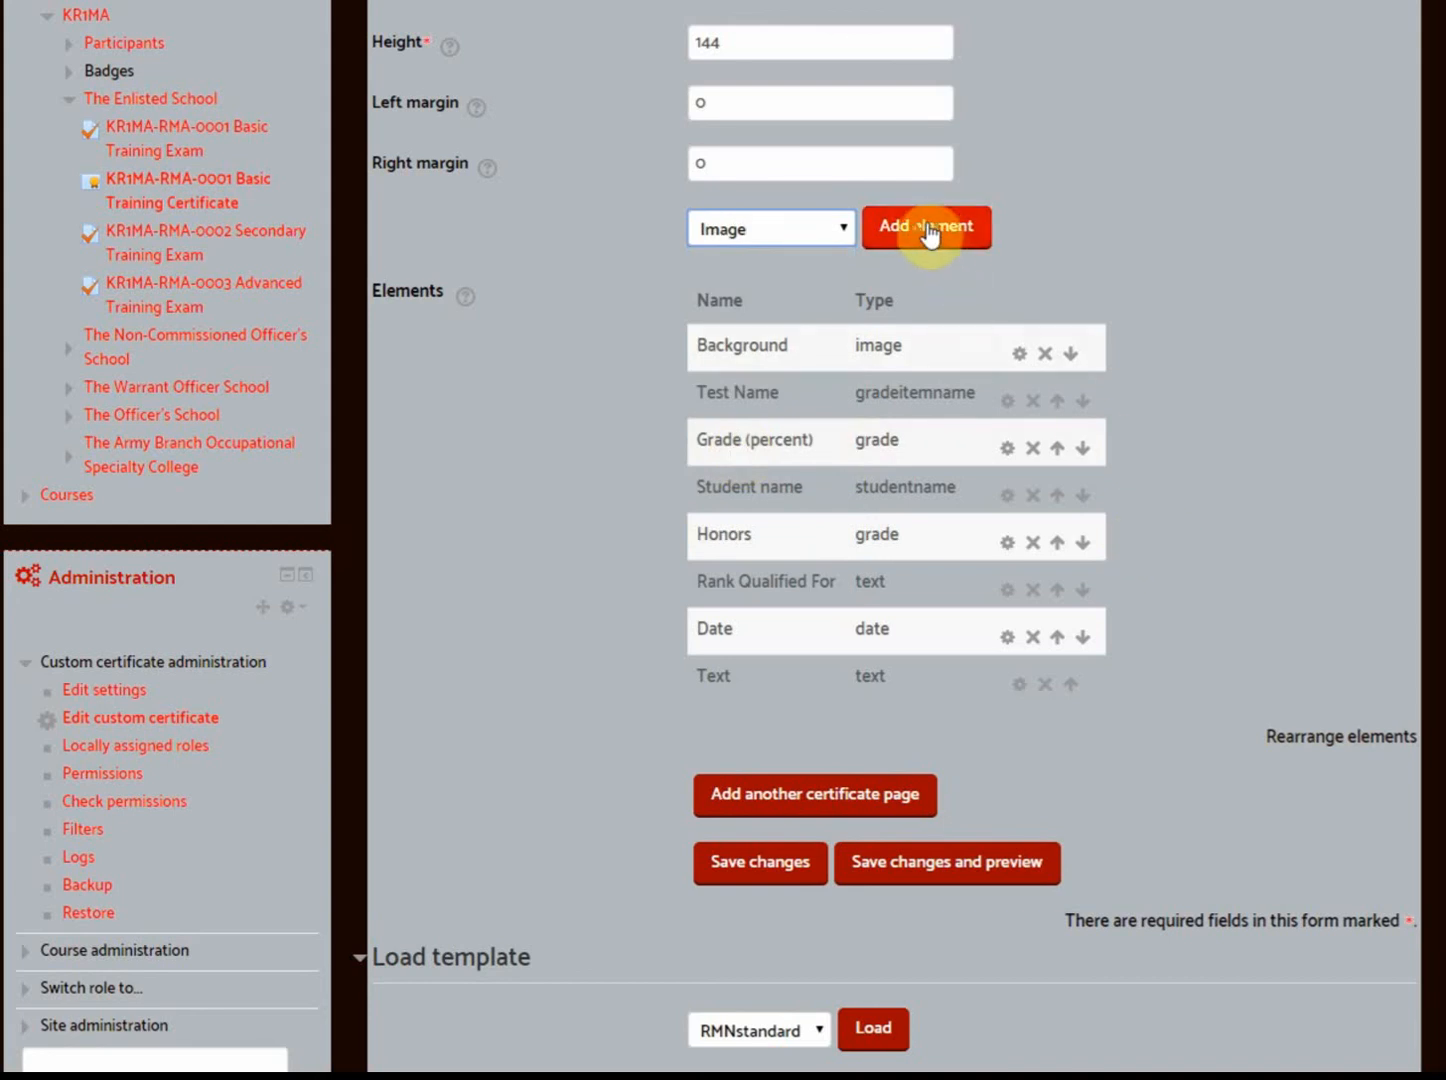
left_click(928, 233)
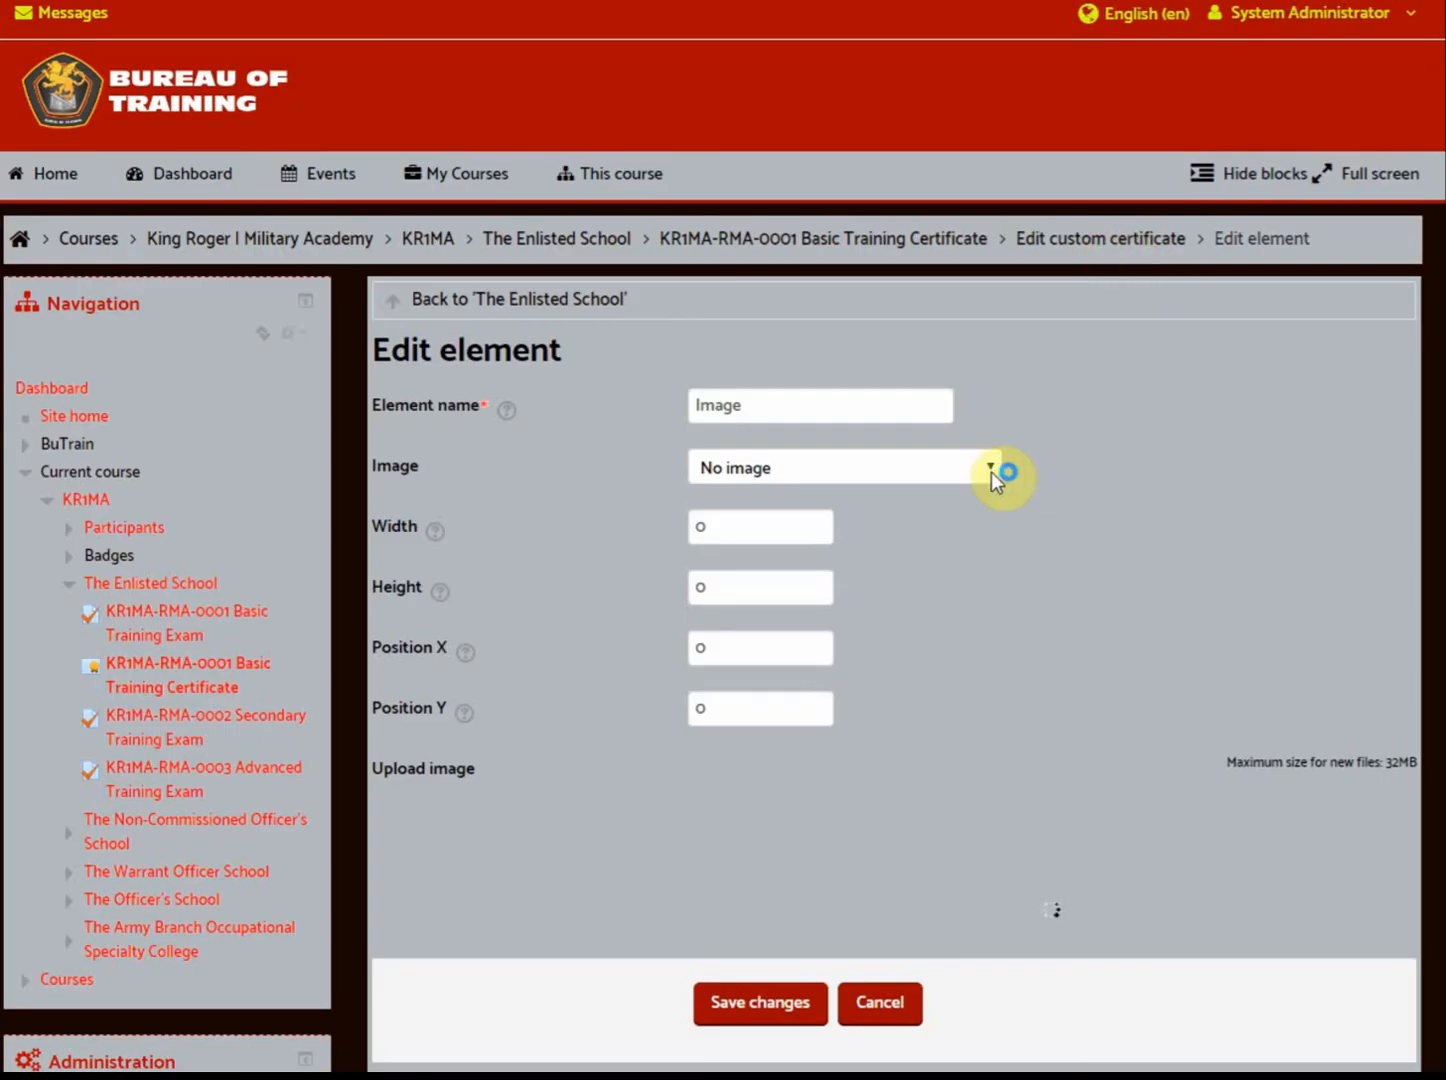
left_click(979, 470)
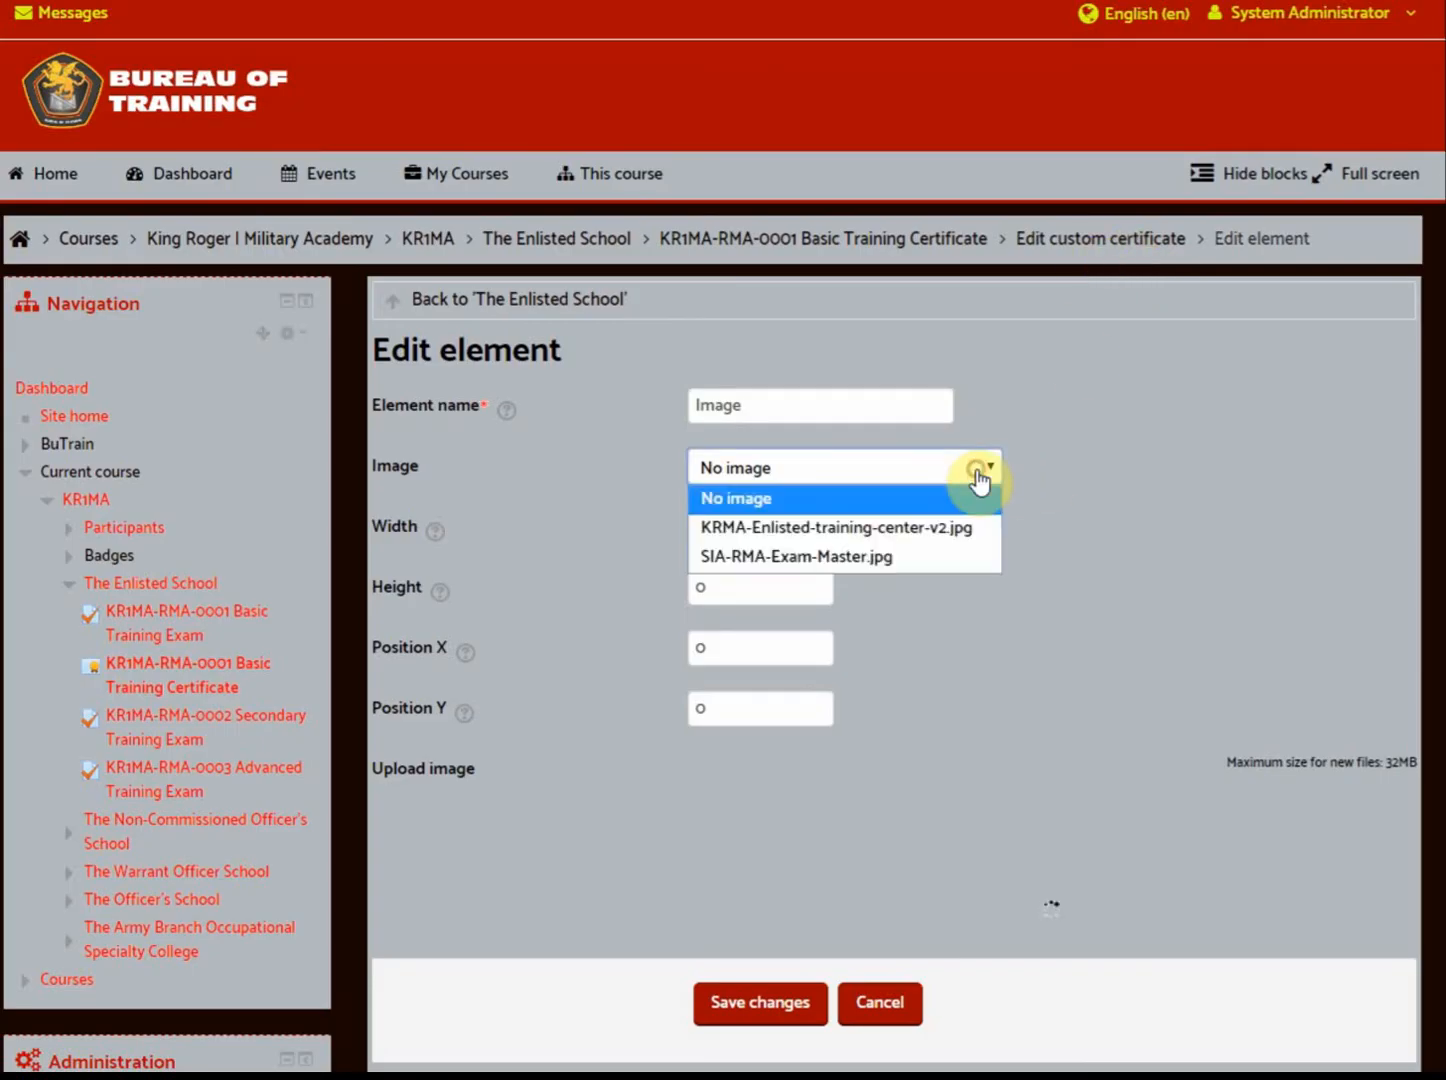
left_click(978, 470)
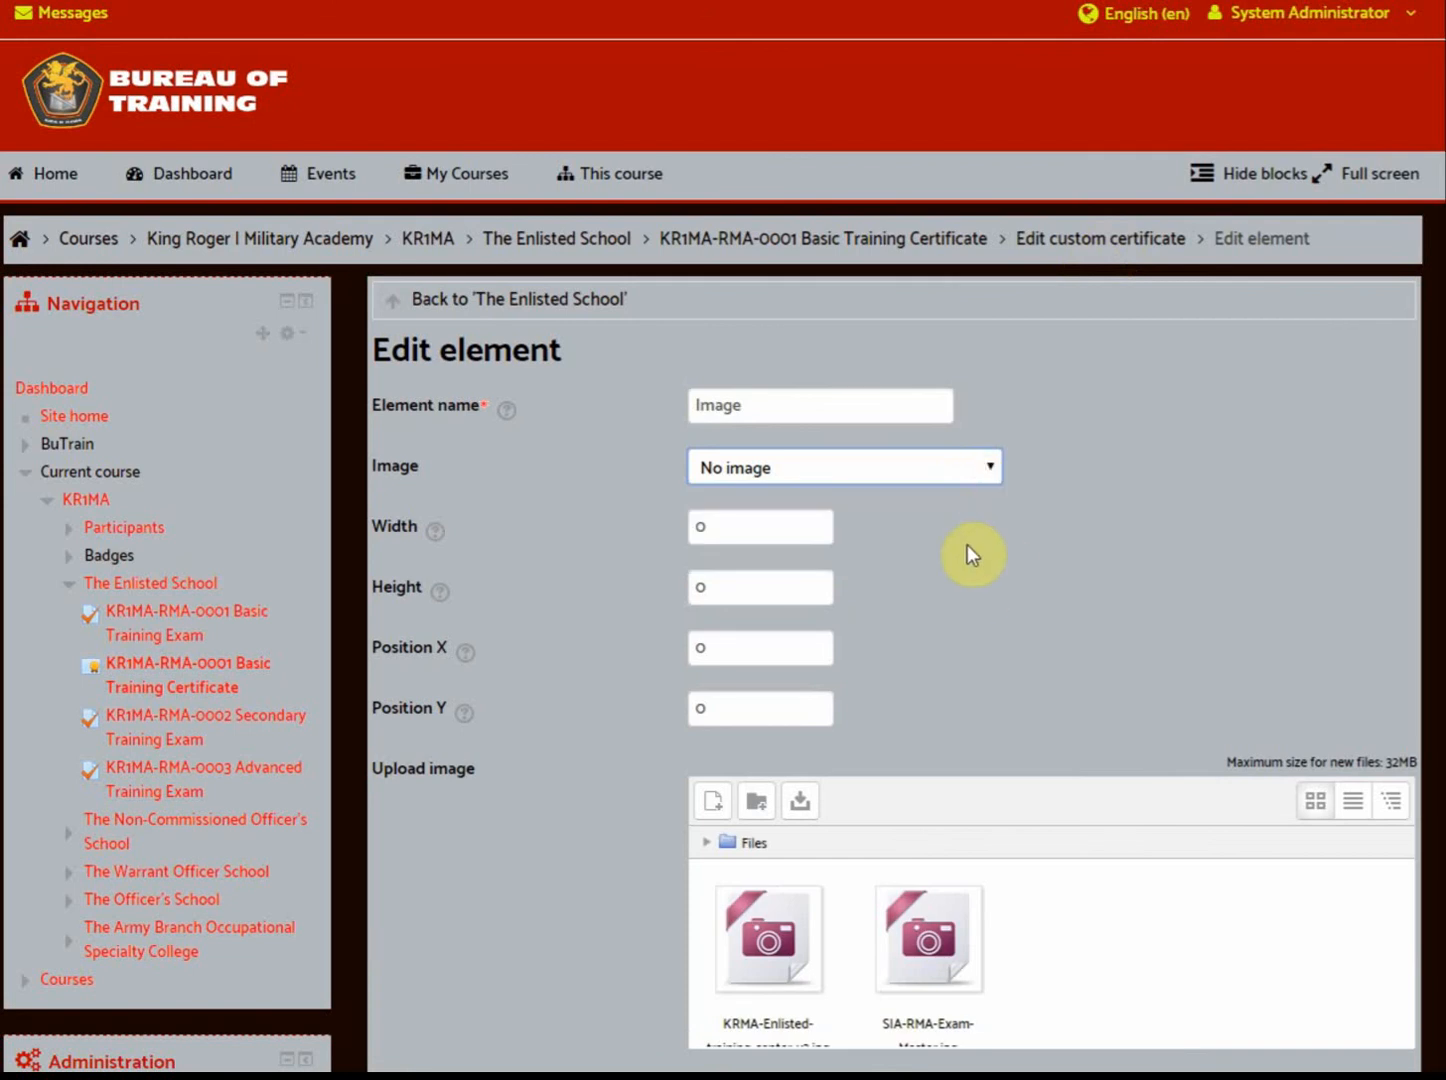
left_click(978, 467)
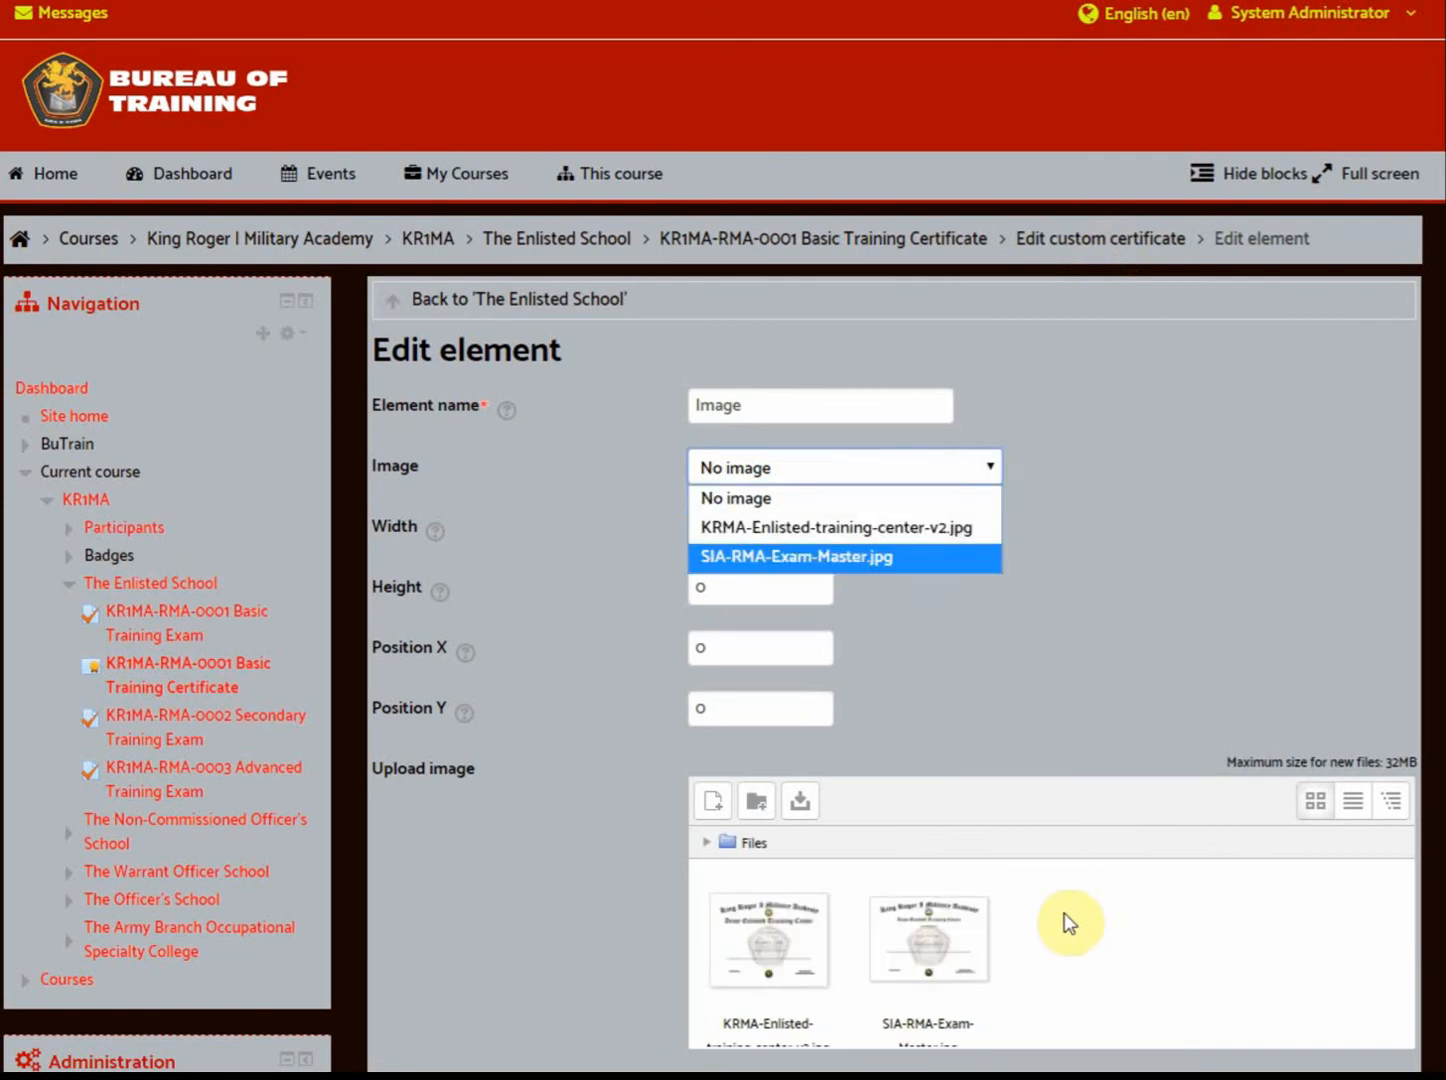
left_click(974, 469)
scroll(621, 877, "down", 3)
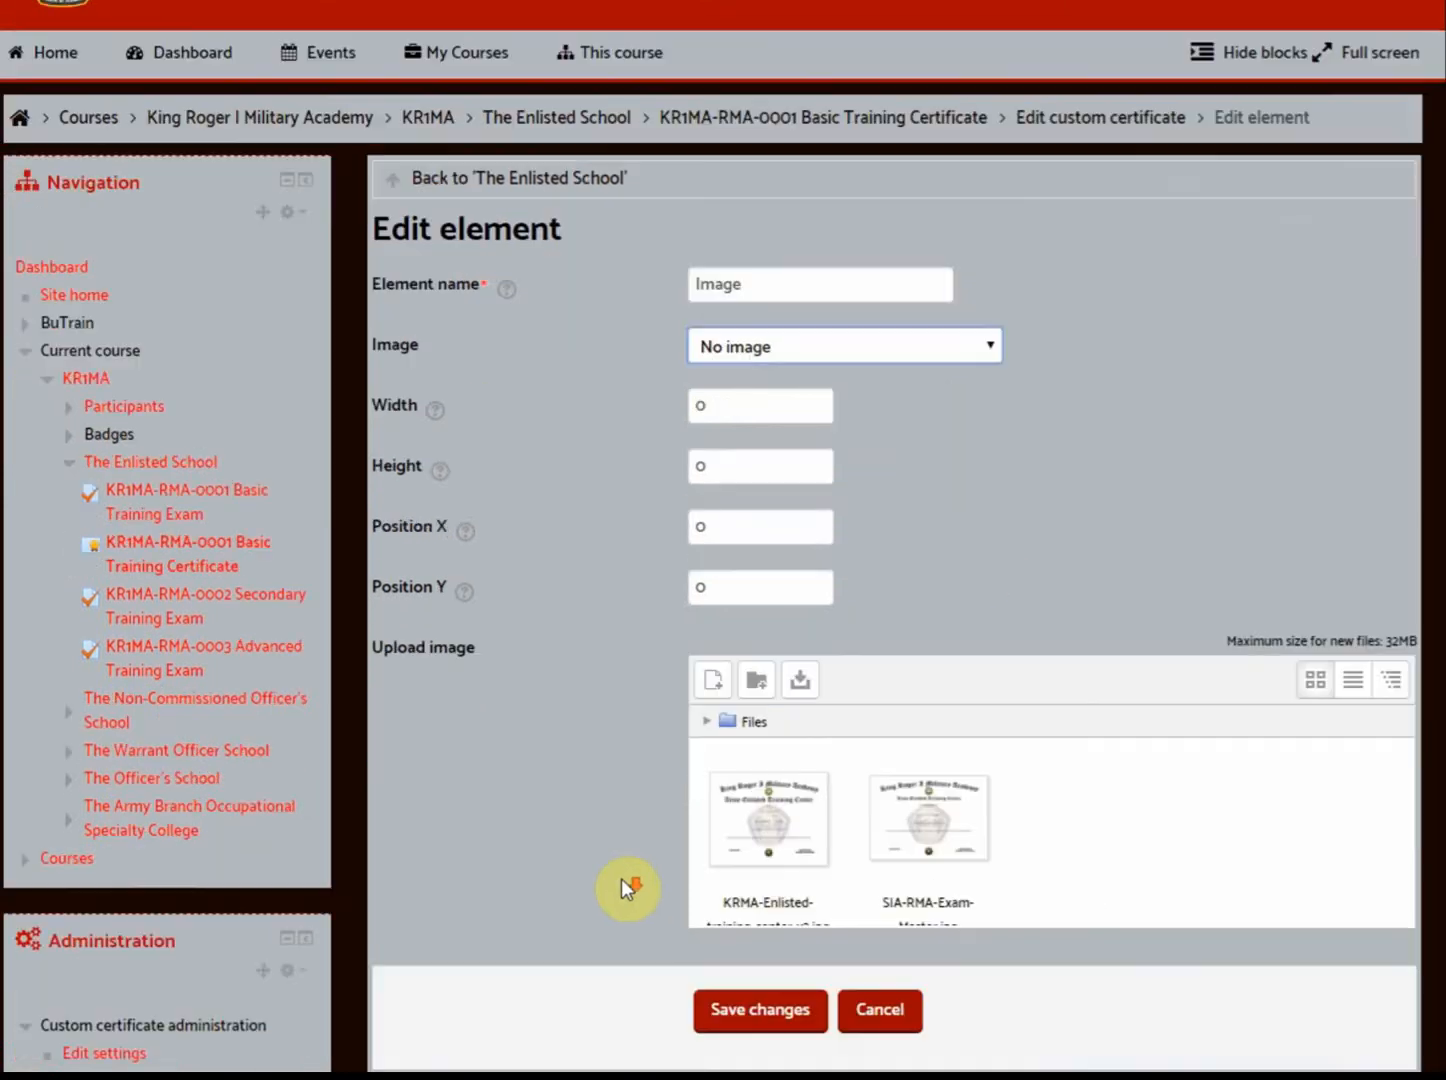
left_click_drag(778, 160, 648, 175)
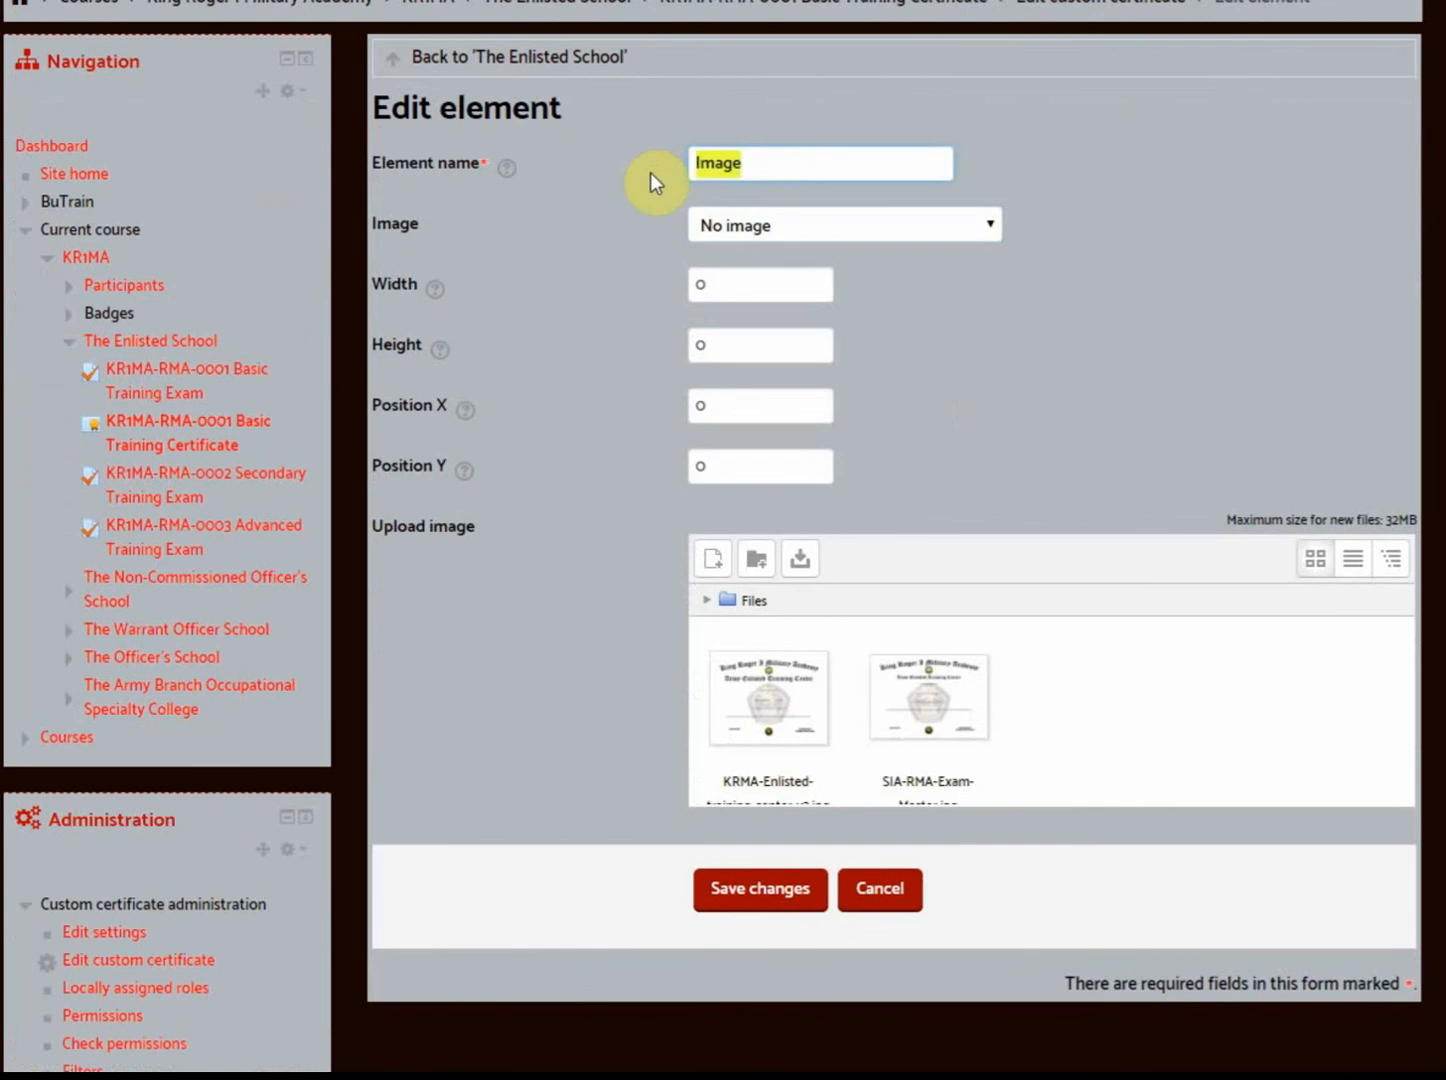
type("Rank Image")
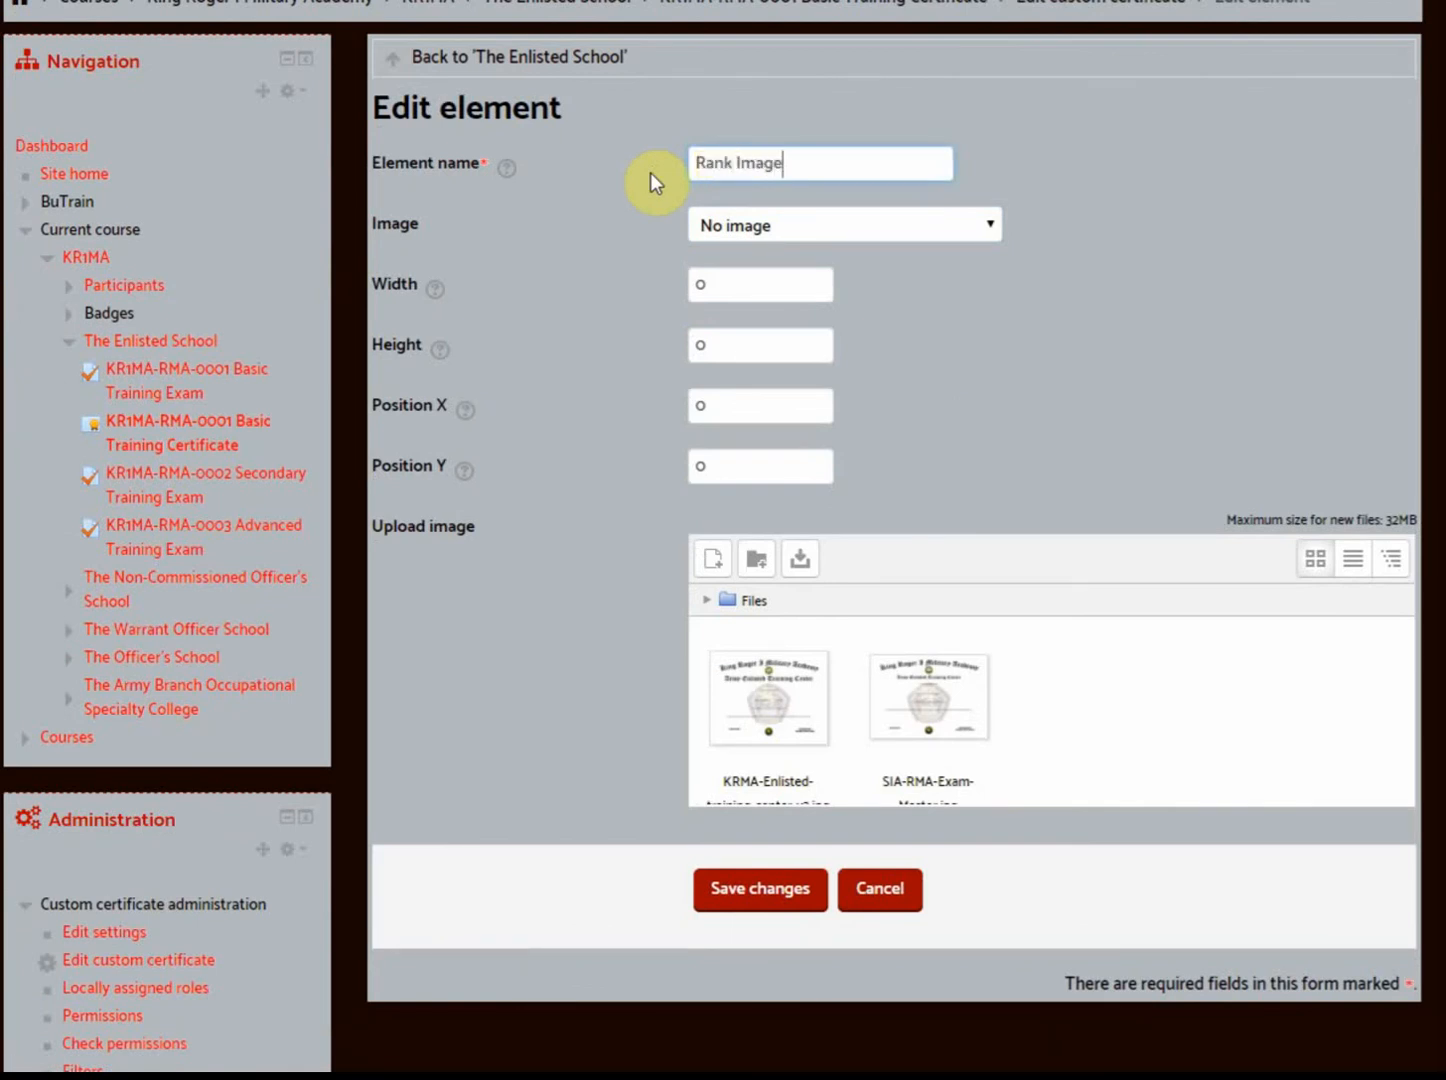
Switch to File Explorer and open the RMN Stuff folder inside Pictures
left_click(675, 163)
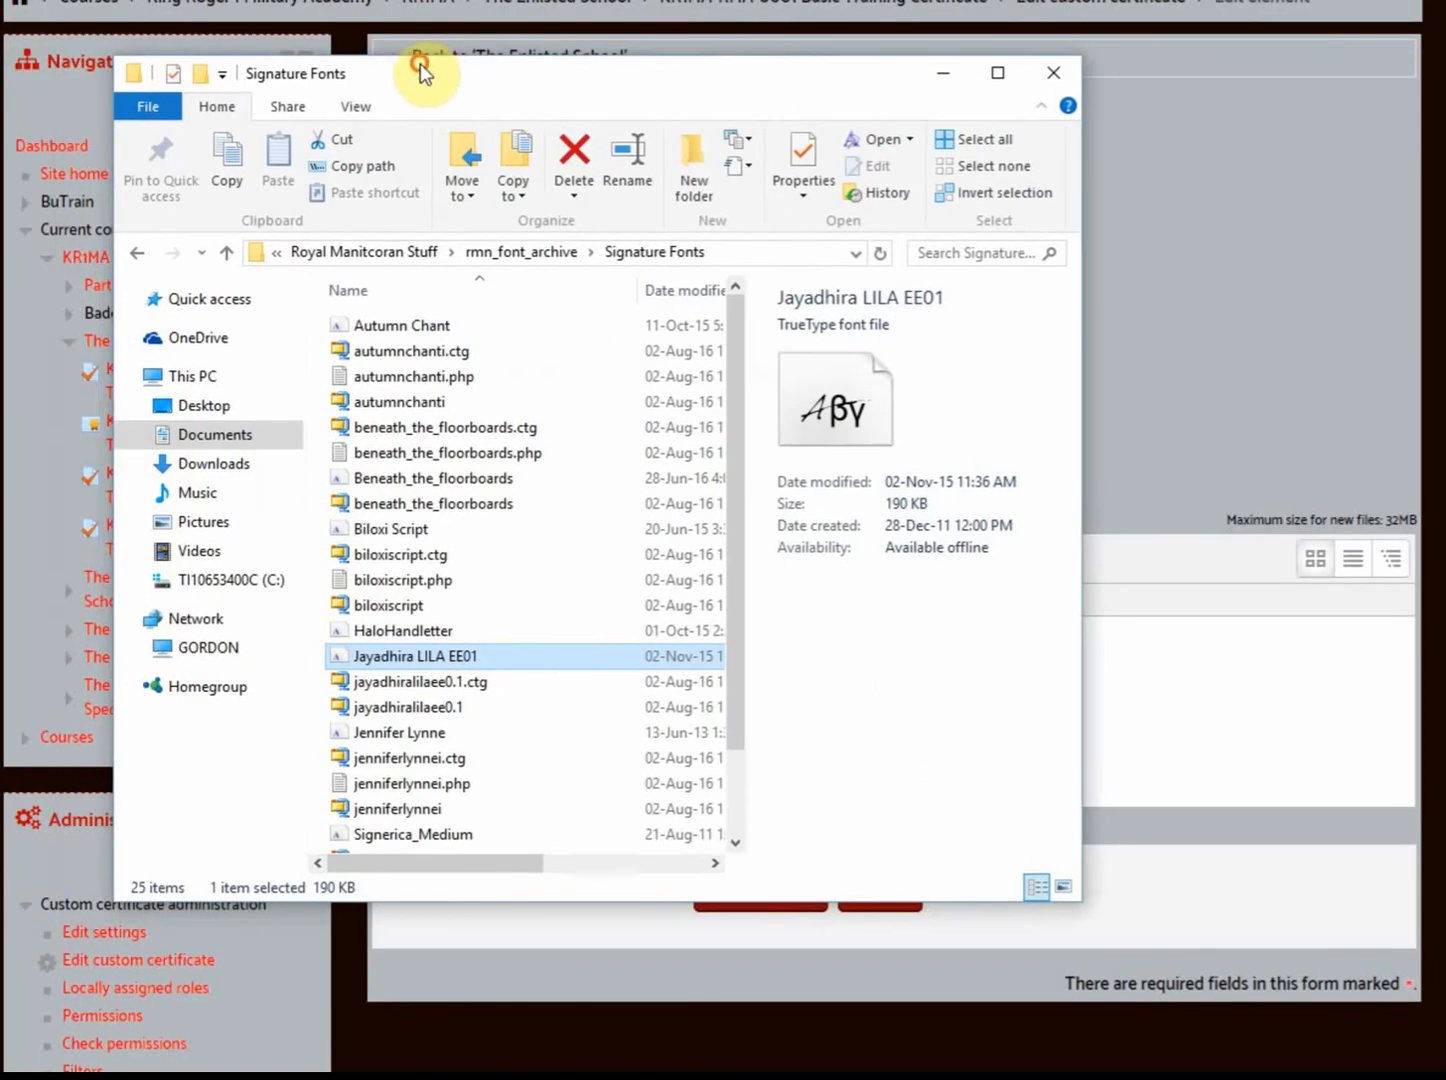
left_click_drag(420, 70, 411, 69)
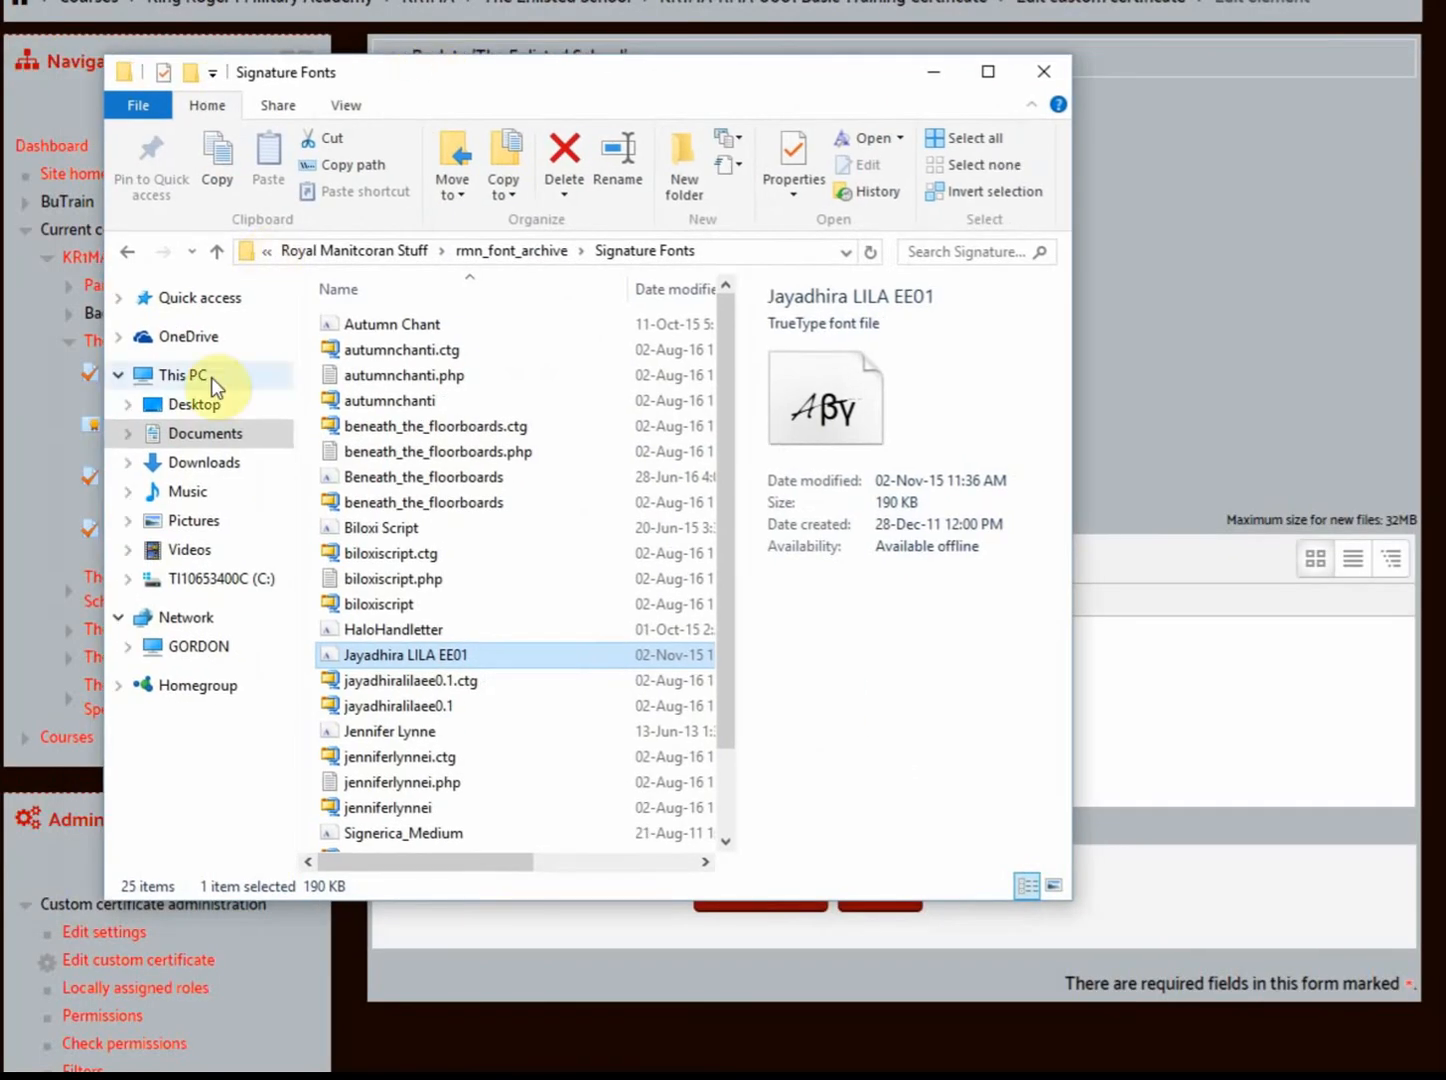
left_click(200, 518)
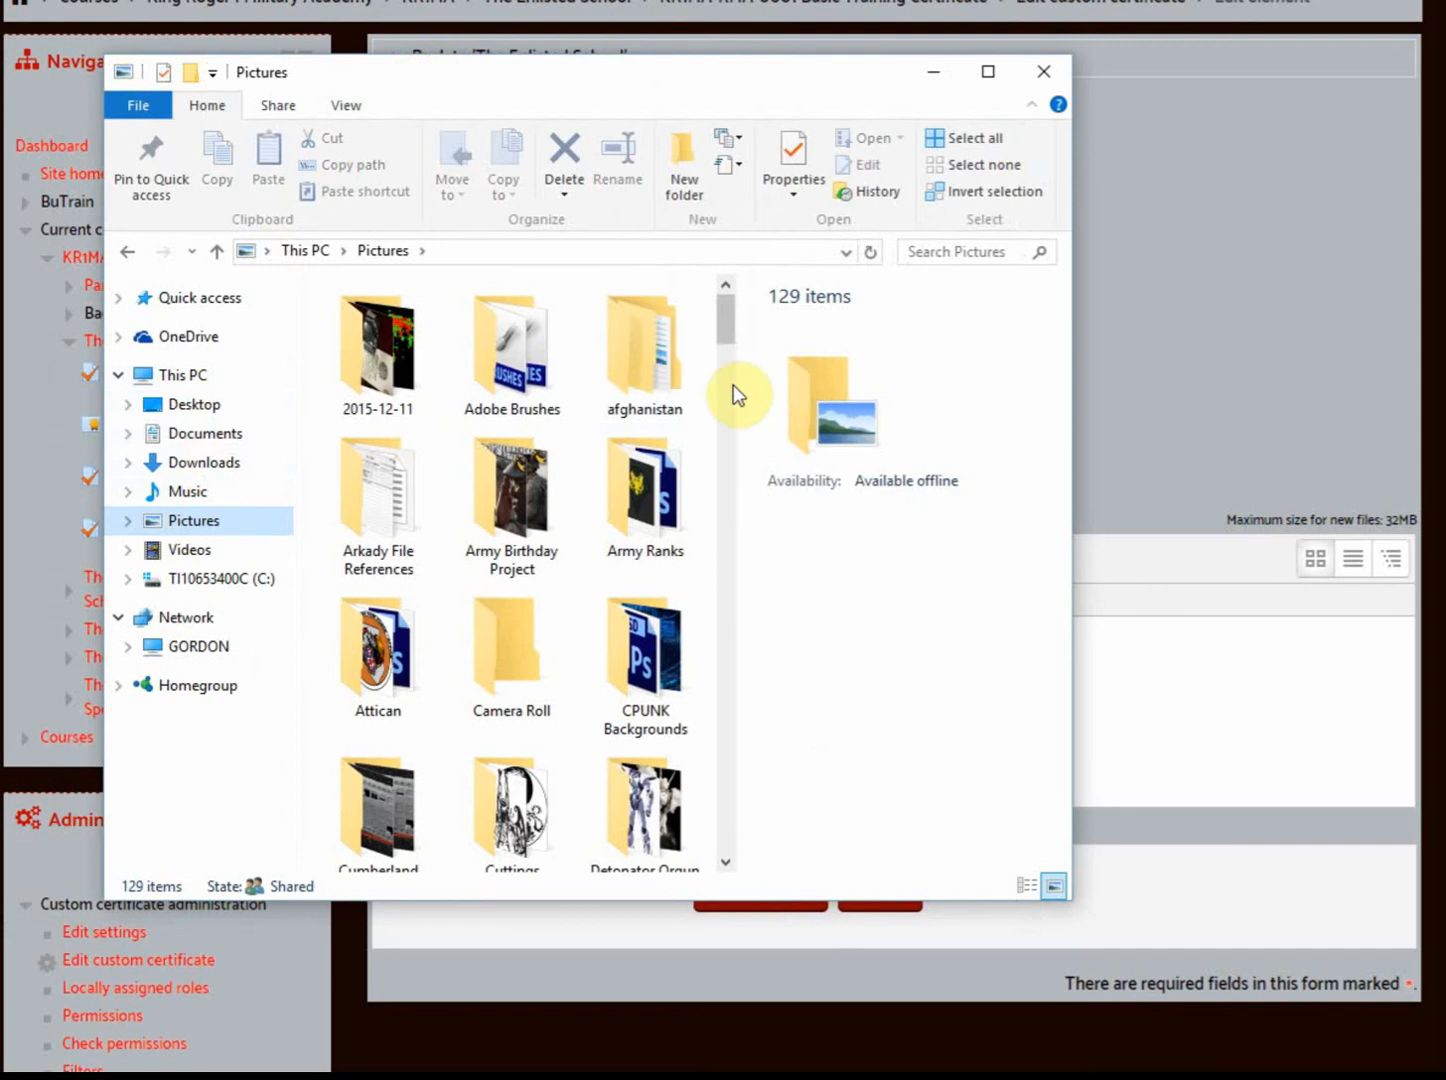
left_click_drag(722, 324, 722, 424)
double_click(527, 570)
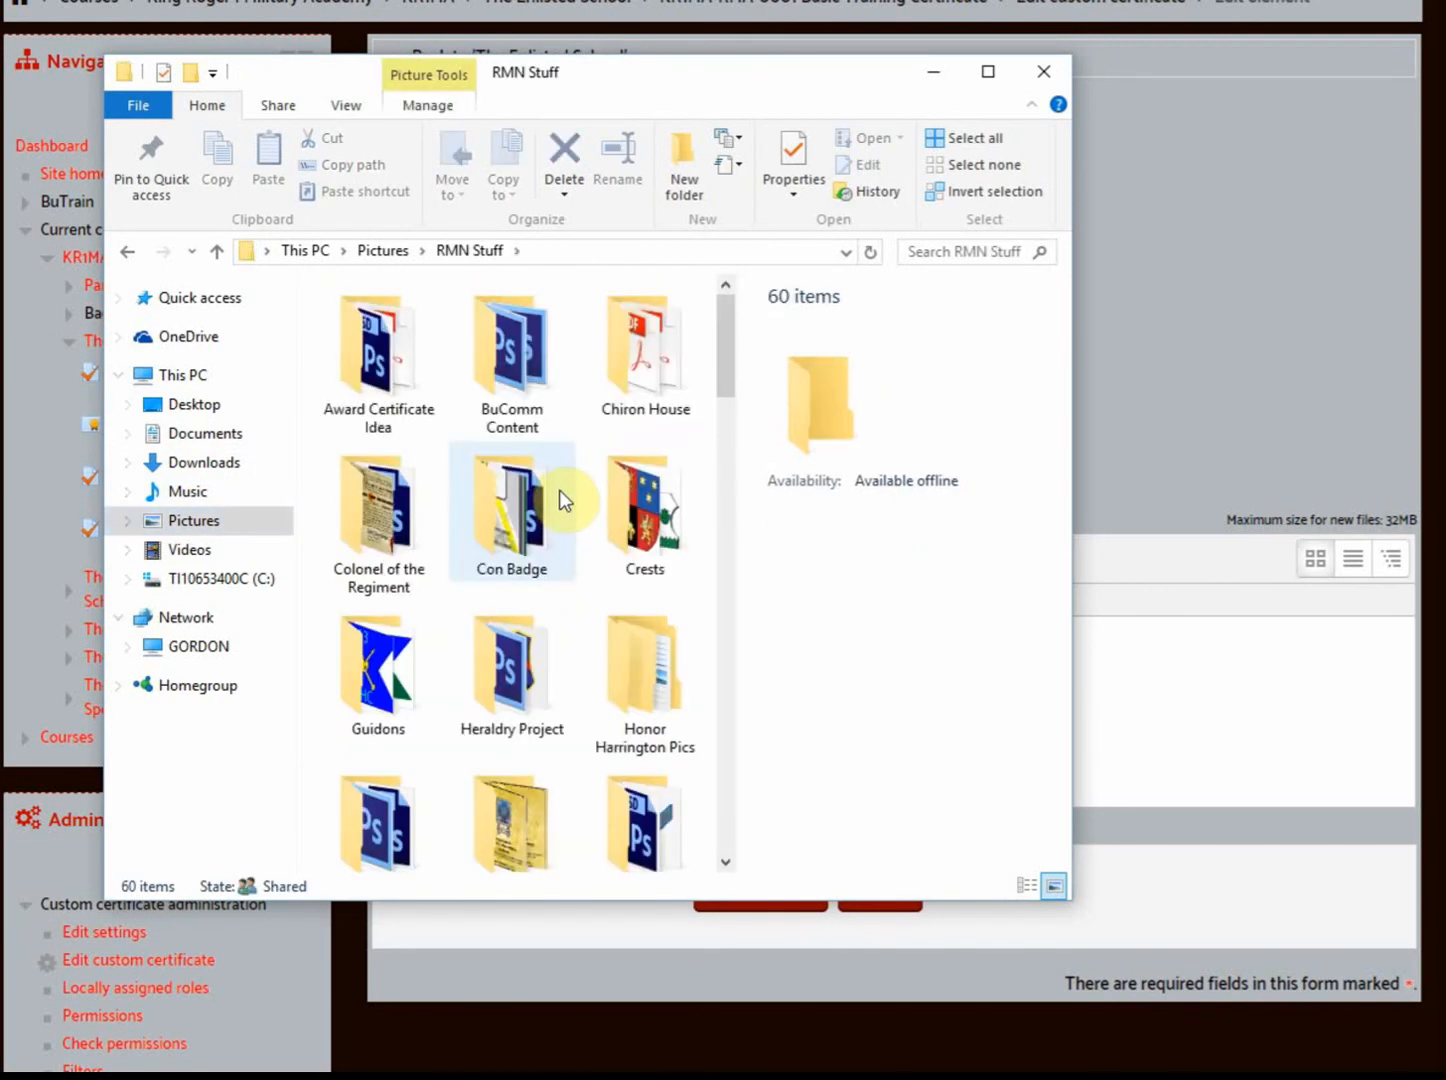
Look for a suitable rank image in the TRMN Crests & Flags and RANKS folders, and return to RMN Stuff
scroll(559, 491, "down", 3)
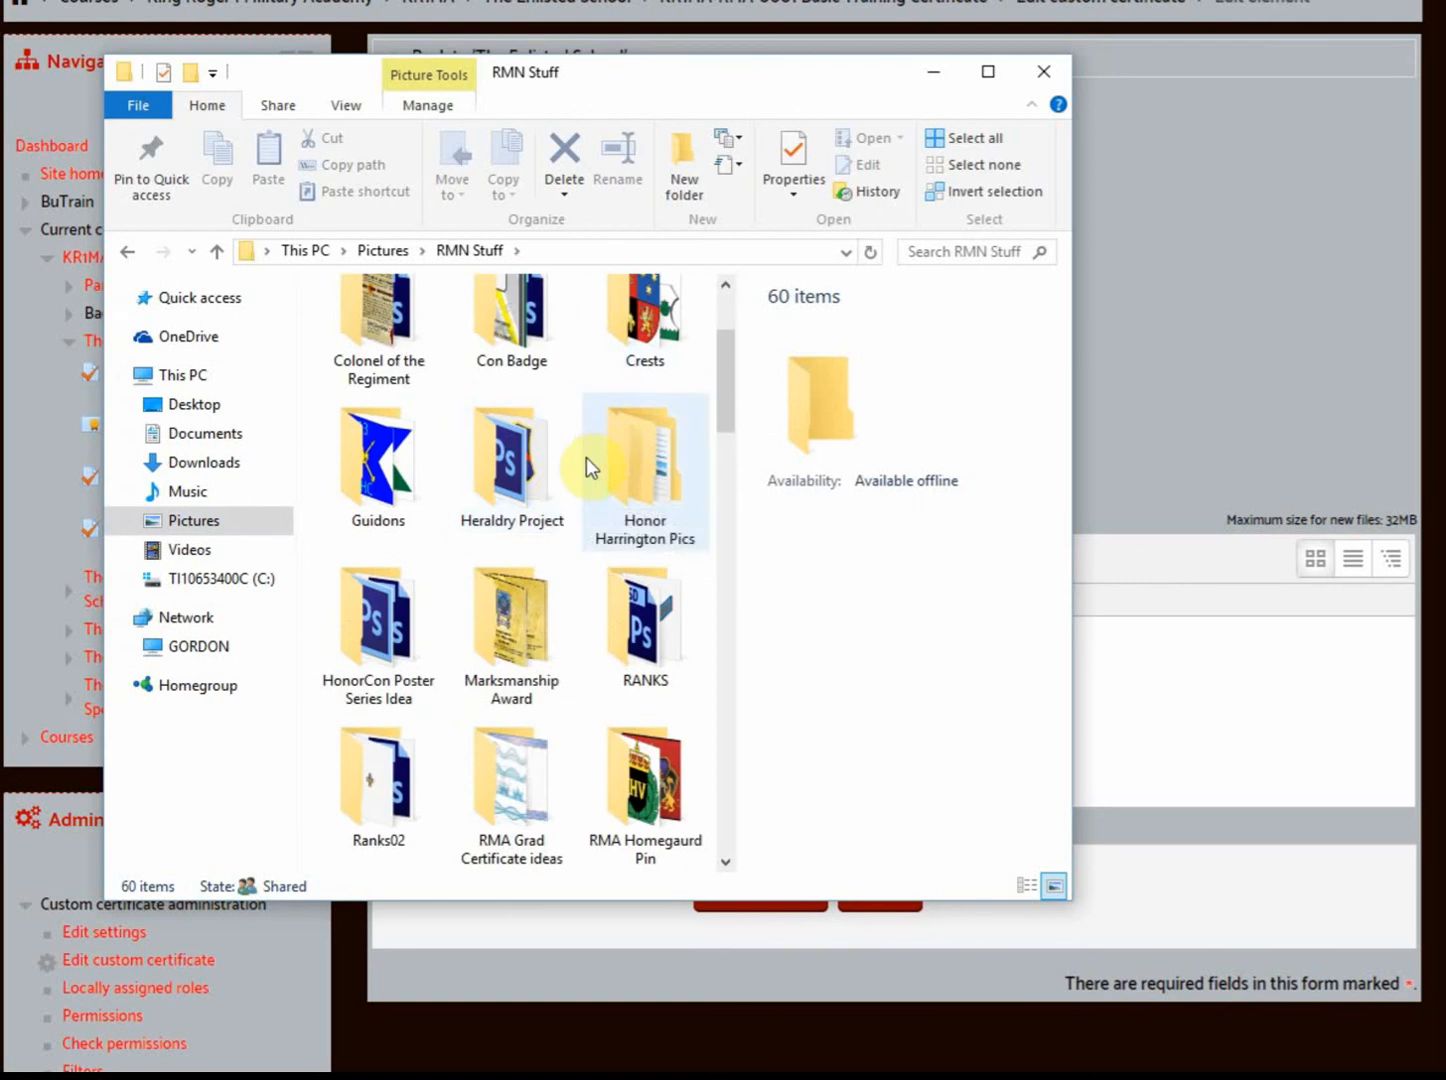
scroll(586, 649, "down", 3)
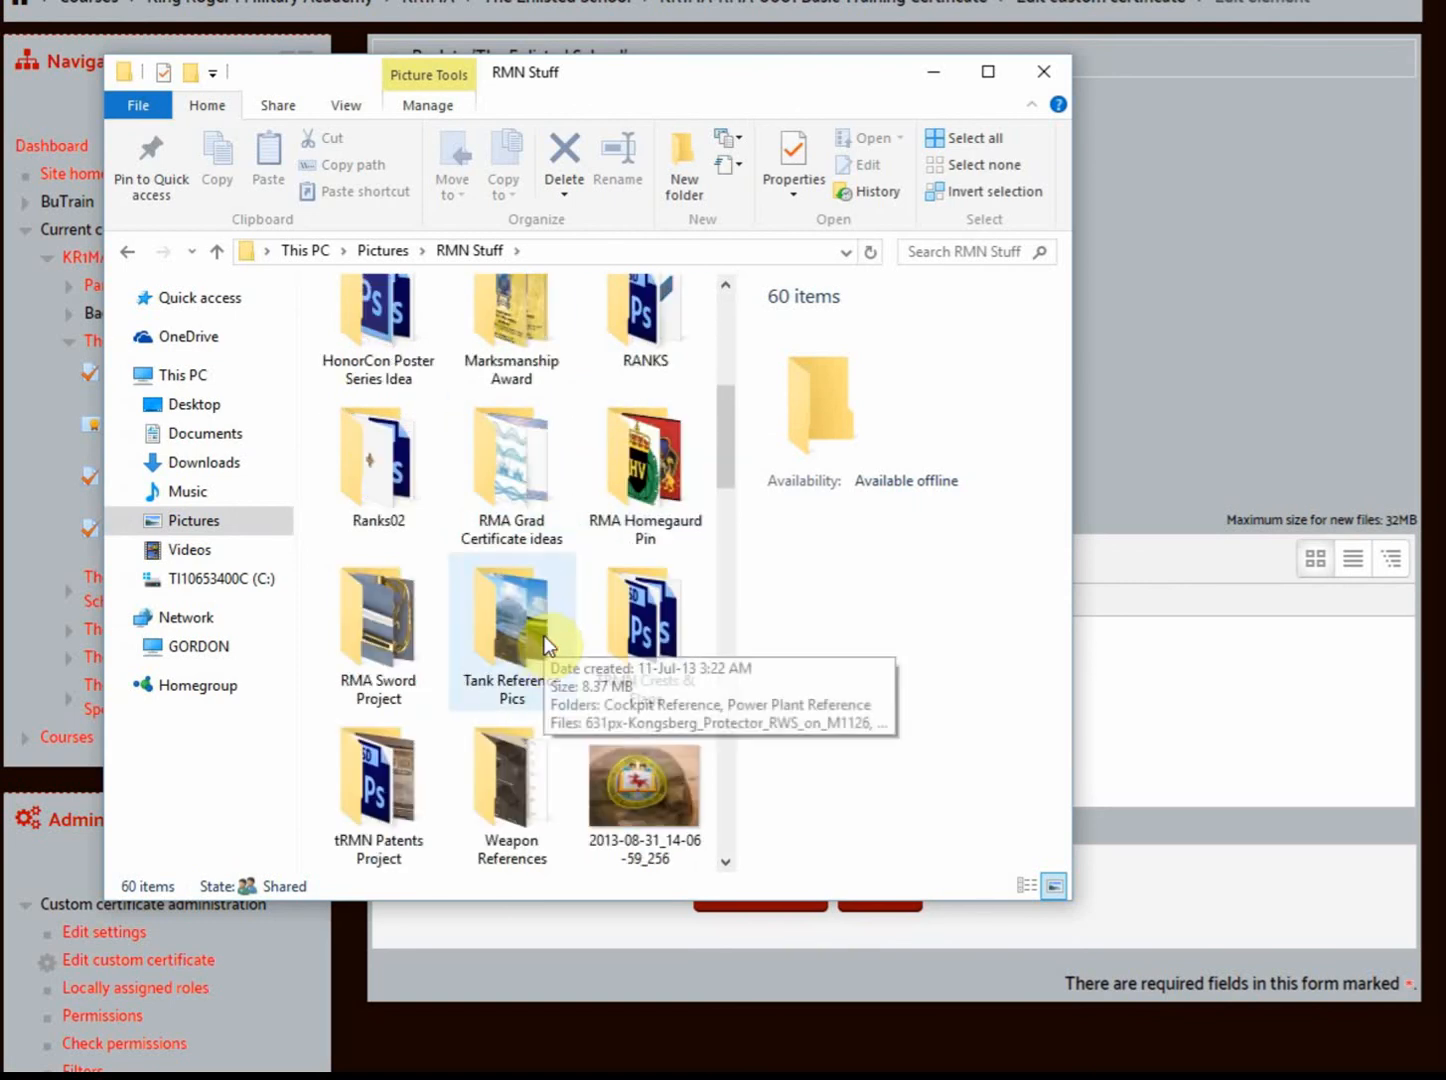
scroll(580, 600, "down", 3)
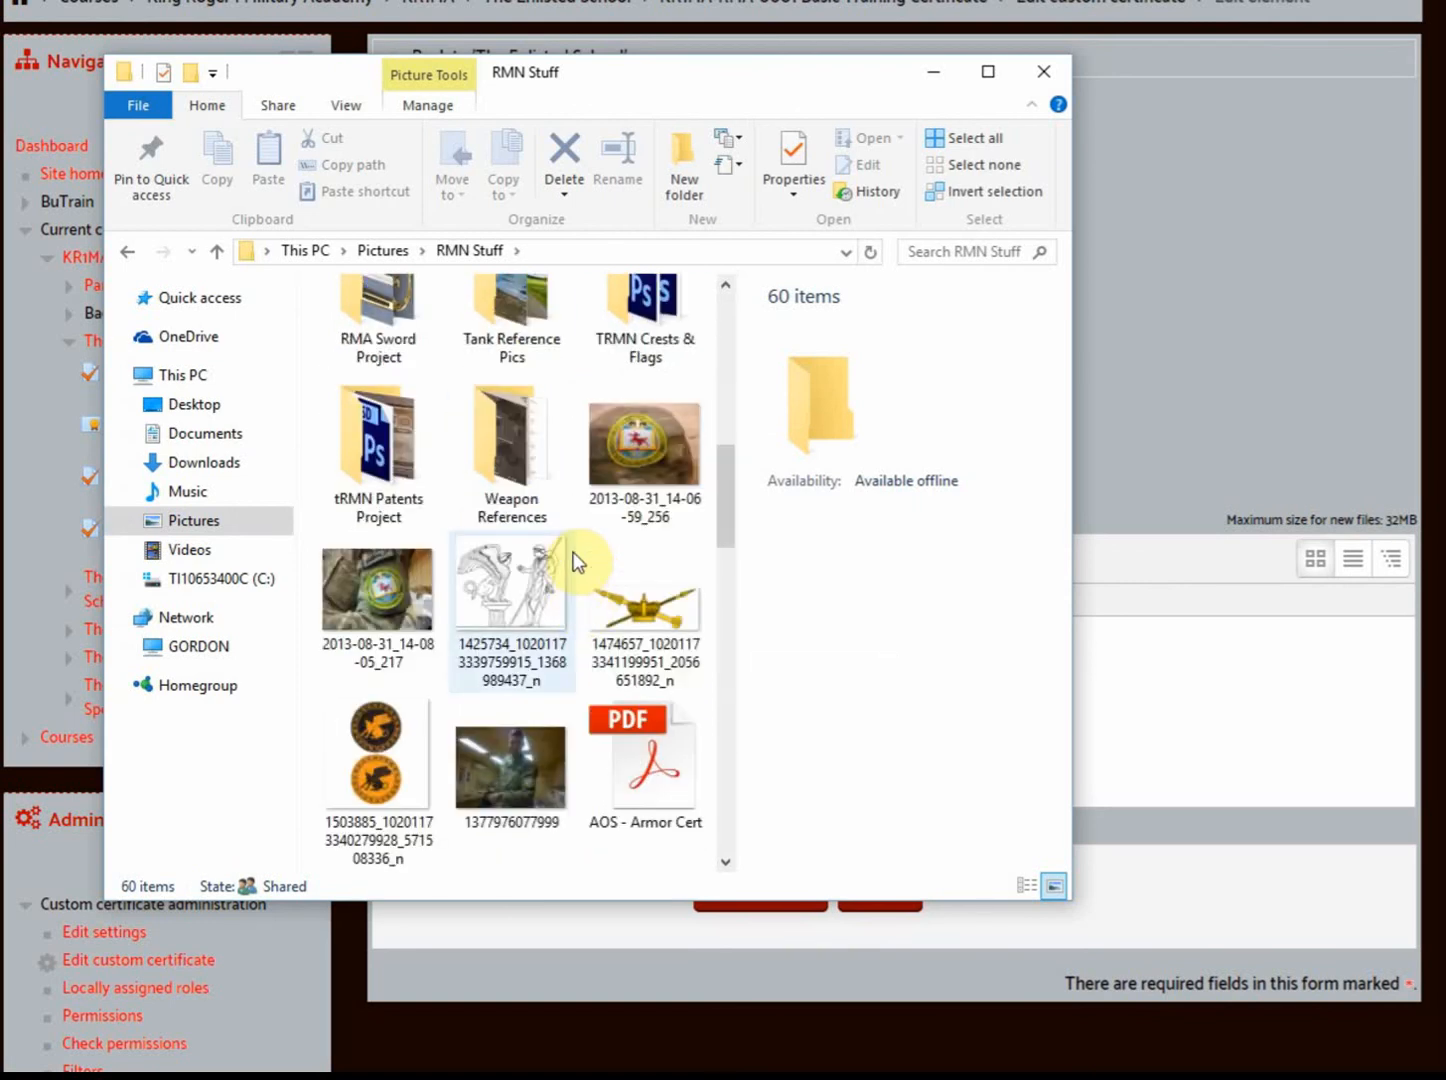
scroll(577, 560, "up", 3)
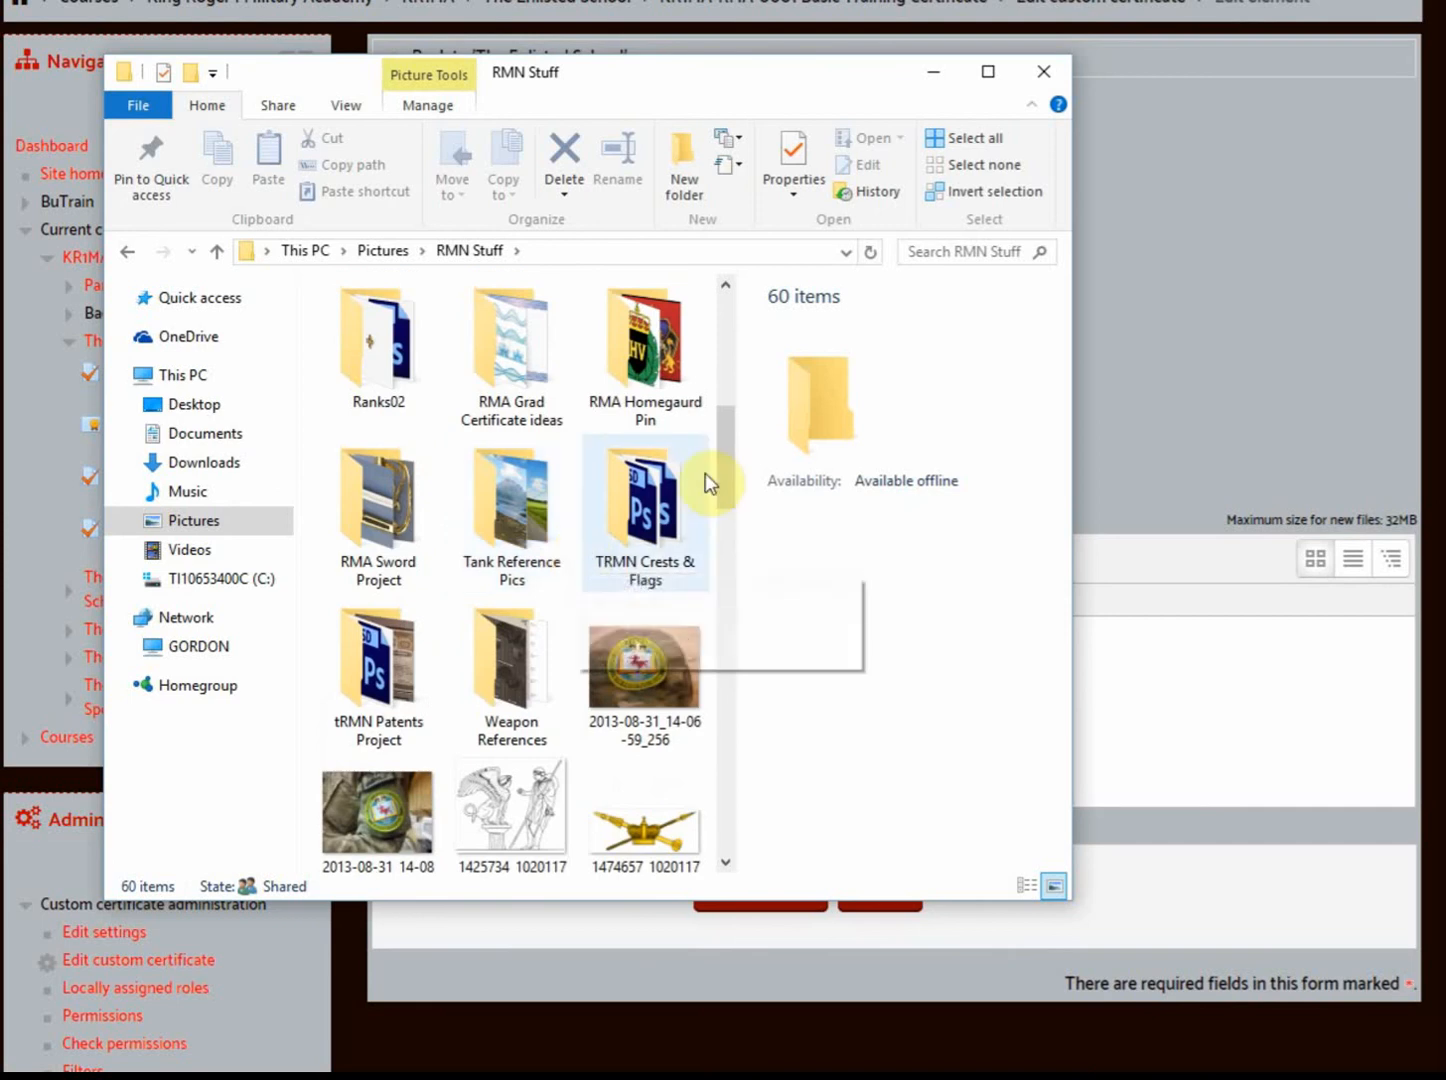
double_click(669, 481)
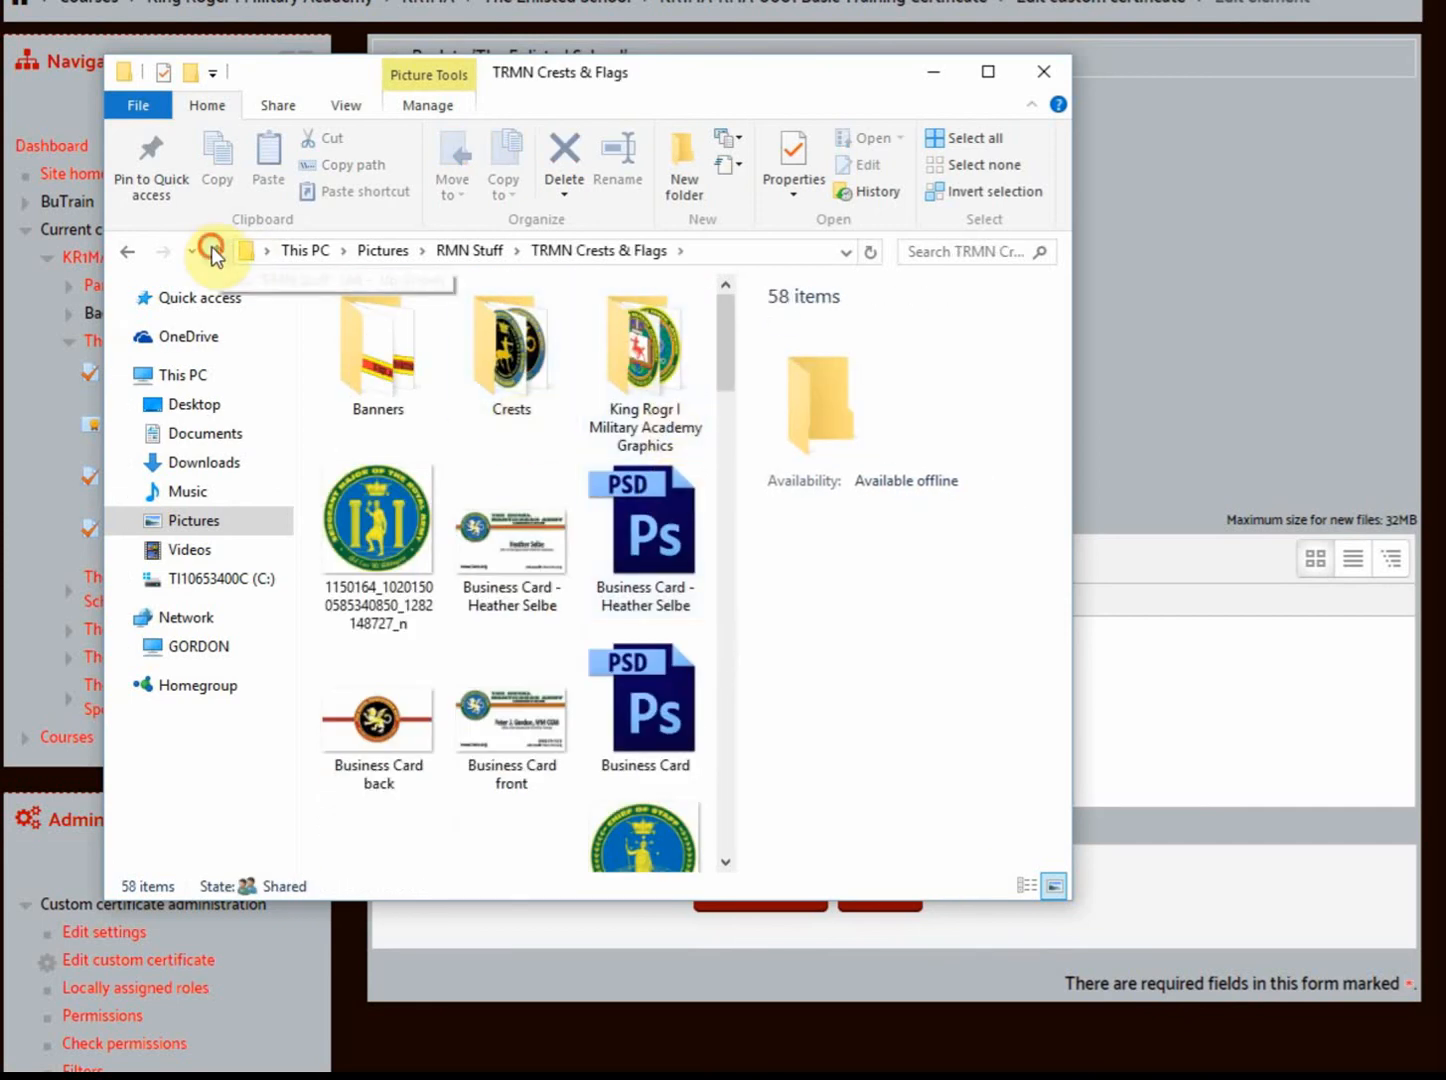
left_click(214, 250)
double_click(628, 475)
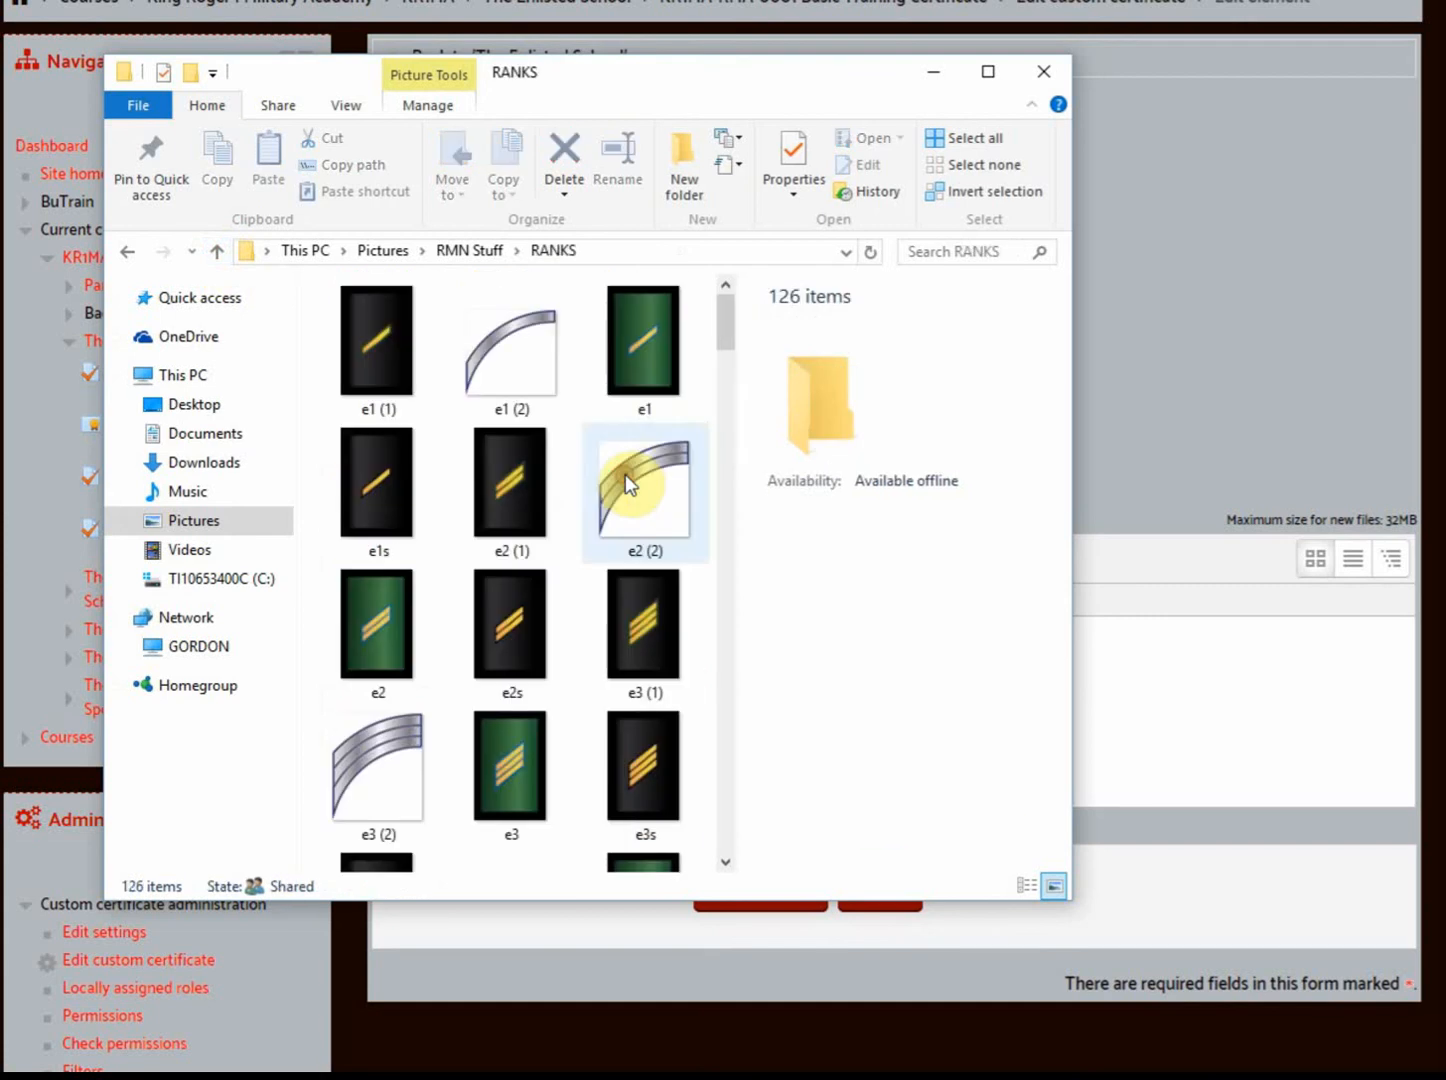
scroll(575, 484, "down", 15)
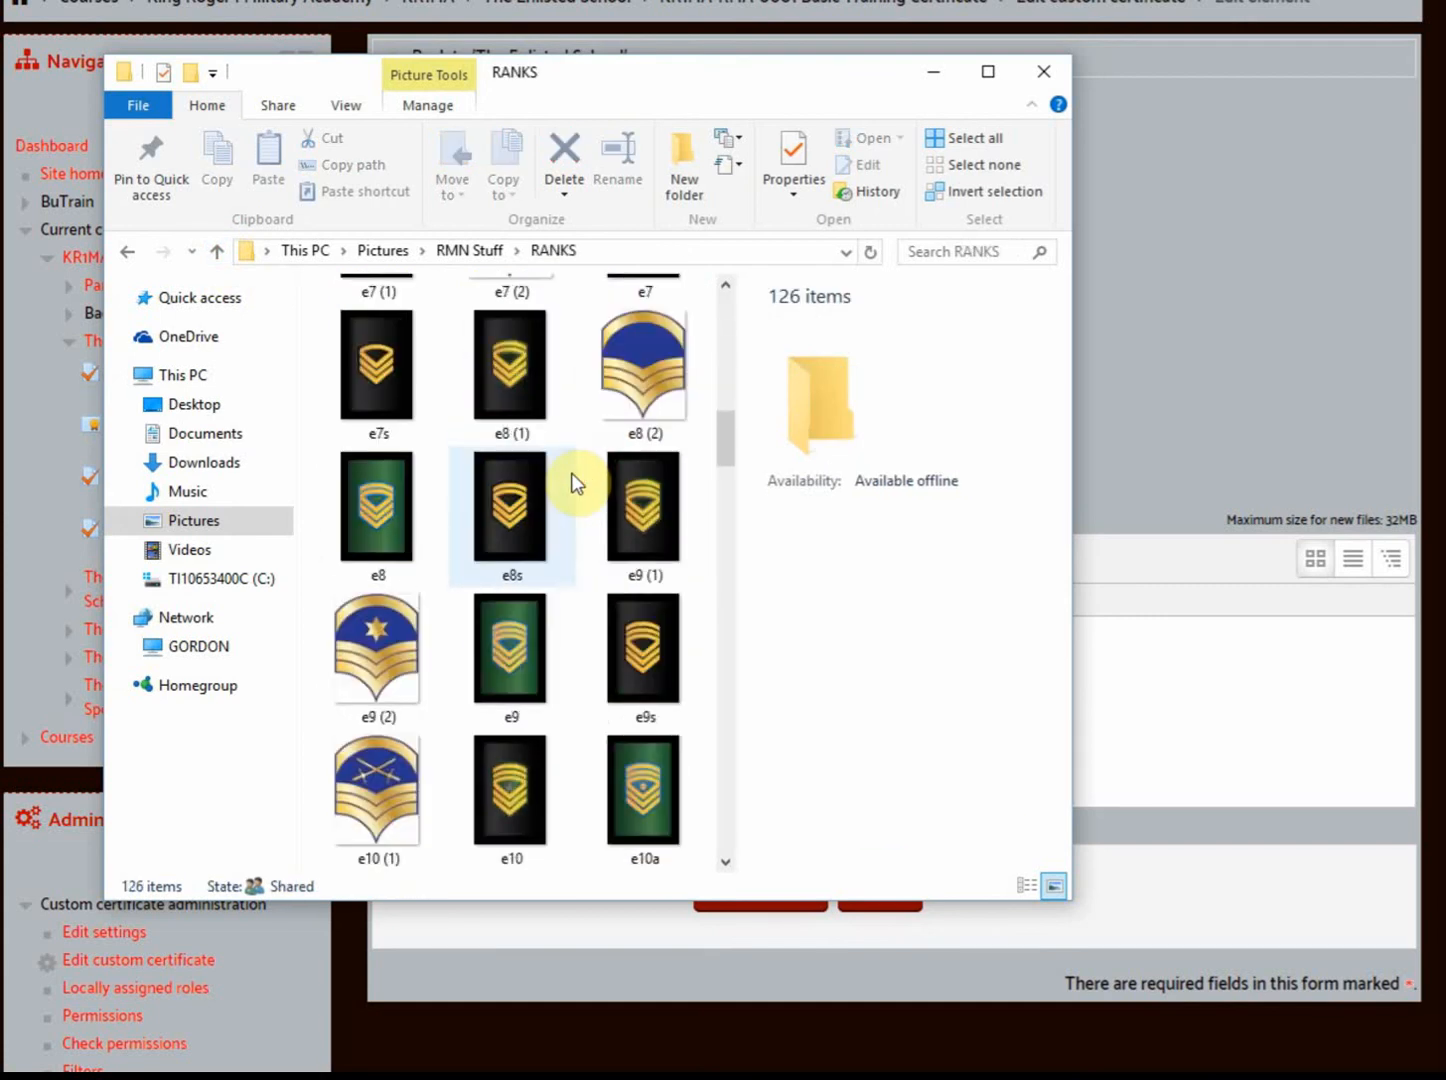
scroll(575, 484, "down", 15)
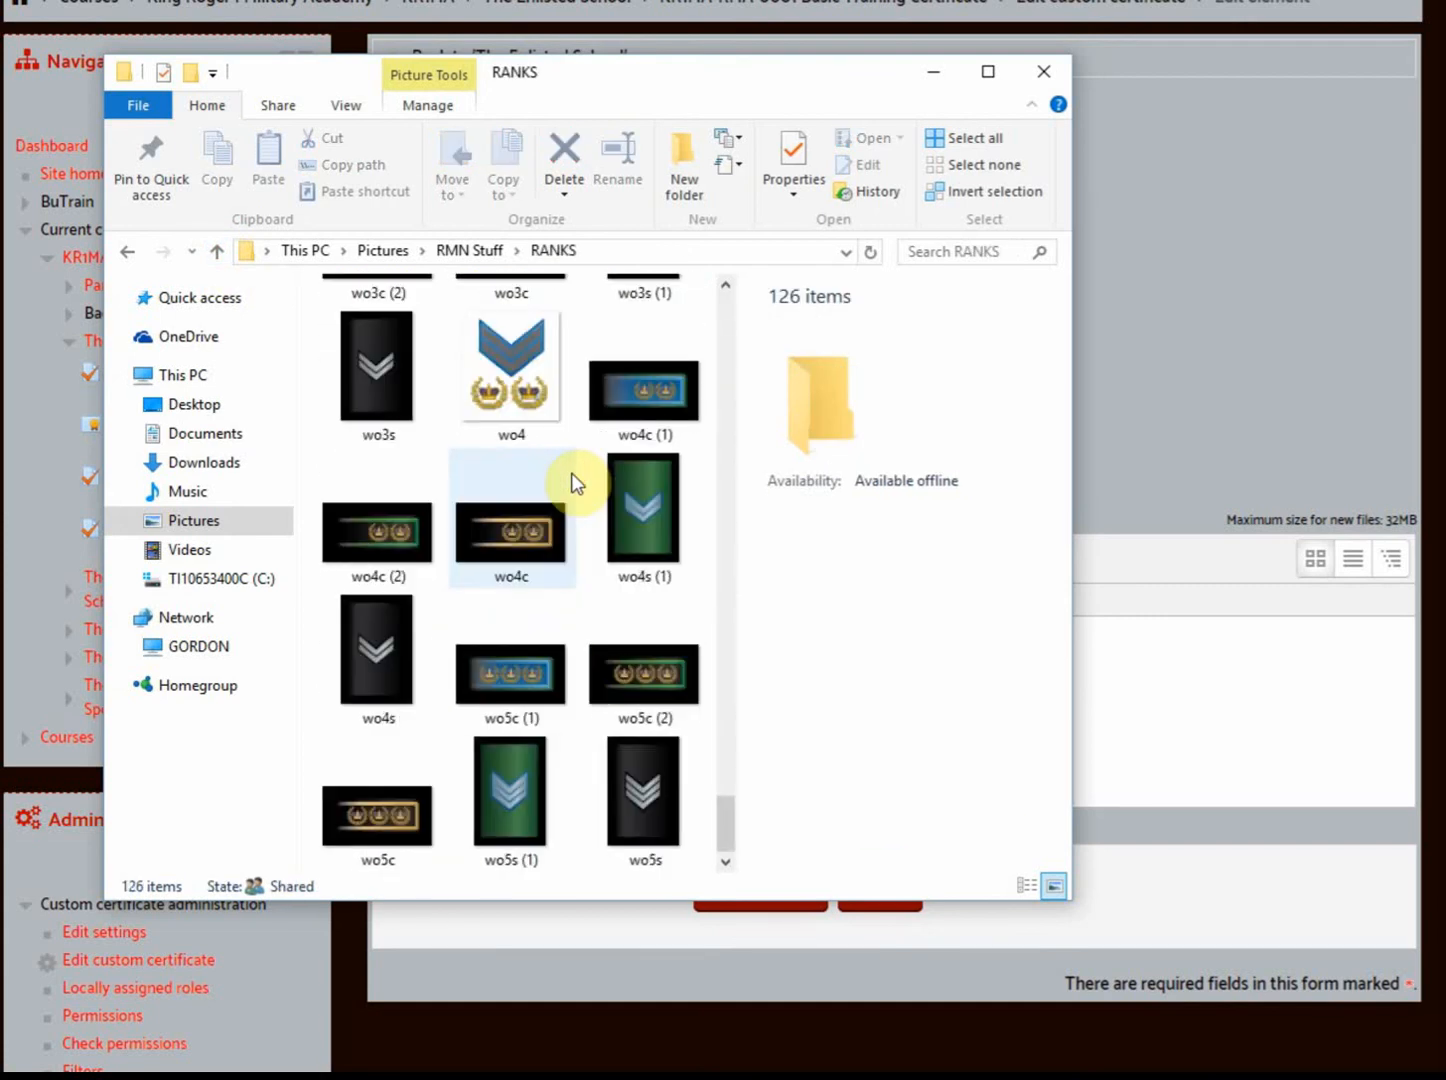
left_click(219, 252)
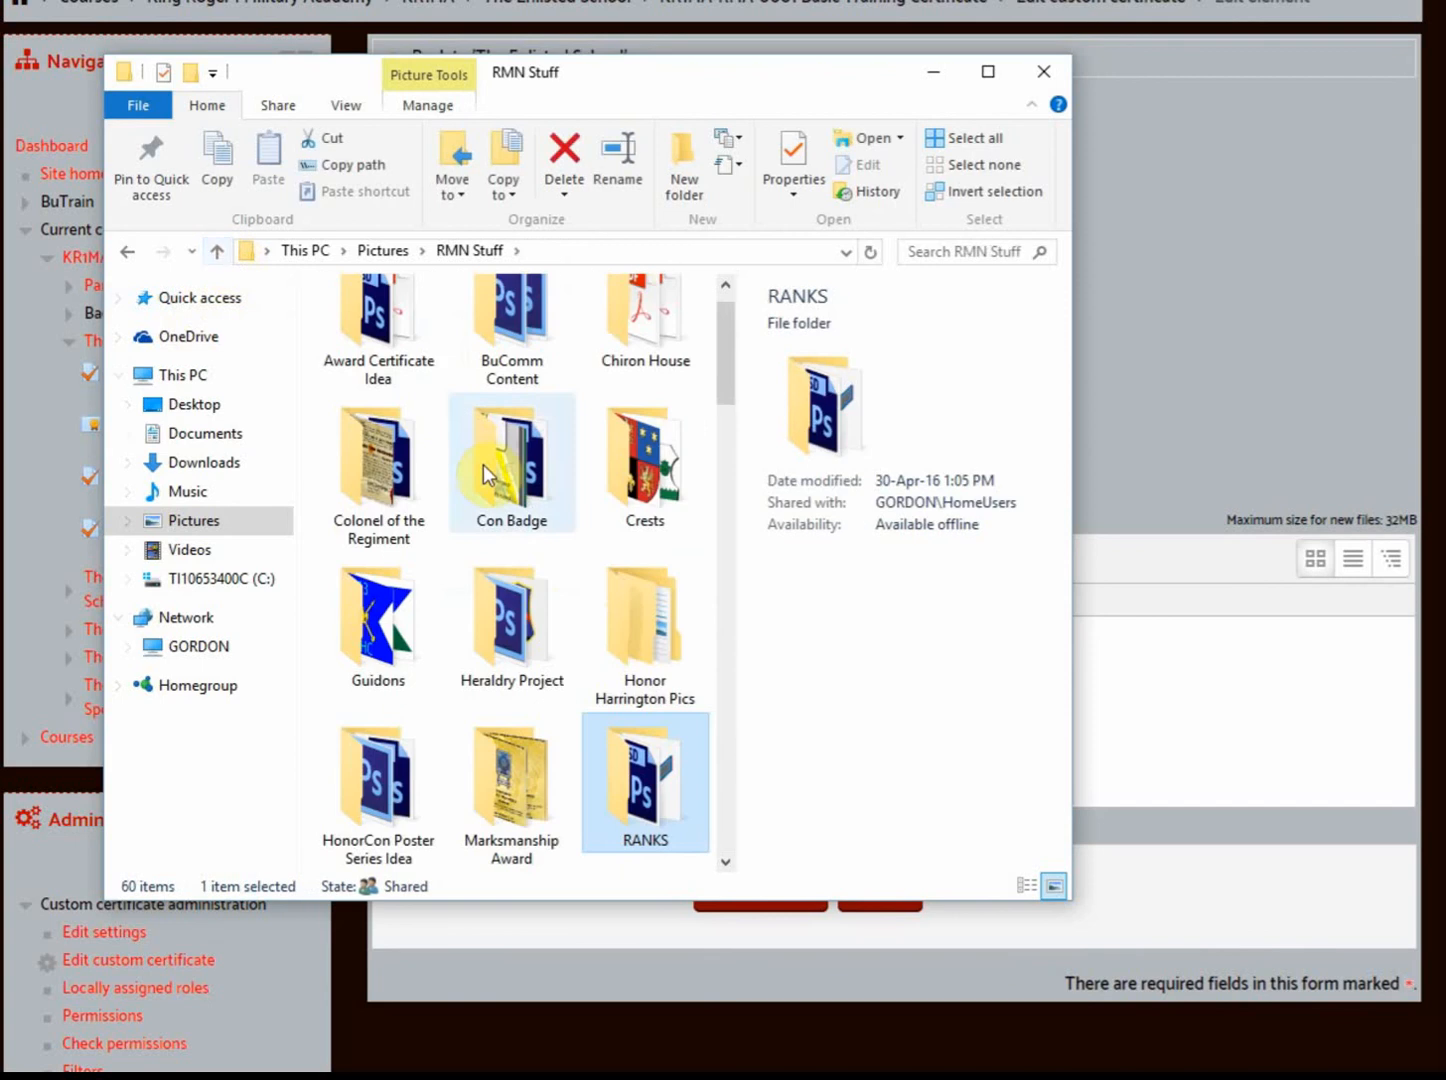
Upload RMA_E-2.png from the Ranks02 folder to the Rank Image element's image files and save the element
scroll(603, 668, "down", 1)
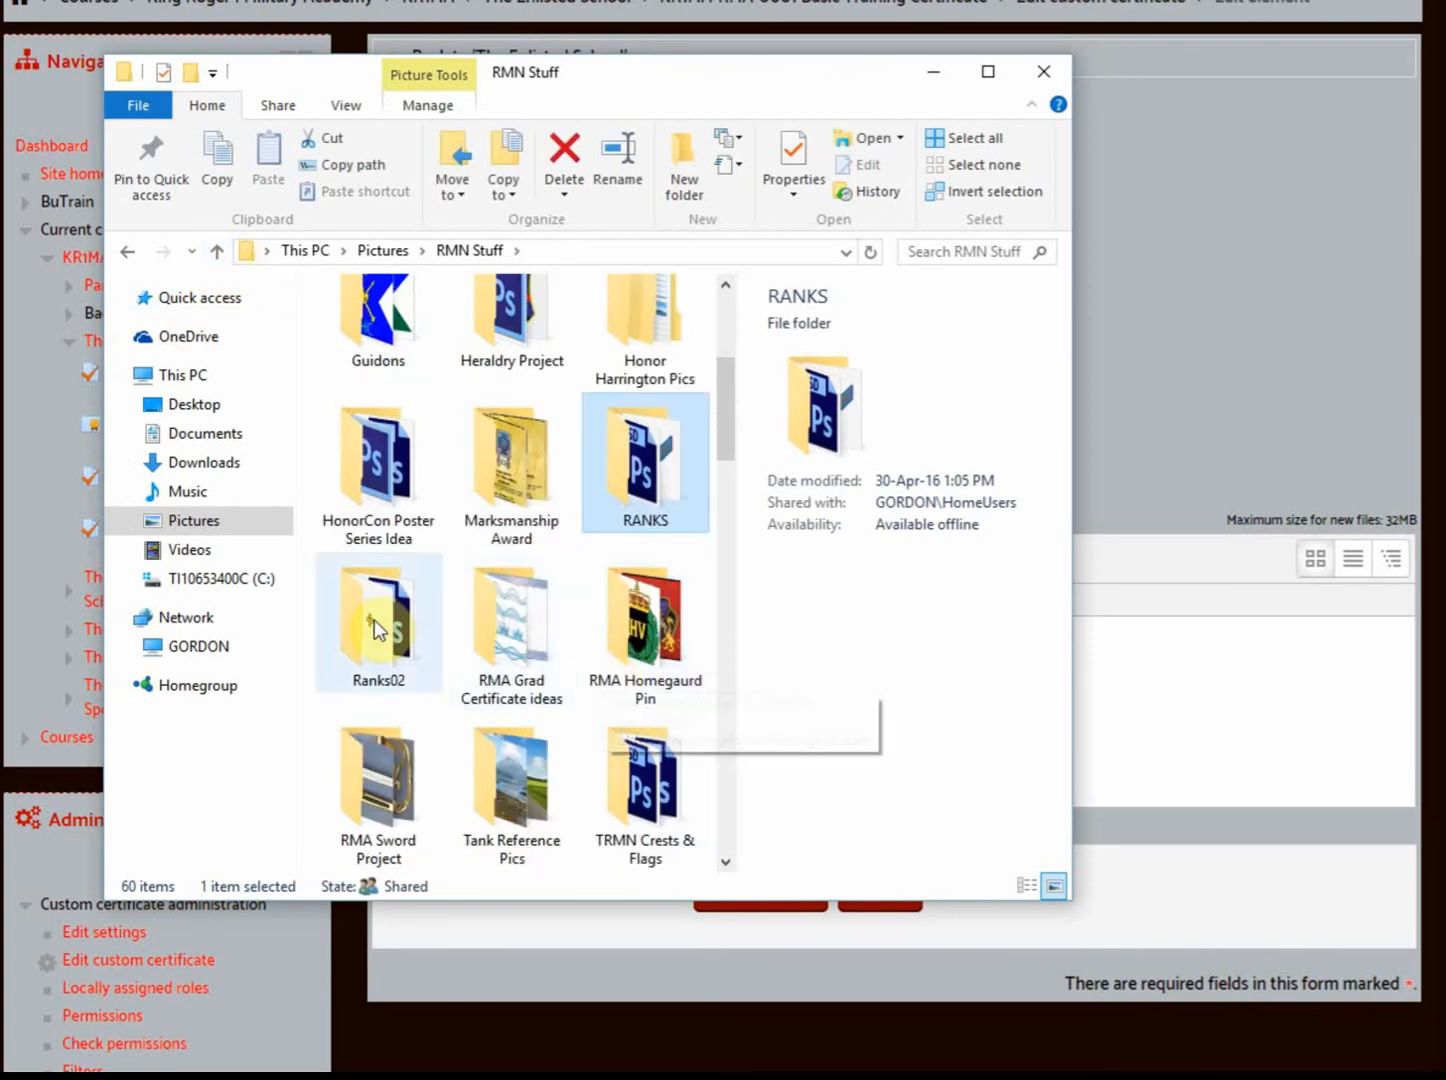
double_click(383, 615)
scroll(570, 592, "down", 5)
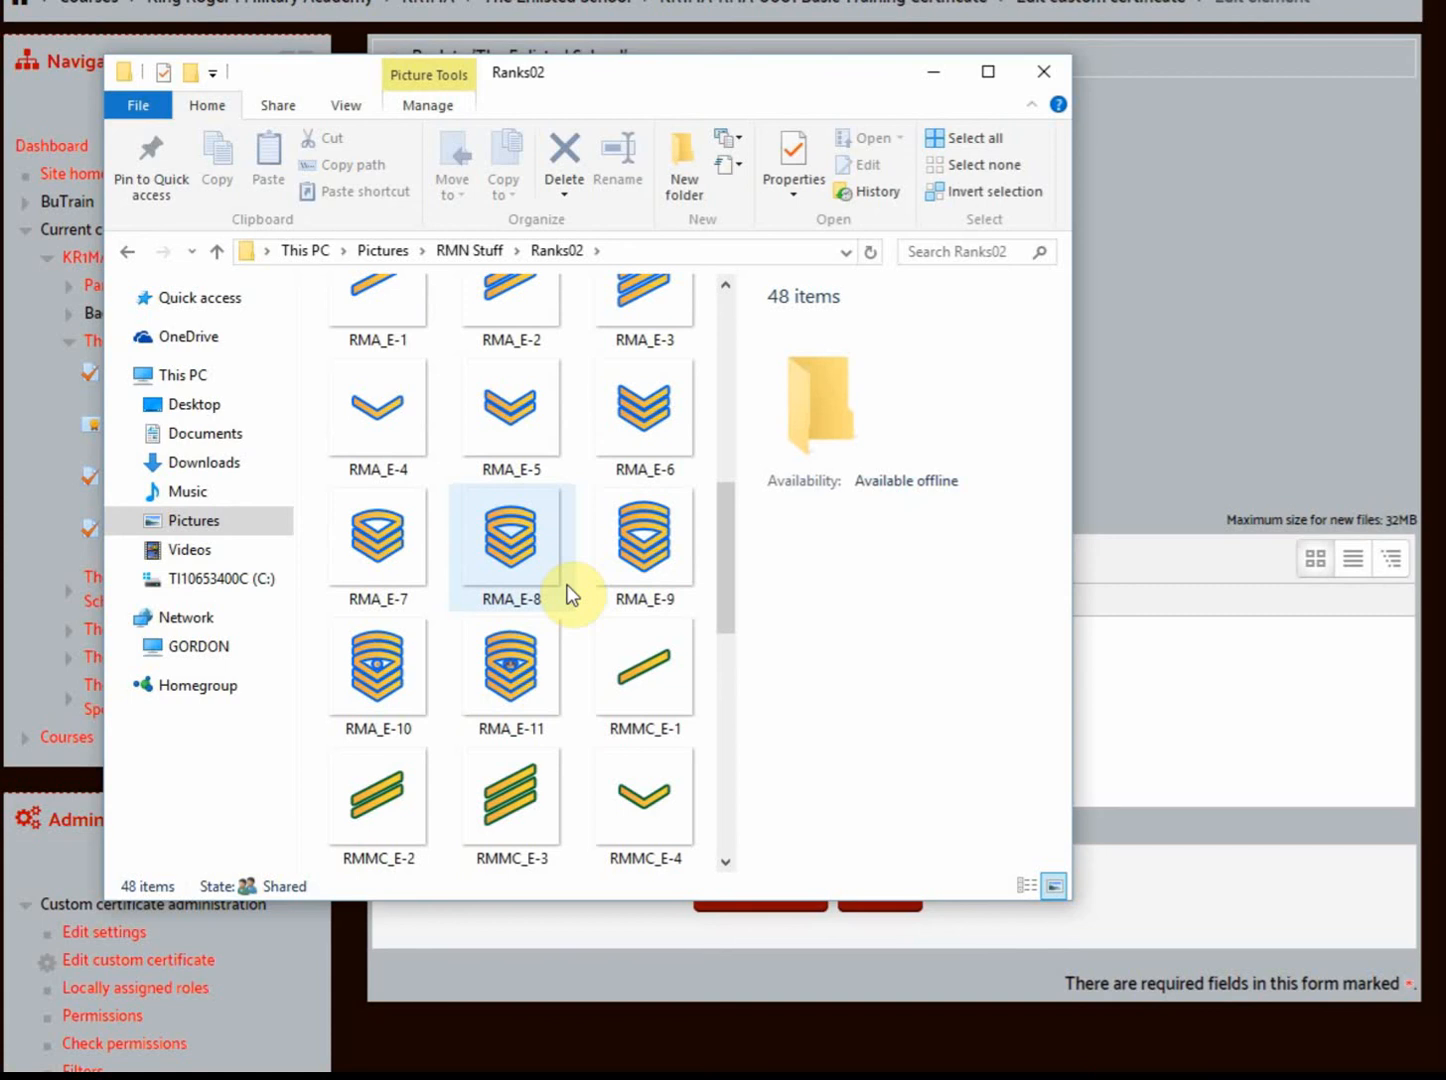
scroll(570, 592, "up", 3)
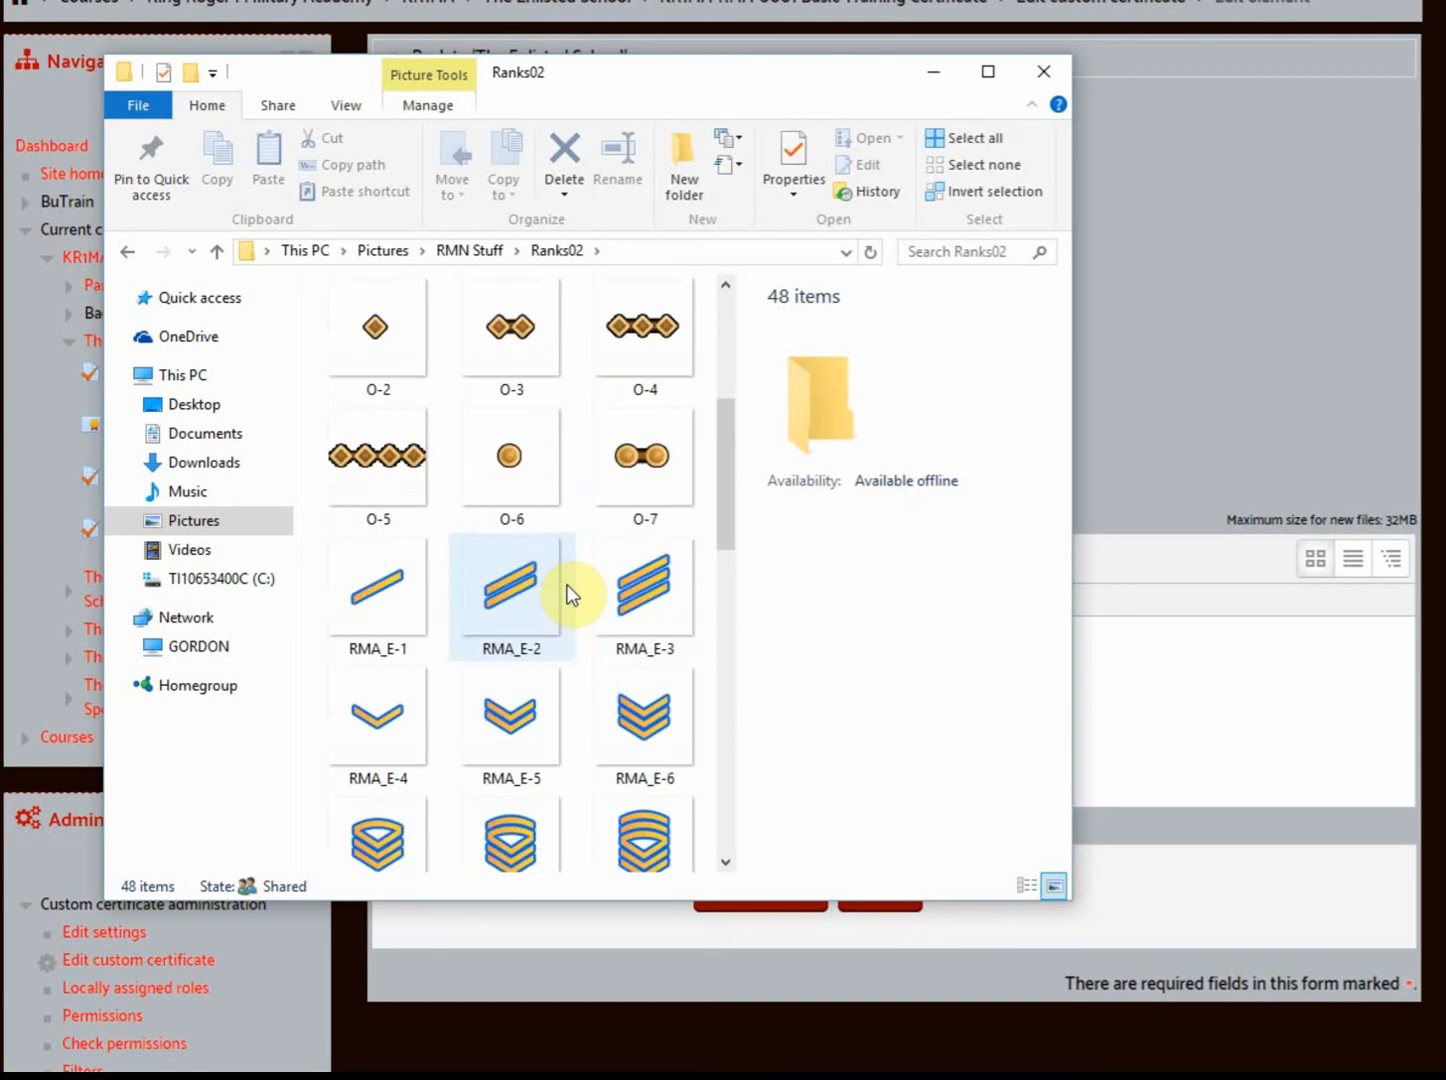
left_click(498, 578)
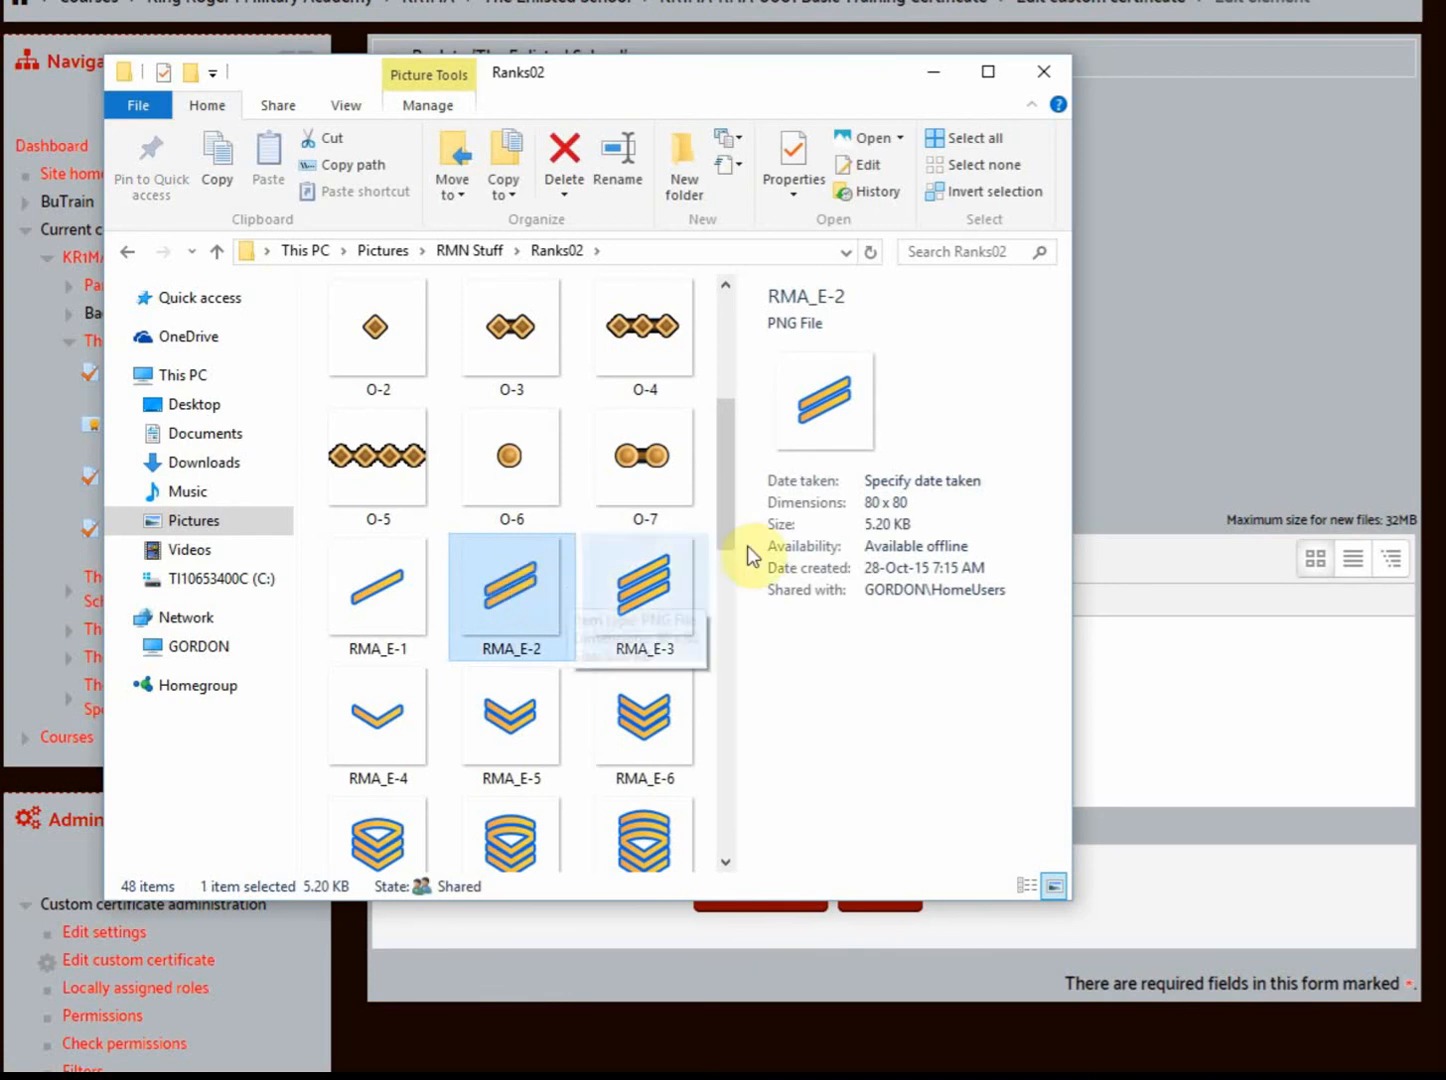
left_click_drag(497, 602, 1158, 706)
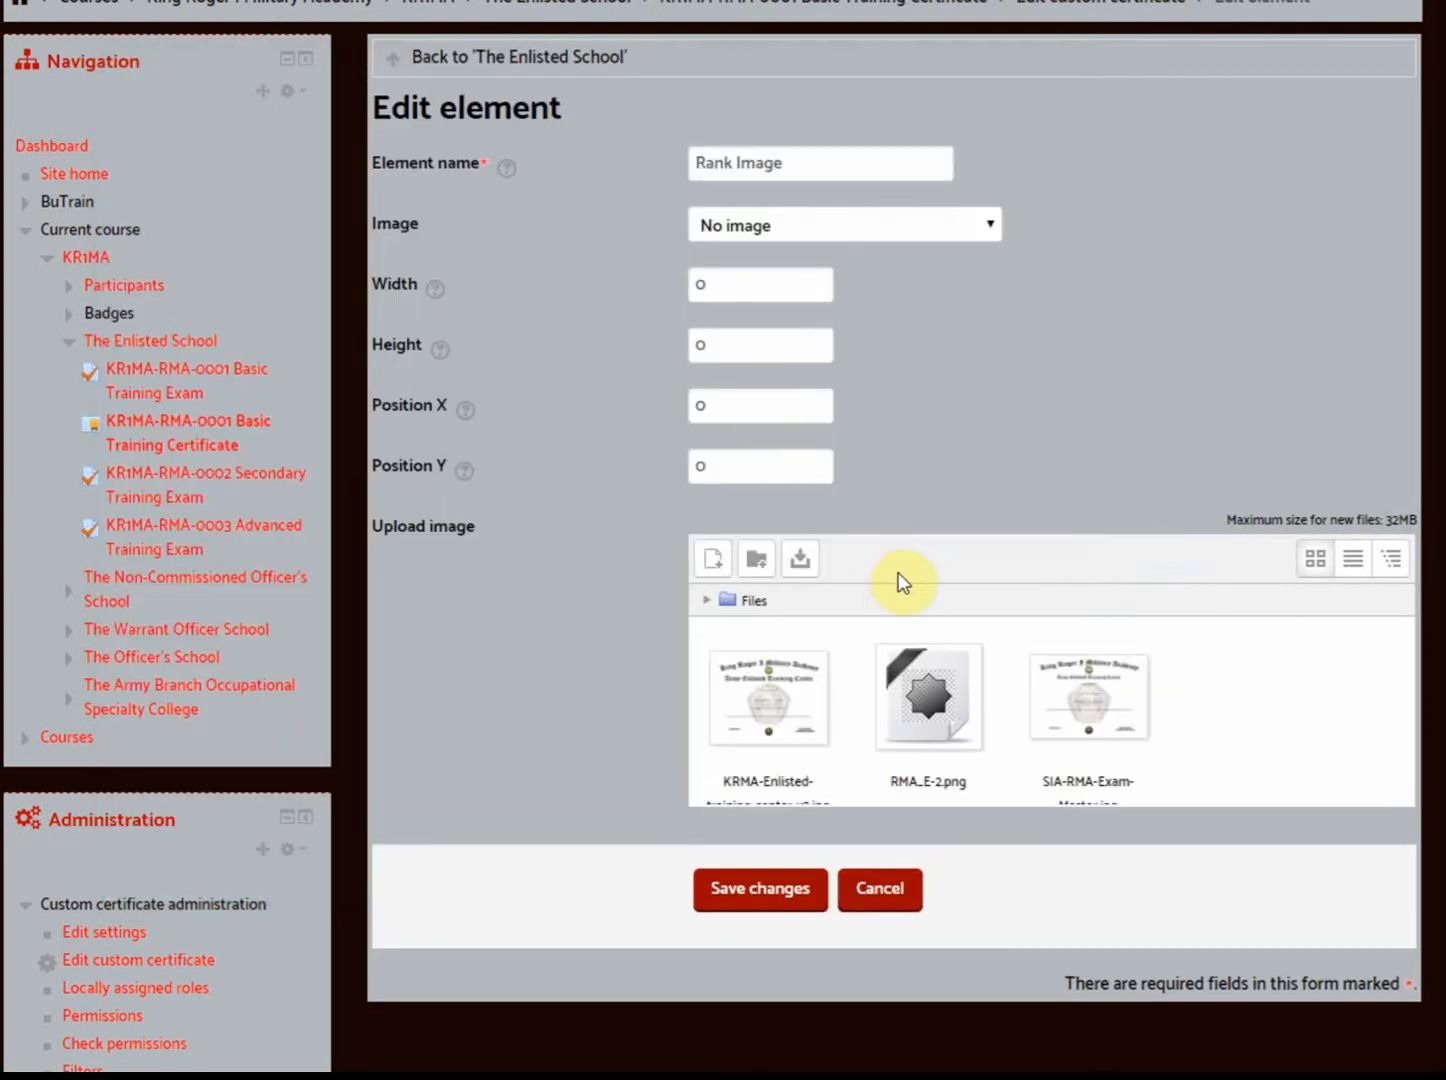
left_click(754, 899)
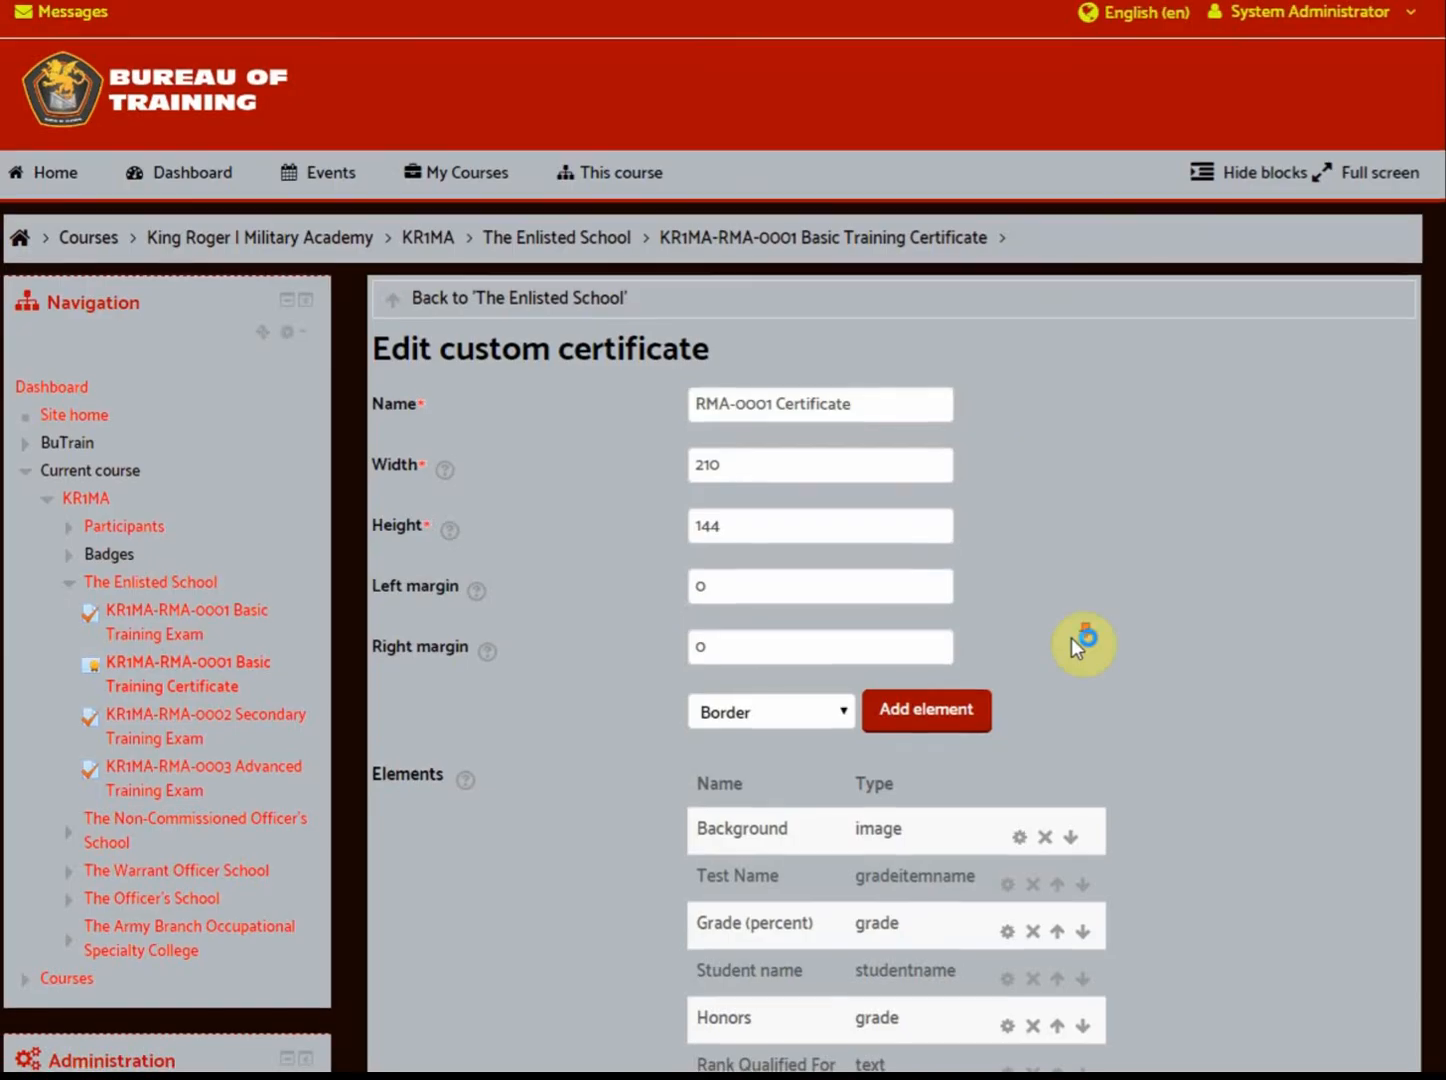
Reopen the Rank Image element and choose RMA_E-2.png as its image
scroll(1071, 637, "down", 3)
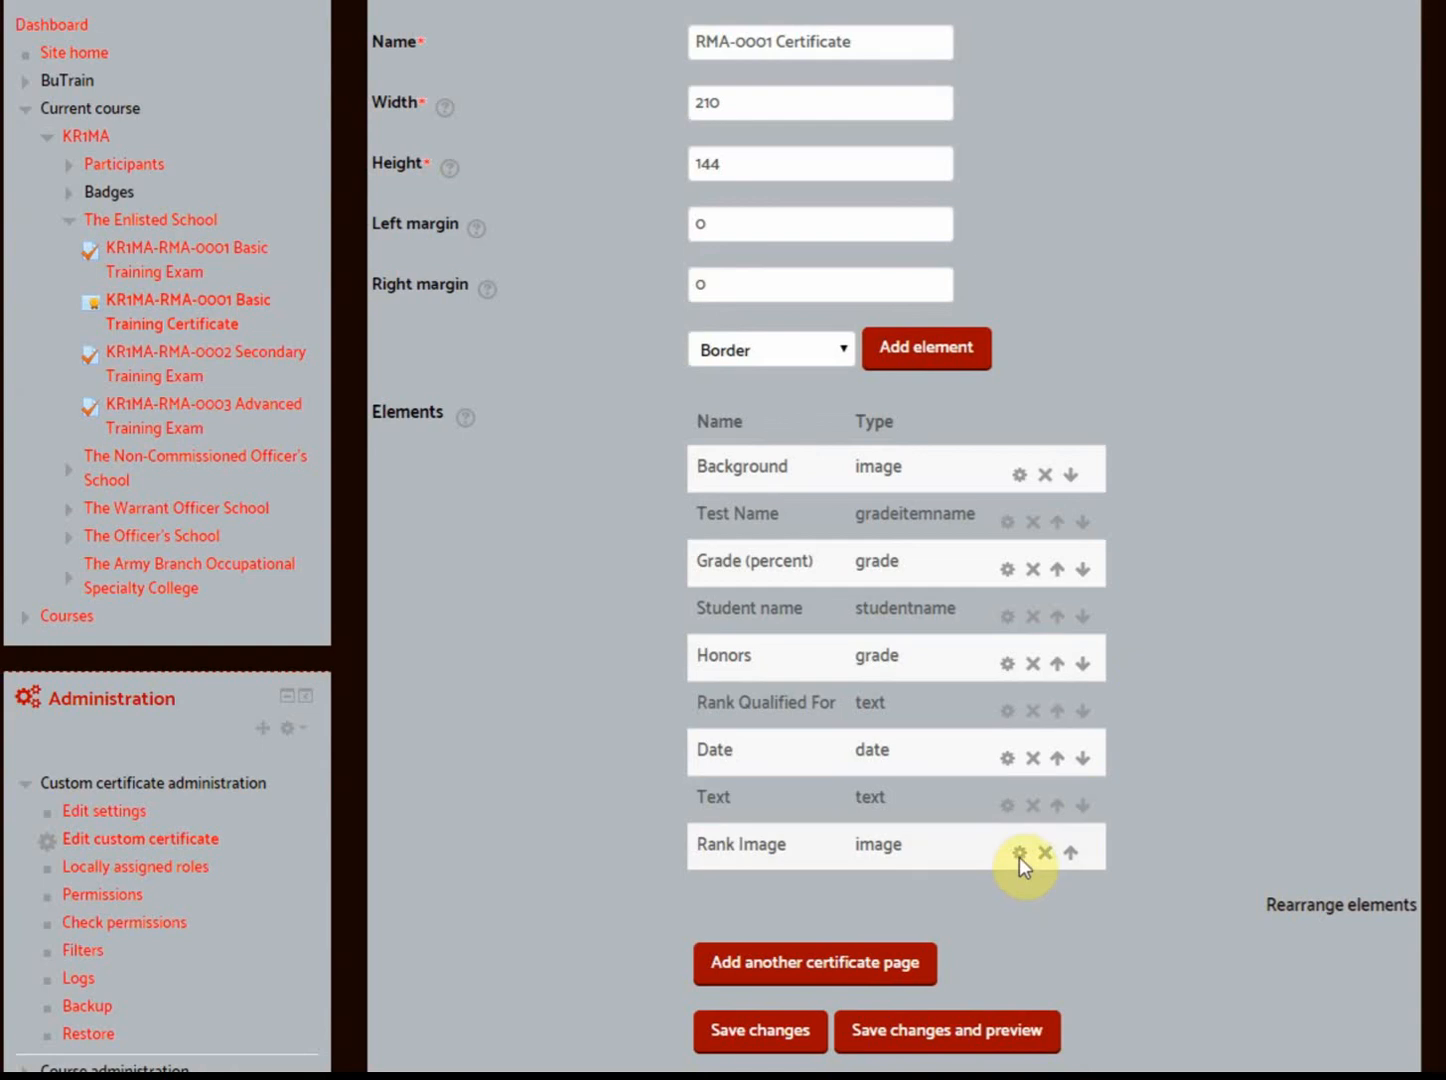
left_click(1020, 853)
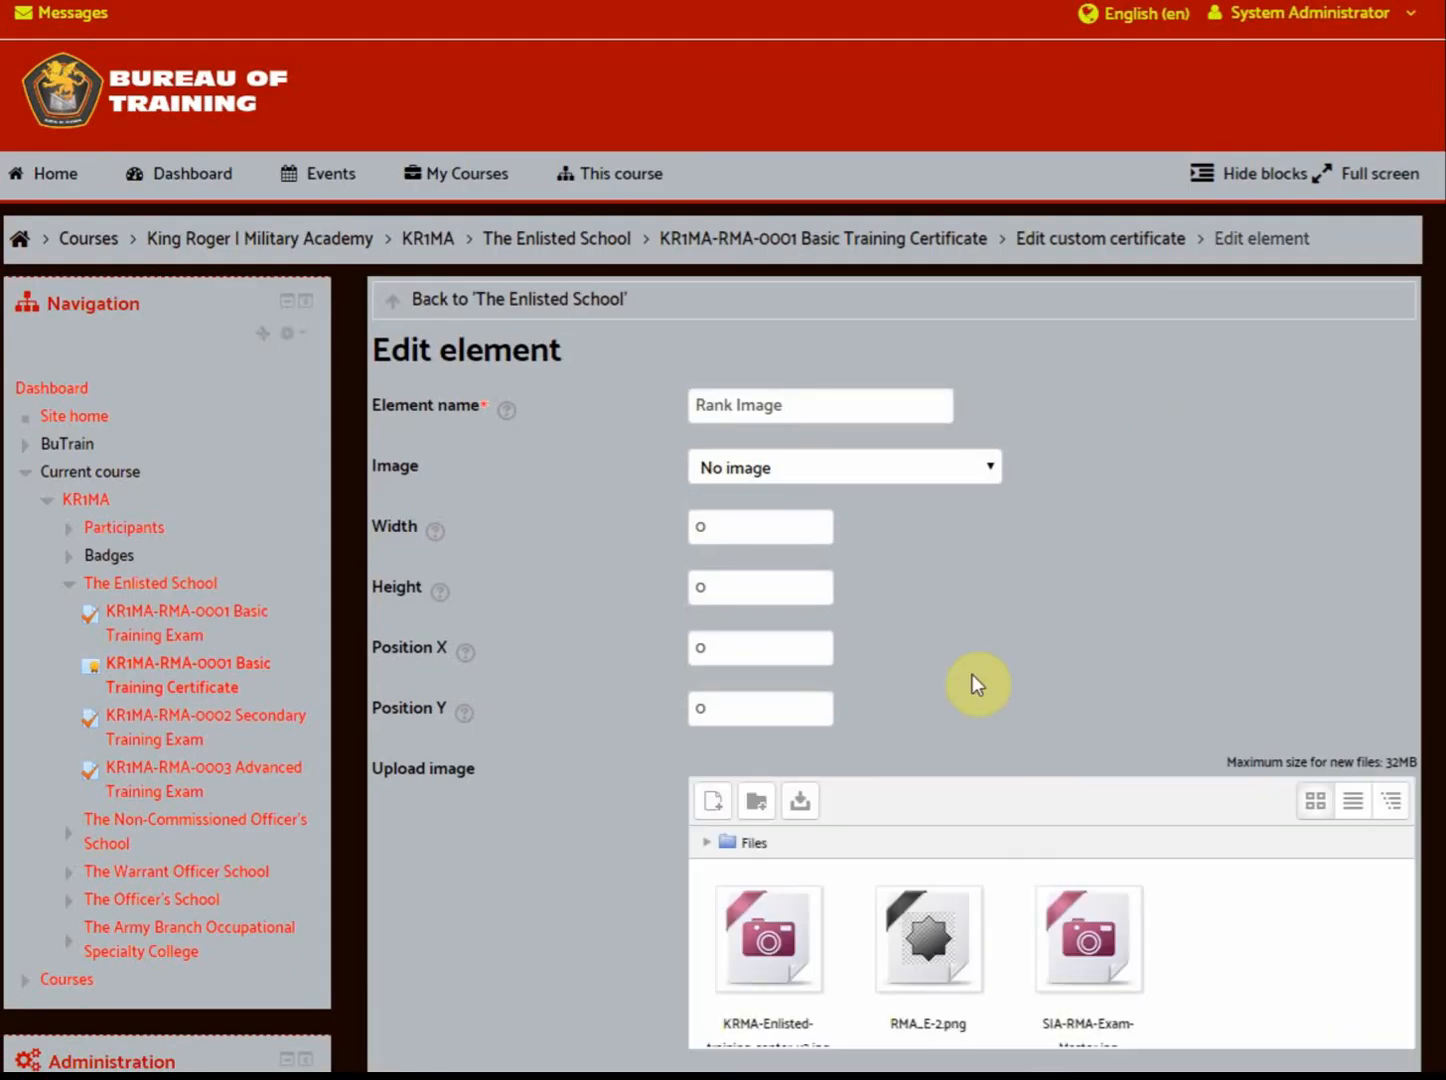
left_click(993, 469)
left_click(868, 555)
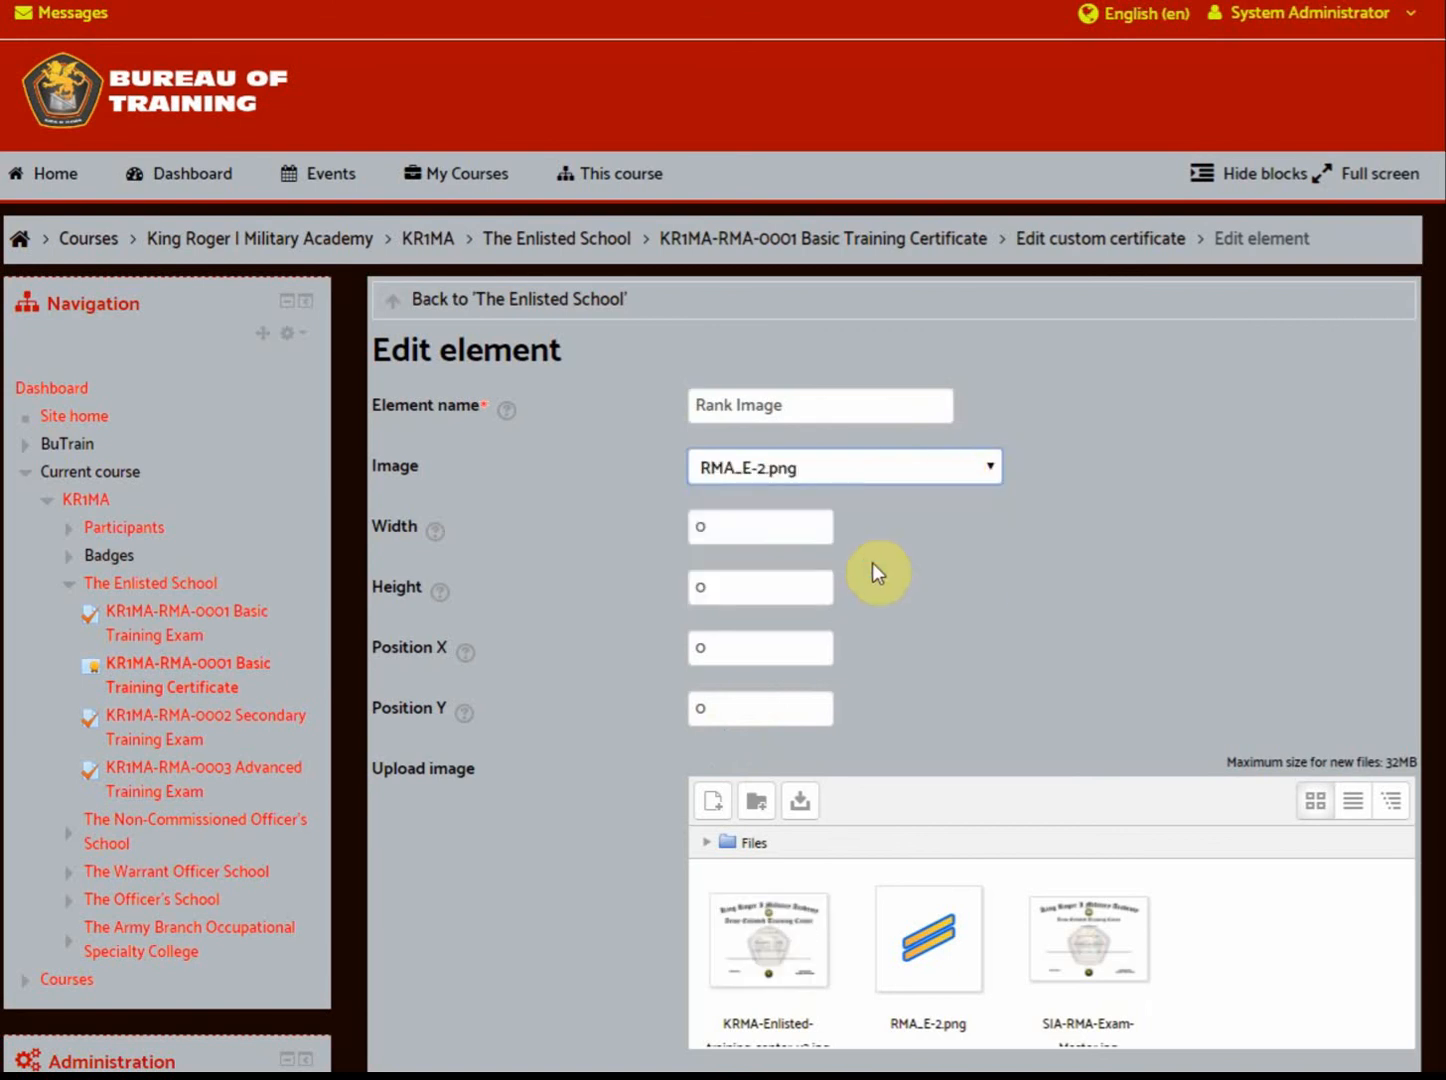
left_click(731, 520)
left_click_drag(731, 521, 672, 530)
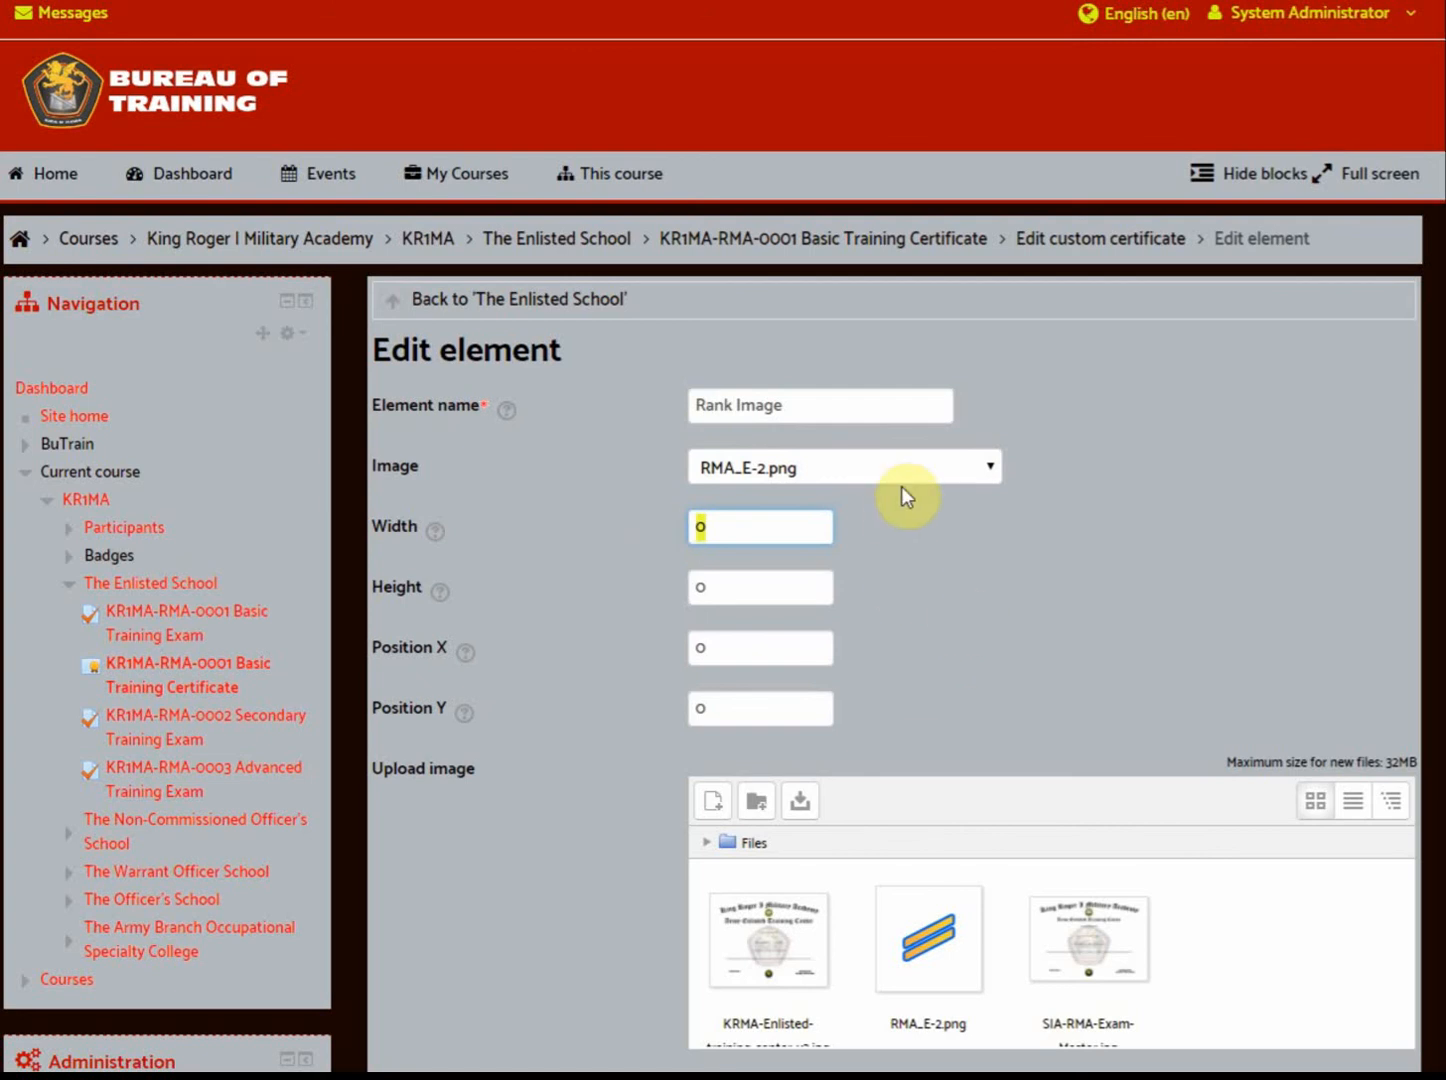
left_click(971, 467)
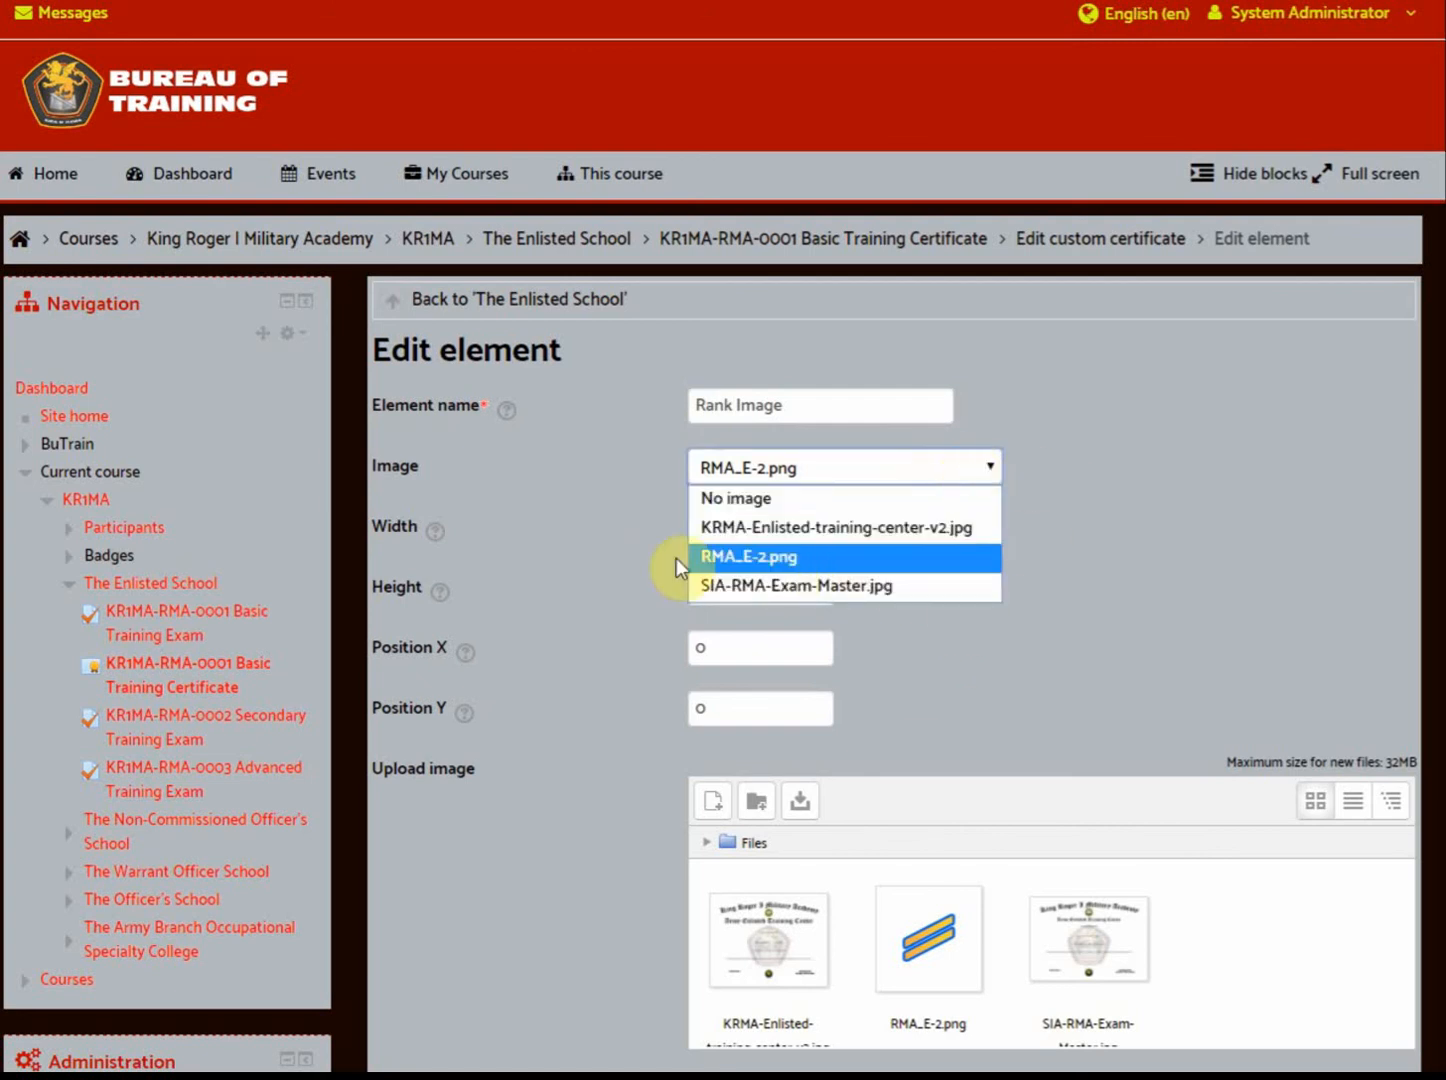
left_click(784, 558)
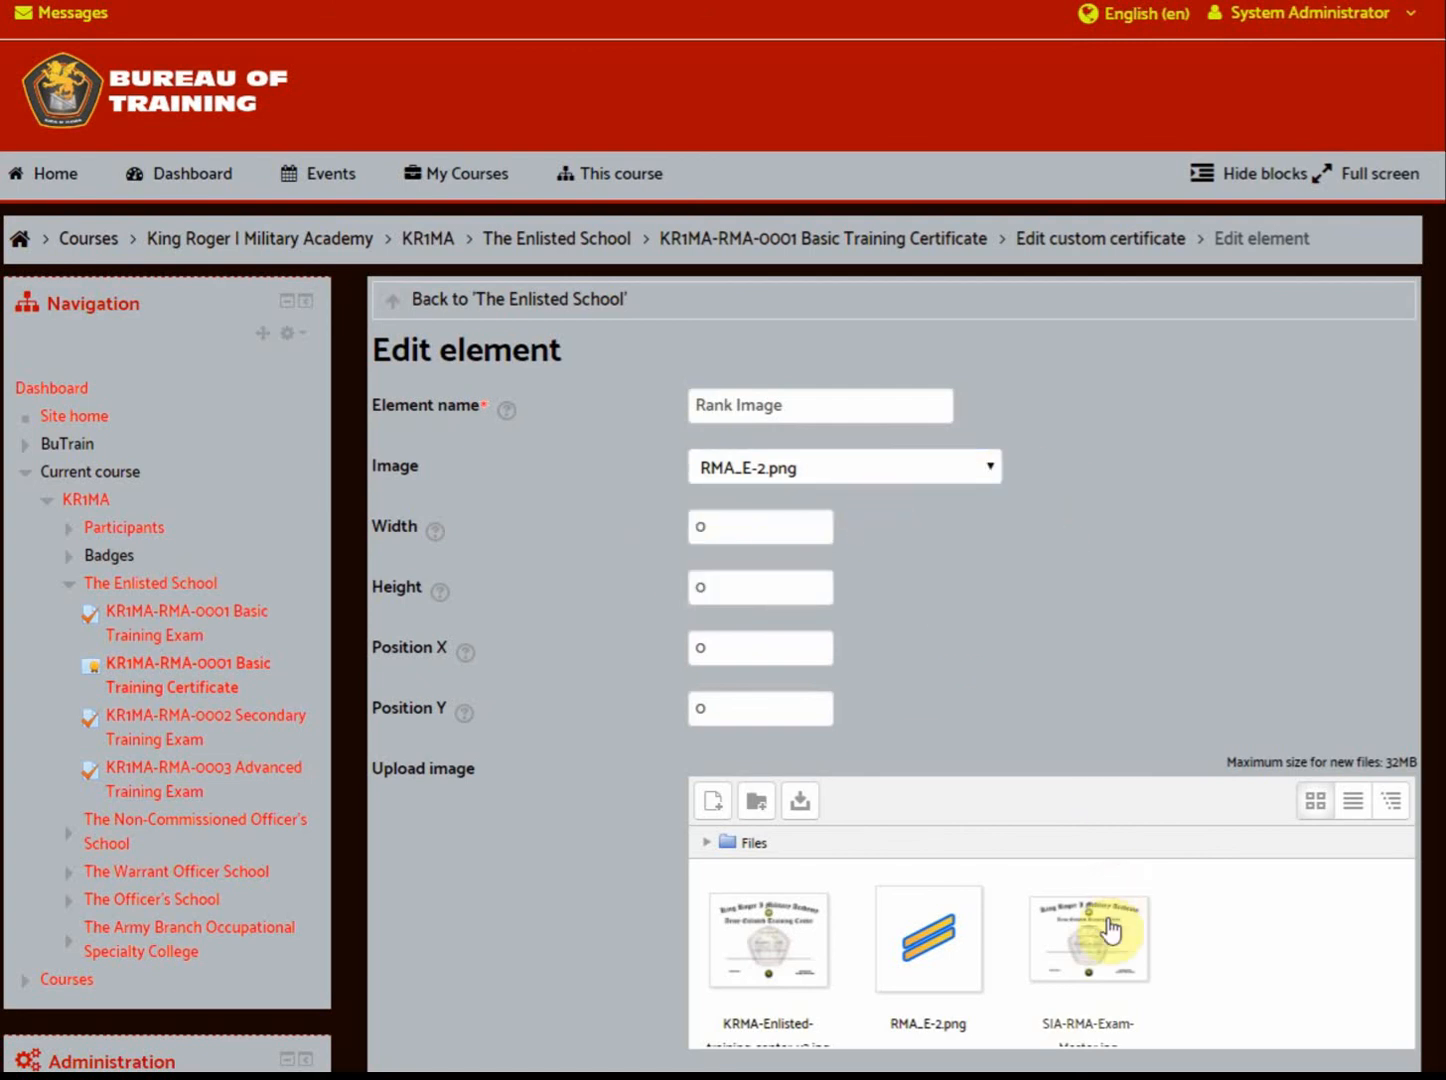
Set the rank image's width and height to 5
double_click(734, 526)
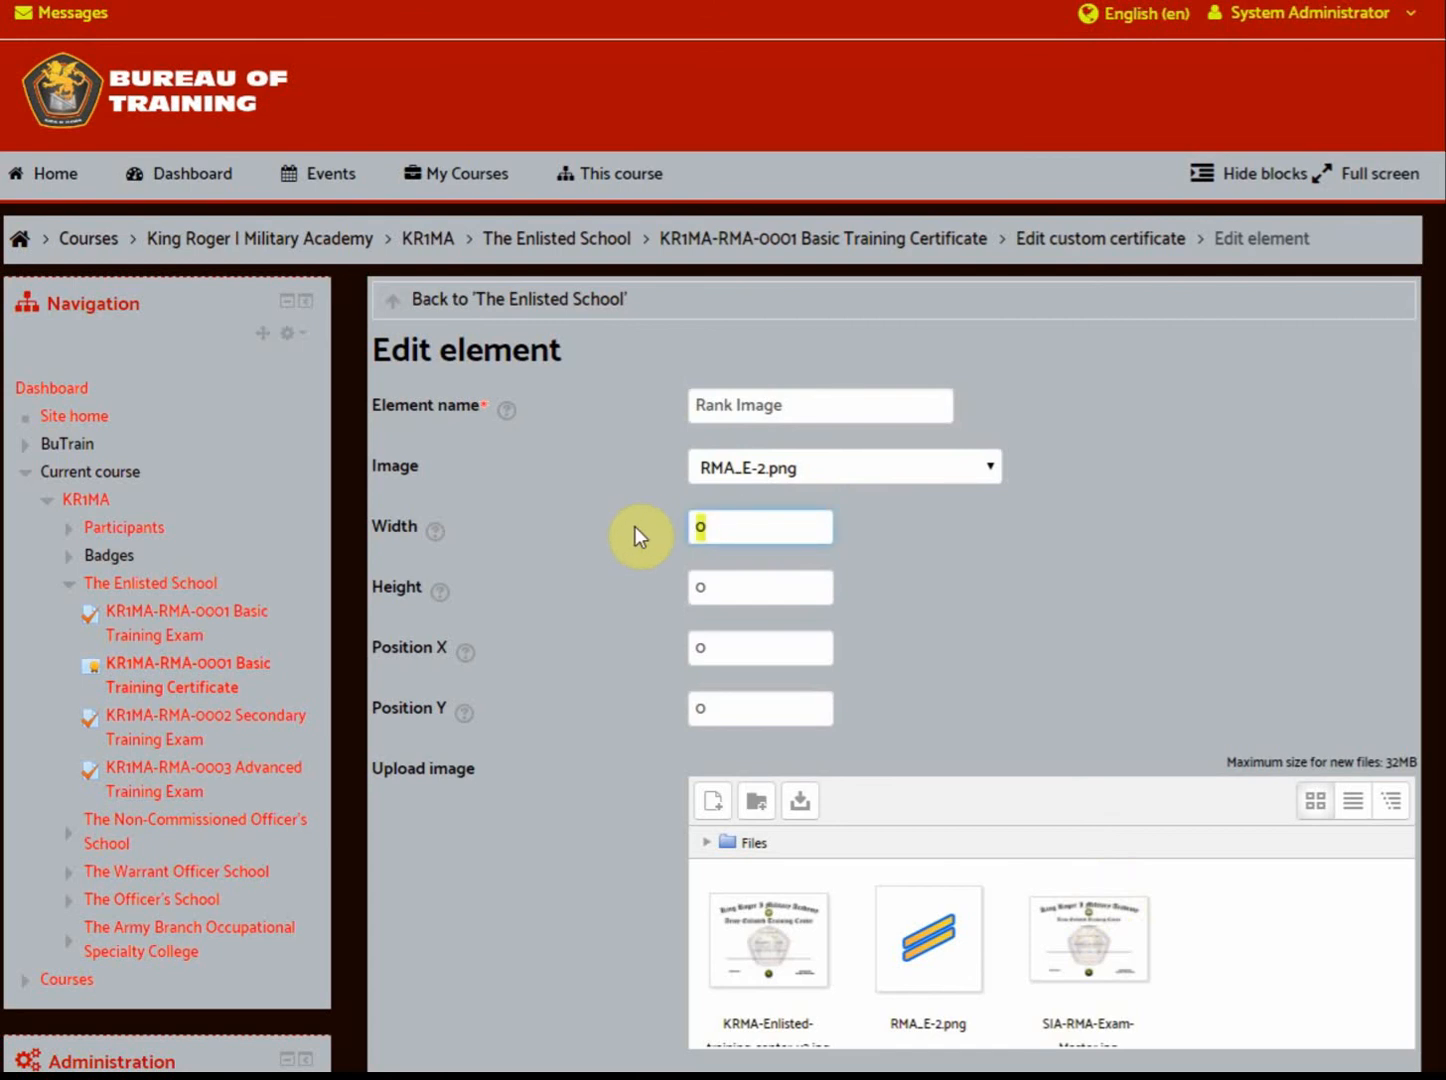
type("5")
double_click(731, 589)
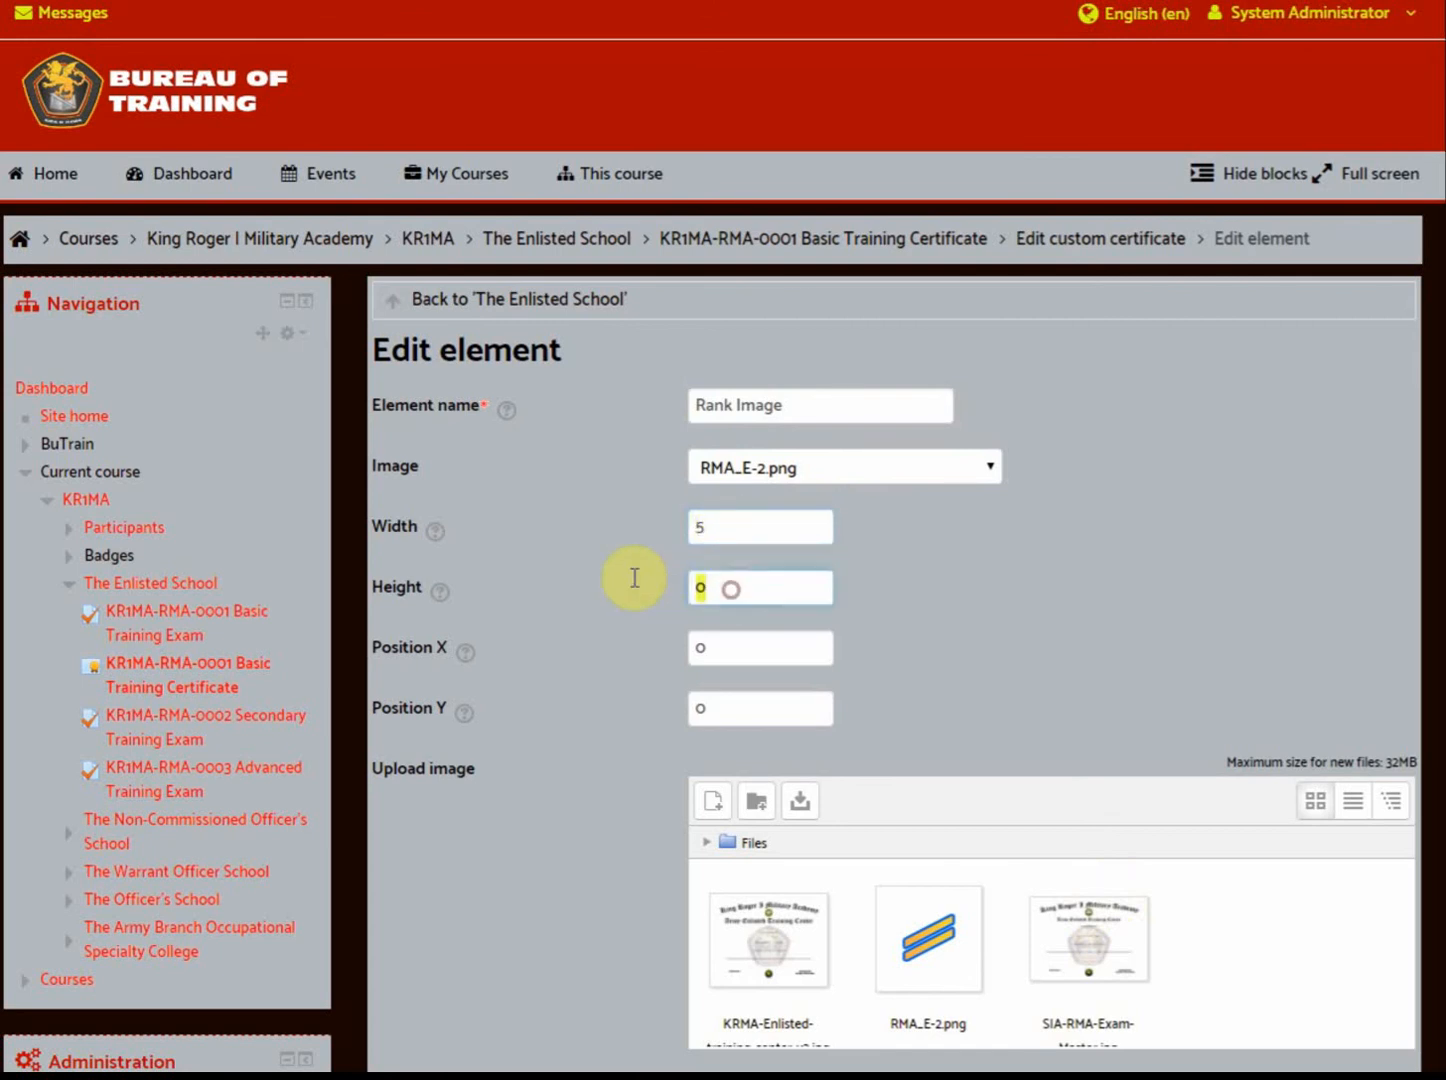
left_click(898, 638)
scroll(900, 641, "down", 1)
Set the rank image's width and height to 10 and save the element
left_click_drag(721, 404, 671, 410)
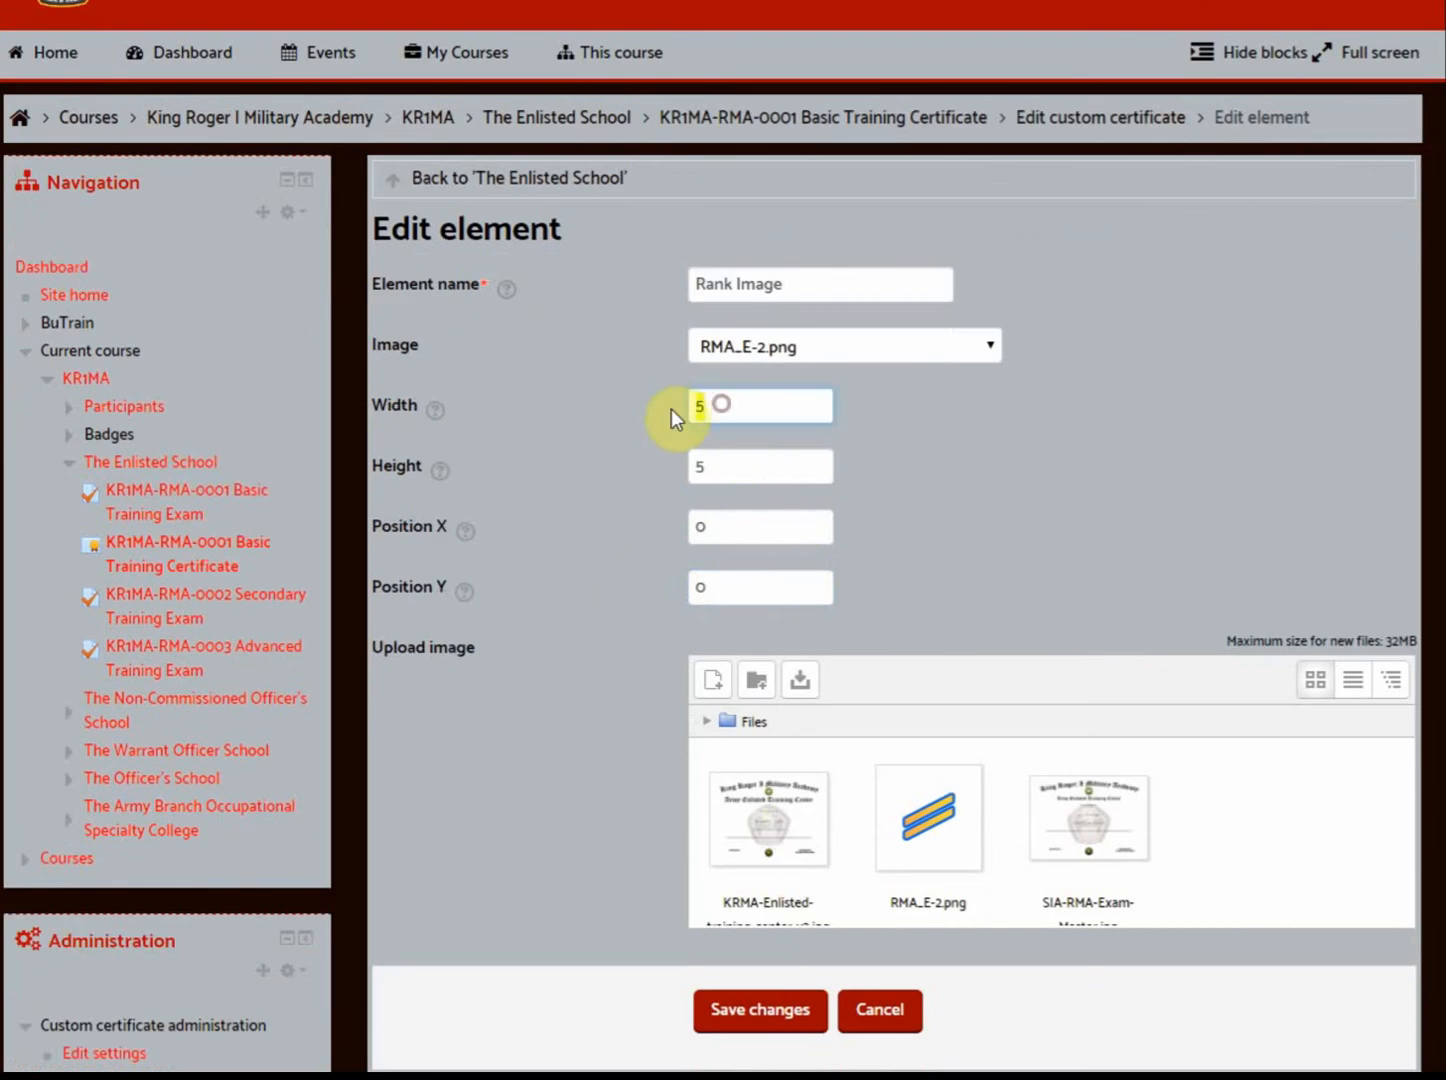
type("10")
left_click_drag(722, 467, 647, 476)
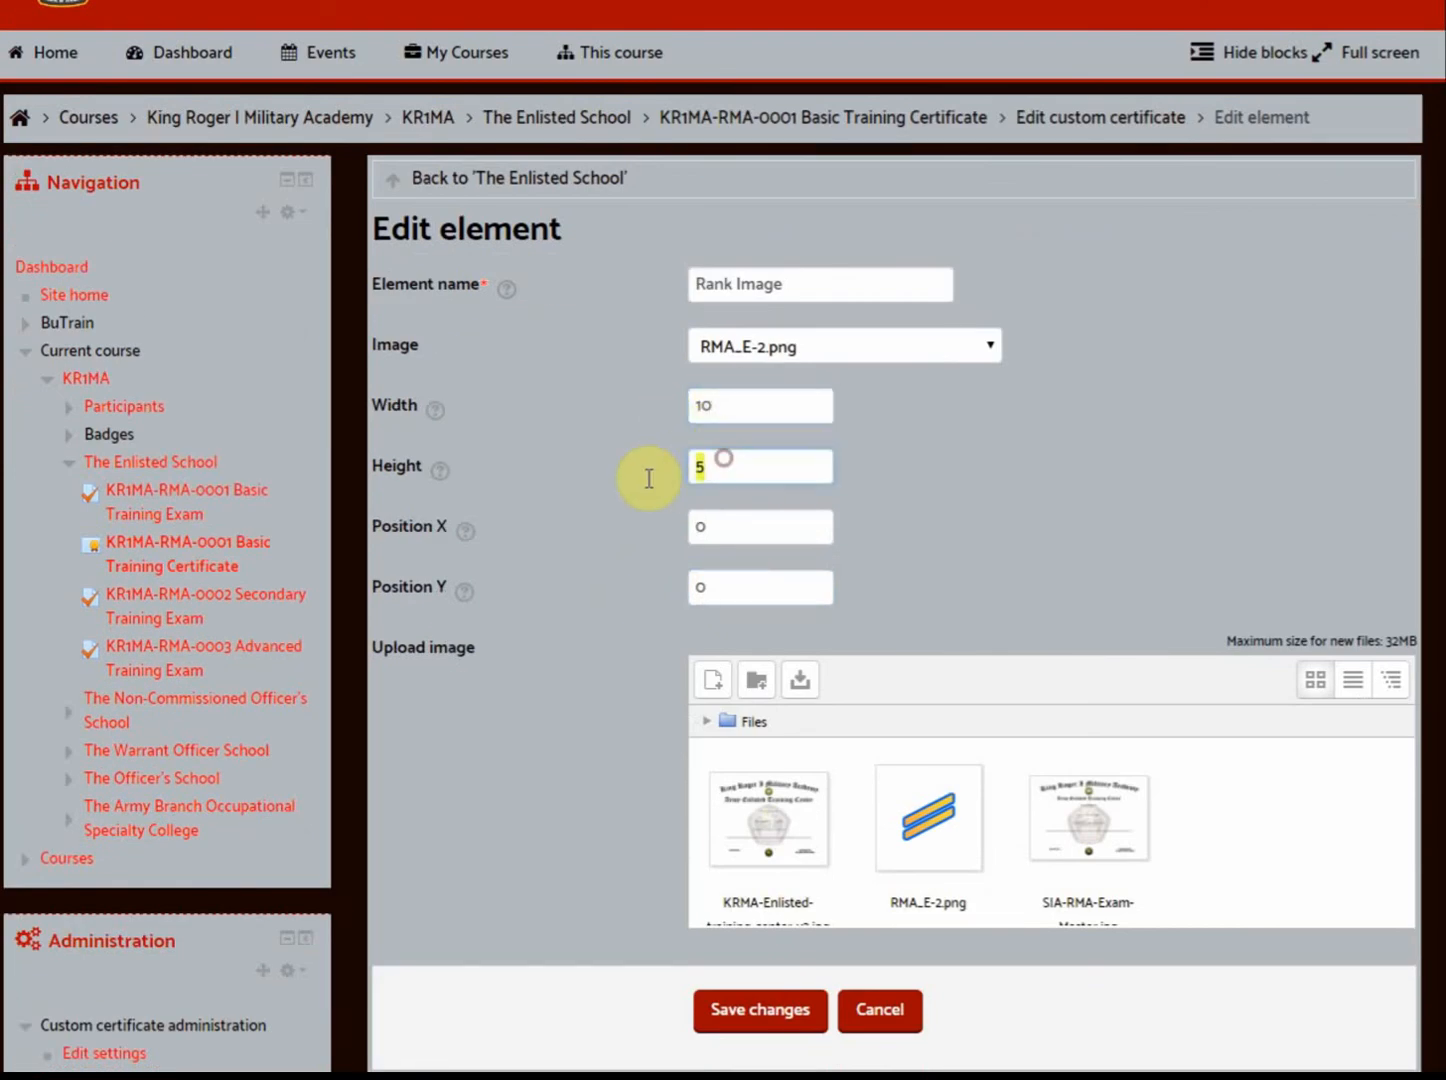
type("10")
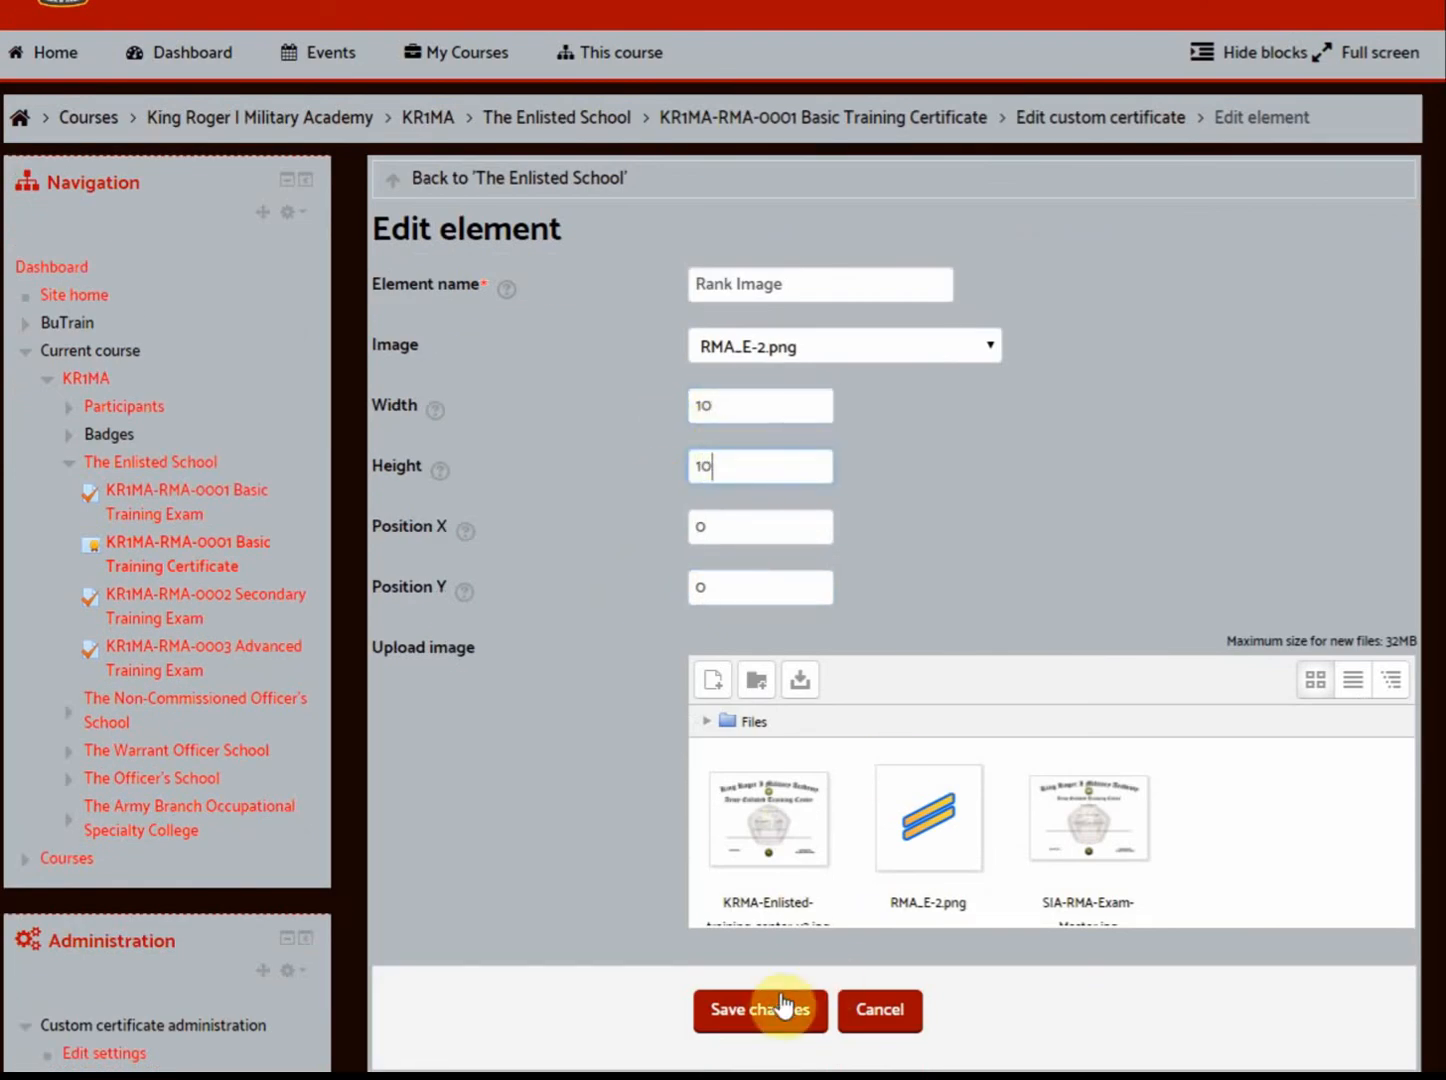
left_click(755, 1010)
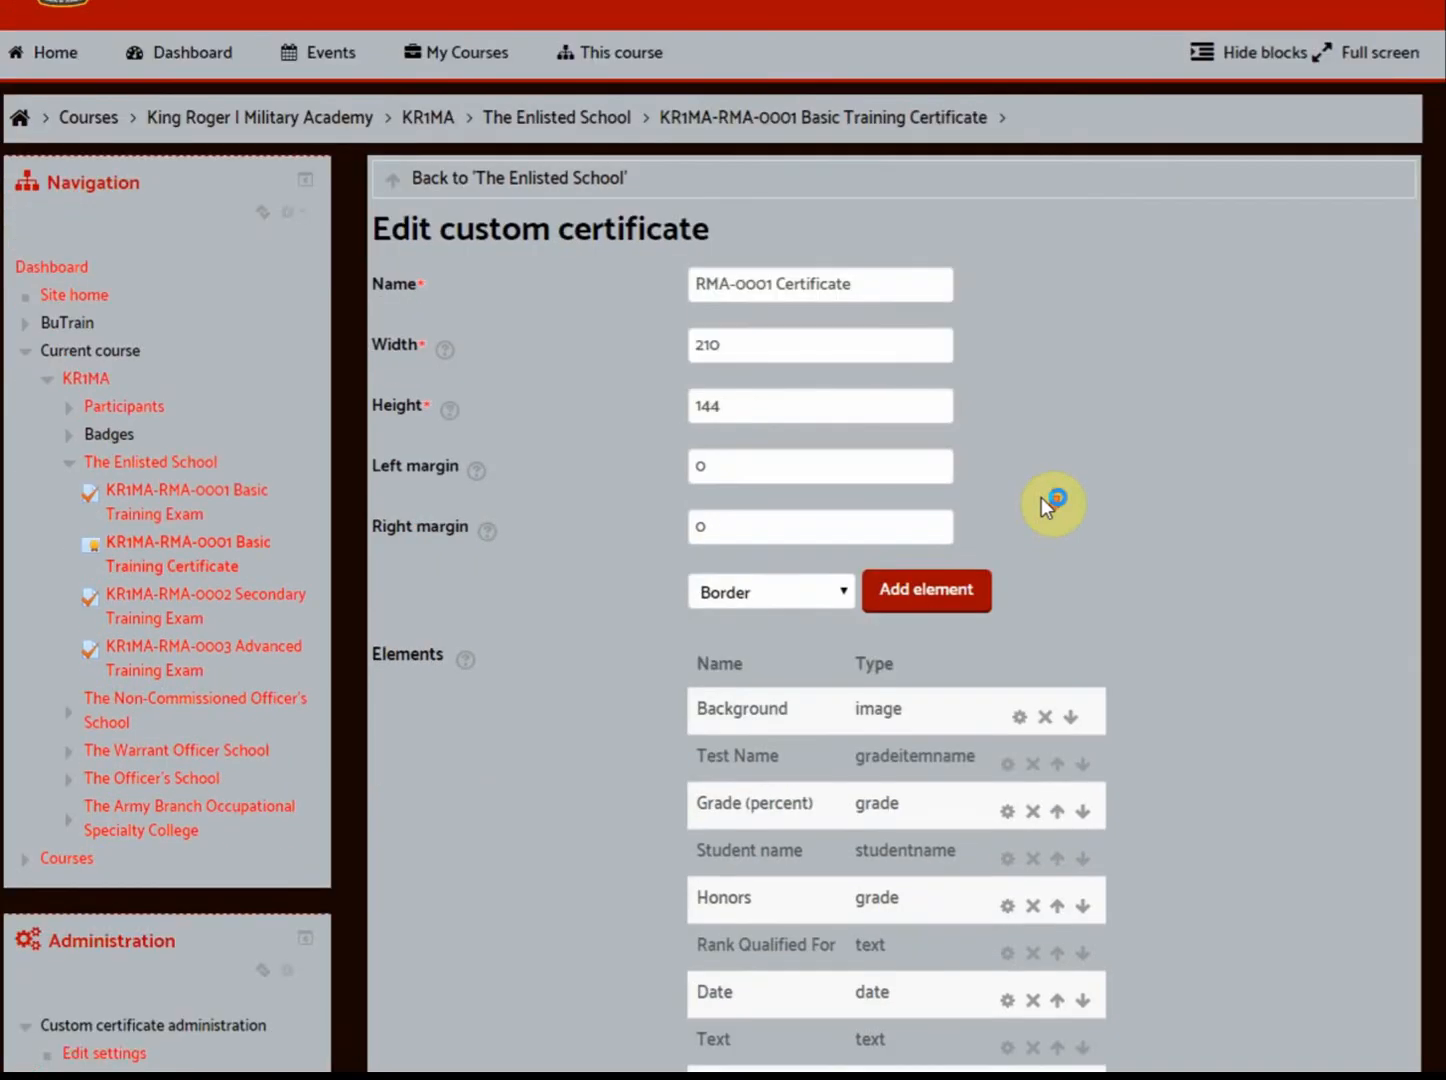
Rearrange the elements to place the rank image at the Private First Class text, and save and close the layout
scroll(1041, 497, "down", 3)
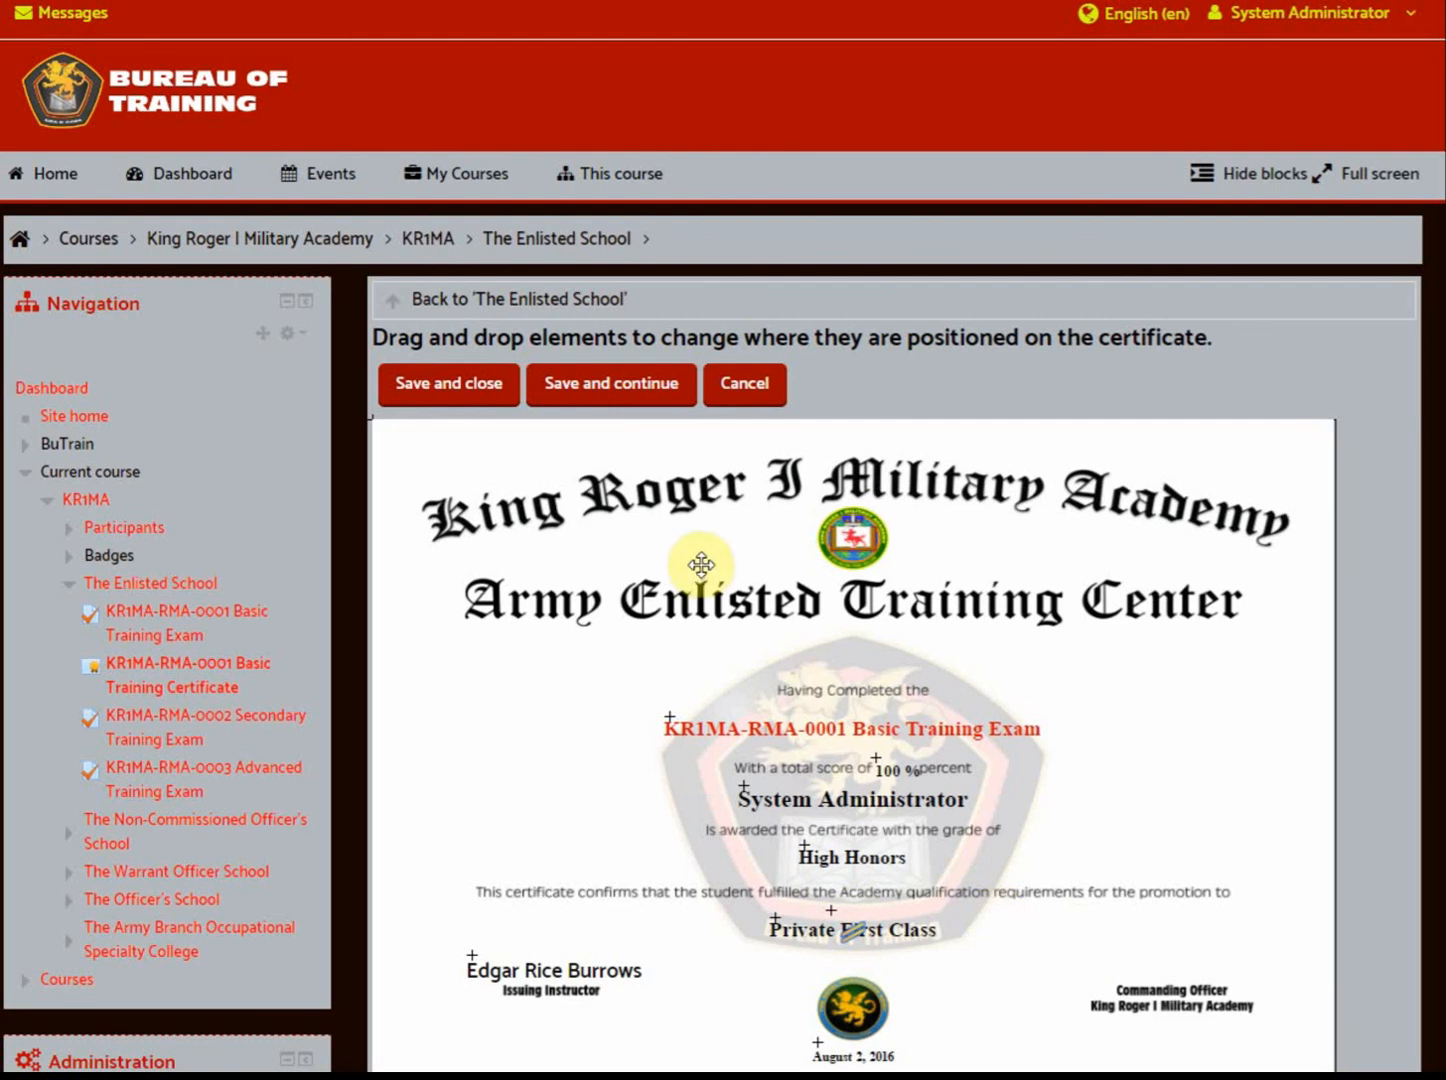
left_click(468, 397)
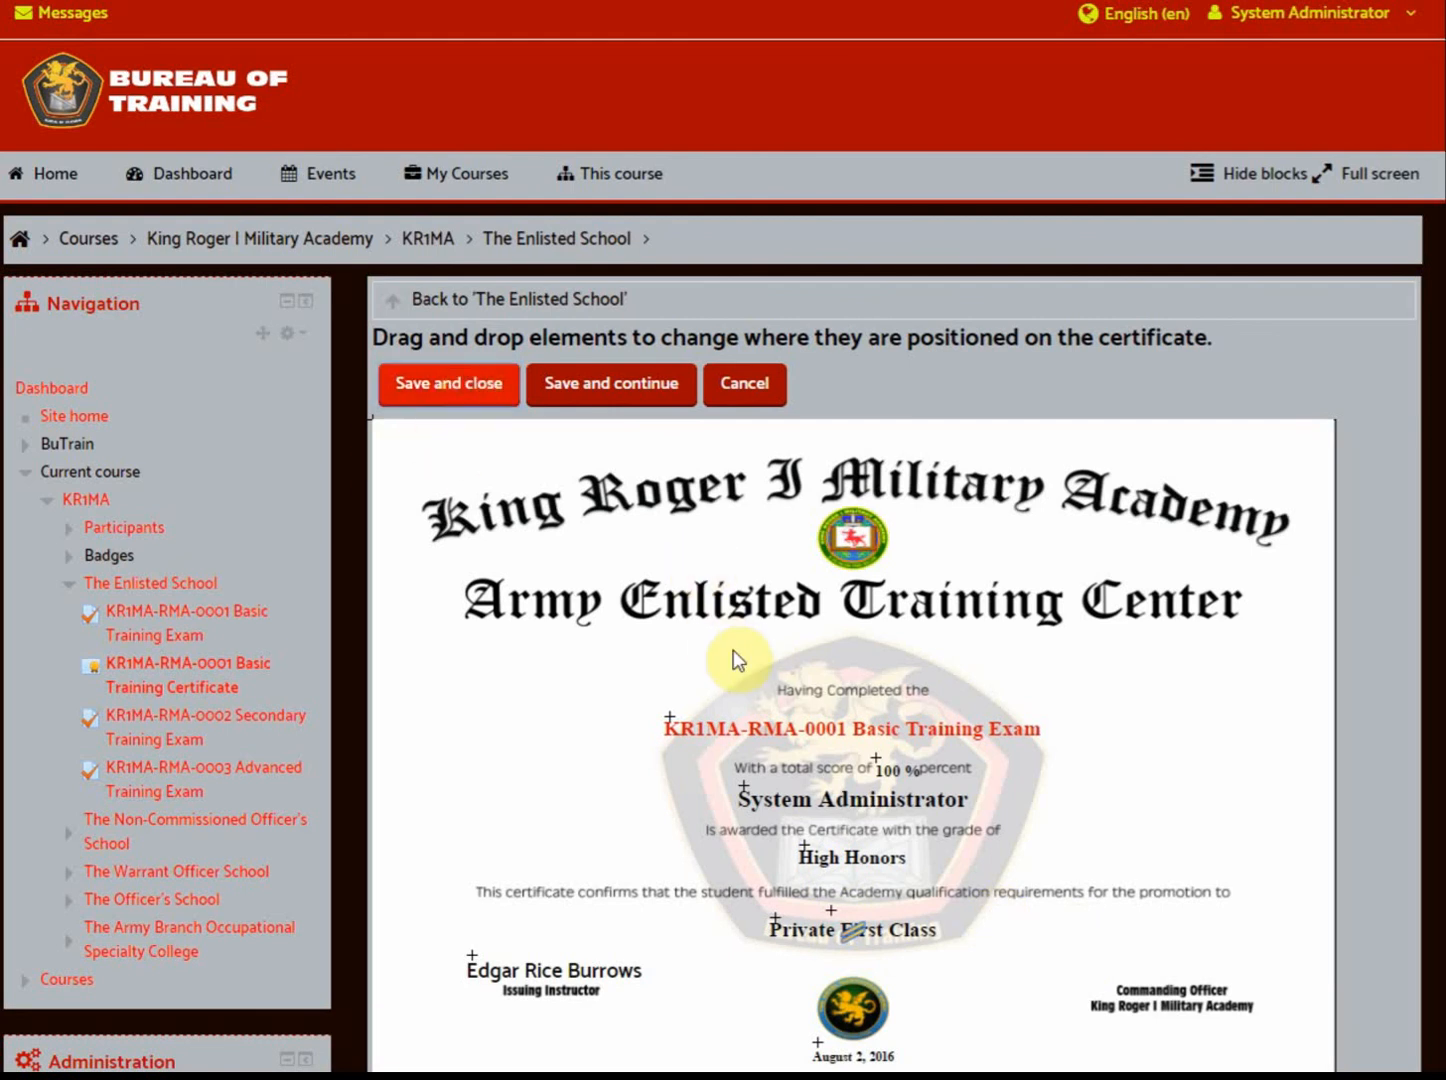
Reopen the Rank Image element and set its width and height to 20
scroll(1053, 691, "down", 3)
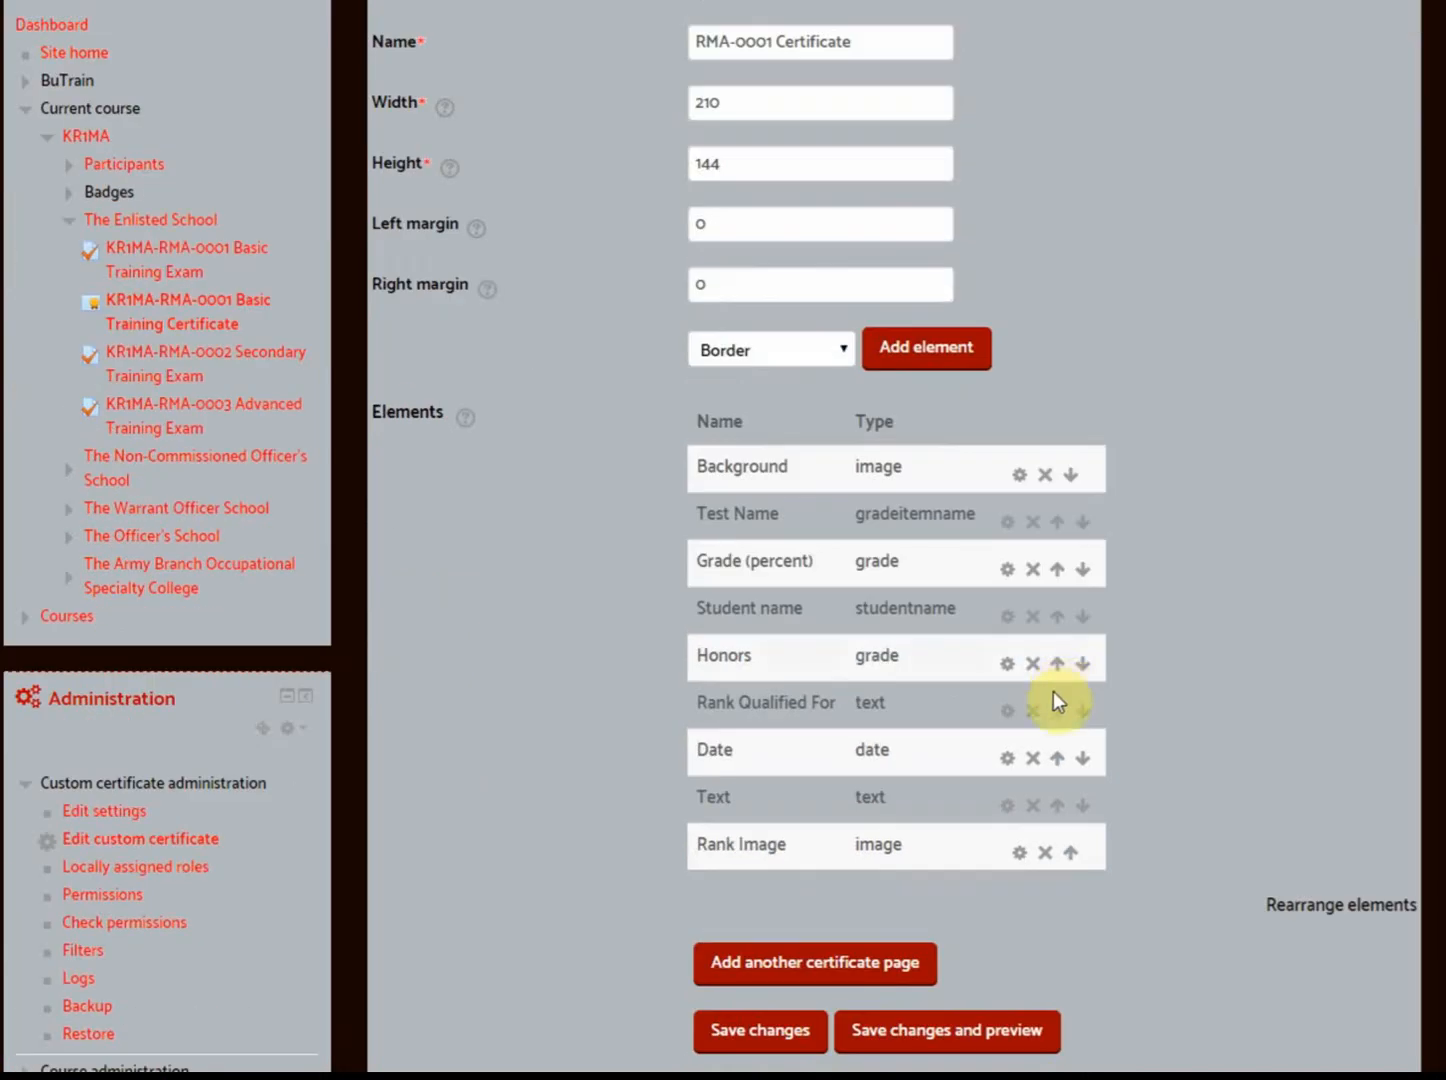
left_click(1016, 852)
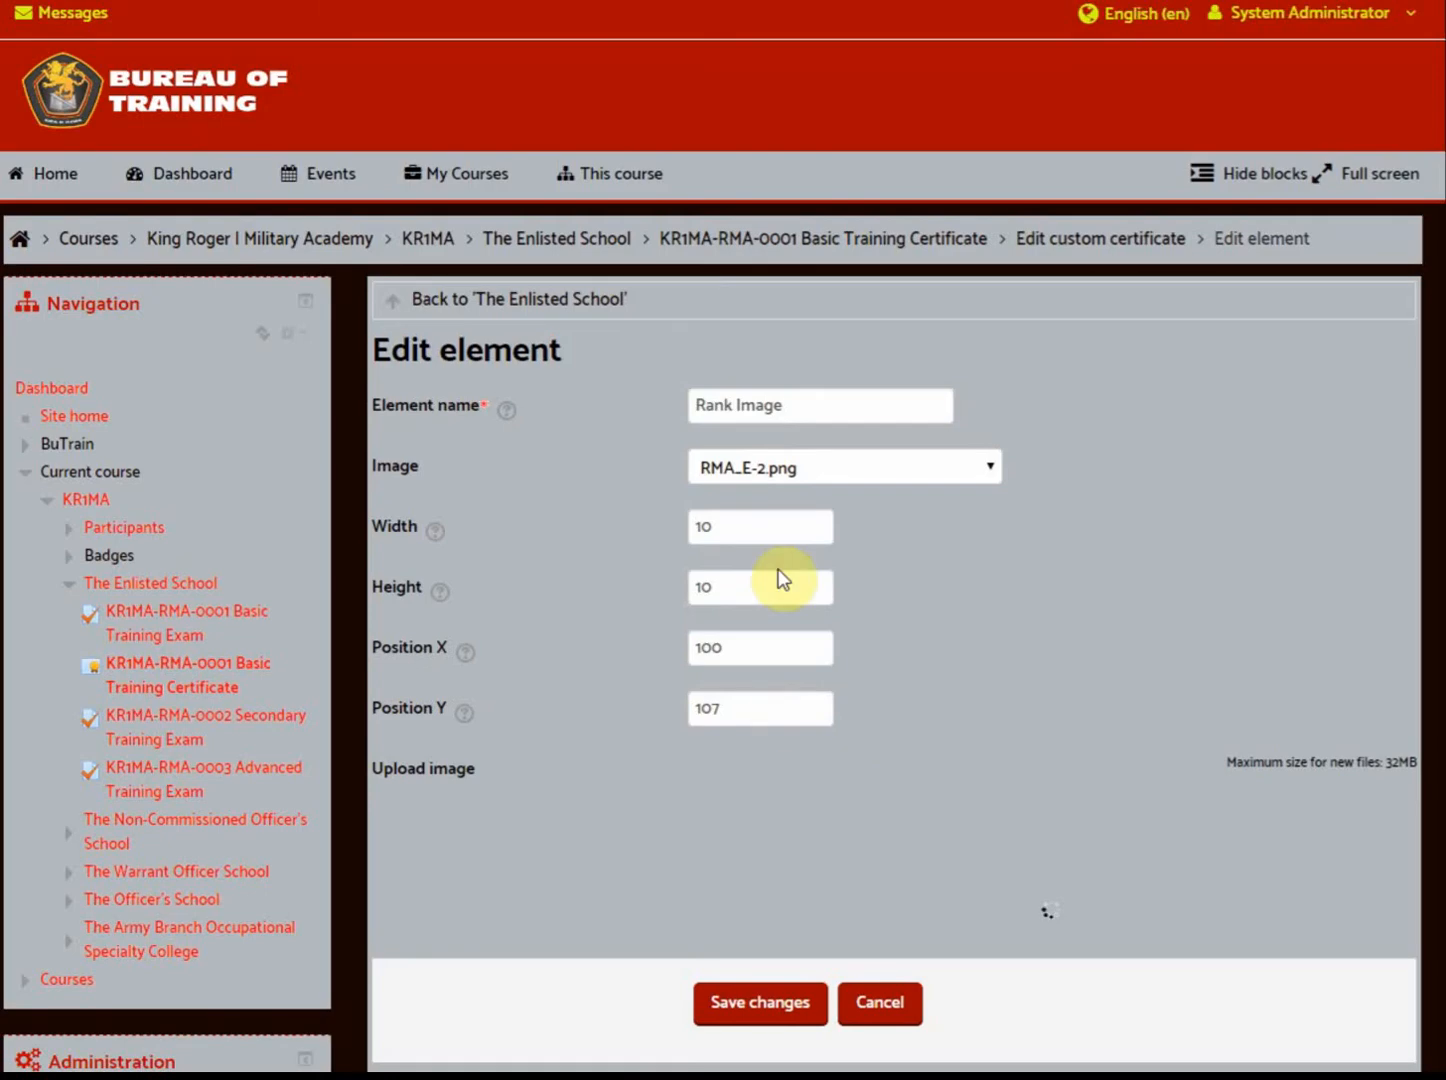
left_click(750, 528)
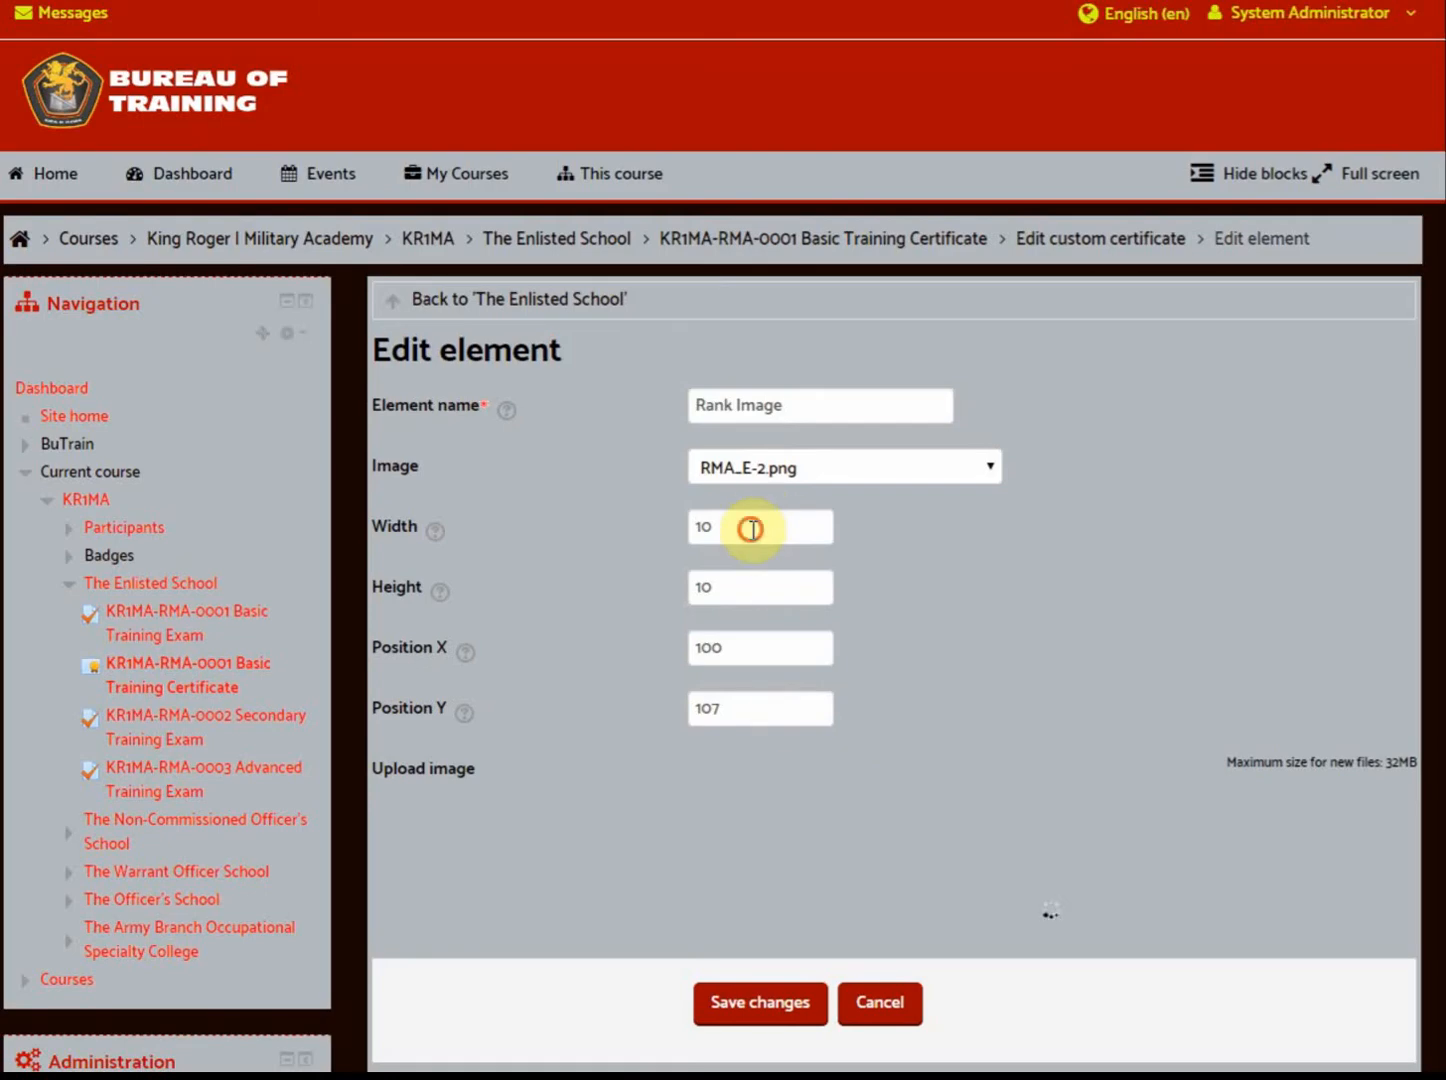
key("BackSpace")
key("BackSpace")
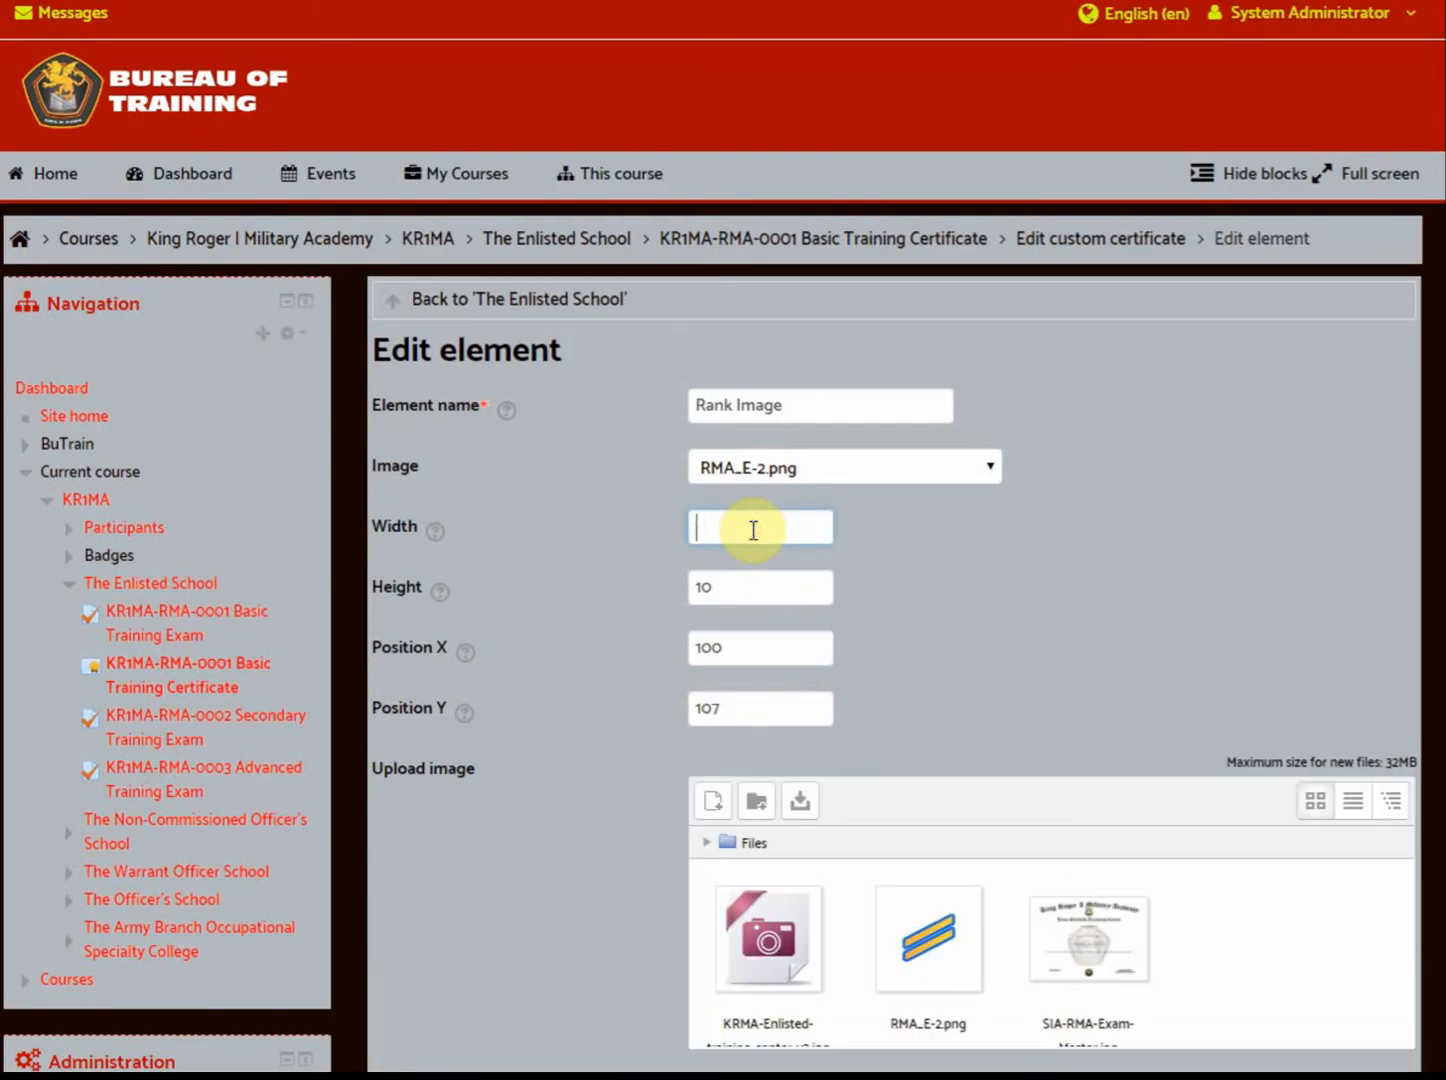
type("20")
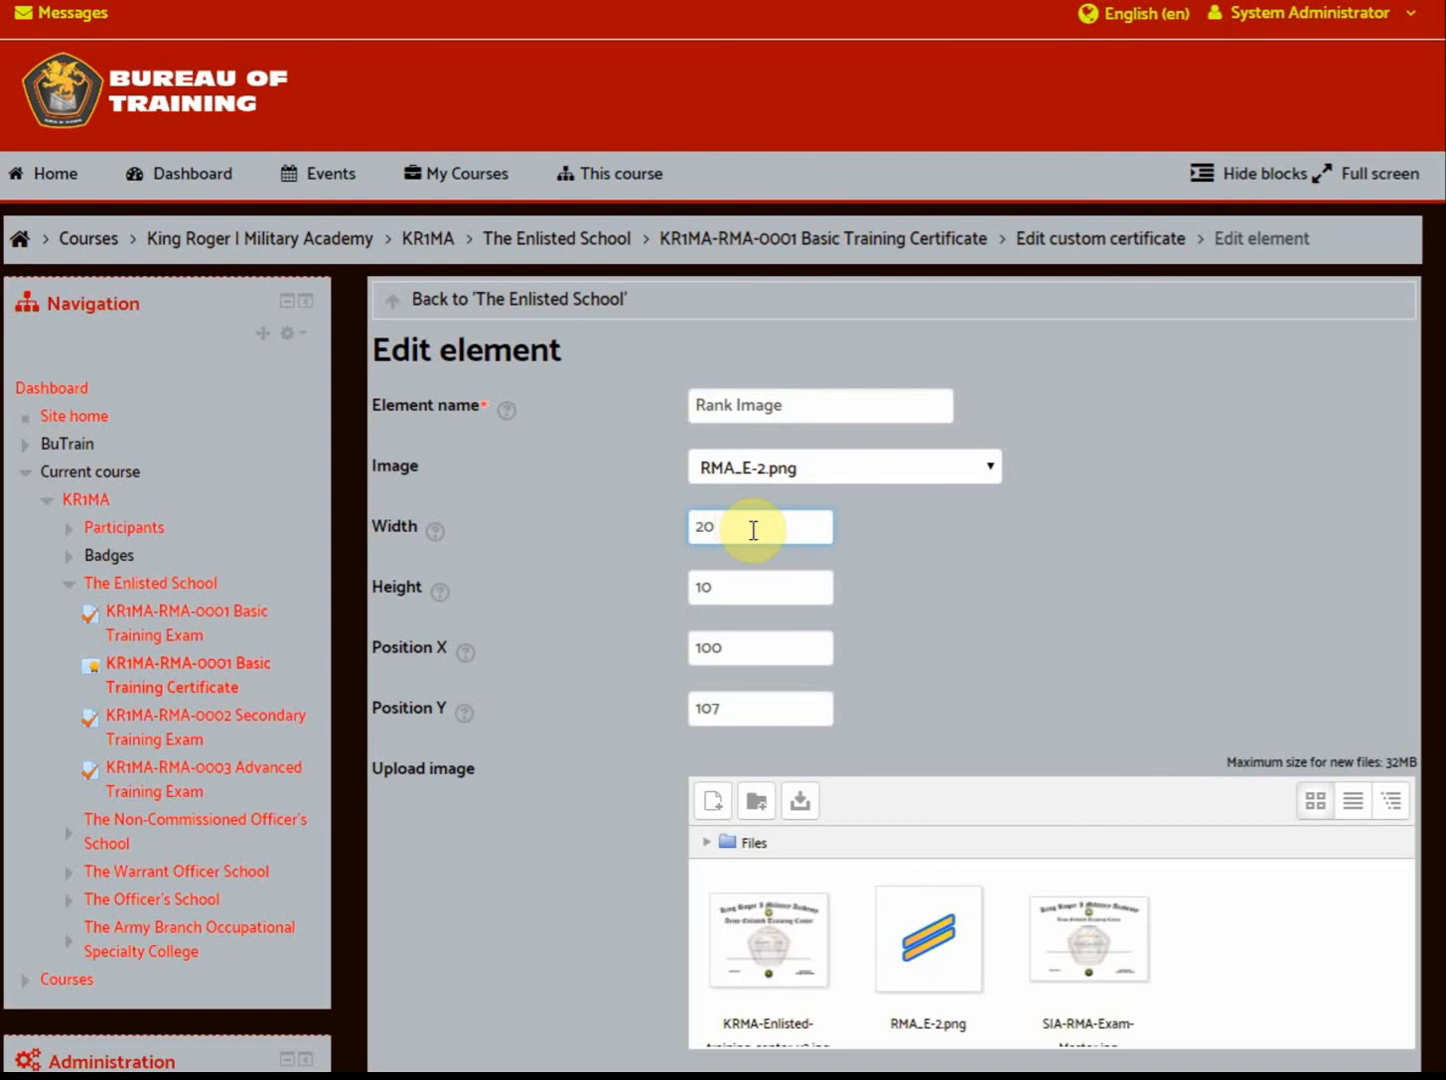
left_click_drag(727, 576, 658, 588)
type("20")
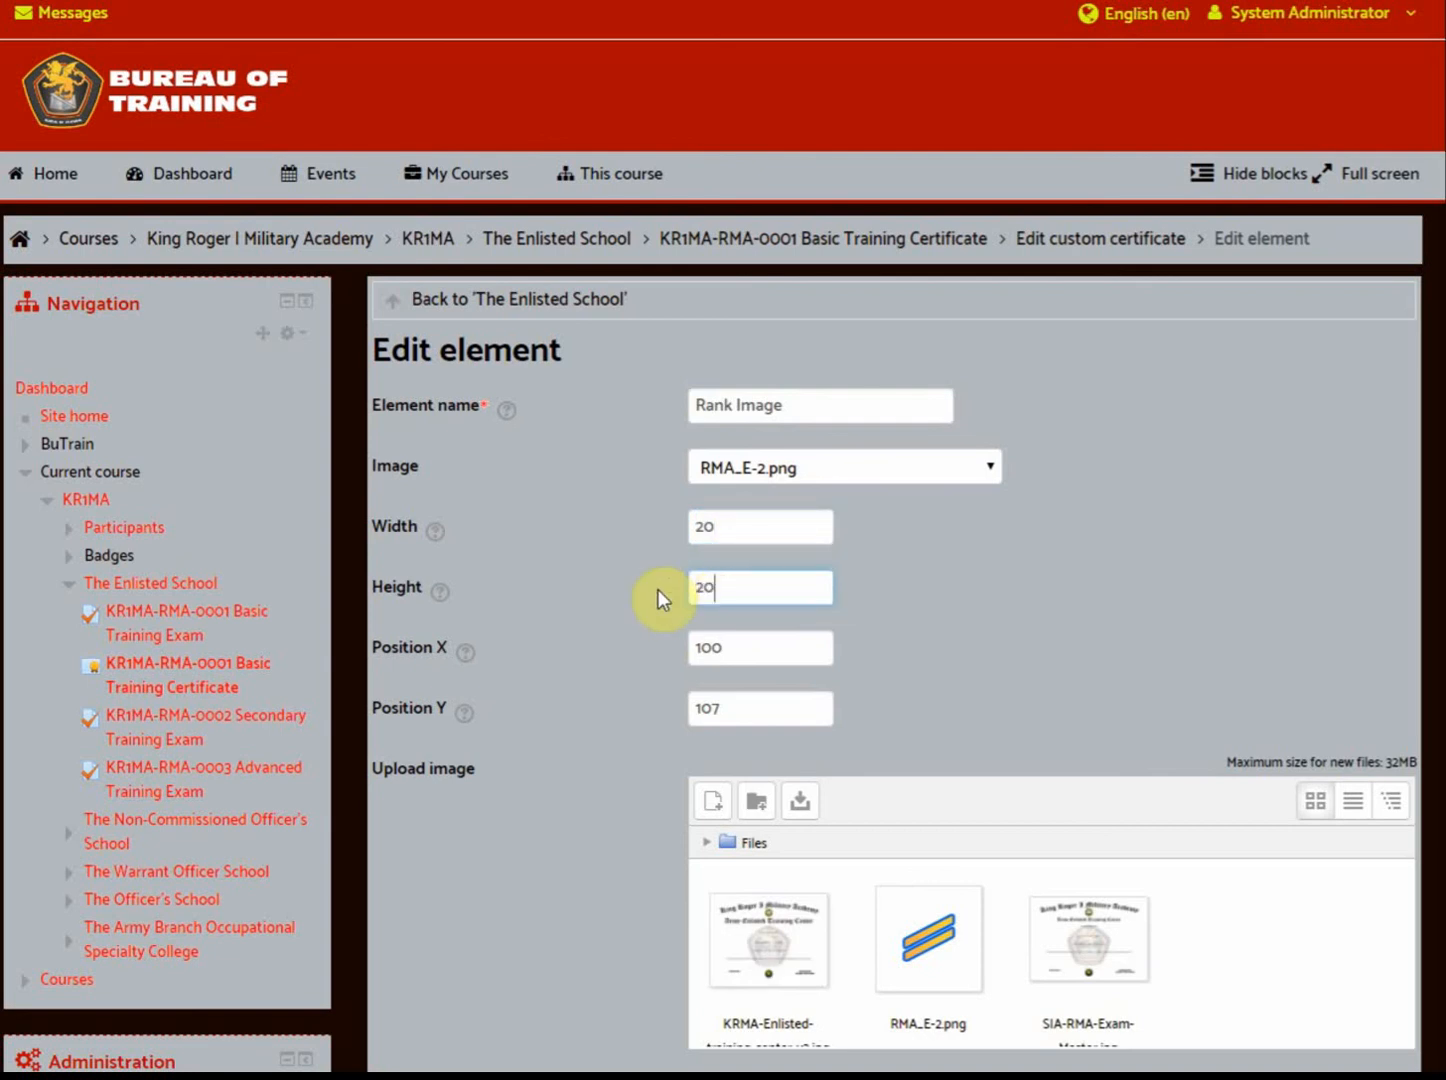
Read the help for the rank image's Width setting and save the element
scroll(807, 580, "down", 3)
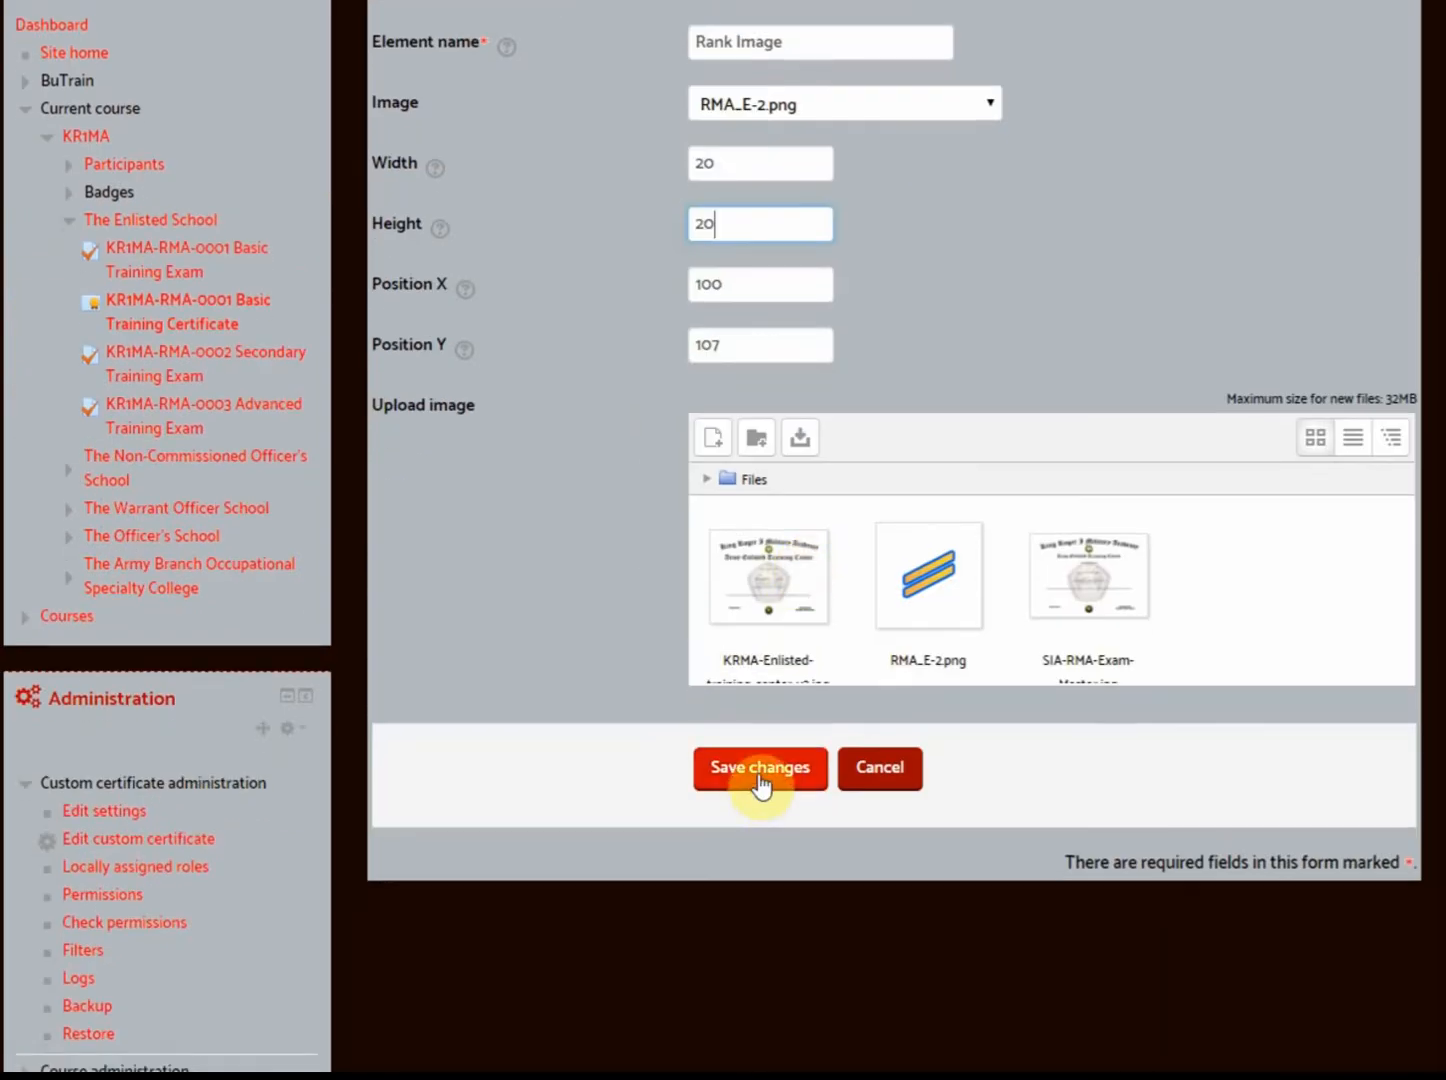
scroll(849, 426, "up", 1)
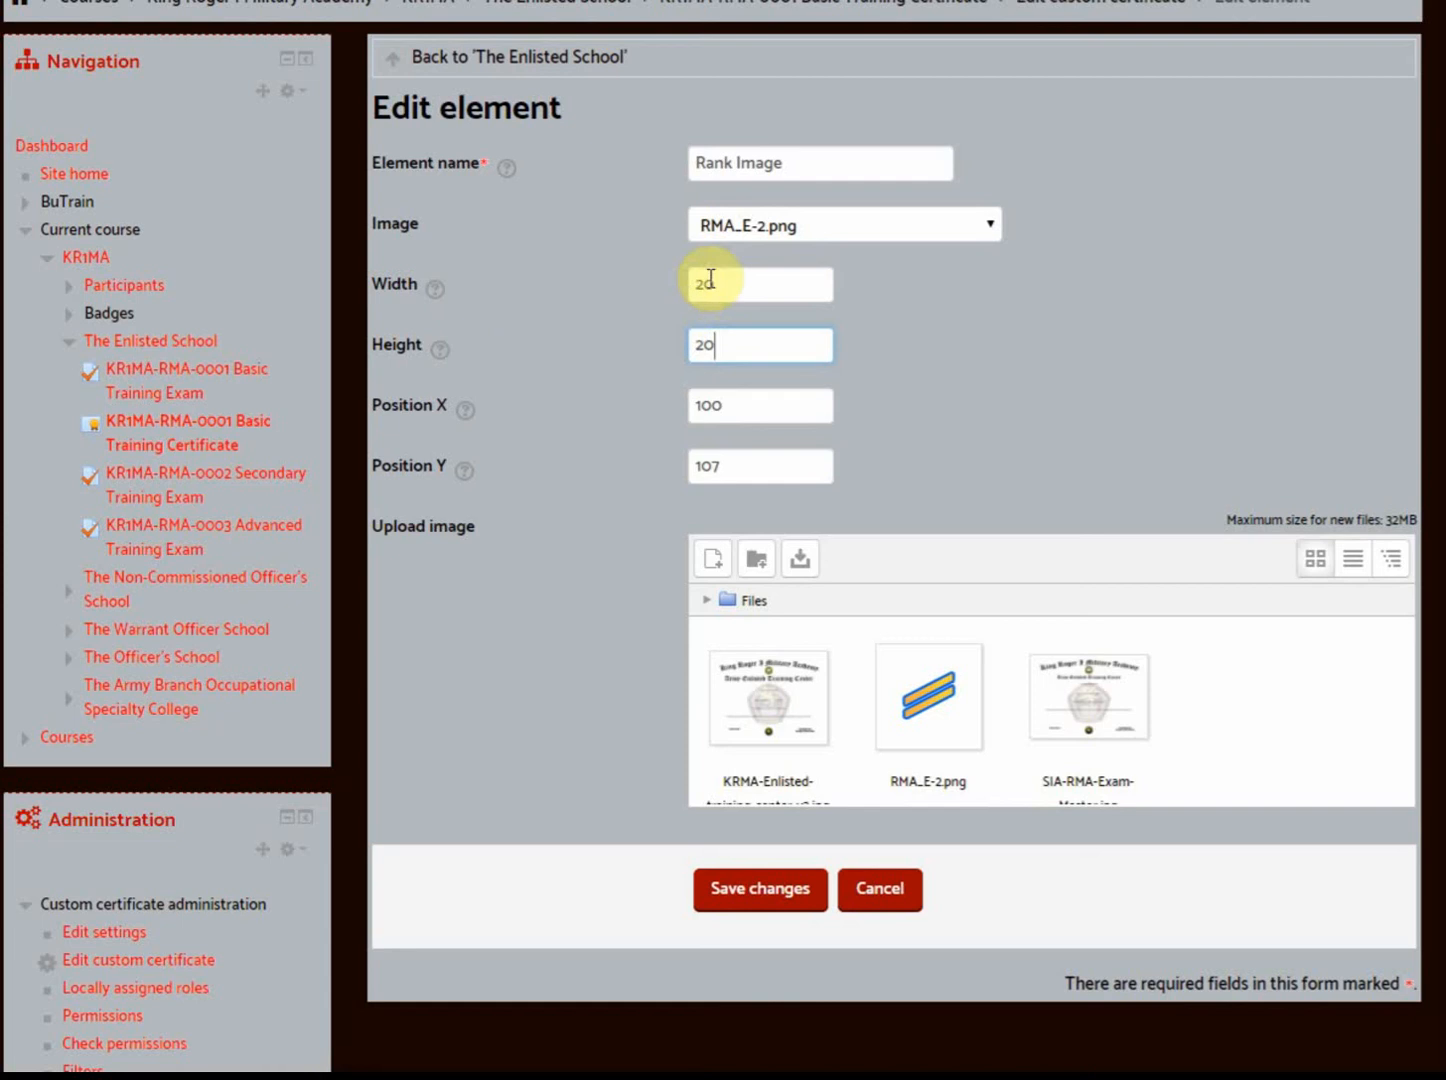
left_click(434, 289)
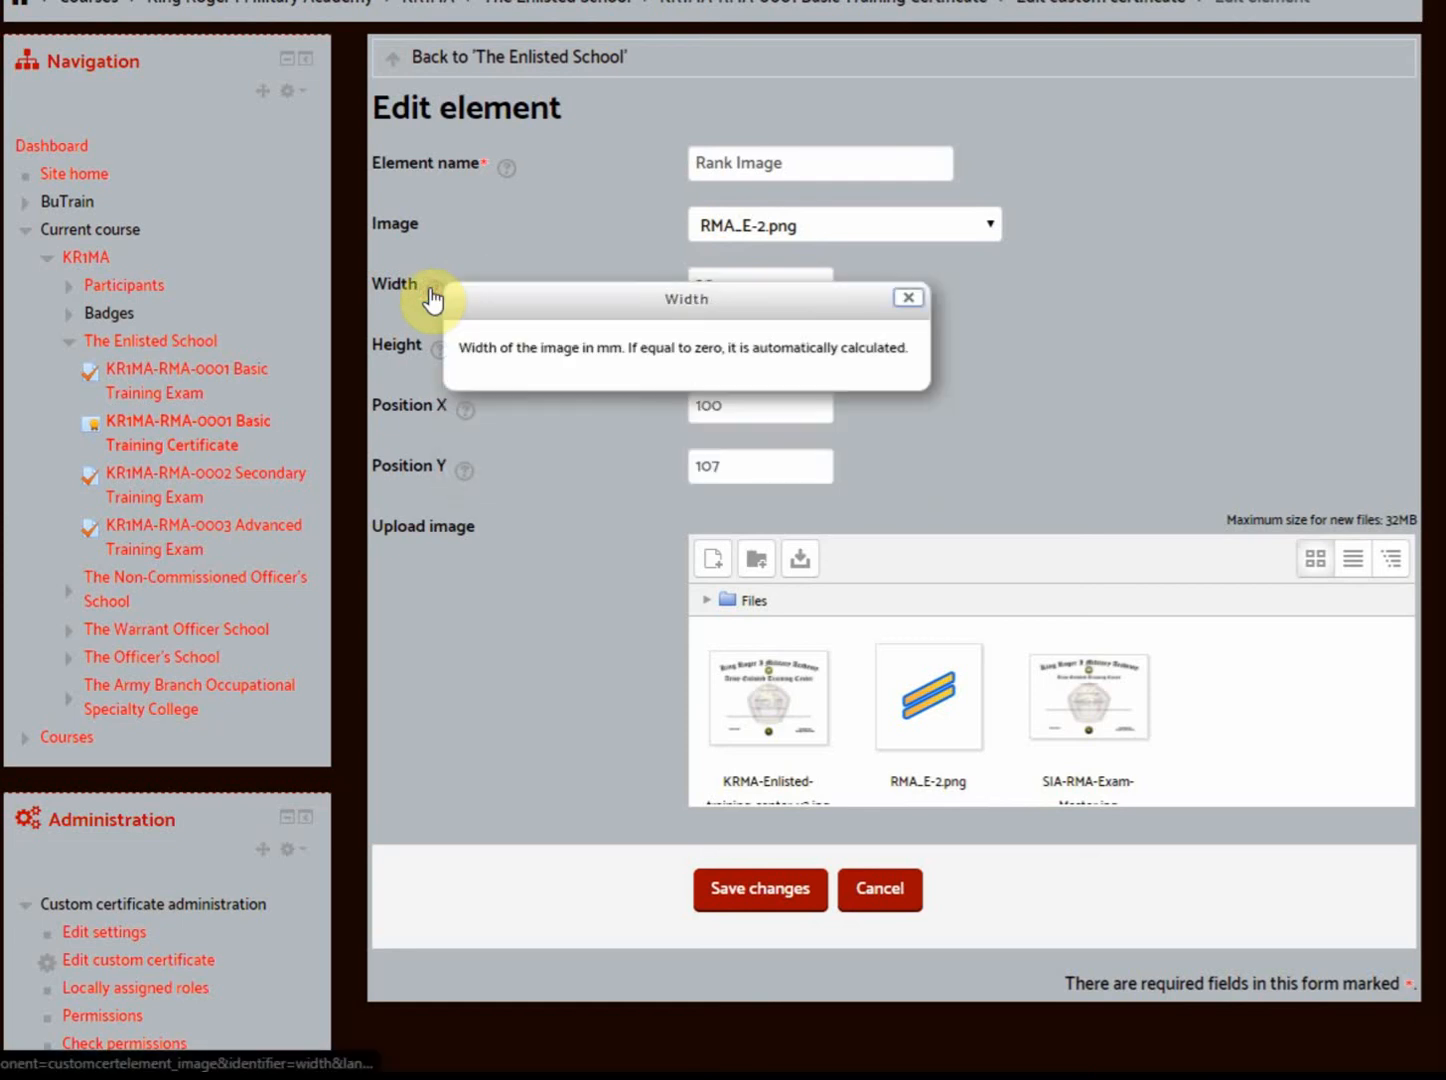
left_click(756, 897)
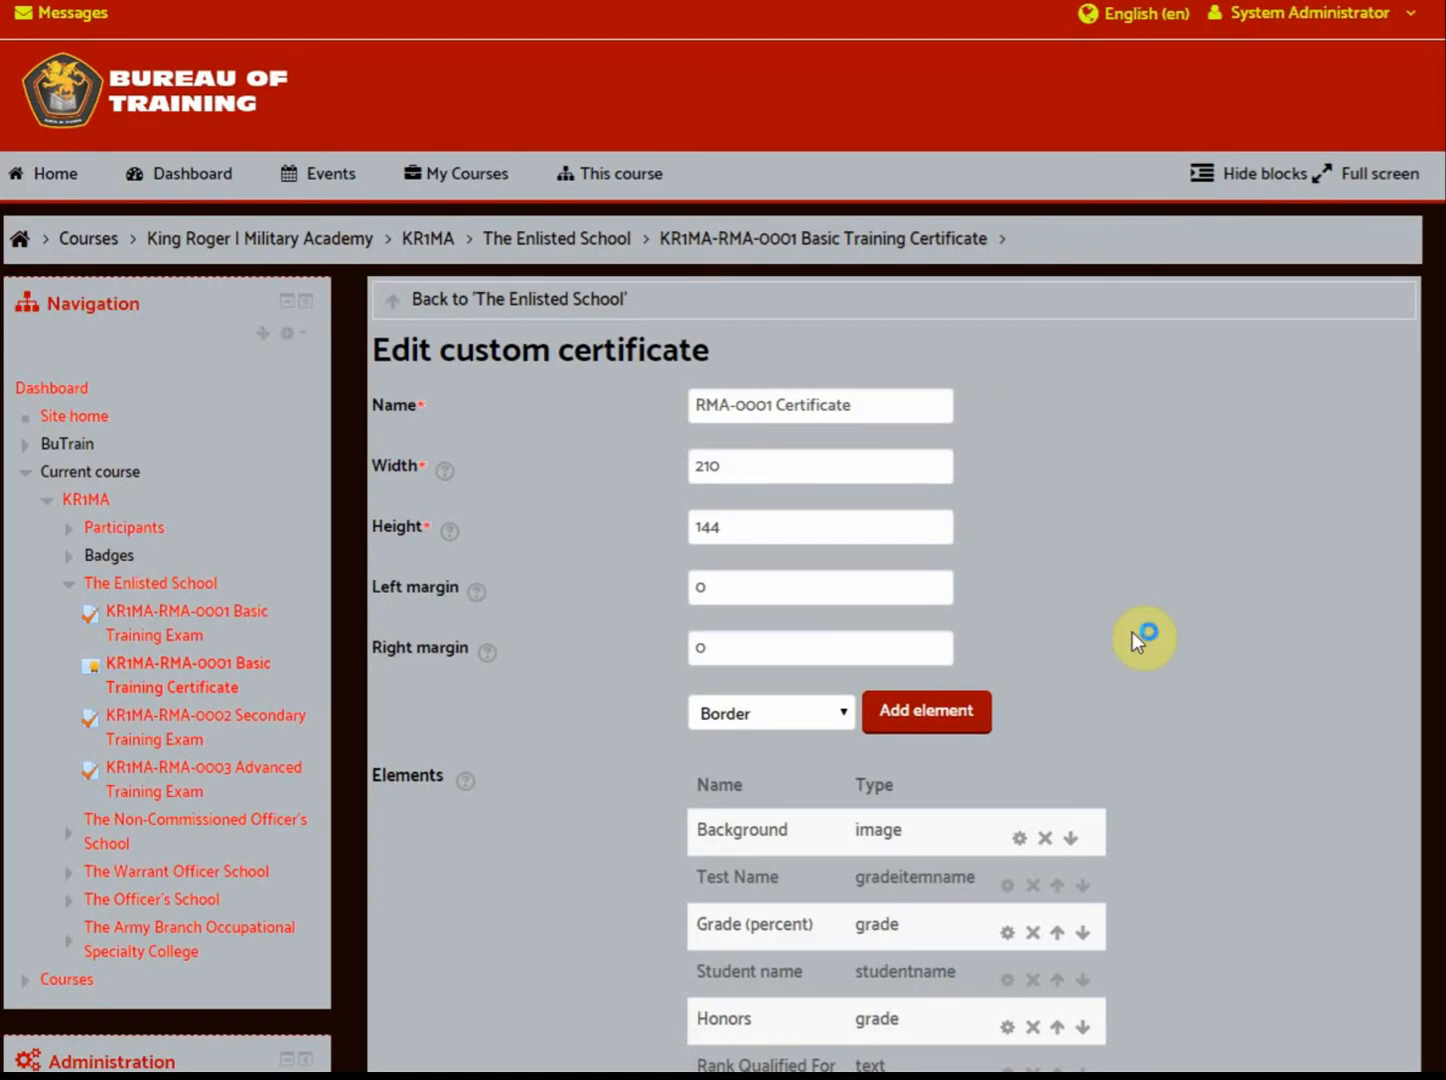
Rearrange the elements to centre the enlarged rank image over the Private First Class text, and save and close the layout
scroll(1132, 632, "down", 3)
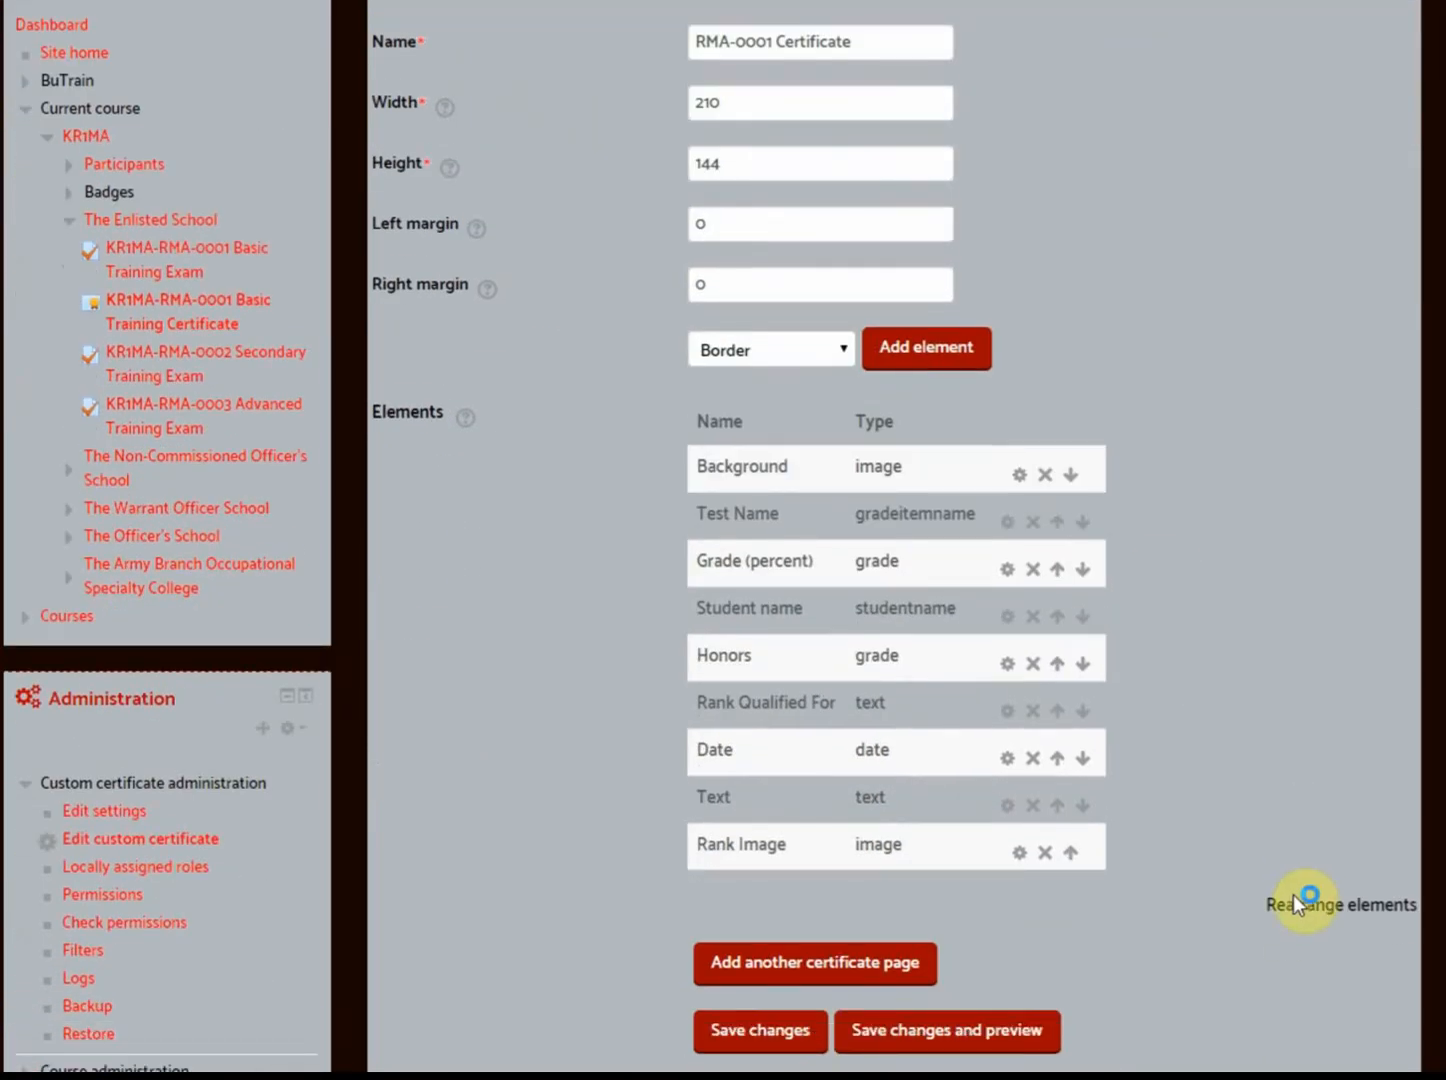
left_click(1294, 900)
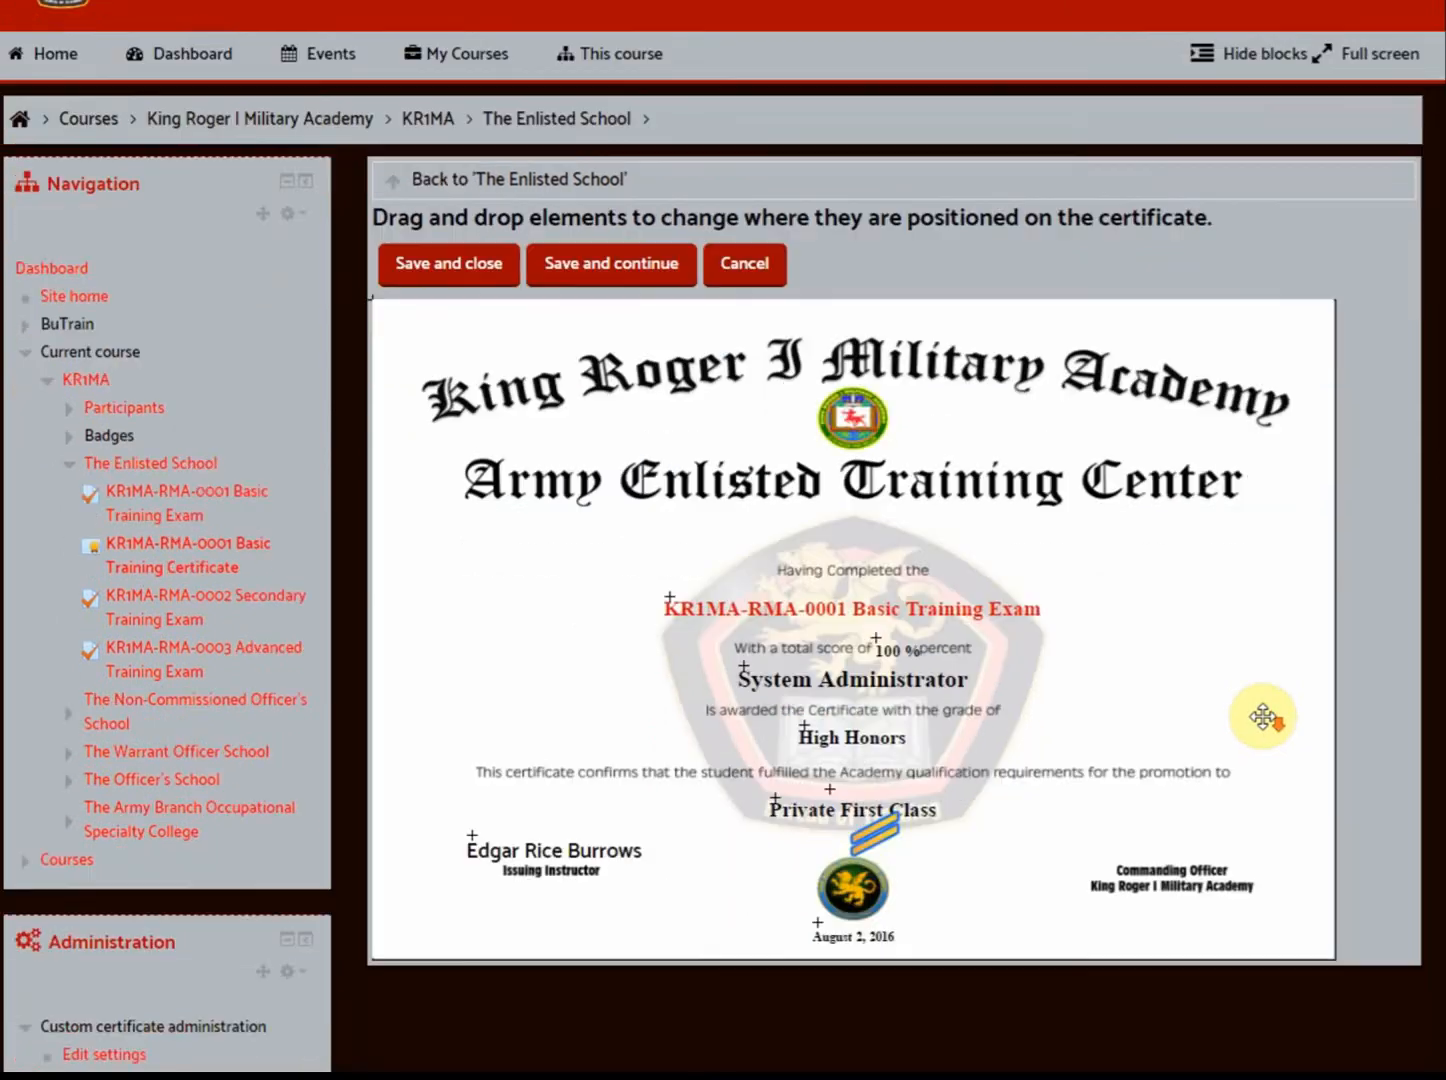
left_click_drag(887, 842, 862, 823)
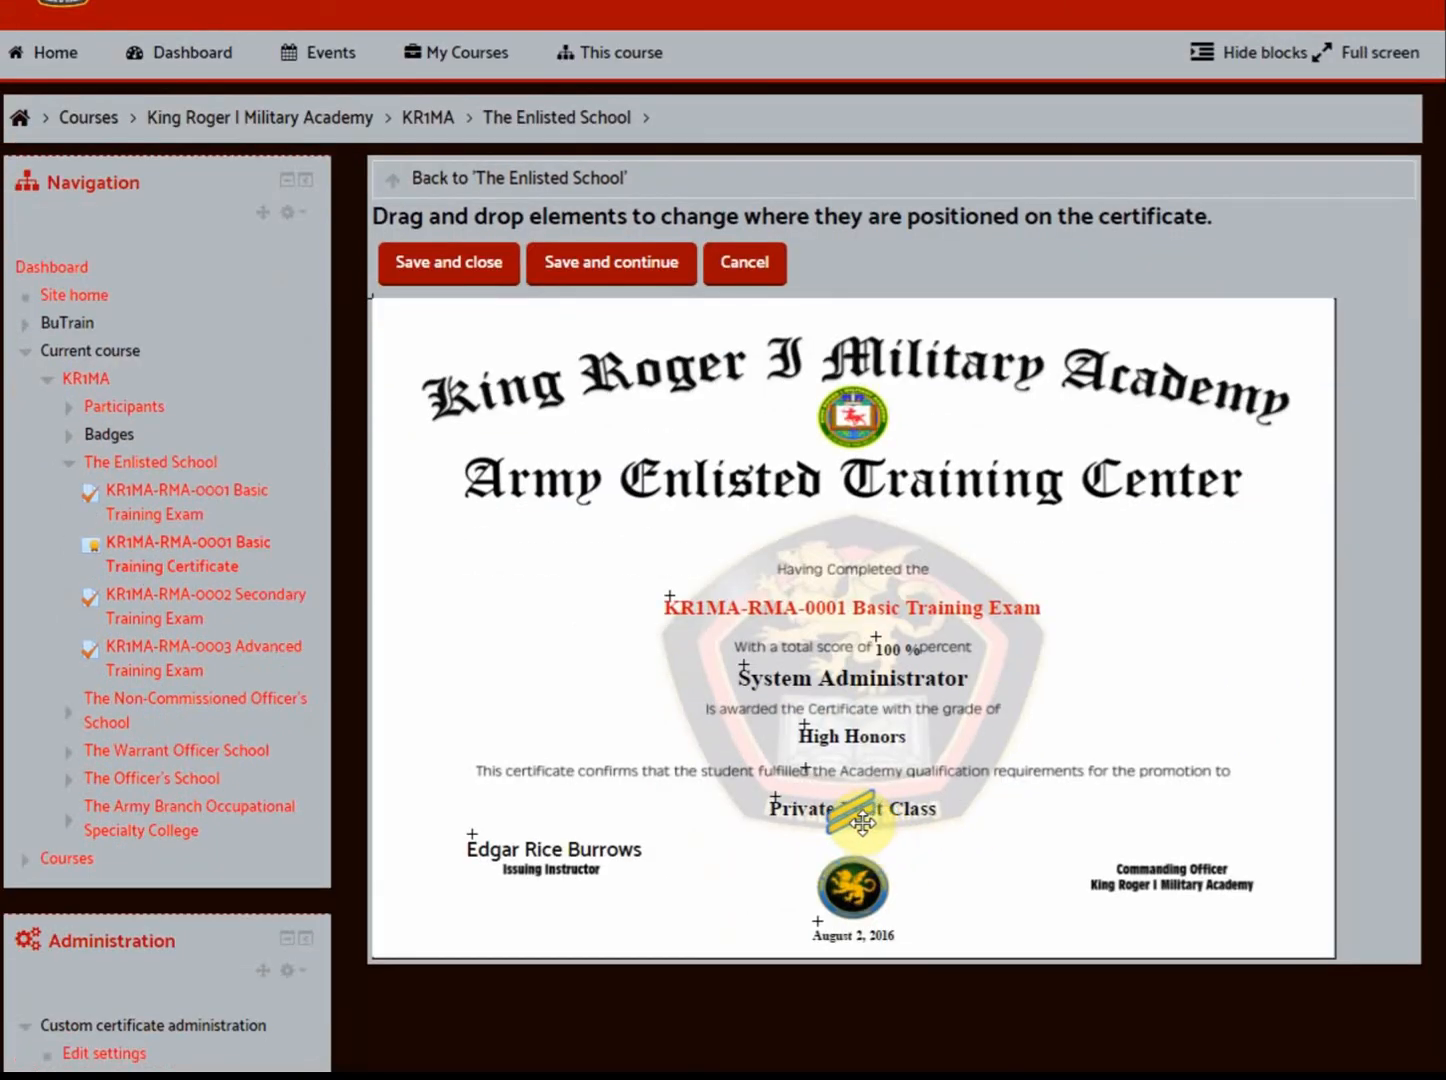
mouse_move(862, 820)
left_mouse_down()
mouse_move(927, 800)
mouse_move(836, 824)
left_mouse_up()
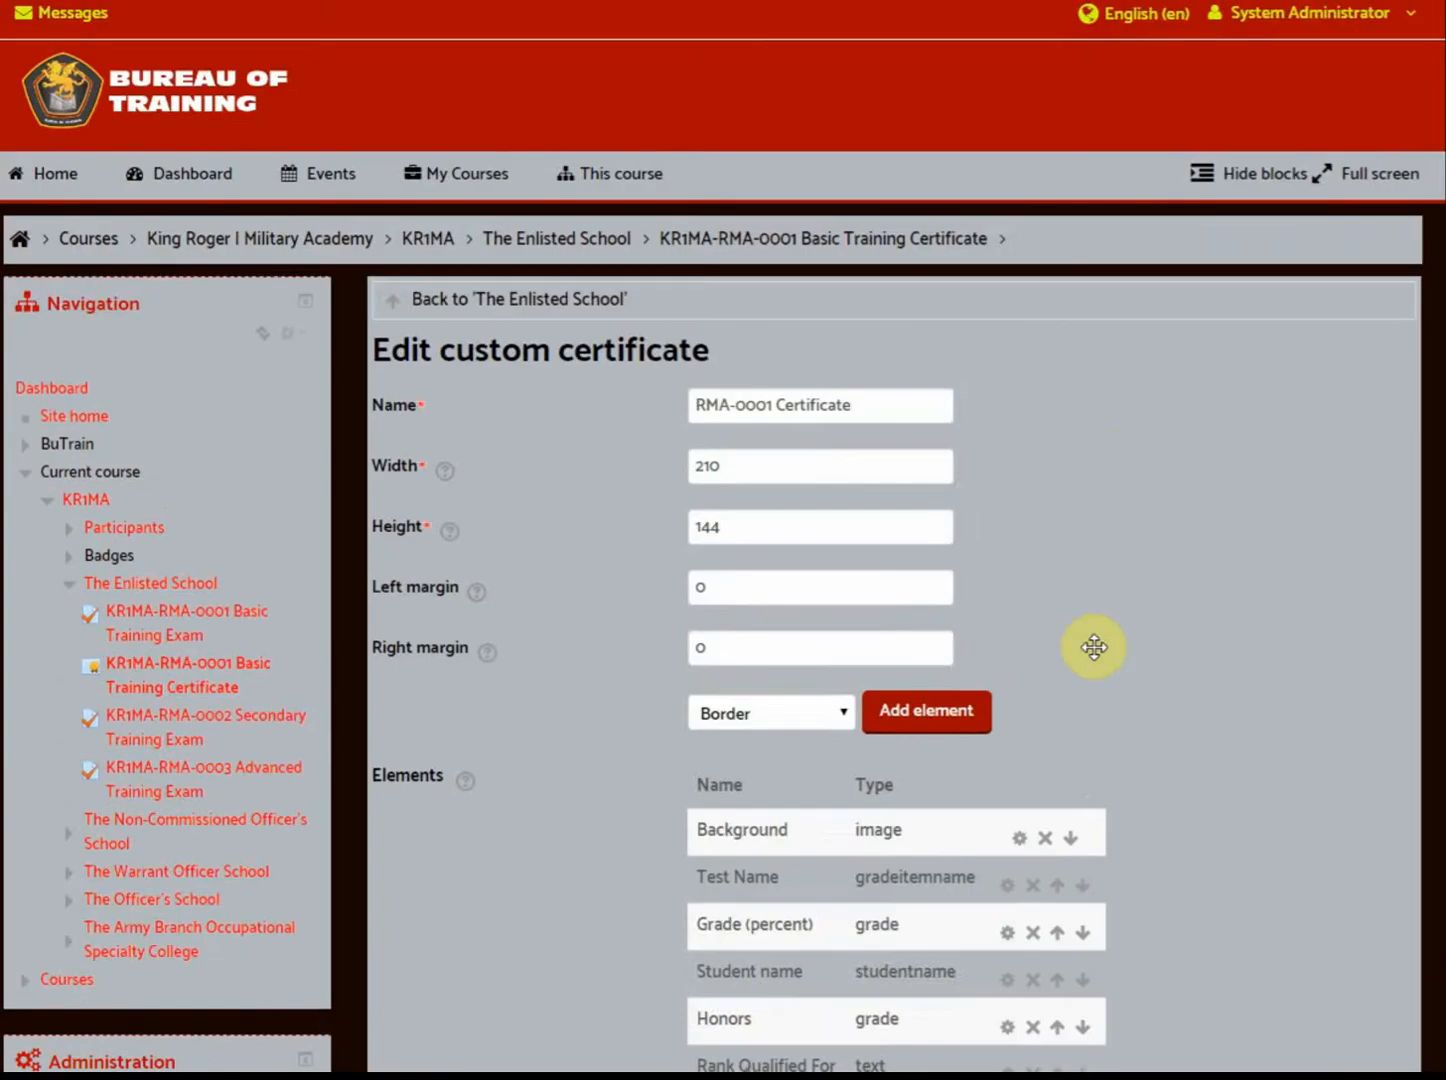
Try to move the Rank Image element up one place in the element order, and save and close the certificate layout
scroll(1093, 648, "down", 5)
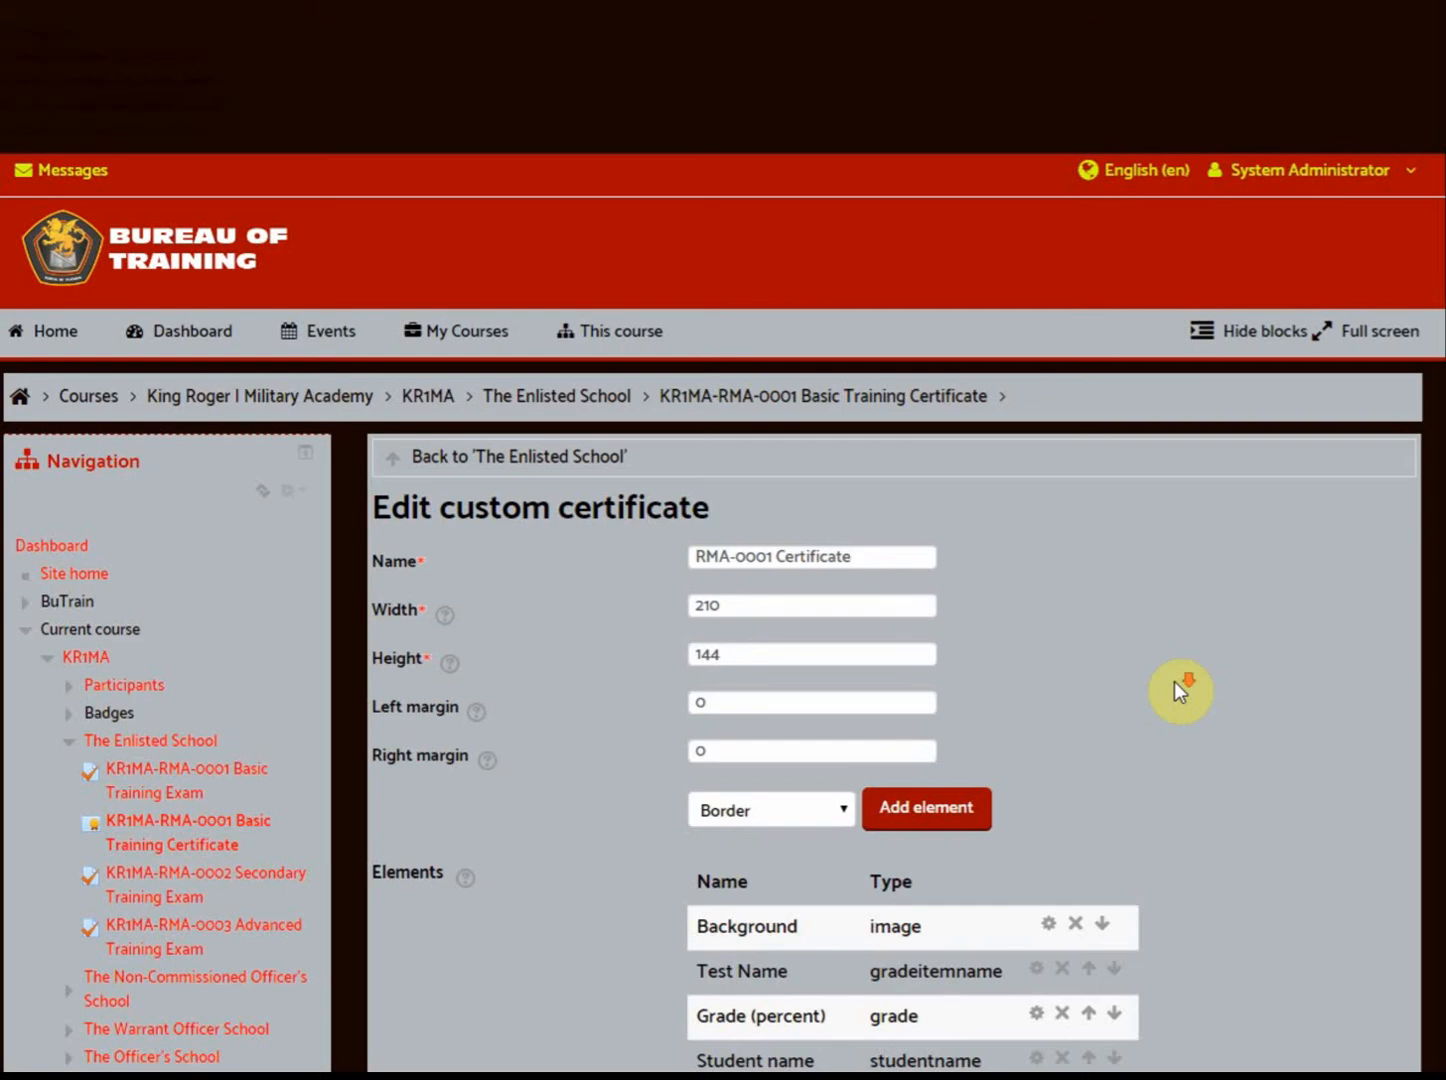
scroll(1174, 682, "down", 5)
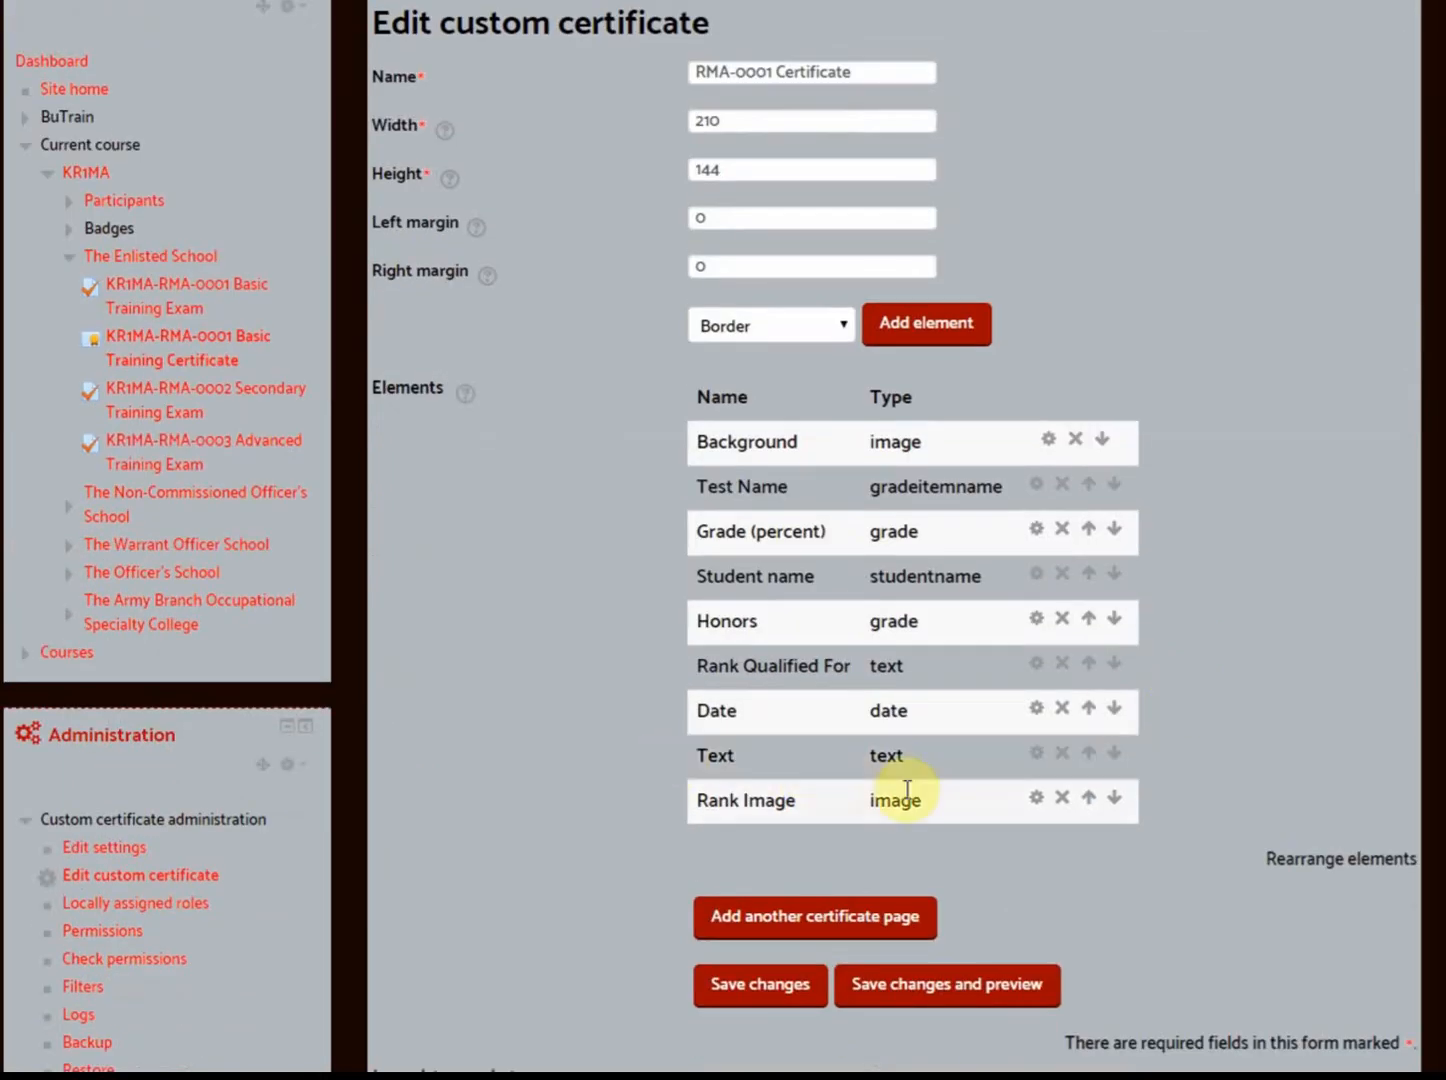
left_click(1089, 800)
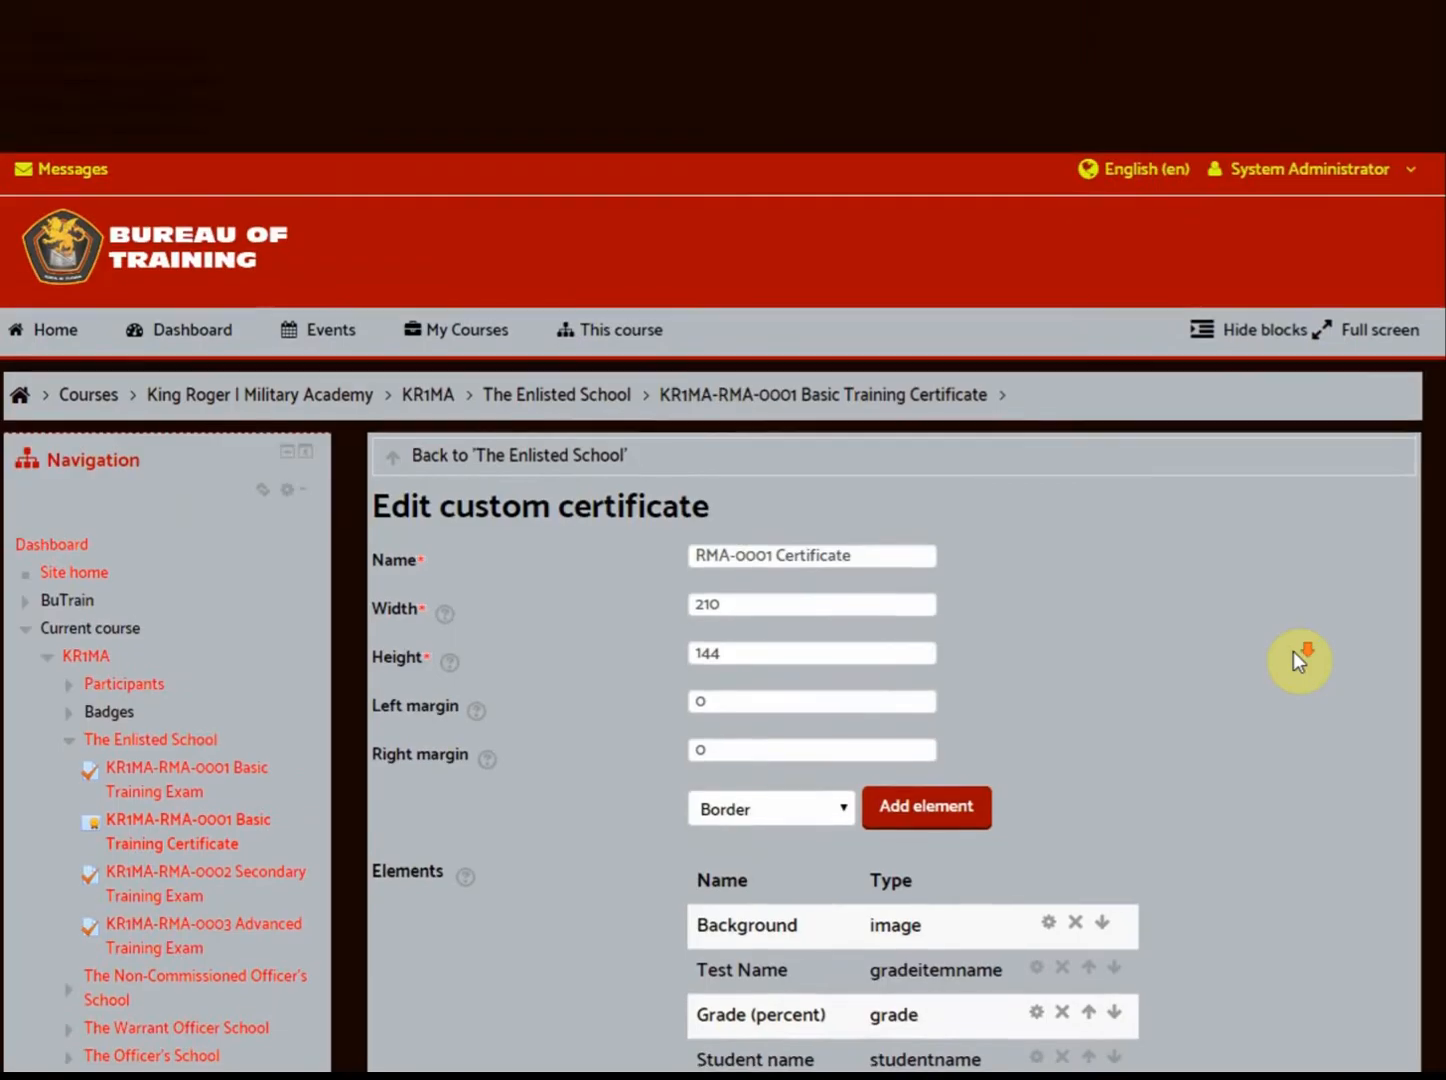
scroll(1296, 660, "down", 5)
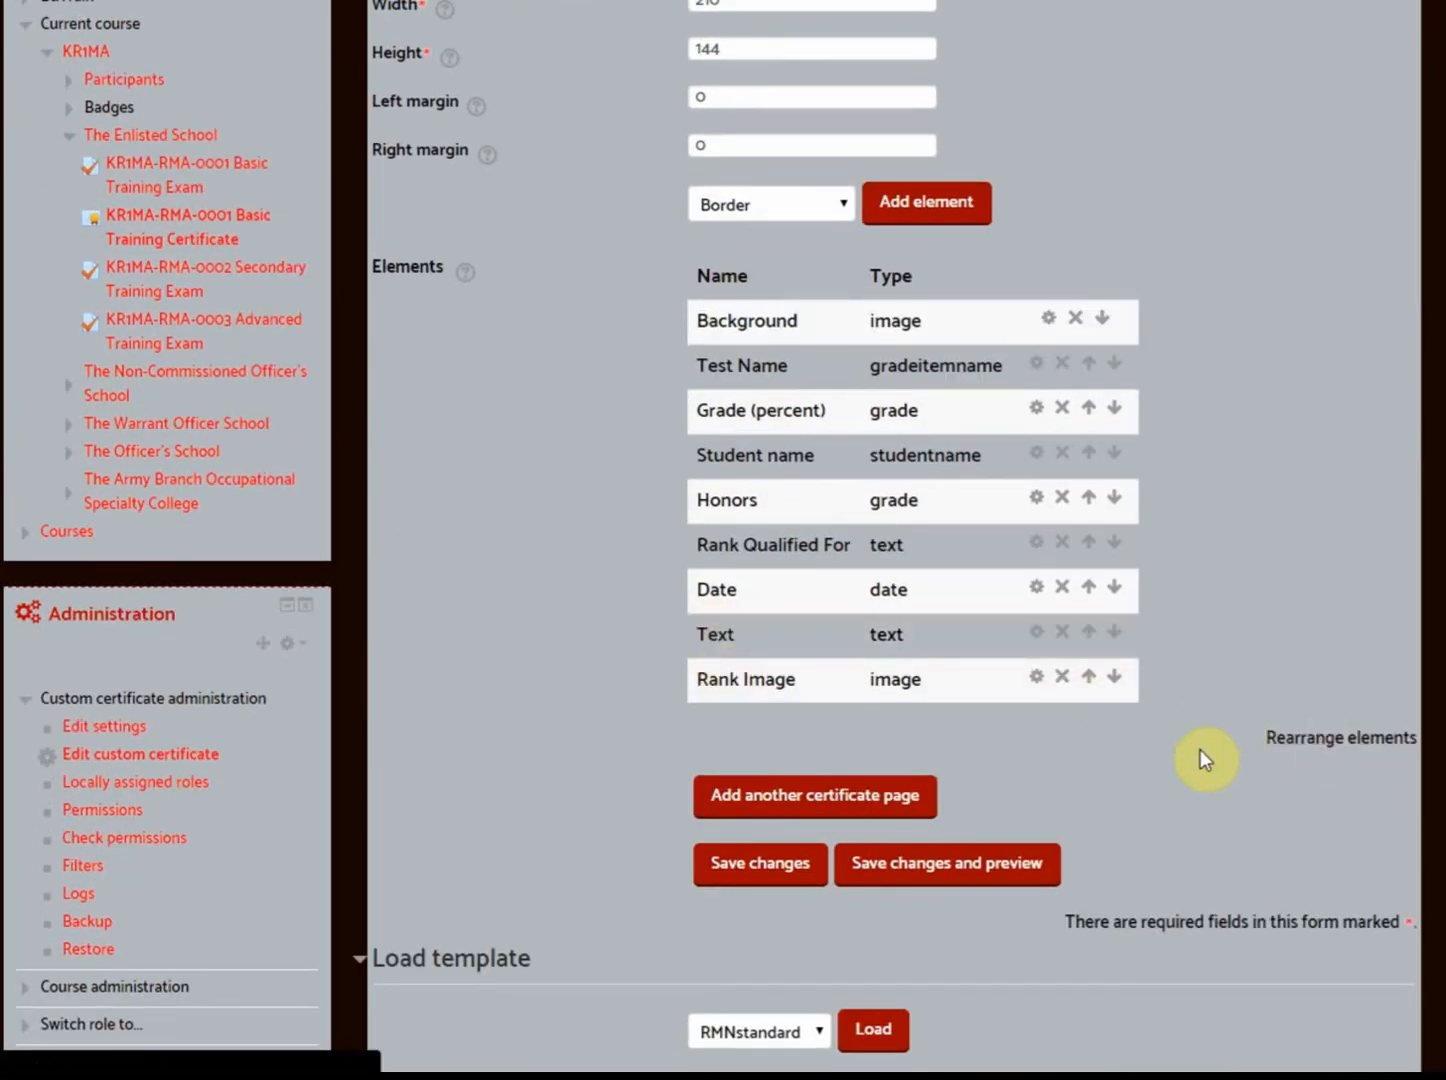
scroll(1200, 750, "down", 4)
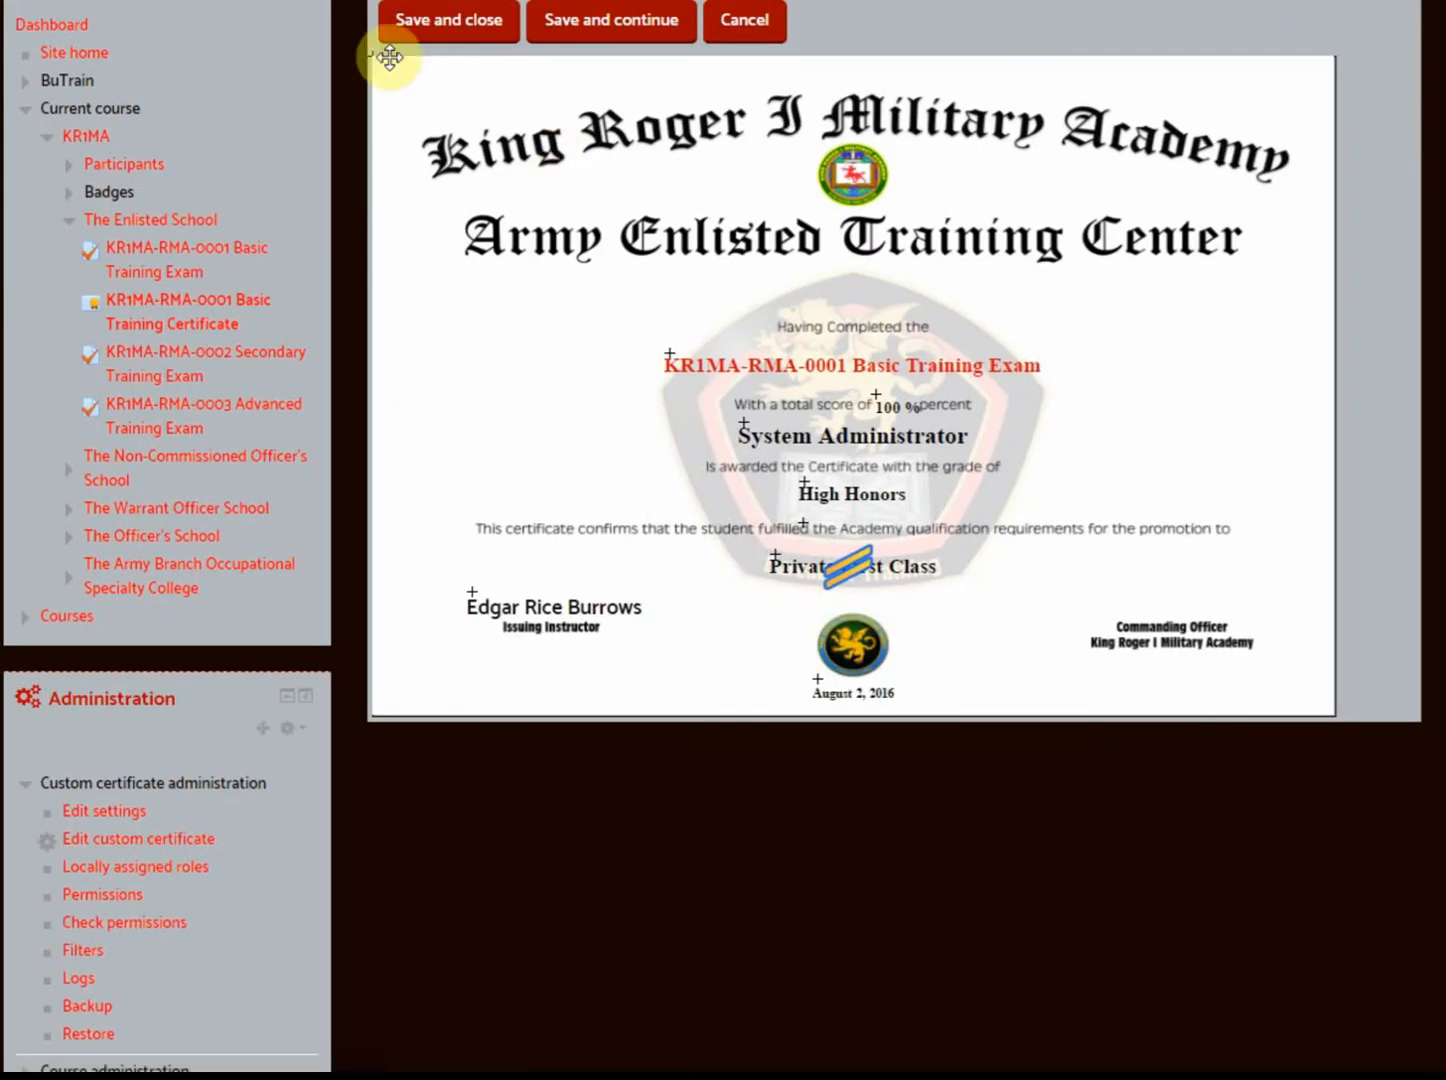
left_click(421, 33)
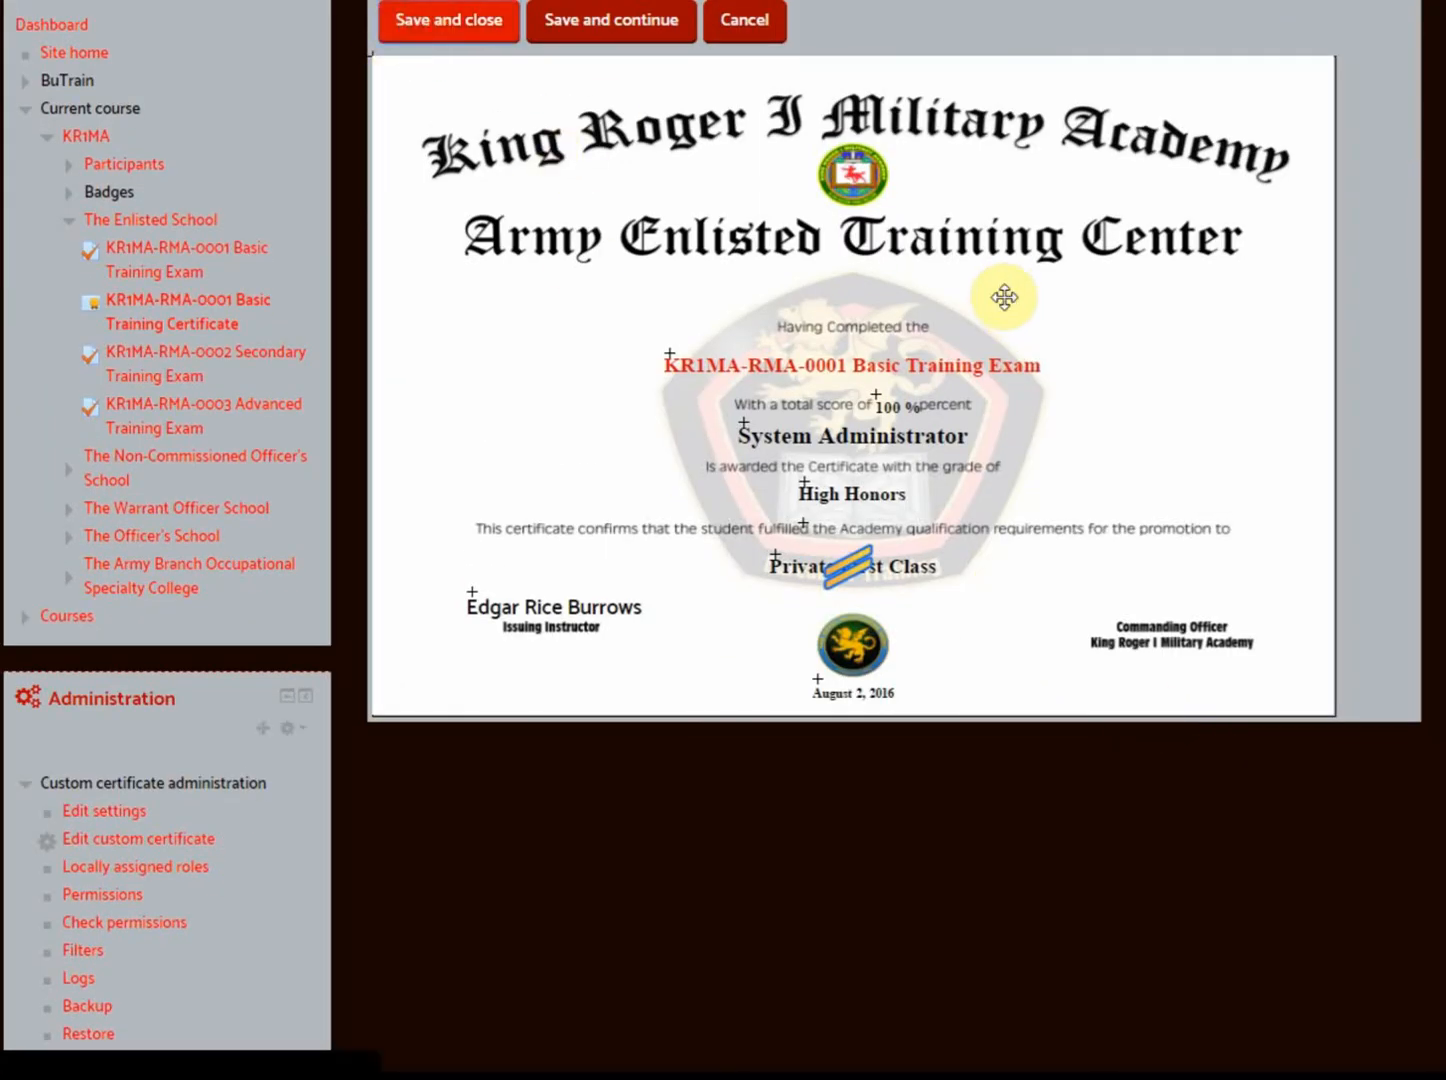
Move the Rank Image element above the Text element in the element order
scroll(1078, 634, "down", 6)
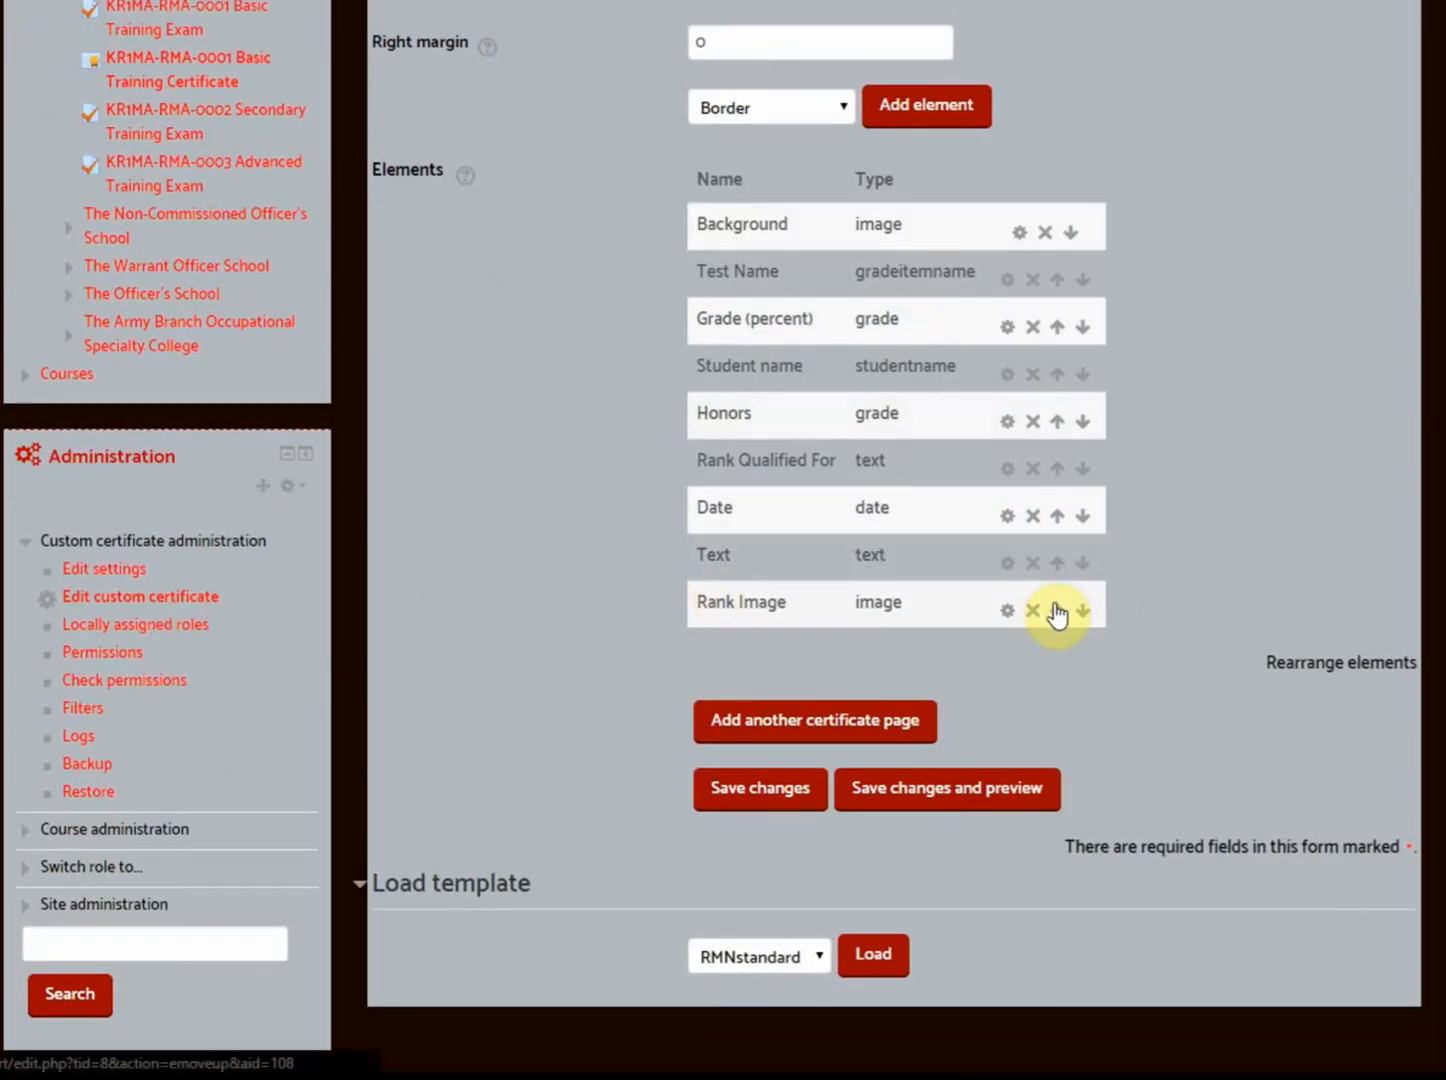
left_click(1057, 611)
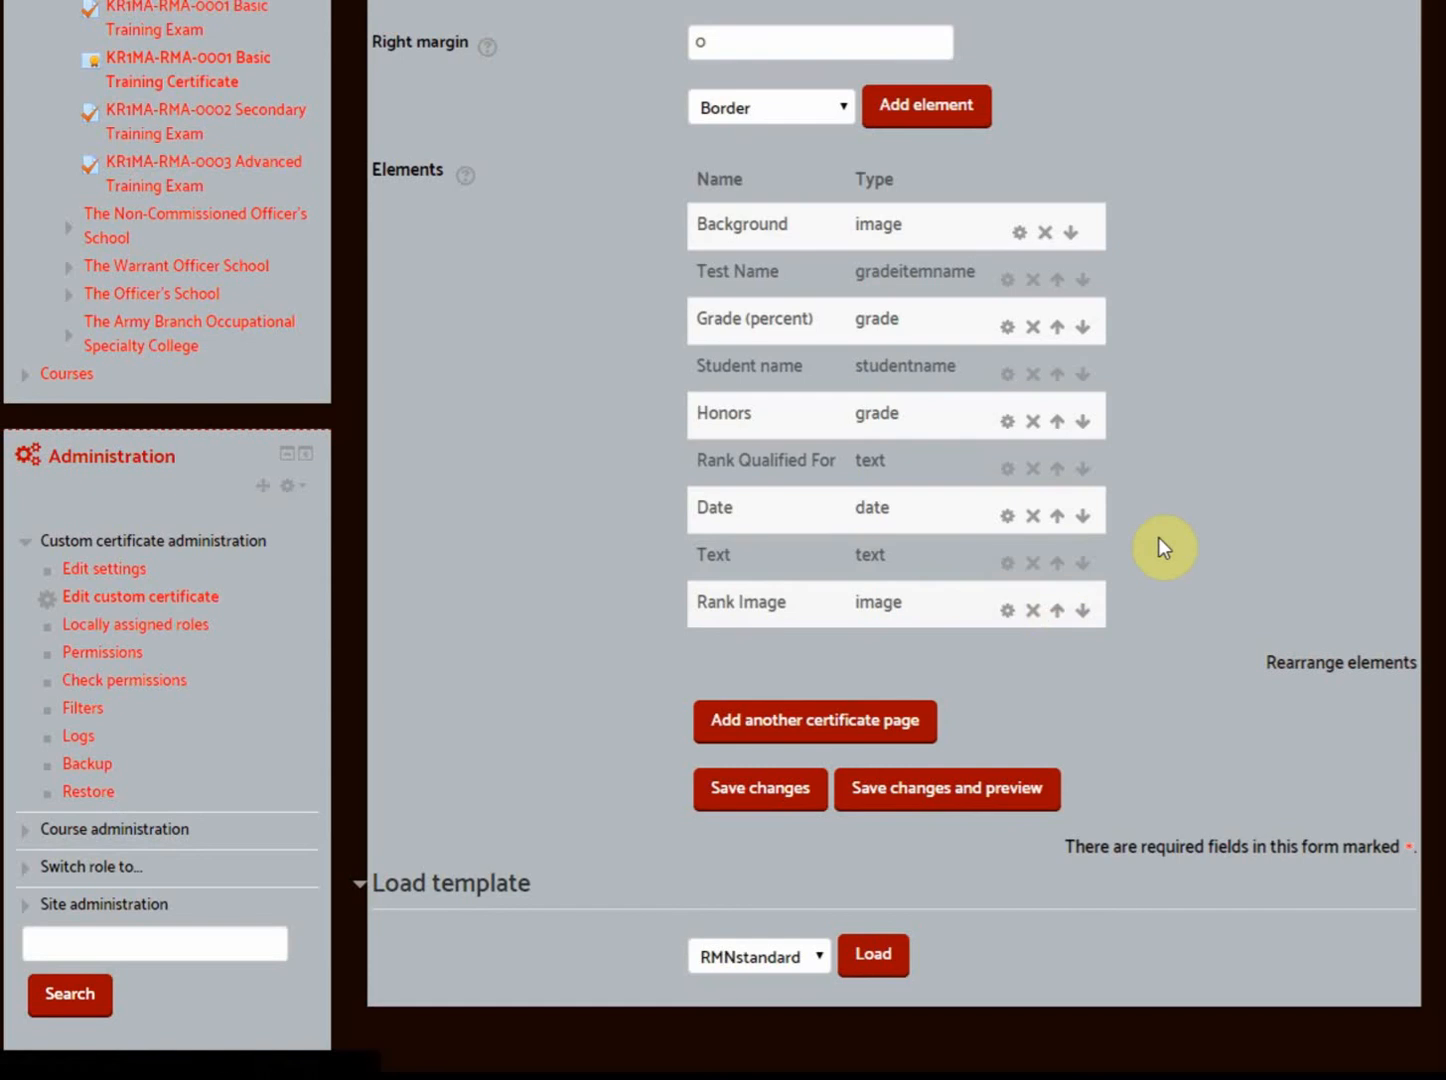
scroll(1140, 610, "down", 5)
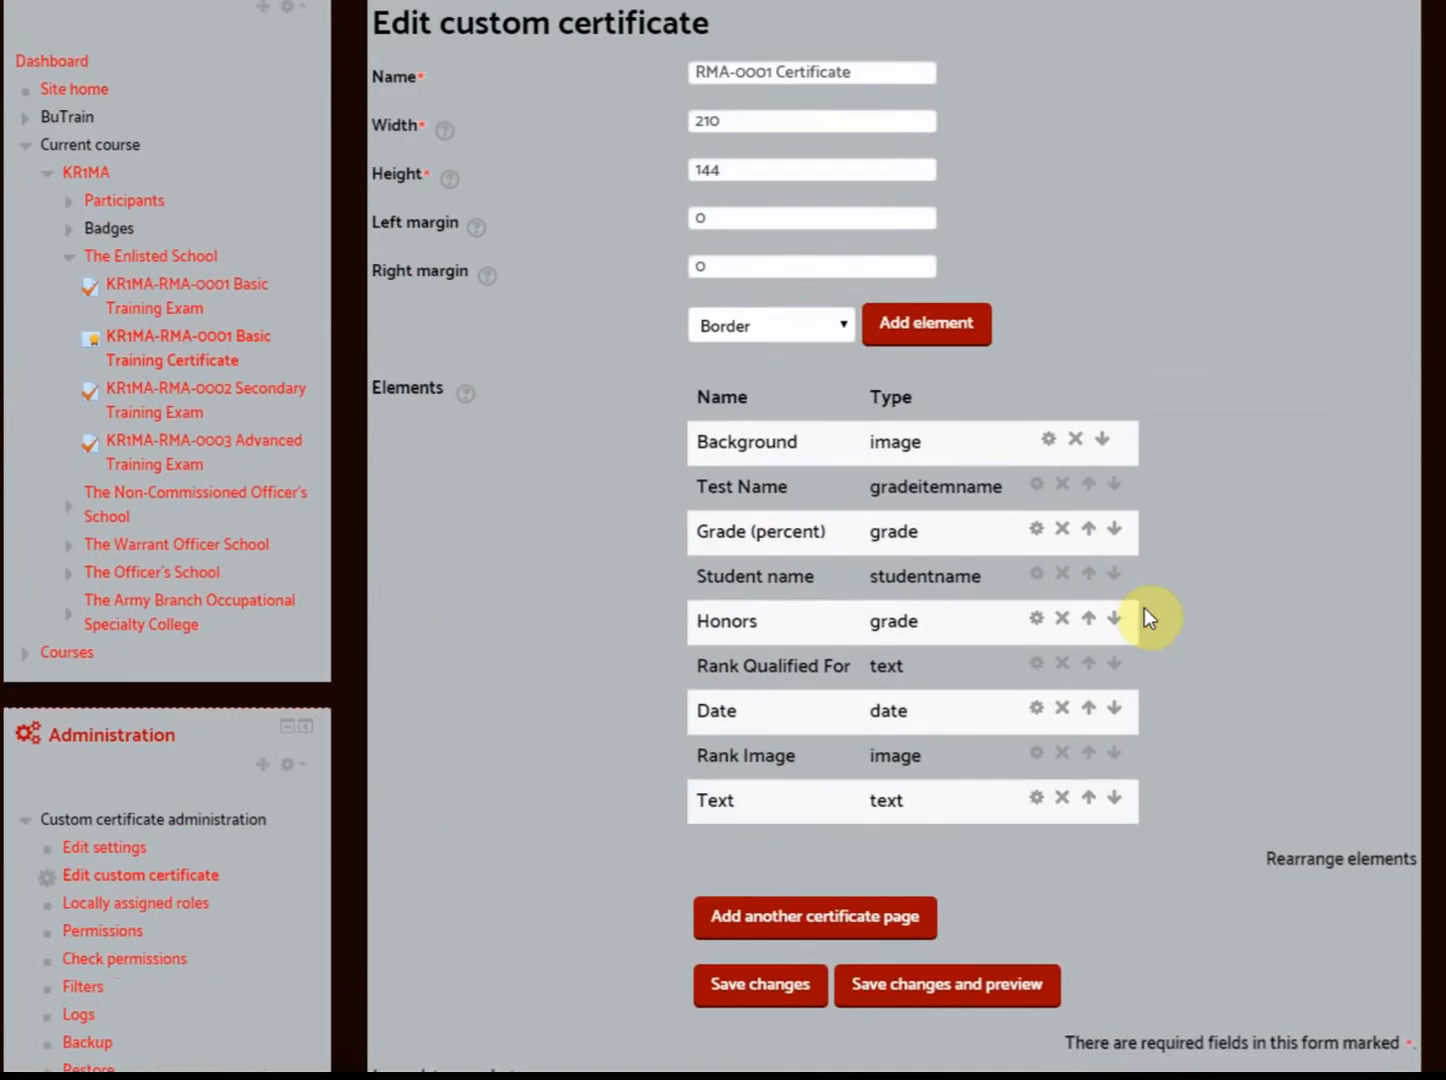
Move the Rank Image element up once more, preview the certificate PDF, and close the preview
scroll(1163, 600, "down", 1)
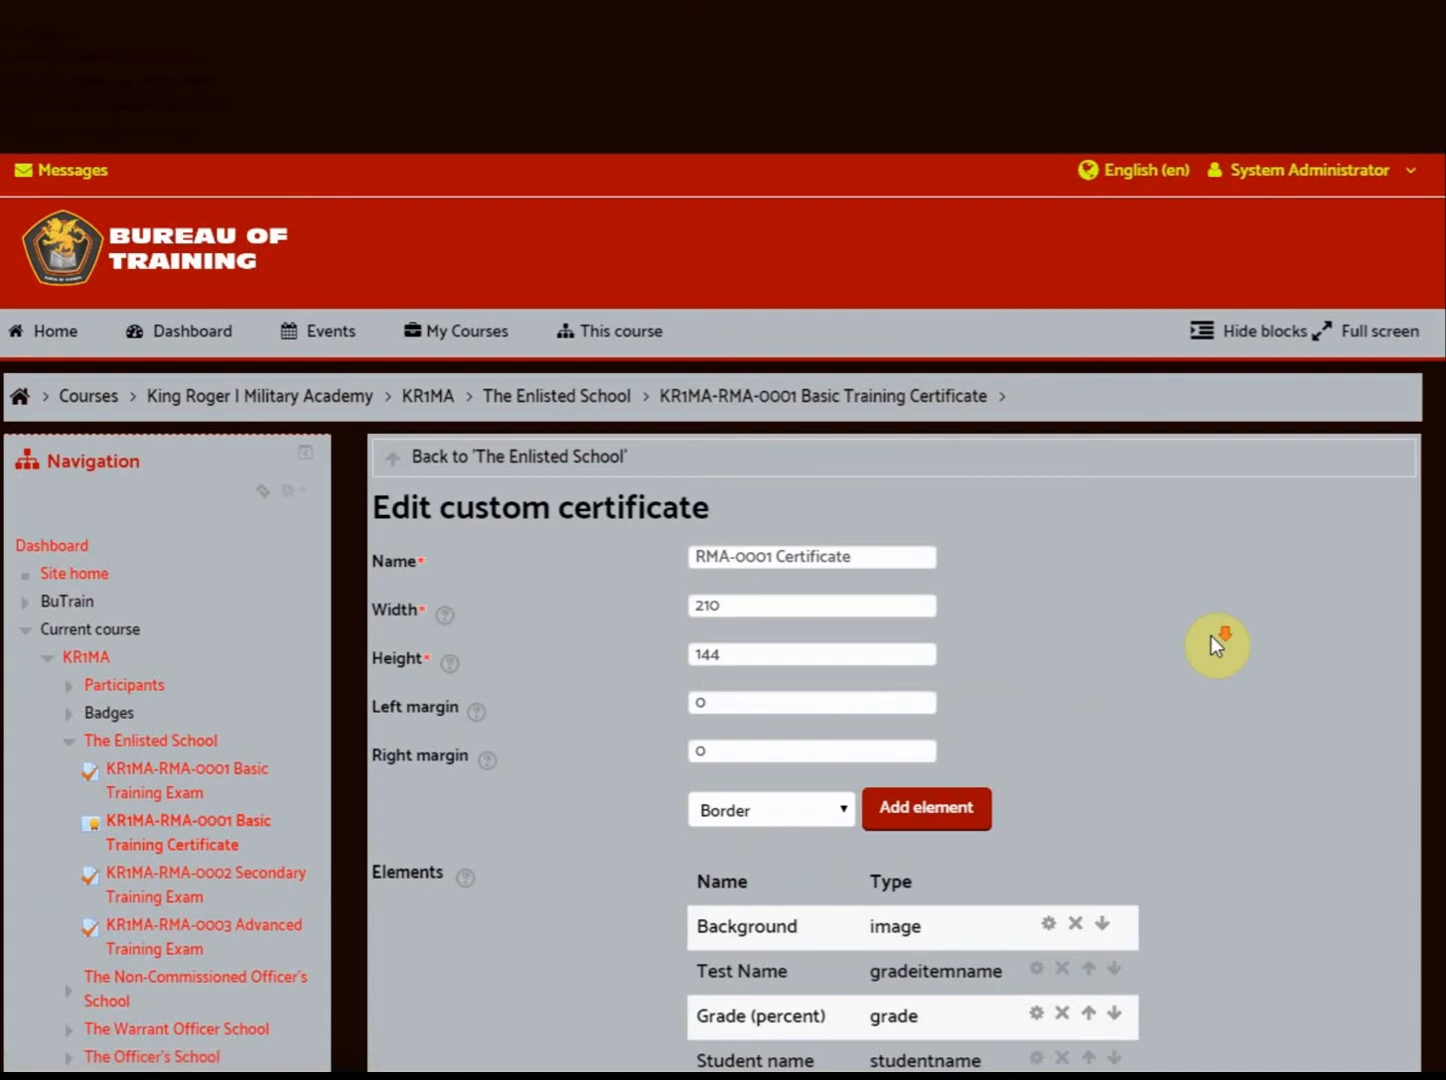
scroll(1211, 635, "down", 5)
scroll(1211, 635, "down", 1)
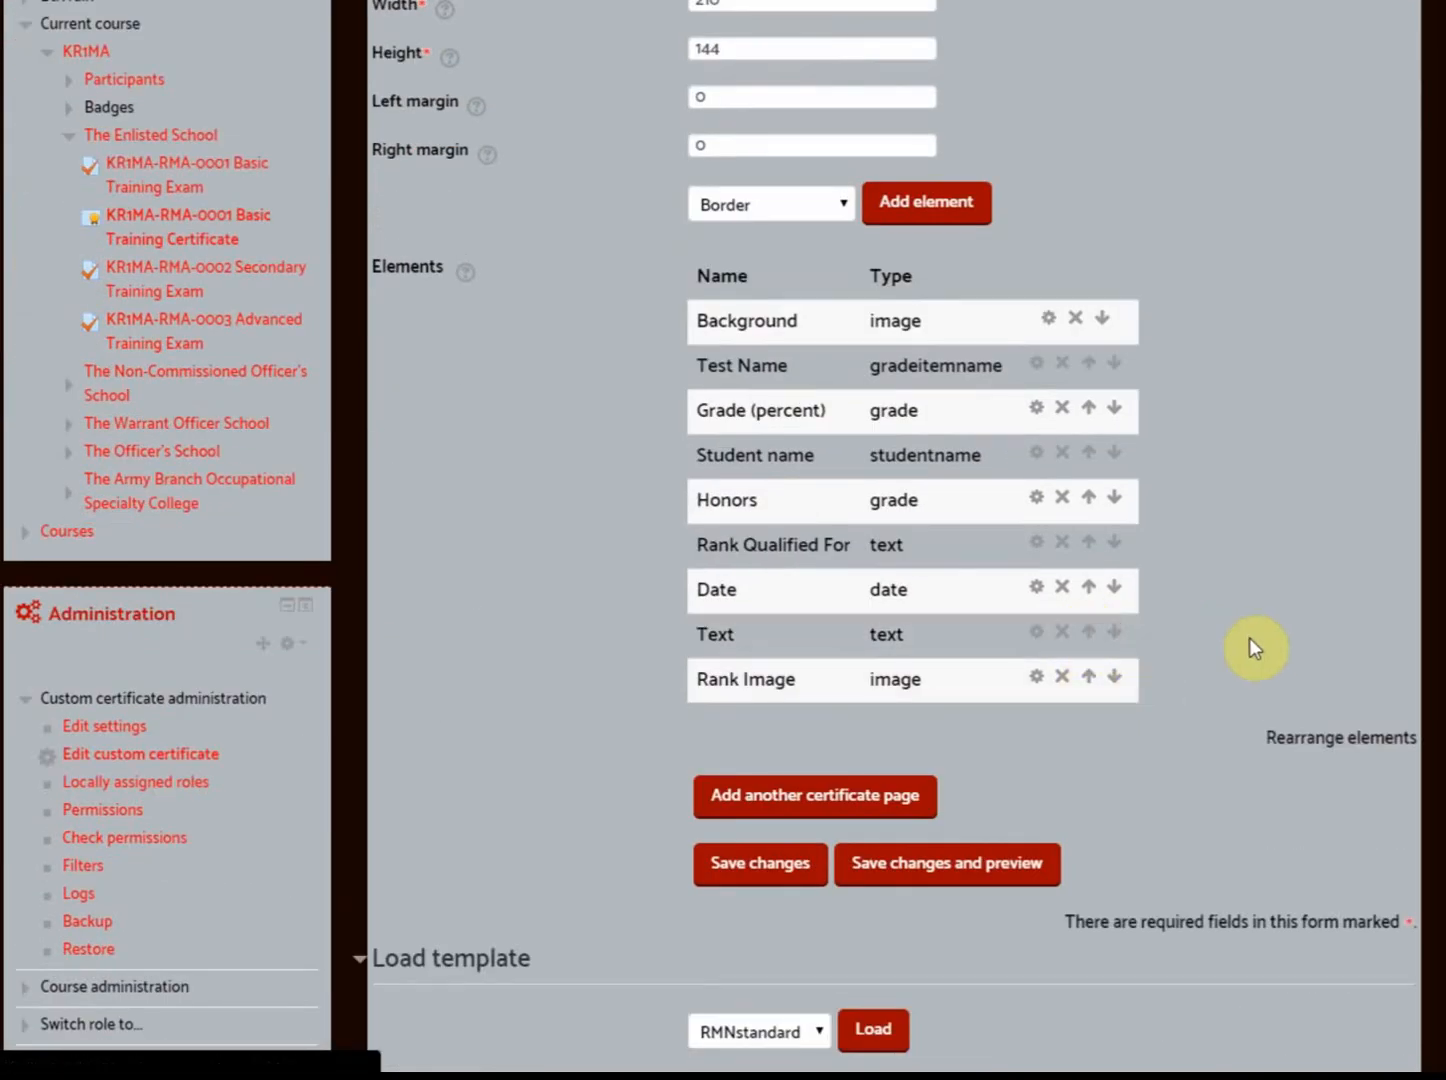
scroll(1207, 657, "down", 5)
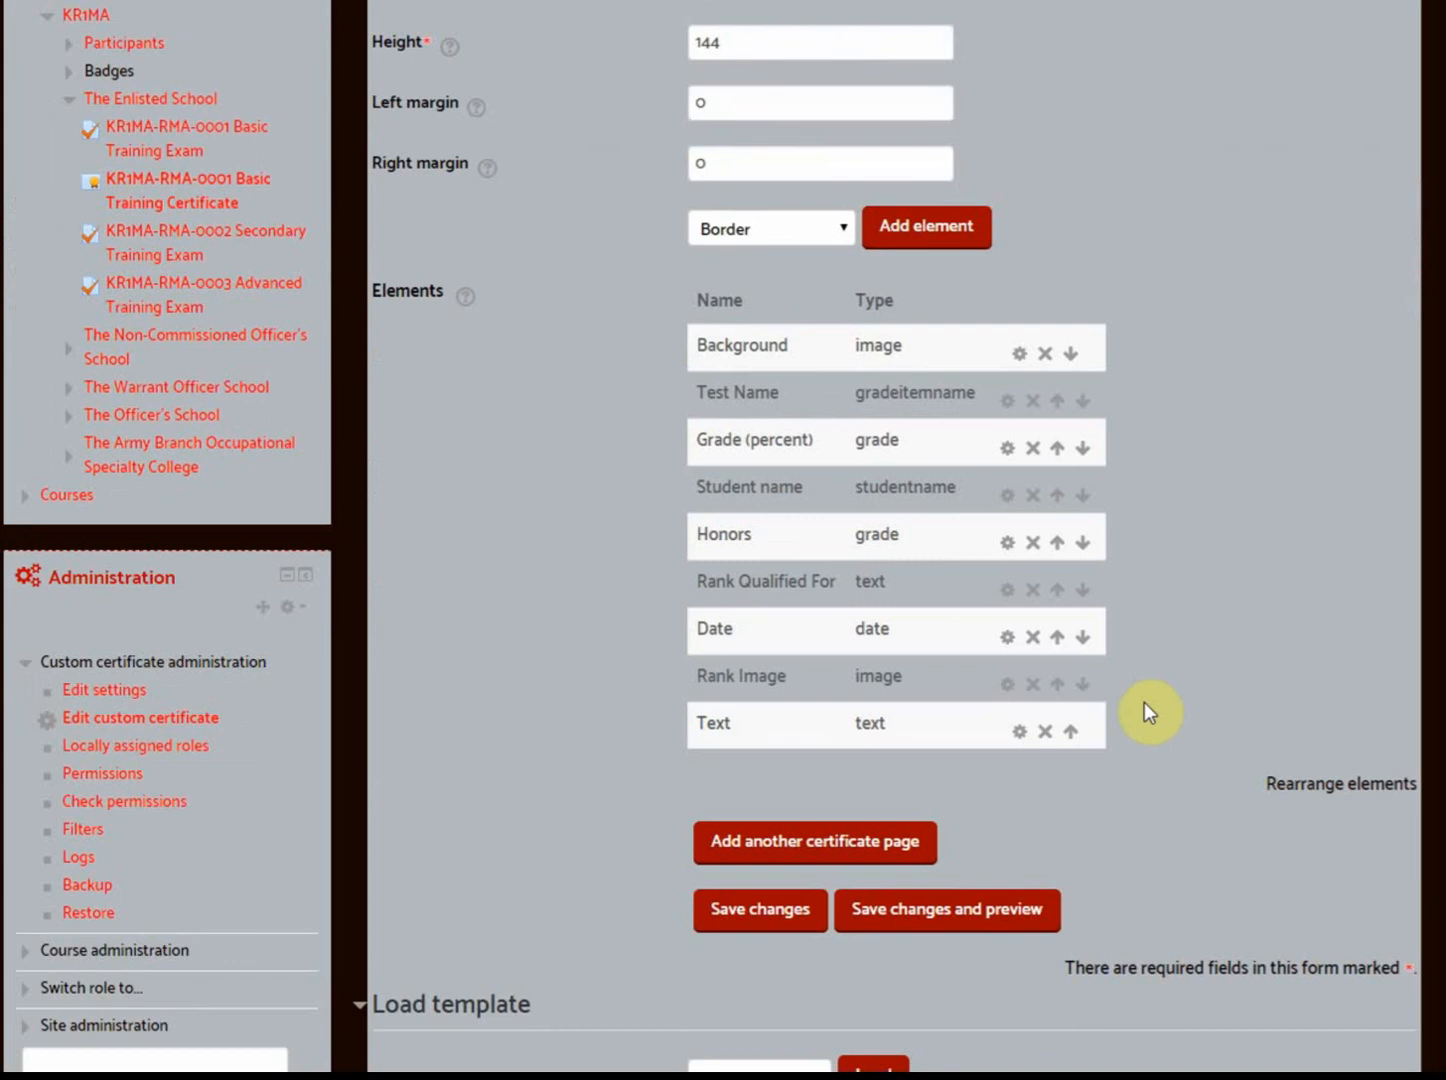
left_click(1058, 684)
scroll(1176, 621, "down", 6)
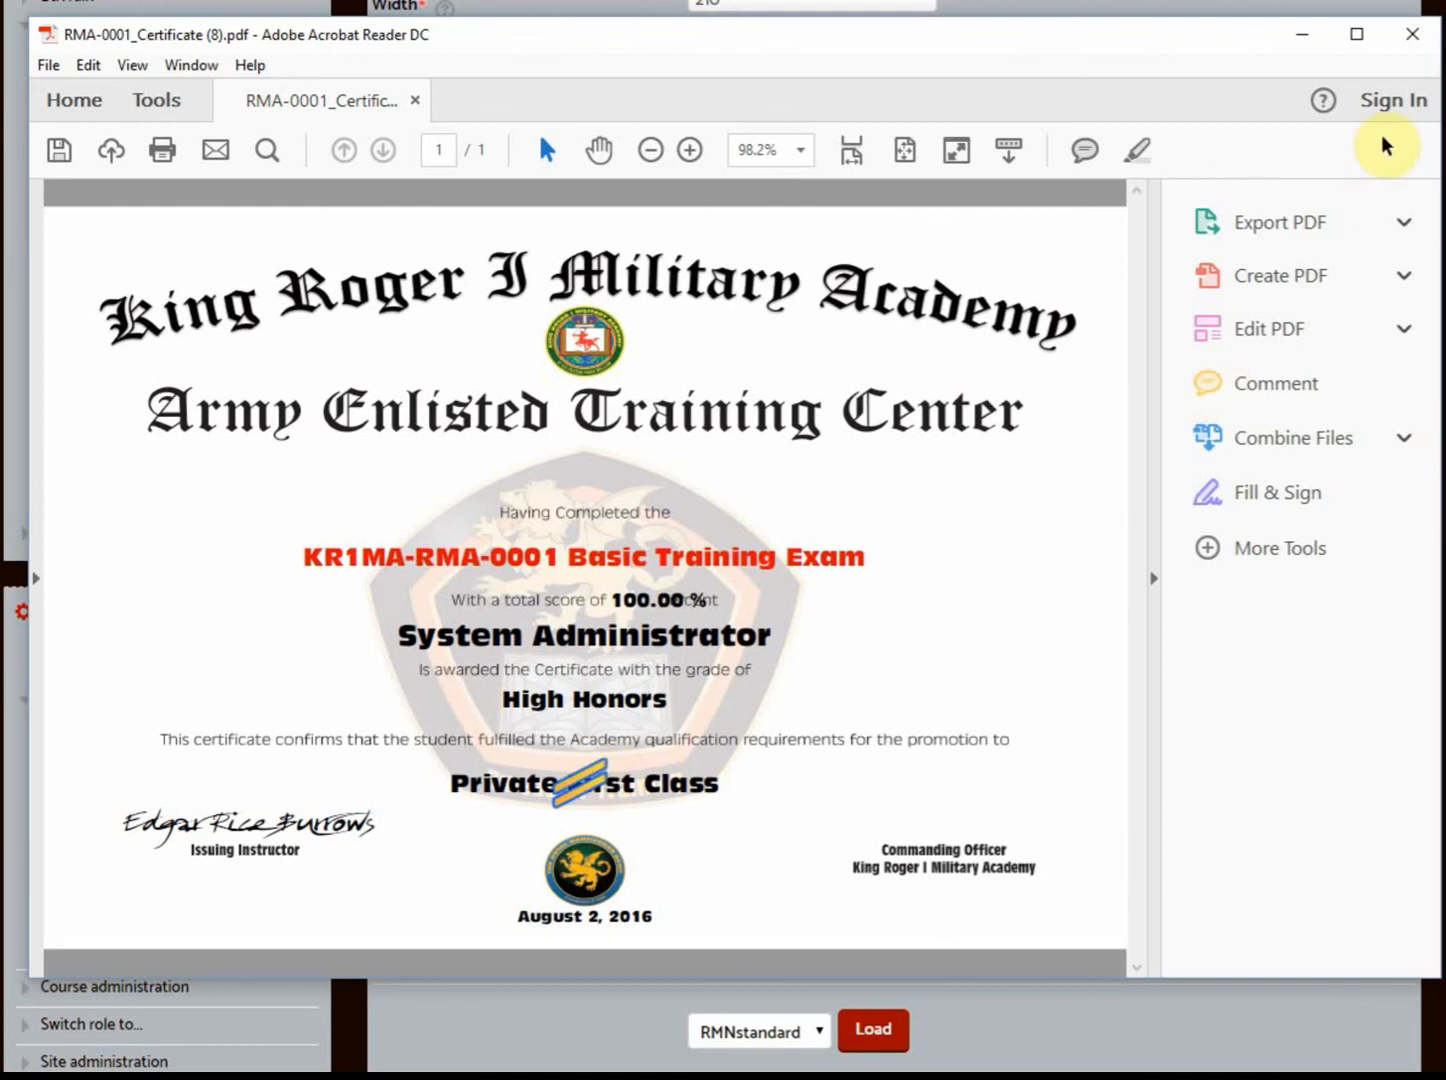
left_click(1413, 38)
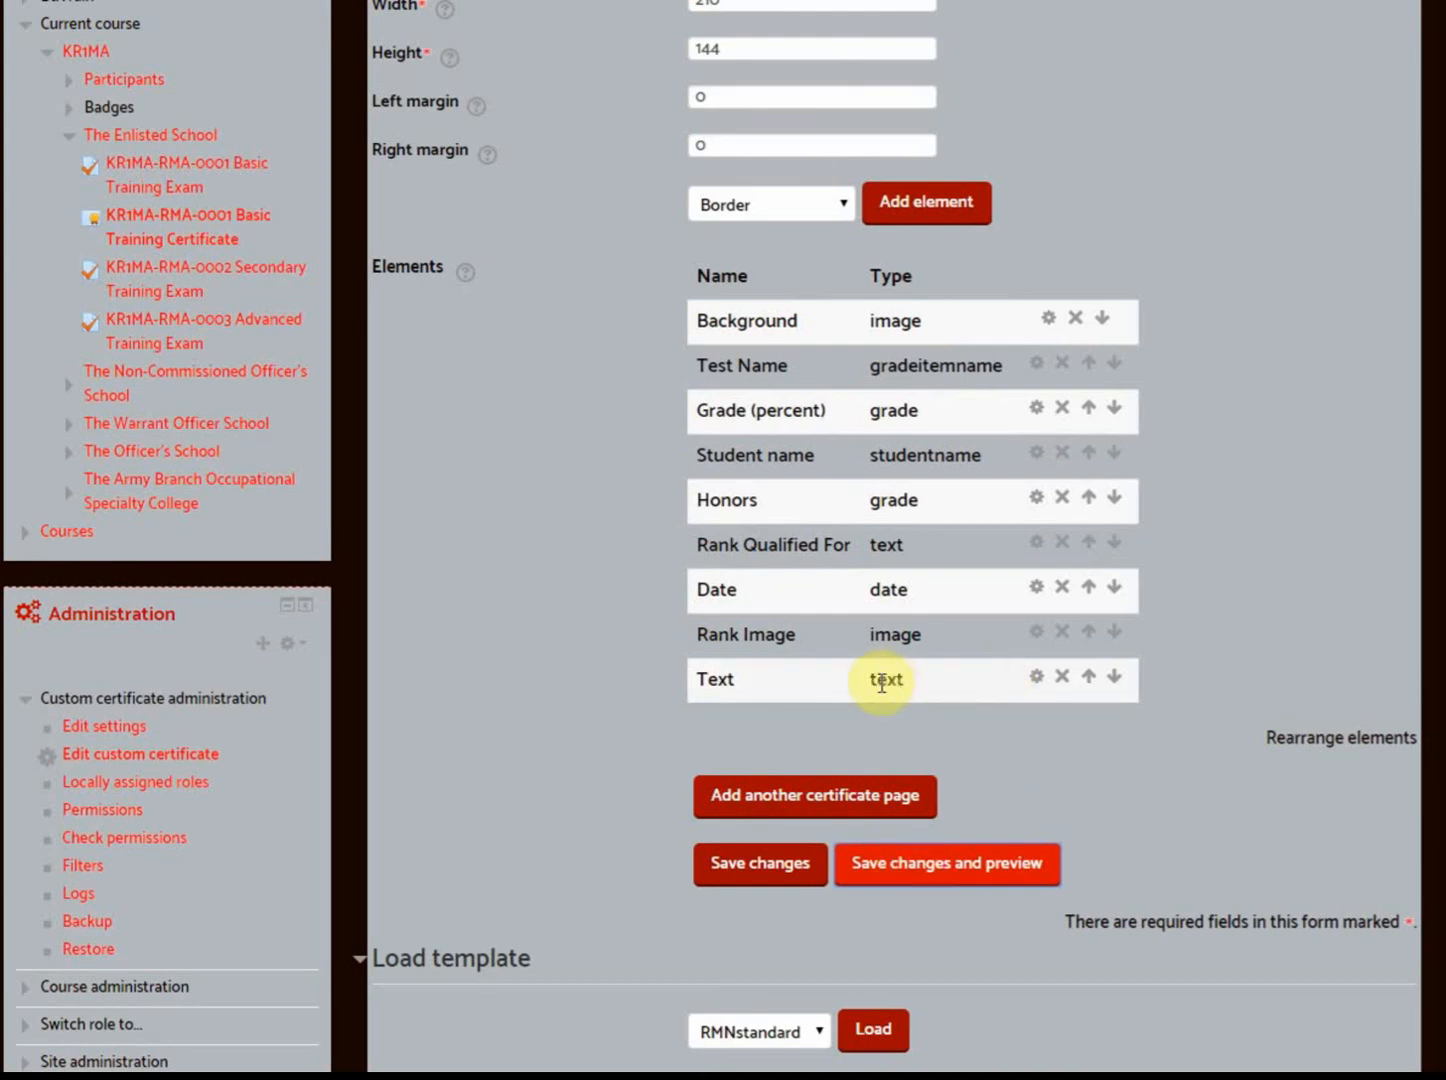
Move the Text element up one place, and check the certificate layout without saving it
left_click(1089, 680)
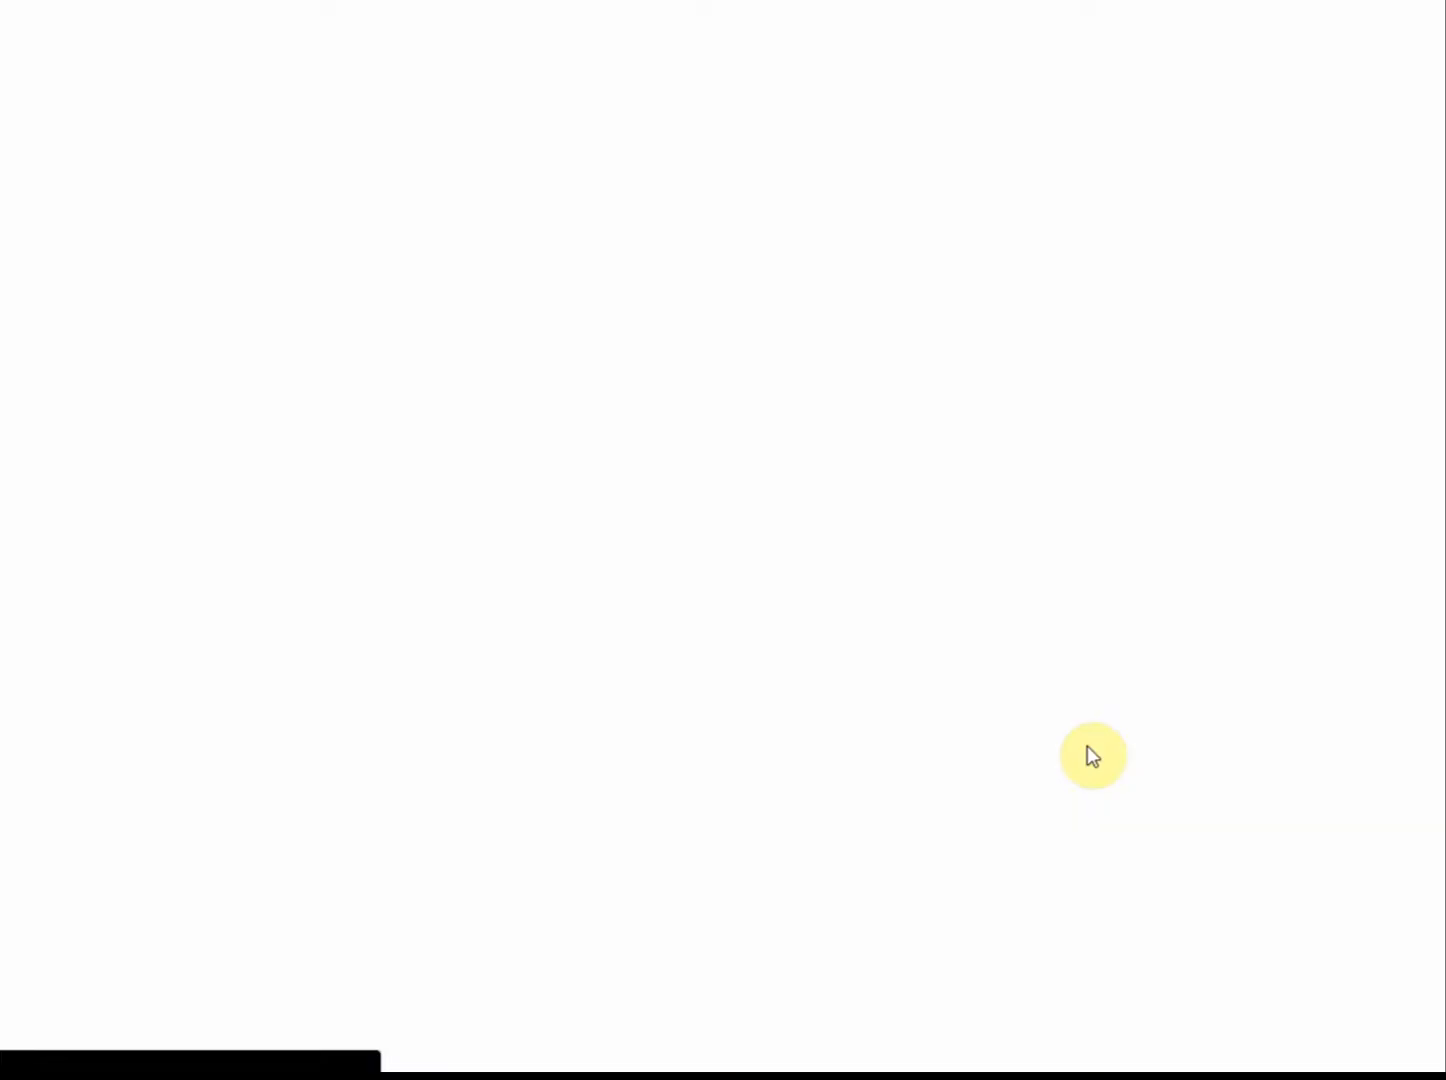
scroll(1068, 766, "down", 5)
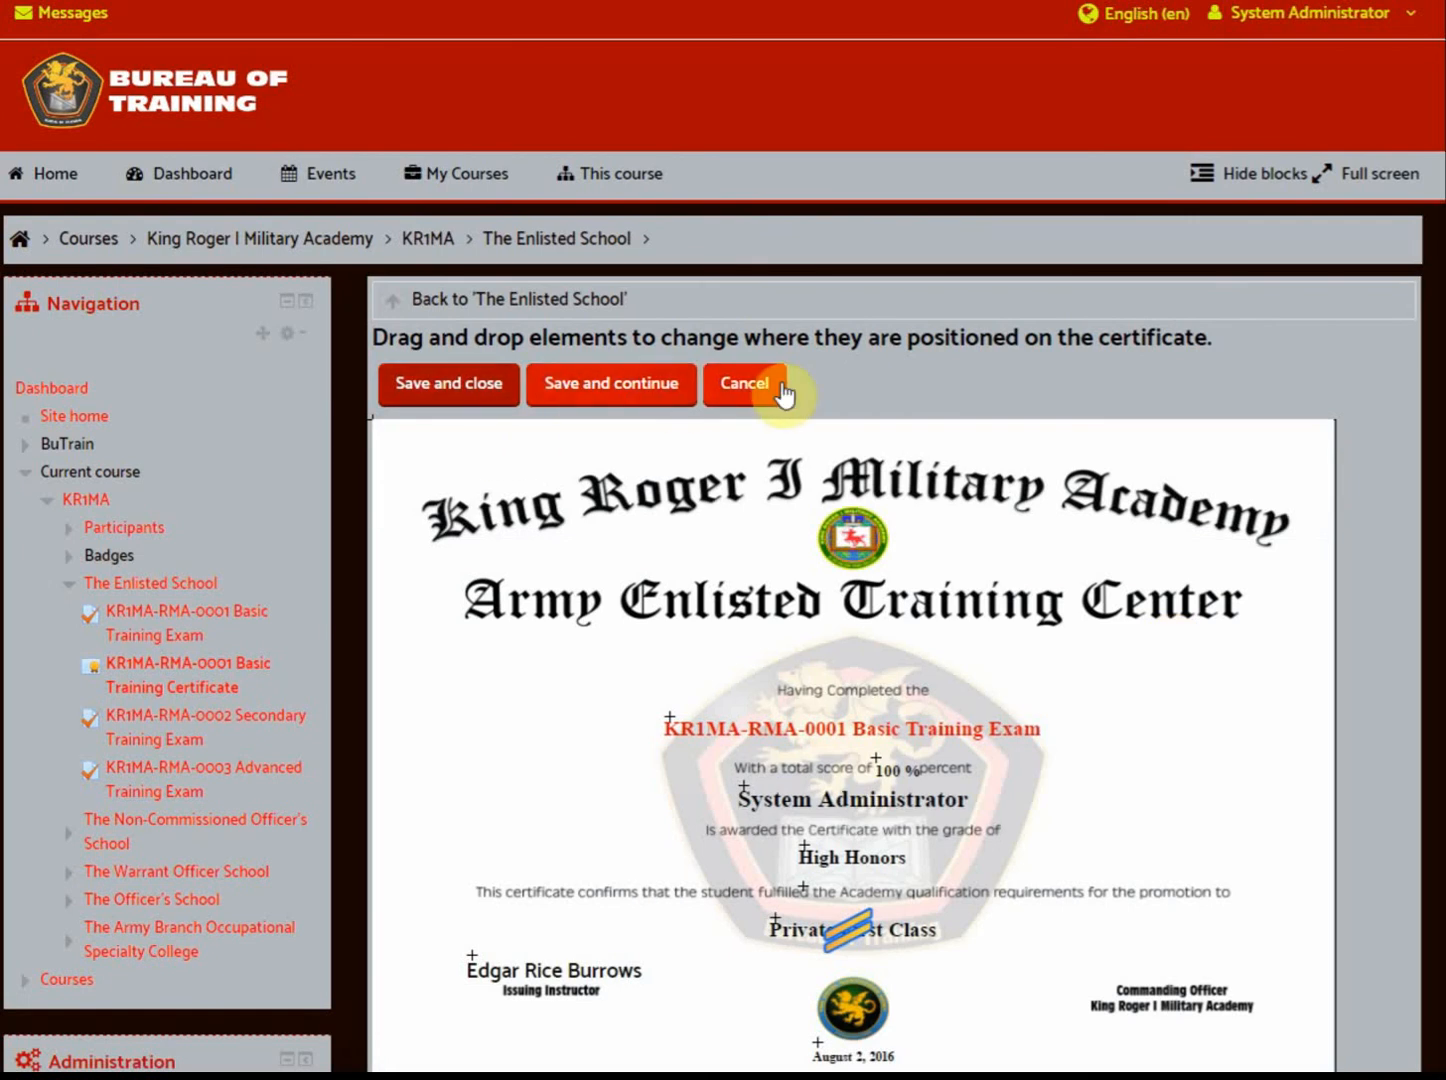
left_click(758, 390)
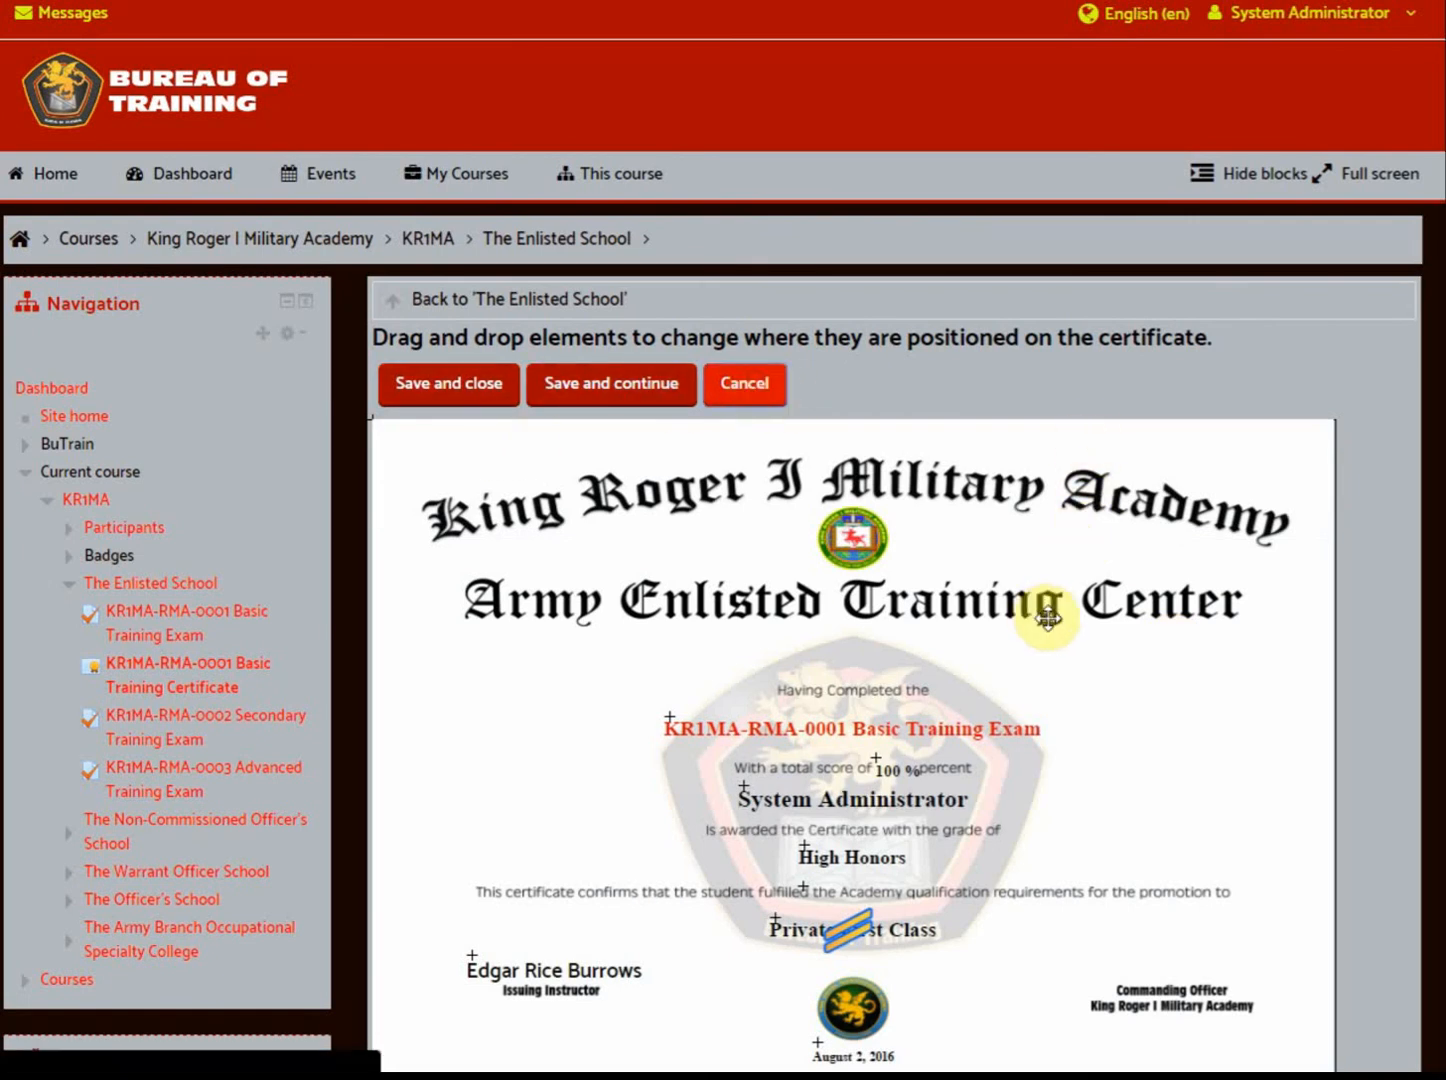
Reorder the elements so Rank Image comes directly after Rank Qualified For, and save and preview the certificate
scroll(1047, 862, "down", 4)
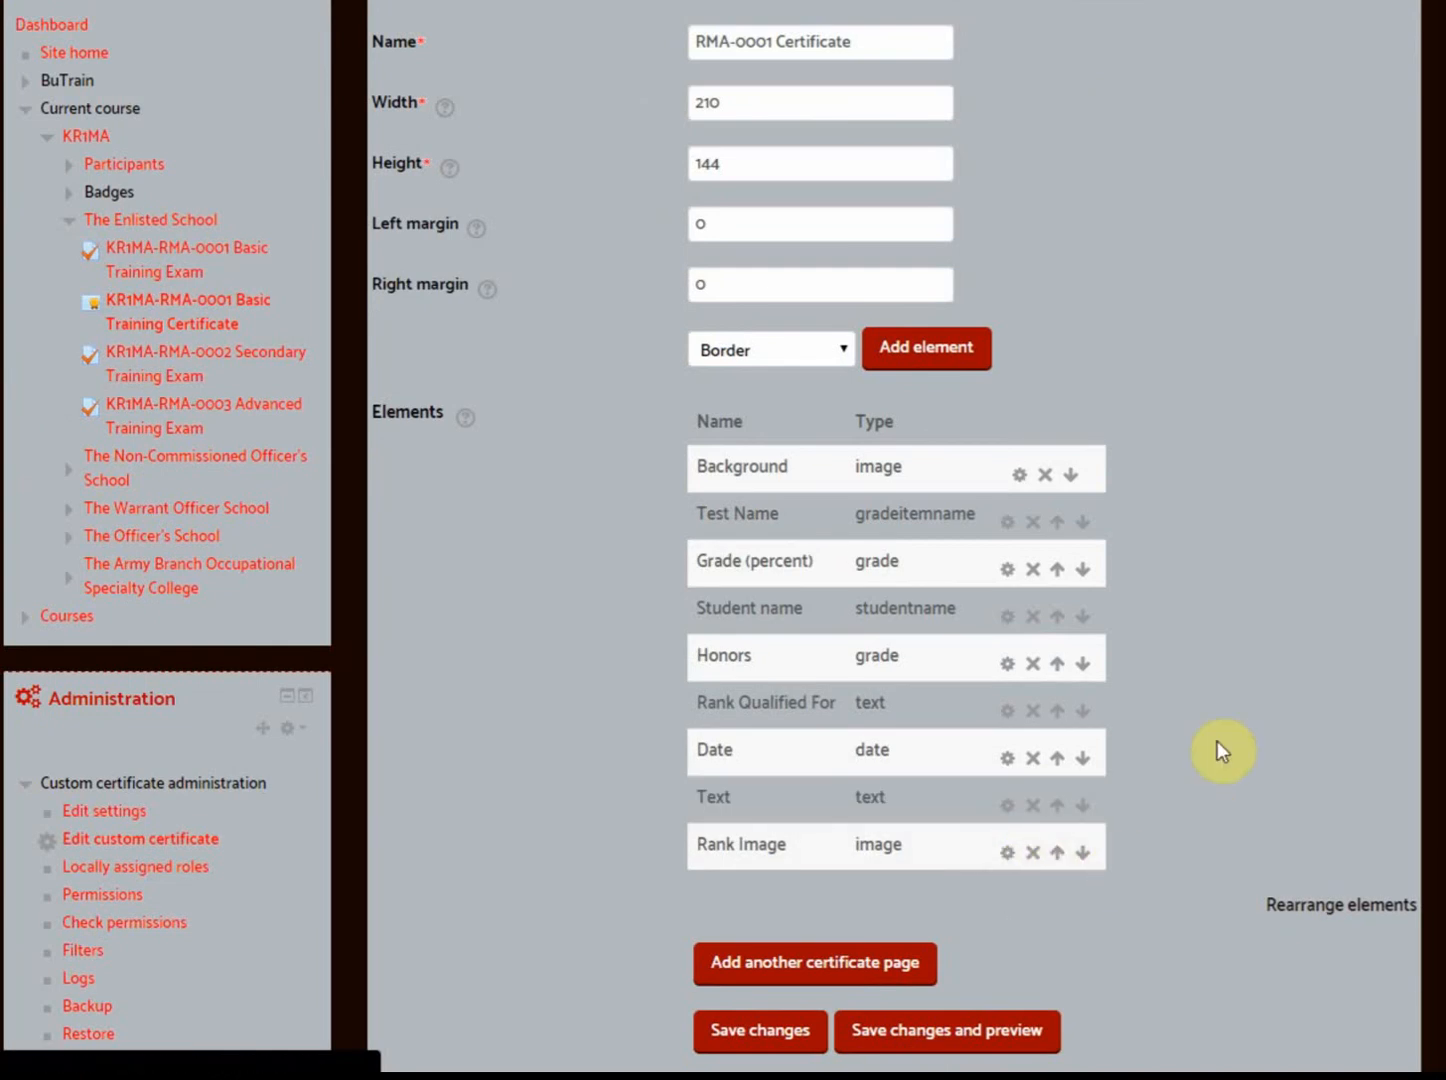
scroll(1206, 742, "down", 1)
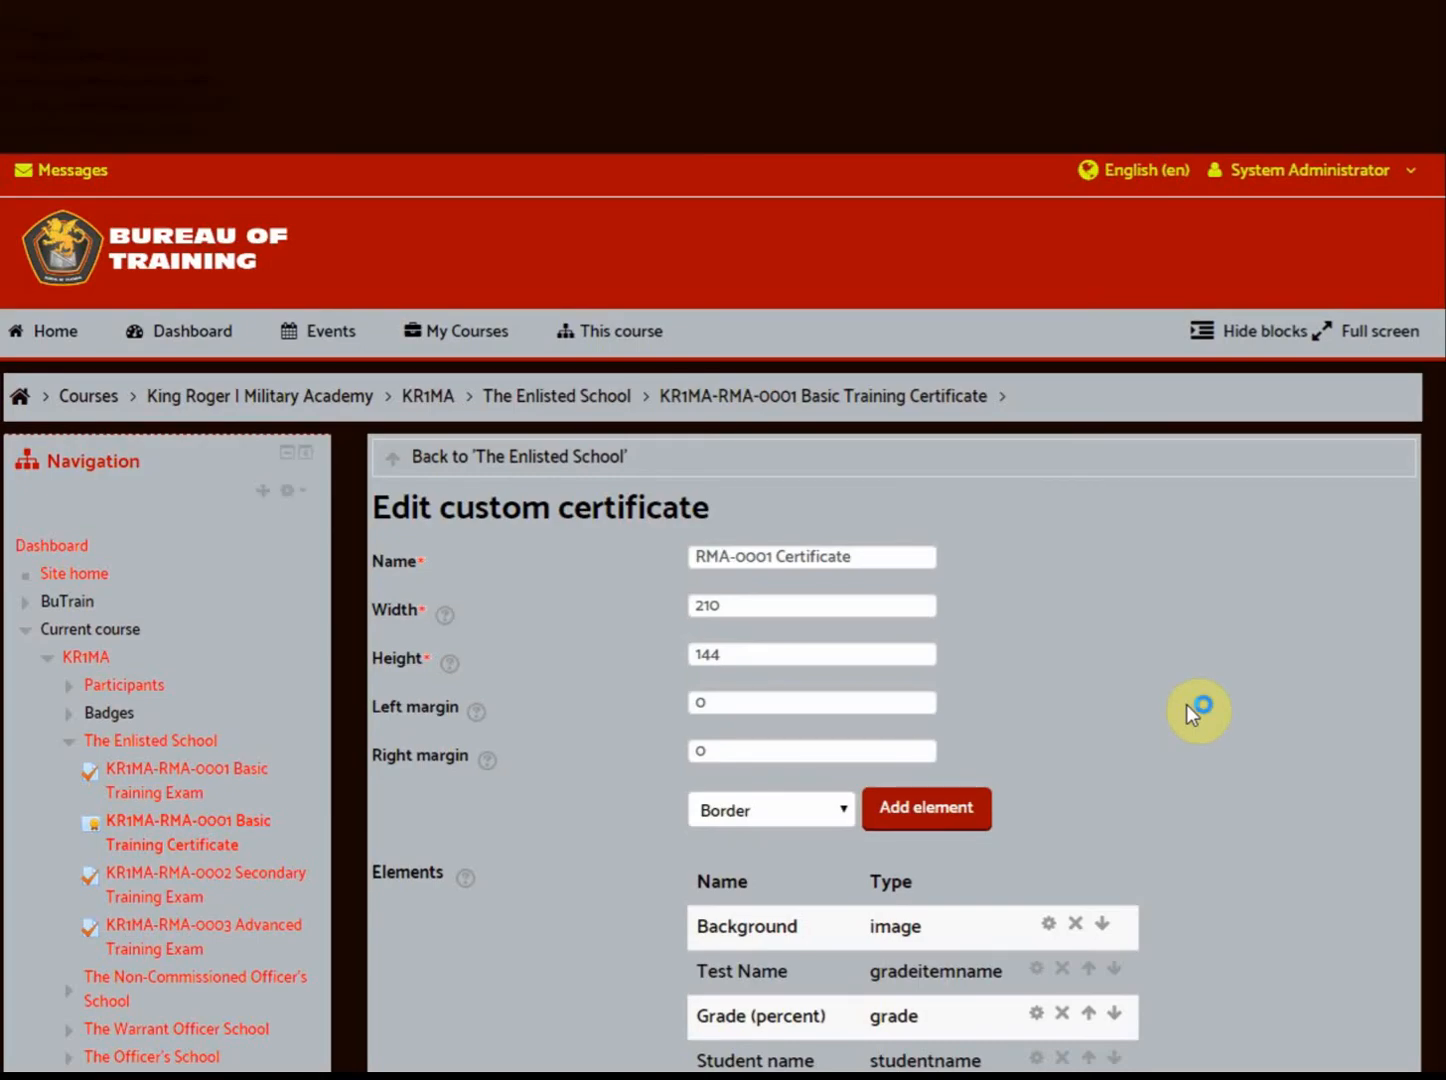
scroll(1187, 704, "down", 4)
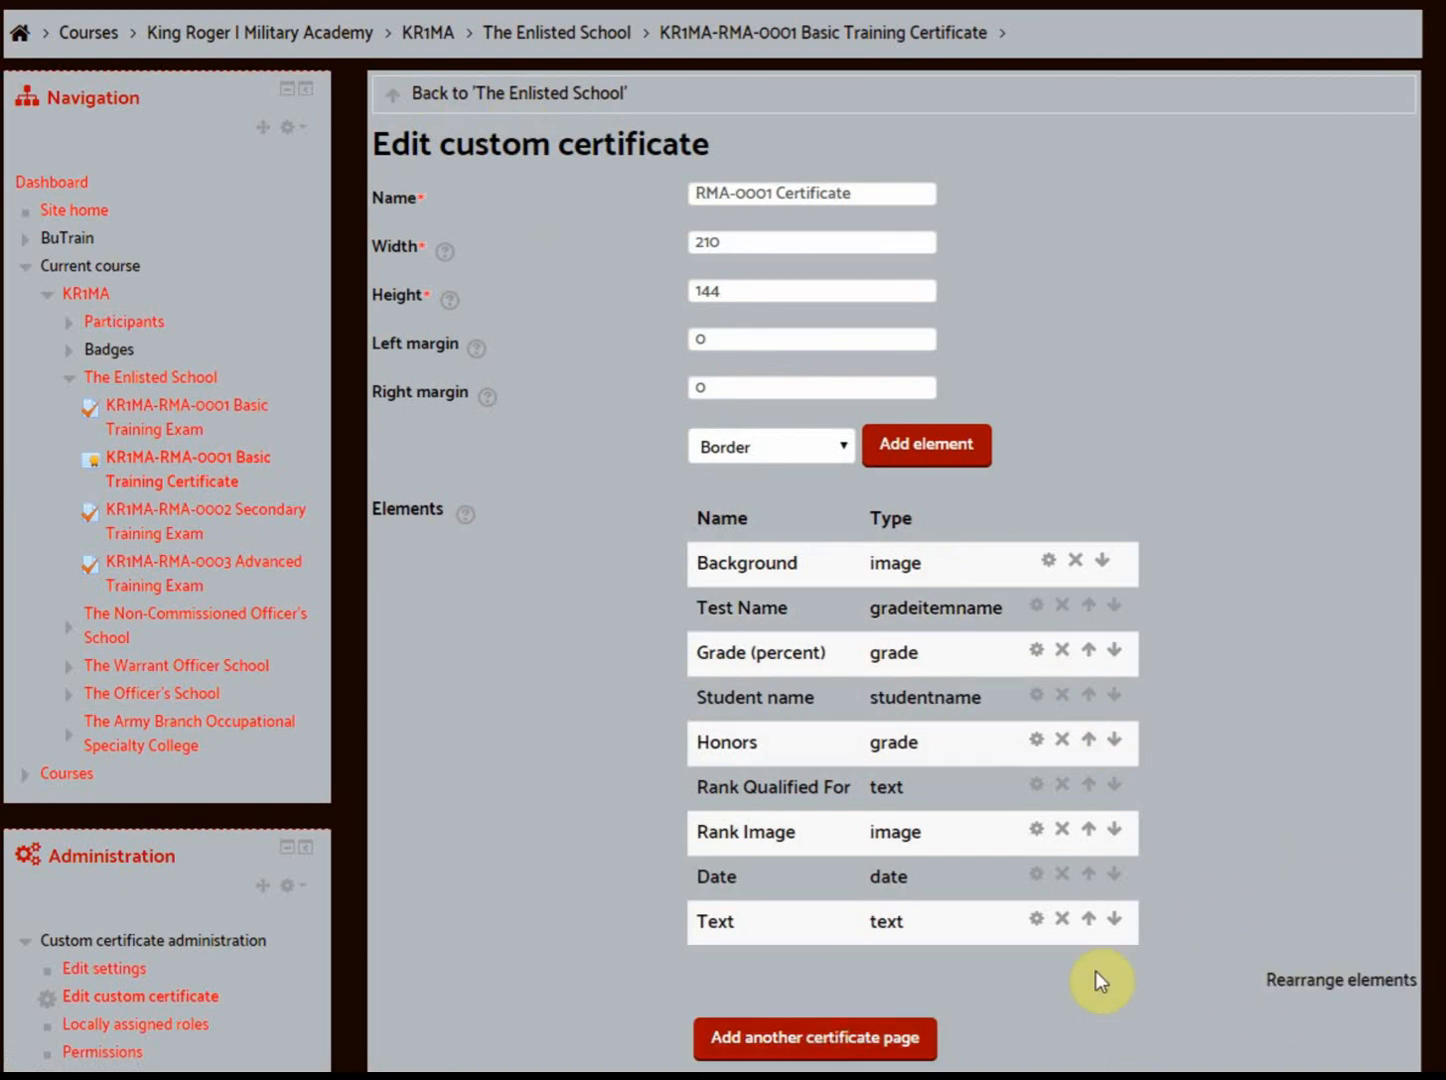
scroll(1094, 970, "down", 3)
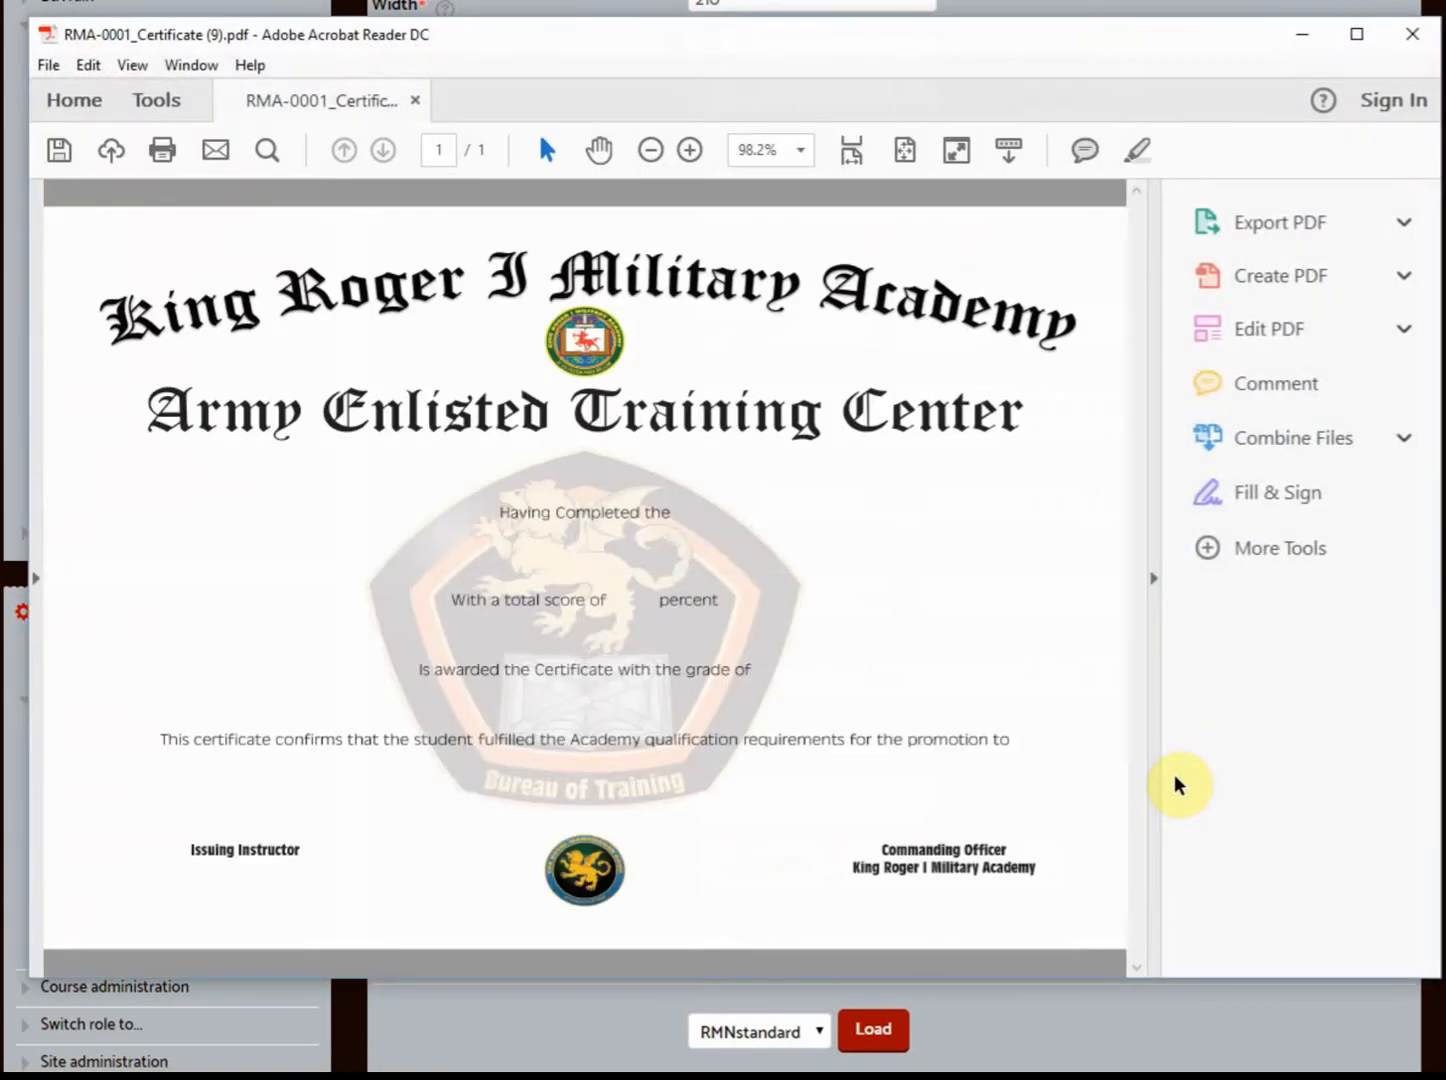
Close the certificate PDF preview and delete the Text element from the element list, confirming the deletion
left_click(1412, 34)
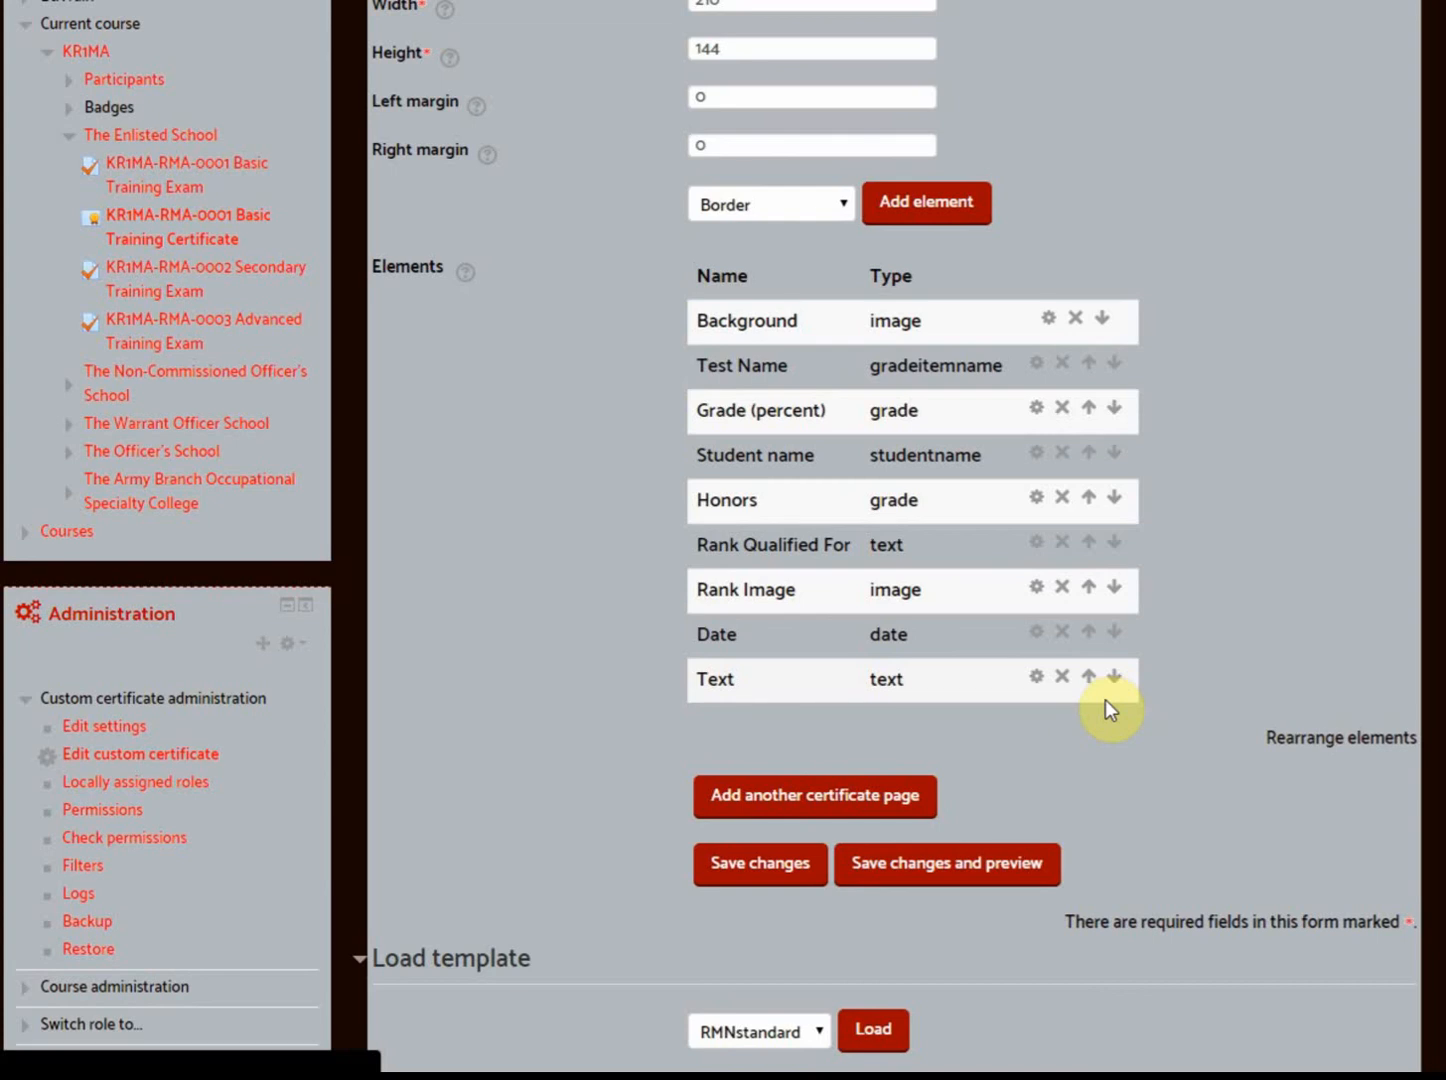
left_click(1062, 676)
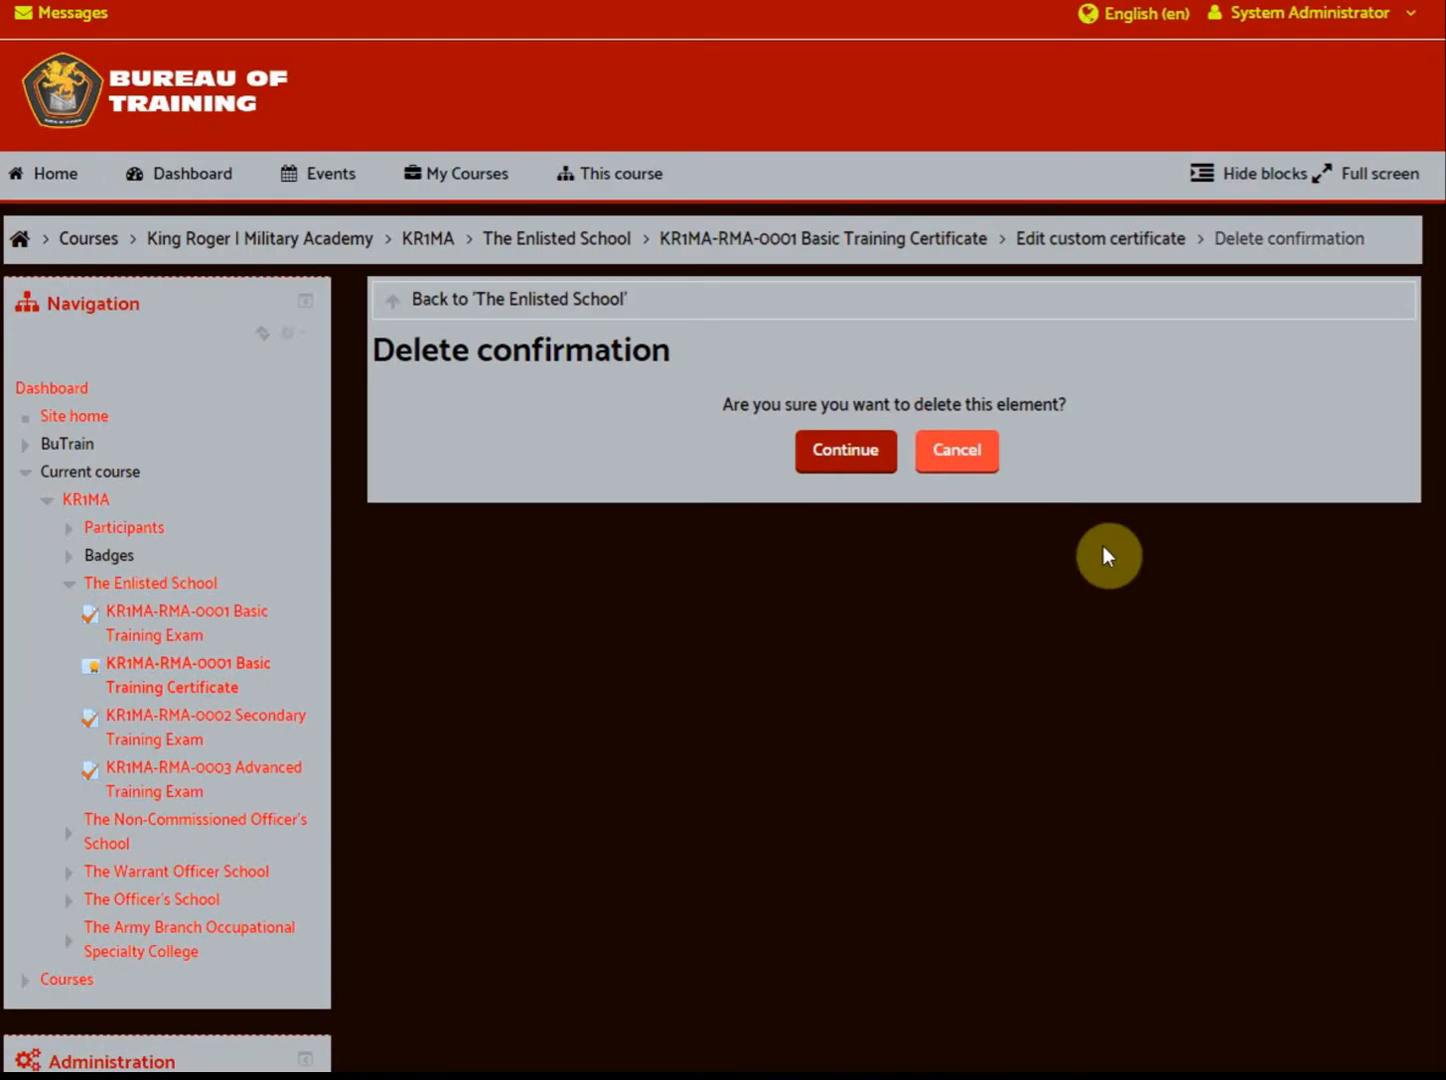
left_click(843, 455)
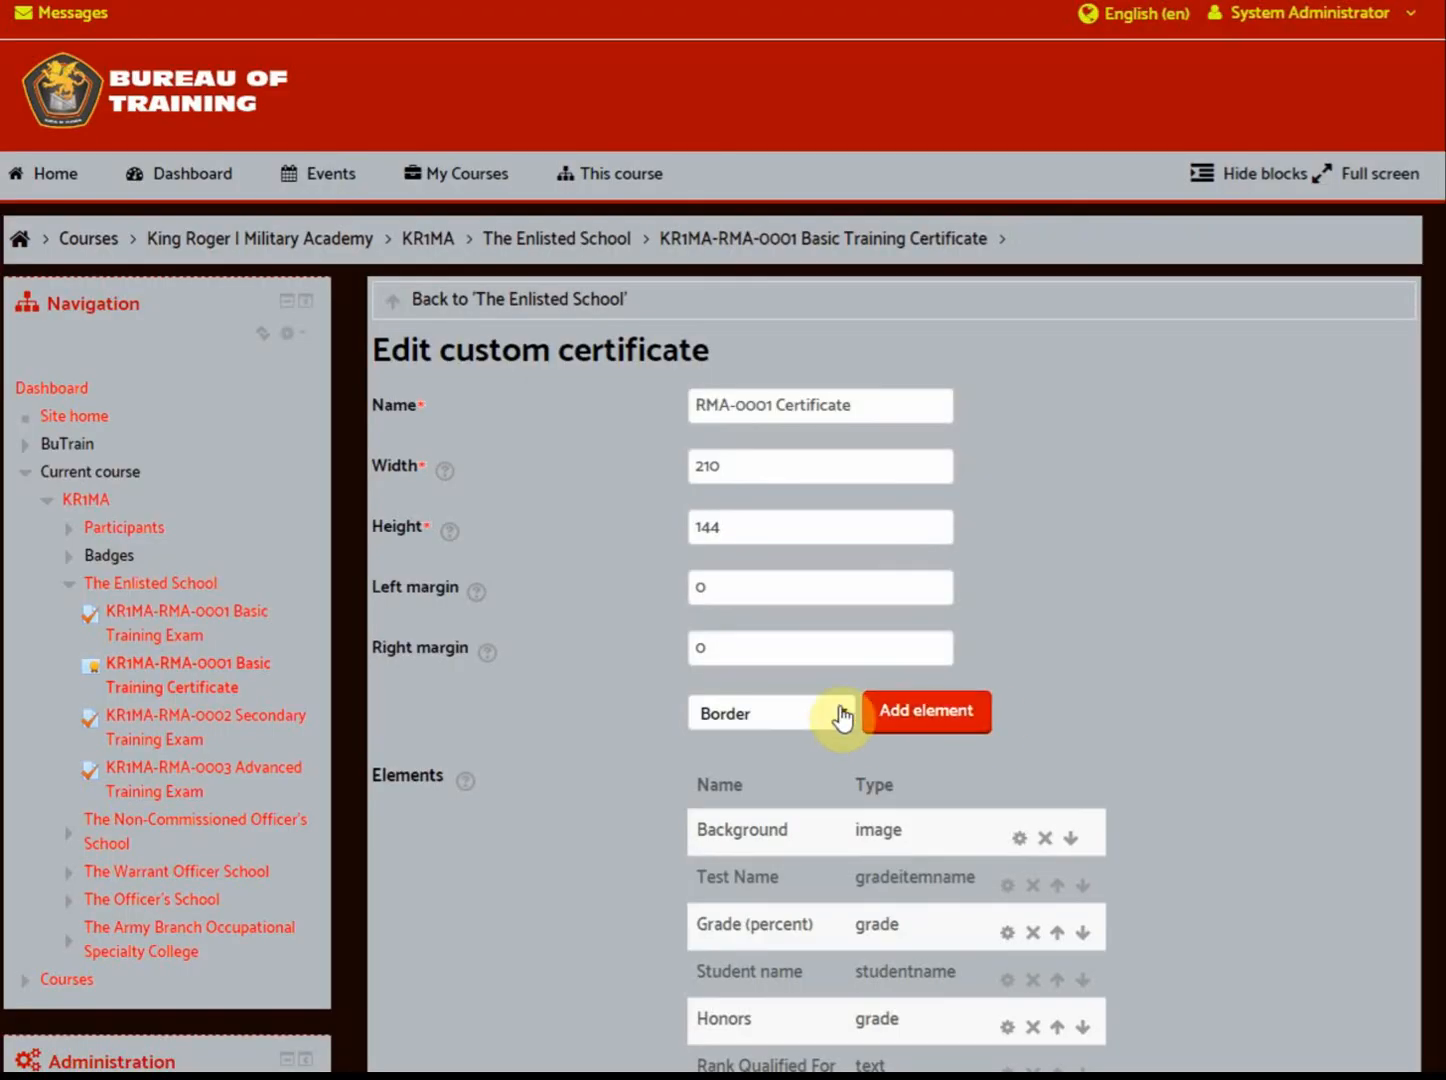
Add a Text element named "Rank APproved" containing the text "Private First Class"
left_click(837, 713)
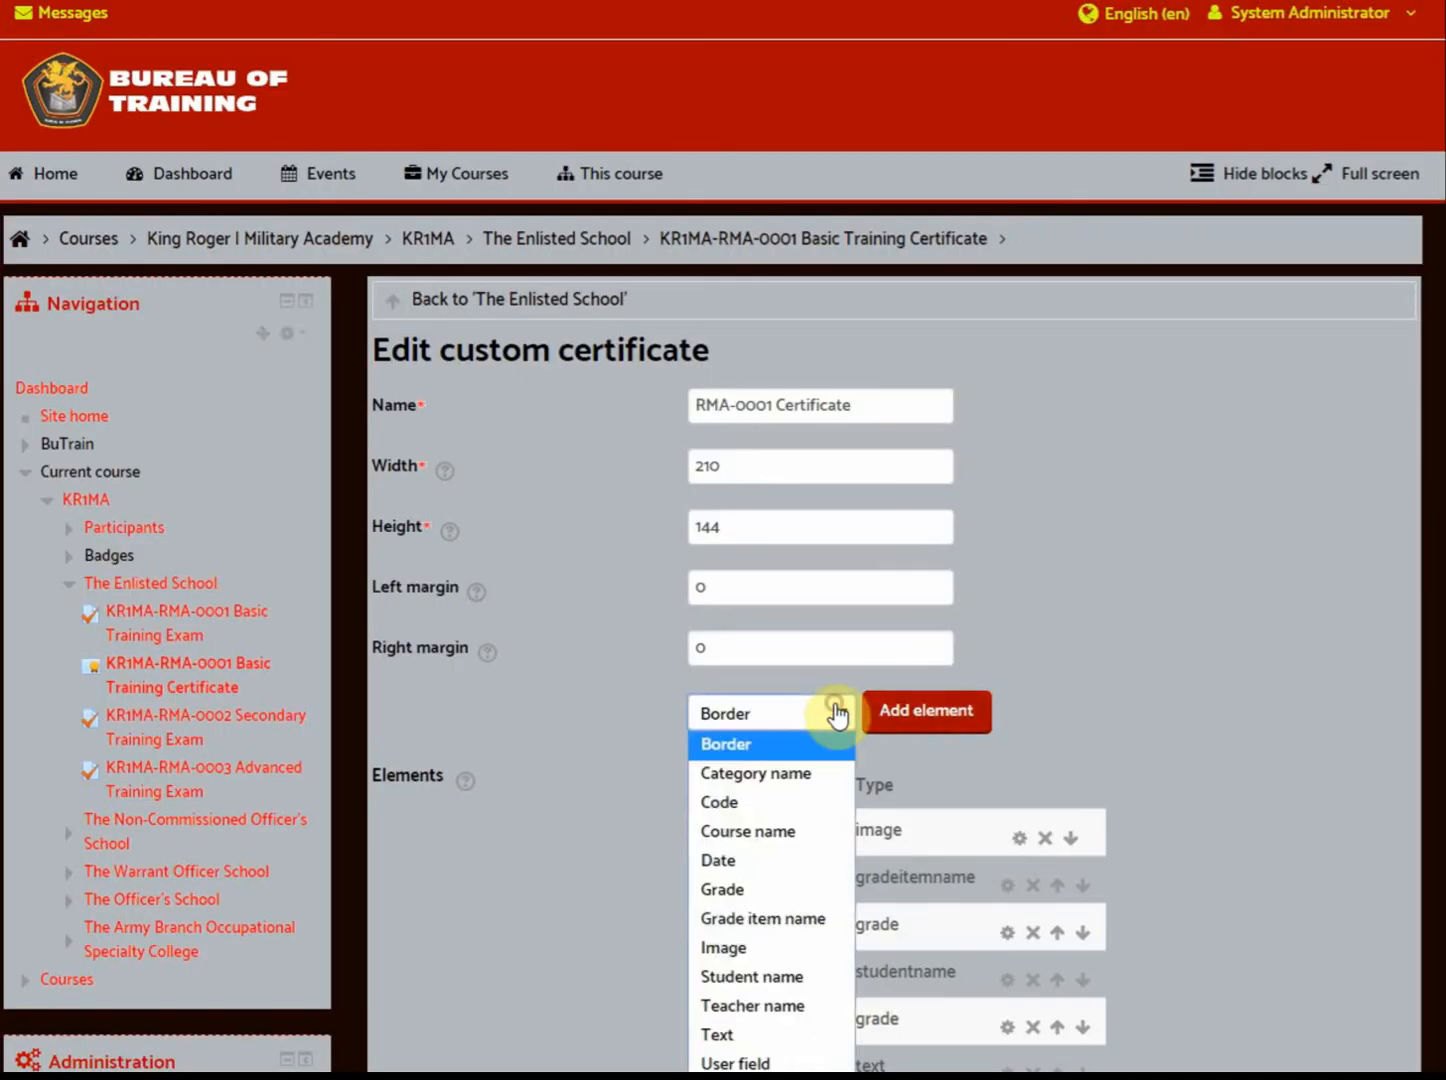
left_click(750, 1031)
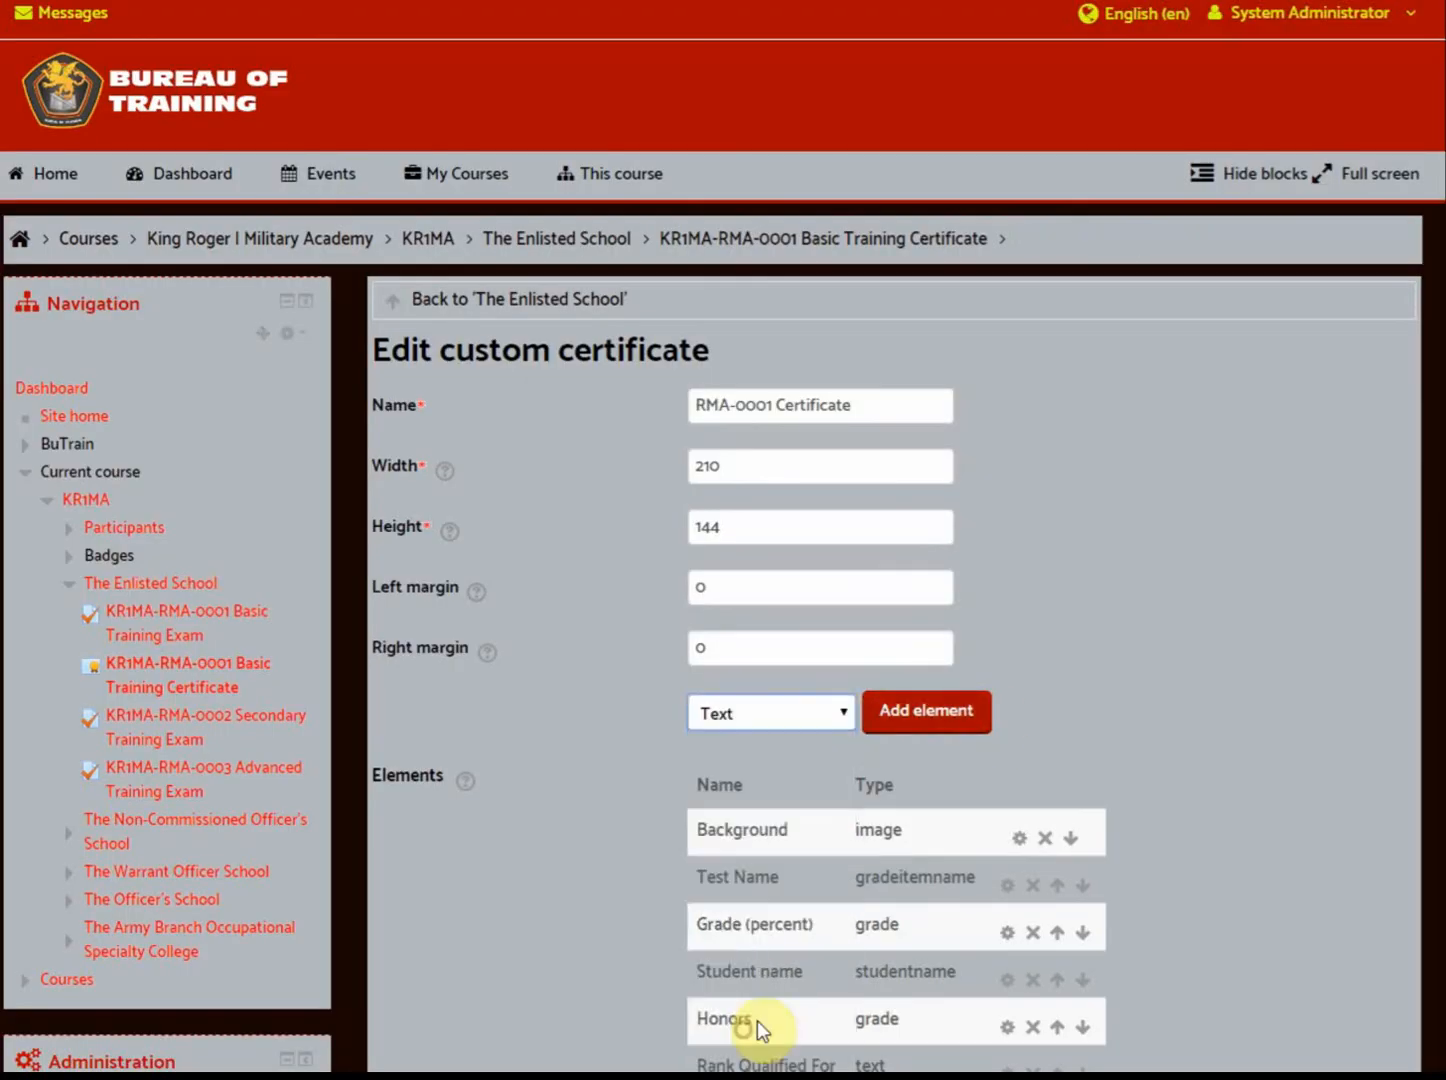
left_click(928, 716)
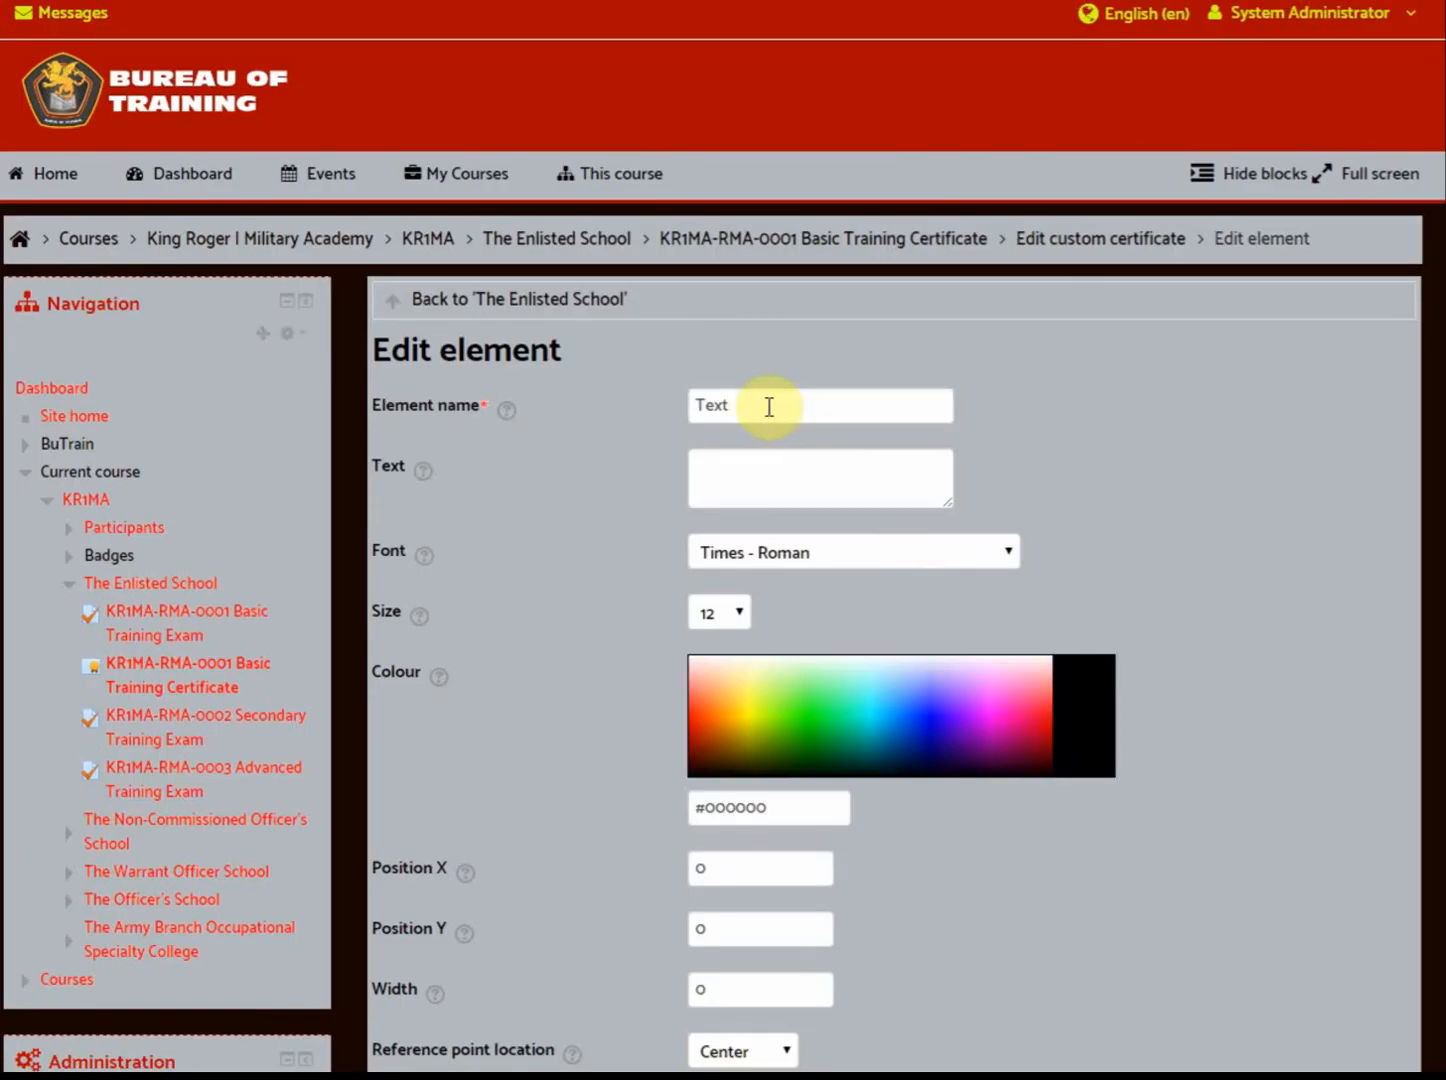
left_click_drag(766, 406, 685, 407)
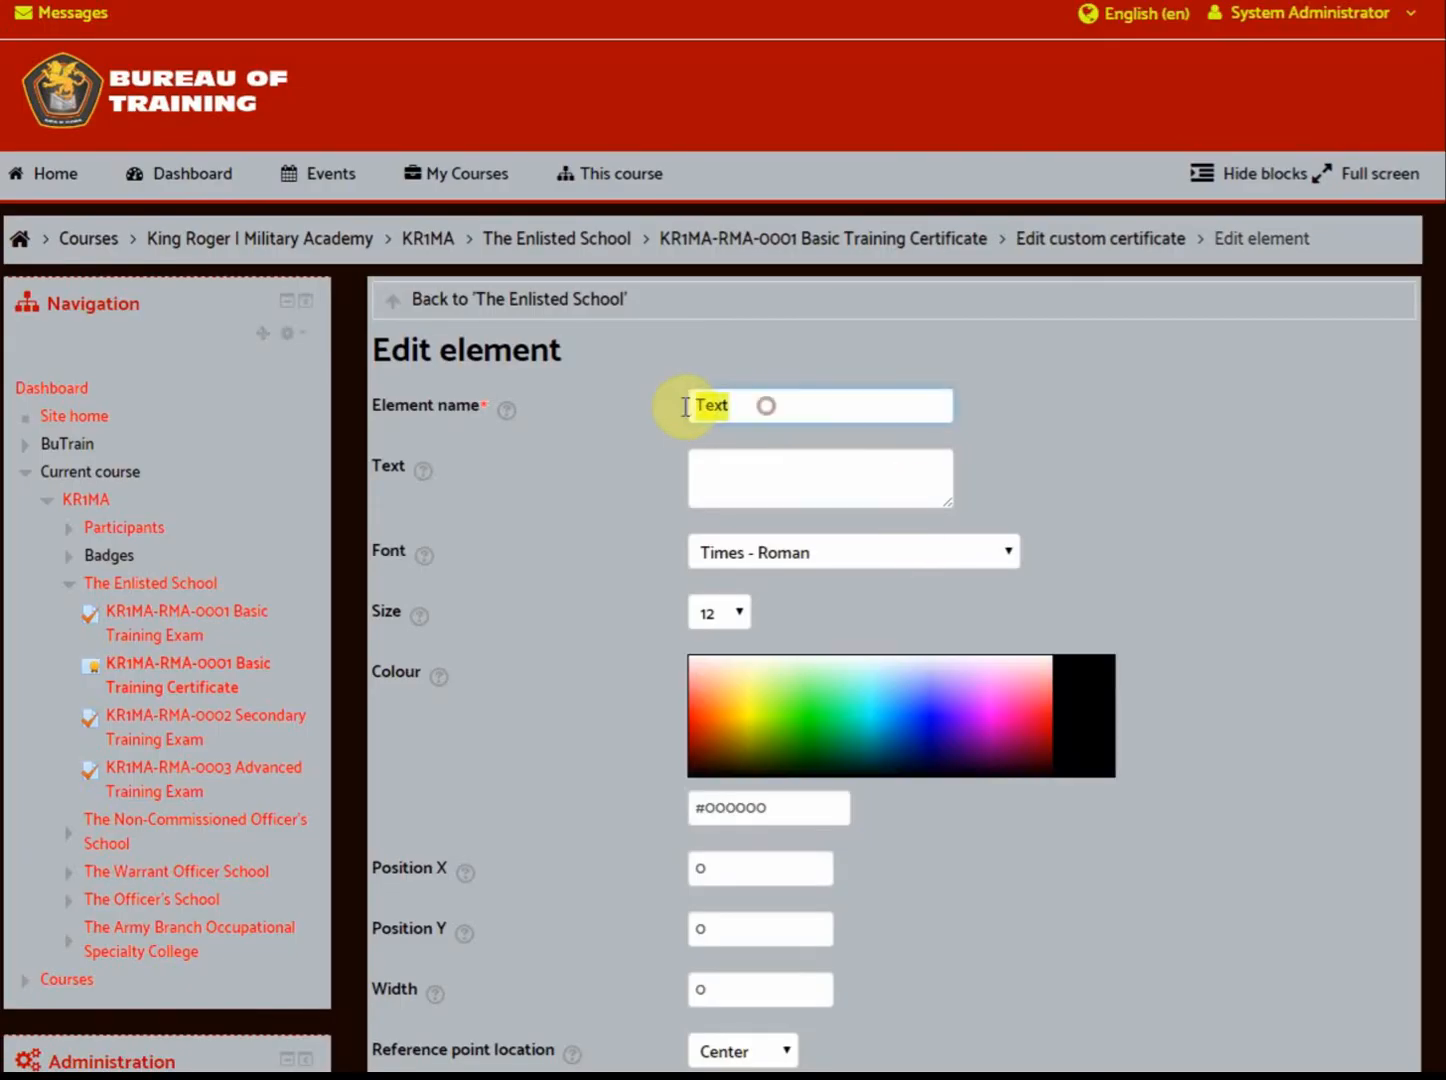
type("Rank APproved")
left_click(722, 453)
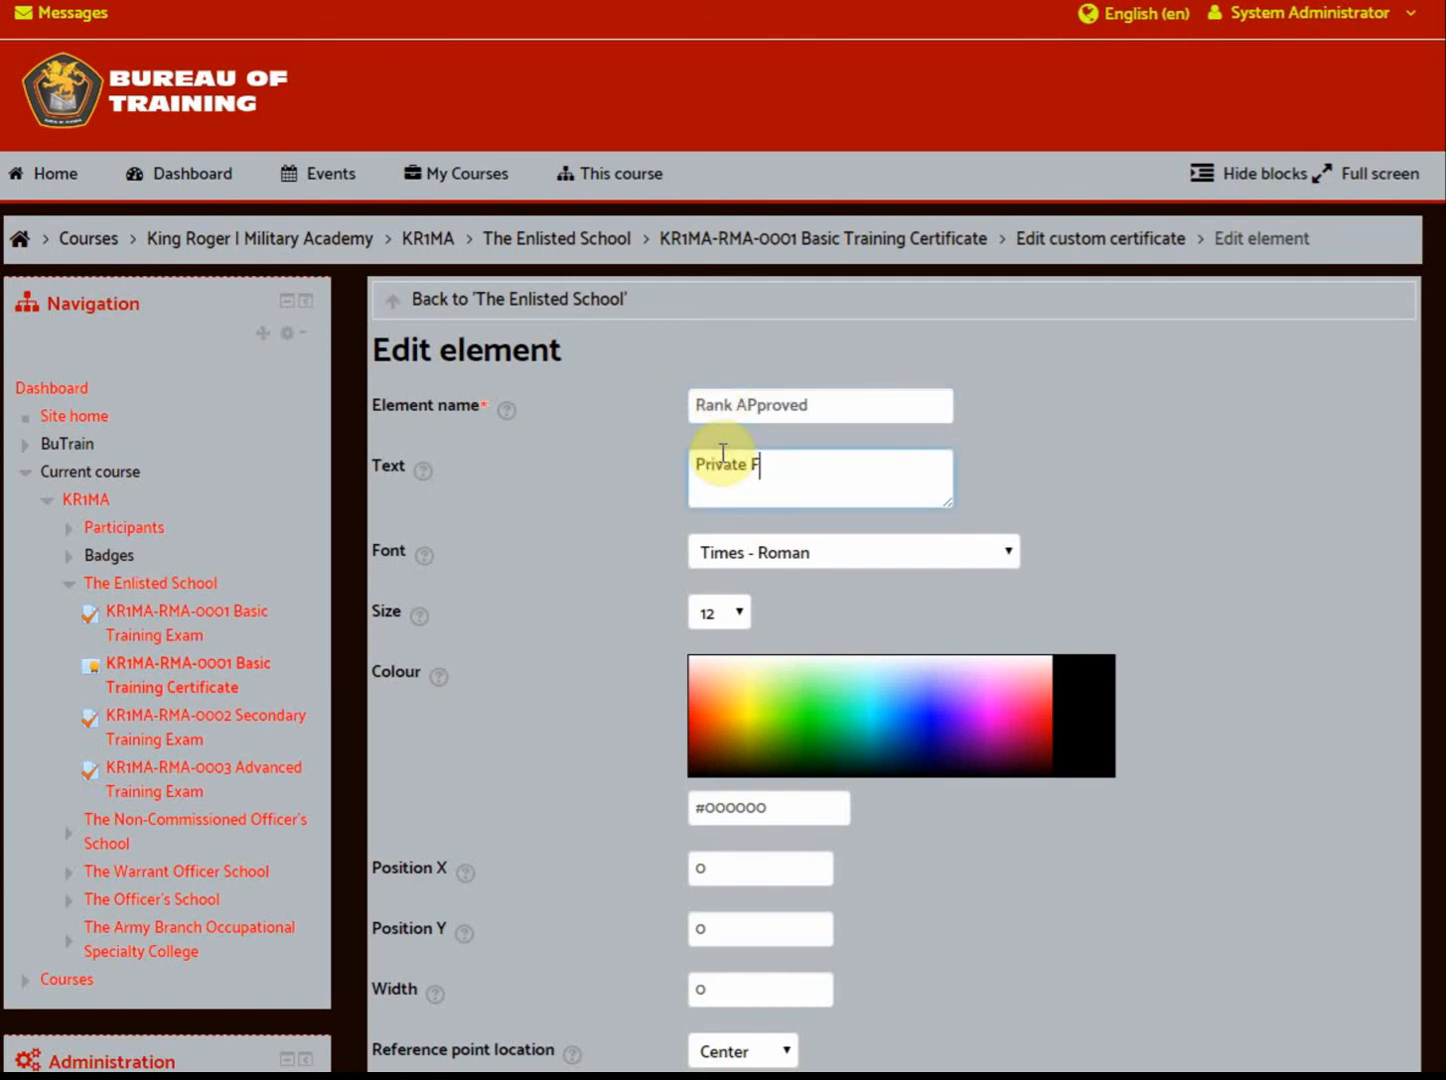
type("Private First Class")
Set the Rank APproved element's font to Incised901BT - Compact and its size to 13, and save the element
scroll(722, 453, "down", 1)
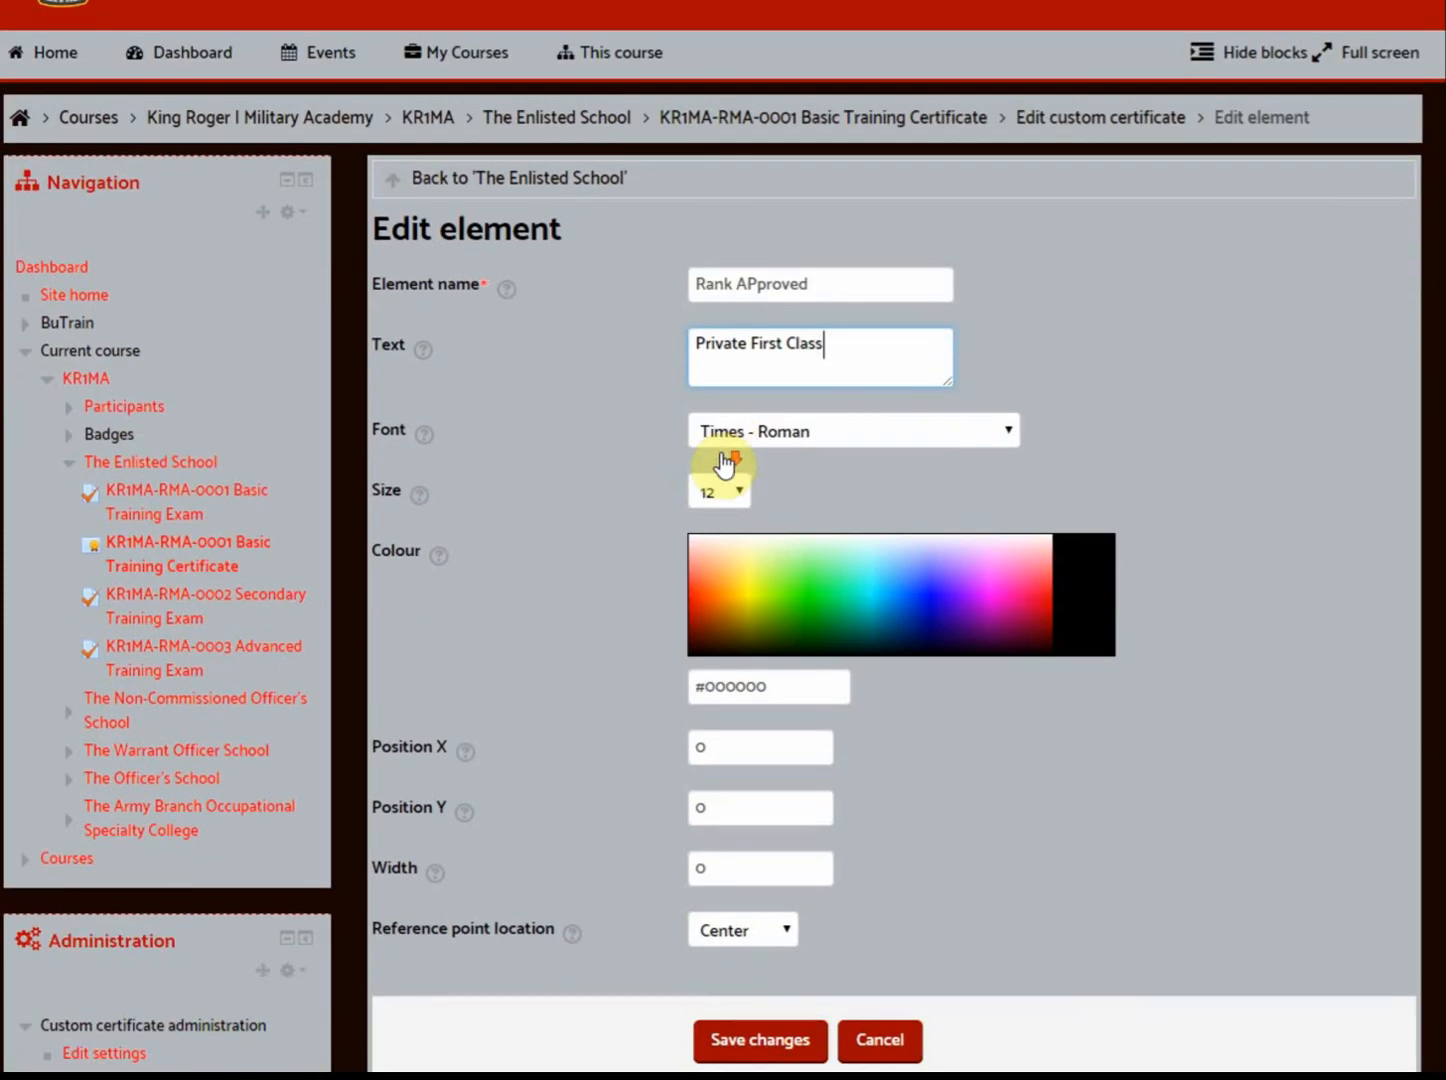
left_click(1001, 441)
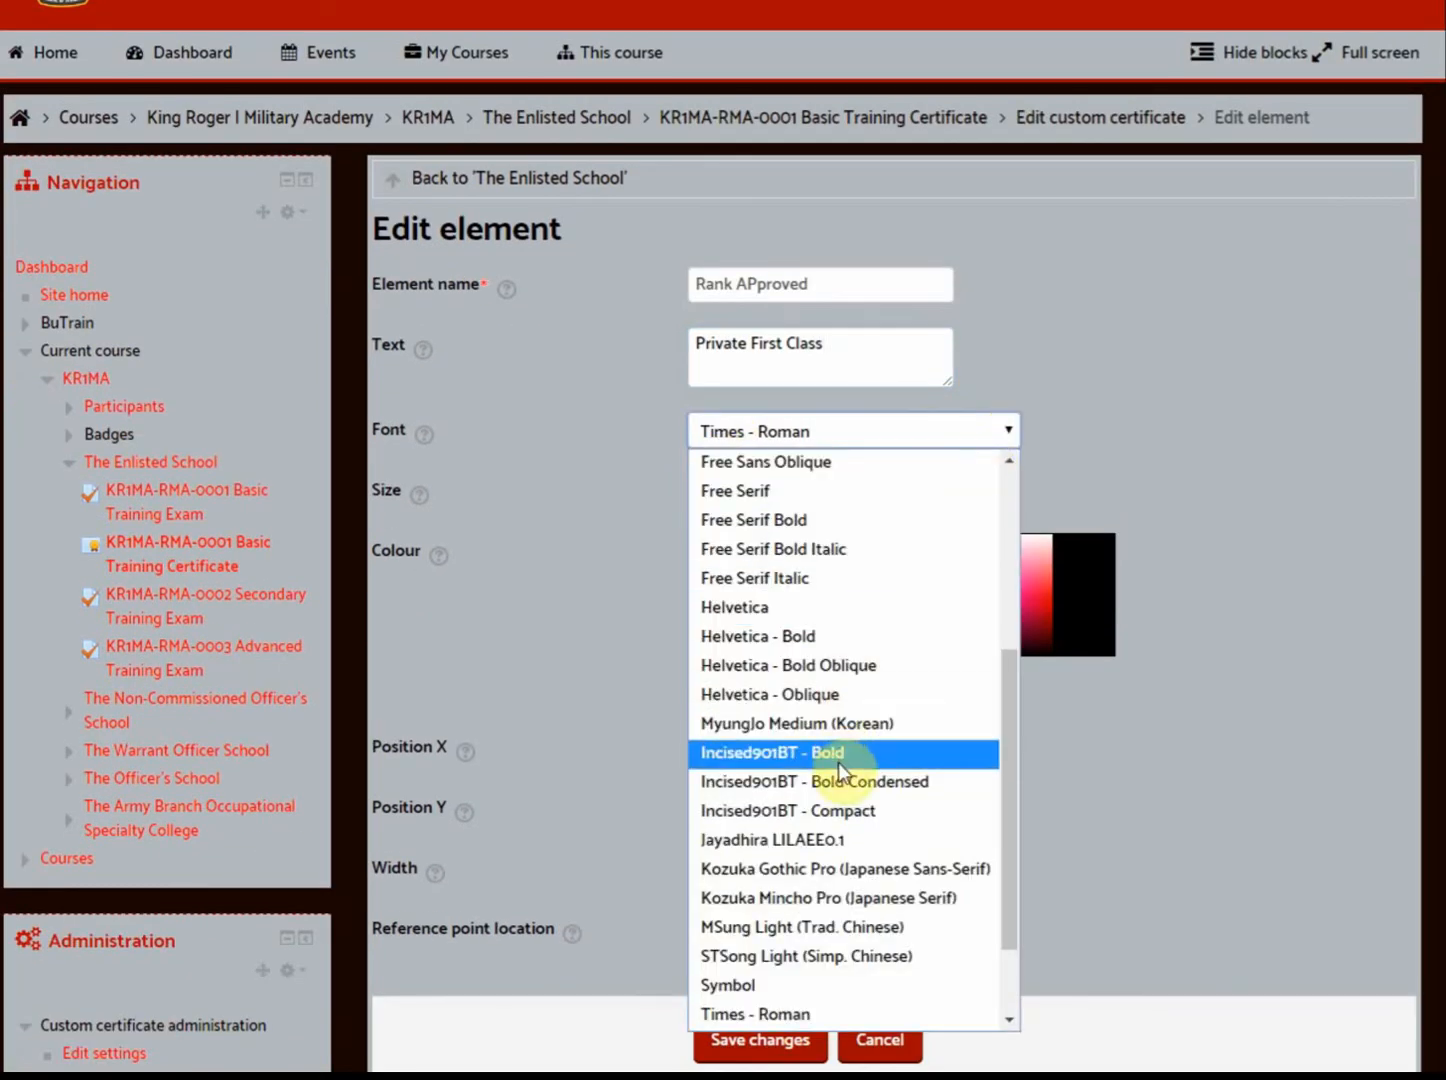
left_click(841, 810)
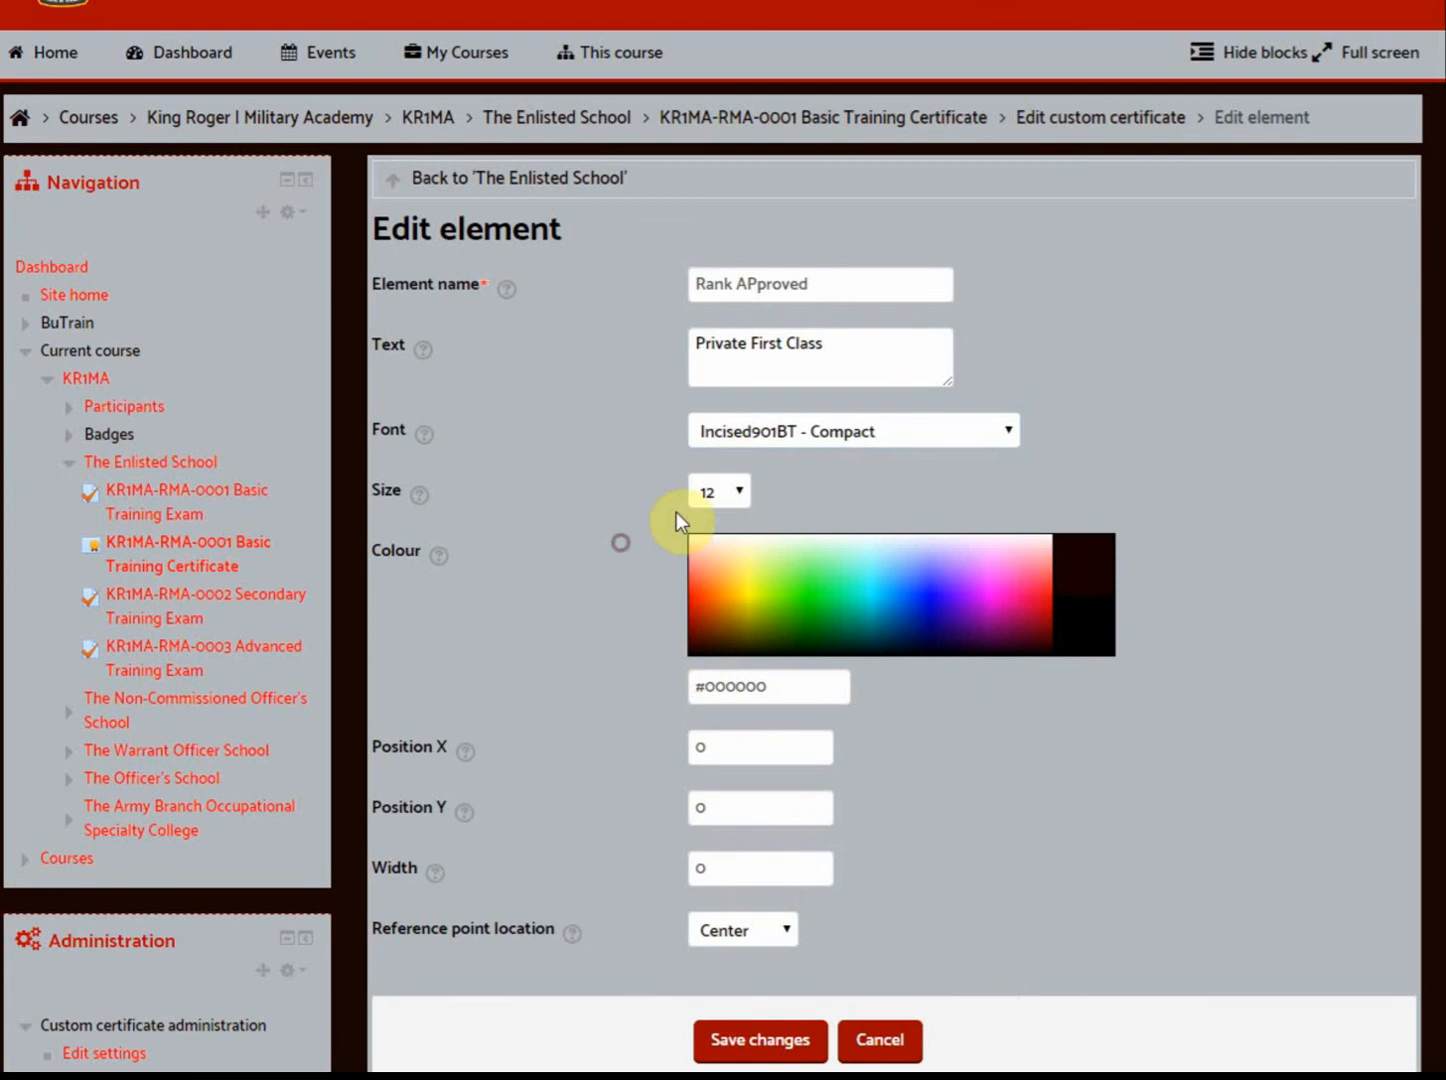
left_click(752, 487)
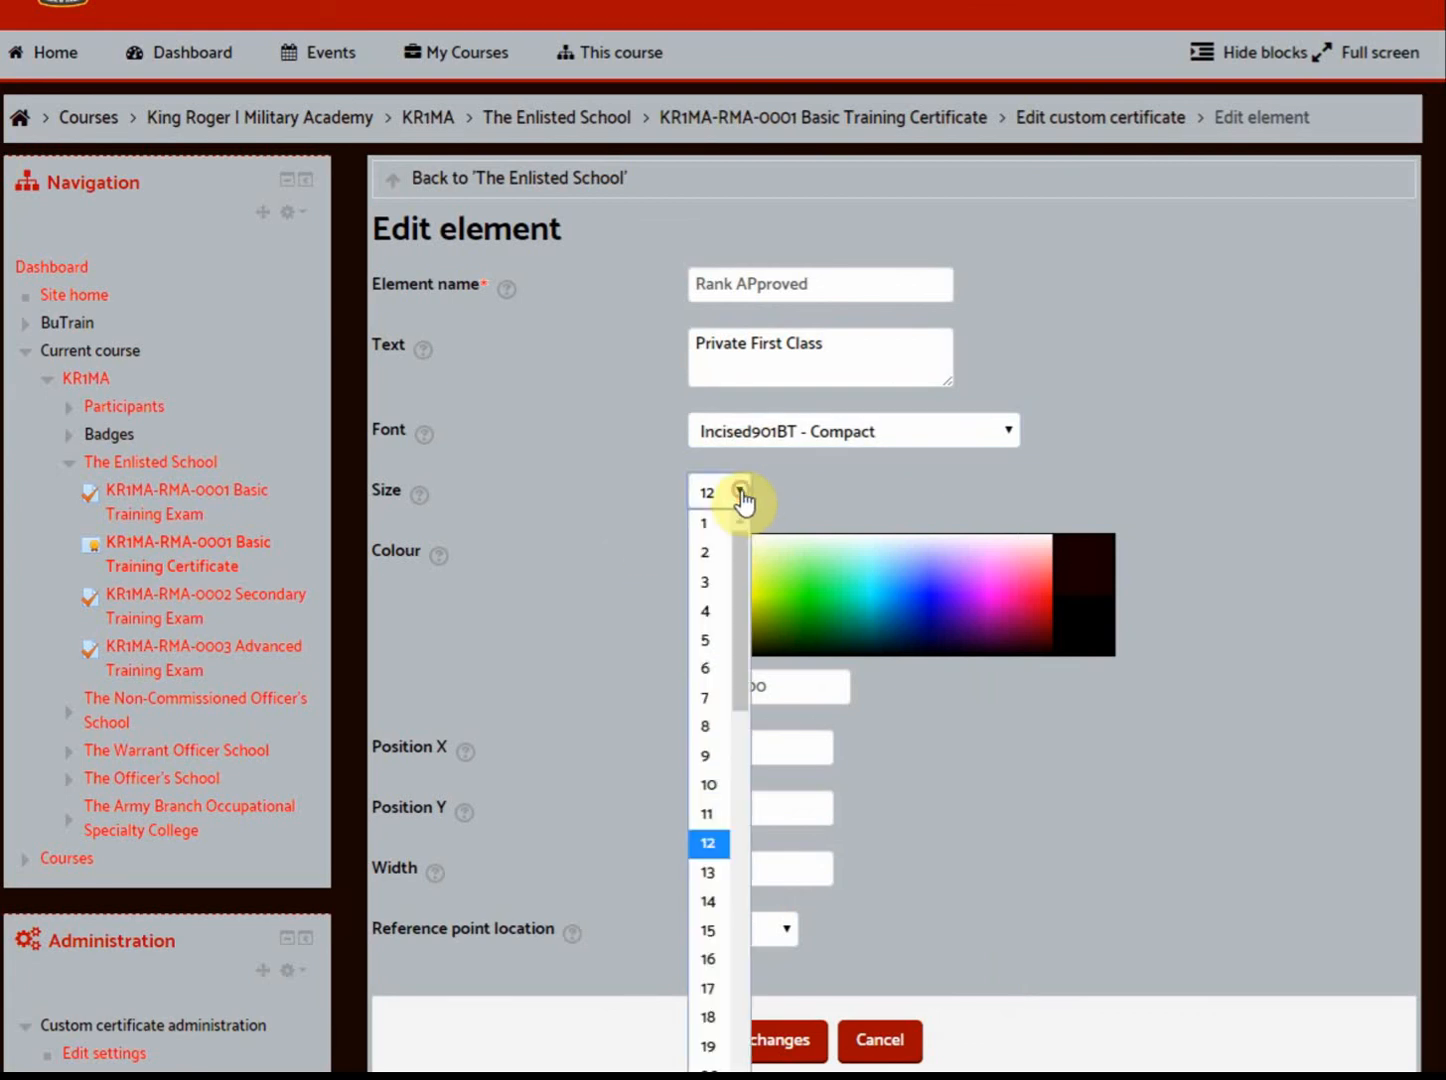
left_click(700, 867)
scroll(656, 744, "down", 3)
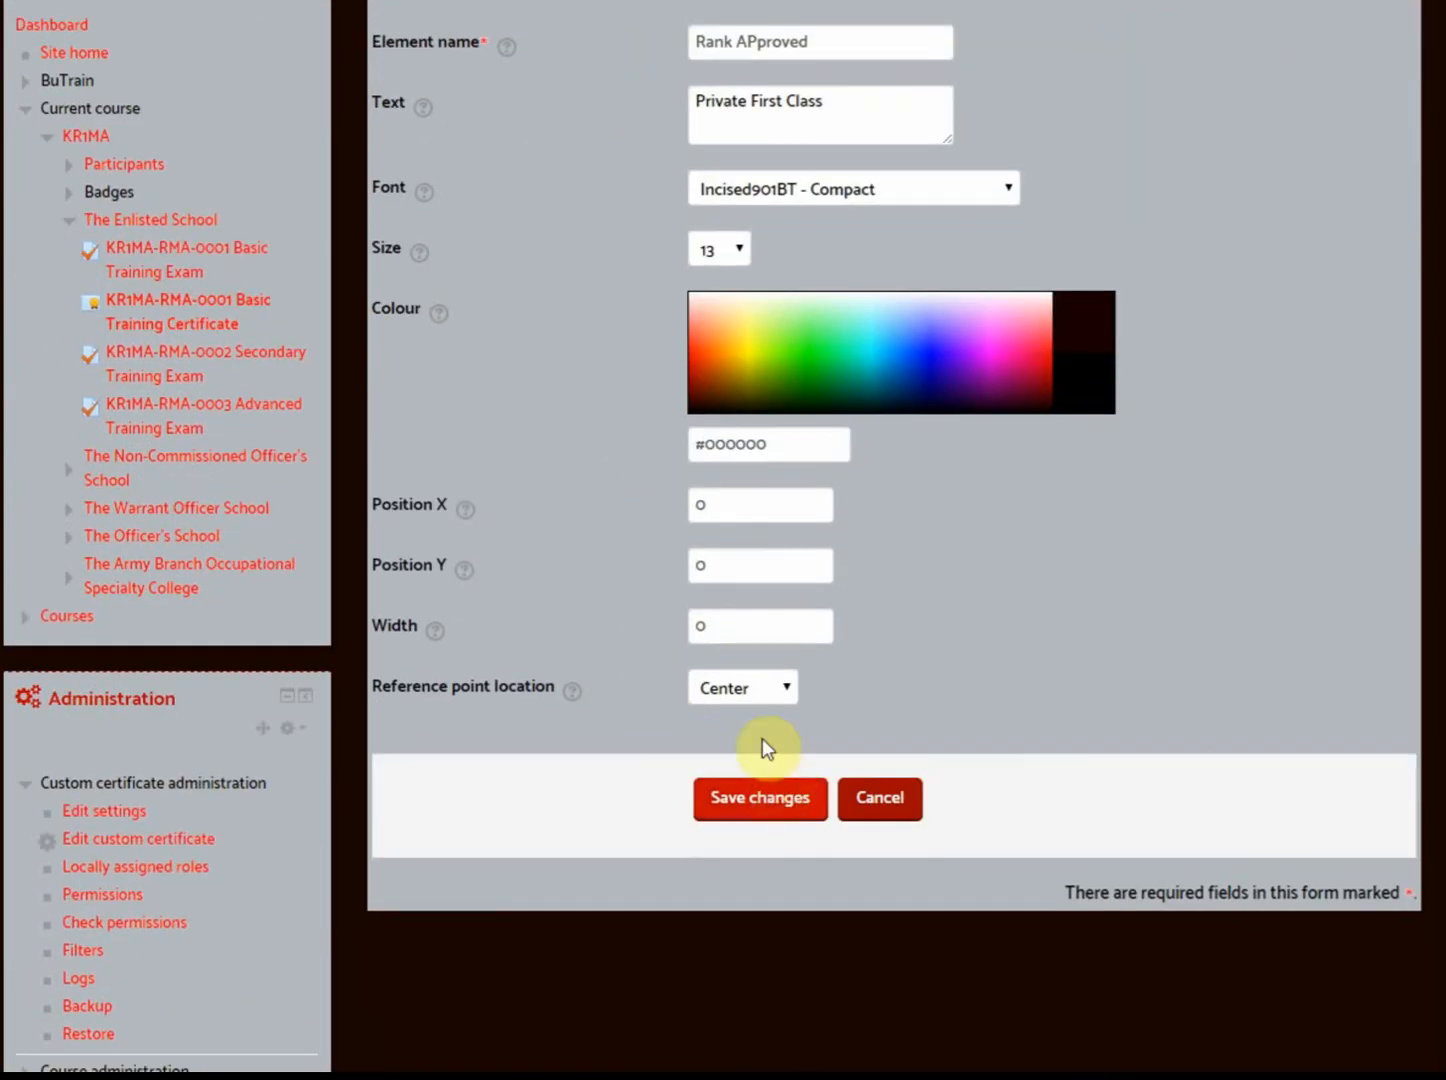
left_click(730, 797)
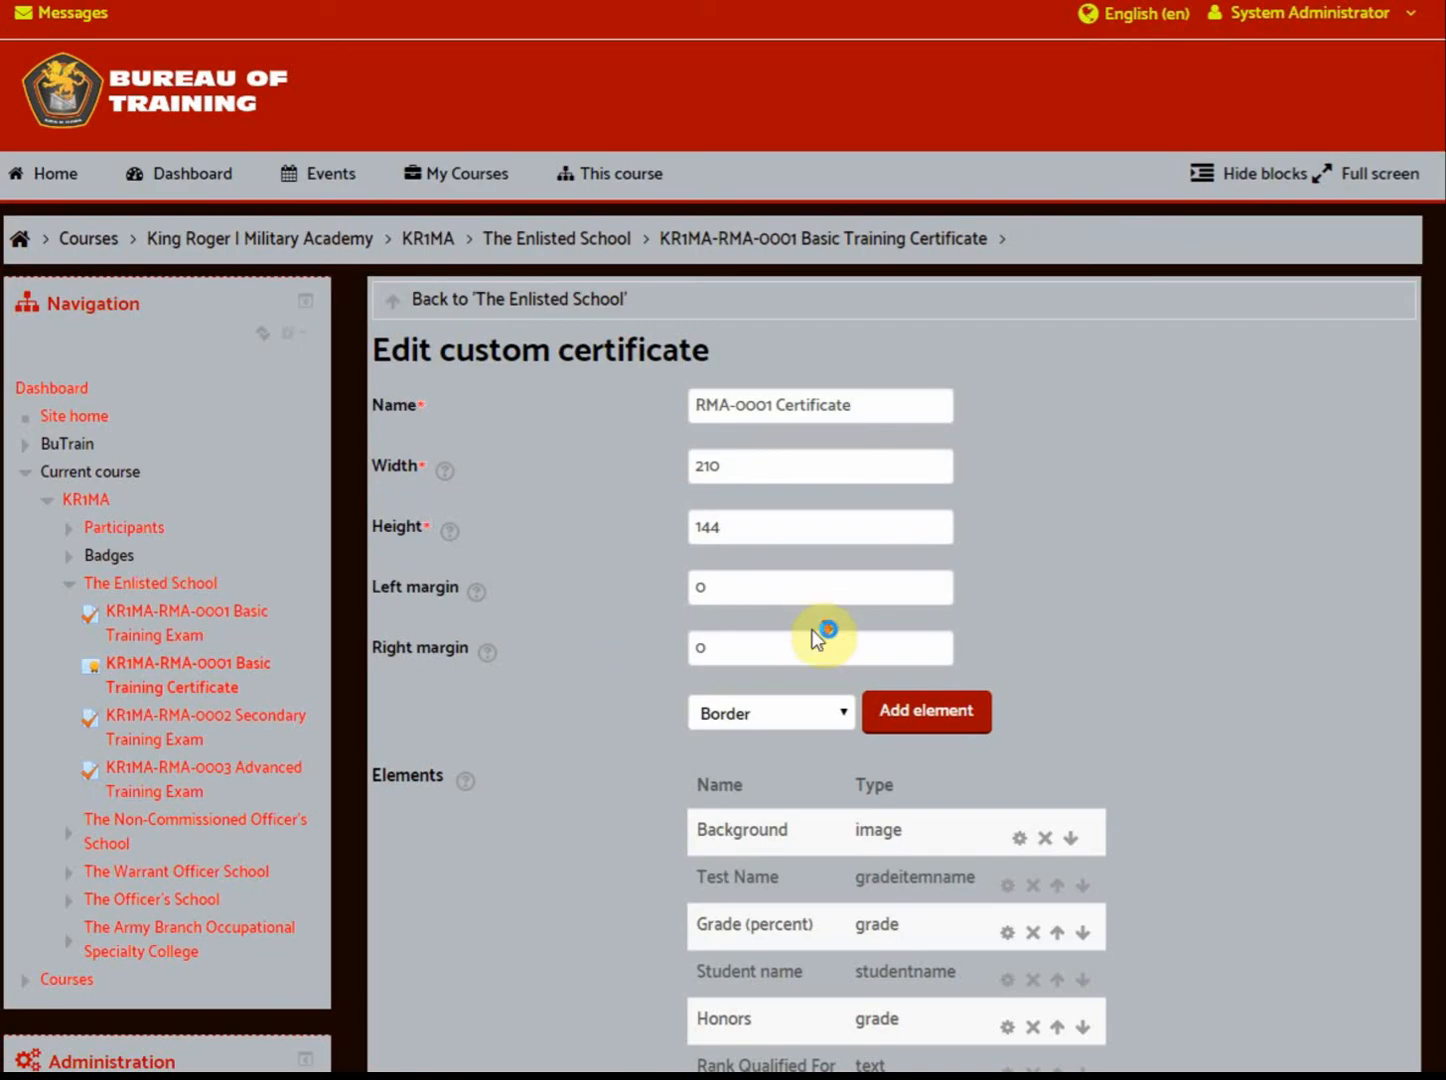
In the element rearrangement view, place the new Private First Class text over the rank image below the promotion line, and save and close
scroll(824, 635, "down", 5)
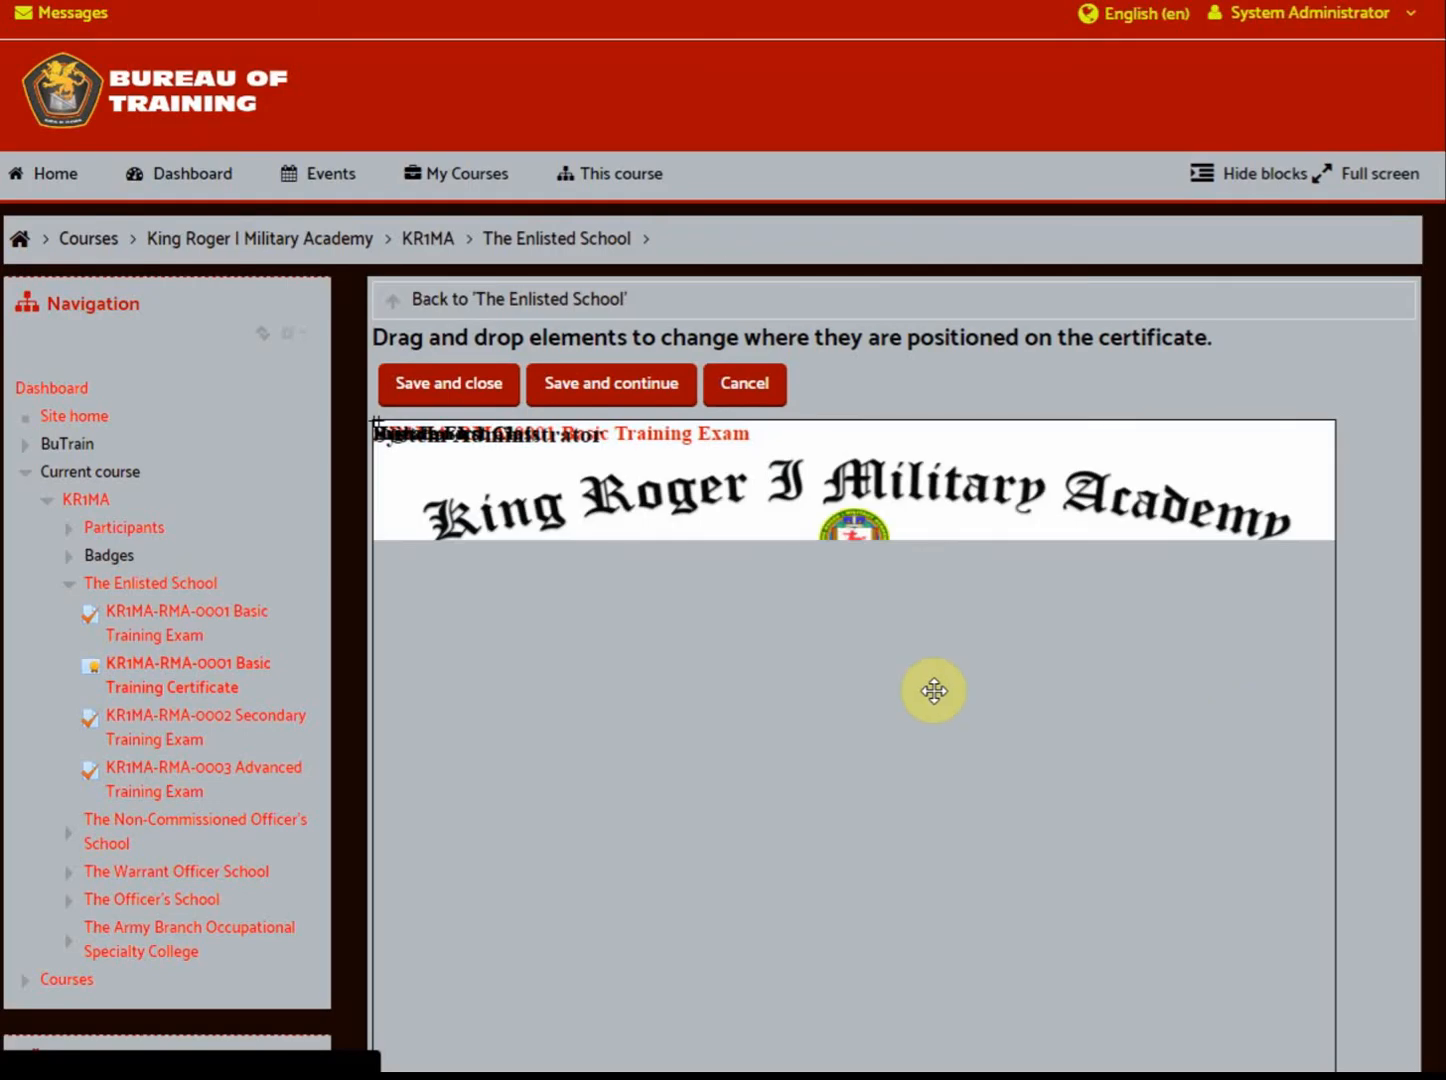
scroll(934, 691, "down", 3)
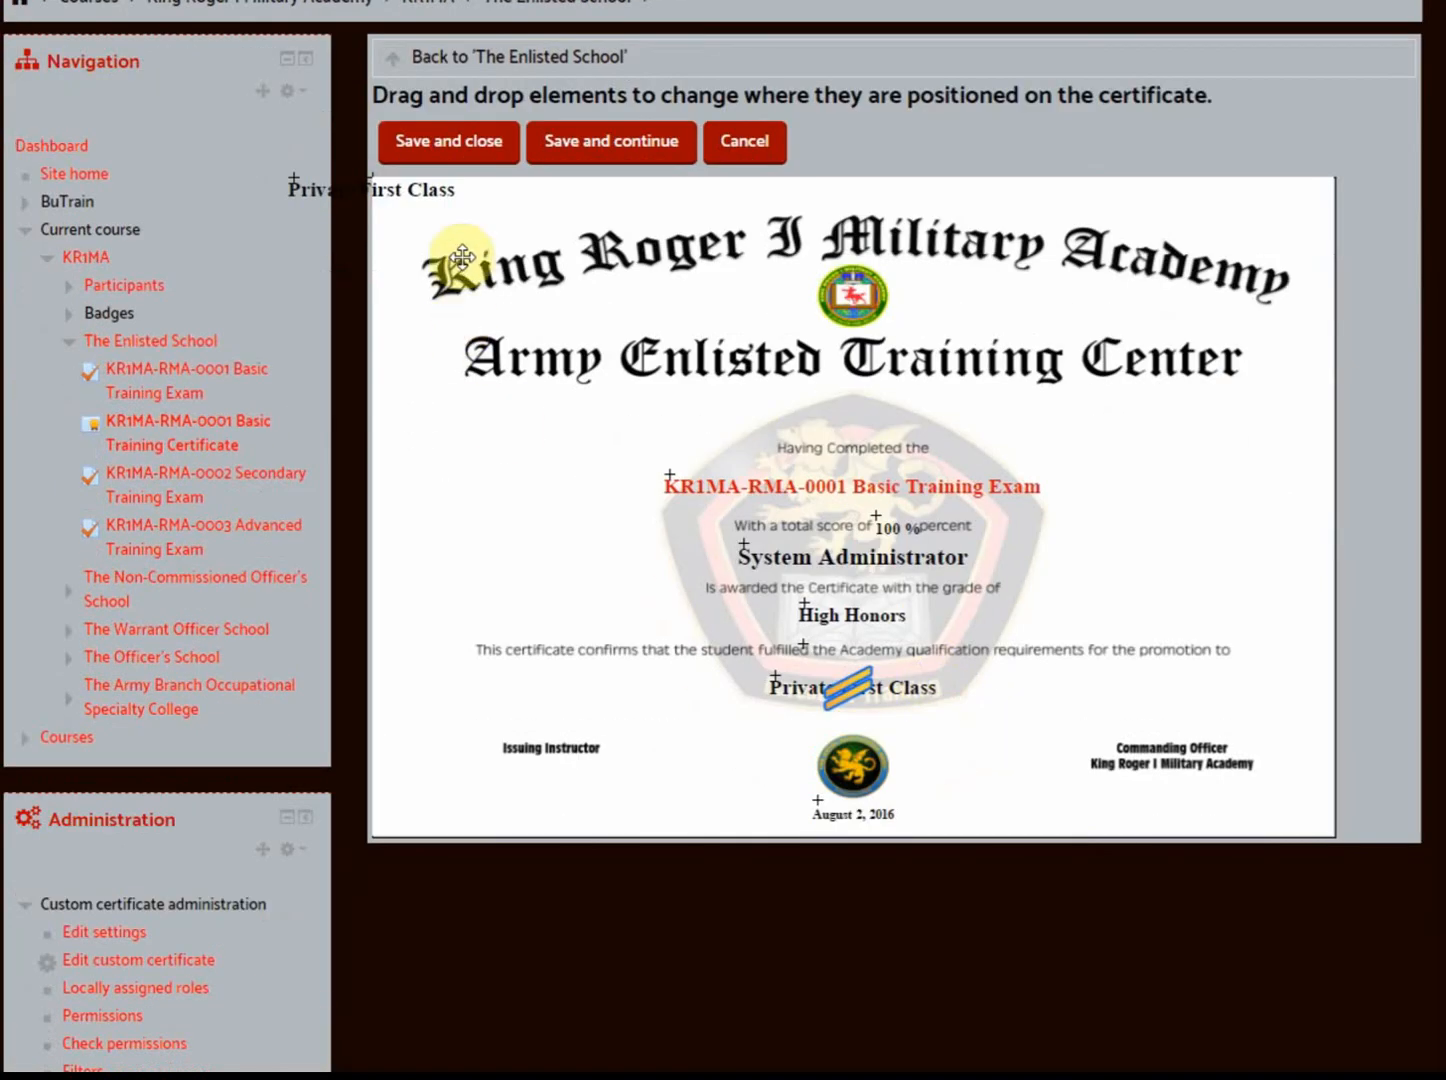
left_click_drag(389, 188, 870, 684)
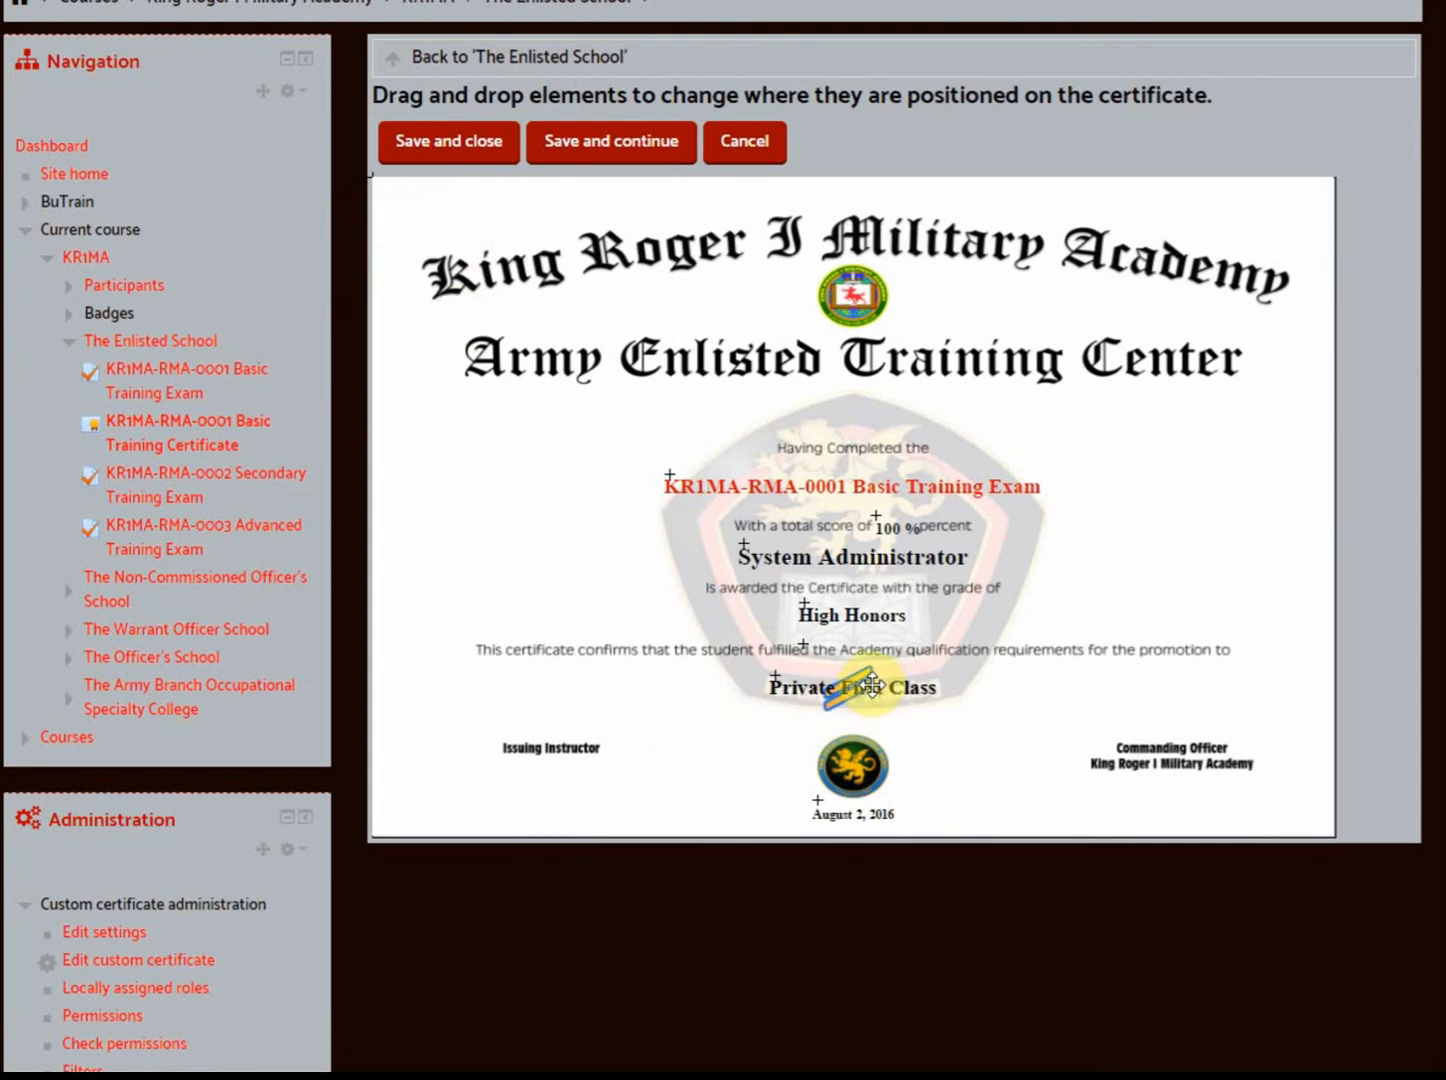
left_click(429, 142)
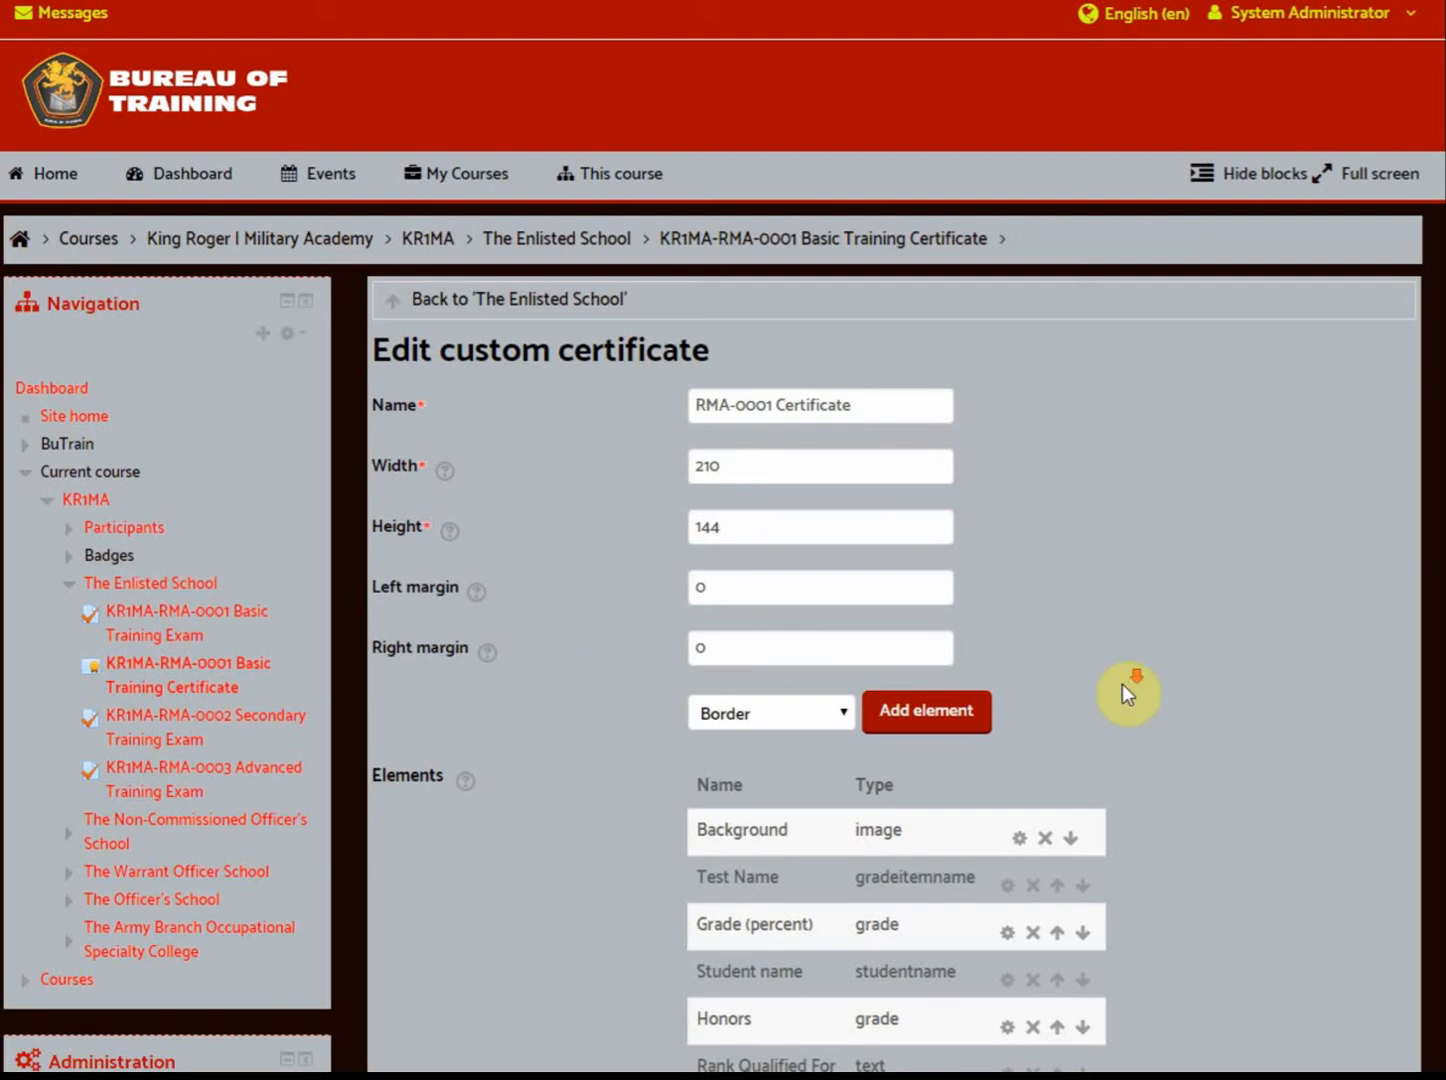
Move the Rank Image element above Rank Qualified For in the element order, and start deleting the Rank APproved element
scroll(1128, 688, "down", 5)
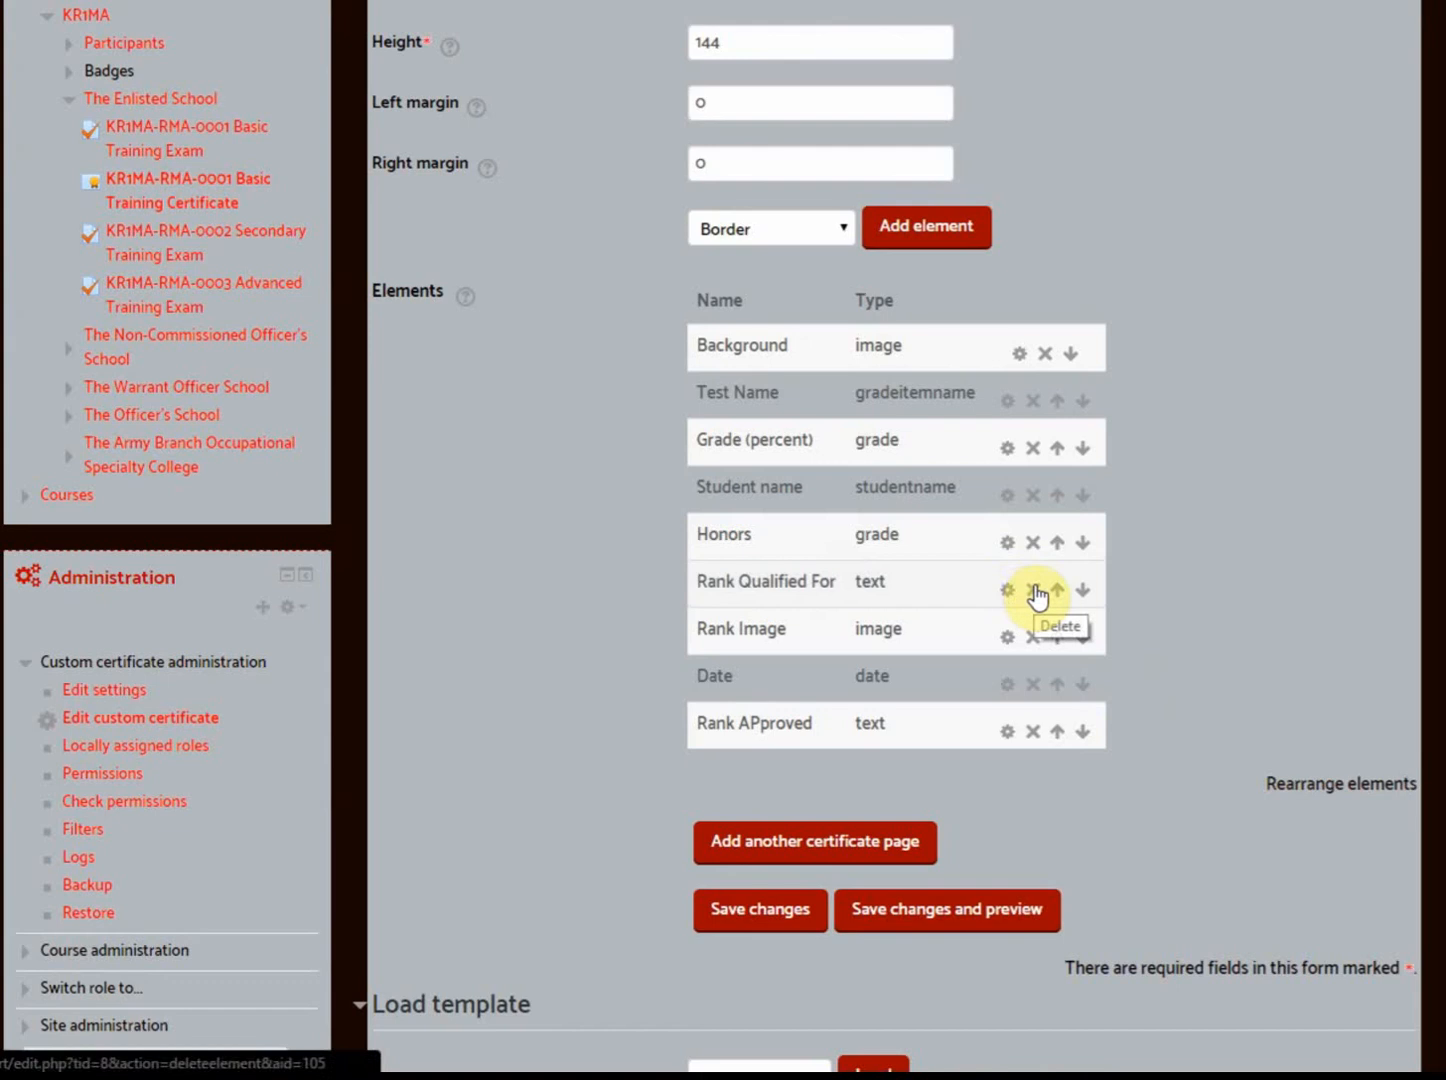
left_click(1055, 637)
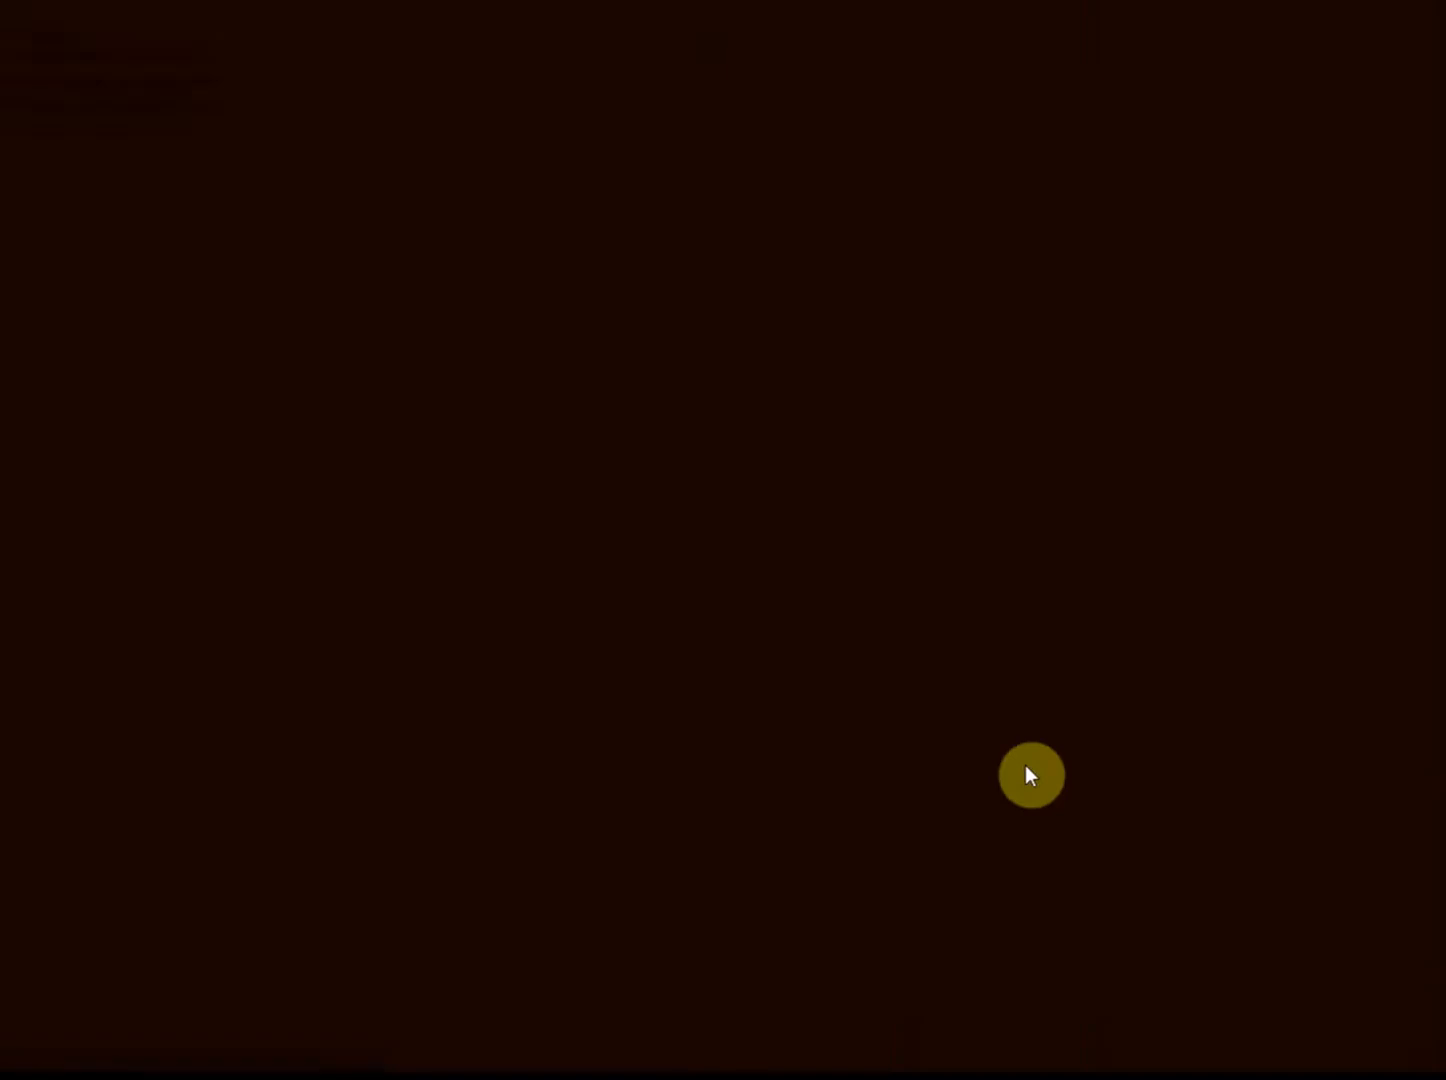
scroll(1035, 768, "down", 5)
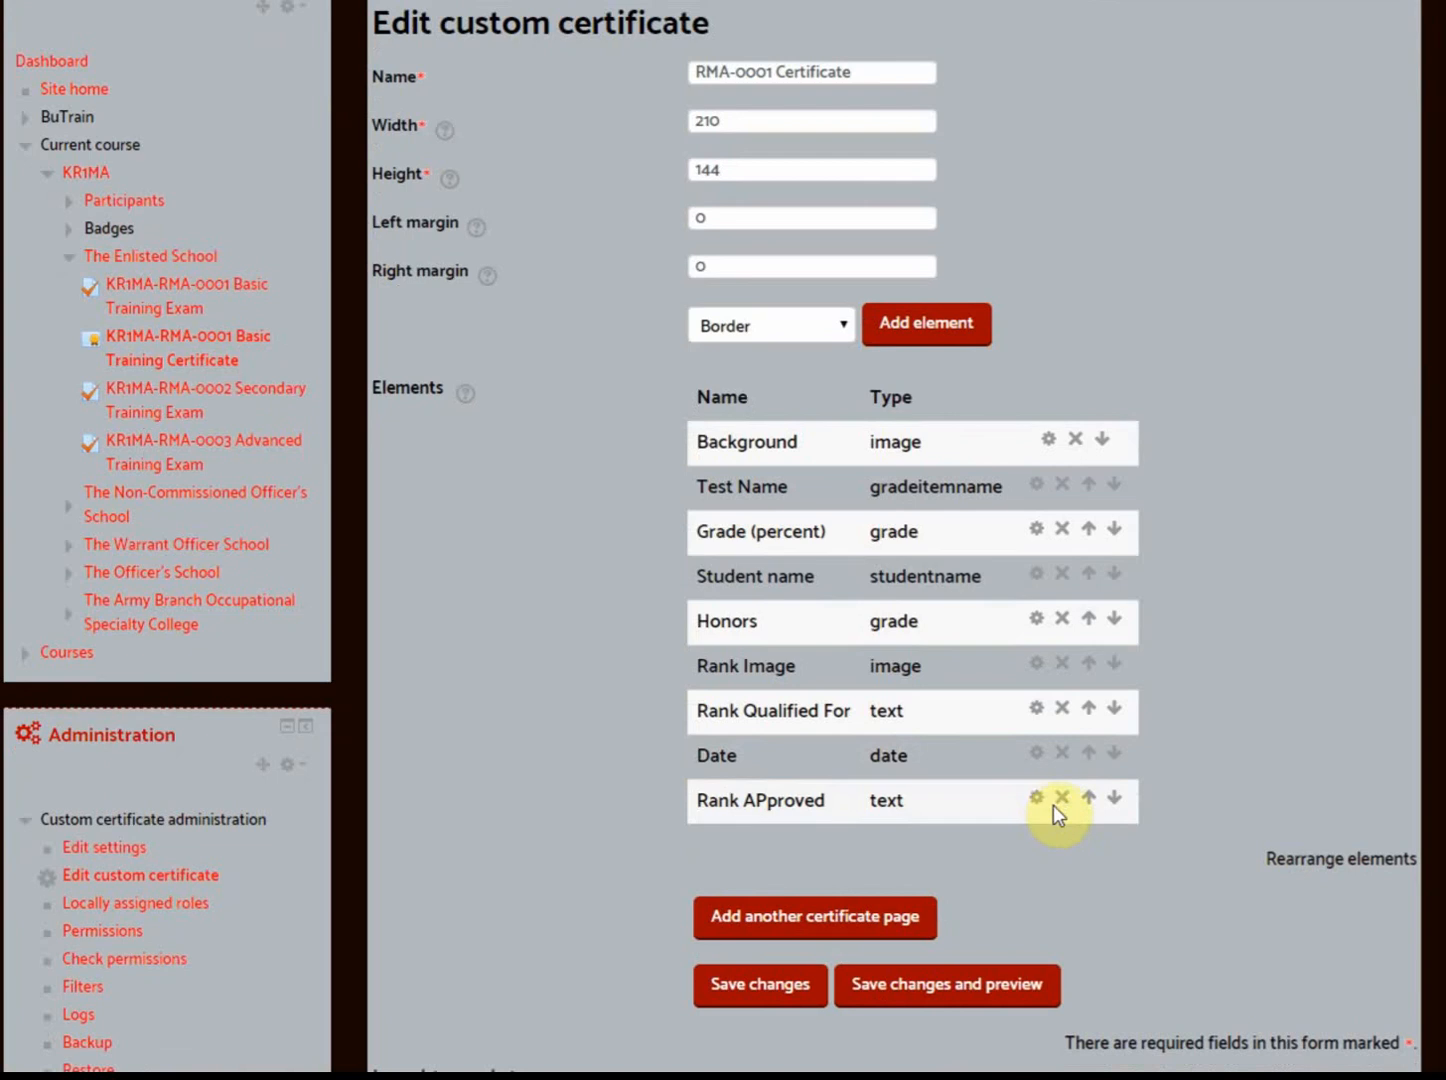
left_click(1063, 800)
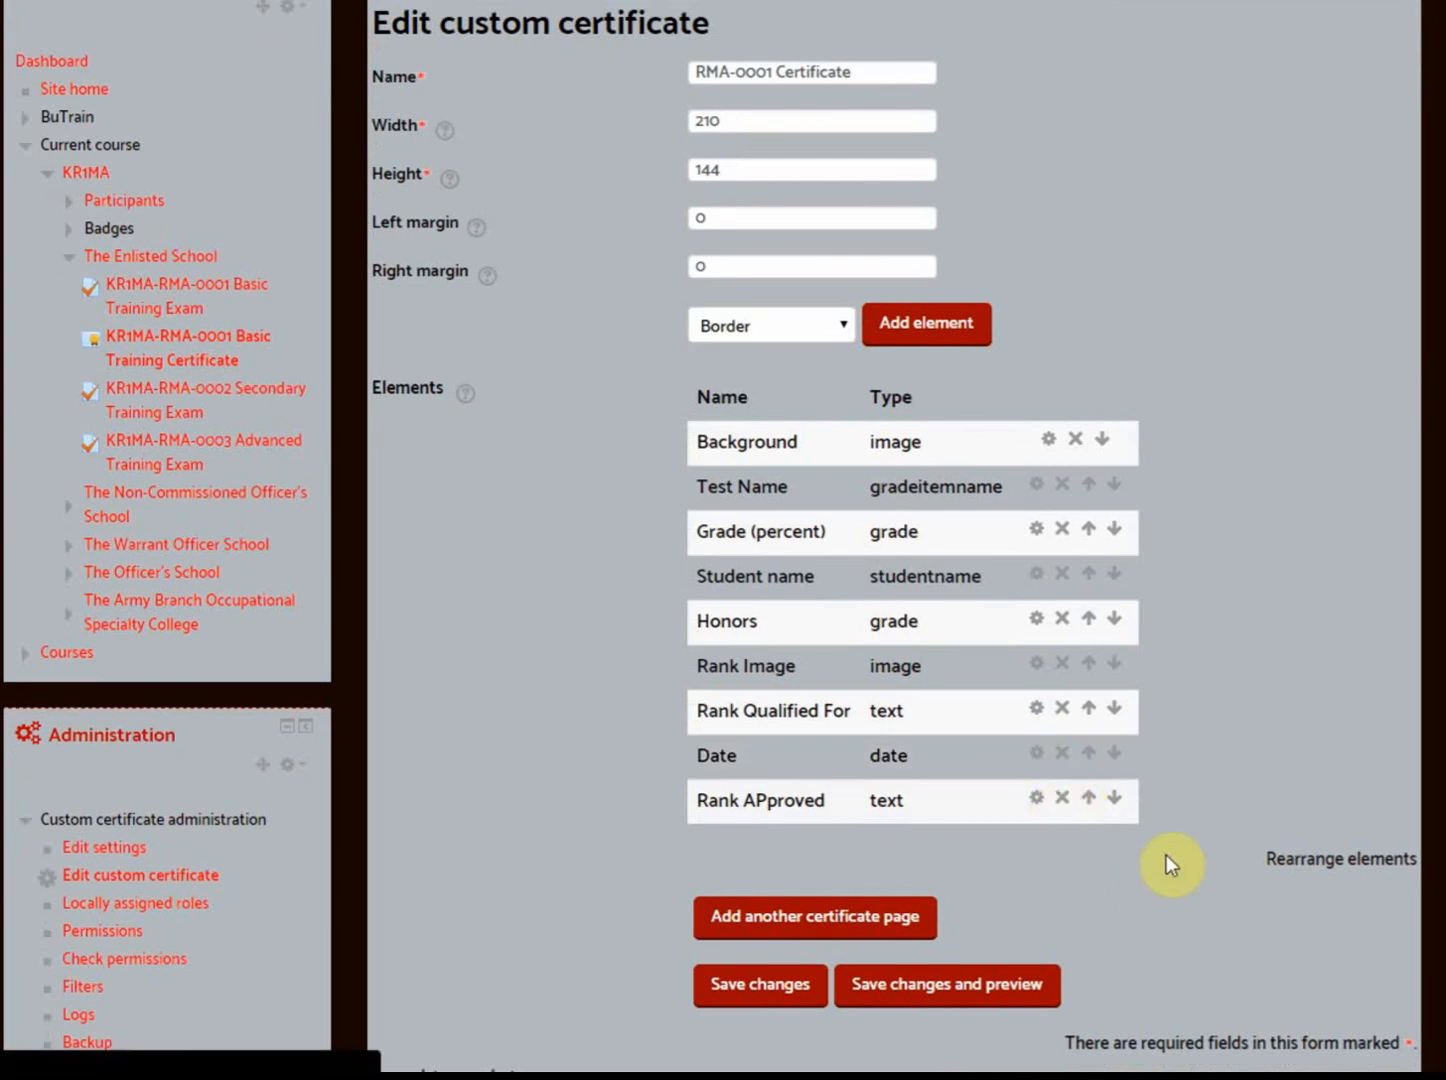